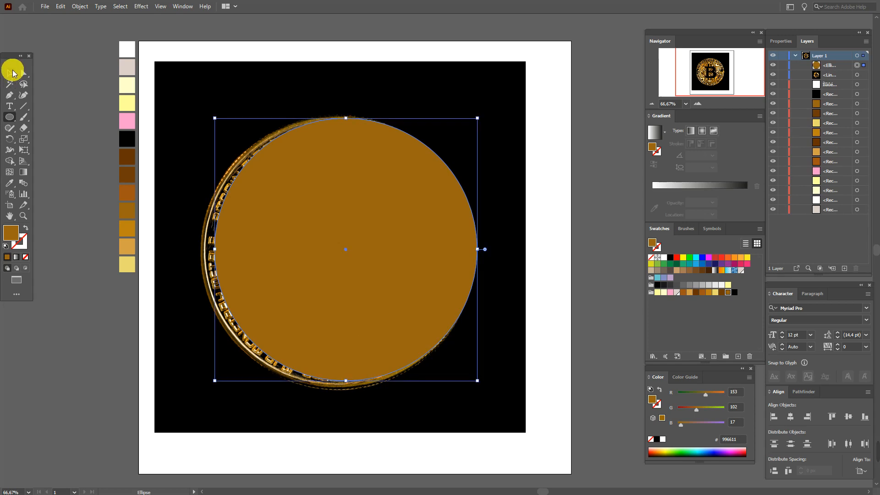
Step: Resize the brown circle to about 630 px to match the coin photo's rim, swapping its fill to an outline
{"action": "left_click_drag", "start_coordinate": [219, 252], "coordinate": [204, 255]}
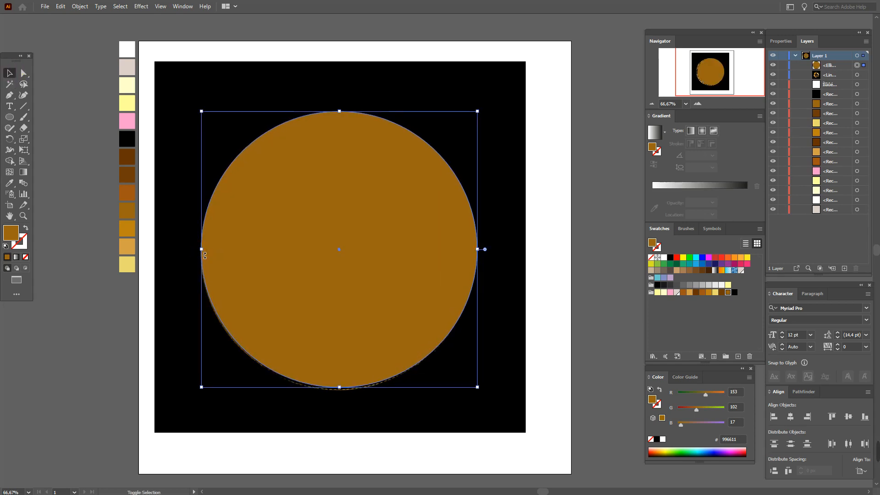
{"action": "left_click", "coordinate": [27, 229]}
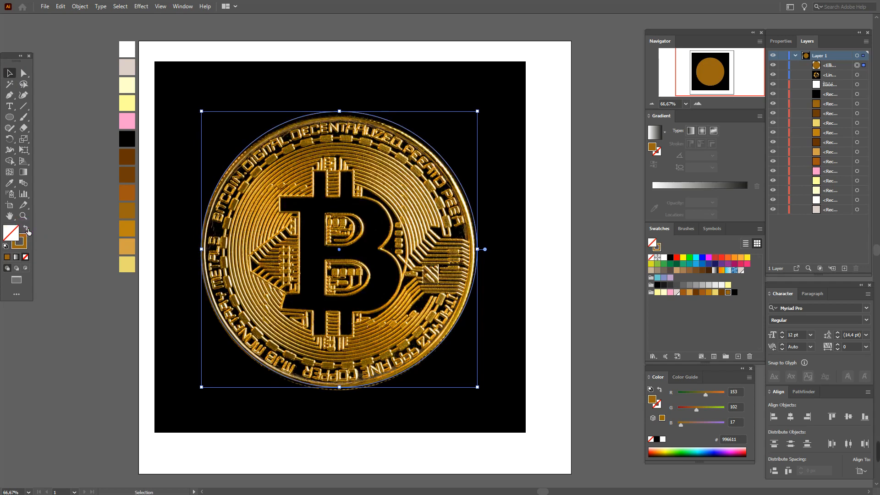
{"action": "left_click_drag", "start_coordinate": [345, 114], "coordinate": [343, 117]}
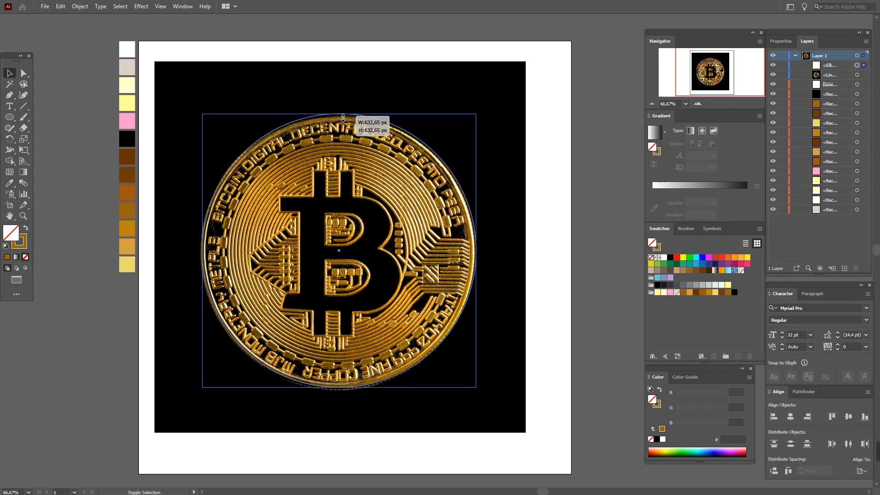
{"action": "left_click_drag", "start_coordinate": [343, 118], "coordinate": [342, 119]}
Step: Move the bitcoin reference photo to the right of the circle so the two sit side by side
{"action": "left_click_drag", "start_coordinate": [192, 133], "coordinate": [522, 143]}
{"action": "left_click", "coordinate": [10, 216]}
{"action": "left_click_drag", "start_coordinate": [393, 259], "coordinate": [330, 255]}
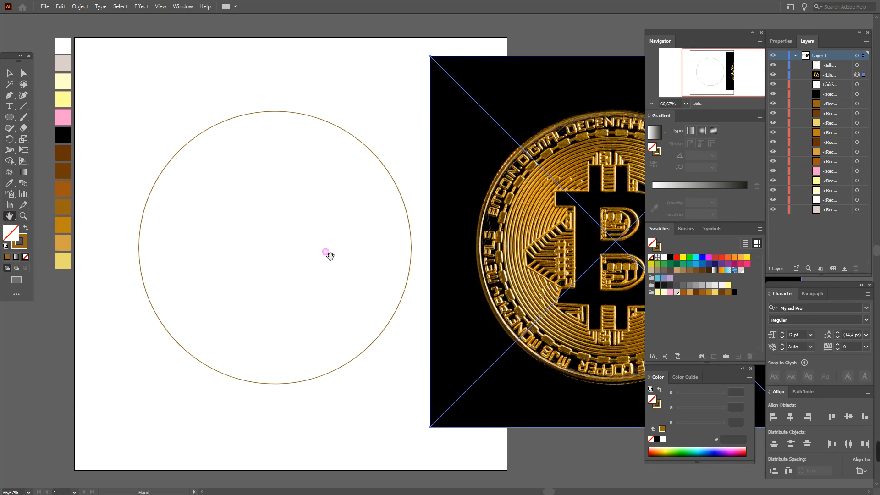
Step: Swap the circle's outline colour back to a solid brown fill with no stroke
{"action": "left_click", "coordinate": [9, 74]}
{"action": "left_click", "coordinate": [232, 120]}
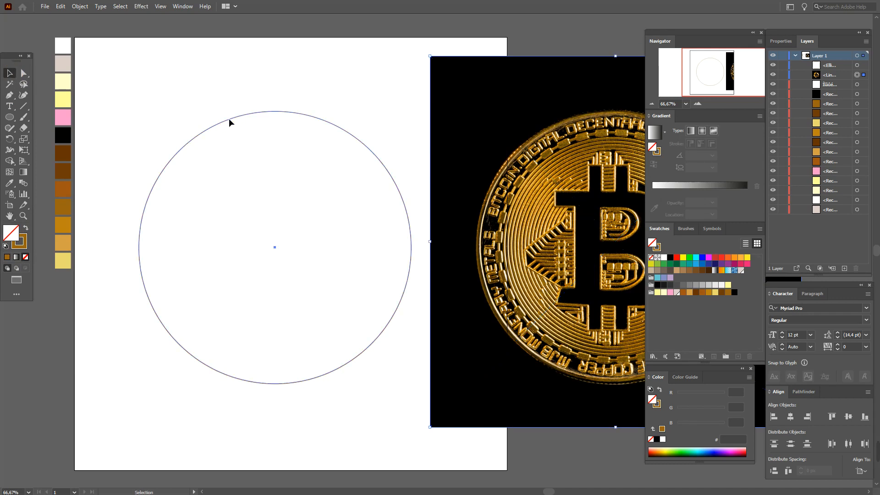
{"action": "left_click", "coordinate": [27, 228]}
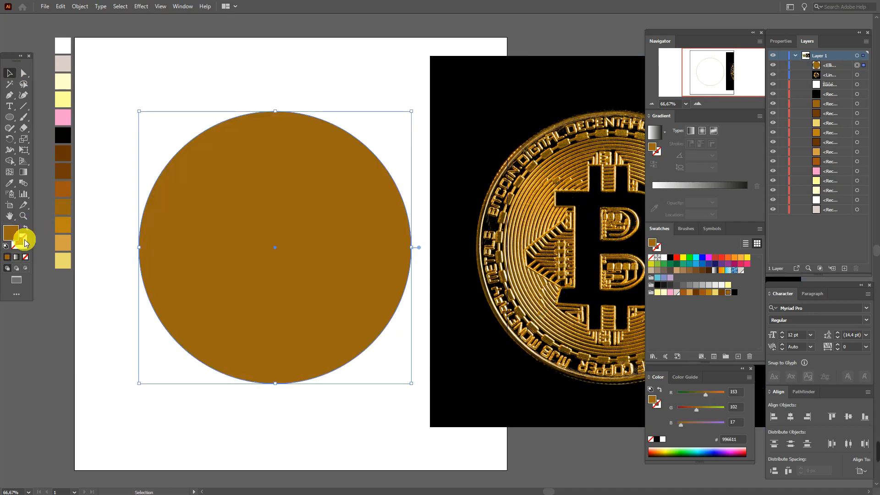
Step: Create an inner circle with Offset Path at -8 px and colour it with the golden-brown palette sample (bd8210)
{"action": "left_click", "coordinate": [80, 7]}
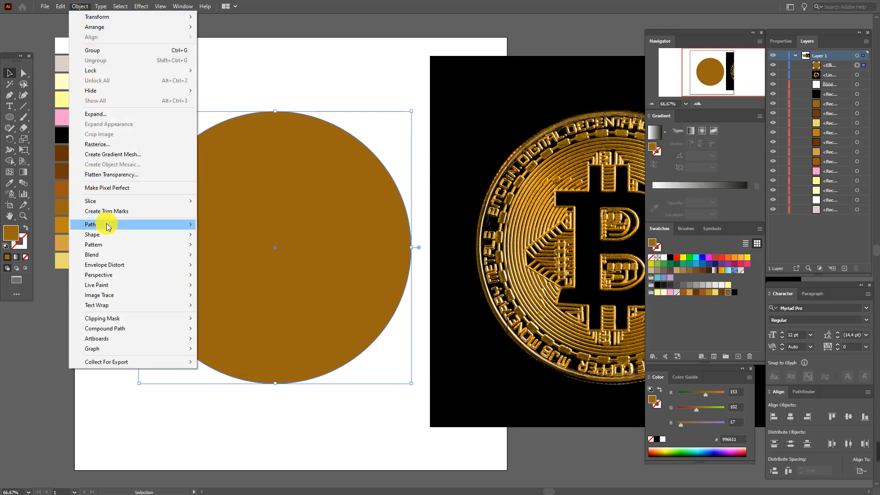
{"action": "mouse_move", "coordinate": [127, 224]}
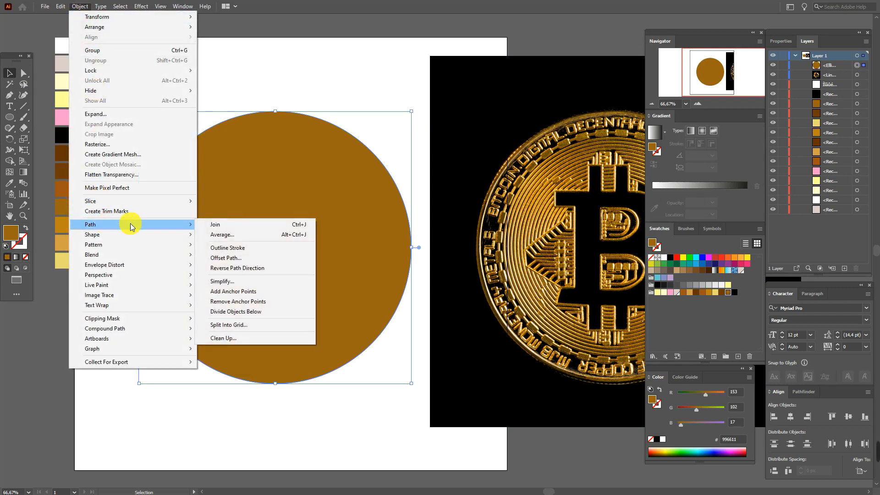
{"action": "left_click", "coordinate": [258, 259]}
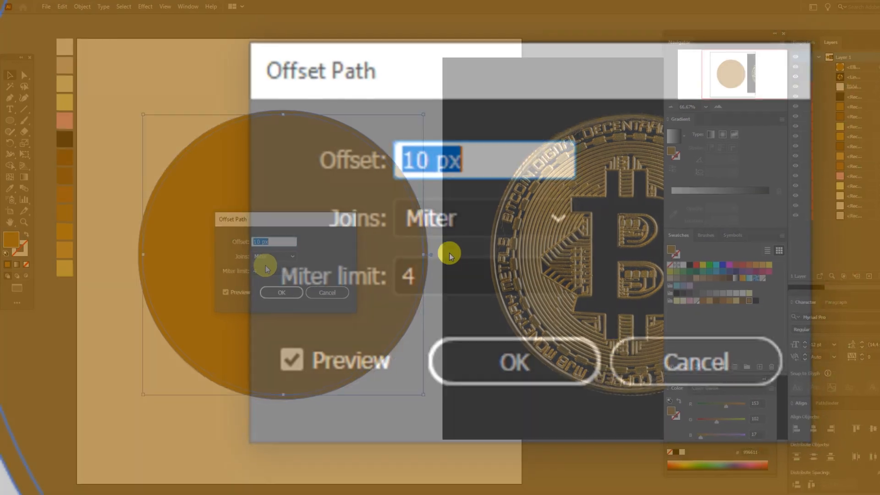
{"action": "type", "text": "-8"}
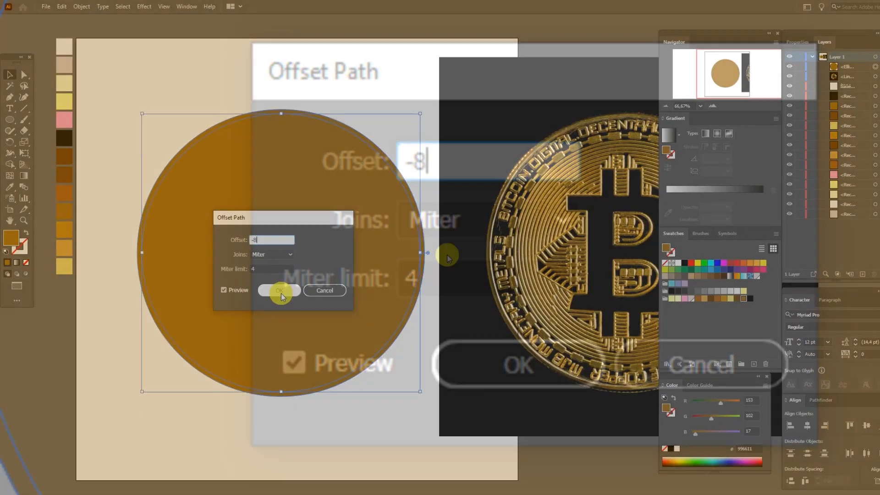
{"action": "left_click", "coordinate": [511, 367]}
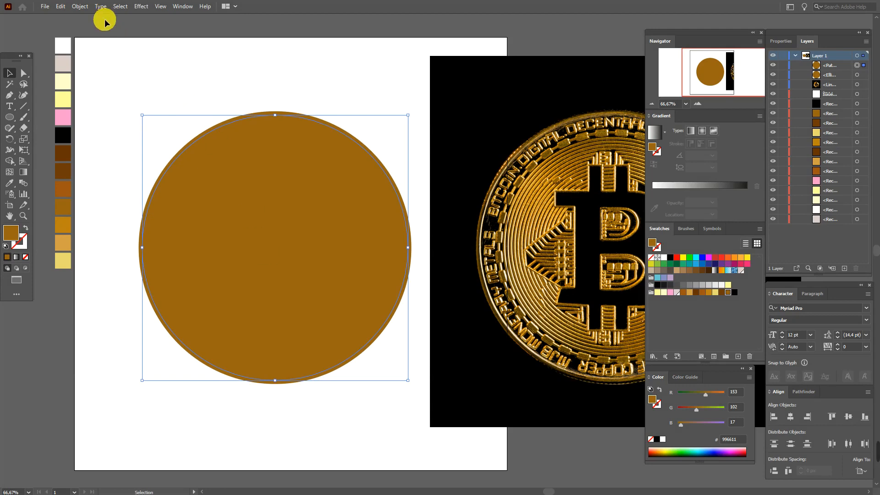
{"action": "left_click", "coordinate": [10, 182]}
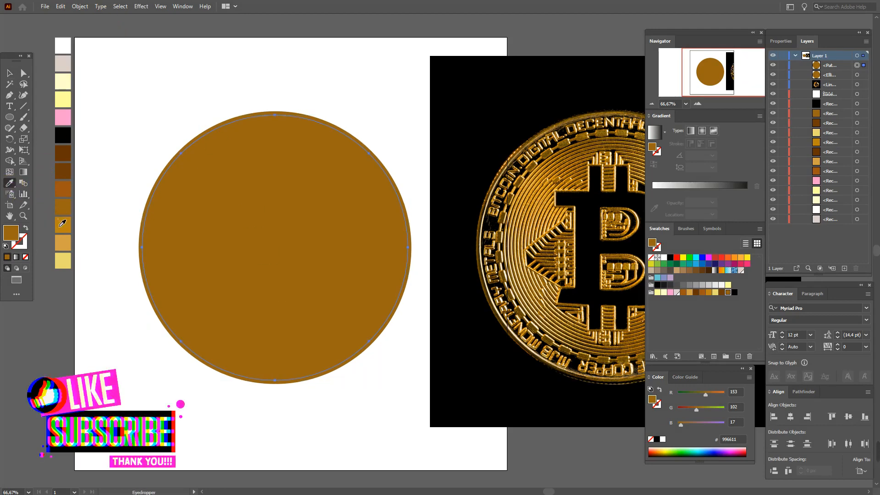
{"action": "left_click", "coordinate": [60, 226]}
Step: Offset the golden-brown circle by -8 px and give the new circle a pale yellow (ffff99) outline without fill
{"action": "left_click", "coordinate": [81, 6]}
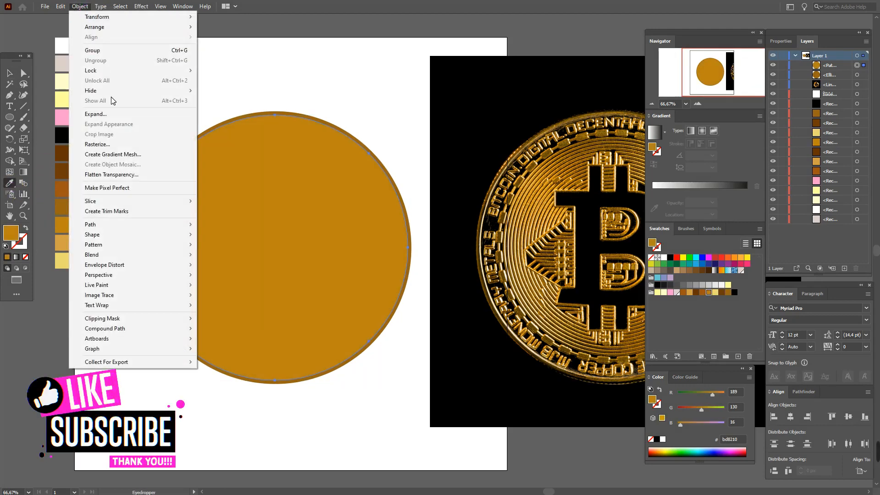
{"action": "mouse_move", "coordinate": [119, 225]}
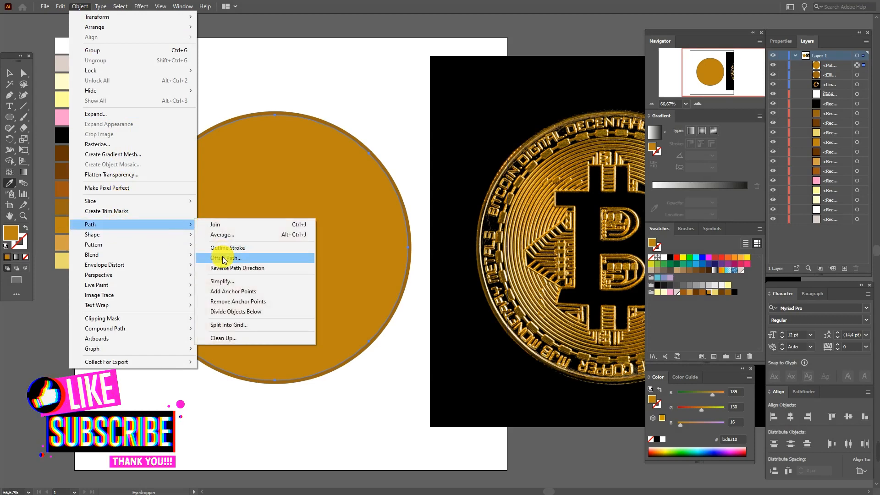
{"action": "left_click", "coordinate": [223, 259]}
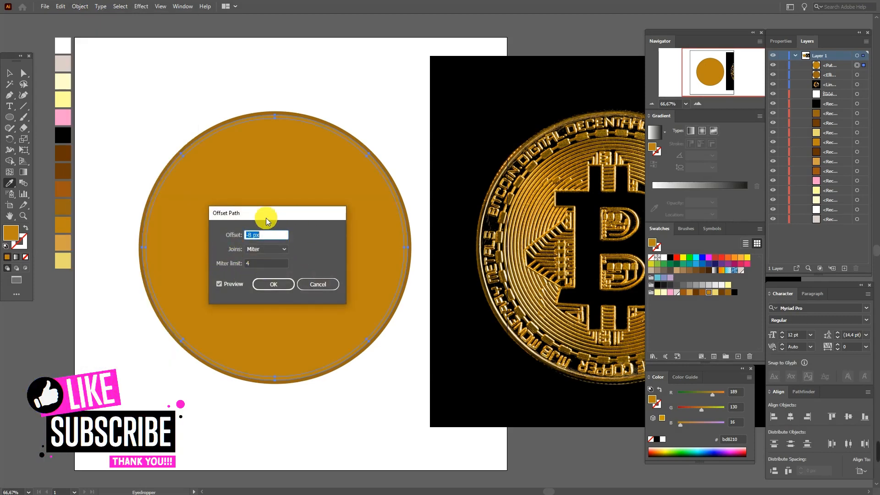
{"action": "left_click", "coordinate": [273, 285]}
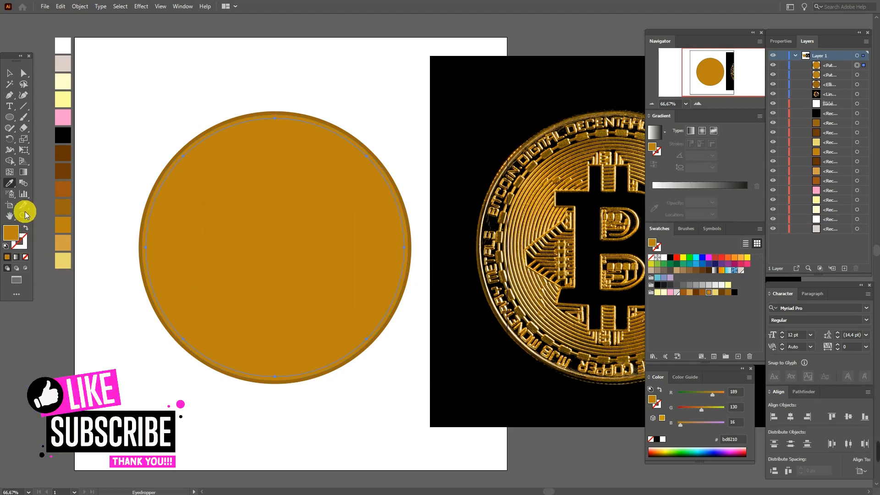
{"action": "left_click", "coordinate": [62, 98]}
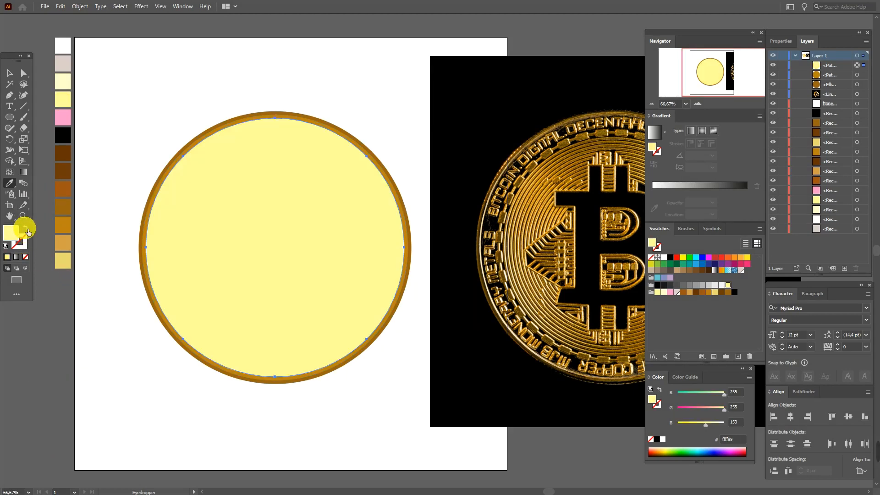
{"action": "left_click", "coordinate": [26, 229]}
{"action": "left_click", "coordinate": [20, 241]}
Step: Offset the pale yellow outlined circle by -50 px to create a smaller inner ring
{"action": "left_click", "coordinate": [9, 73]}
{"action": "left_click", "coordinate": [121, 81]}
{"action": "left_click", "coordinate": [247, 125]}
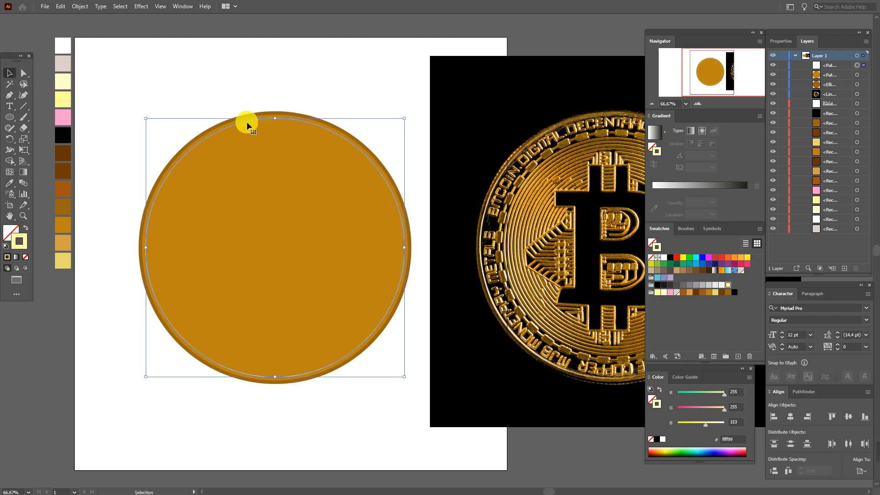
{"action": "left_click", "coordinate": [85, 7]}
{"action": "mouse_move", "coordinate": [146, 225]}
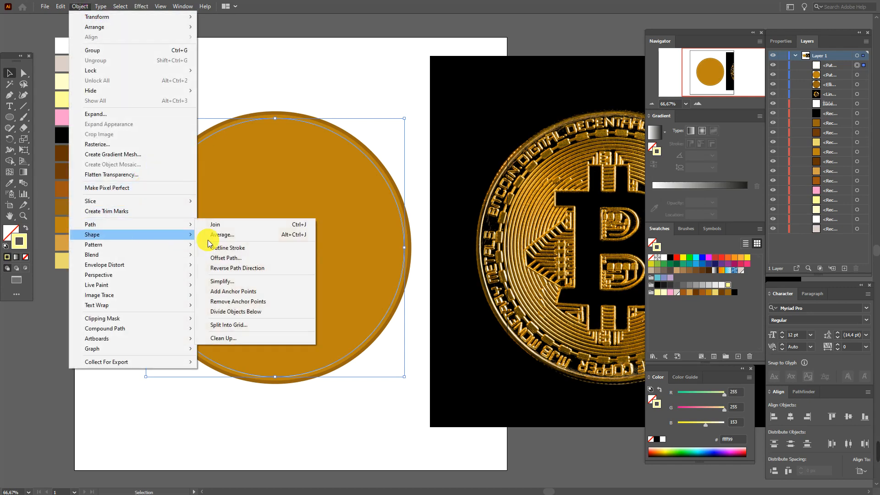
{"action": "left_click", "coordinate": [234, 258]}
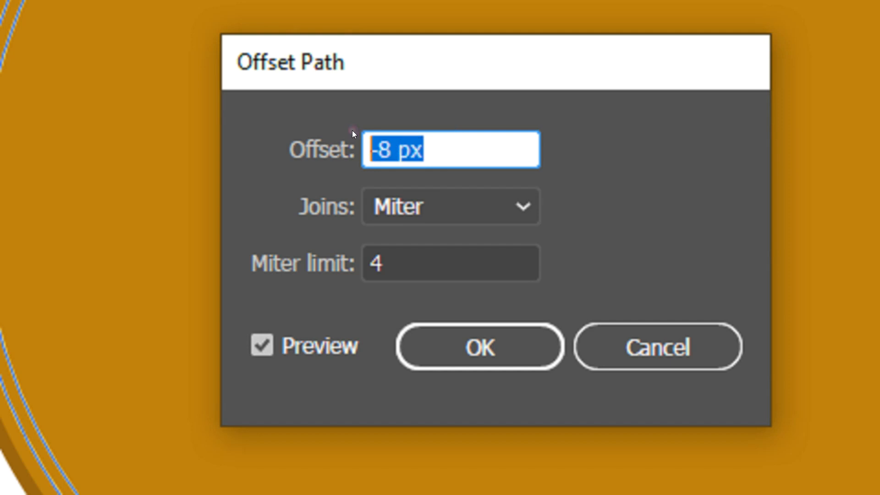
{"action": "type", "text": "-50"}
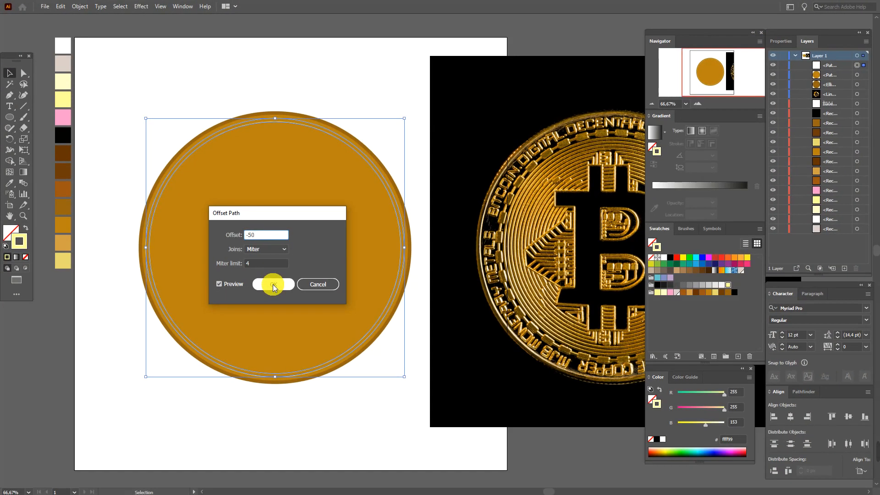
{"action": "left_click", "coordinate": [236, 283]}
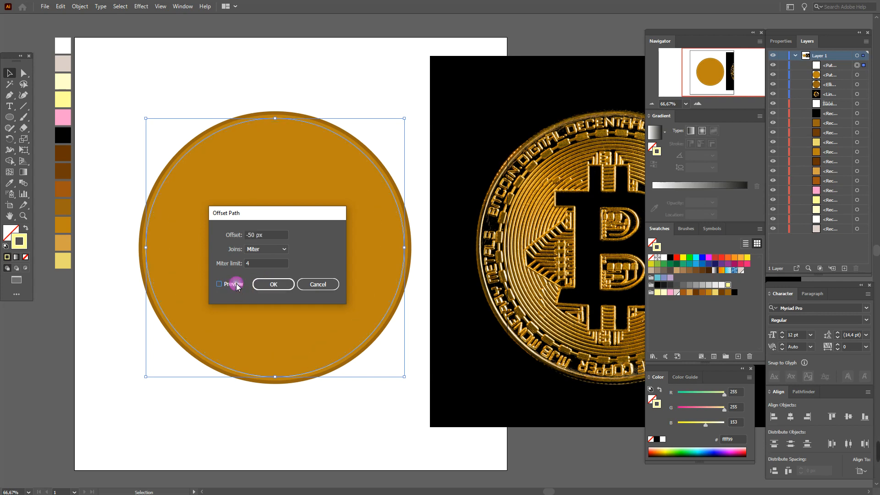
{"action": "left_click", "coordinate": [260, 285]}
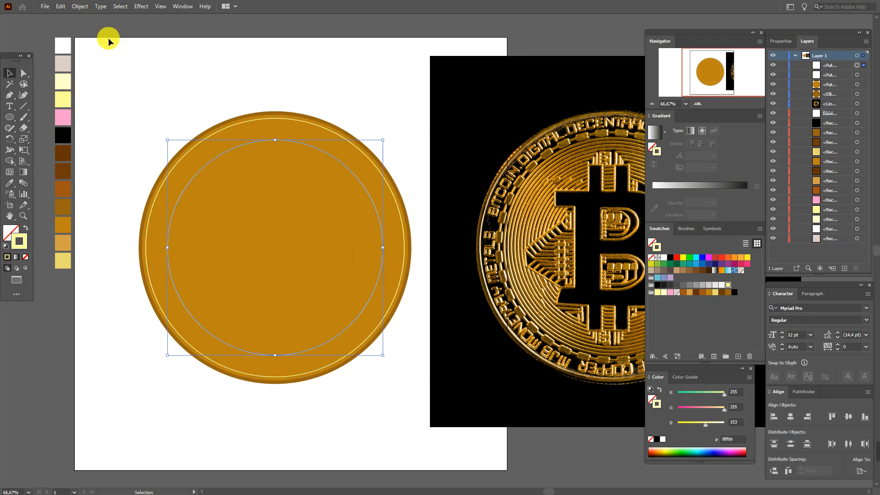
Step: Offset the inner ring outward by 12 px to create a second ring just around it
{"action": "left_click", "coordinate": [80, 7]}
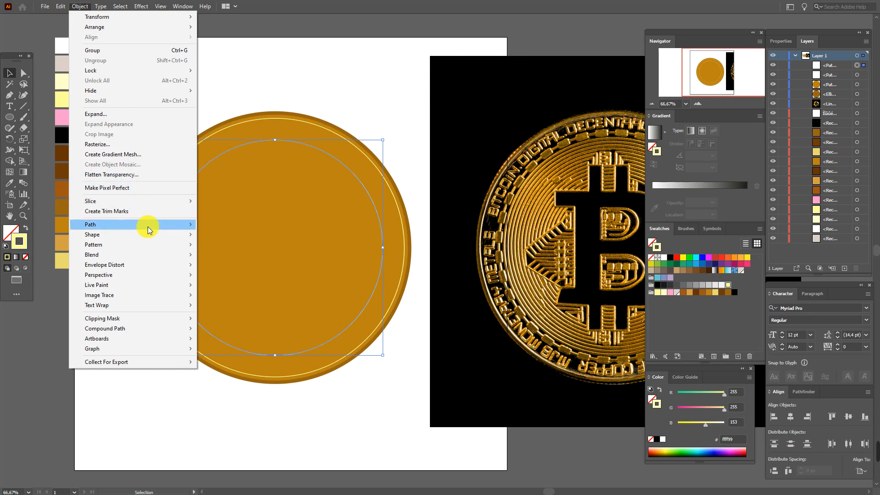
{"action": "mouse_move", "coordinate": [148, 226]}
{"action": "left_click", "coordinate": [251, 260]}
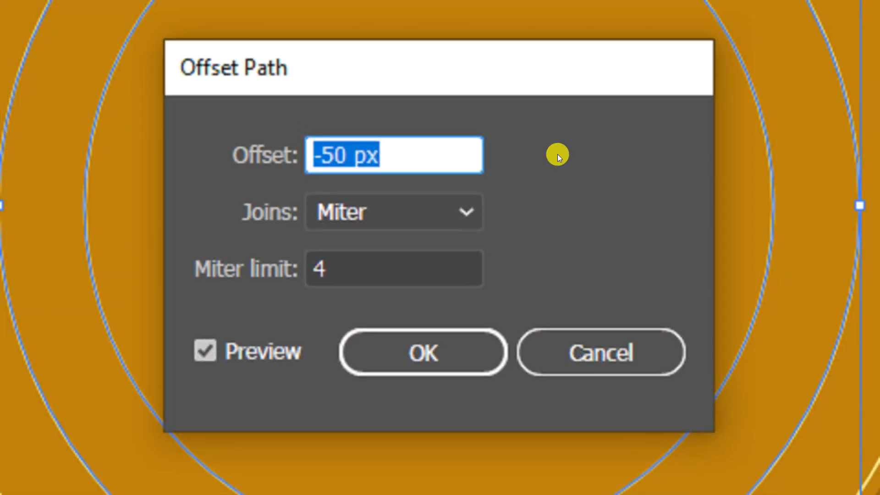
{"action": "type", "text": "12"}
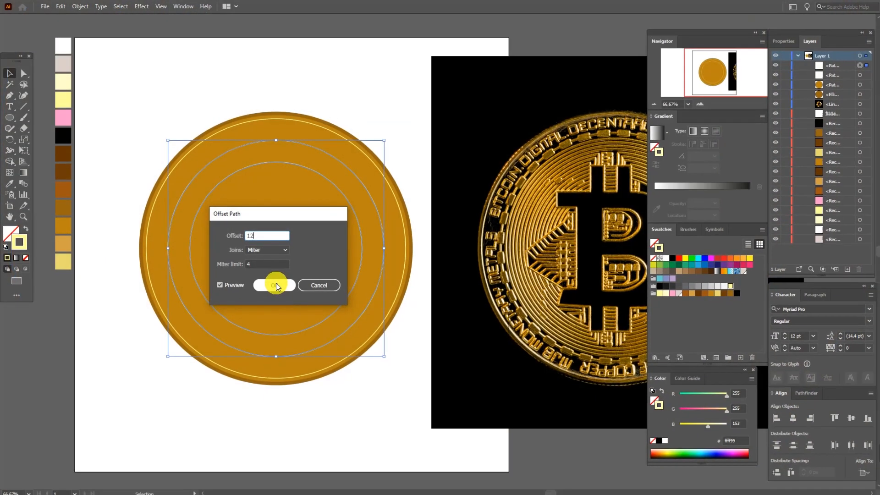
{"action": "left_click", "coordinate": [429, 344]}
{"action": "left_click", "coordinate": [275, 284]}
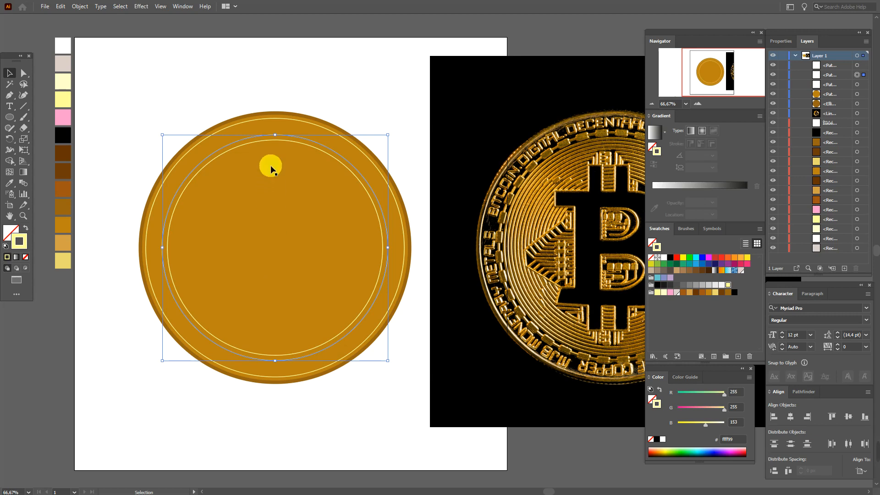
Step: Turn the middle pale yellow ring into a circular text path with the Type on a Path tool
{"action": "left_click", "coordinate": [298, 108]}
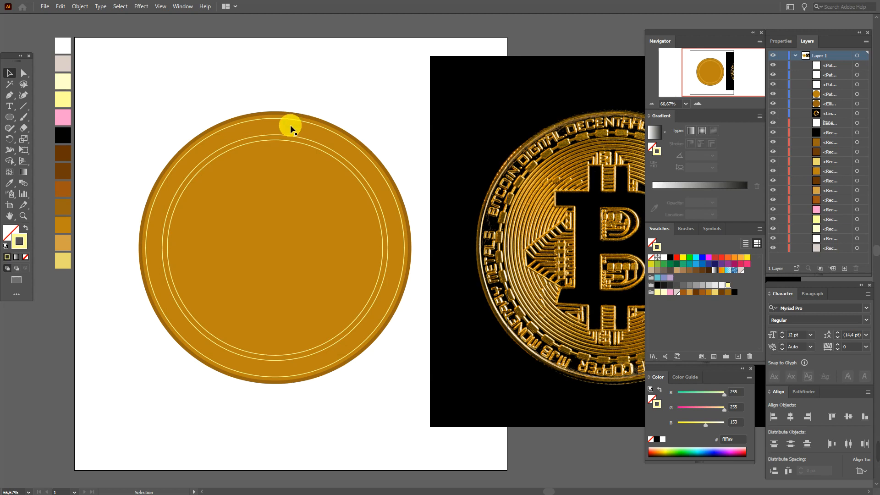
{"action": "left_click", "coordinate": [281, 137]}
{"action": "left_click_drag", "start_coordinate": [13, 110], "coordinate": [64, 128]}
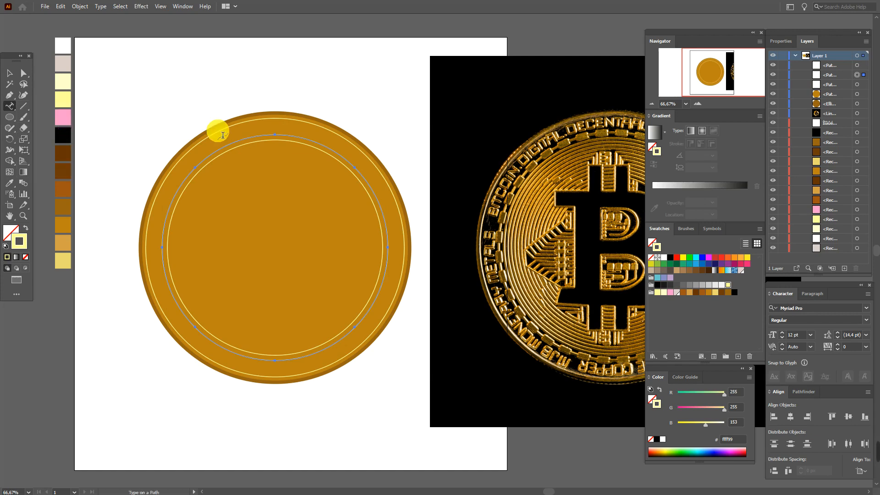
{"action": "left_click", "coordinate": [280, 138]}
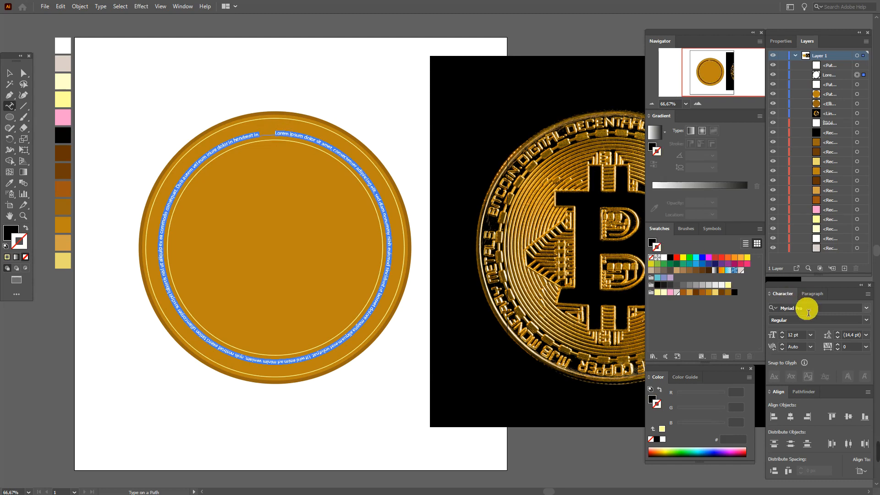
Step: Set the circular placeholder text to Bebas Neue Regular at 38 pt
{"action": "left_click", "coordinate": [866, 308]}
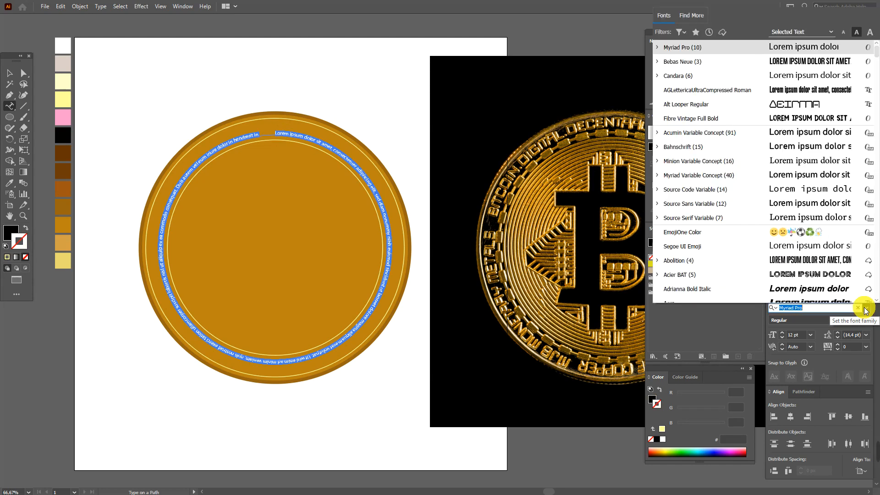
{"action": "left_click", "coordinate": [802, 64]}
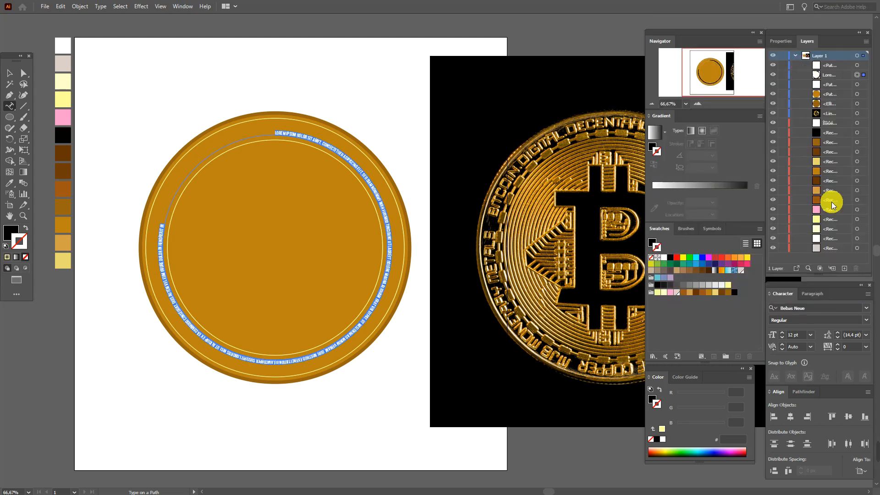
{"action": "left_click", "coordinate": [795, 337]}
{"action": "type", "text": "3pt"}
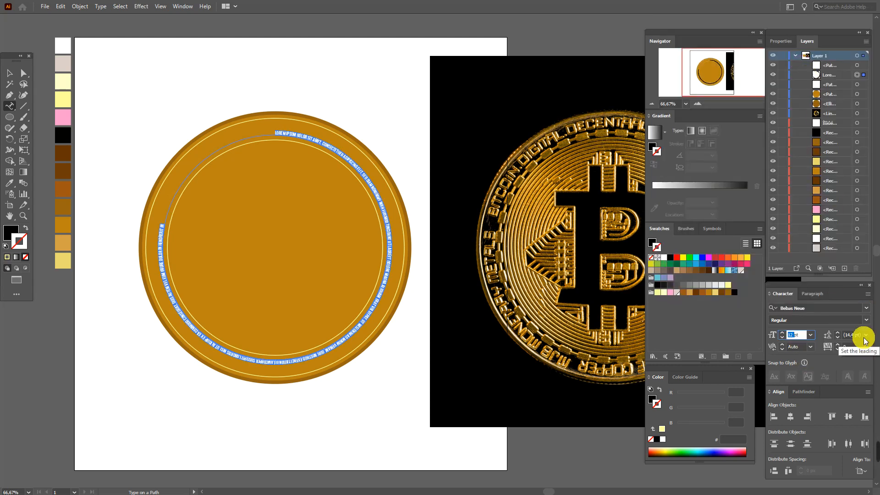
{"action": "left_click", "coordinate": [865, 338]}
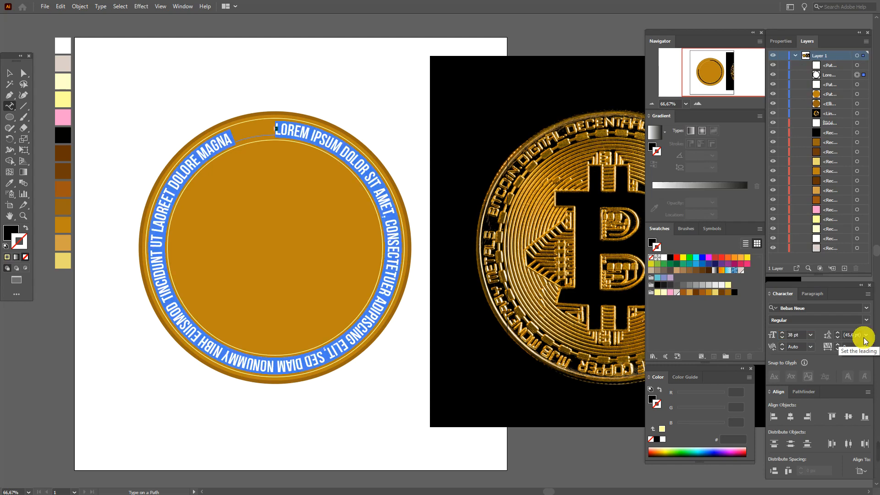
{"action": "left_click", "coordinate": [9, 73]}
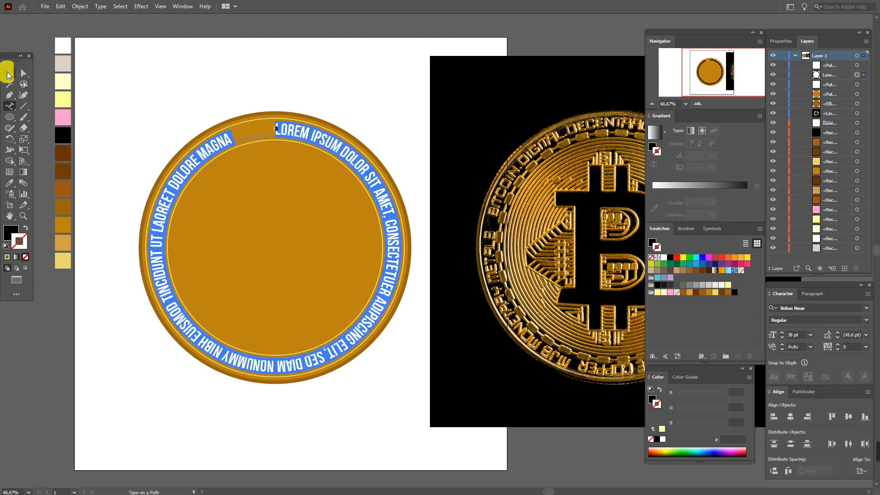
Step: Replace the circular placeholder text with "BITCOIN DIGITAL DECENTRALIZED PEER TO PEER 1 TROYOZ 999 FINE COPPER MJB MONETERY METALS", with wide gaps between phrases
{"action": "left_click", "coordinate": [202, 80]}
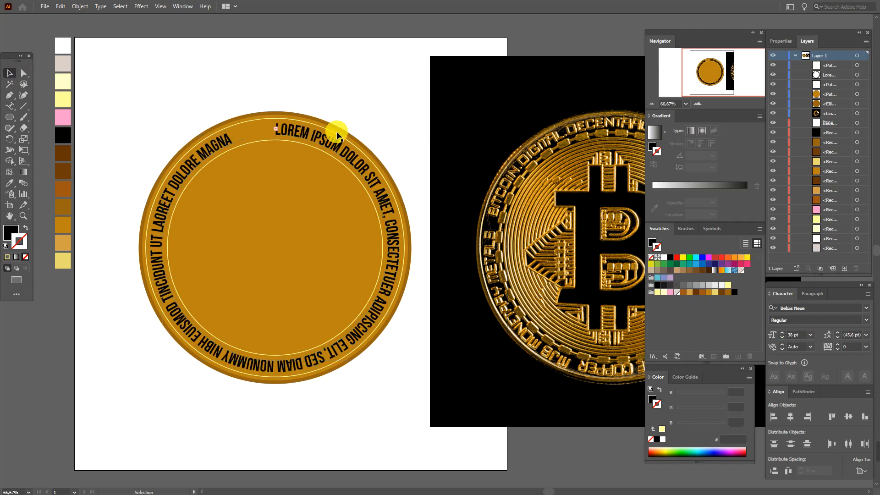
{"action": "left_click", "coordinate": [325, 139]}
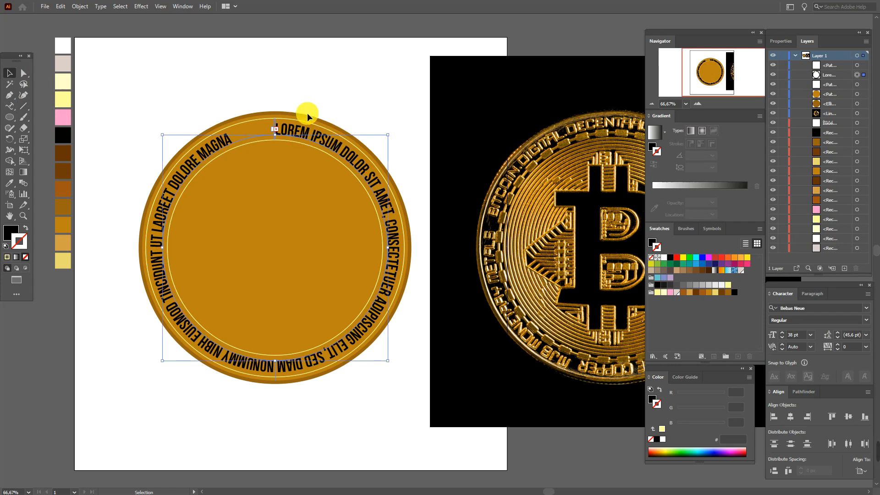
{"action": "left_click", "coordinate": [10, 106]}
{"action": "left_click", "coordinate": [301, 131]}
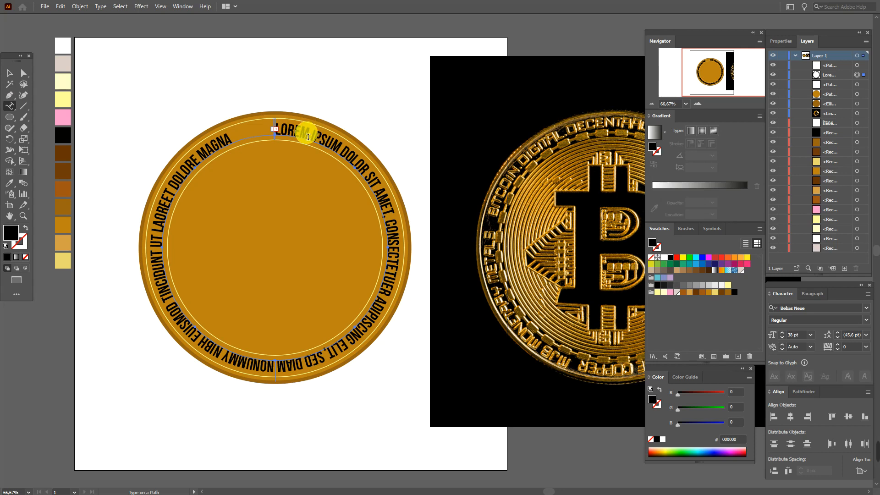
{"action": "key", "text": "ctrl+a"}
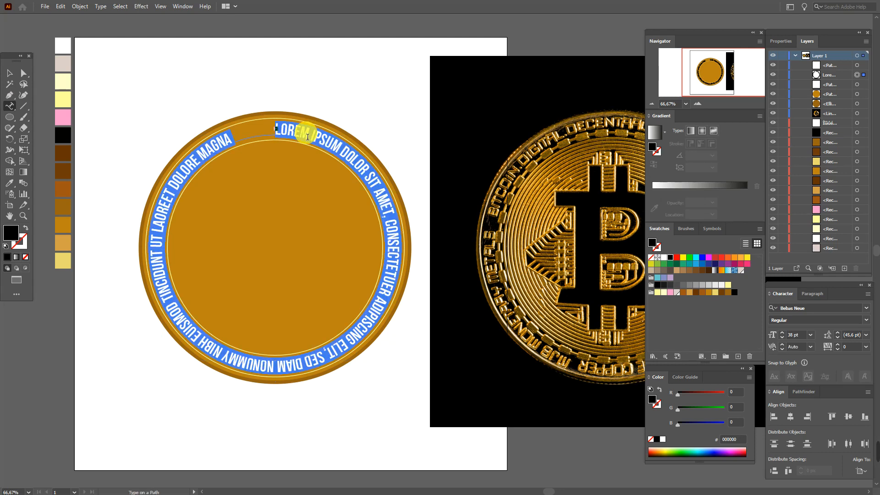
{"action": "key", "text": "BackSpace"}
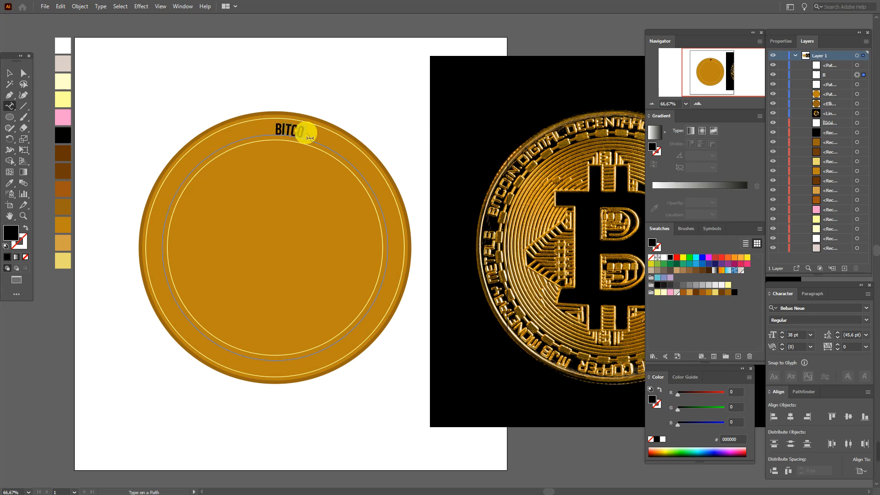
{"action": "type", "text": "BITCOIN DIGITAL DECENTRALIZED PEER TO PEER 1 TROYOZ"}
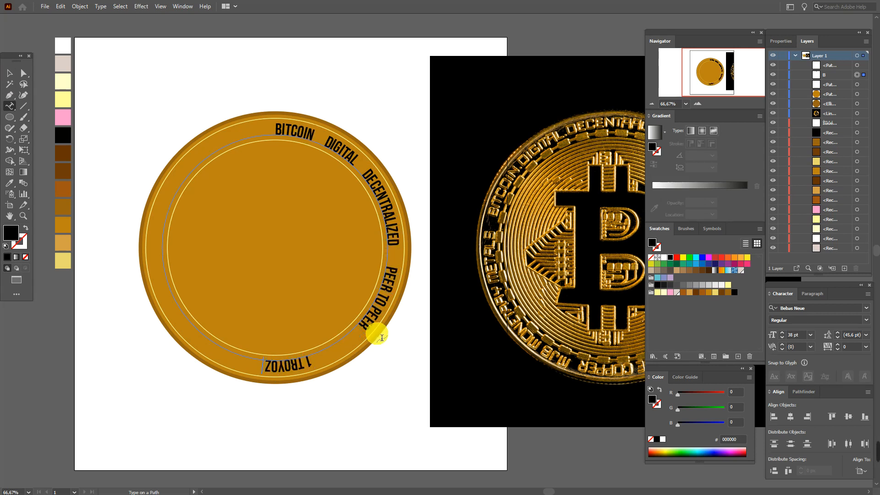
{"action": "type", "text": " 999 FINE COPPER MJB MONETERY"}
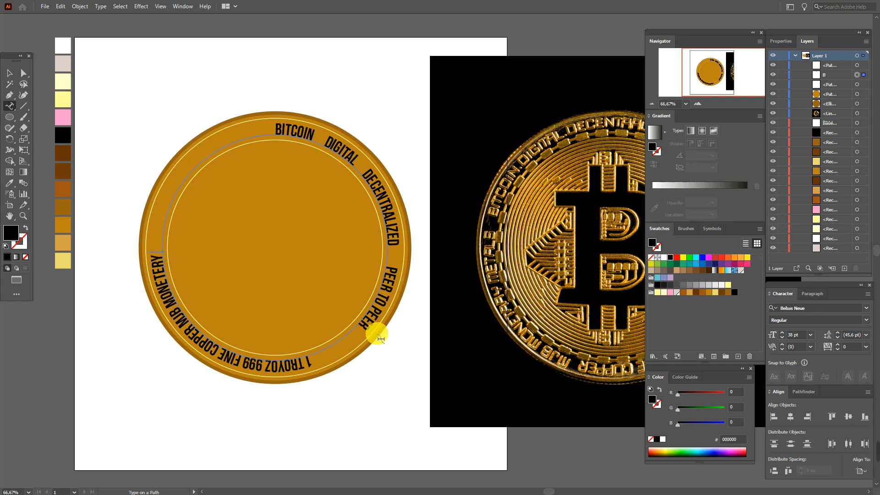
{"action": "type", "text": " METALS"}
Step: Set the circular lettering's tracking to 50 and rotate it counterclockwise until BITCOIN starts at the coin's left side
{"action": "left_click", "coordinate": [9, 73]}
{"action": "left_click_drag", "start_coordinate": [391, 129], "coordinate": [256, 144]}
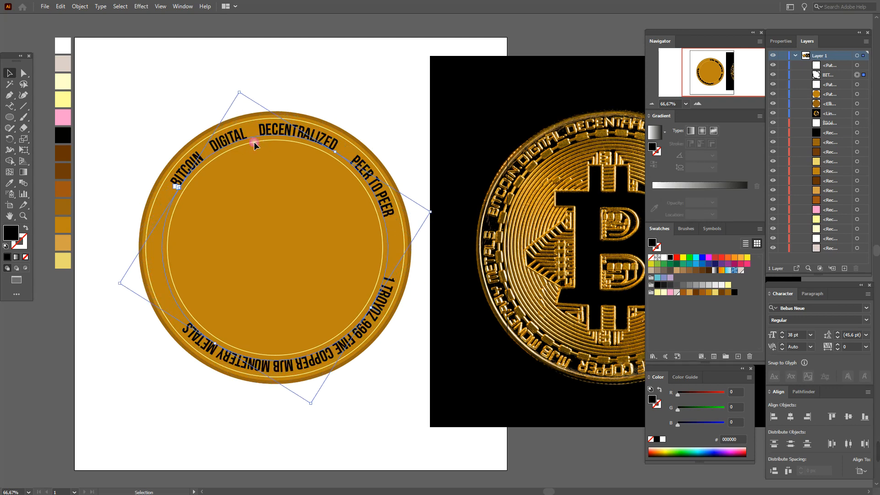
{"action": "left_click_drag", "start_coordinate": [846, 347], "coordinate": [876, 346]}
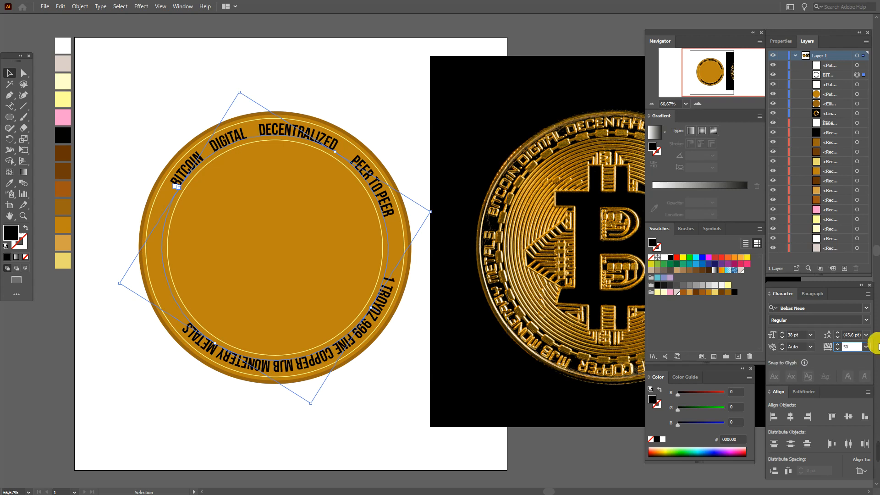
{"action": "type", "text": "50"}
{"action": "key", "text": "Return"}
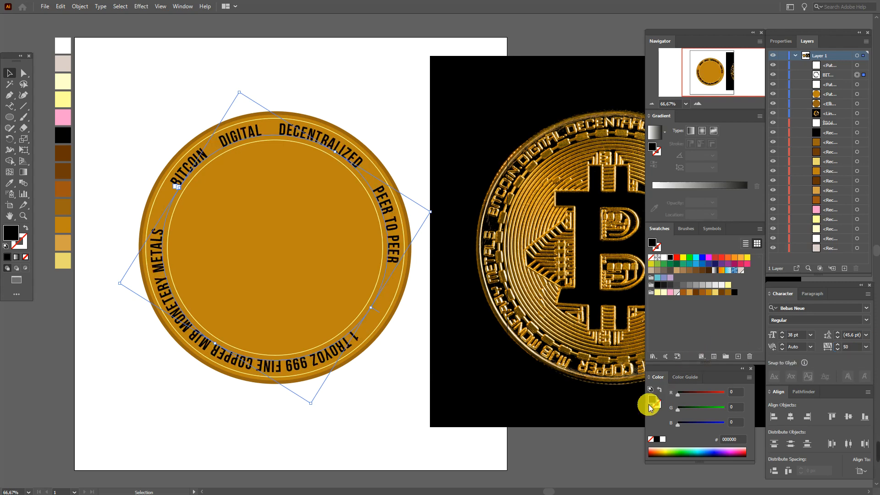
{"action": "left_click_drag", "start_coordinate": [439, 218], "coordinate": [406, 133]}
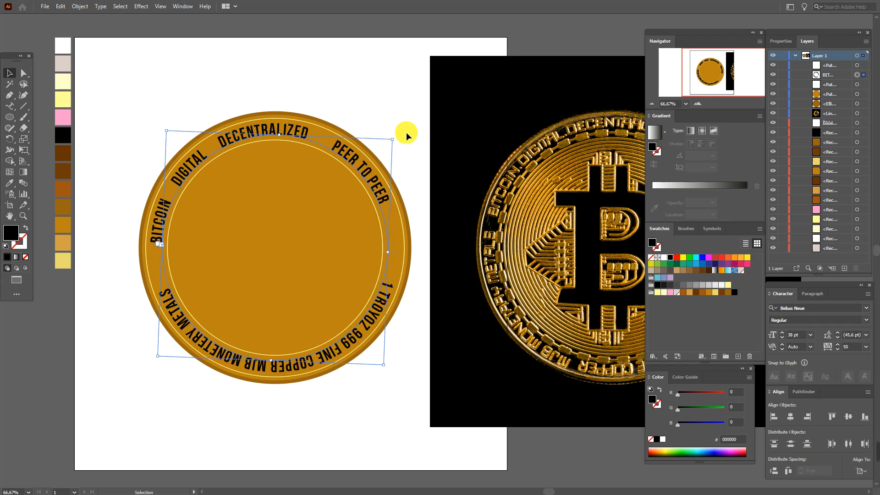
{"action": "left_click", "coordinate": [403, 132]}
Step: Slightly widen the gaps in front of DIGITAL and PEER TO PEER in the circular text
{"action": "left_click", "coordinate": [10, 106]}
{"action": "left_click", "coordinate": [177, 186]}
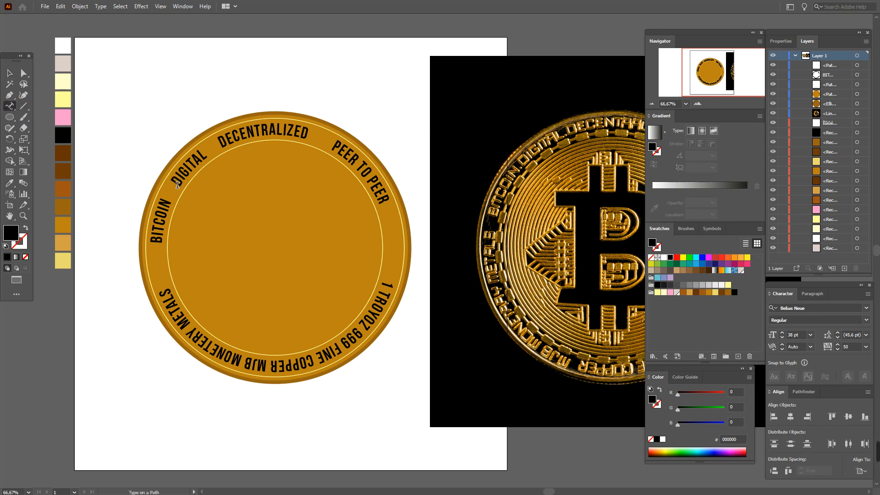
{"action": "left_click", "coordinate": [178, 187]}
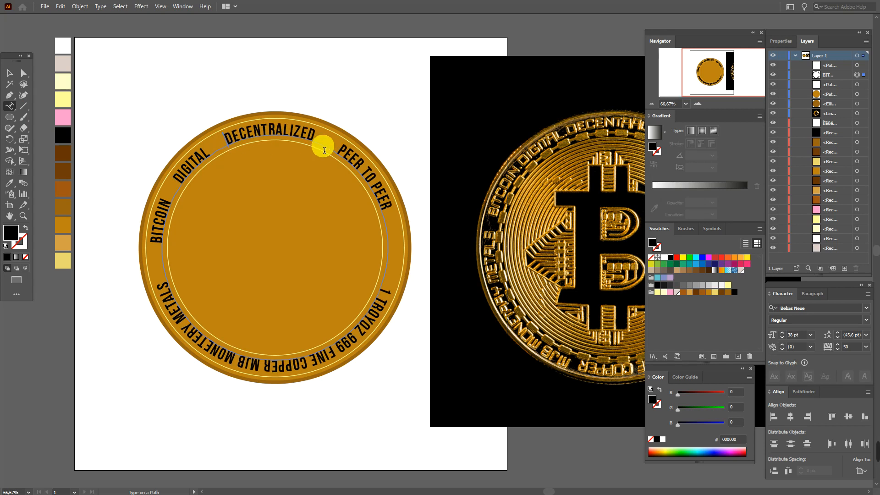
{"action": "left_click", "coordinate": [340, 152]}
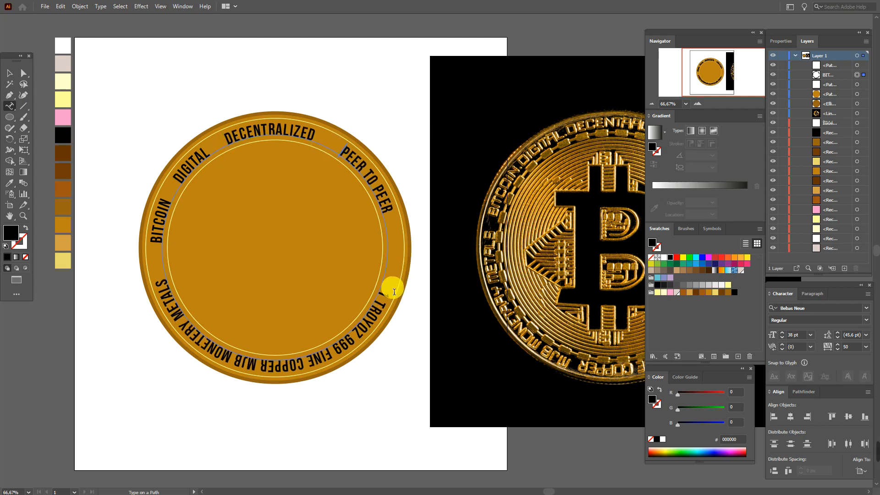
Step: Rotate the circular lettering a few degrees counterclockwise to balance it around the rim
{"action": "left_click", "coordinate": [9, 73]}
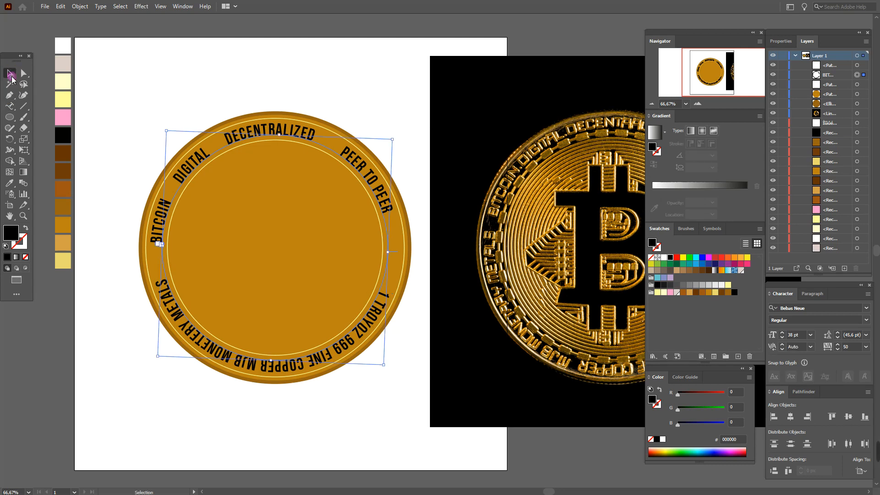
{"action": "left_click_drag", "start_coordinate": [391, 366], "coordinate": [395, 355]}
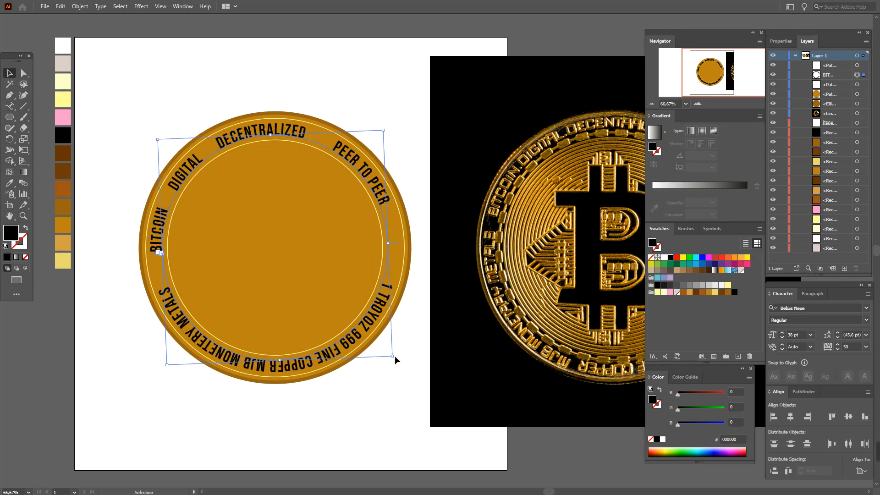
{"action": "left_click", "coordinate": [302, 102]}
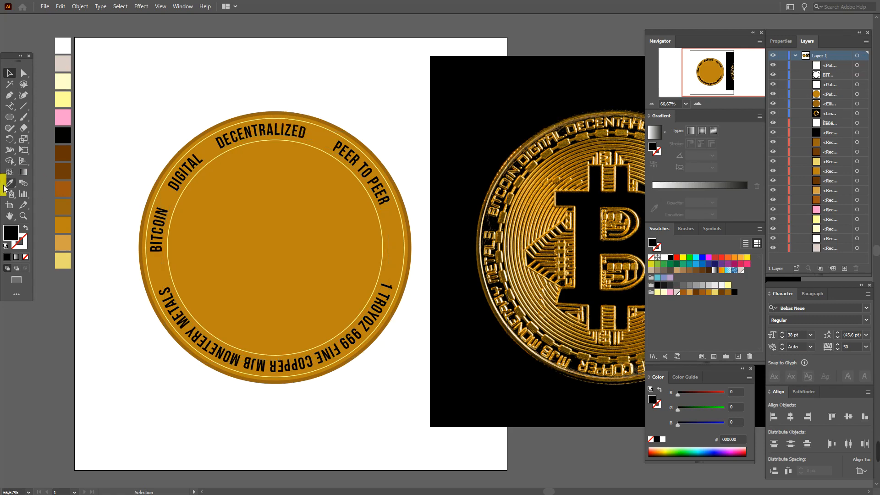
Step: Draw a small black dot between BITCOIN and DIGITAL and copy it into the gaps on both sides of DECENTRALIZED
{"action": "left_click", "coordinate": [23, 216]}
{"action": "left_click", "coordinate": [329, 219]}
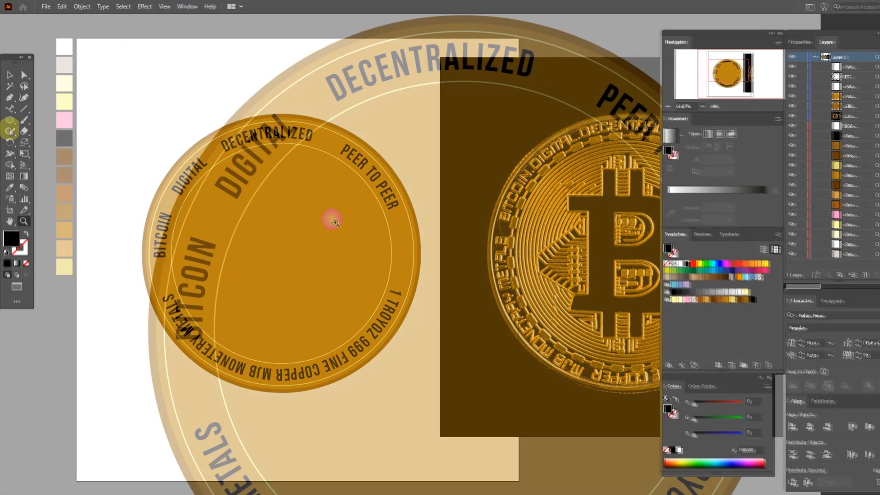
{"action": "left_click", "coordinate": [9, 117]}
{"action": "left_click_drag", "start_coordinate": [204, 212], "coordinate": [207, 216]}
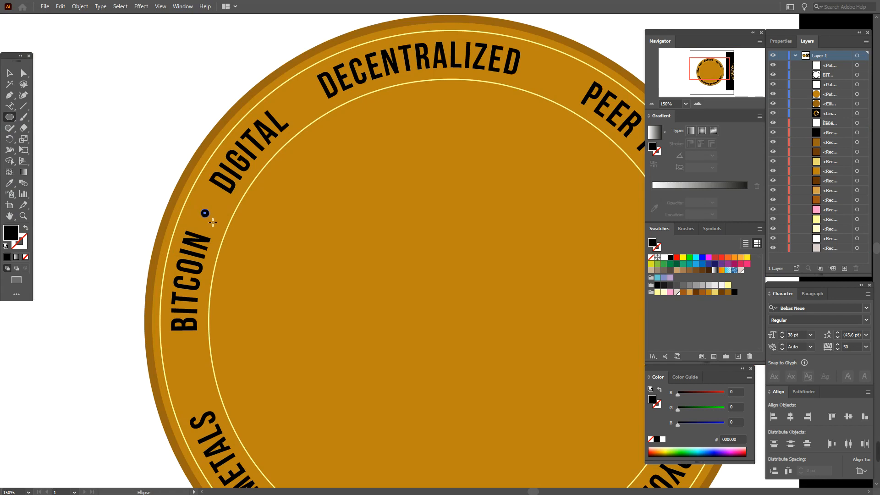
{"action": "left_click", "coordinate": [9, 74]}
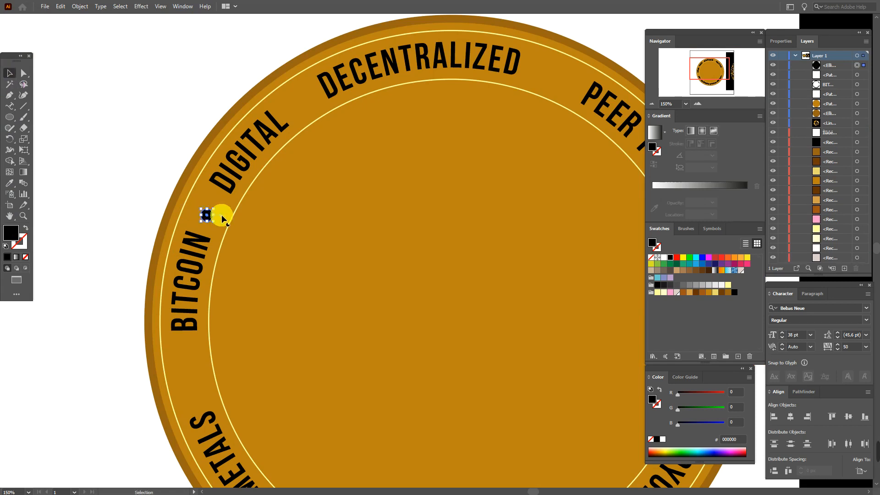
{"action": "left_click_drag", "start_coordinate": [209, 222], "coordinate": [209, 215]}
{"action": "left_click_drag", "start_coordinate": [260, 150], "coordinate": [553, 78]}
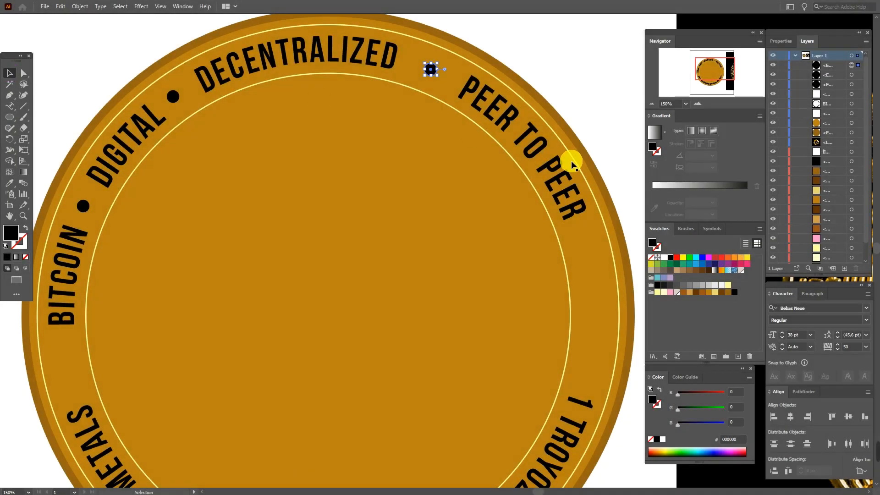
Step: Rotate the circular lettering clockwise so BITCOIN and METALS sit evenly about the coin's left side
{"action": "left_click", "coordinate": [568, 171]}
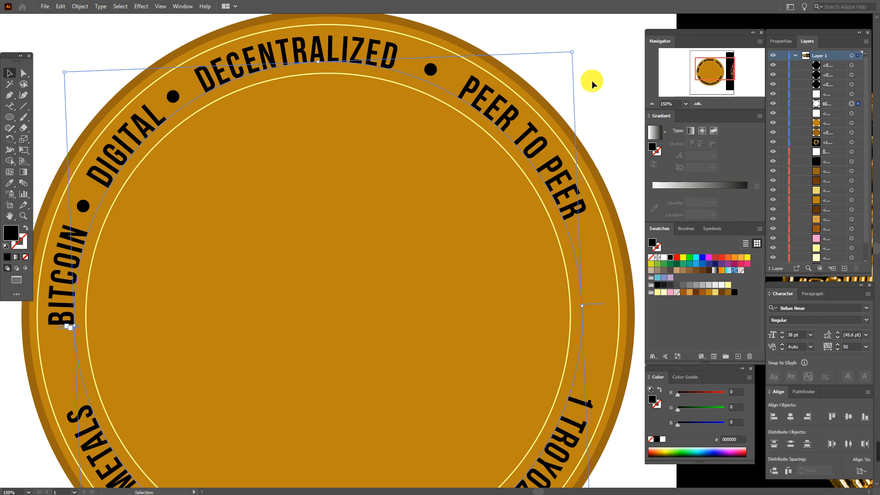
{"action": "left_click_drag", "start_coordinate": [580, 52], "coordinate": [614, 125]}
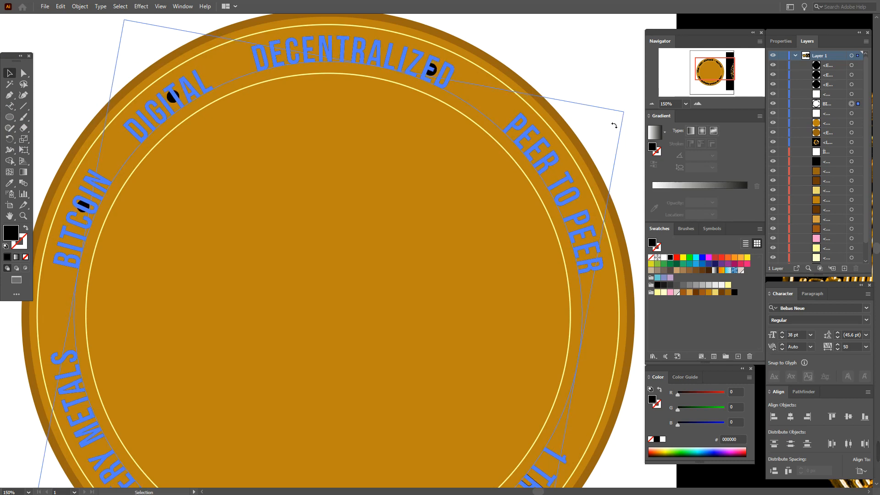
{"action": "left_click_drag", "start_coordinate": [614, 125], "coordinate": [611, 122]}
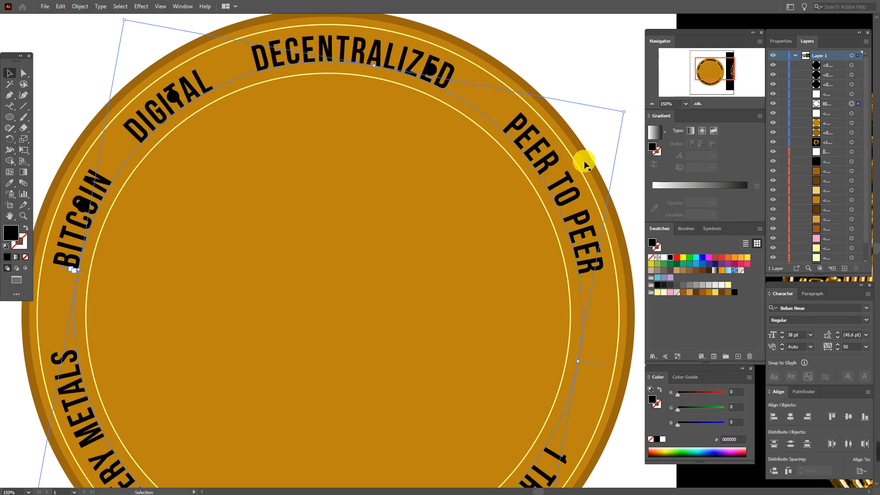
Step: Move two black dots into the gaps between BITCOIN and DIGITAL and between DIGITAL and DECENTRALIZED
{"action": "left_click", "coordinate": [20, 491]}
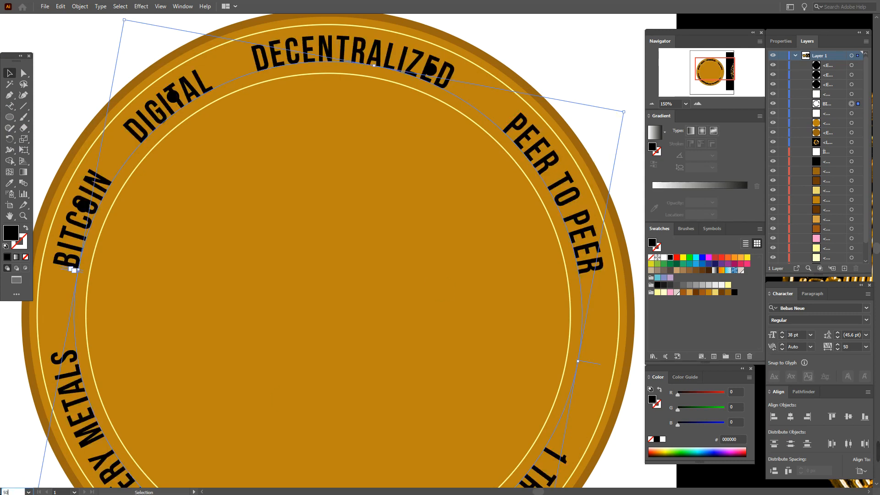
{"action": "type", "text": "50"}
{"action": "key", "text": "Return"}
{"action": "left_click", "coordinate": [9, 216]}
{"action": "left_click_drag", "start_coordinate": [443, 281], "coordinate": [260, 282]}
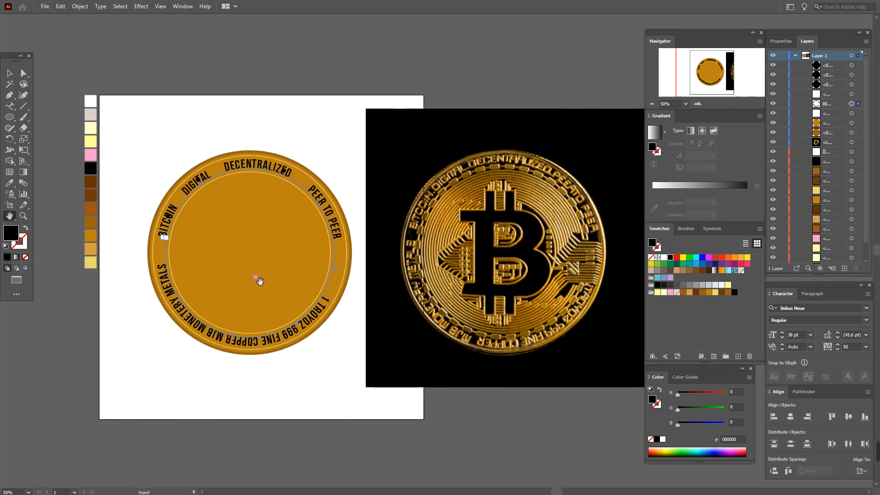
{"action": "left_click", "coordinate": [260, 281]}
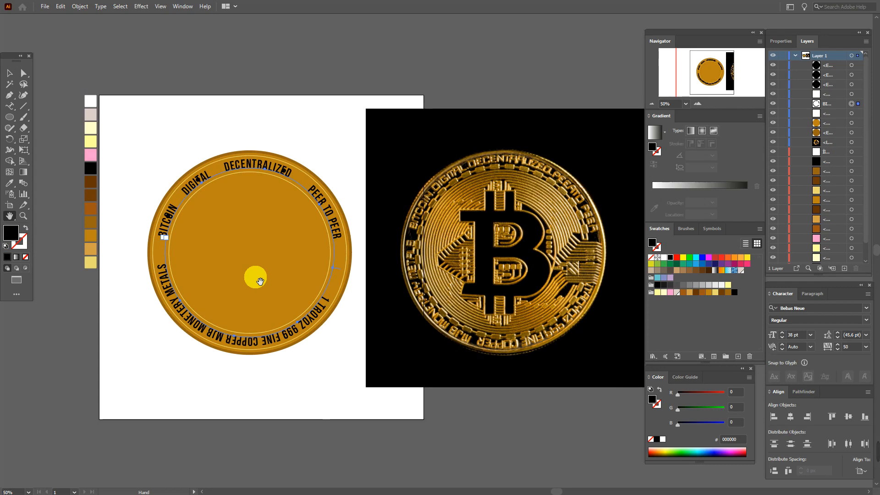
{"action": "left_click", "coordinate": [10, 73]}
{"action": "left_click", "coordinate": [165, 98]}
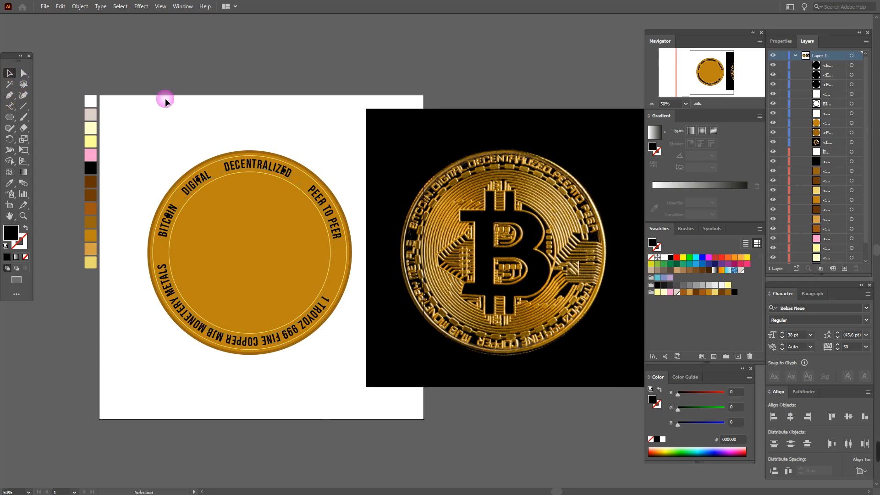
{"action": "left_click", "coordinate": [168, 216]}
{"action": "left_click_drag", "start_coordinate": [170, 219], "coordinate": [218, 171]}
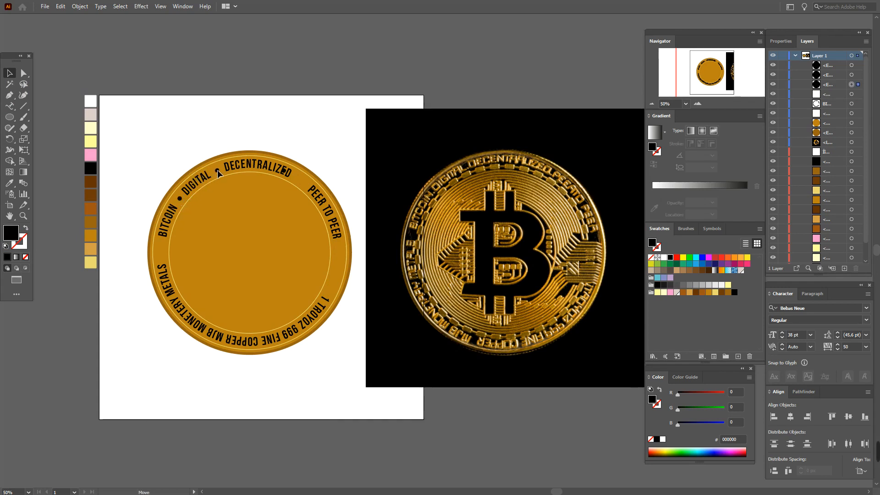
{"action": "left_click", "coordinate": [275, 226]}
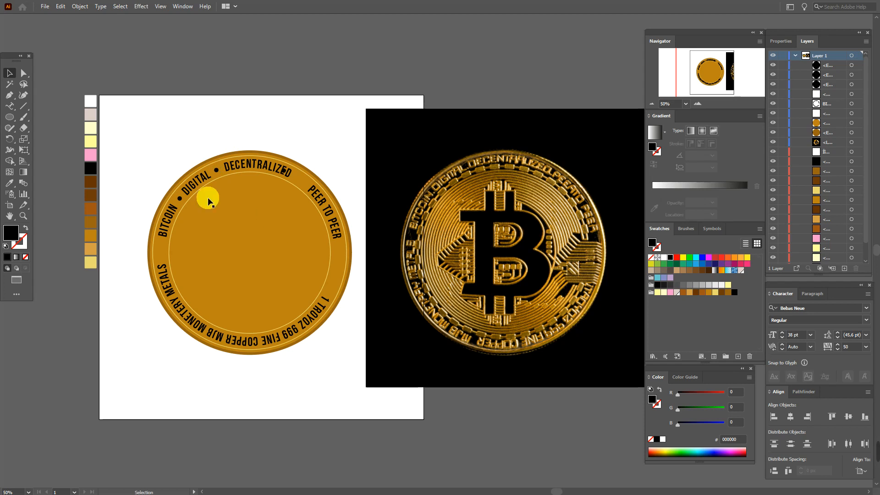
Step: Remove a space in front of "1 TROYOZ" in the circular text
{"action": "left_click", "coordinate": [11, 110]}
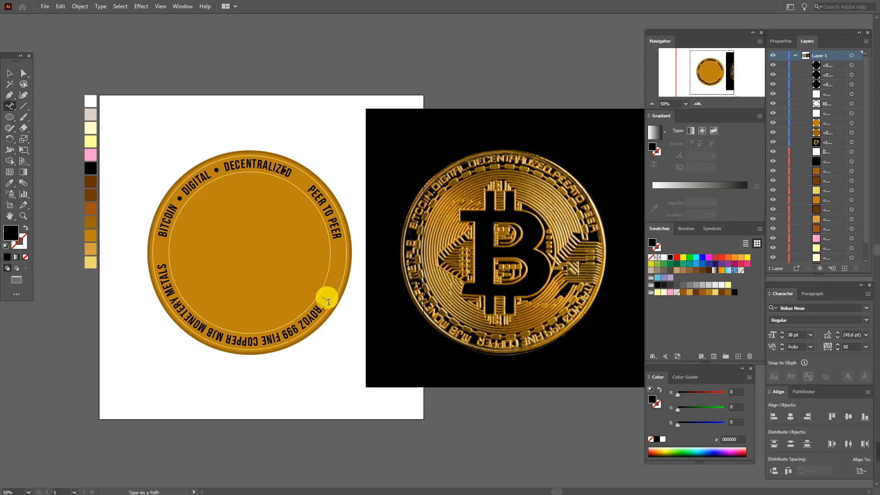
{"action": "left_click", "coordinate": [329, 302]}
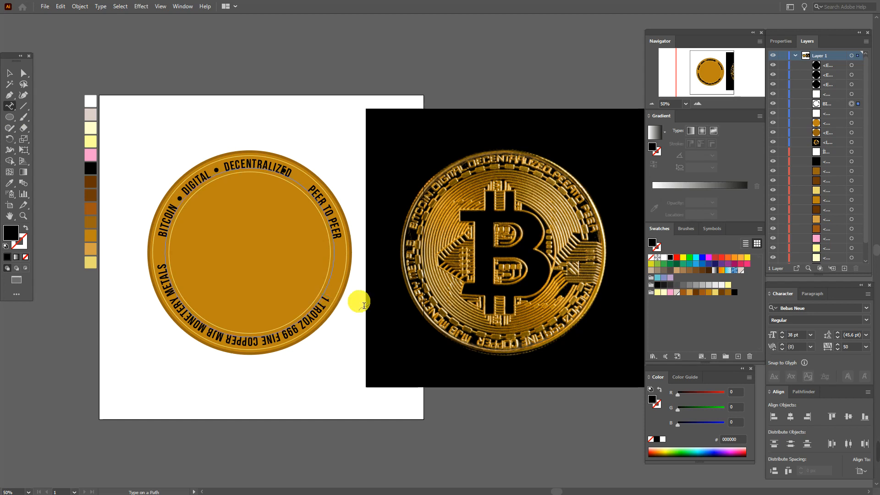
{"action": "key", "text": "BackSpace"}
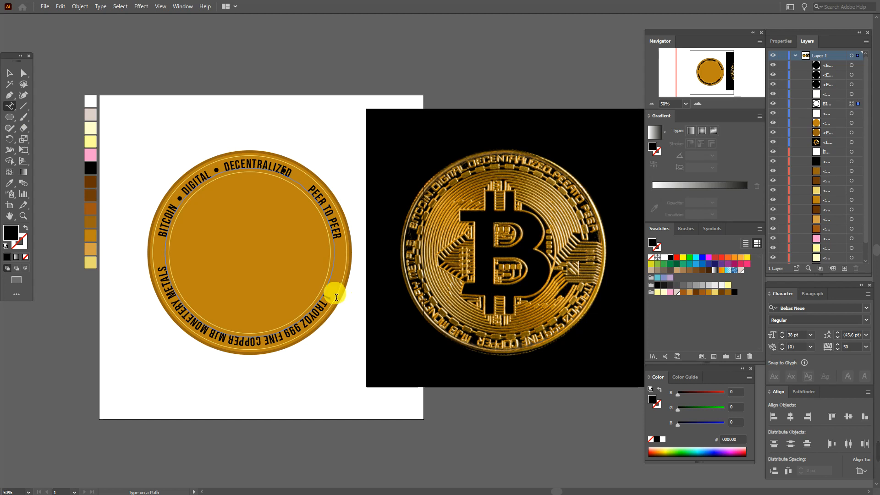
Step: Move the remaining black dot into the gap between DECENTRALIZED and PEER TO PEER
{"action": "left_click", "coordinate": [9, 73]}
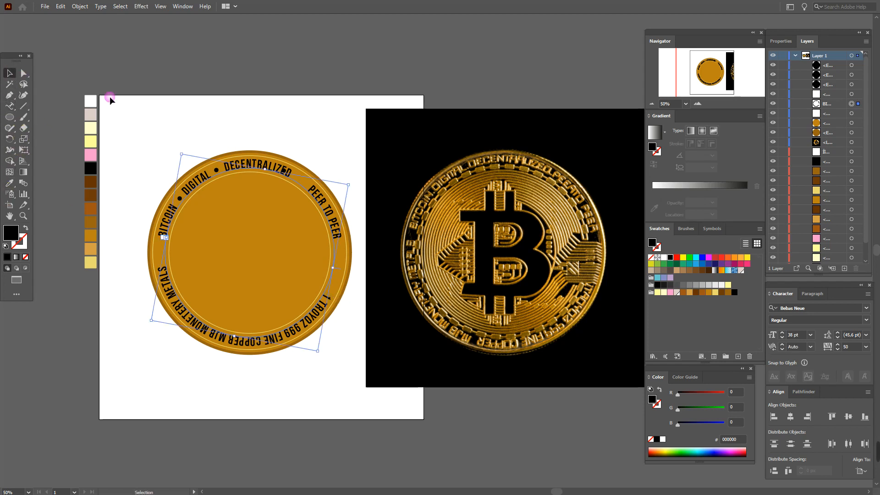
{"action": "left_click", "coordinate": [287, 170]}
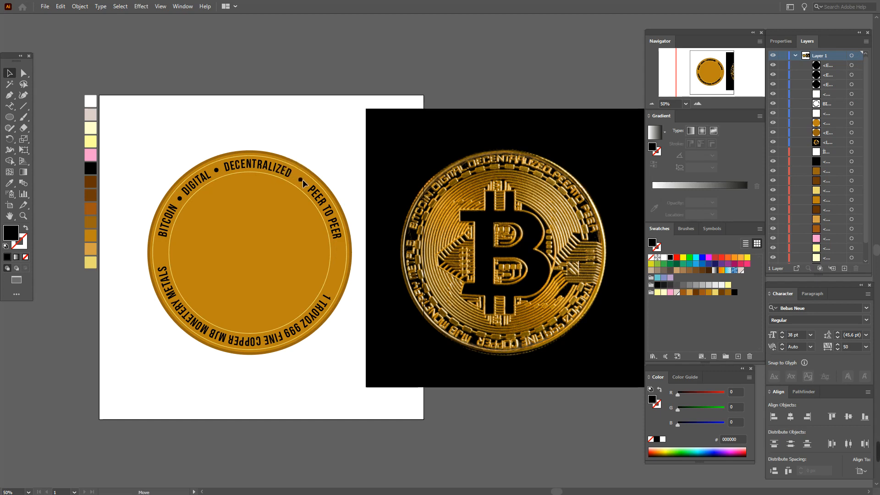
Step: Remove a space in front of PEER TO PEER in the circular text
{"action": "left_click", "coordinate": [330, 167]}
{"action": "left_click", "coordinate": [6, 104]}
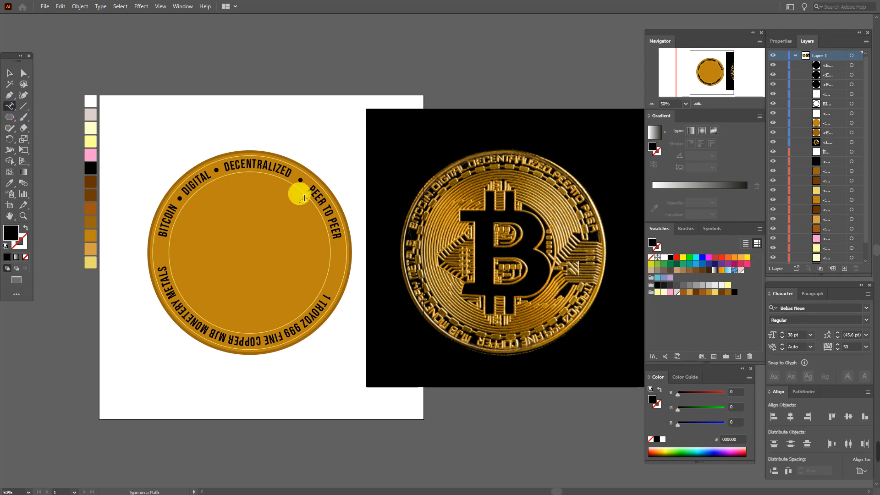
{"action": "left_click", "coordinate": [313, 195]}
{"action": "left_click_drag", "start_coordinate": [329, 198], "coordinate": [309, 195]}
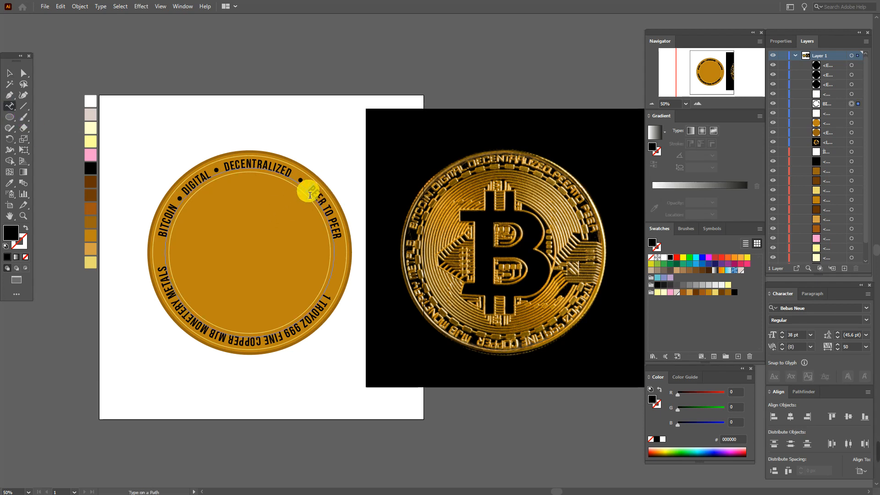
{"action": "key", "text": "BackSpace"}
{"action": "left_click", "coordinate": [9, 73]}
{"action": "left_click", "coordinate": [156, 103]}
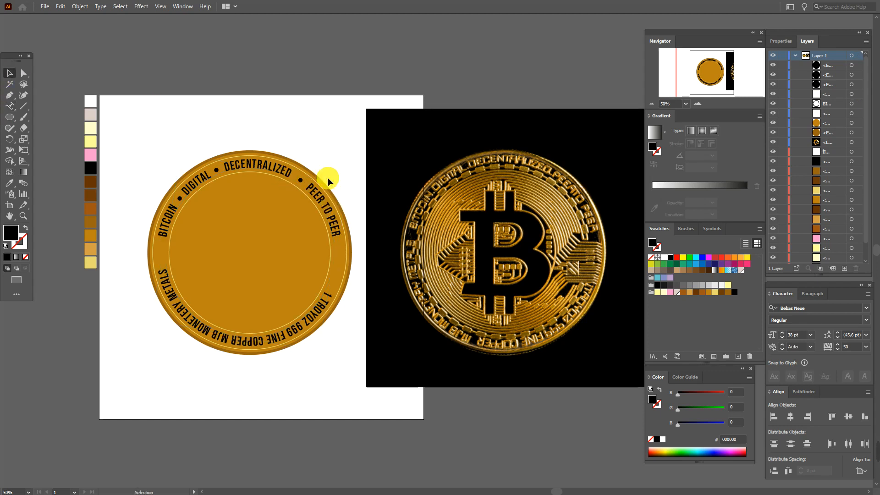
Step: Rotate the circular lettering slightly counterclockwise around the coin
{"action": "left_click", "coordinate": [305, 186]}
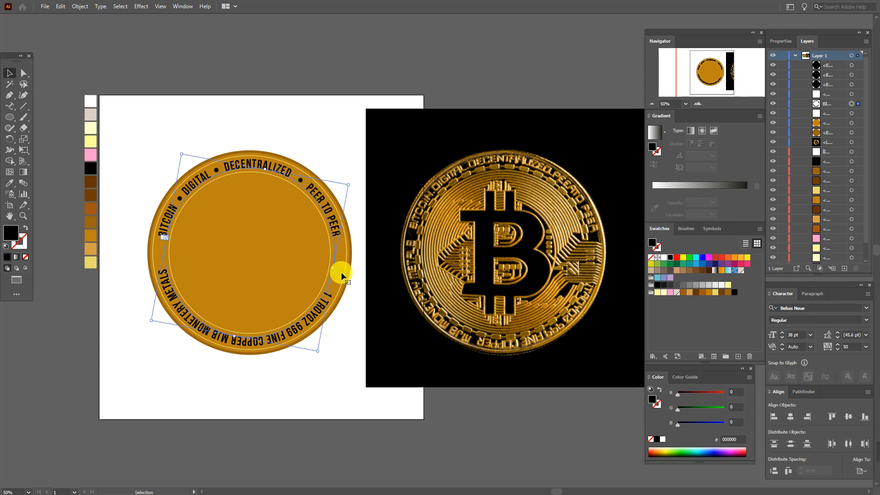
{"action": "left_click_drag", "start_coordinate": [344, 274], "coordinate": [341, 270]}
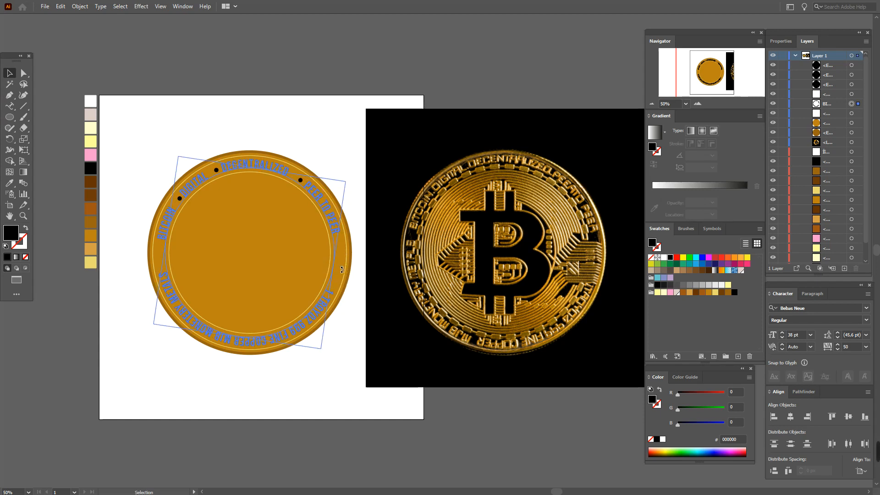
{"action": "left_click_drag", "start_coordinate": [343, 272], "coordinate": [344, 270]}
{"action": "left_click", "coordinate": [339, 170]}
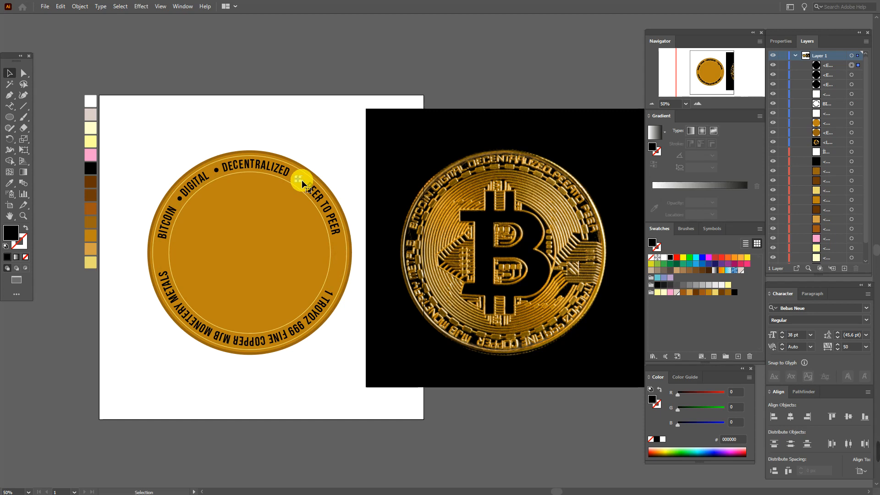
Step: Nudge the three black dots so each sits midway in its gap between the words
{"action": "left_click", "coordinate": [320, 139]}
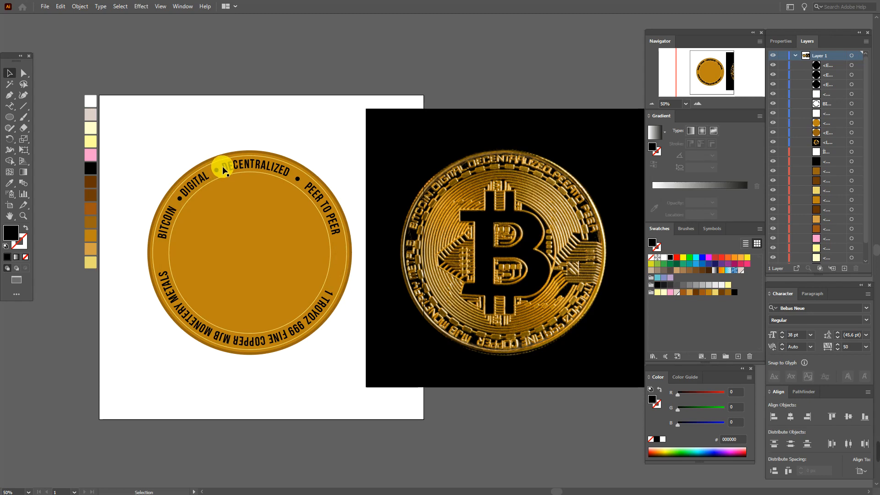
{"action": "left_click", "coordinate": [216, 173]}
{"action": "left_click_drag", "start_coordinate": [179, 196], "coordinate": [179, 201]}
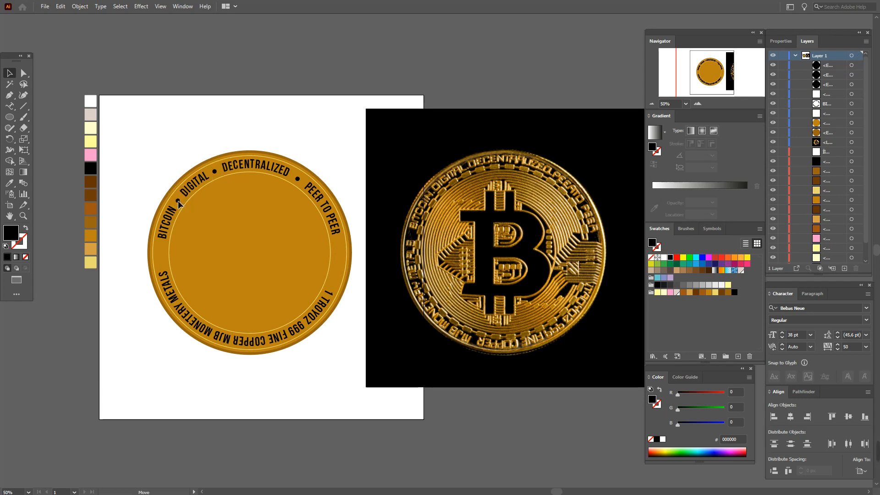
{"action": "left_click", "coordinate": [178, 146]}
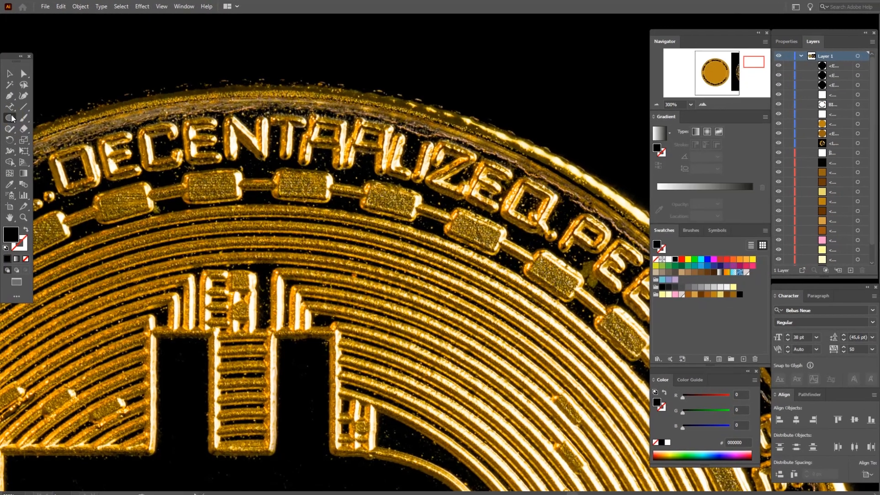
Step: Draw a black rectangle over a chain link below DECENTRALIZED on the reference coin and round its corners
{"action": "left_click", "coordinate": [11, 118]}
{"action": "left_click", "coordinate": [46, 118]}
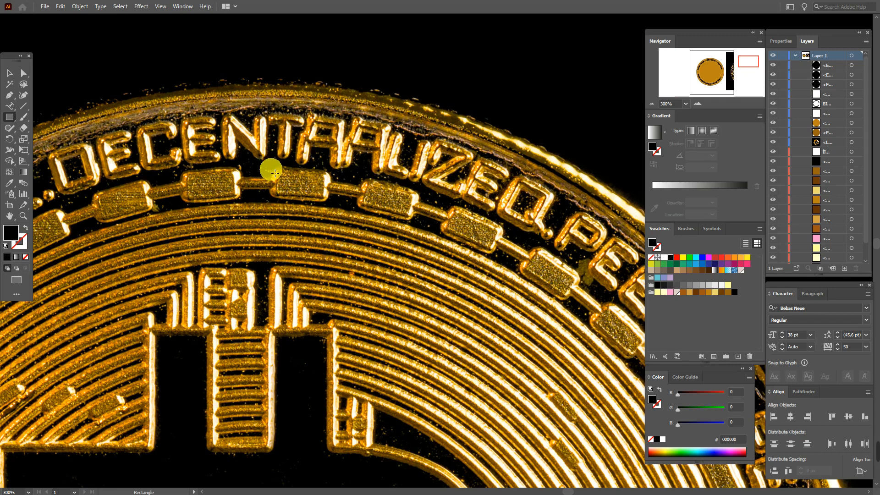
{"action": "left_click_drag", "start_coordinate": [274, 173], "coordinate": [336, 203]}
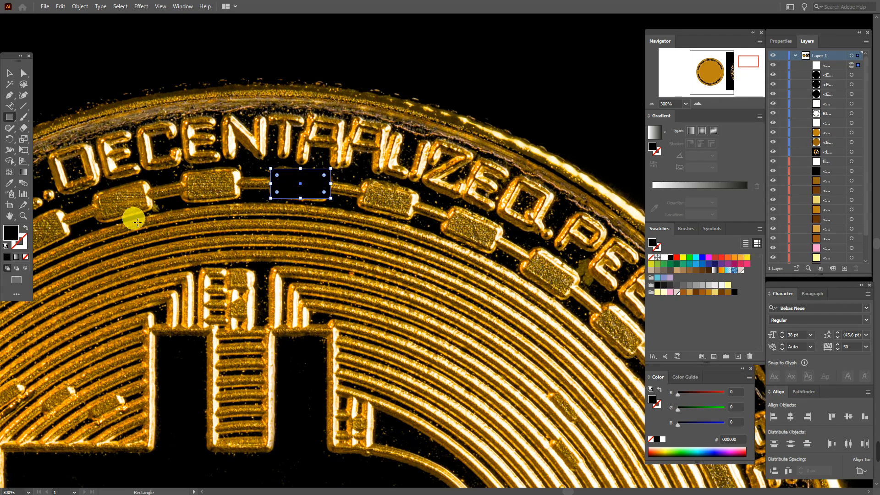
{"action": "left_click", "coordinate": [23, 73]}
{"action": "mouse_move", "coordinate": [278, 176]}
{"action": "left_mouse_down"}
{"action": "mouse_move", "coordinate": [283, 183]}
{"action": "mouse_move", "coordinate": [276, 174]}
{"action": "left_mouse_up"}
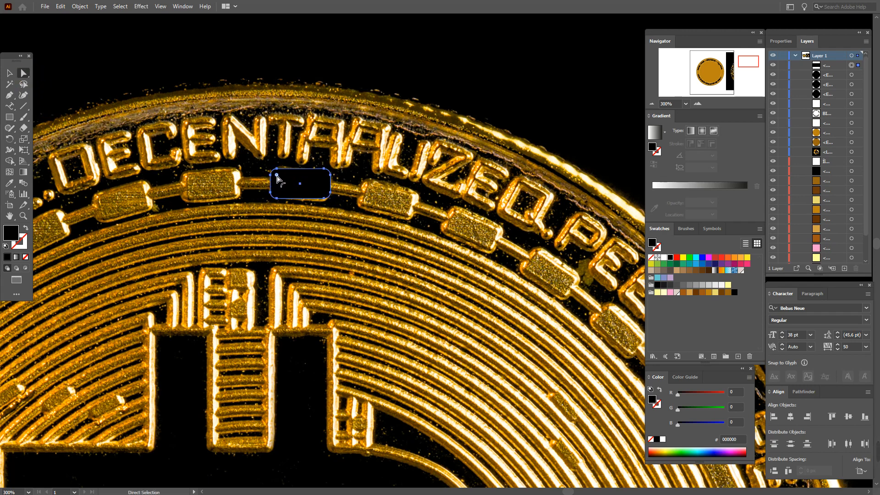
Step: Move the rounded rectangle to the top of the drawn coin's inner ring and paste a copy at the ring's bottom
{"action": "left_click", "coordinate": [9, 73]}
{"action": "left_click", "coordinate": [190, 214]}
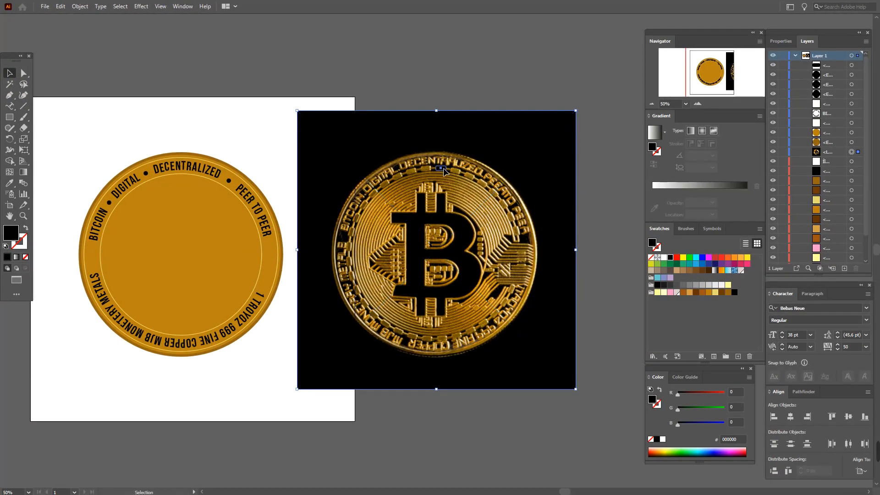
{"action": "left_click_drag", "start_coordinate": [443, 168], "coordinate": [183, 175]}
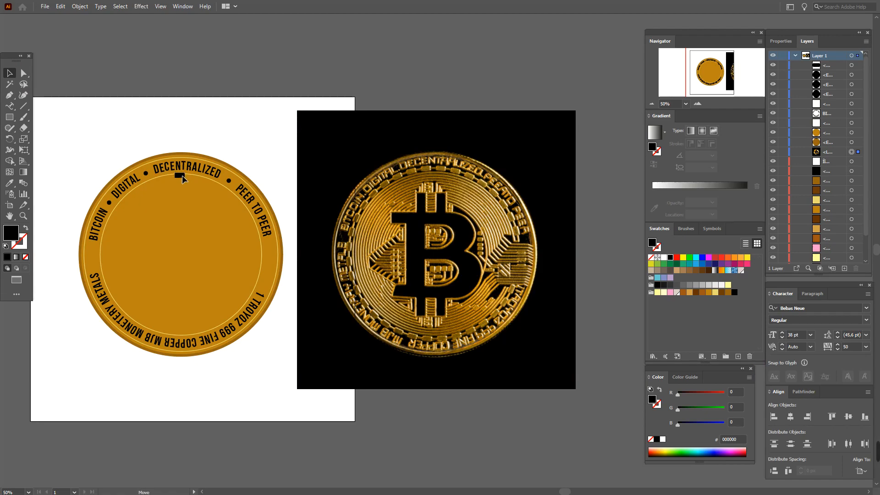
{"action": "key", "text": "ctrl+1"}
{"action": "left_click_drag", "start_coordinate": [250, 78], "coordinate": [248, 79]}
{"action": "key", "text": "ctrl+v"}
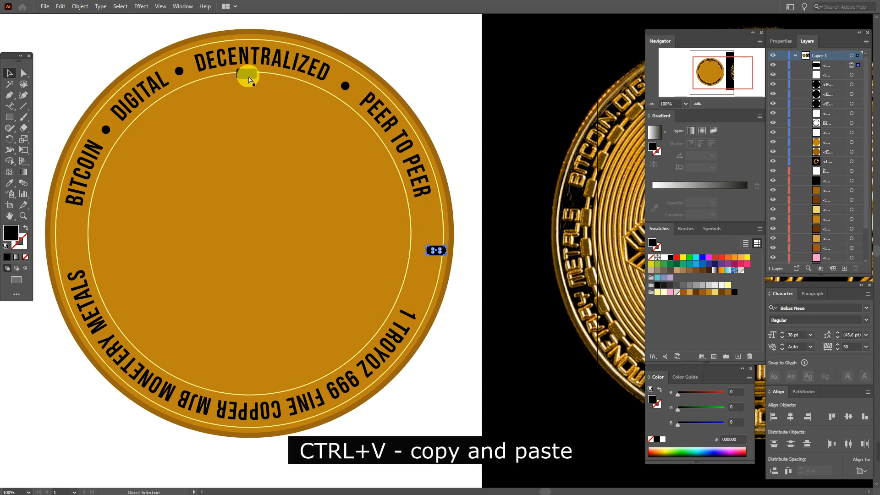
{"action": "left_click_drag", "start_coordinate": [436, 249], "coordinate": [250, 399]}
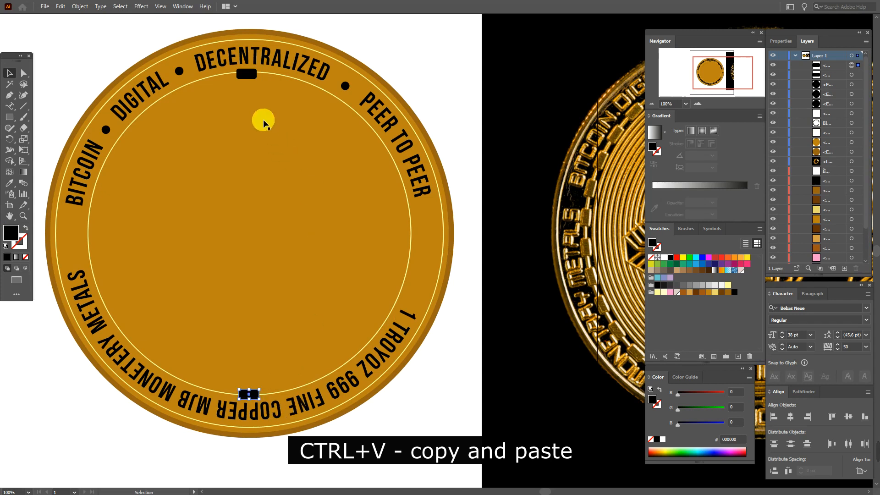
Step: Align the two rounded rectangles by their horizontal centers and group them
{"action": "left_click", "coordinate": [247, 74], "text": "shift"}
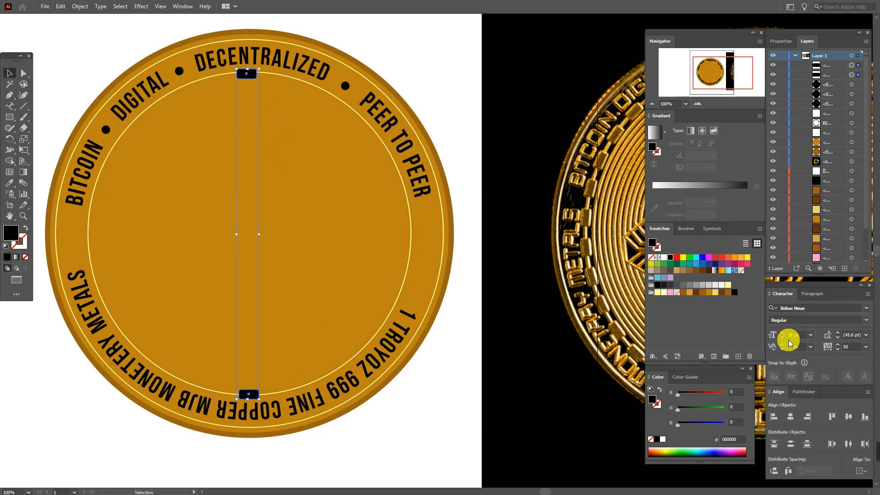
{"action": "left_click", "coordinate": [789, 417]}
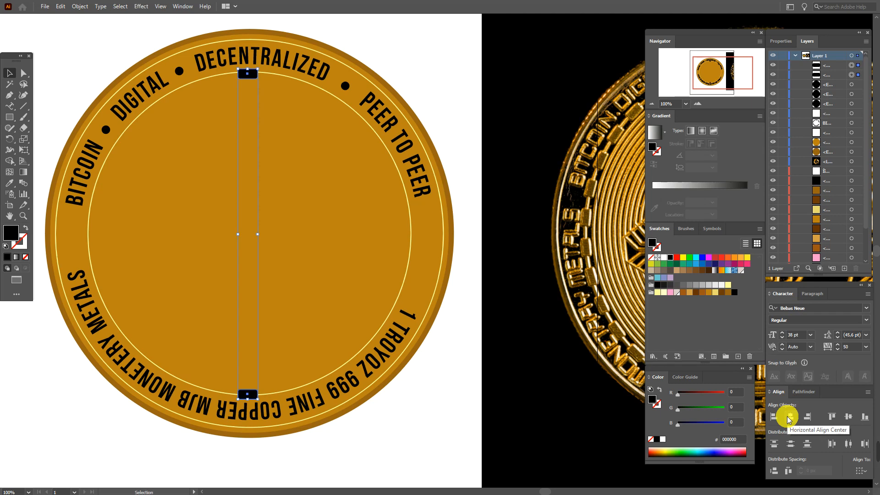
{"action": "key", "text": "ctrl+g"}
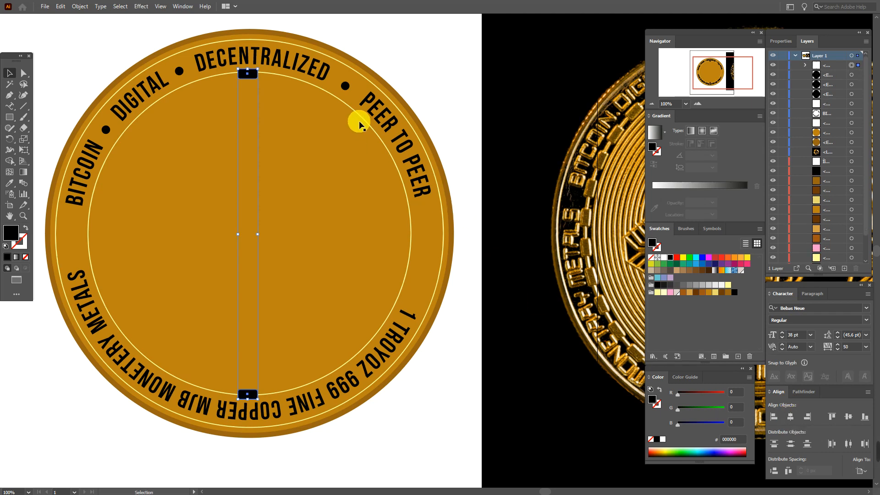
Step: Center the grouped rectangle pair horizontally on the thin inner ring
{"action": "left_click", "coordinate": [356, 112], "text": "shift"}
{"action": "left_click", "coordinate": [356, 112], "text": "shift"}
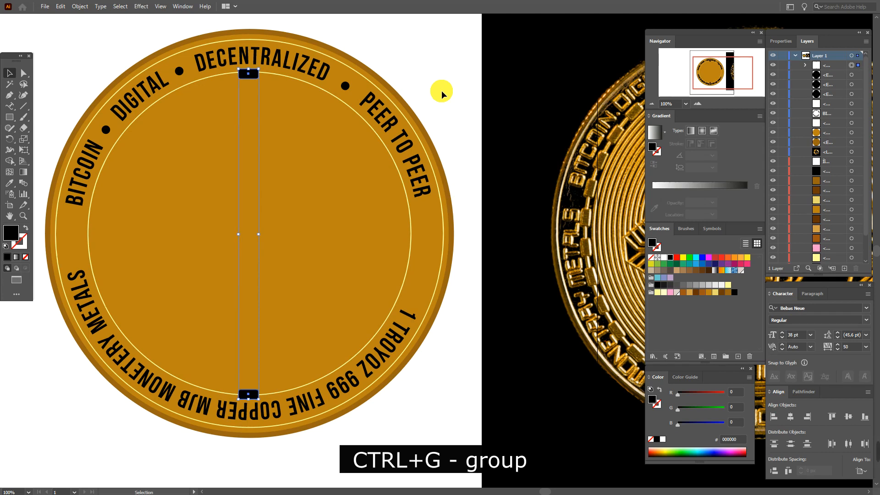
{"action": "left_click", "coordinate": [320, 89], "text": "shift"}
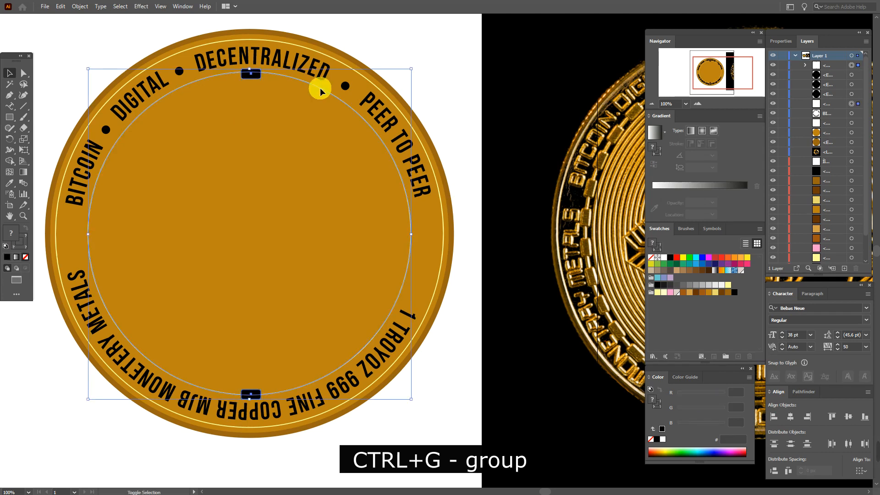
{"action": "left_click", "coordinate": [791, 418]}
{"action": "key", "text": "Left"}
{"action": "left_click", "coordinate": [454, 154]}
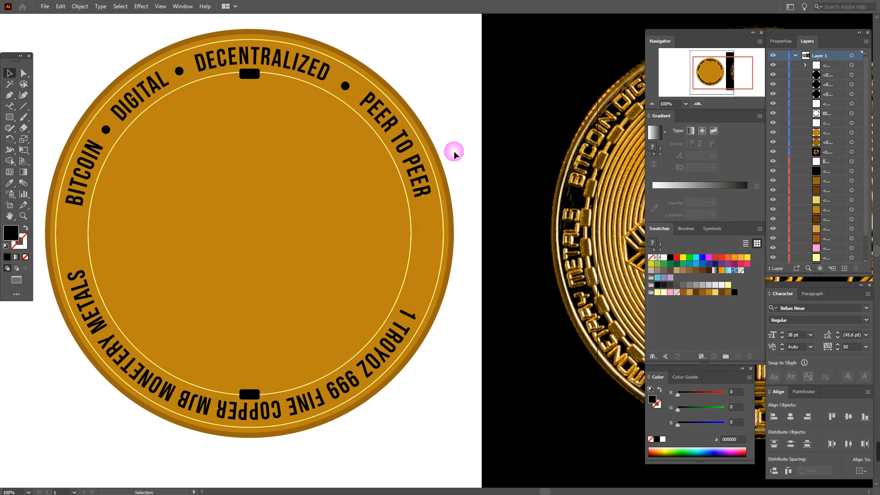
Step: Create a copy of the grouped rectangle pair rotated by 10°
{"action": "left_click", "coordinate": [255, 77]}
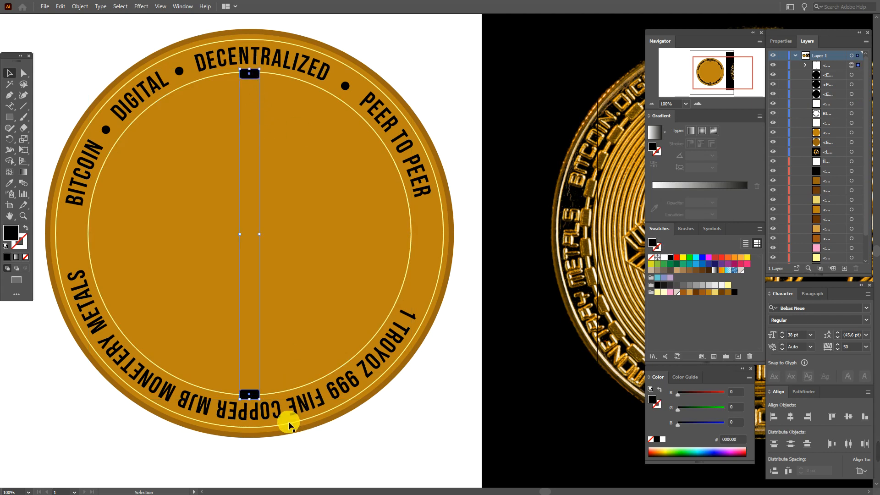
{"action": "right_click", "coordinate": [258, 395]}
{"action": "mouse_move", "coordinate": [306, 343]}
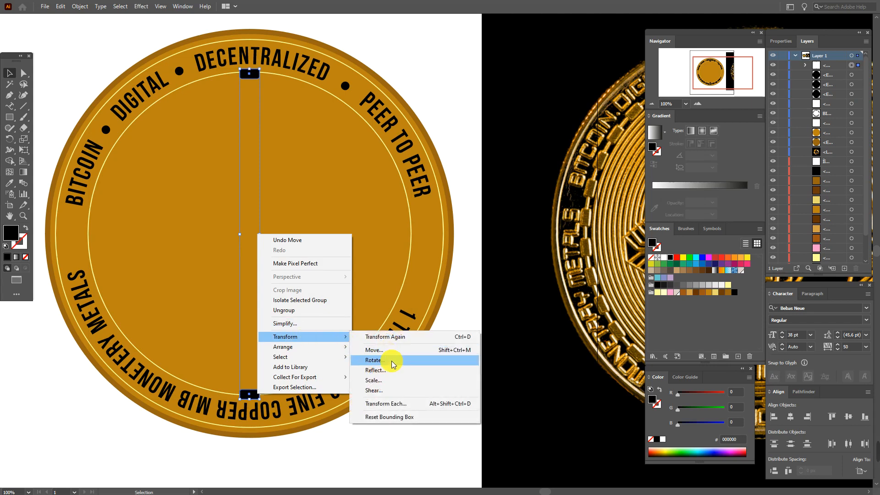
{"action": "left_click", "coordinate": [391, 361]}
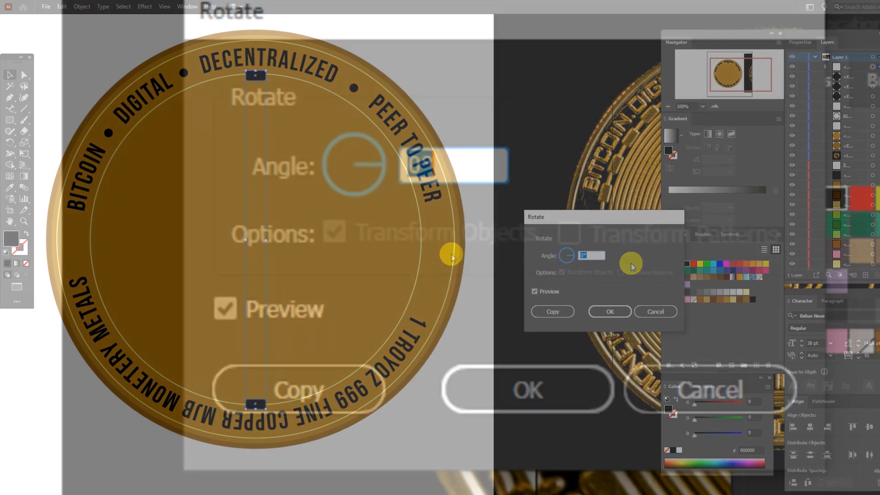
{"action": "type", "text": "10"}
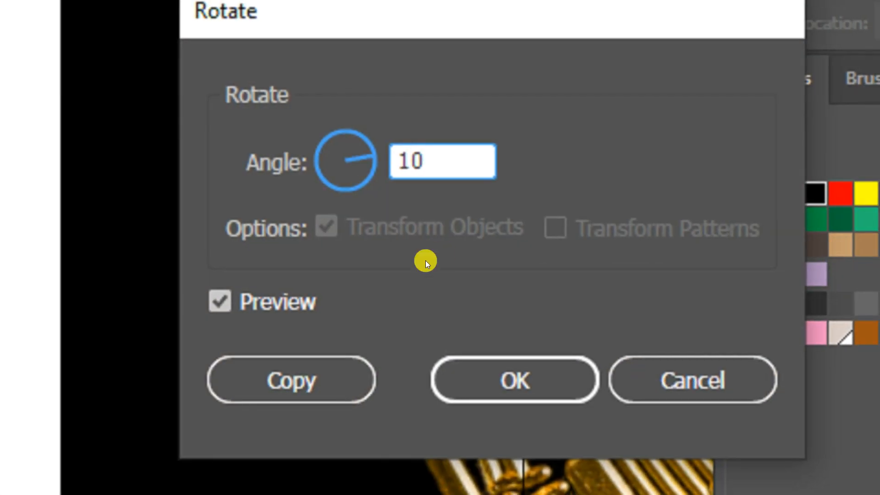
{"action": "left_click", "coordinate": [308, 380]}
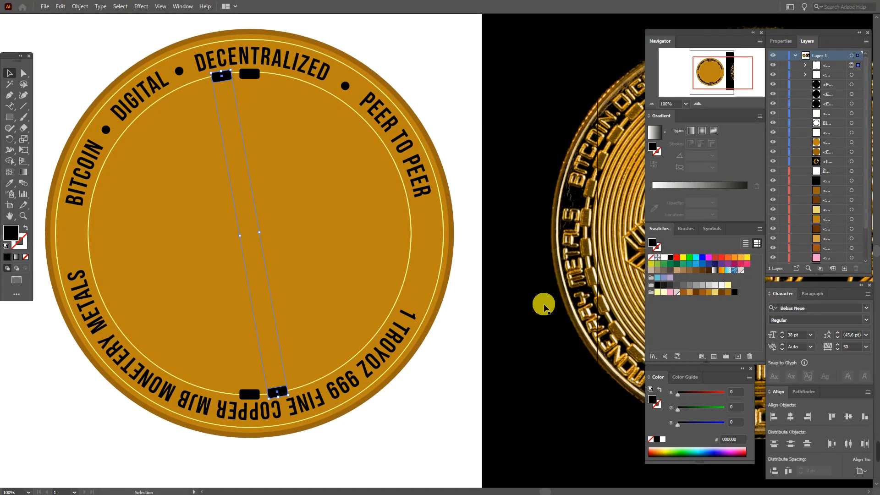
Step: Repeat the rotated copy until the rounded rectangles fill the whole inner ring
{"action": "key", "text": "ctrl+d"}
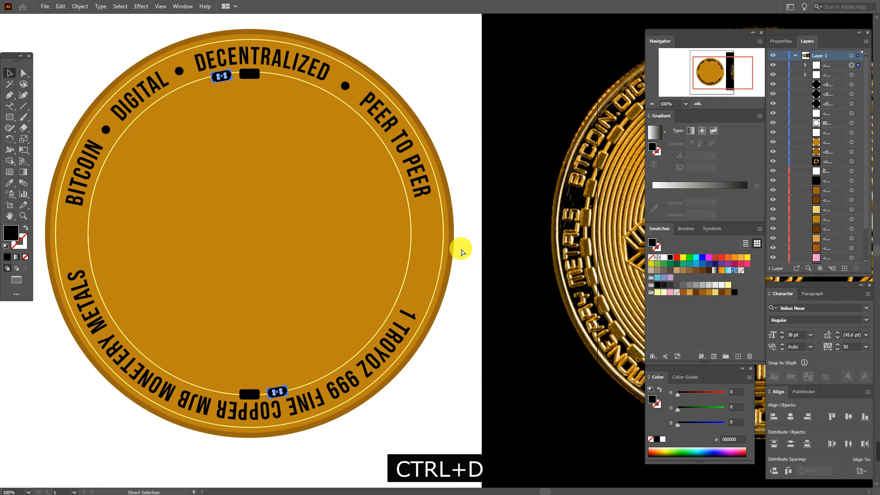
{"action": "key", "text": "ctrl+d"}
{"action": "key", "text": "ctrl+d"}
{"action": "key", "text": "ctrl+d"}
{"action": "key", "text": "ctrl+d"}
{"action": "key", "text": "ctrl+d"}
{"action": "key", "text": "ctrl+d"}
{"action": "key", "text": "ctrl+d"}
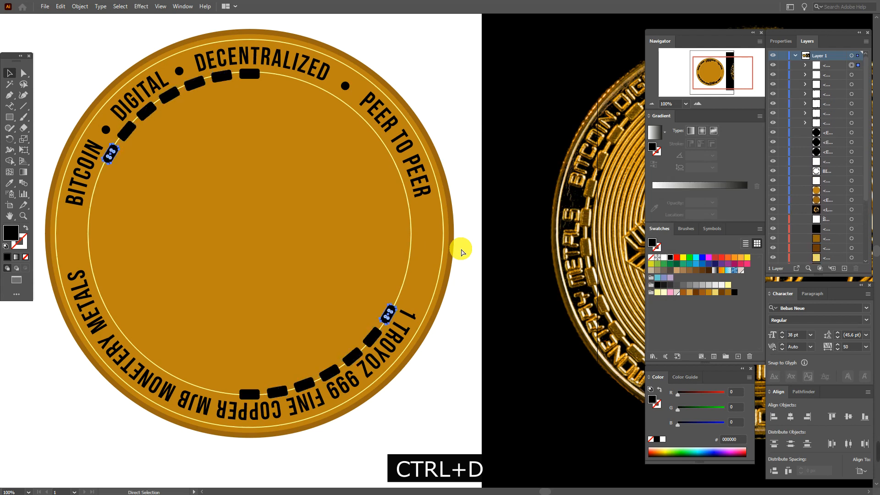
{"action": "key", "text": "ctrl+d"}
{"action": "key", "text": "ctrl+d"}
{"action": "key", "text": "ctrl+d"}
{"action": "key", "text": "ctrl+d"}
{"action": "key", "text": "ctrl+d"}
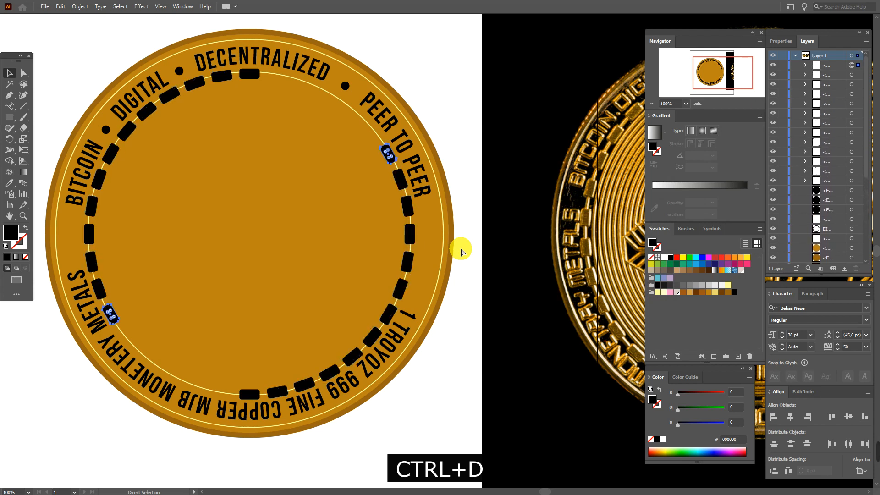
{"action": "key", "text": "ctrl+d"}
{"action": "key", "text": "ctrl+d"}
{"action": "key", "text": "ctrl+d"}
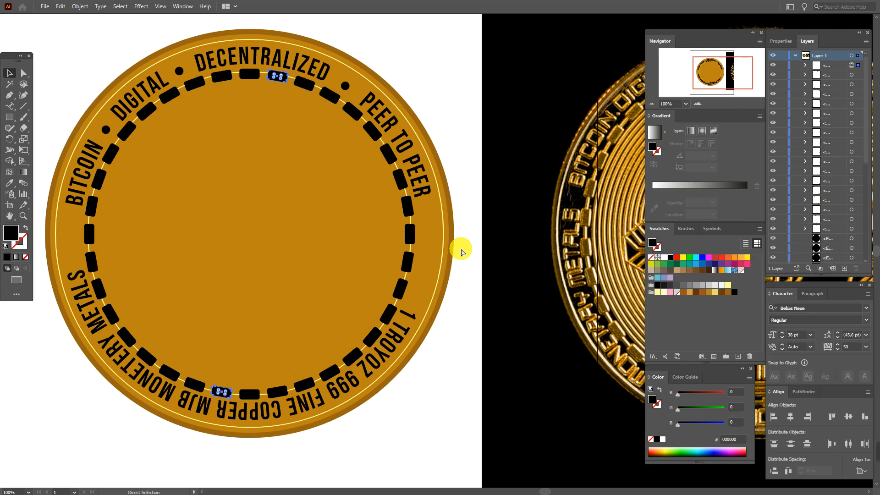
{"action": "left_click", "coordinate": [464, 227]}
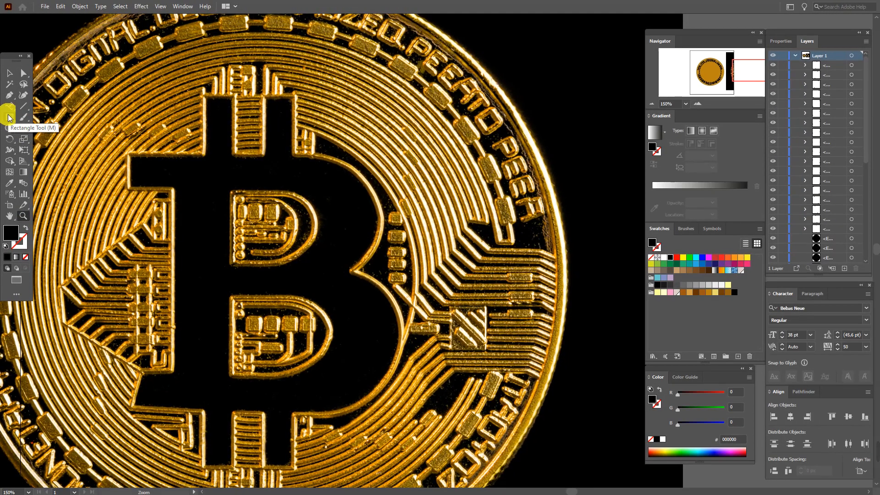
Step: Draw a rectangle with no fill and a red ff0000 stroke over the bitcoin symbol's upper-left prong on the reference
{"action": "left_click", "coordinate": [9, 117]}
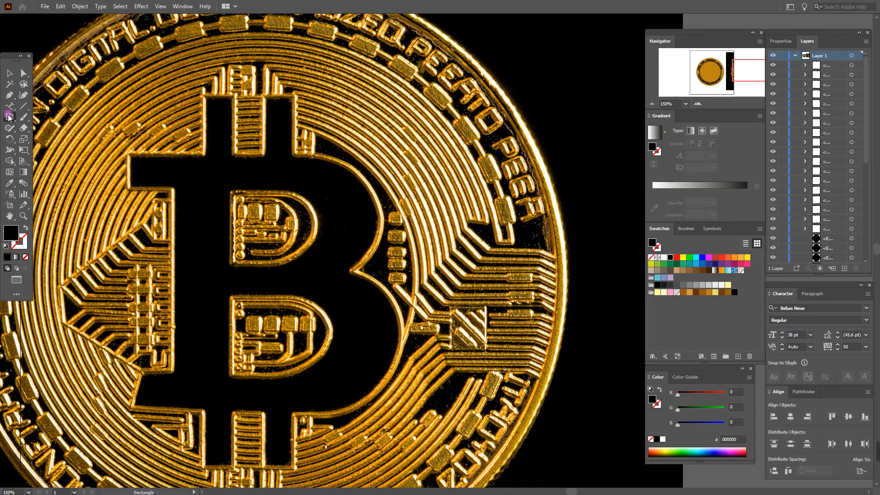
{"action": "left_click", "coordinate": [25, 229]}
{"action": "left_click", "coordinate": [20, 238]}
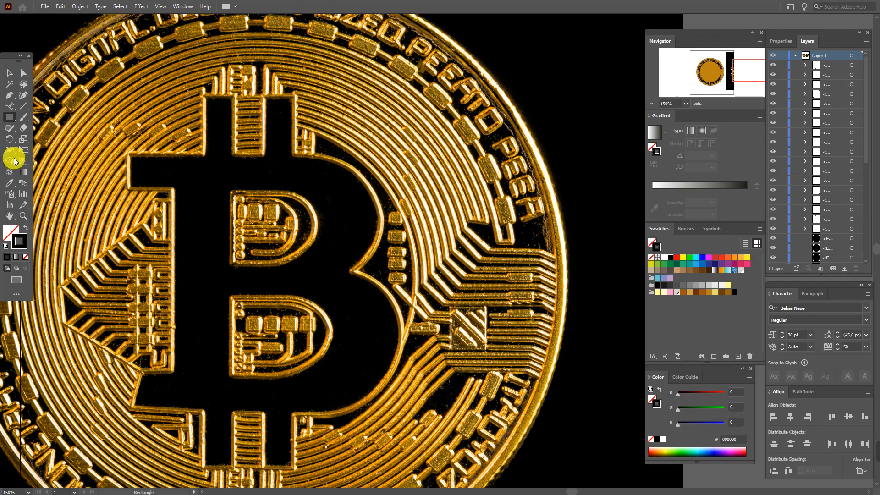
{"action": "left_click", "coordinate": [676, 257]}
{"action": "left_click_drag", "start_coordinate": [207, 98], "coordinate": [238, 160]}
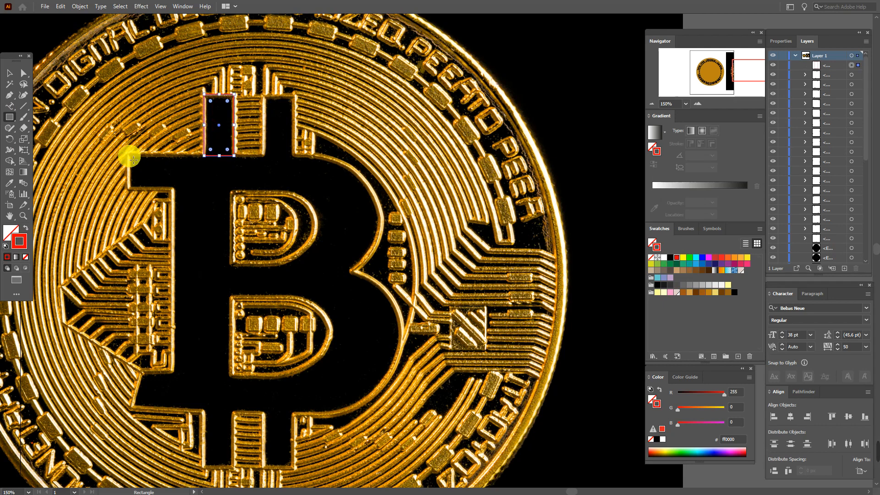
Step: Draw red-outlined rectangles over the bitcoin symbol's upper horizontal bar and its vertical stem on the reference
{"action": "left_click_drag", "start_coordinate": [128, 152], "coordinate": [294, 194]}
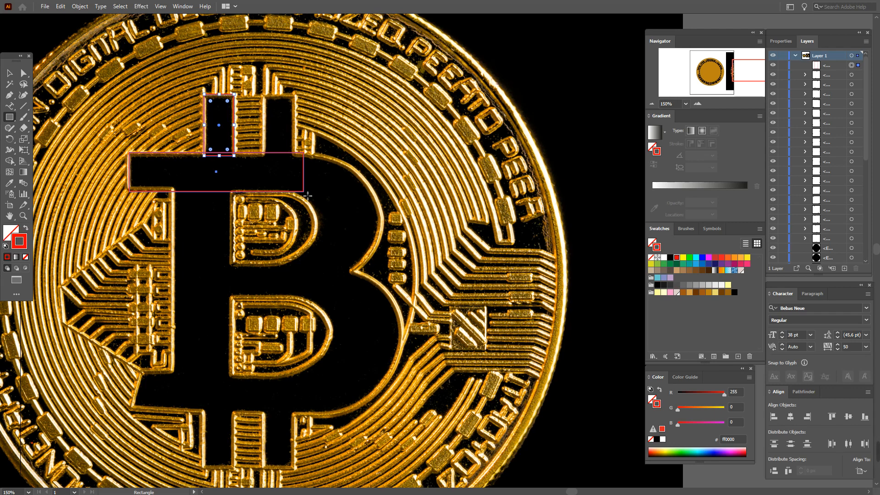
{"action": "left_click_drag", "start_coordinate": [303, 192], "coordinate": [303, 192]}
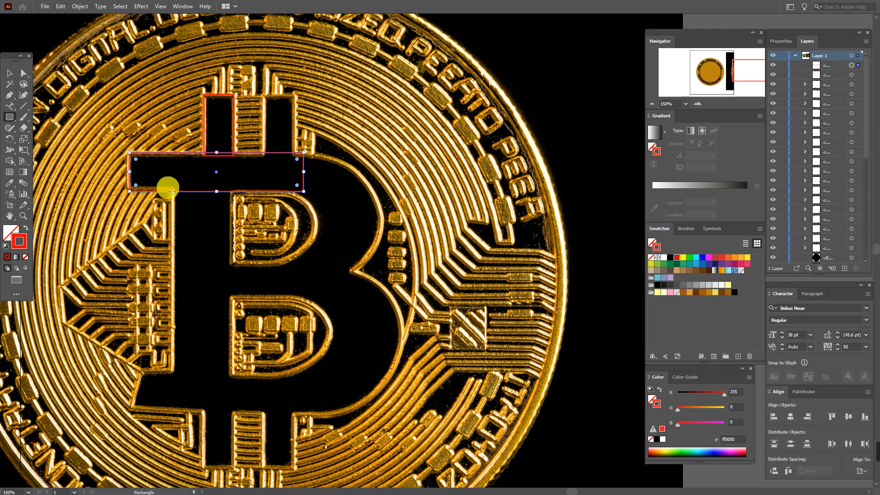
{"action": "left_click_drag", "start_coordinate": [176, 189], "coordinate": [231, 376]}
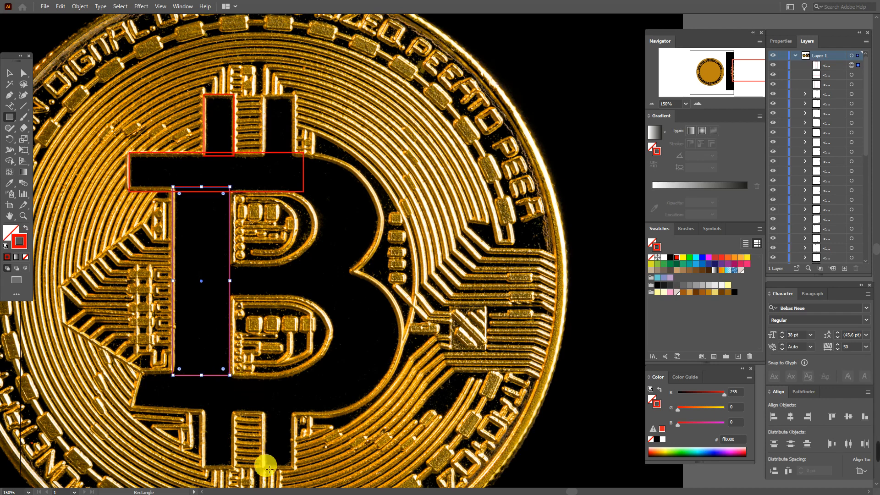
Step: Copy the upper-left prong rectangle onto the upper-right prong and align the top edges of the two
{"action": "left_click", "coordinate": [10, 72]}
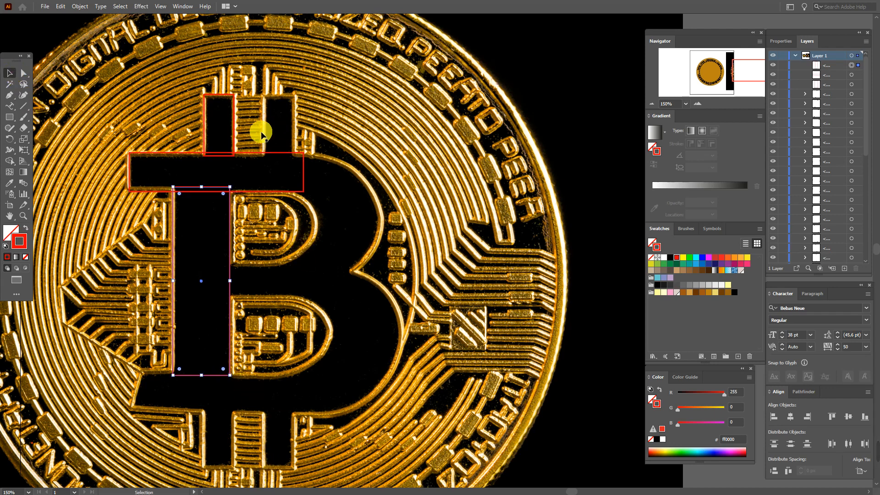
{"action": "left_click", "coordinate": [232, 124]}
{"action": "left_click", "coordinate": [234, 129]}
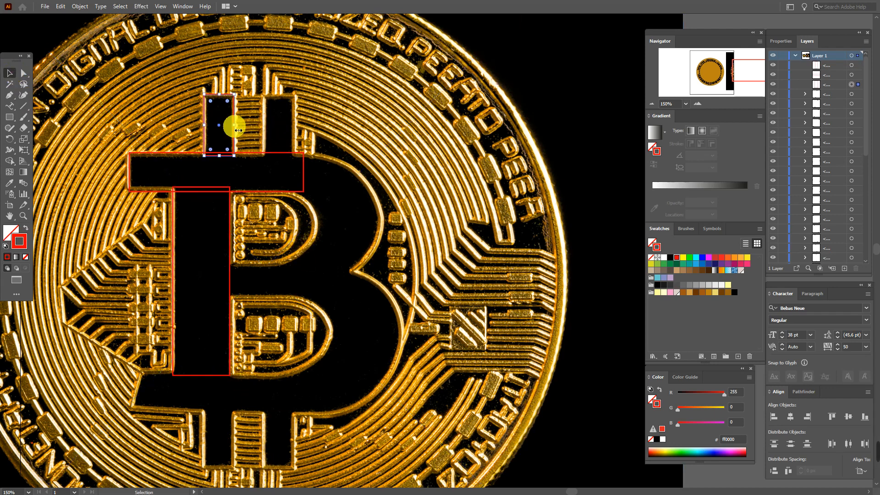
{"action": "key", "text": "ctrl+c"}
{"action": "key", "text": "ctrl+v"}
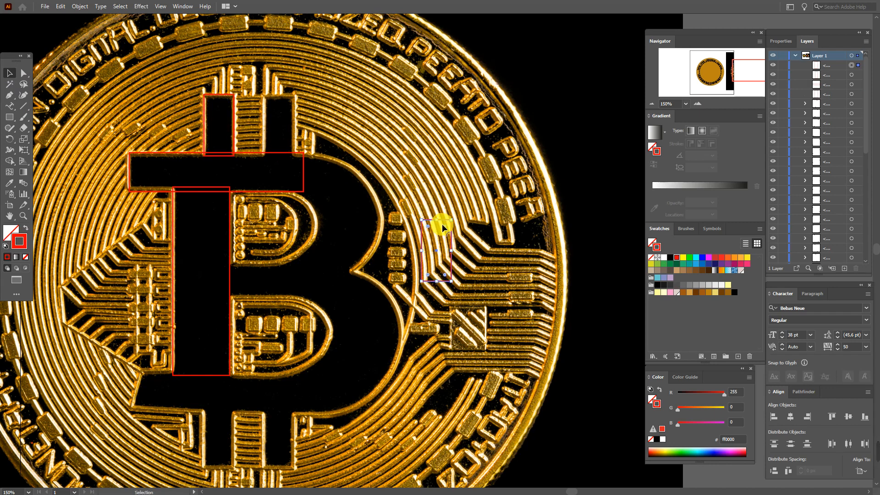
{"action": "key", "text": "a"}
{"action": "left_click", "coordinate": [307, 144]}
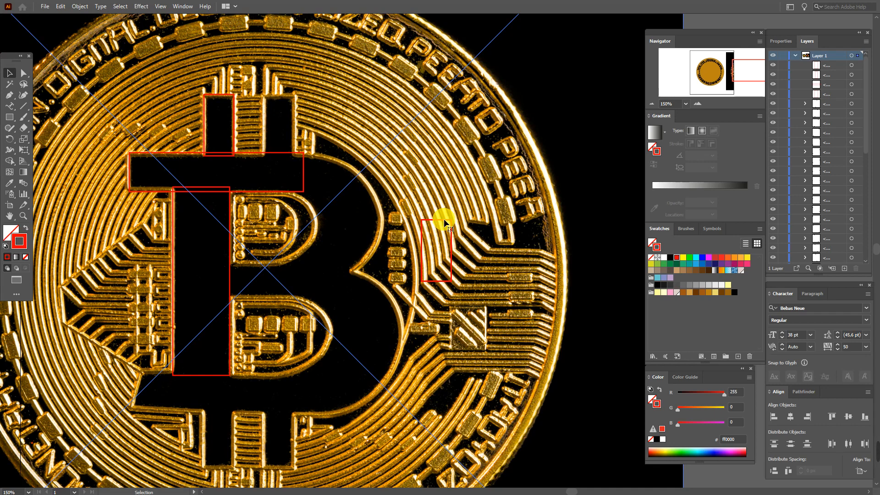
{"action": "left_click_drag", "start_coordinate": [442, 219], "coordinate": [285, 100]}
{"action": "left_click", "coordinate": [234, 102], "text": "shift"}
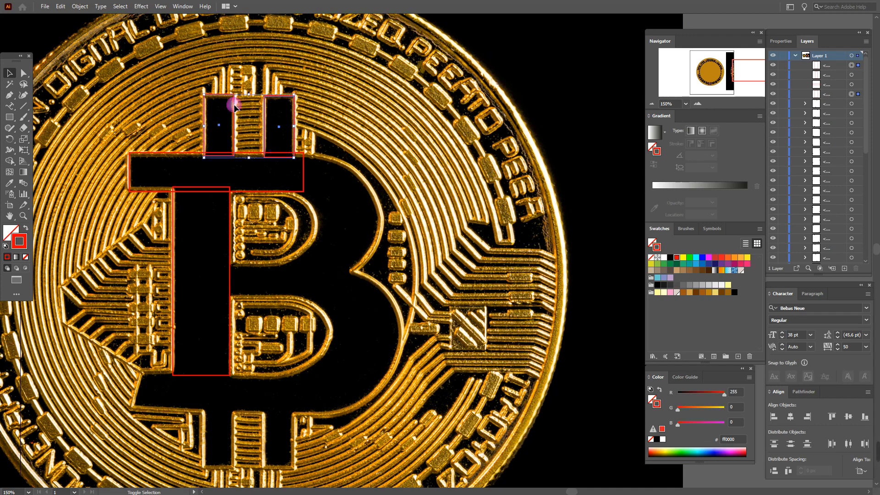
{"action": "left_click", "coordinate": [831, 417]}
Step: Copy both upper prong rectangles and place the copies over the symbol's two lower prongs
{"action": "key", "text": "a"}
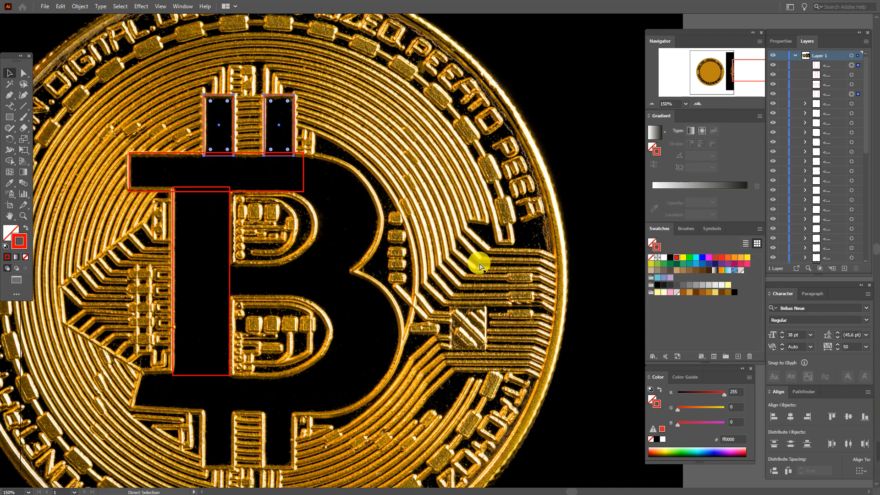
{"action": "key", "text": "ctrl+c"}
{"action": "key", "text": "ctrl+v"}
{"action": "key", "text": "v"}
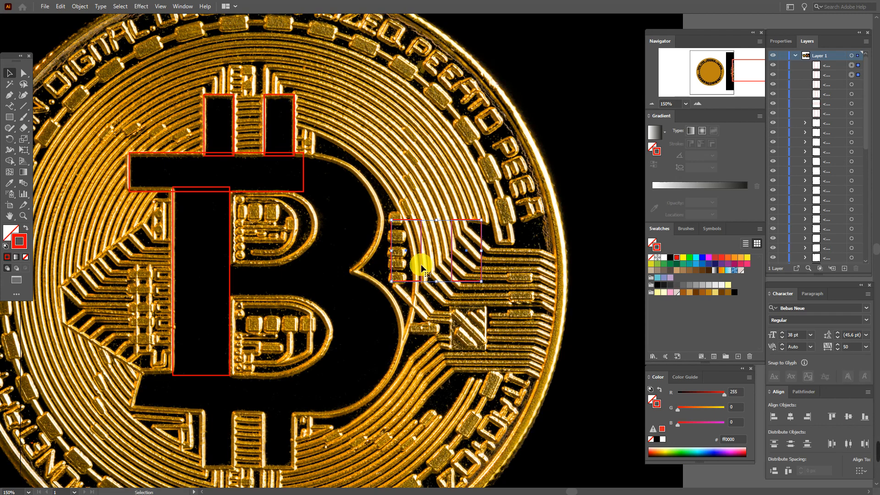
{"action": "left_click_drag", "start_coordinate": [422, 264], "coordinate": [235, 450]}
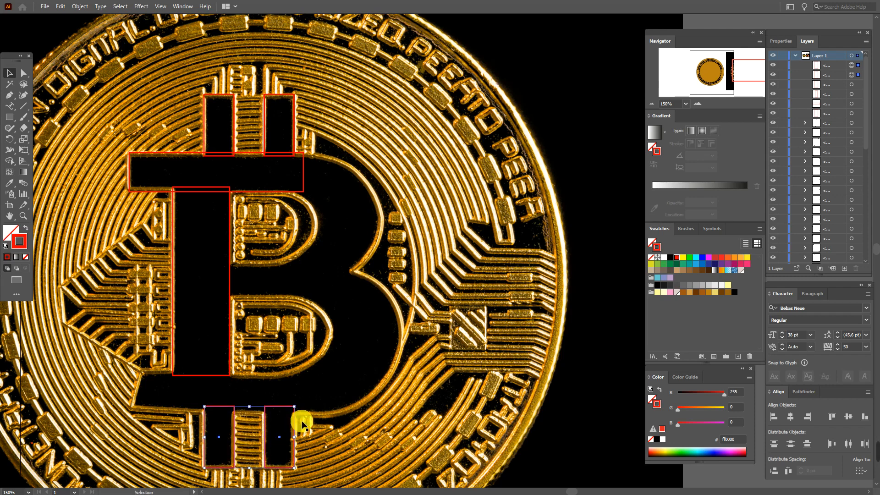
Step: Draw a rectangle over the symbol's lower horizontal bar, overlapping the stem and the lower prongs
{"action": "left_click", "coordinate": [6, 117]}
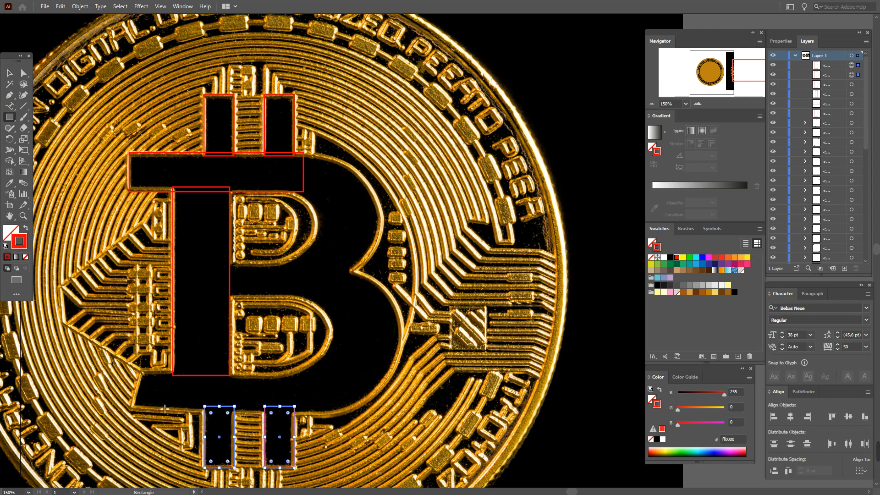
{"action": "left_click_drag", "start_coordinate": [144, 375], "coordinate": [220, 416]}
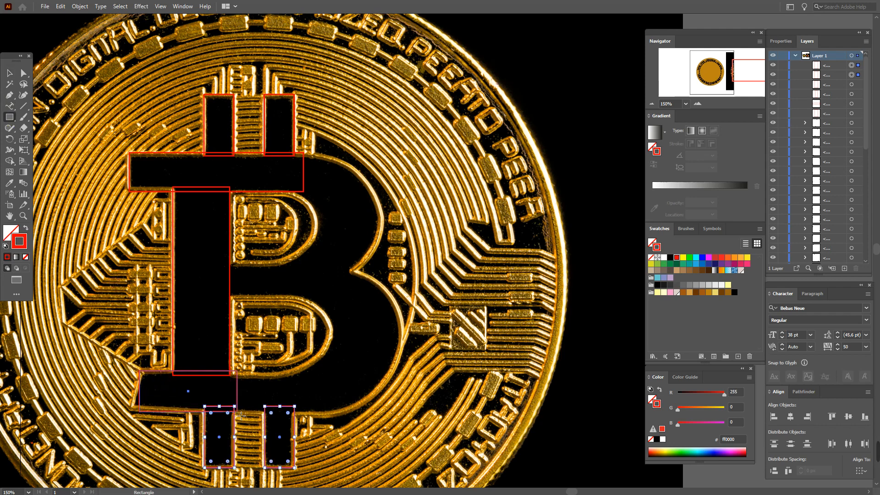
{"action": "left_click_drag", "start_coordinate": [242, 415], "coordinate": [323, 418]}
Step: Move the lower bar rectangle's two left corner points to match the slanted end on the reference
{"action": "left_click", "coordinate": [24, 74]}
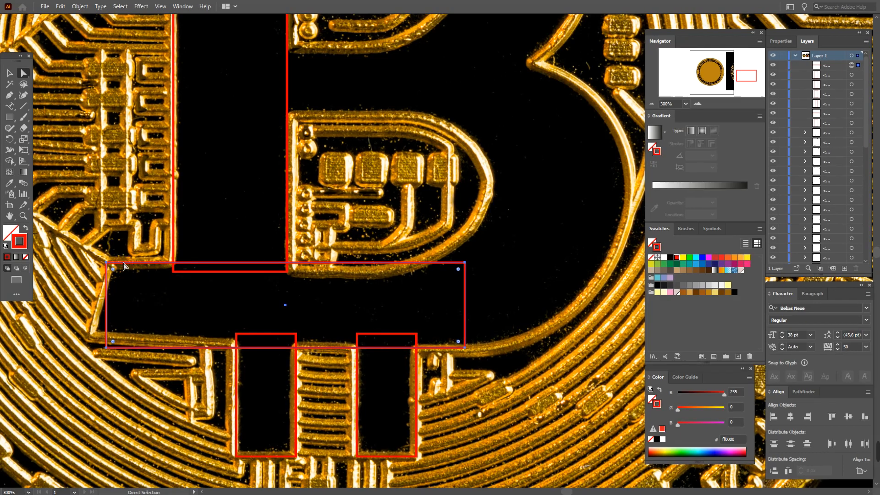
{"action": "left_click_drag", "start_coordinate": [106, 263], "coordinate": [113, 265]}
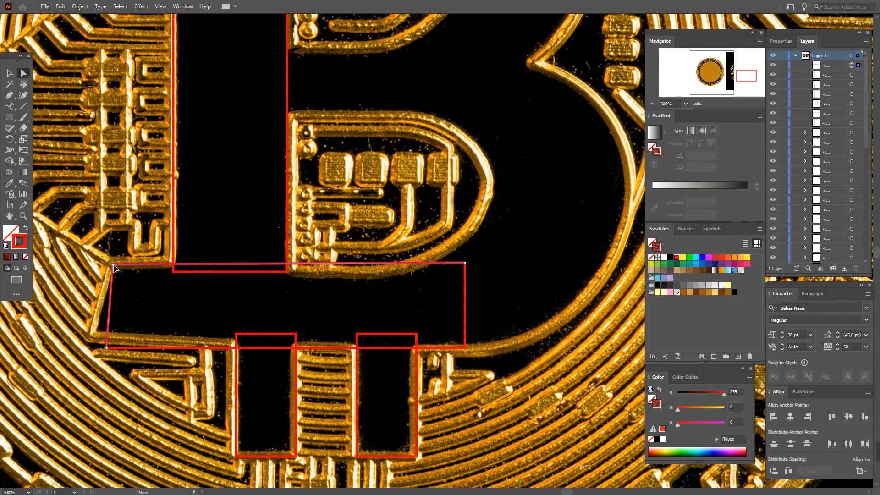
{"action": "left_click", "coordinate": [110, 348]}
{"action": "left_click_drag", "start_coordinate": [105, 346], "coordinate": [90, 337]}
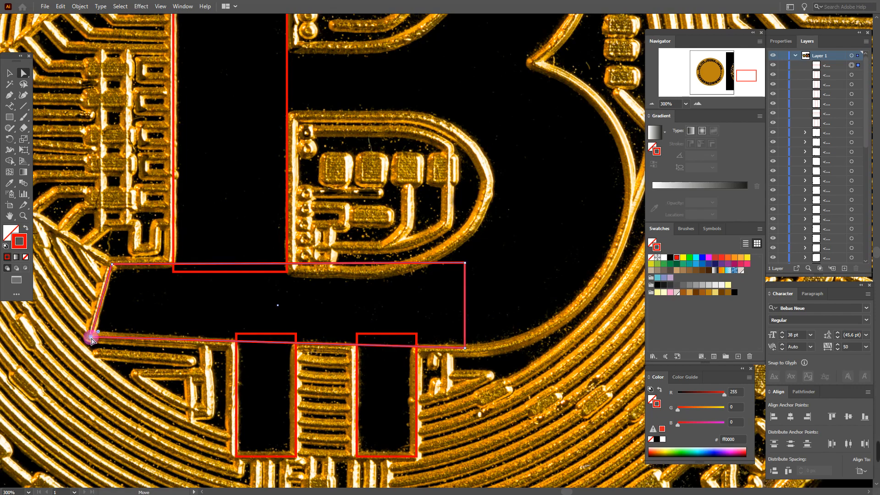
{"action": "left_click", "coordinate": [10, 73]}
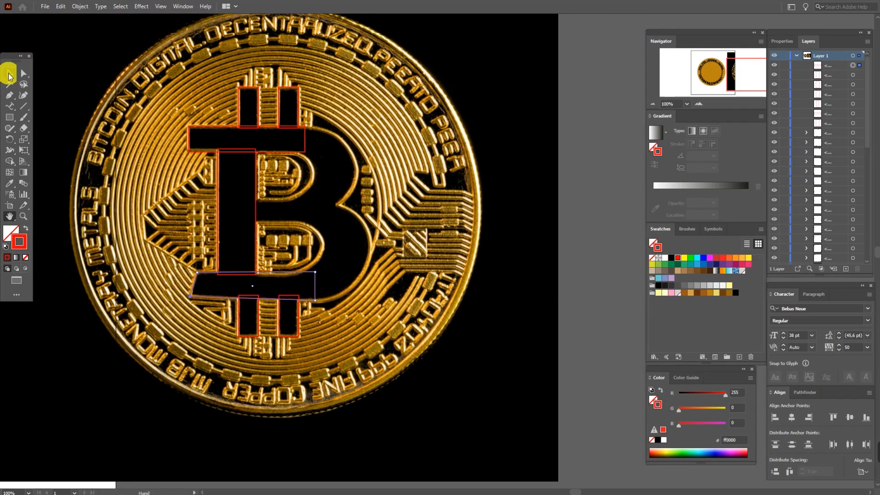
{"action": "left_click", "coordinate": [648, 142]}
{"action": "left_click", "coordinate": [573, 180]}
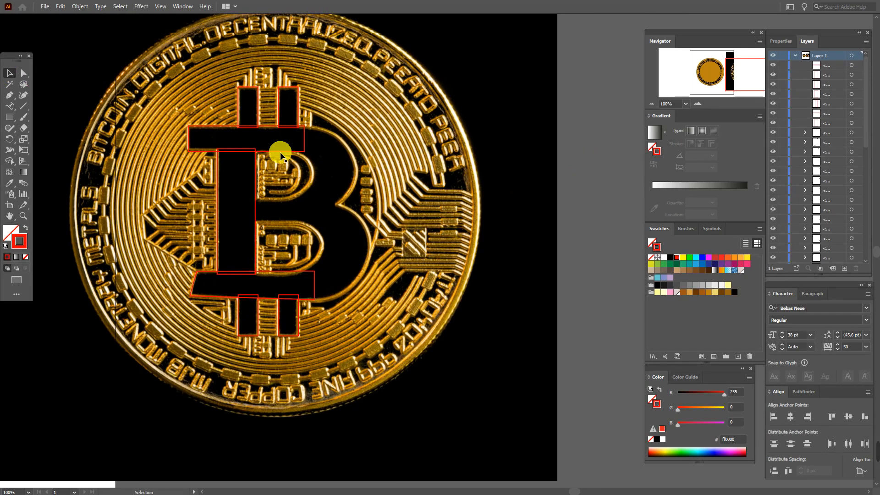
Step: Draw a rectangle over the symbol's upper bowl and fully round its two right corners
{"action": "left_click", "coordinate": [9, 117]}
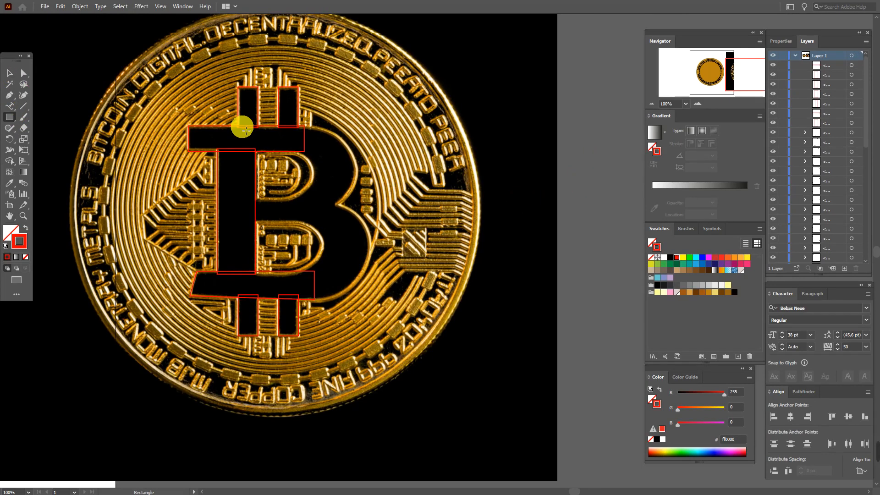
{"action": "left_click_drag", "start_coordinate": [241, 126], "coordinate": [358, 207]}
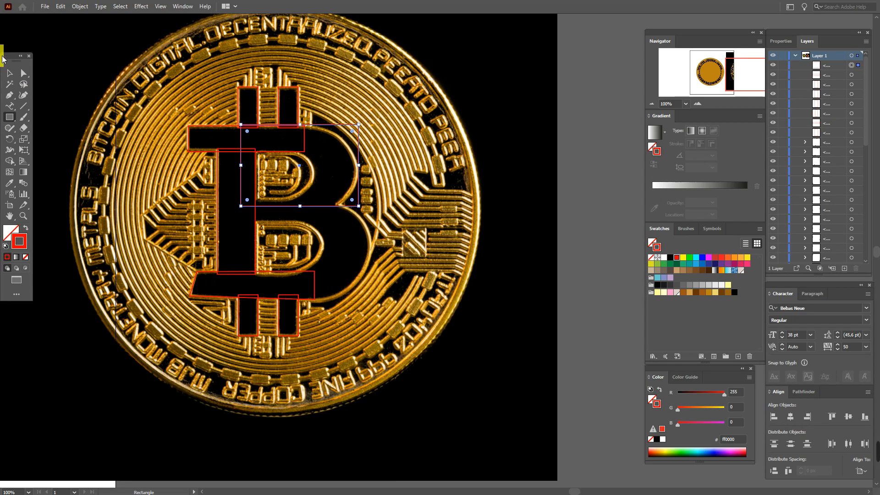
{"action": "left_click", "coordinate": [22, 73]}
{"action": "left_click", "coordinate": [359, 207]}
{"action": "left_click_drag", "start_coordinate": [352, 132], "coordinate": [273, 180]}
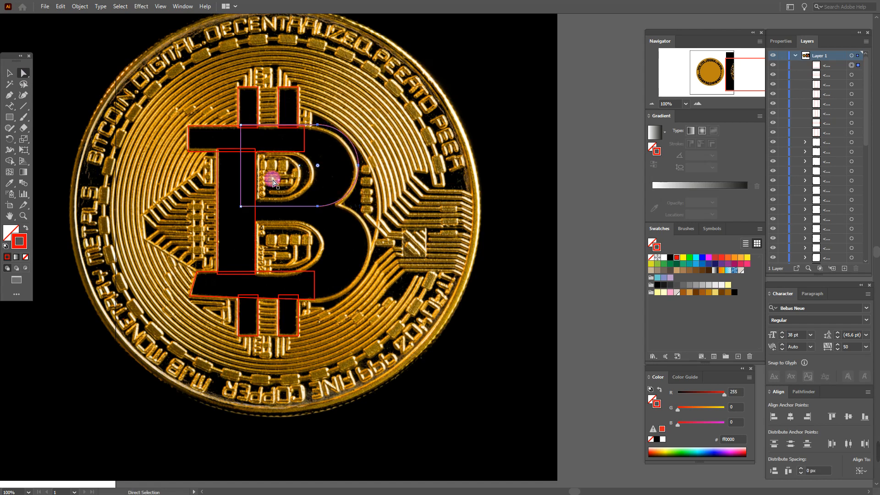
Step: Stretch the upper bowl shape's bottom edge slightly downward to fit the reference curve
{"action": "left_click", "coordinate": [10, 73]}
{"action": "left_click", "coordinate": [309, 211]}
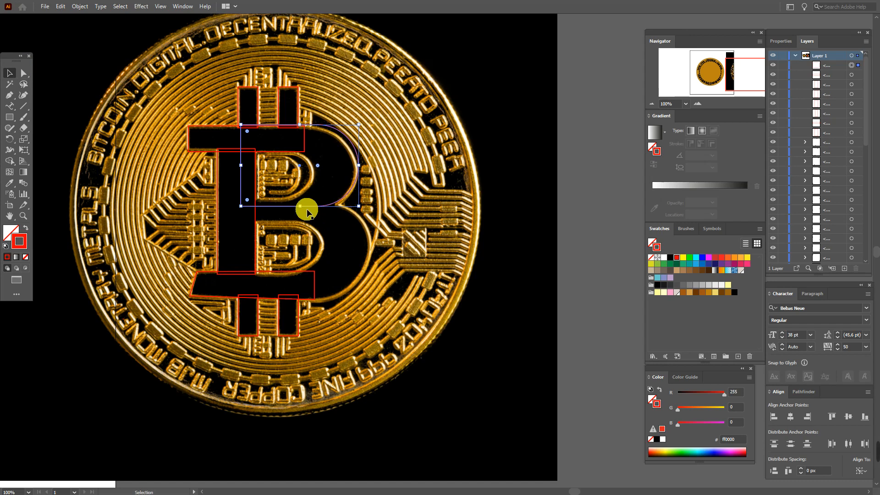
{"action": "left_click_drag", "start_coordinate": [304, 212], "coordinate": [306, 214]}
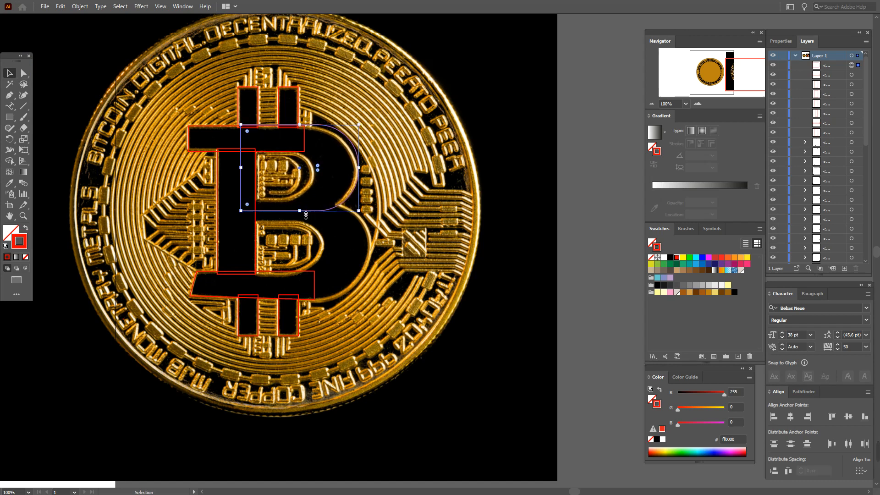
{"action": "left_click", "coordinate": [609, 190]}
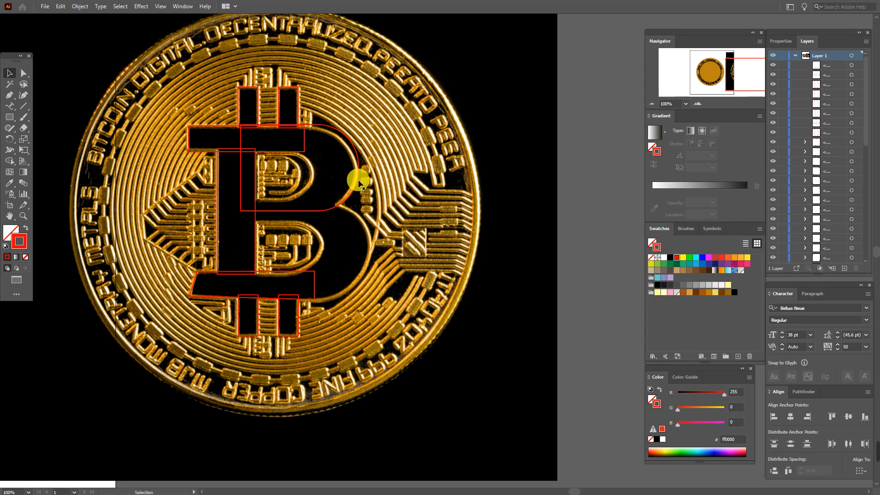
Step: Draw a rectangle over the symbol's lower bowl and raise its bottom edge to match the lower bar
{"action": "left_click", "coordinate": [9, 118]}
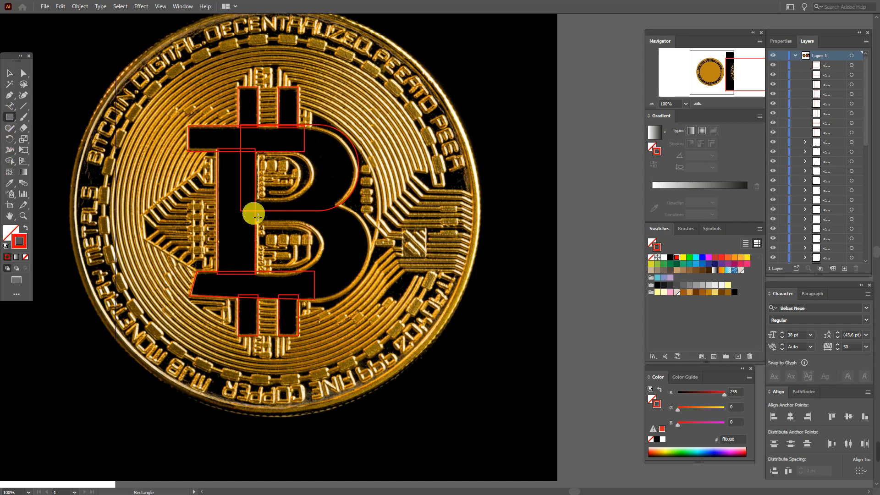
{"action": "left_click_drag", "start_coordinate": [238, 210], "coordinate": [377, 307]}
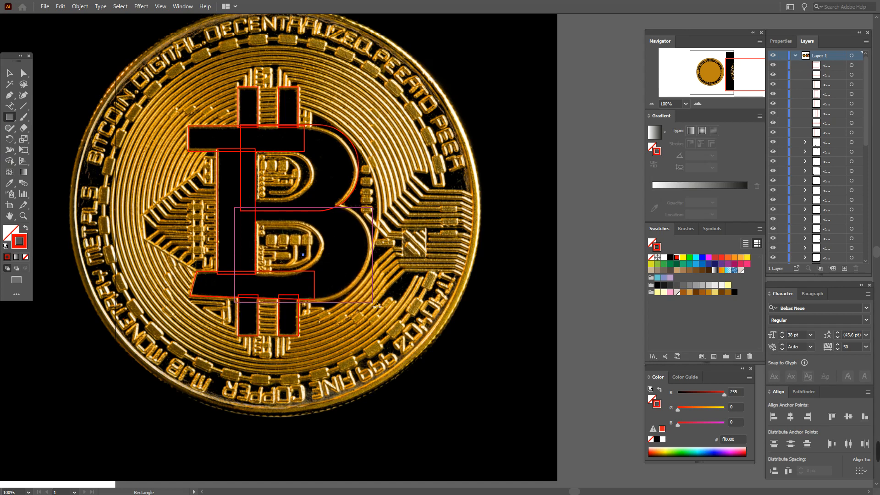
{"action": "left_click_drag", "start_coordinate": [376, 307], "coordinate": [377, 307]}
{"action": "left_click", "coordinate": [9, 74]}
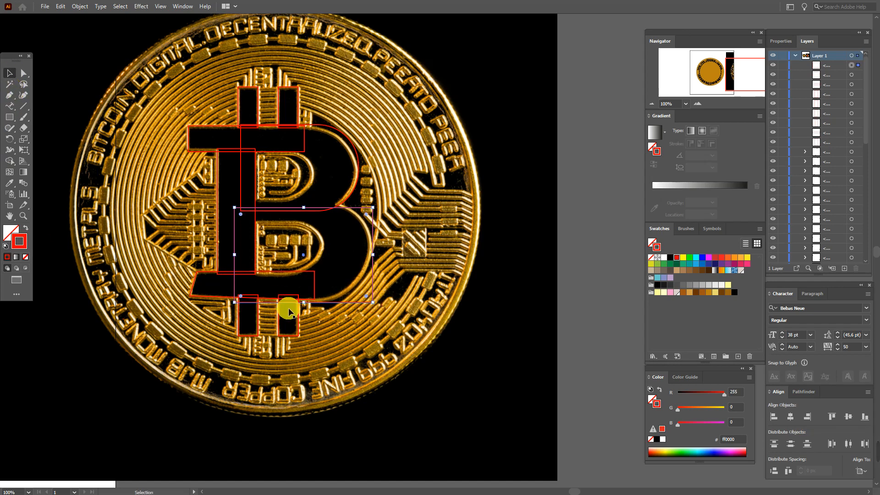
{"action": "left_click_drag", "start_coordinate": [304, 302], "coordinate": [307, 301]}
Step: Fully round the lower bowl rectangle's two right corners and extend its top edge slightly upward into the upper bowl
{"action": "left_click", "coordinate": [23, 72]}
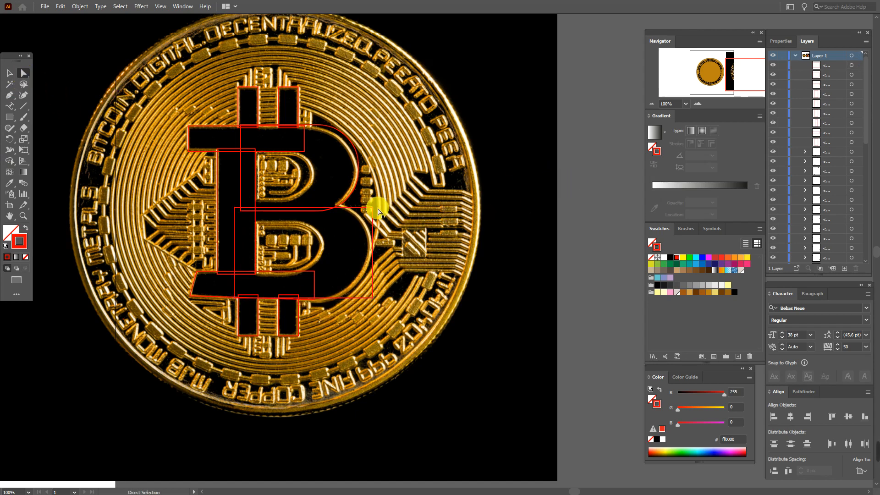
{"action": "left_click", "coordinate": [372, 208]}
{"action": "left_click", "coordinate": [373, 297], "text": "shift"}
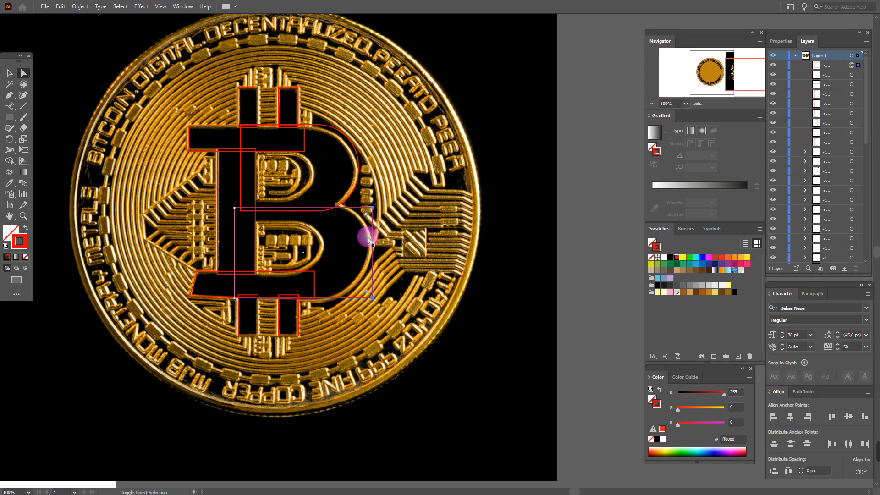
{"action": "left_click_drag", "start_coordinate": [366, 214], "coordinate": [275, 251]}
{"action": "left_click", "coordinate": [9, 74]}
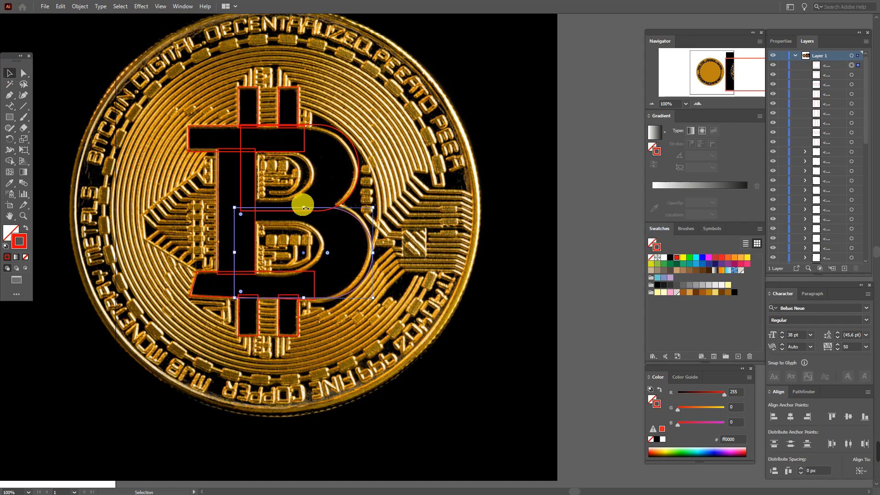
{"action": "left_click_drag", "start_coordinate": [304, 207], "coordinate": [303, 202]}
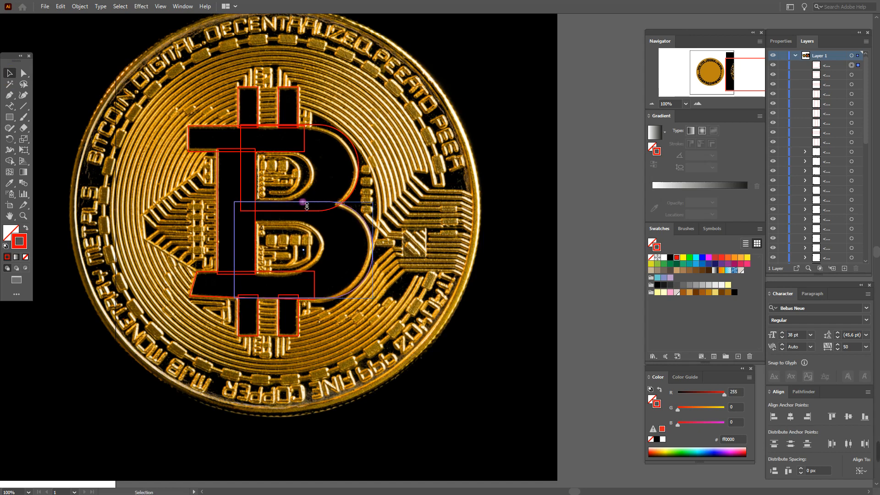
{"action": "left_click", "coordinate": [569, 241]}
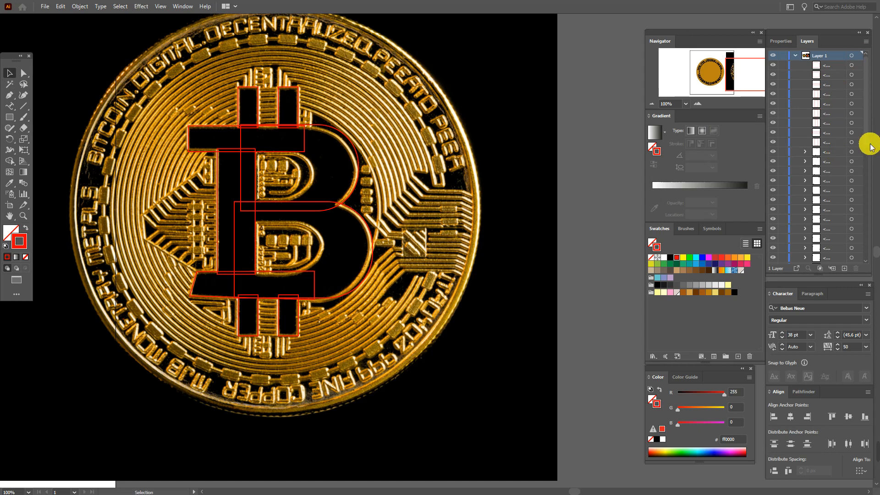
Step: Hide the reference photo and select all the red shapes that make up the traced bitcoin symbol
{"action": "scroll", "coordinate": [866, 140], "scroll_direction": "down", "scroll_amount": 8}
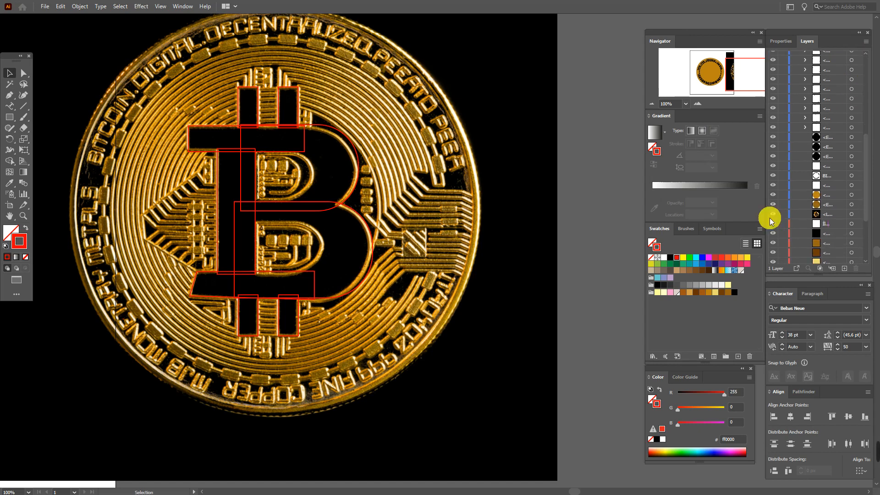
{"action": "left_click", "coordinate": [773, 215]}
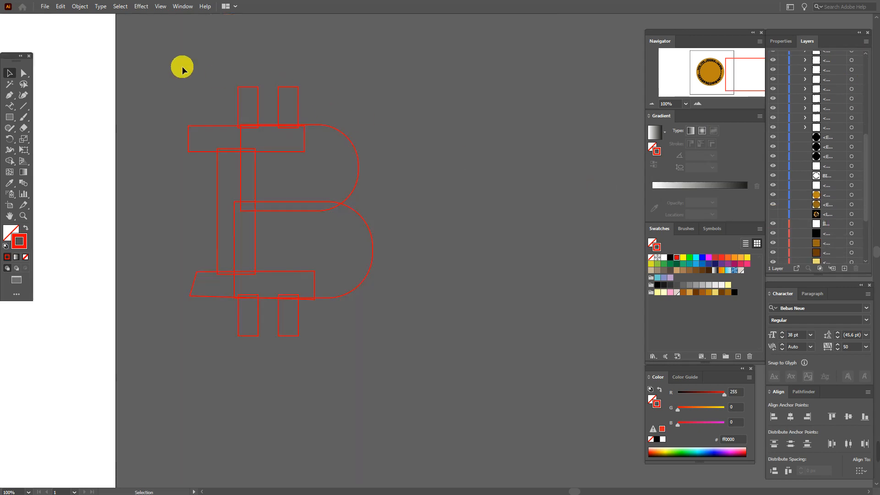
{"action": "left_click_drag", "start_coordinate": [182, 67], "coordinate": [389, 348]}
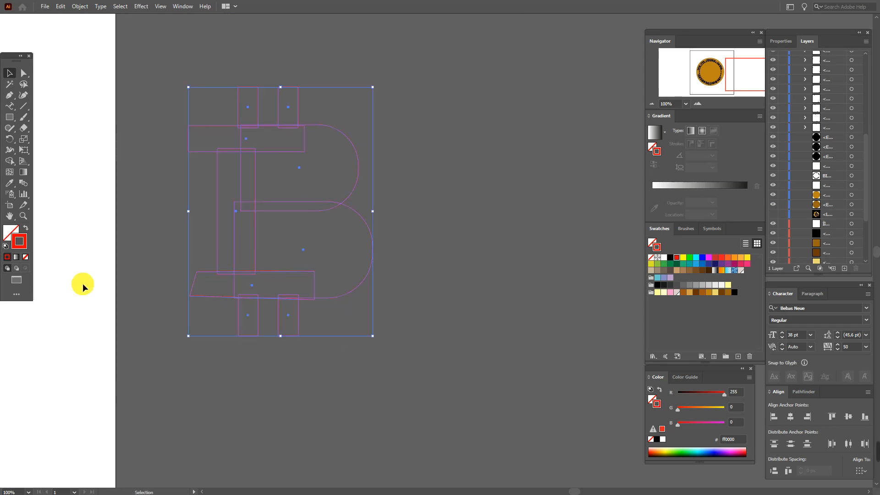
Step: Turn the symbol shapes' red outlines into red fills and raise the lower bar's bottom-right corner to the bowl's bottom edge
{"action": "left_click", "coordinate": [29, 229]}
{"action": "left_click", "coordinate": [128, 228]}
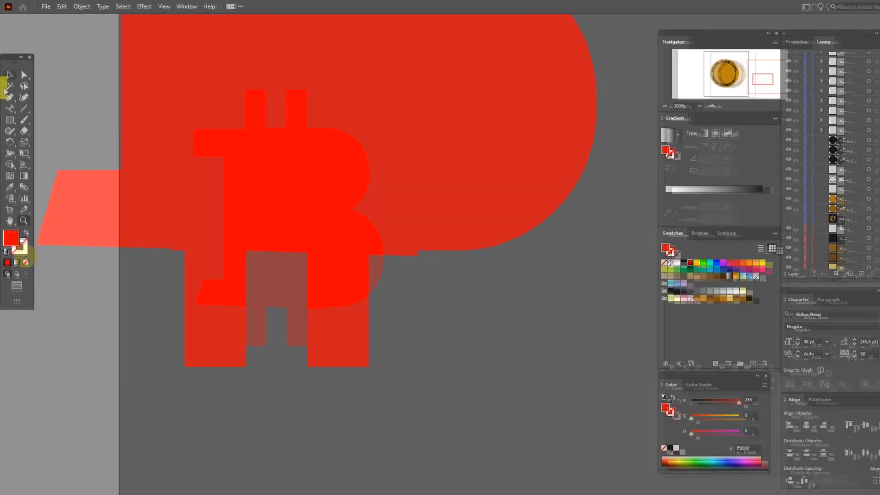
{"action": "left_click", "coordinate": [20, 75]}
{"action": "left_click", "coordinate": [170, 246]}
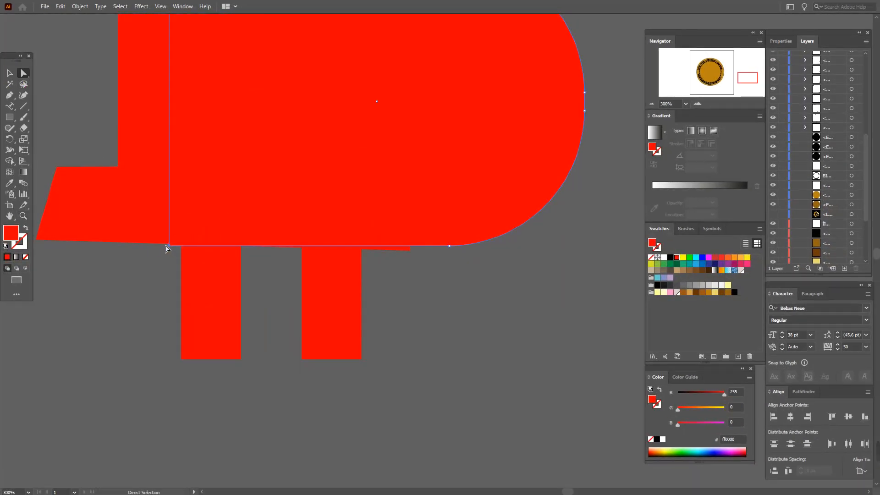
{"action": "left_click", "coordinate": [167, 246]}
{"action": "left_click", "coordinate": [453, 250], "text": "shift"}
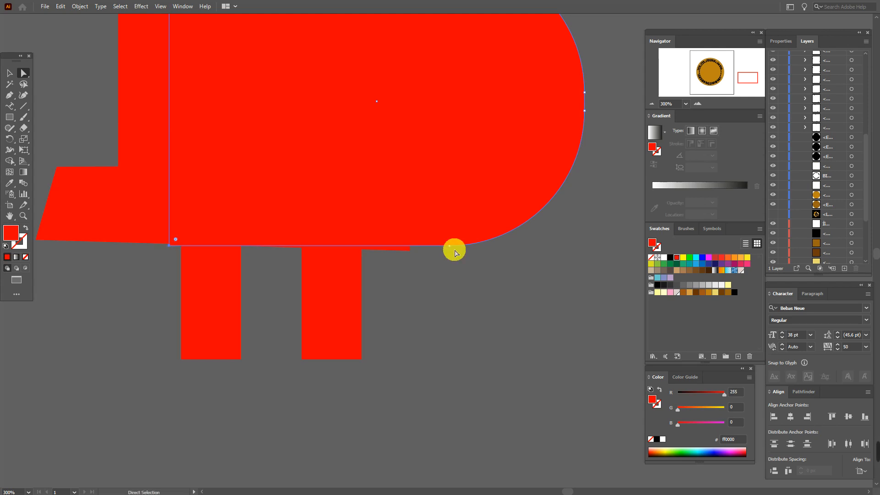
{"action": "left_click", "coordinate": [412, 254]}
{"action": "left_click_drag", "start_coordinate": [411, 253], "coordinate": [410, 246]}
{"action": "left_click", "coordinate": [408, 260]}
Step: Adjust the lower bowl's bottom-left corner and the lower bar's bottom-right corner so that their bottom edges run flush
{"action": "left_click_drag", "start_coordinate": [170, 248], "coordinate": [169, 247]}
{"action": "left_click", "coordinate": [170, 251]}
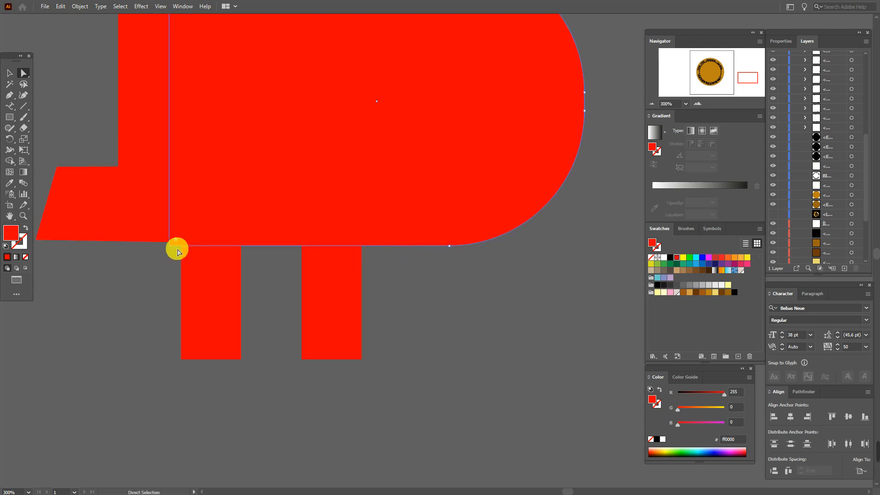
{"action": "left_click_drag", "start_coordinate": [170, 247], "coordinate": [169, 243]}
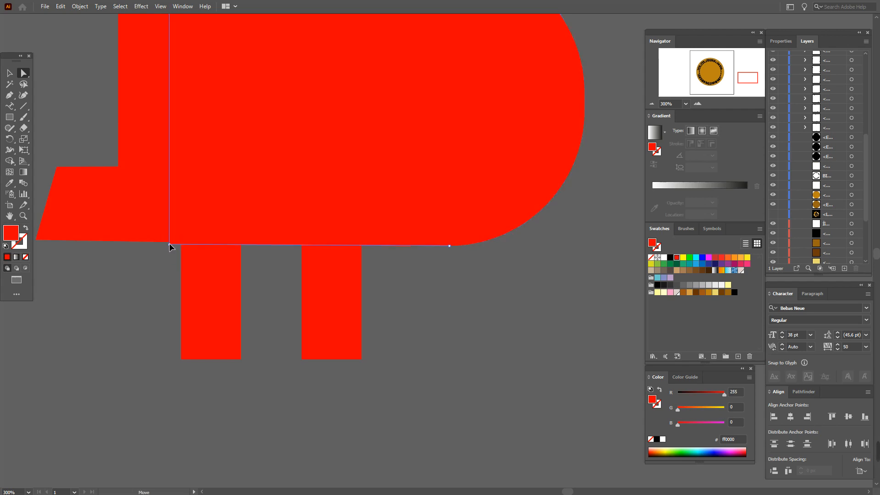
{"action": "left_click", "coordinate": [170, 246]}
{"action": "left_click_drag", "start_coordinate": [169, 243], "coordinate": [169, 242]}
{"action": "left_click", "coordinate": [65, 246]}
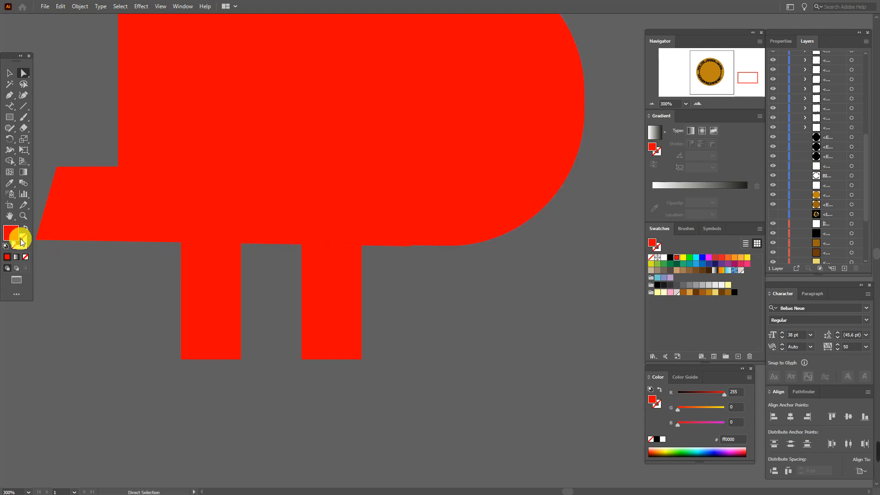
{"action": "left_click", "coordinate": [13, 216]}
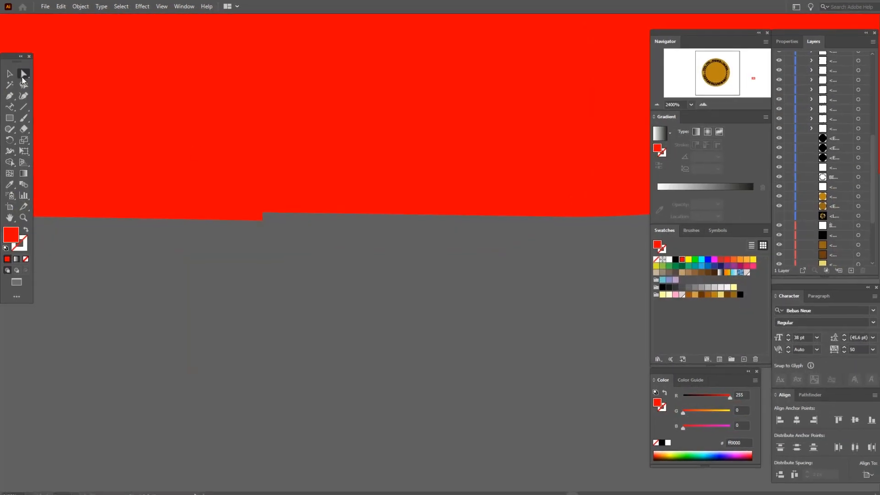
{"action": "left_click_drag", "start_coordinate": [263, 220], "coordinate": [262, 210]}
{"action": "left_click", "coordinate": [114, 252]}
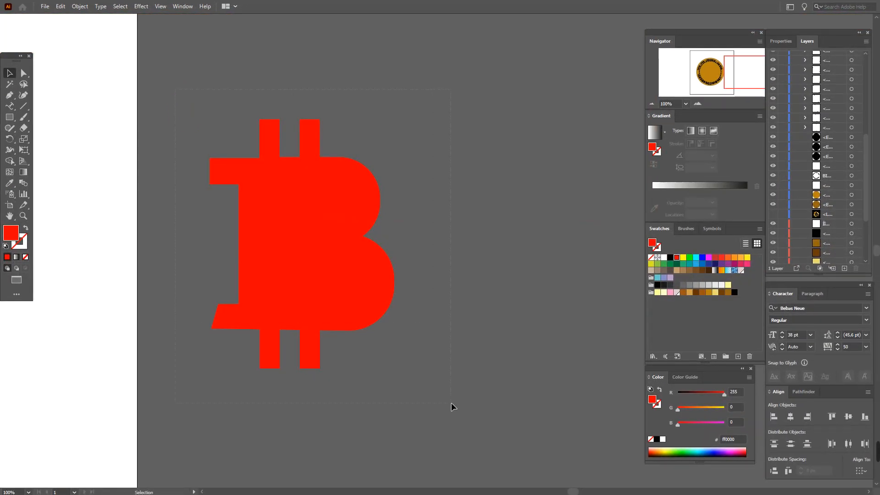
Step: Unite all the red symbol shapes into one shape with the Pathfinder
{"action": "left_click_drag", "start_coordinate": [451, 403], "coordinate": [451, 402]}
{"action": "left_click", "coordinate": [801, 392]}
{"action": "left_click", "coordinate": [774, 416]}
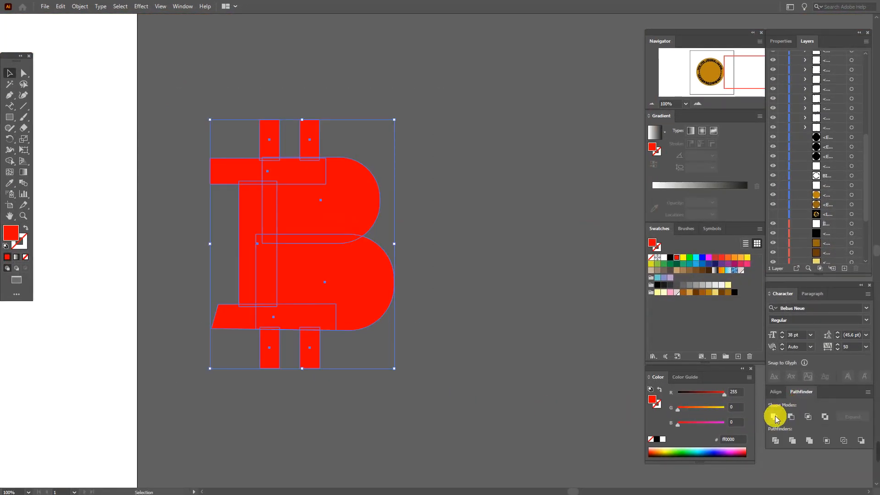
{"action": "left_click", "coordinate": [448, 268]}
{"action": "left_click", "coordinate": [363, 295]}
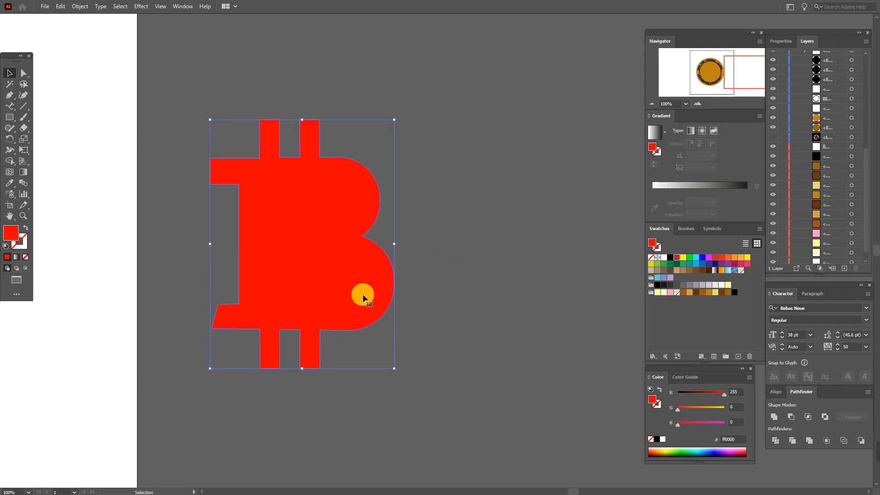
{"action": "left_click", "coordinate": [408, 296]}
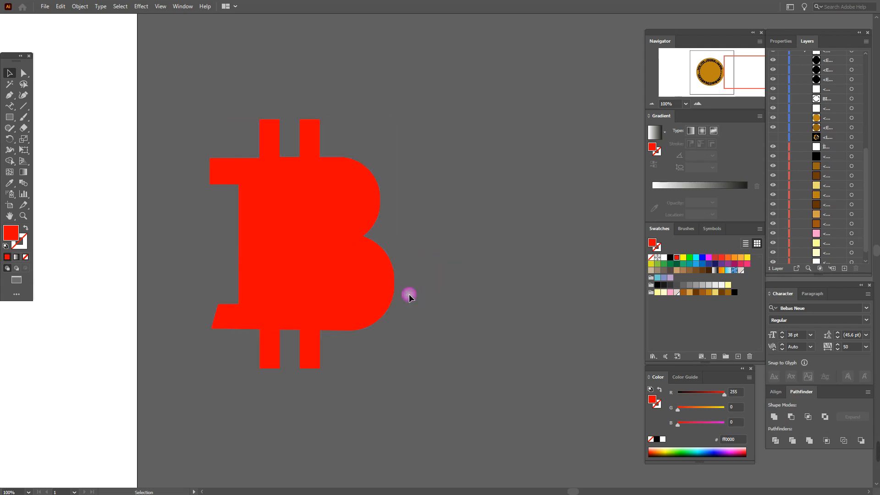
Step: Show the reference photo and change the united symbol from a red fill to a red outline
{"action": "left_click", "coordinate": [772, 137]}
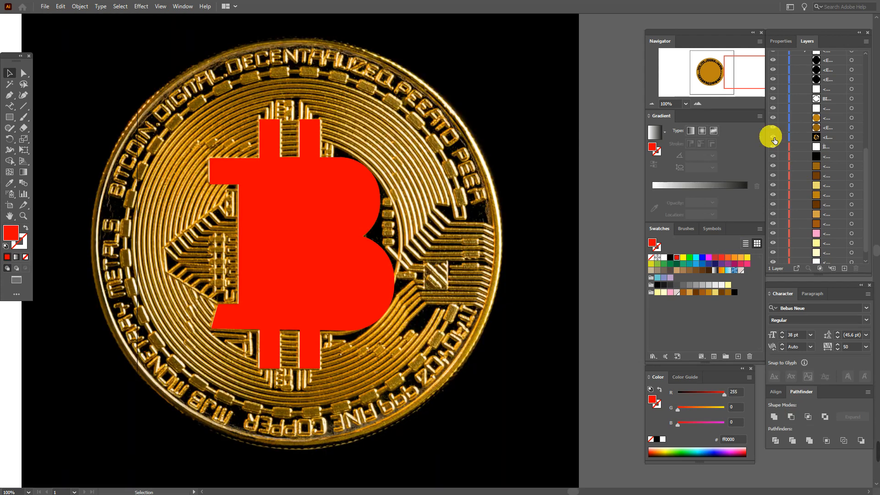
{"action": "left_click", "coordinate": [289, 265]}
{"action": "left_click", "coordinate": [26, 229]}
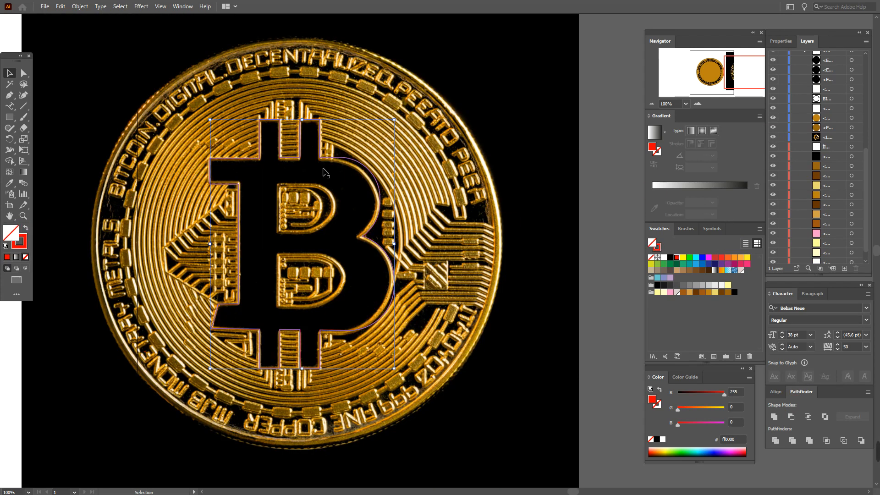
{"action": "left_click", "coordinate": [560, 144]}
{"action": "left_click", "coordinate": [597, 159]}
Step: Draw a rectangle over the symbol's upper inner opening and fully round its two right corners
{"action": "left_click", "coordinate": [9, 117]}
{"action": "left_click_drag", "start_coordinate": [278, 184], "coordinate": [283, 197]}
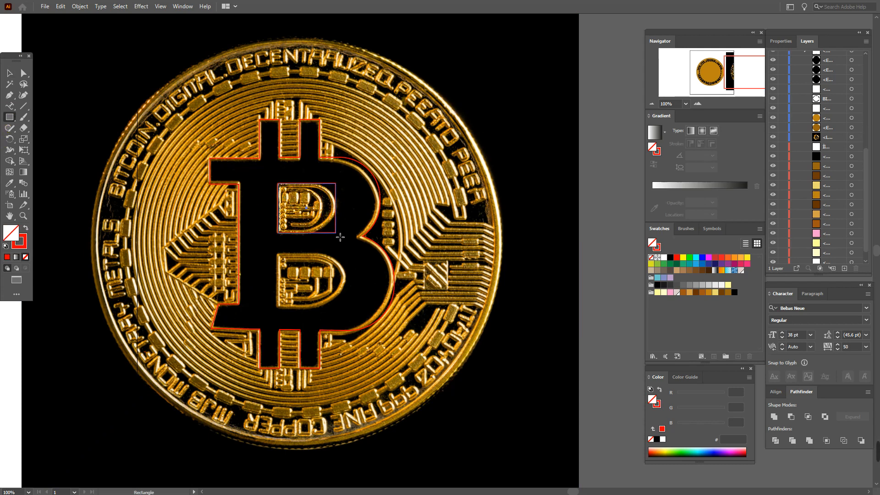
{"action": "left_click", "coordinate": [24, 73]}
{"action": "left_click", "coordinate": [336, 184]}
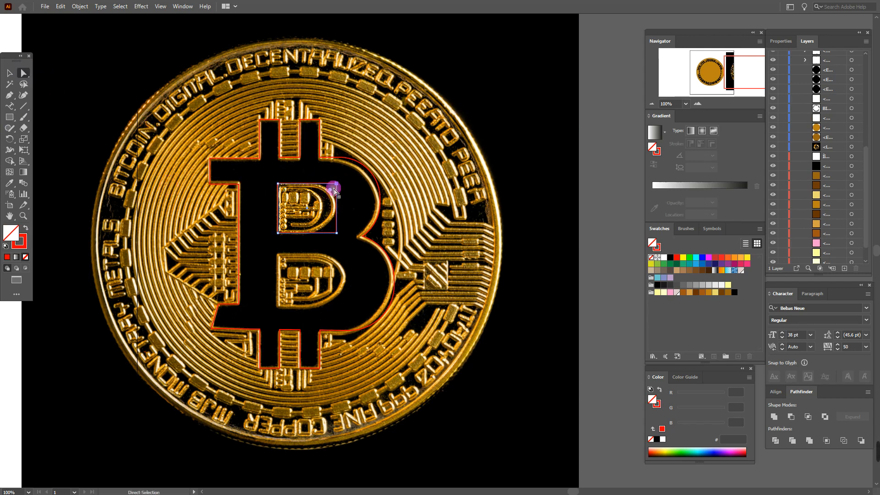
{"action": "left_click", "coordinate": [337, 233], "text": "shift"}
{"action": "left_click_drag", "start_coordinate": [331, 193], "coordinate": [292, 206]}
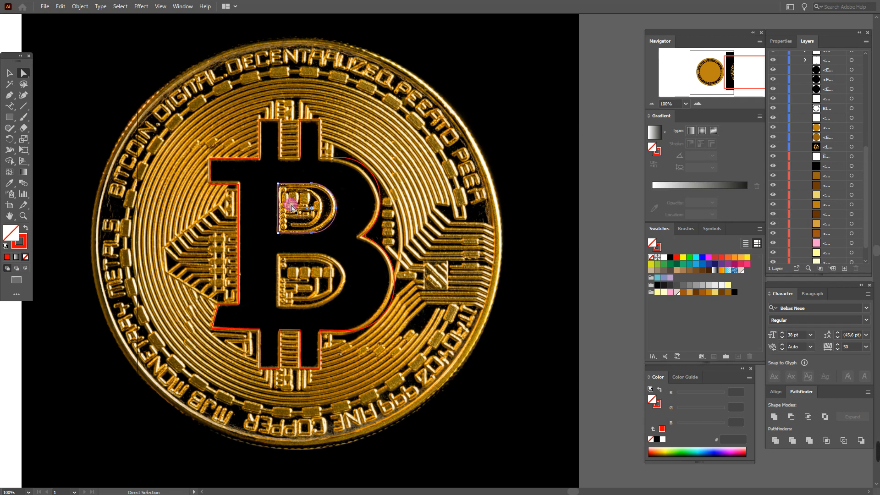
Step: Draw a rectangle over the symbol's lower inner opening and fully round its two right corners
{"action": "left_click", "coordinate": [9, 117]}
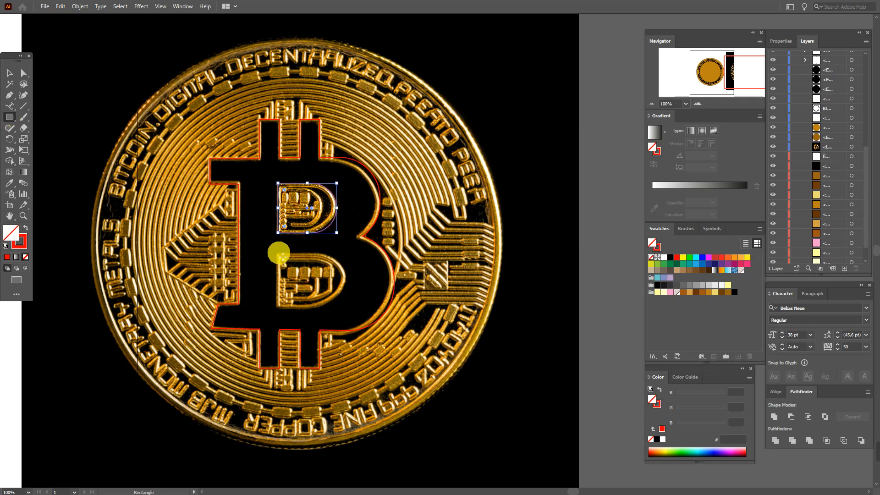
{"action": "left_click_drag", "start_coordinate": [281, 257], "coordinate": [346, 309]}
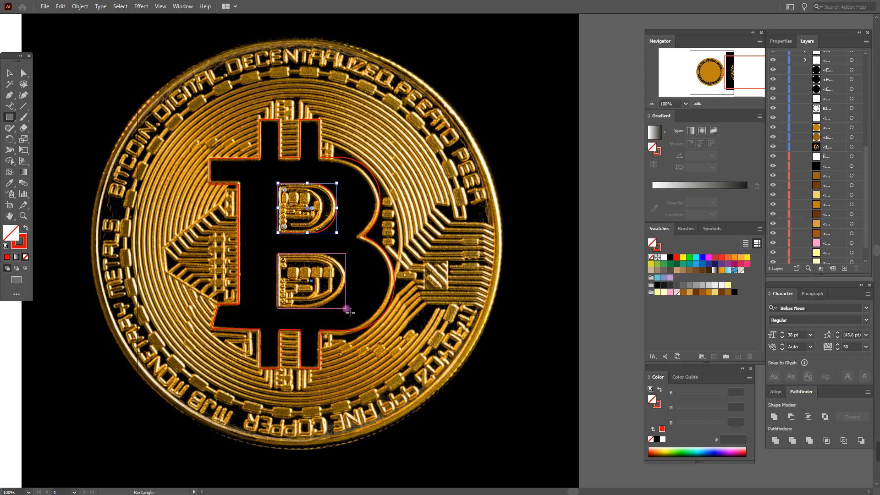
{"action": "left_click", "coordinate": [24, 73]}
{"action": "left_click", "coordinate": [340, 260]}
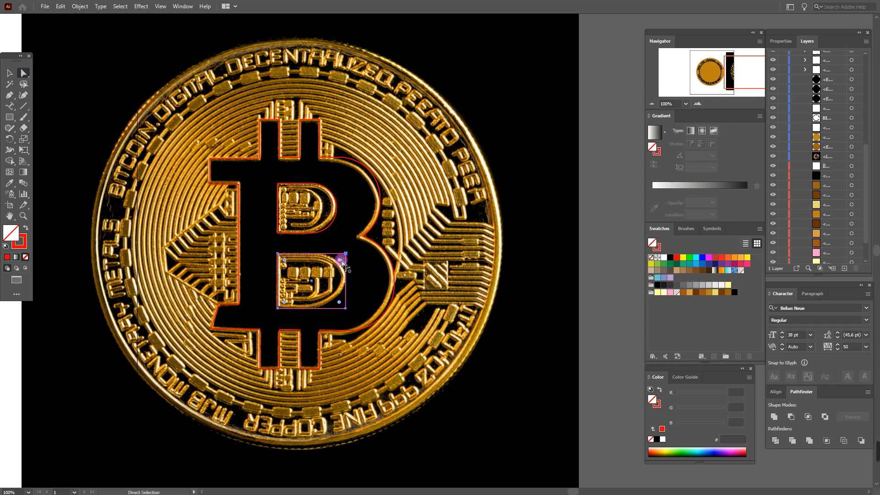
{"action": "left_click", "coordinate": [339, 303], "text": "shift"}
{"action": "left_click_drag", "start_coordinate": [342, 265], "coordinate": [286, 285]}
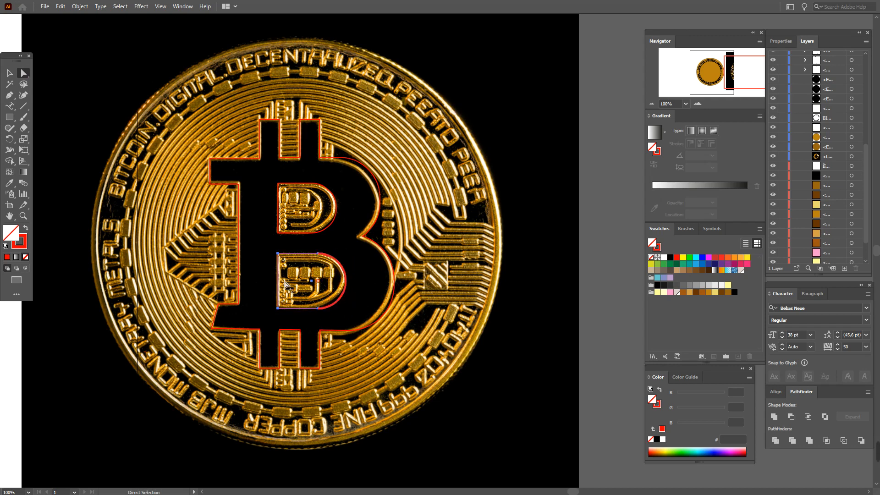
Step: Select the symbol outline with its two inner openings and move them together onto the middle of the vector coin
{"action": "left_click", "coordinate": [11, 75]}
{"action": "left_click", "coordinate": [600, 254]}
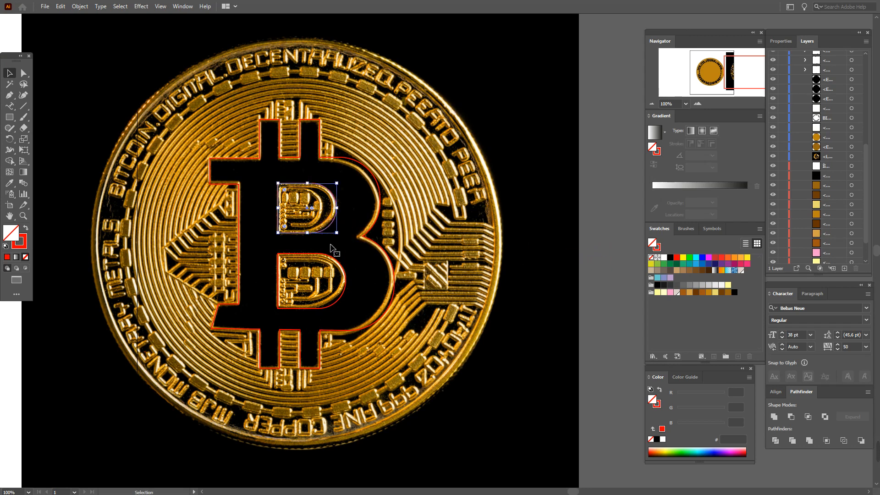
{"action": "left_click", "coordinate": [341, 267], "text": "shift"}
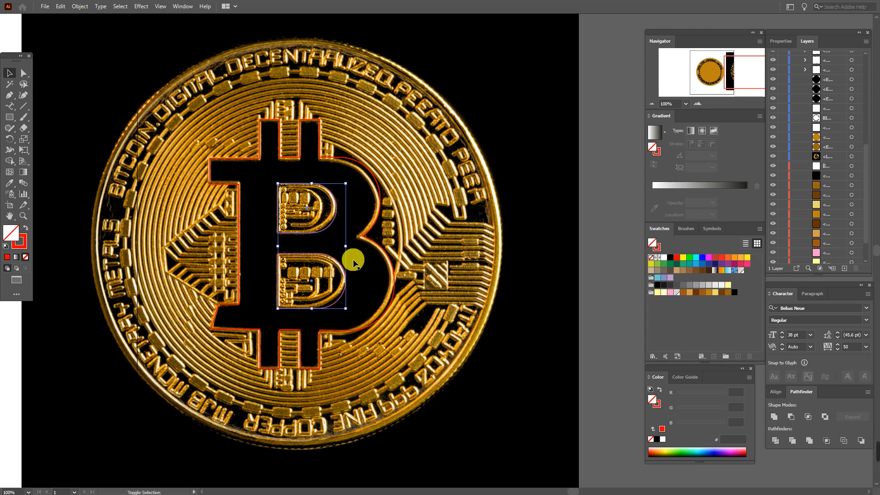
{"action": "left_click", "coordinate": [379, 246], "text": "shift"}
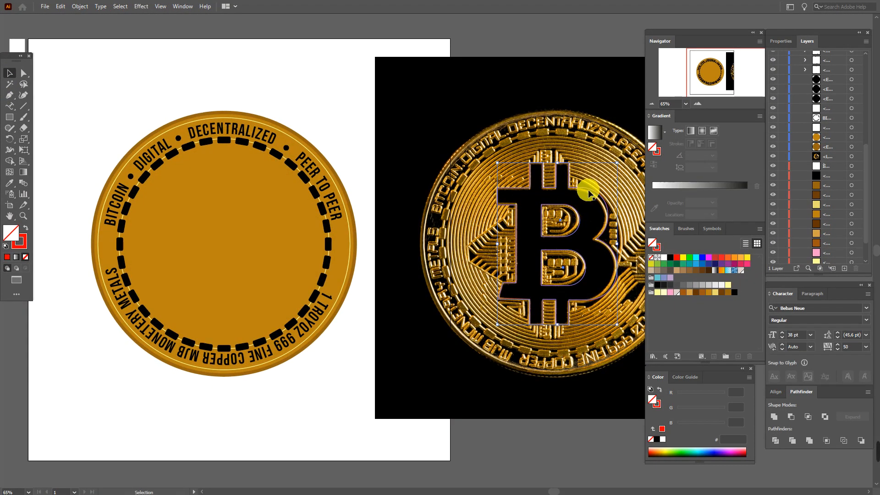
{"action": "mouse_move", "coordinate": [589, 192]}
{"action": "left_mouse_down"}
{"action": "mouse_move", "coordinate": [277, 185]}
{"action": "mouse_move", "coordinate": [257, 193]}
{"action": "left_mouse_up"}
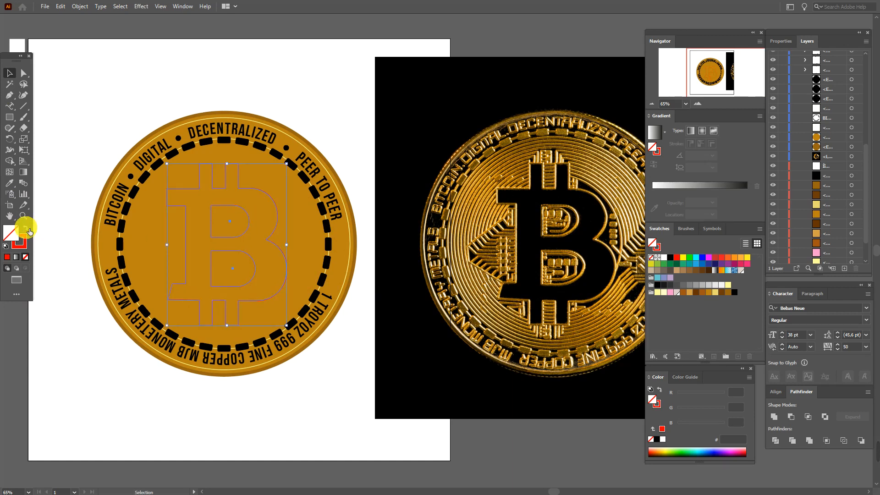
Step: Give the symbol shapes a red fill instead of an outline and cut both inner openings out of the symbol with Exclude
{"action": "left_click", "coordinate": [27, 228]}
{"action": "left_click", "coordinate": [69, 179]}
{"action": "left_click", "coordinate": [231, 222]}
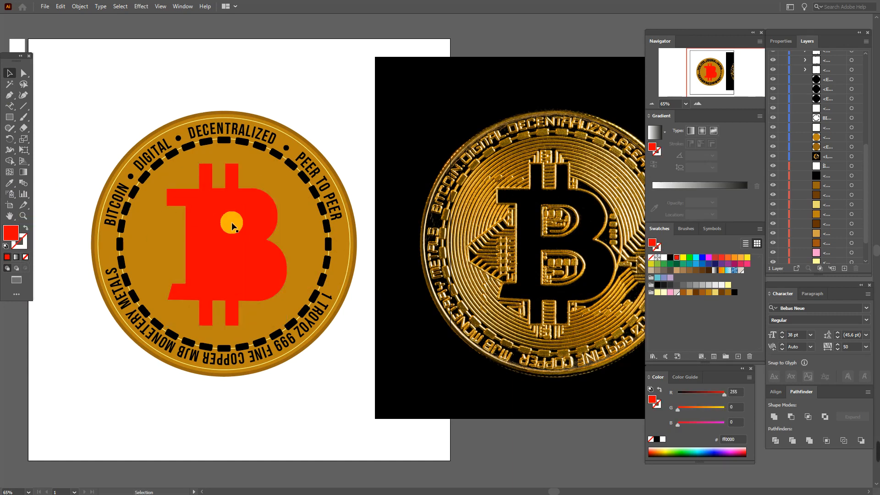
{"action": "left_click", "coordinate": [269, 220], "text": "shift"}
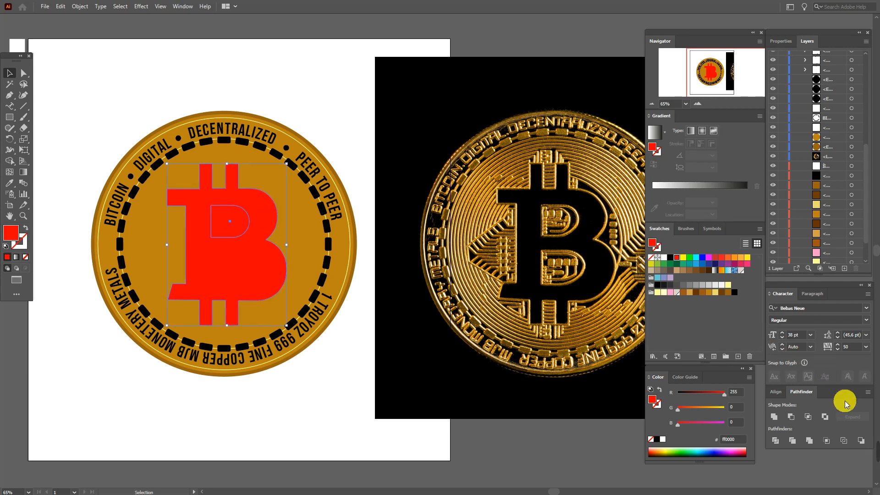
{"action": "left_click", "coordinate": [825, 416]}
{"action": "left_click", "coordinate": [222, 262]}
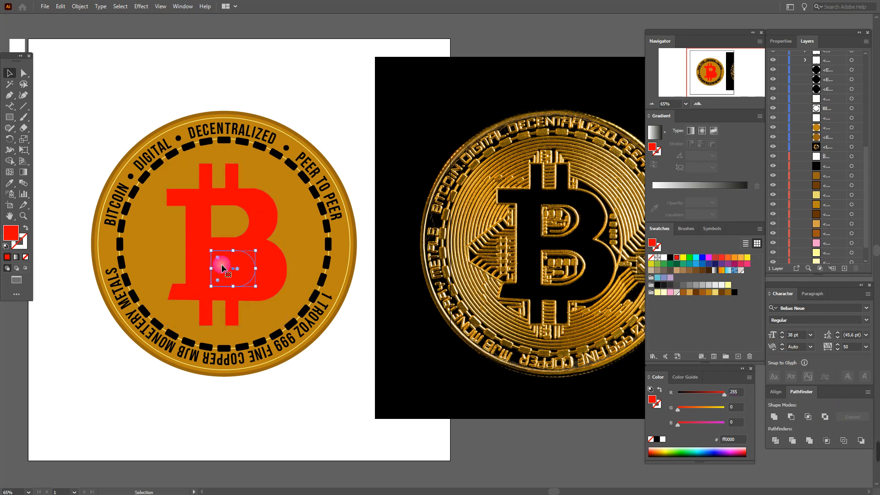
{"action": "left_click", "coordinate": [272, 264], "text": "shift"}
{"action": "left_click", "coordinate": [825, 416]}
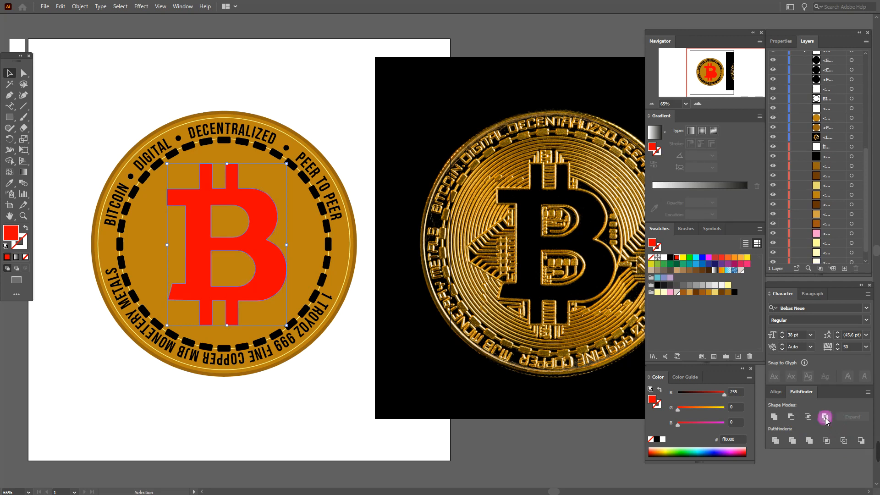
{"action": "left_click", "coordinate": [341, 132]}
Step: Fill the bitcoin symbol with the dark brown swatch #6e3b0a
{"action": "left_click", "coordinate": [261, 207]}
{"action": "left_click", "coordinate": [722, 292]}
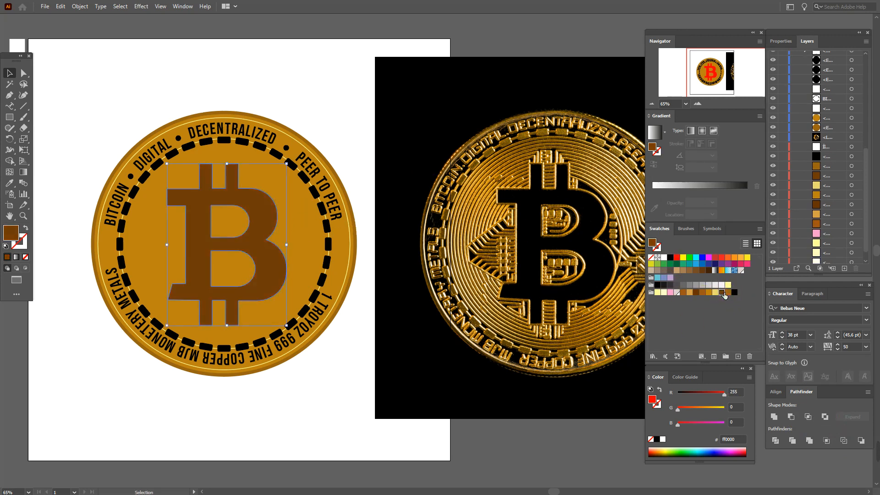
{"action": "left_click", "coordinate": [344, 113]}
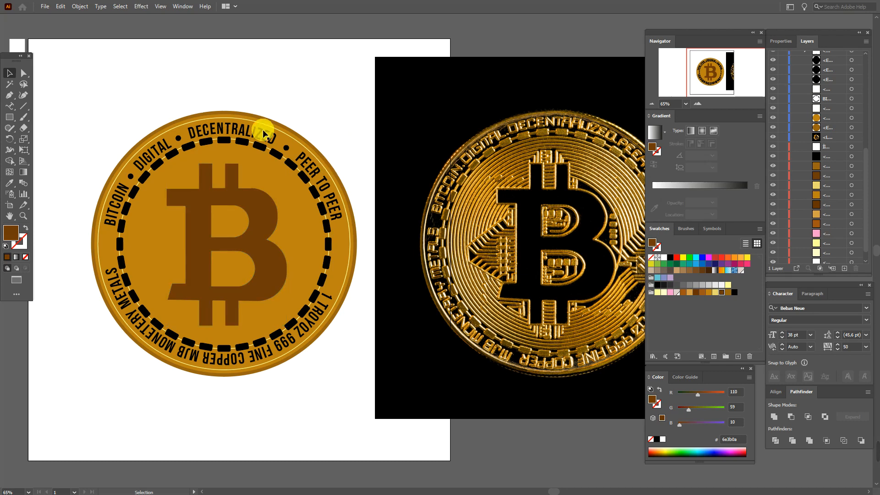
Step: Set the stroke of the pale yellow circle near the coin's rim to 3 pt
{"action": "left_click", "coordinate": [218, 119]}
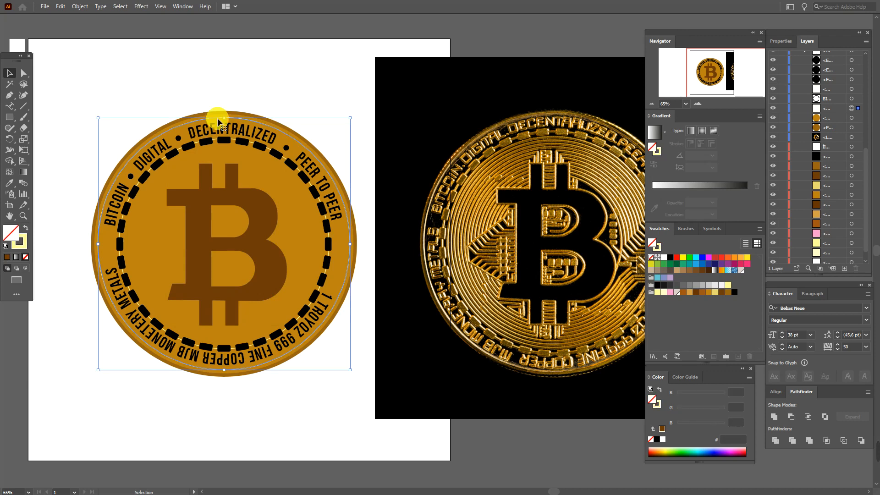
{"action": "left_click", "coordinate": [21, 247]}
{"action": "left_click", "coordinate": [779, 41]}
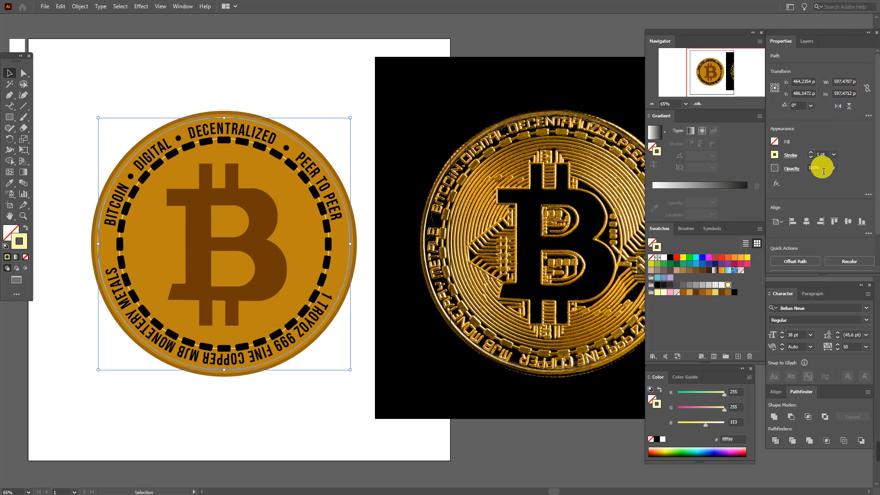
{"action": "key", "text": "Return"}
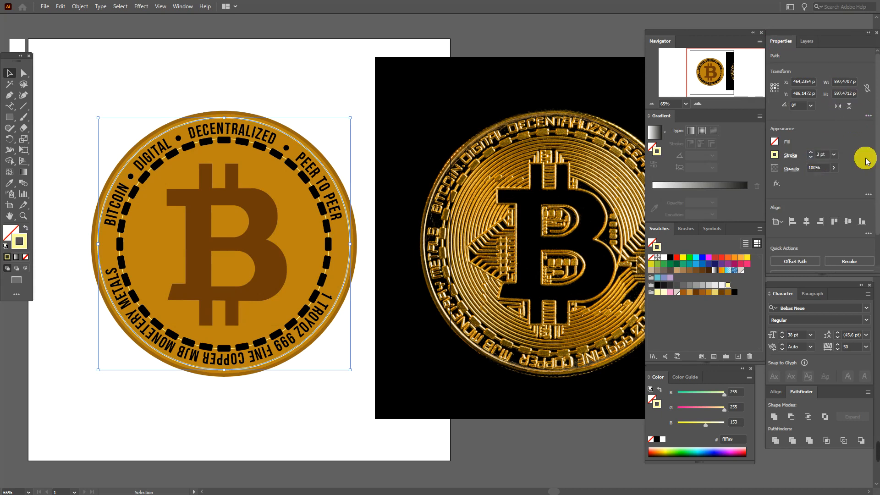
Step: Set the stroke of the pale yellow circle around the chain links to 3 pt
{"action": "left_click", "coordinate": [137, 184]}
{"action": "left_click", "coordinate": [138, 188]}
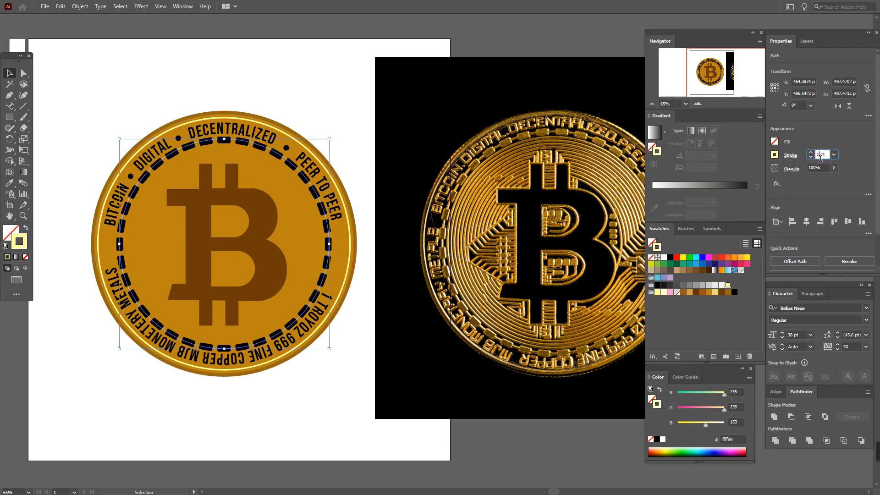
{"action": "left_click", "coordinate": [873, 166]}
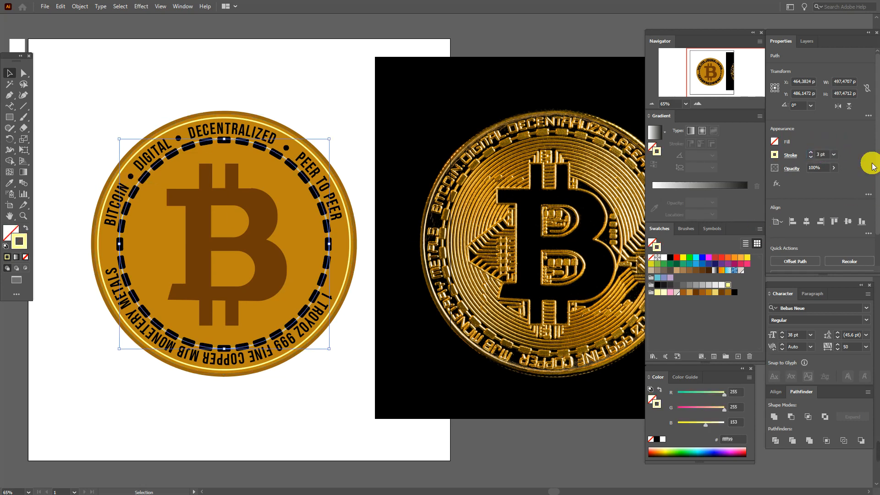
Step: Create an inner copy of the bitcoin symbol with Offset Path, using a -8 px offset and mitered joins
{"action": "left_click", "coordinate": [337, 97]}
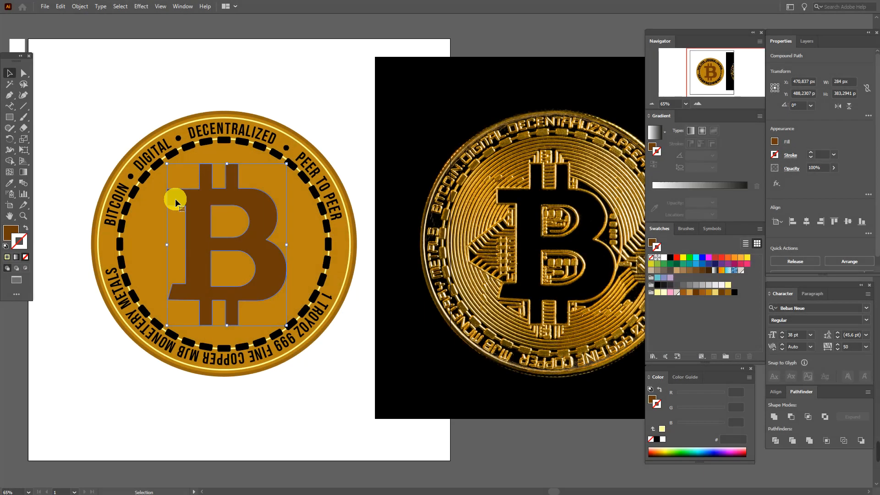
{"action": "left_click", "coordinate": [173, 223]}
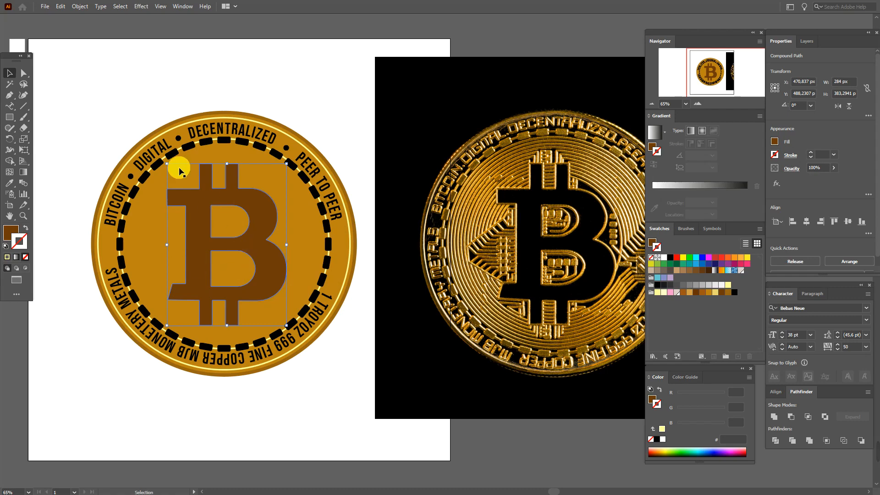
{"action": "left_click", "coordinate": [78, 6]}
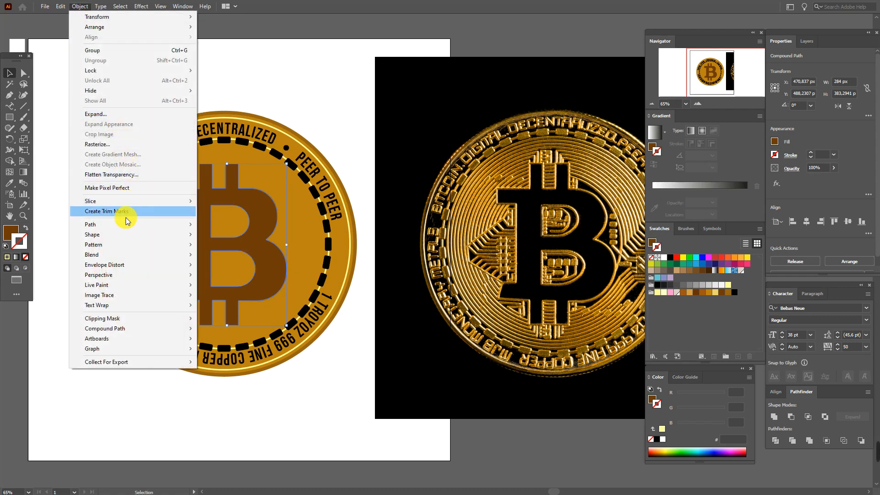
{"action": "mouse_move", "coordinate": [121, 224]}
{"action": "left_click", "coordinate": [204, 257]}
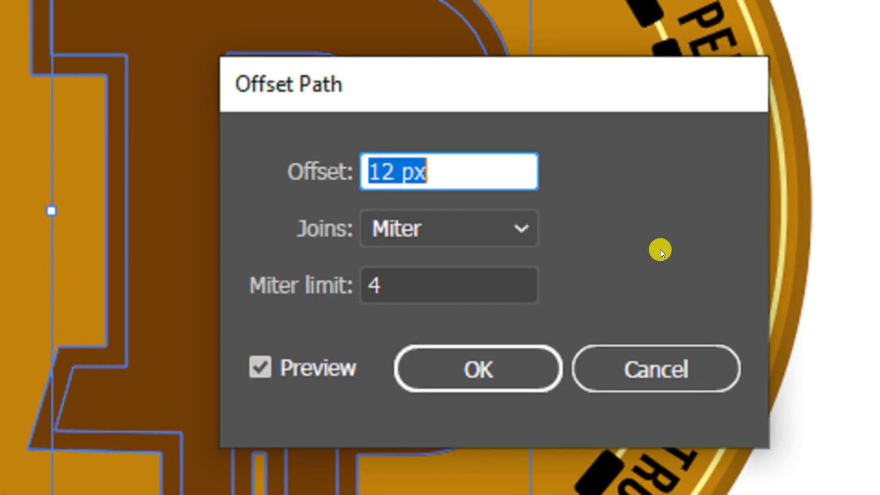
{"action": "type", "text": "-8"}
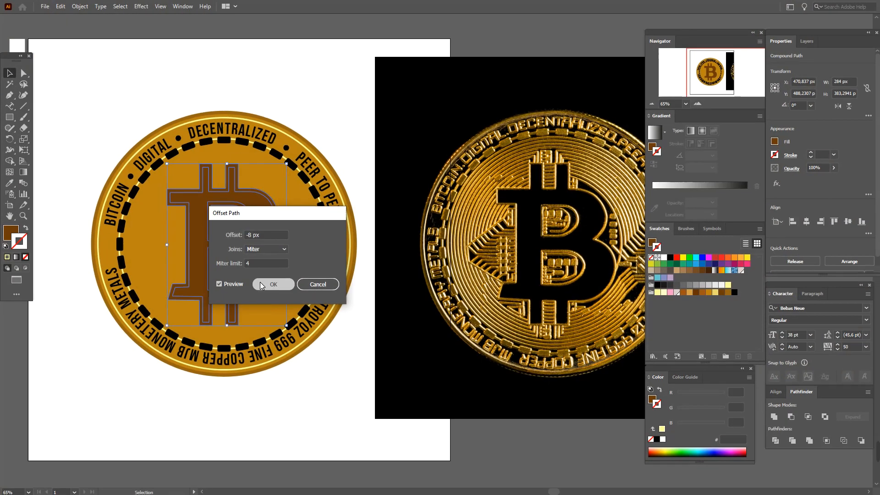
{"action": "left_click", "coordinate": [260, 284]}
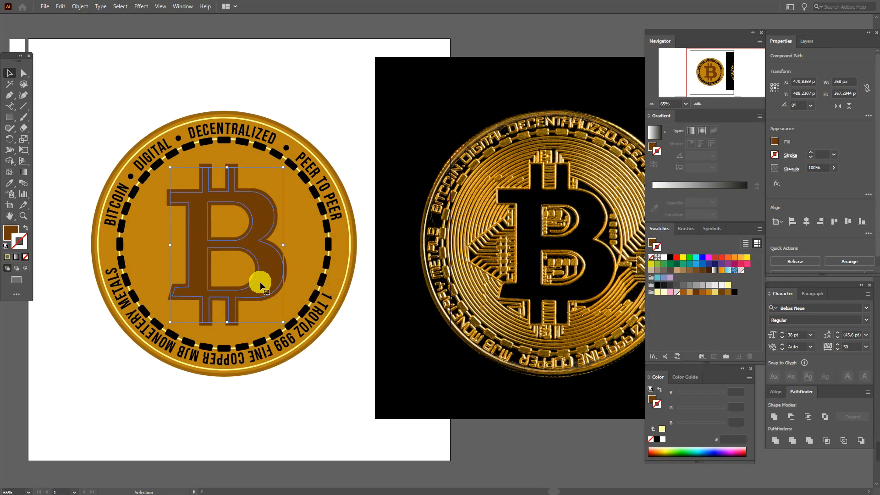
Step: Fill the larger, original bitcoin symbol shape behind the offset copy with the pale yellow swatch #ffff99
{"action": "left_click", "coordinate": [267, 198]}
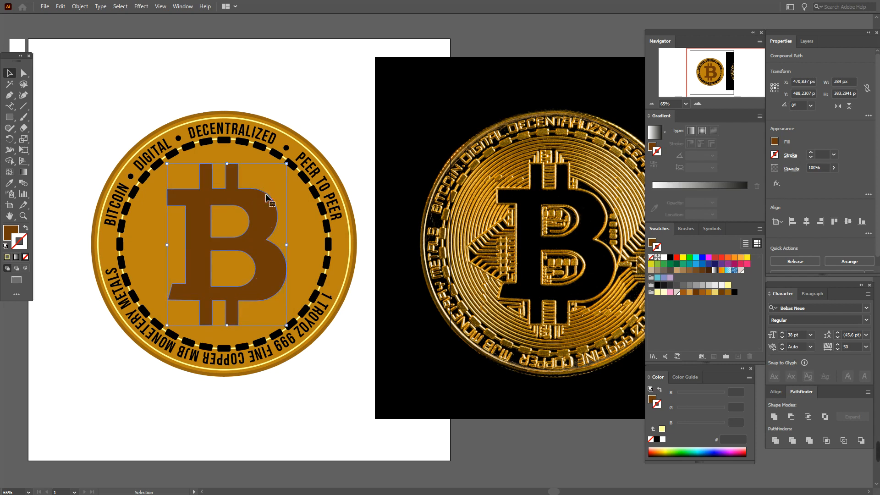
{"action": "left_click", "coordinate": [10, 231]}
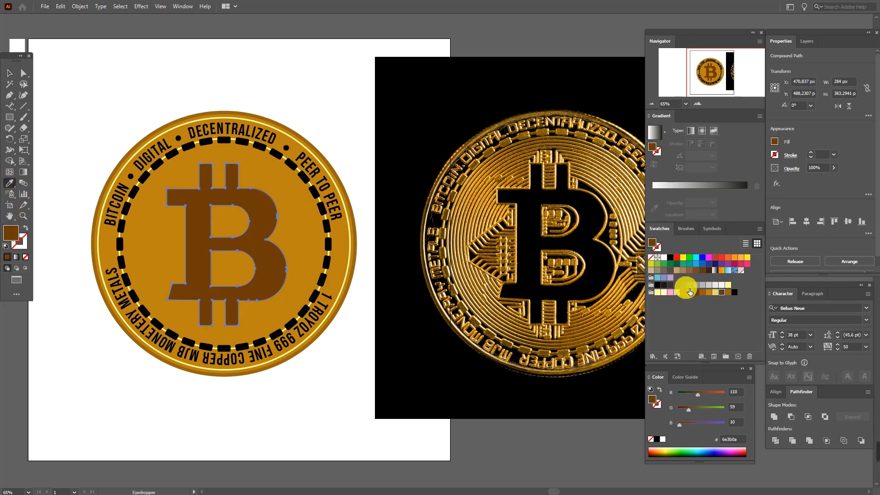
{"action": "left_click", "coordinate": [659, 292]}
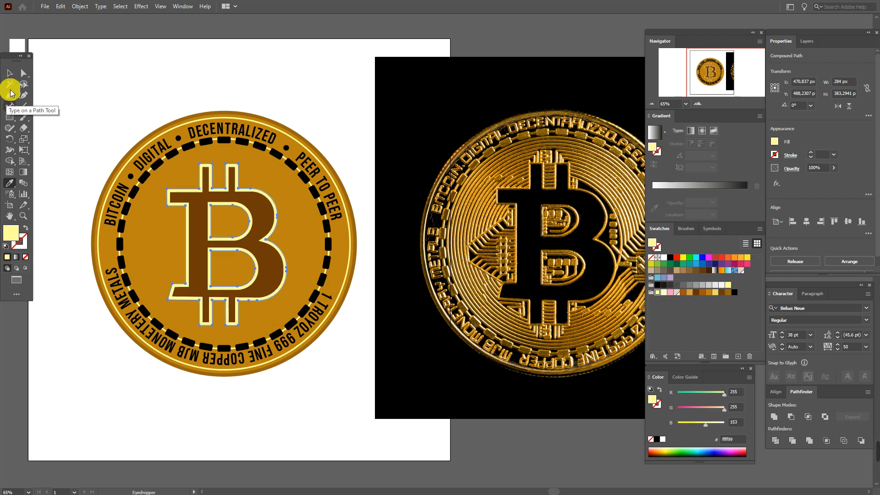
{"action": "left_click", "coordinate": [9, 73]}
{"action": "left_click", "coordinate": [134, 84]}
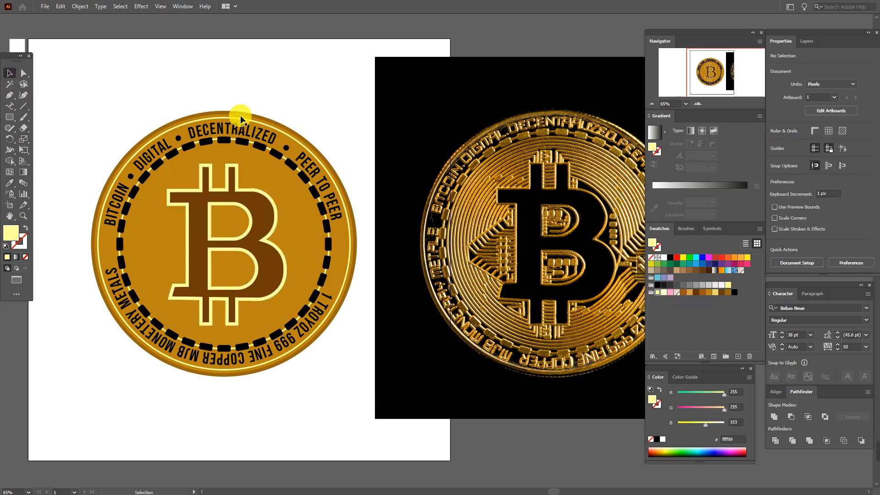
Step: Combine the original symbol and its offset copy with Exclude and ungroup the result
{"action": "left_click", "coordinate": [254, 207]}
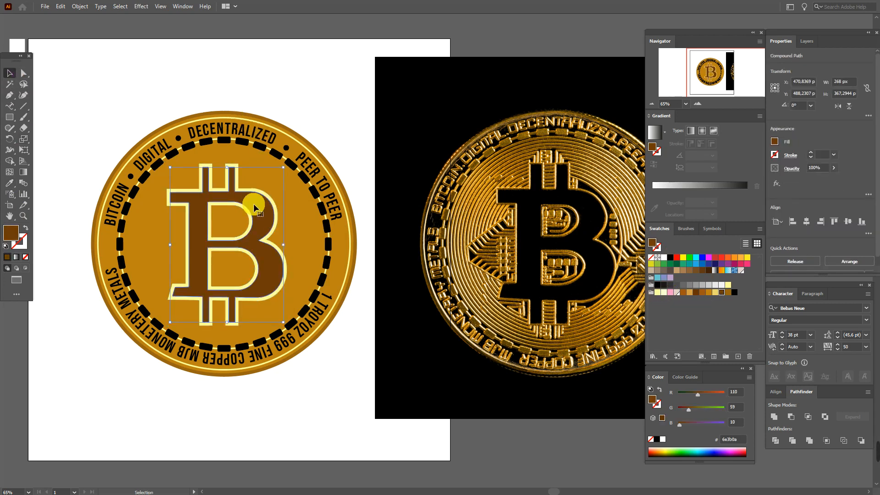
{"action": "key", "text": "a"}
{"action": "left_click", "coordinate": [259, 193], "text": "shift"}
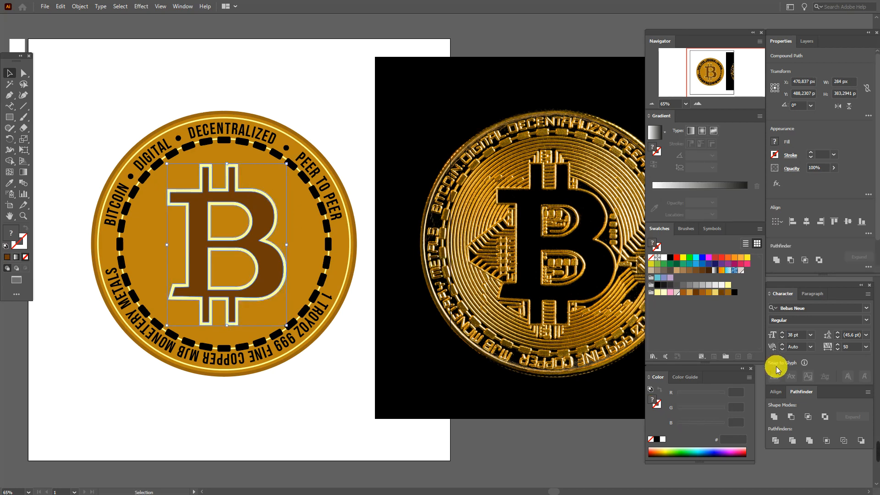
{"action": "left_click", "coordinate": [825, 417]}
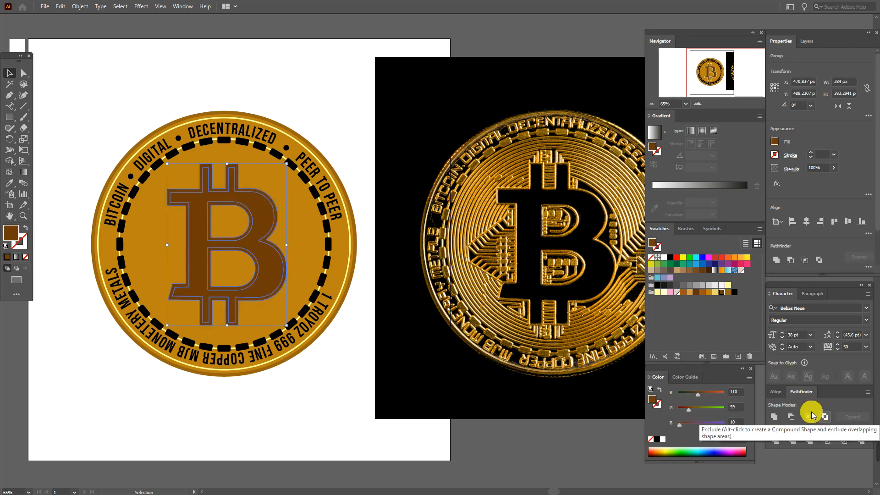
{"action": "right_click", "coordinate": [254, 213]}
{"action": "left_click", "coordinate": [296, 289]}
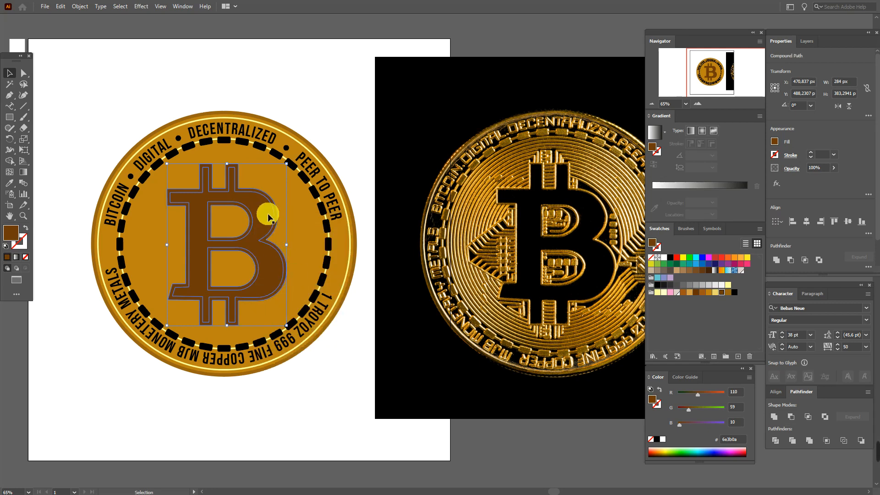
{"action": "left_click", "coordinate": [716, 293]}
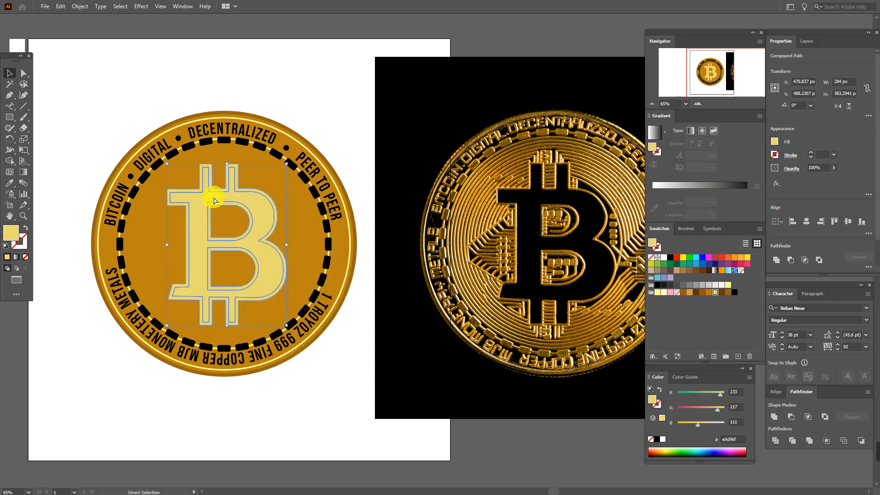
{"action": "key", "text": "ctrl+z"}
{"action": "left_click", "coordinate": [329, 122]}
Step: Fill only the outer border piece of the bitcoin symbol with the light gold swatch #e9d96f
{"action": "left_click", "coordinate": [257, 207]}
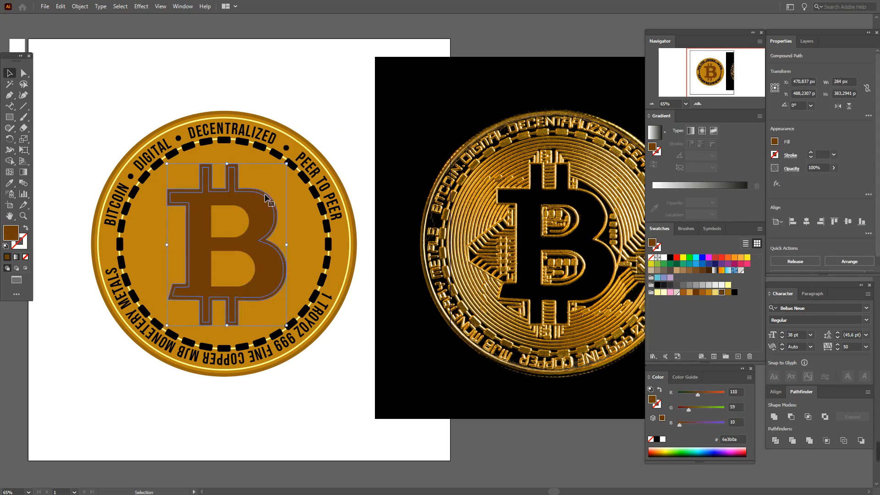
{"action": "left_click_drag", "start_coordinate": [265, 194], "coordinate": [275, 209]}
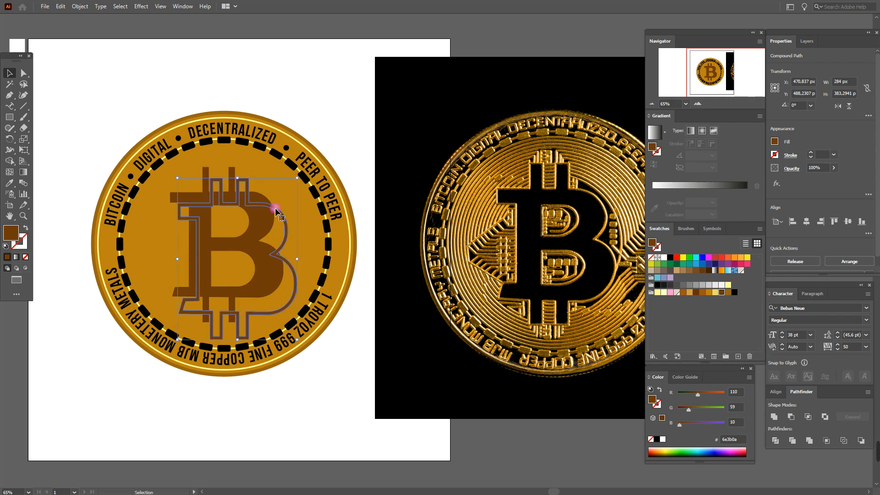
{"action": "key", "text": "ctrl+z"}
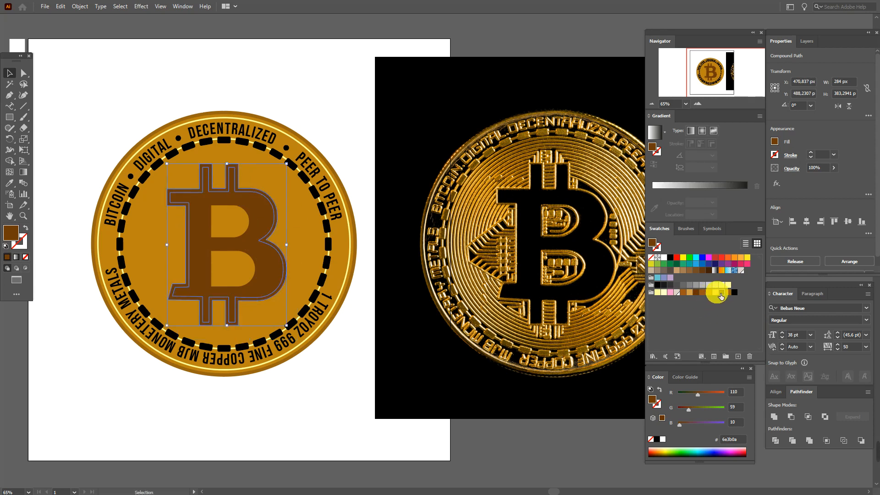
{"action": "left_click", "coordinate": [718, 294]}
{"action": "left_click", "coordinate": [349, 110]}
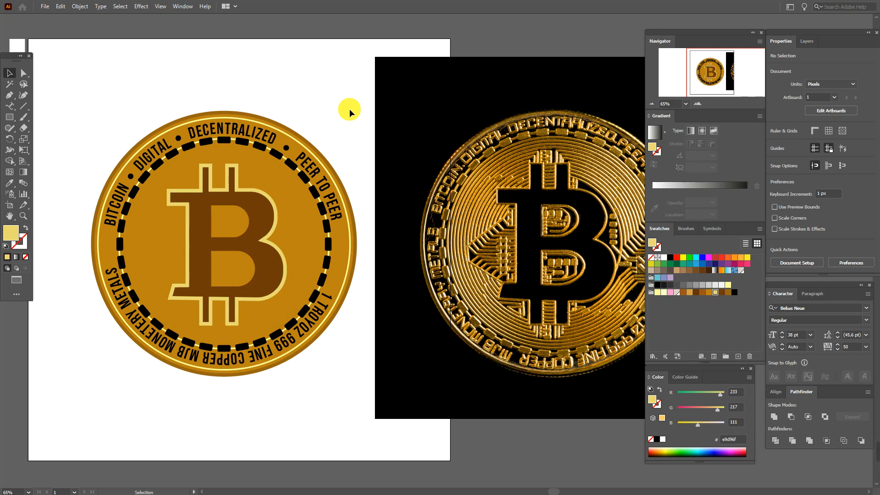
{"action": "left_click", "coordinate": [199, 189]}
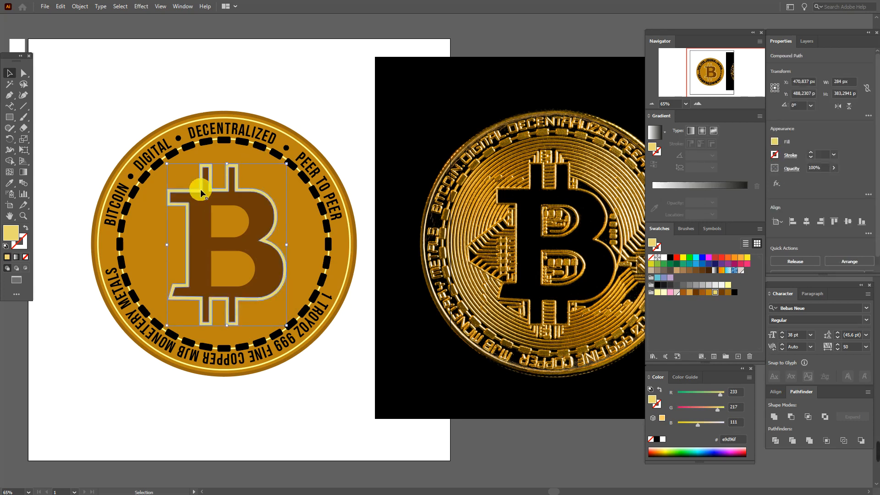
{"action": "left_click", "coordinate": [260, 95]}
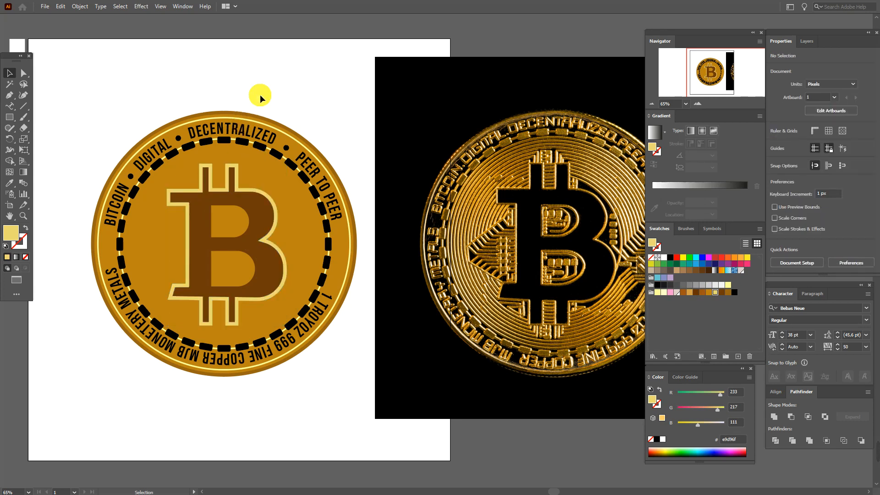
Step: Give the border pieces around the symbol's upper and lower openings the outer border's light gold colour with the Eyedropper
{"action": "left_click", "coordinate": [245, 206]}
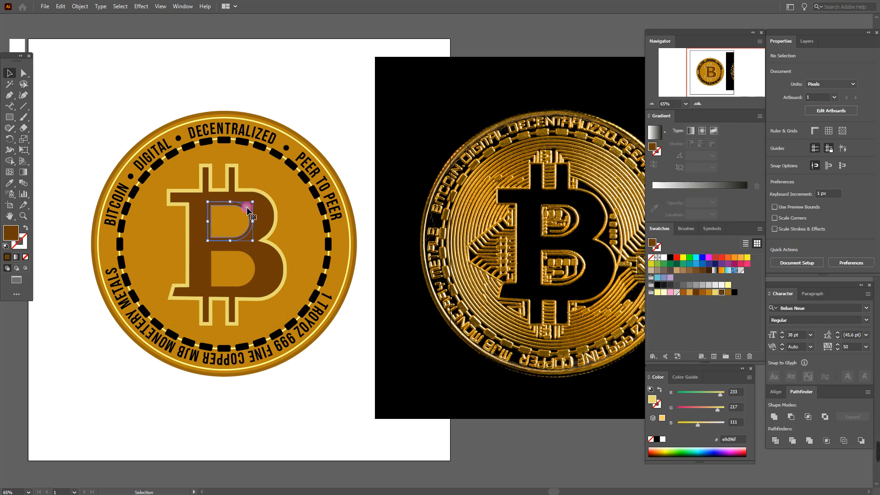
{"action": "left_click", "coordinate": [29, 188]}
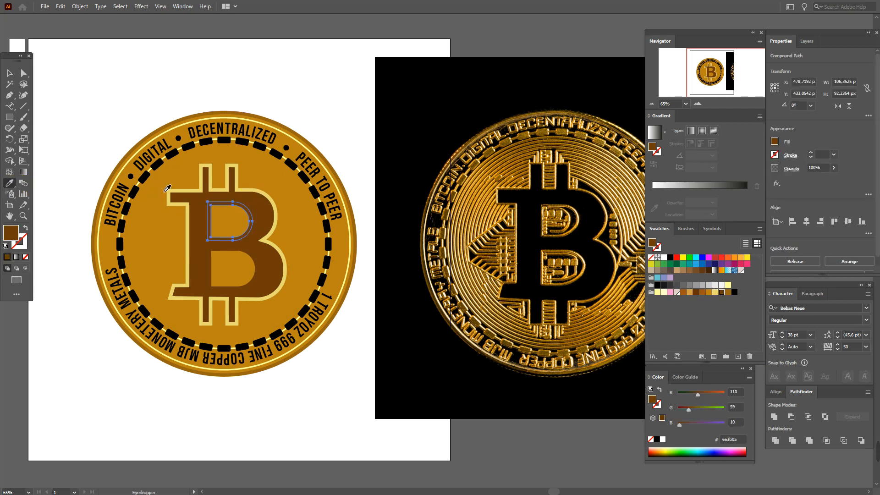
{"action": "left_click", "coordinate": [180, 196]}
{"action": "left_click", "coordinate": [9, 72]}
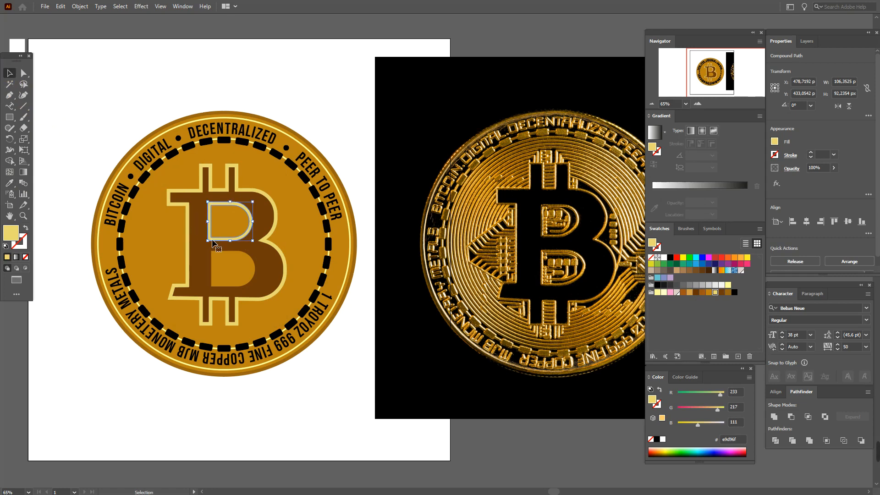
{"action": "left_click", "coordinate": [221, 250]}
{"action": "left_click", "coordinate": [10, 182]}
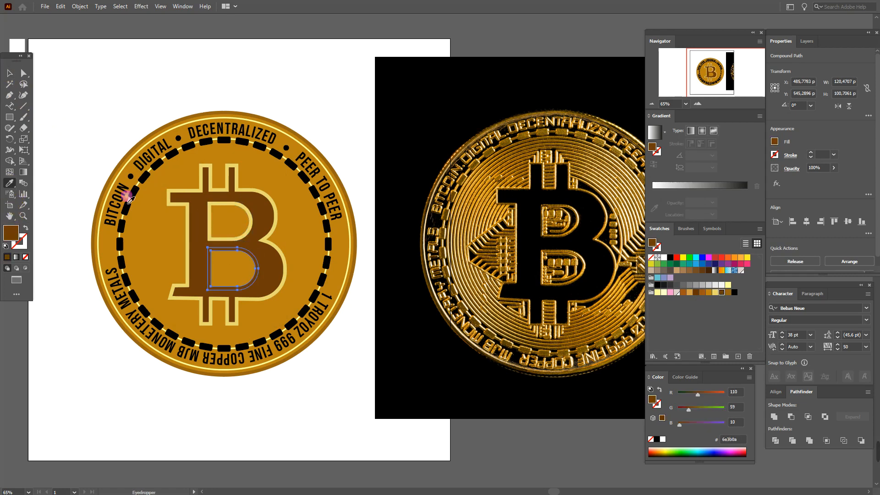
{"action": "left_click", "coordinate": [180, 195]}
{"action": "left_click", "coordinate": [142, 85]}
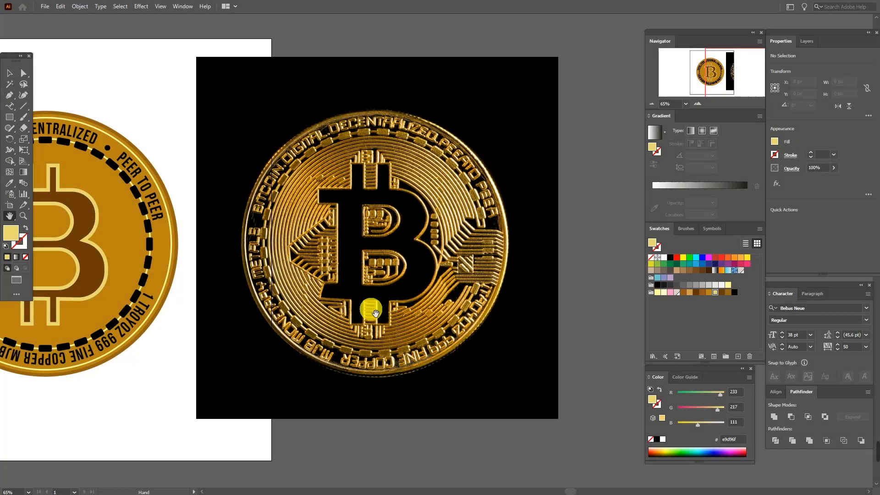
Step: Draw a circle about 500 px in diameter over the reference coin, fitted just inside its ring of chain links
{"action": "left_click", "coordinate": [23, 215]}
{"action": "left_click", "coordinate": [471, 221]}
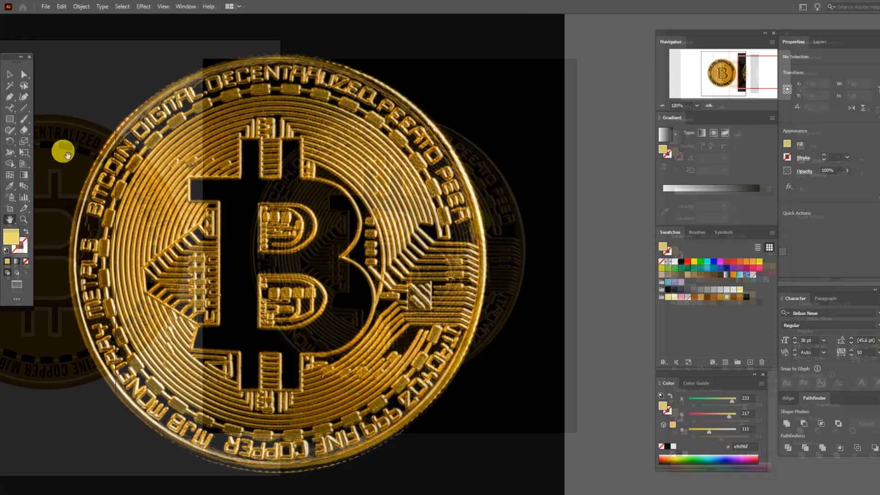
{"action": "left_click", "coordinate": [9, 117]}
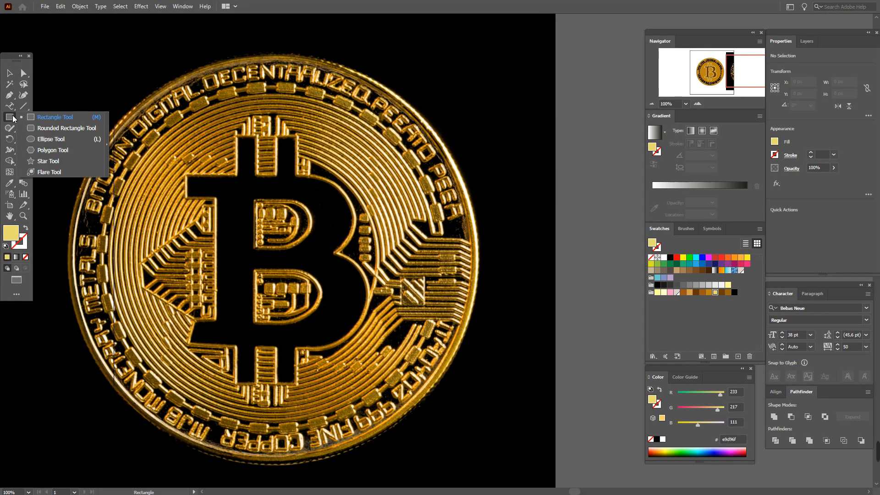
{"action": "left_click", "coordinate": [50, 138]}
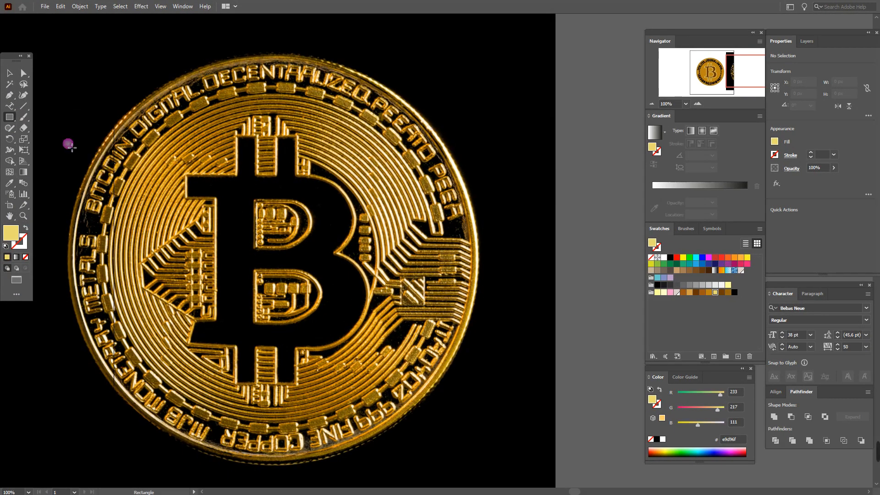
{"action": "left_click_drag", "start_coordinate": [131, 120], "coordinate": [440, 429]}
{"action": "left_click", "coordinate": [13, 79]}
{"action": "left_click_drag", "start_coordinate": [290, 252], "coordinate": [278, 228]}
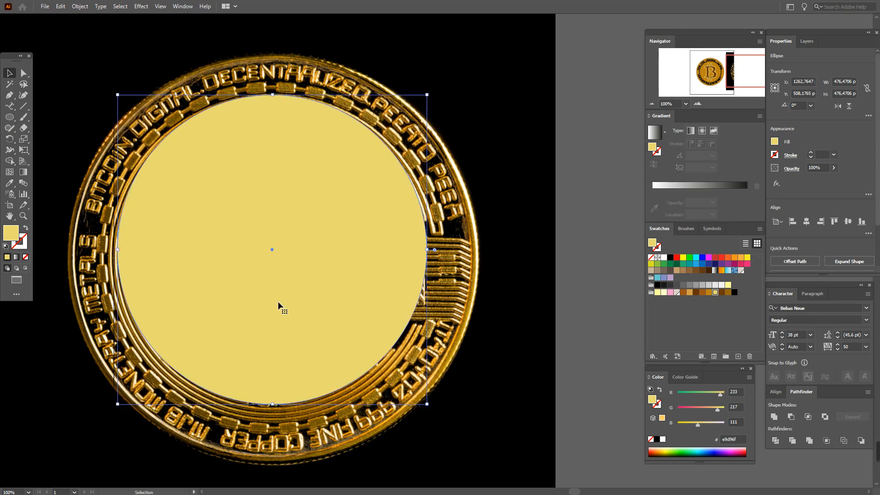
{"action": "left_click_drag", "start_coordinate": [275, 406], "coordinate": [280, 423]}
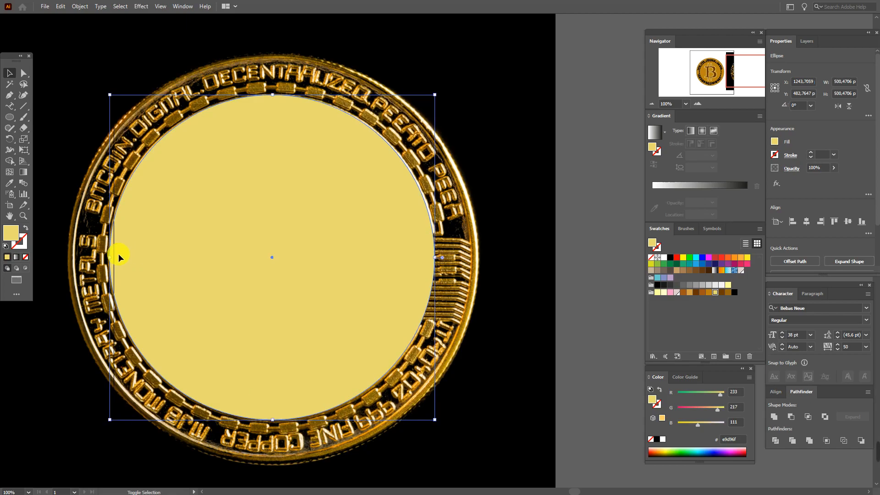
Step: Swap the circle's fill and stroke so it has only a light gold outline, and thicken that stroke
{"action": "left_click", "coordinate": [27, 227]}
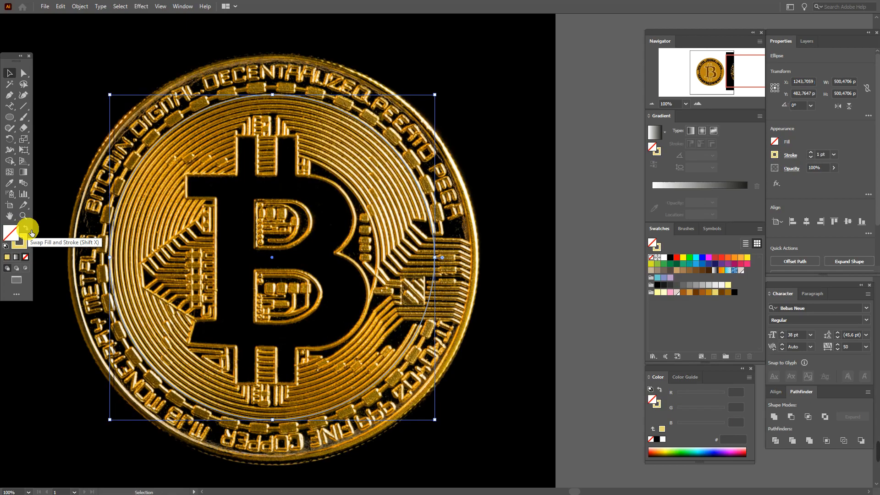
{"action": "key", "text": "ctrl+plus"}
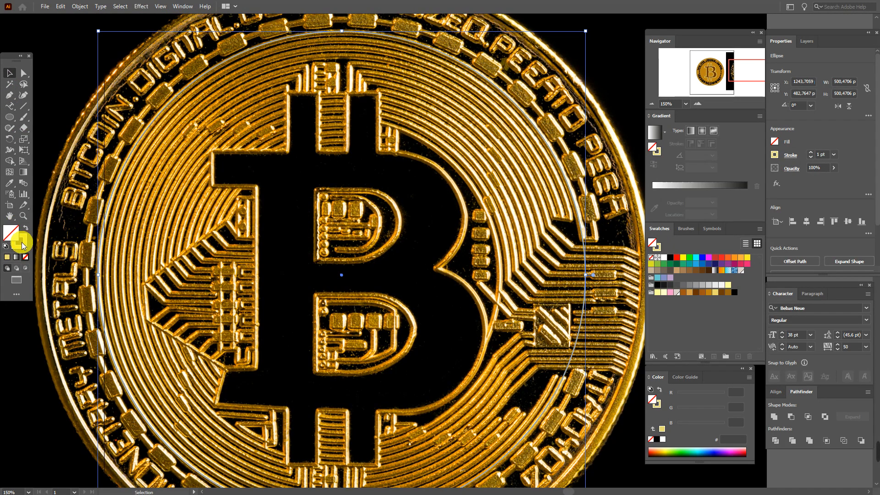
{"action": "left_click", "coordinate": [21, 244]}
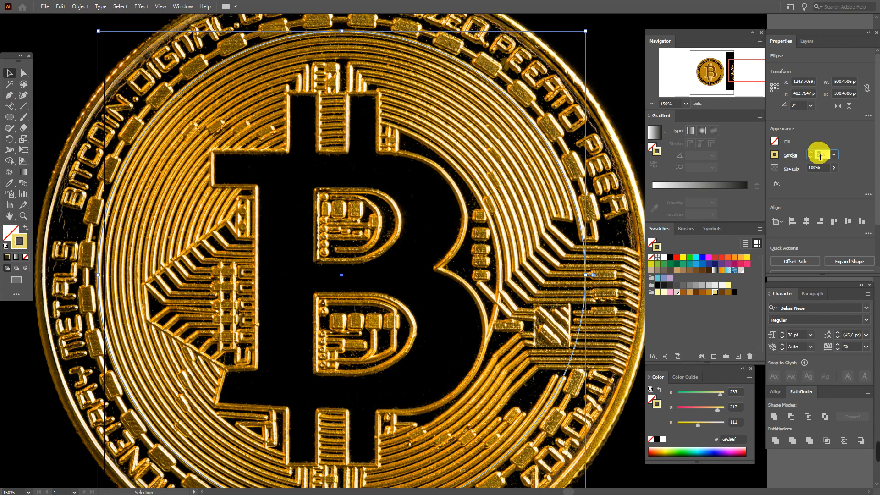
{"action": "key", "text": "Return"}
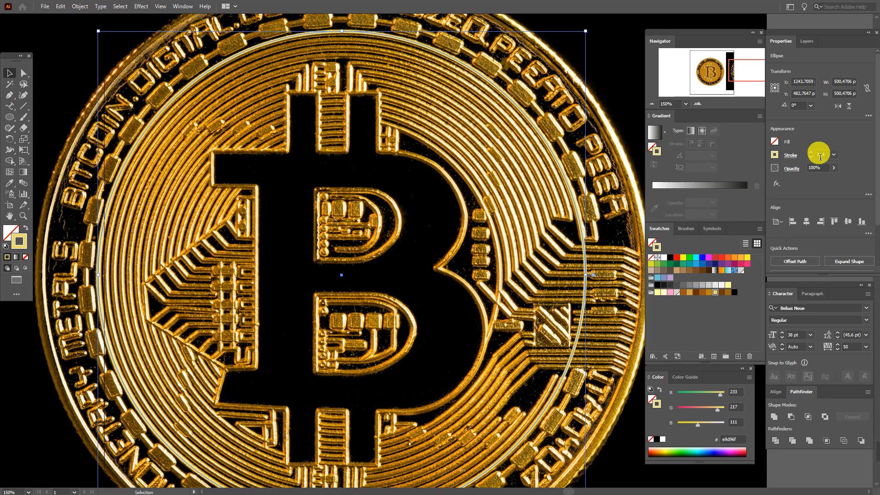
Step: Offset the light gold circle's path inward by -8 px with Miter joins and a miter limit of 4
{"action": "left_click", "coordinate": [66, 74]}
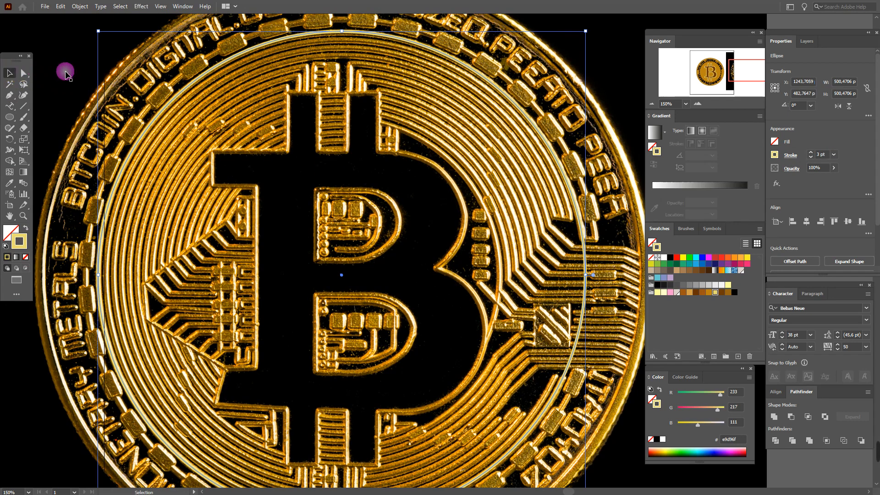
{"action": "left_click", "coordinate": [150, 129]}
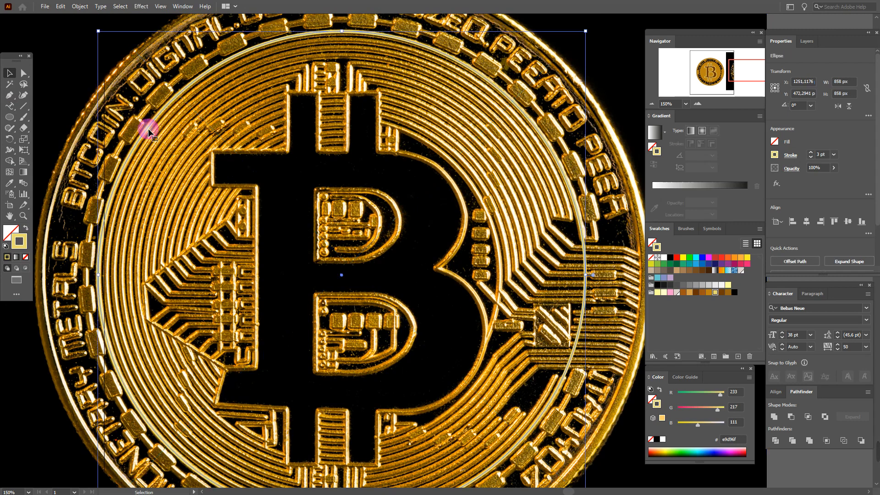
{"action": "left_click", "coordinate": [80, 6]}
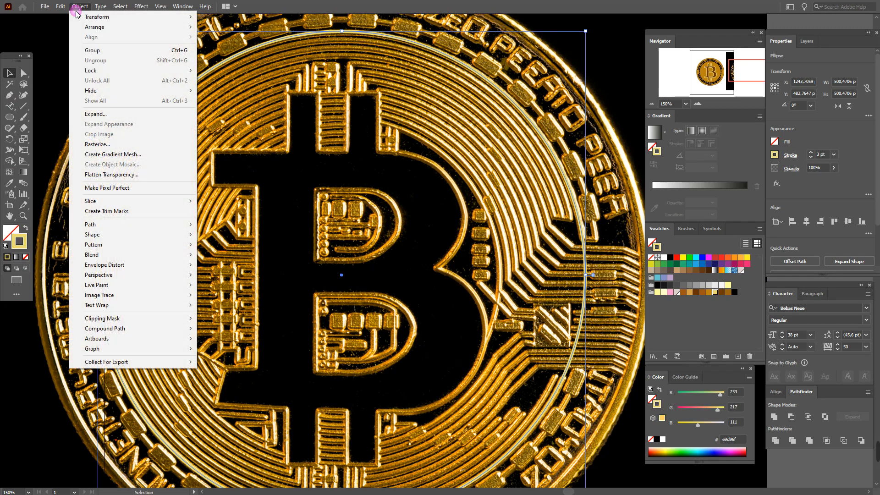
{"action": "mouse_move", "coordinate": [138, 225]}
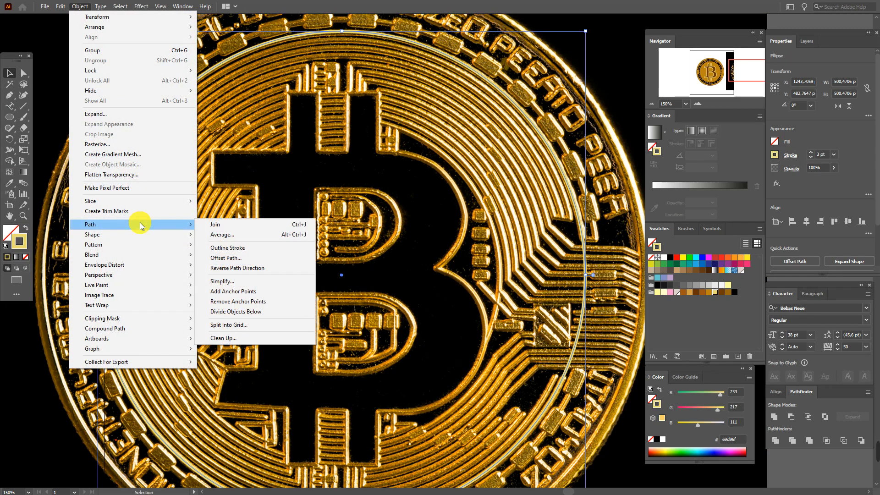
{"action": "left_click", "coordinate": [266, 260]}
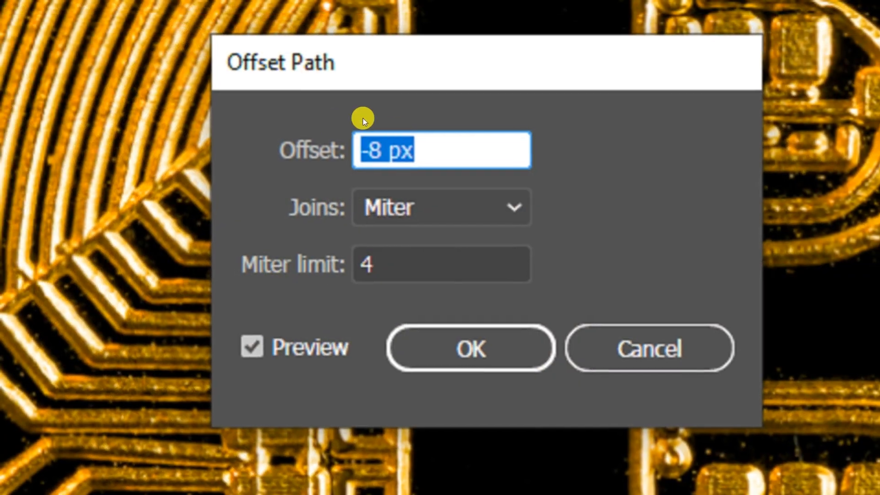
{"action": "left_click", "coordinate": [493, 352]}
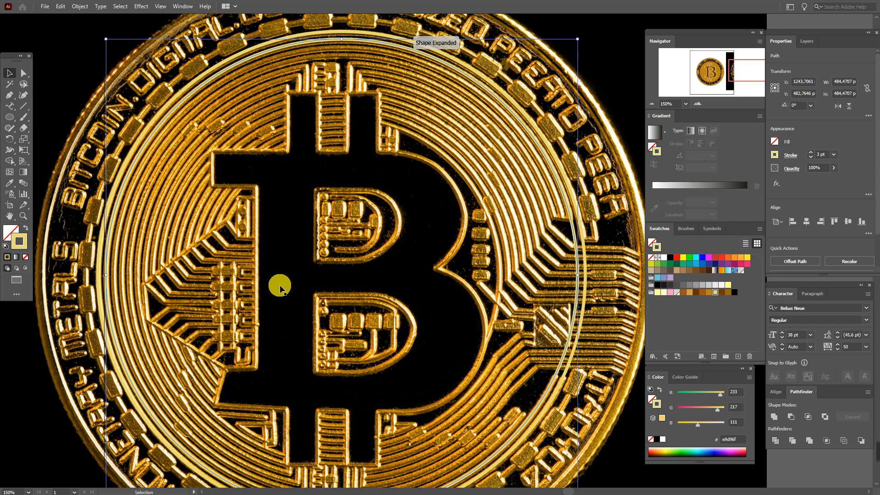
Step: Repeat the -8 px path offset on each new innermost ring until concentric rings reach just outside the symbol's two openings
{"action": "left_click", "coordinate": [81, 6]}
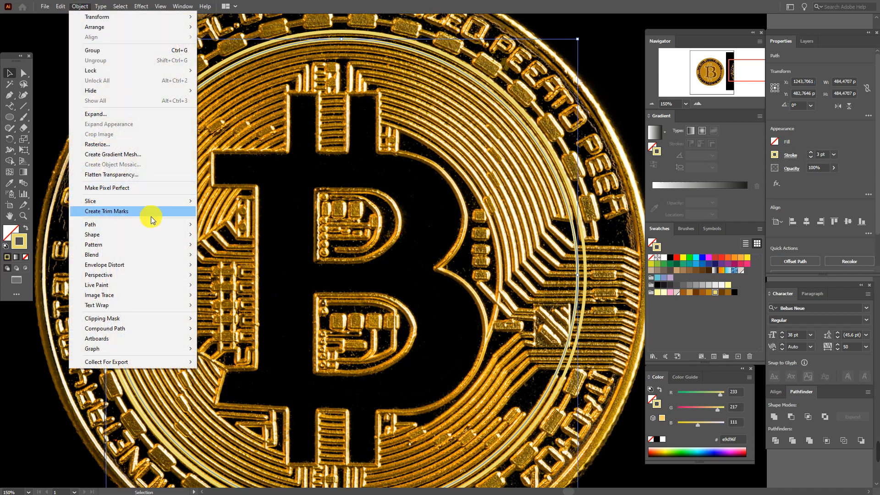
{"action": "mouse_move", "coordinate": [151, 226]}
{"action": "left_click", "coordinate": [223, 255]}
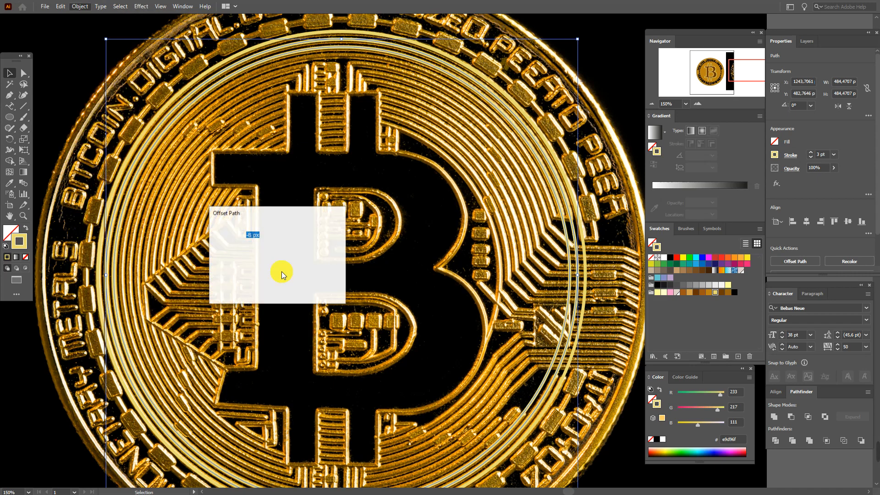
{"action": "left_click", "coordinate": [274, 284]}
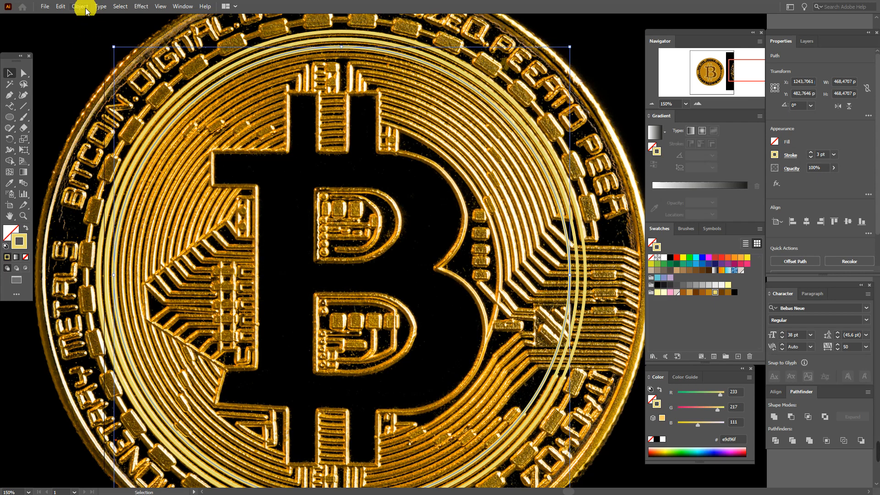
{"action": "left_click", "coordinate": [80, 6]}
{"action": "mouse_move", "coordinate": [153, 225]}
{"action": "left_click", "coordinate": [229, 255]}
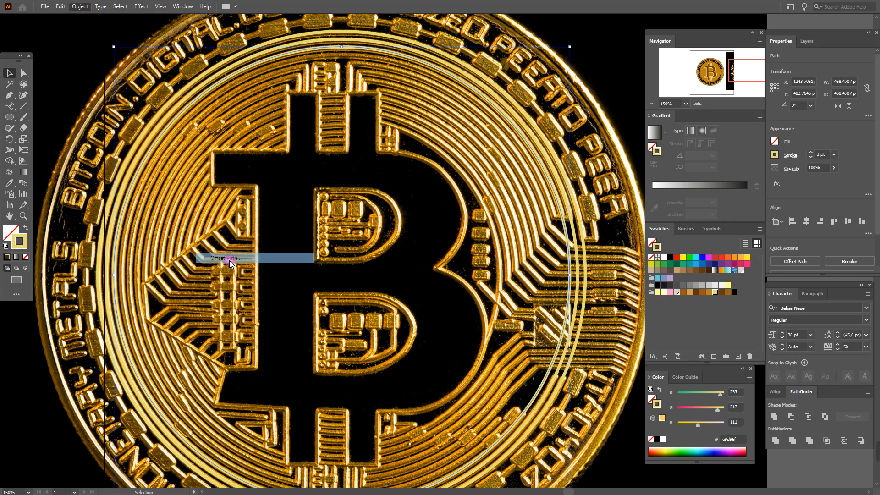
{"action": "left_click", "coordinate": [273, 284]}
{"action": "left_click", "coordinate": [80, 7]}
{"action": "mouse_move", "coordinate": [154, 225]}
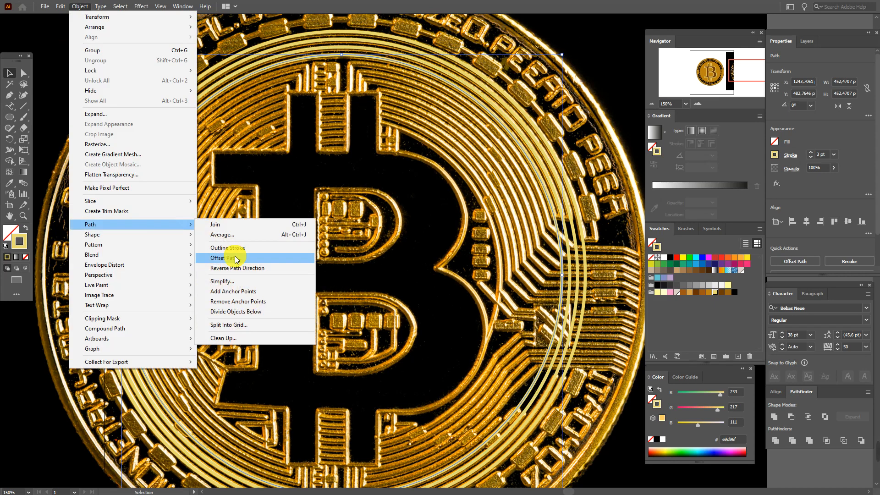
{"action": "left_click", "coordinate": [232, 255]}
{"action": "key", "text": "Return"}
{"action": "left_click", "coordinate": [80, 6]}
{"action": "left_click", "coordinate": [231, 255]}
{"action": "key", "text": "Return"}
{"action": "left_click", "coordinate": [81, 6]}
{"action": "left_click", "coordinate": [231, 255]}
{"action": "left_click", "coordinate": [80, 6]}
{"action": "left_click", "coordinate": [231, 255]}
{"action": "left_click", "coordinate": [80, 6]}
{"action": "left_click", "coordinate": [231, 255]}
{"action": "left_click", "coordinate": [278, 283]}
{"action": "left_click", "coordinate": [80, 6]}
{"action": "left_click", "coordinate": [231, 255]}
{"action": "left_click", "coordinate": [278, 283]}
{"action": "left_click", "coordinate": [80, 7]}
{"action": "left_click", "coordinate": [231, 255]}
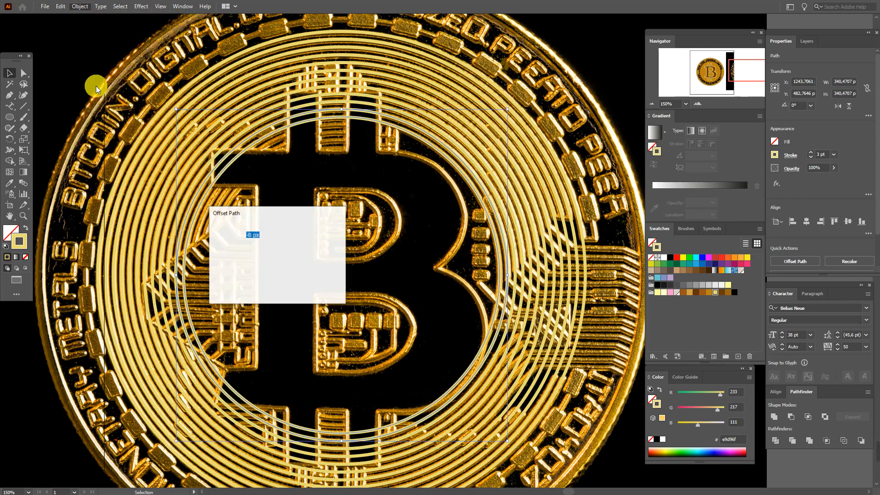
{"action": "left_click", "coordinate": [279, 280]}
{"action": "left_click", "coordinate": [80, 6]}
{"action": "left_click", "coordinate": [231, 255]}
{"action": "left_click", "coordinate": [275, 283]}
{"action": "left_click", "coordinate": [80, 7]}
{"action": "left_click", "coordinate": [231, 256]}
{"action": "left_click", "coordinate": [275, 283]}
{"action": "left_click", "coordinate": [87, 5]}
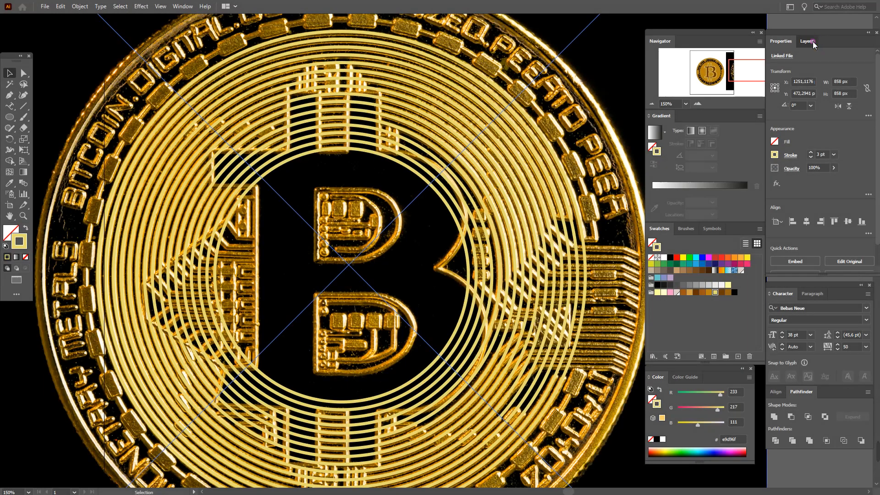
Step: Lock the linked reference photo in the layer list
{"action": "left_click", "coordinate": [812, 41]}
{"action": "scroll", "coordinate": [866, 76], "scroll_direction": "down", "scroll_amount": 5}
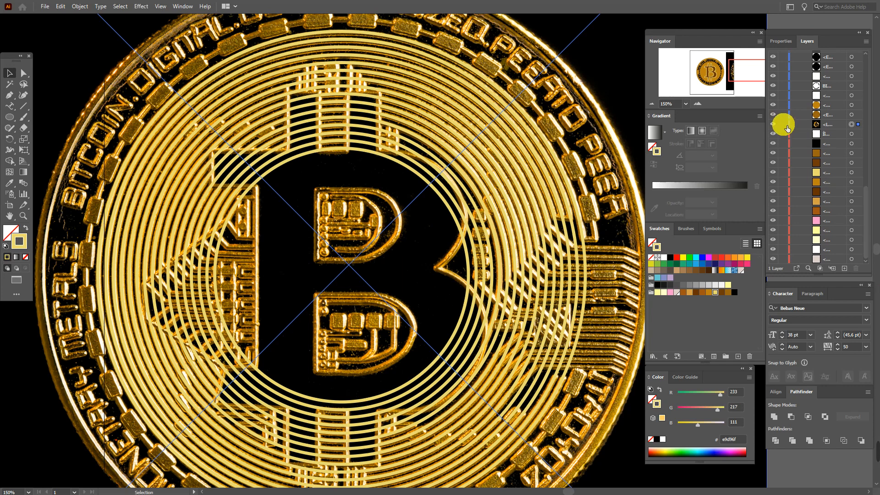
{"action": "left_click", "coordinate": [783, 125]}
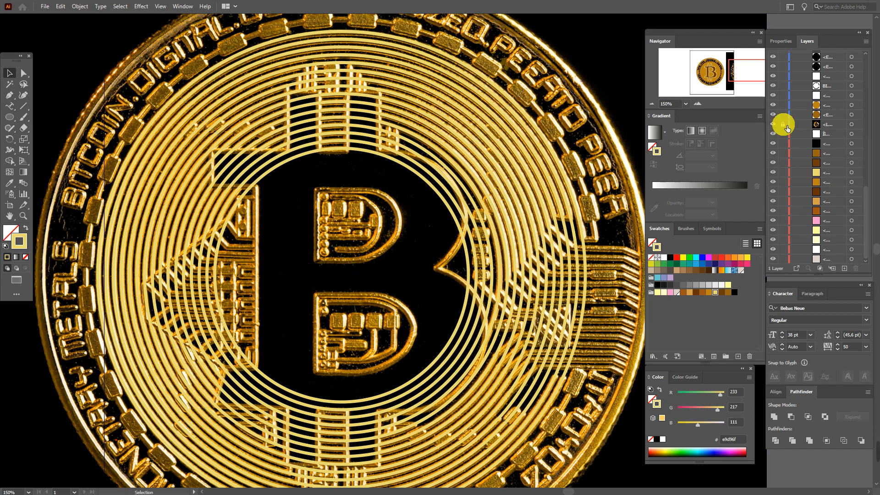
Step: Select all the concentric rings and expand their fill and stroke into filled shapes
{"action": "left_click_drag", "start_coordinate": [271, 241], "coordinate": [273, 242]}
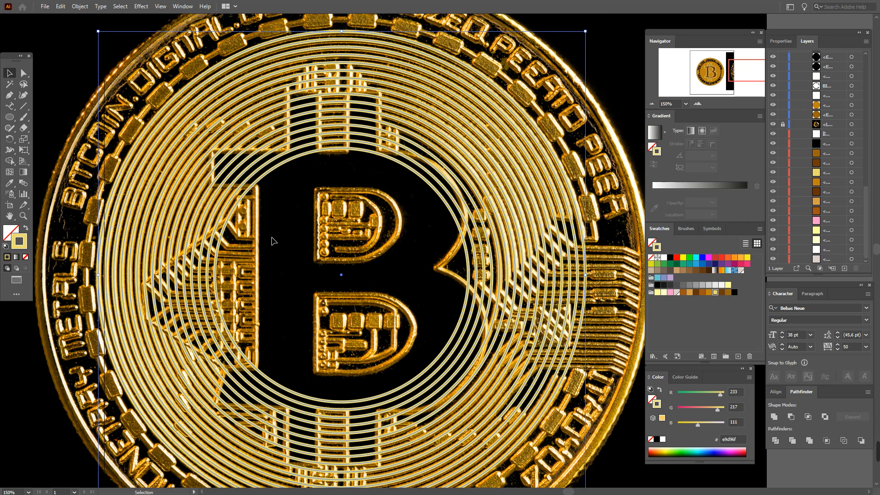
{"action": "left_click", "coordinate": [78, 6]}
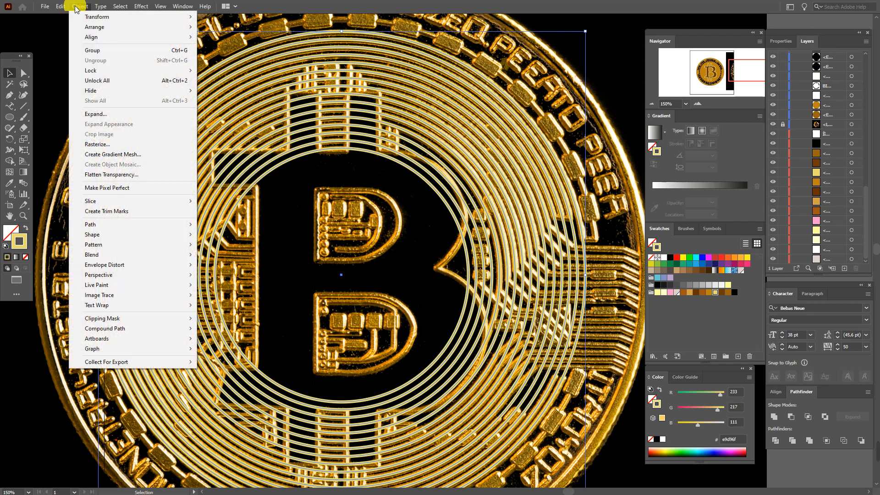
{"action": "left_click", "coordinate": [102, 115]}
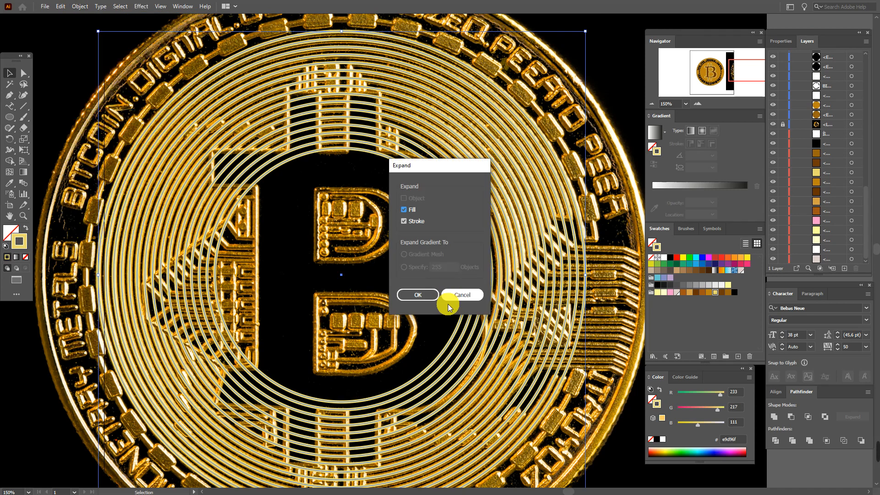
{"action": "left_click", "coordinate": [409, 297]}
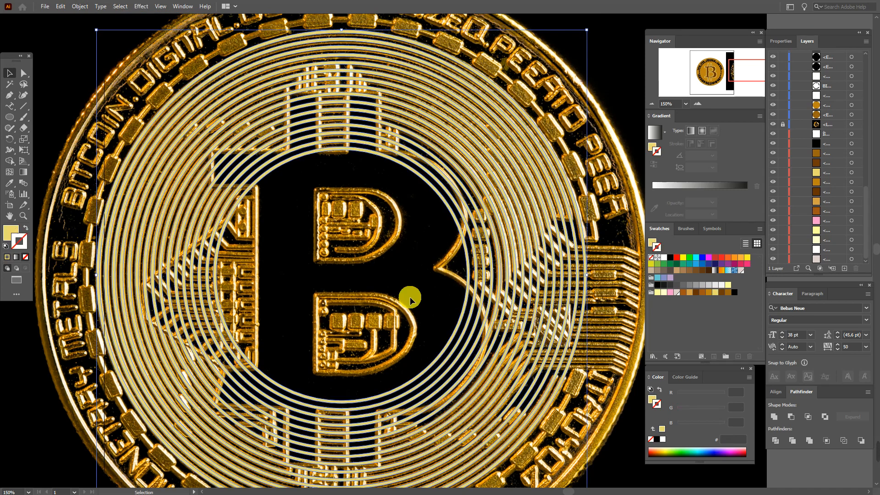
{"action": "left_click", "coordinate": [64, 103]}
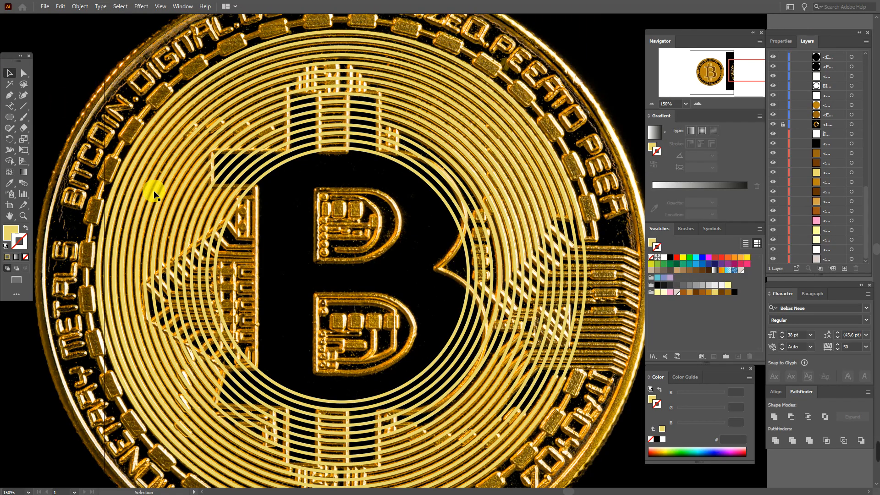
Step: Trace an open, unfilled light gold Pen path, about 121 by 176 px, around the angular circuit area beside the bitcoin symbol's left edge
{"action": "left_click", "coordinate": [22, 216]}
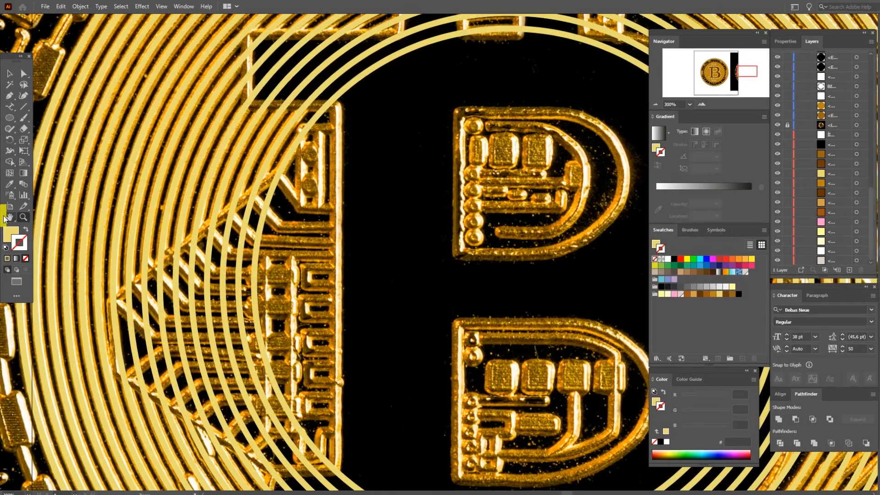
{"action": "left_click", "coordinate": [9, 220]}
{"action": "left_click_drag", "start_coordinate": [304, 311], "coordinate": [303, 264]}
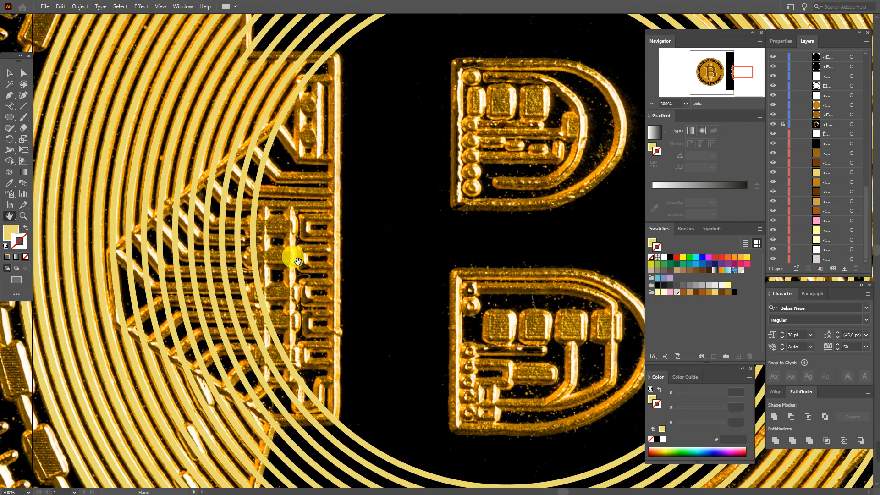
{"action": "left_click", "coordinate": [9, 98]}
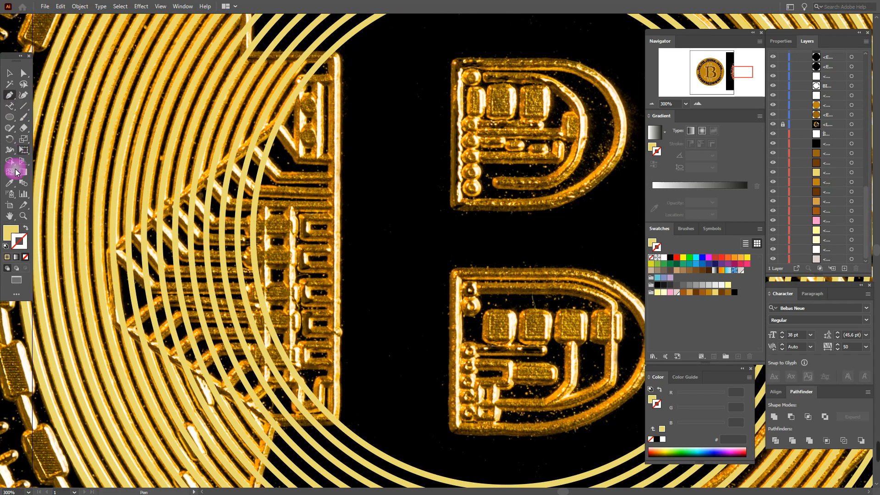
{"action": "left_click", "coordinate": [10, 229]}
{"action": "left_click", "coordinate": [26, 227]}
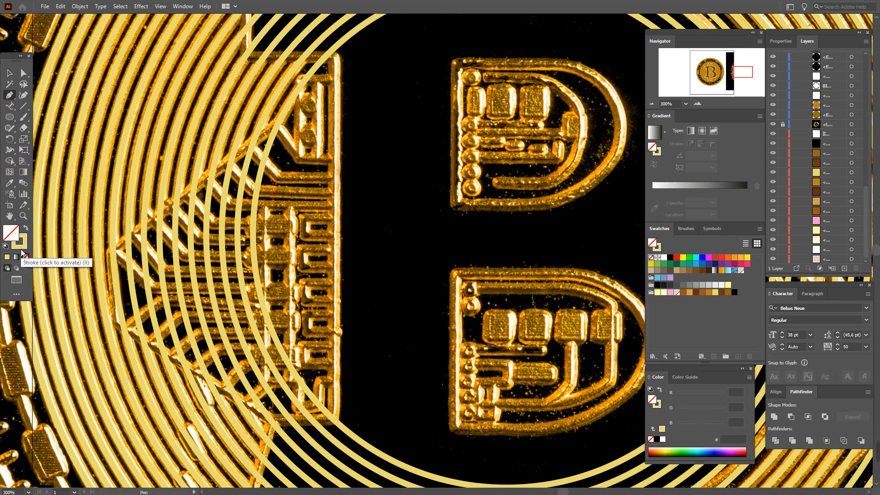
{"action": "left_click", "coordinate": [333, 79]}
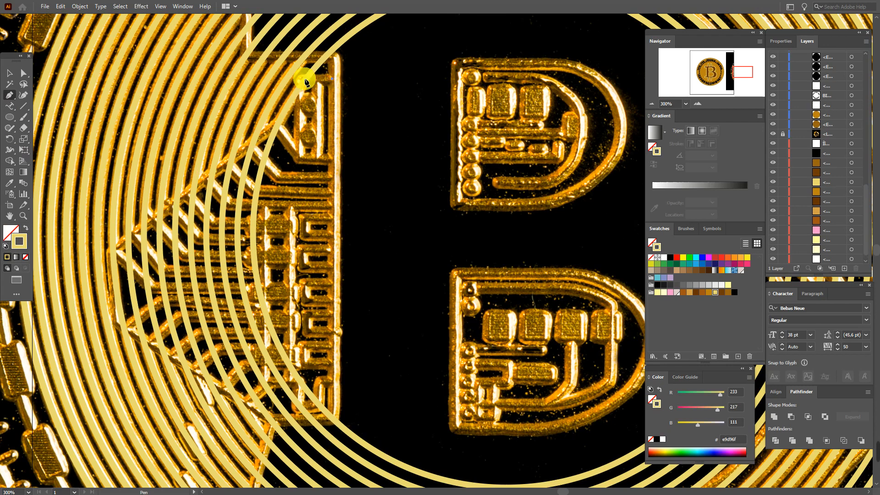
{"action": "left_click", "coordinate": [298, 79]}
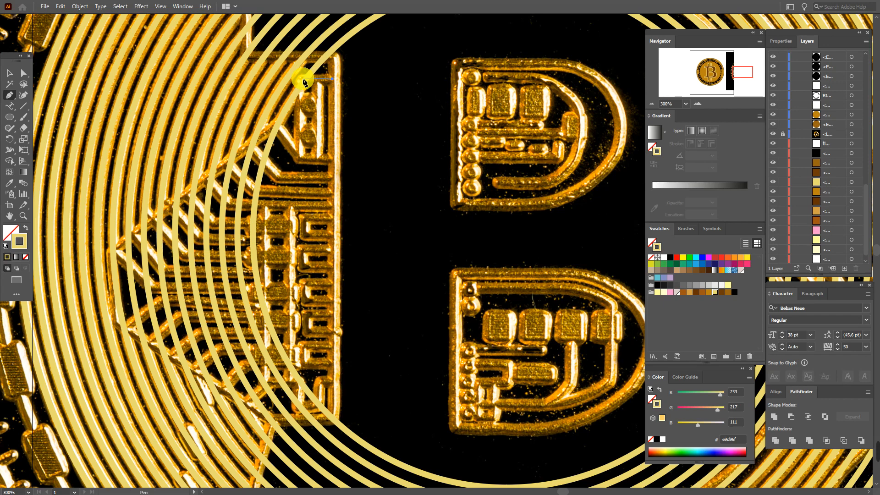
{"action": "left_click", "coordinate": [302, 79]}
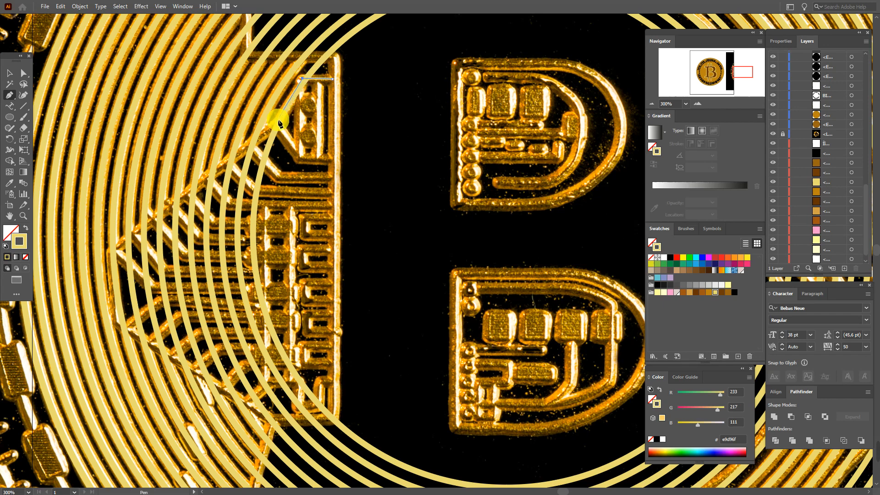
{"action": "left_click", "coordinate": [303, 80]}
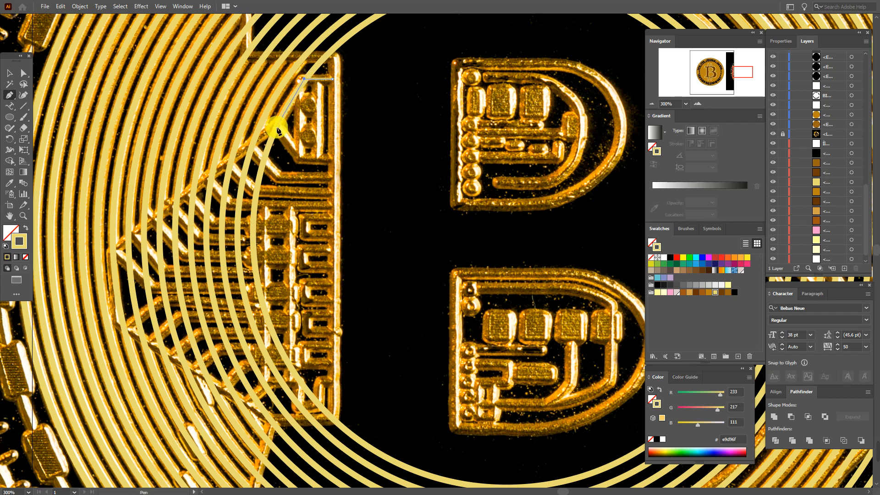
{"action": "left_click", "coordinate": [277, 124]}
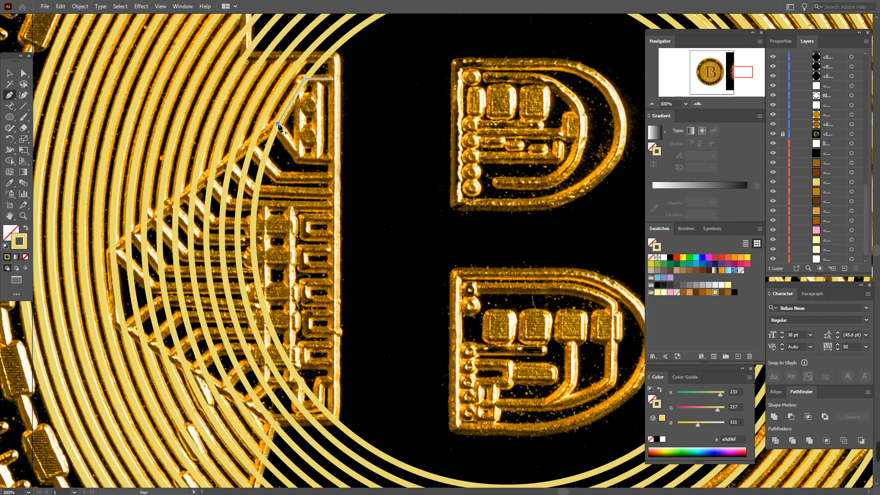
{"action": "left_click", "coordinate": [111, 253]}
{"action": "left_click", "coordinate": [119, 322]}
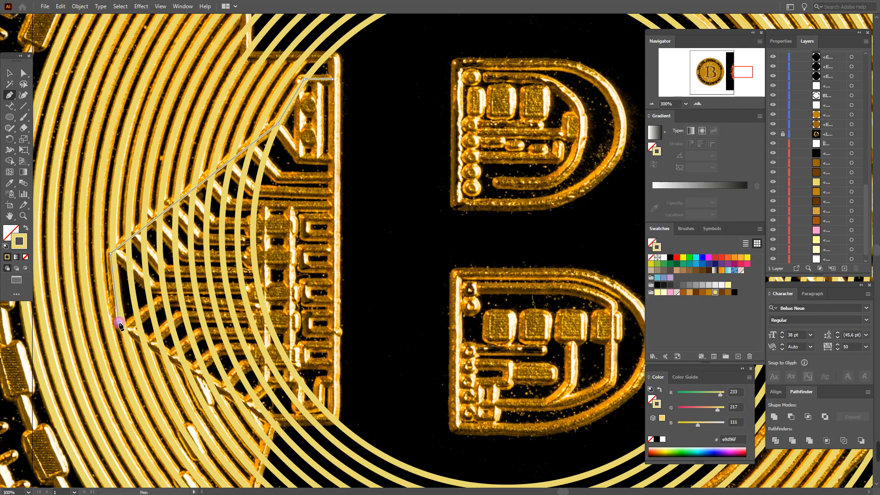
{"action": "left_click", "coordinate": [273, 422]}
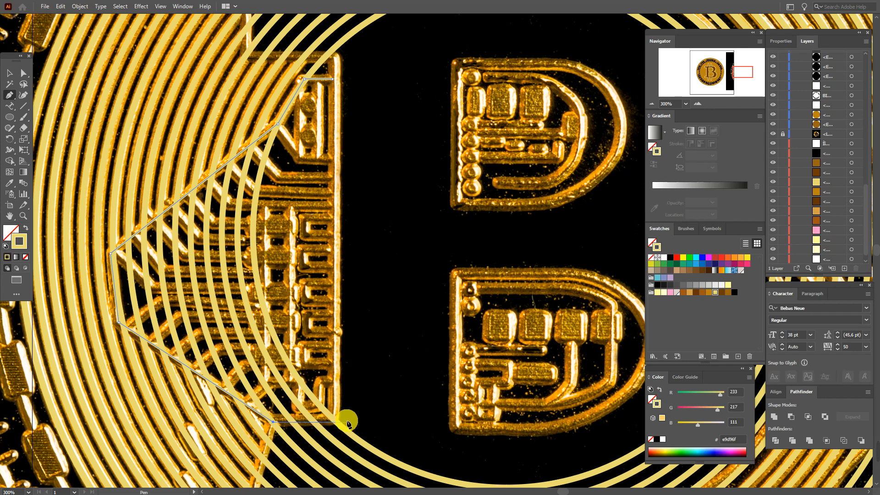
{"action": "left_click", "coordinate": [347, 421]}
{"action": "left_click", "coordinate": [8, 75]}
{"action": "left_click", "coordinate": [371, 163]}
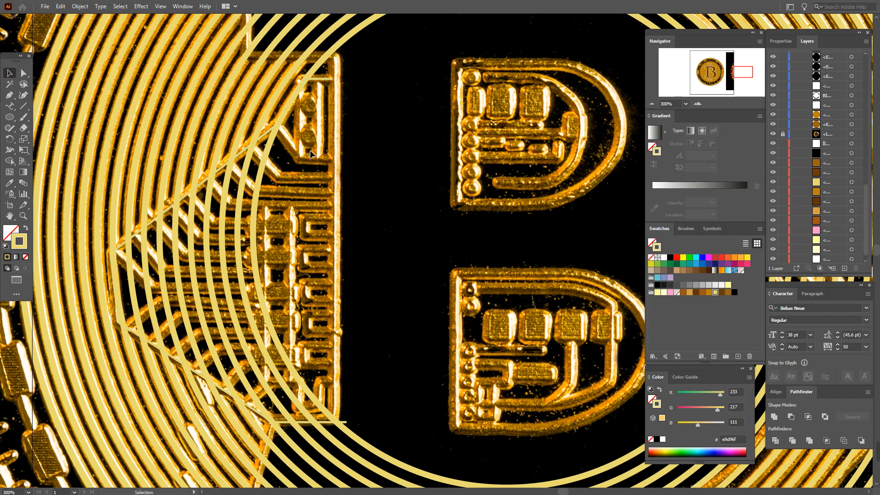
Step: Set the stroke of the traced circuit-area outline to 3 pt
{"action": "left_click", "coordinate": [265, 135]}
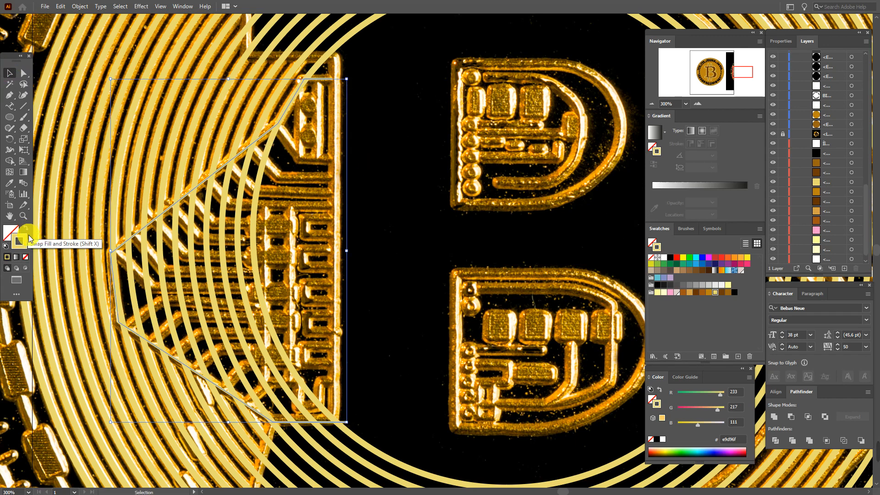
{"action": "left_click", "coordinate": [781, 41]}
{"action": "double_click", "coordinate": [820, 156]}
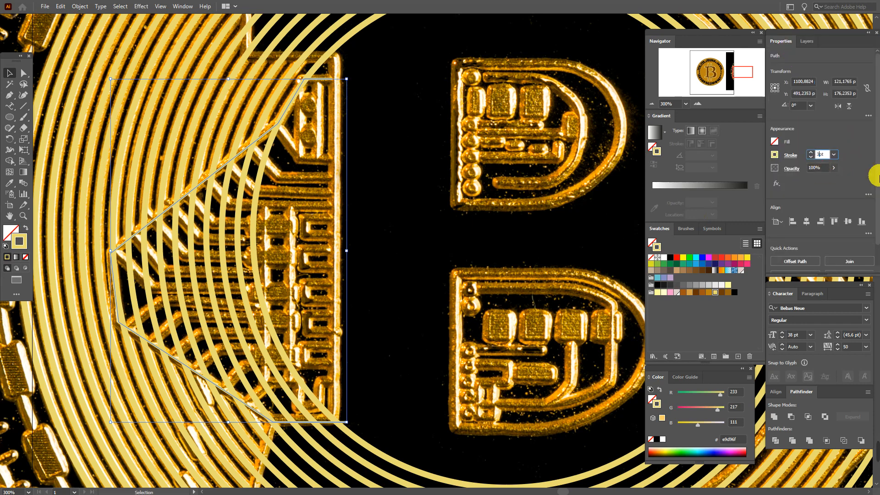
{"action": "key", "text": "Return"}
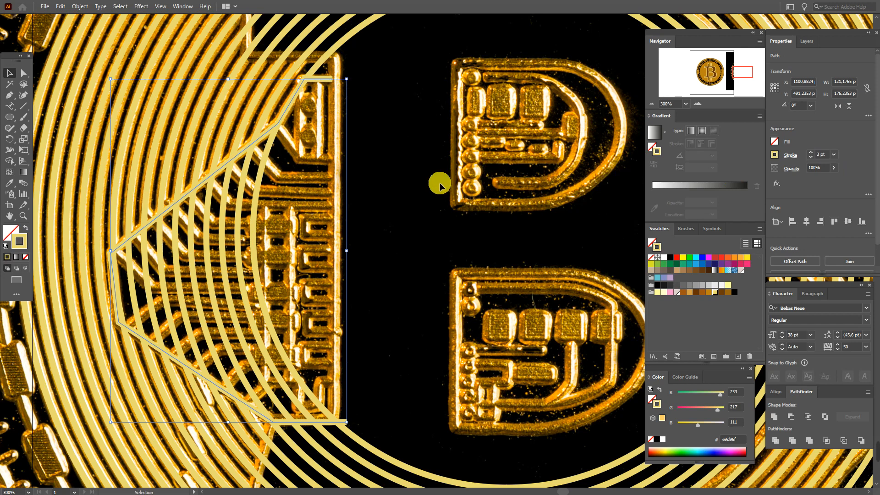
Step: Expand the 3 pt stroke of the traced circuit-area outline into a filled shape
{"action": "left_click", "coordinate": [440, 186]}
{"action": "left_click", "coordinate": [312, 78]}
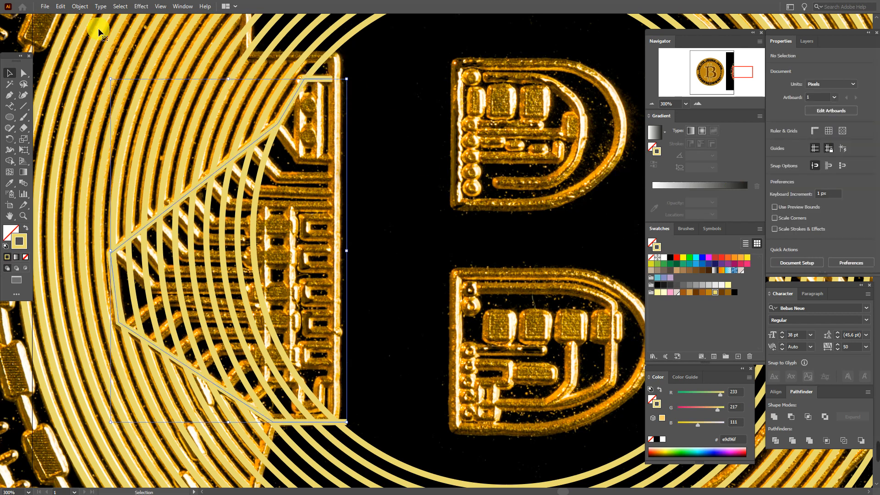
{"action": "left_click", "coordinate": [80, 6]}
{"action": "left_click", "coordinate": [143, 113]}
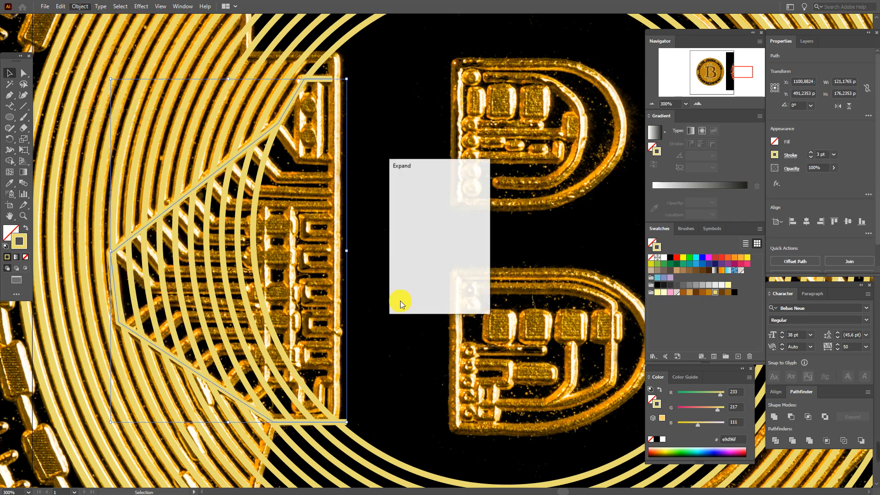
{"action": "left_click", "coordinate": [428, 297]}
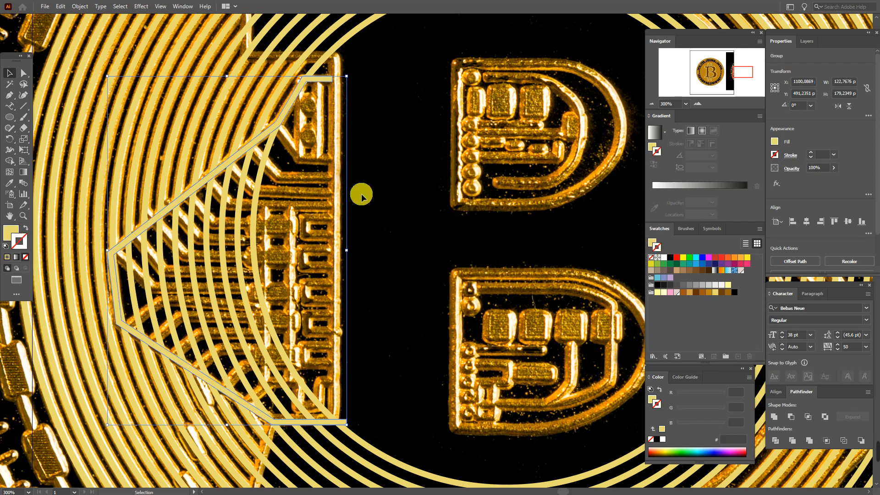
Step: Select the expanded outline together with the concentric rings and split their overlaps with the Pathfinder Divide operation
{"action": "left_click_drag", "start_coordinate": [386, 112], "coordinate": [115, 374]}
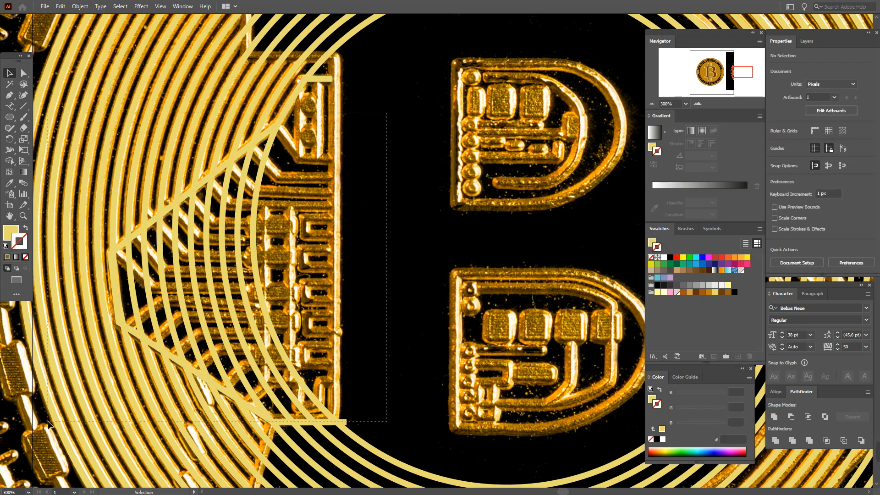
{"action": "left_click_drag", "start_coordinate": [123, 336], "coordinate": [119, 328]}
{"action": "left_click_drag", "start_coordinate": [119, 327], "coordinate": [119, 326]}
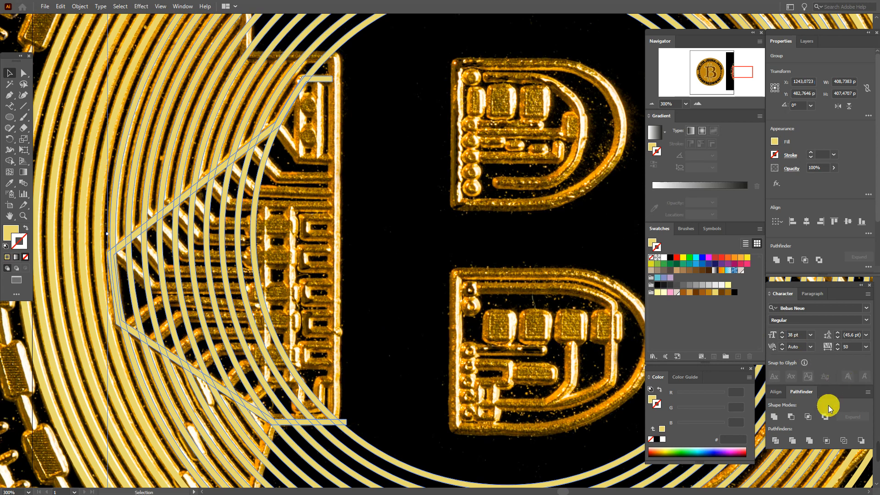
{"action": "left_click", "coordinate": [810, 440]}
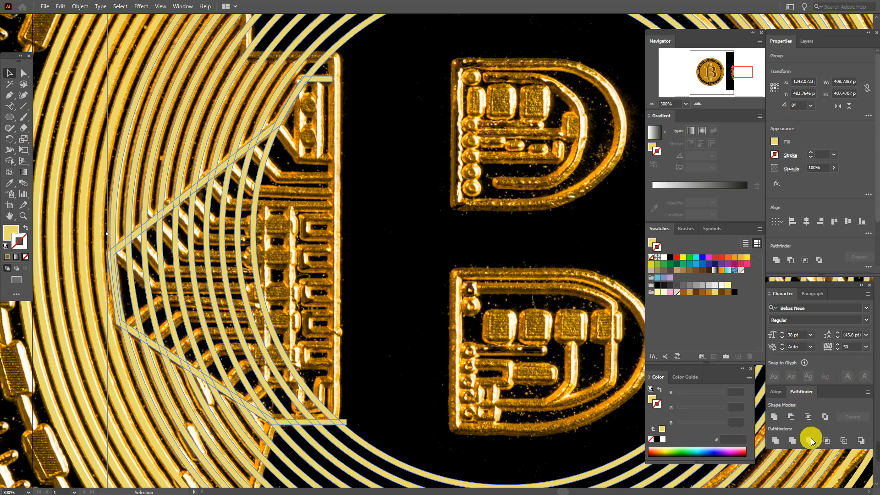
{"action": "left_click", "coordinate": [777, 442]}
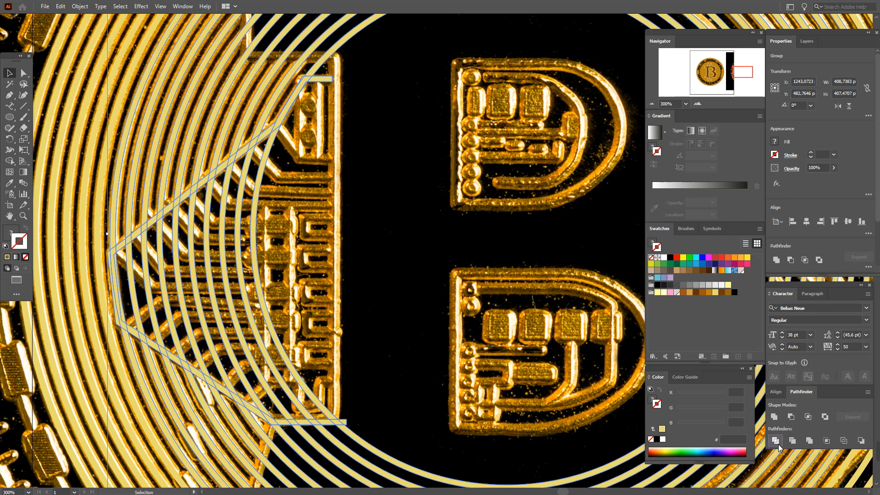
Step: Ungroup the divided artwork and delete the ring segments inside the circuit area
{"action": "right_click", "coordinate": [236, 245]}
{"action": "left_click", "coordinate": [281, 334]}
{"action": "left_click", "coordinate": [285, 259]}
{"action": "left_click_drag", "start_coordinate": [303, 269], "coordinate": [132, 293]}
{"action": "left_click", "coordinate": [251, 296]}
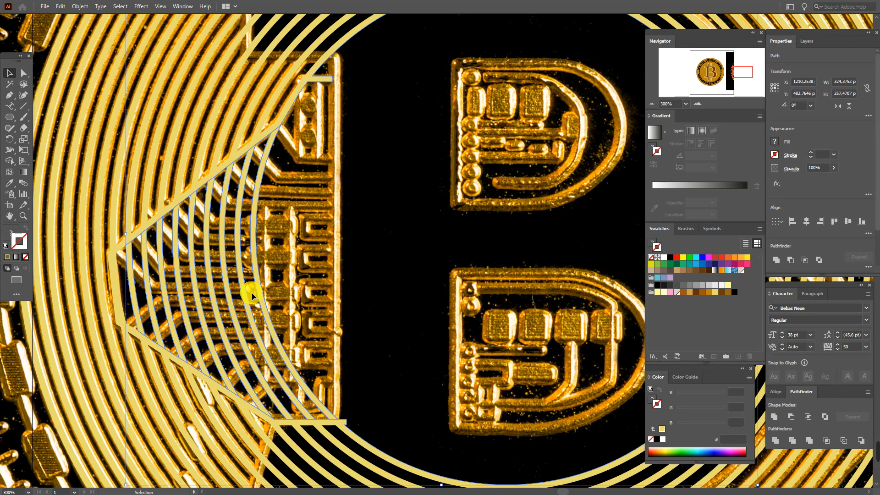
{"action": "key", "text": "Delete"}
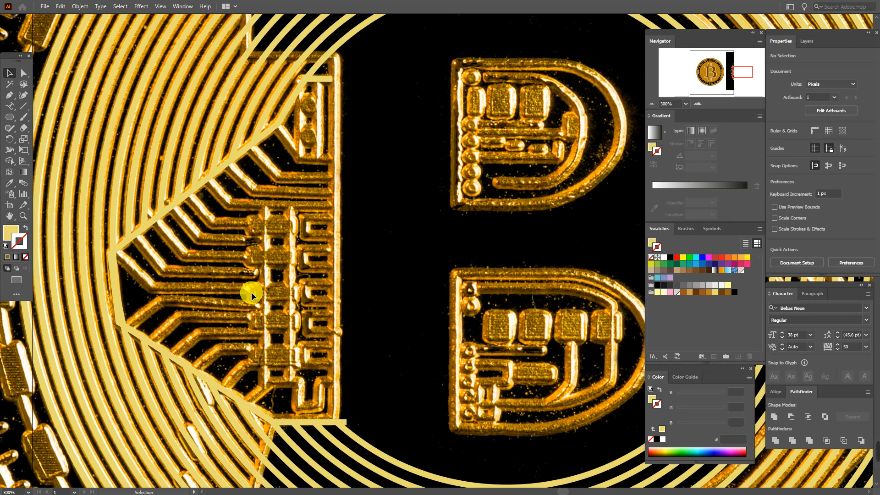
{"action": "left_click", "coordinate": [226, 172]}
{"action": "left_click", "coordinate": [254, 171]}
Step: Draw an unfilled vertical Pen line about 41 px long down from the outline's upper end, with a 3 pt light gold stroke
{"action": "left_click", "coordinate": [9, 95]}
{"action": "left_click", "coordinate": [319, 79]}
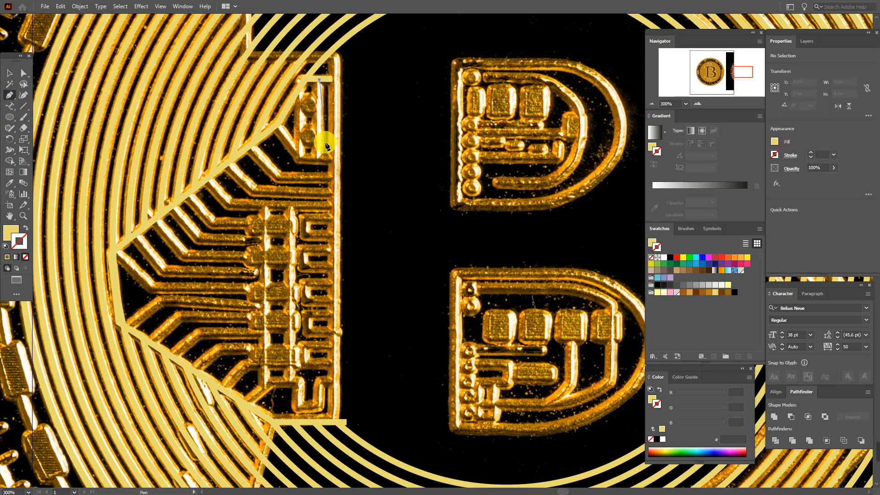
{"action": "left_click", "coordinate": [319, 159]}
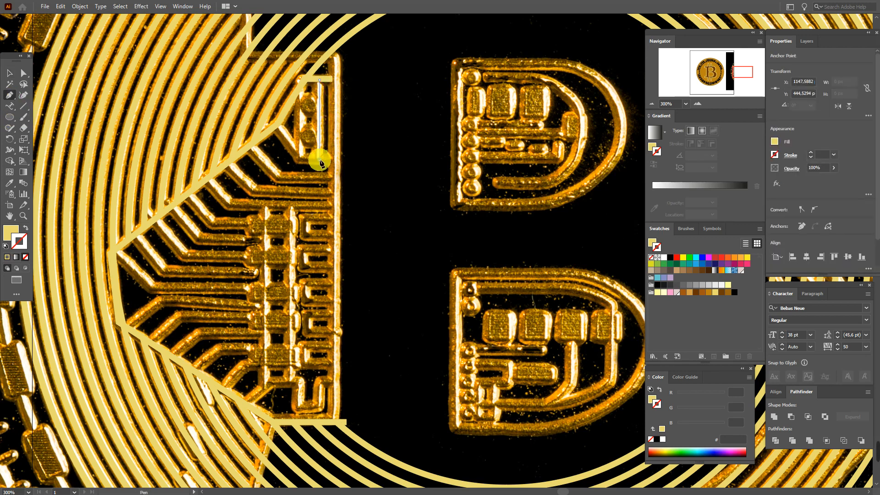
{"action": "left_click", "coordinate": [26, 227]}
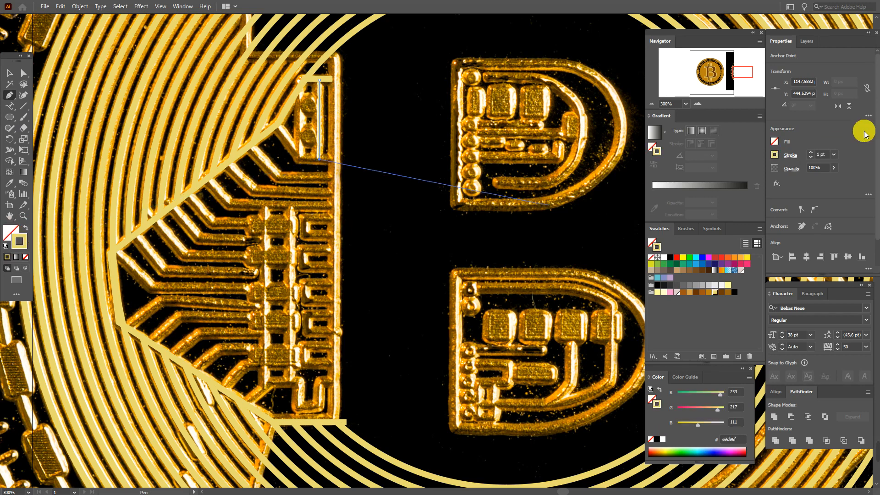
{"action": "double_click", "coordinate": [820, 156]}
{"action": "type", "text": "3"}
{"action": "key", "text": "Return"}
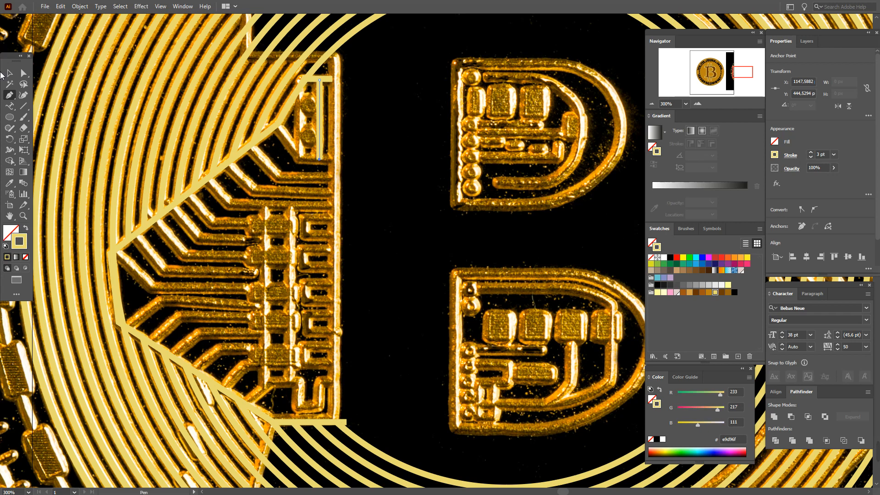
{"action": "left_click", "coordinate": [6, 76]}
{"action": "left_click", "coordinate": [373, 113]}
Step: Draw a second vertical 3 pt line about 40 px long, parallel to the first on its left side, and nudge it 1 px left
{"action": "left_click", "coordinate": [7, 97]}
{"action": "left_click", "coordinate": [303, 82]}
{"action": "left_click", "coordinate": [302, 82]}
{"action": "left_click", "coordinate": [301, 160]}
{"action": "left_click", "coordinate": [9, 73]}
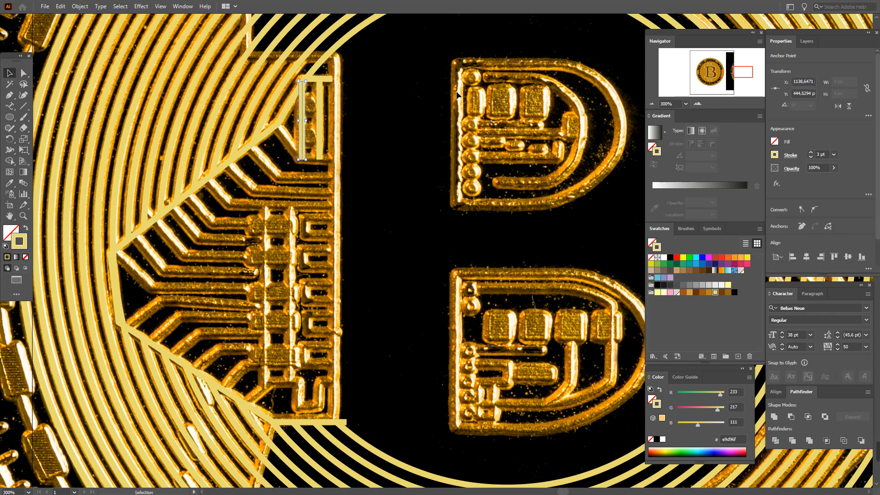
{"action": "key", "text": "Left"}
{"action": "left_click", "coordinate": [411, 100]}
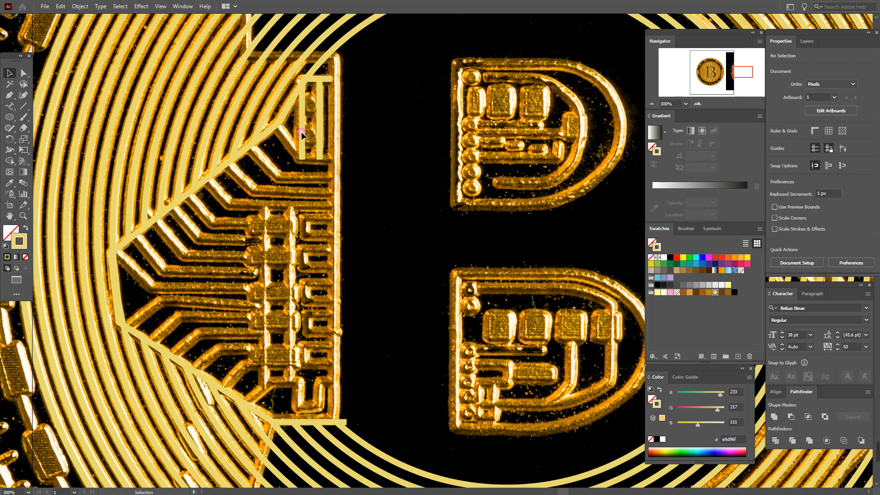
{"action": "left_click", "coordinate": [304, 137]}
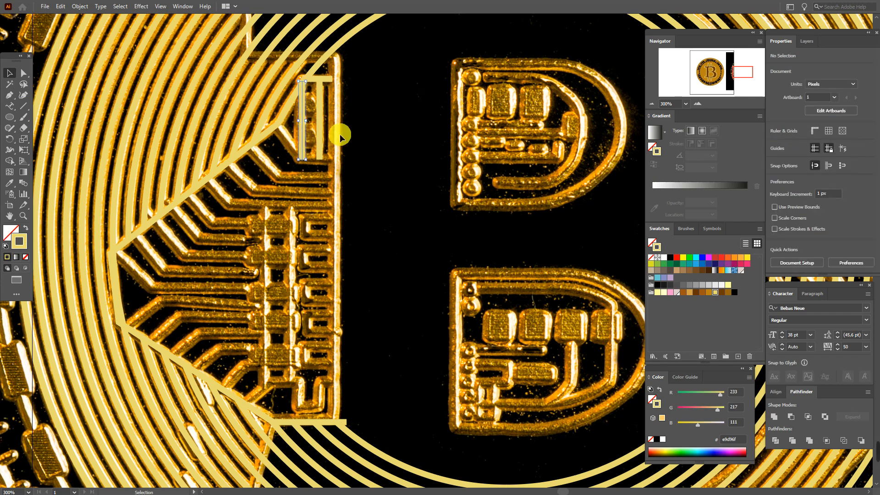
{"action": "left_click", "coordinate": [386, 134]}
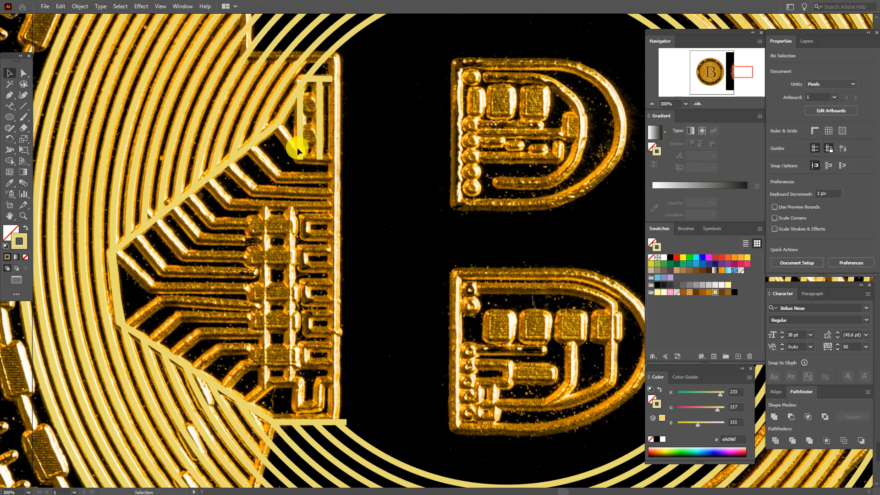
Step: Draw two rounded rectangles, each about 14 by 14 px, stacked over the two vertical lines to match the reference pads
{"action": "left_click_drag", "start_coordinate": [9, 117], "coordinate": [37, 127]}
{"action": "left_click_drag", "start_coordinate": [299, 97], "coordinate": [326, 123]}
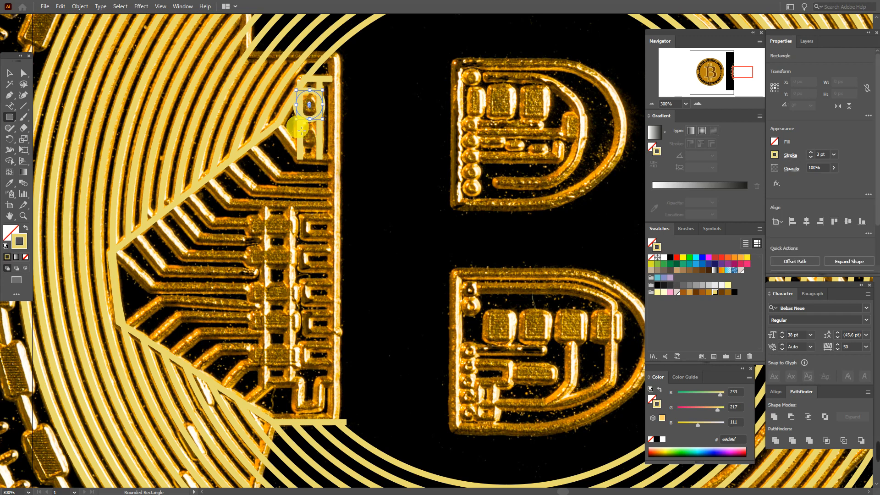
{"action": "key", "text": "ctrl+z"}
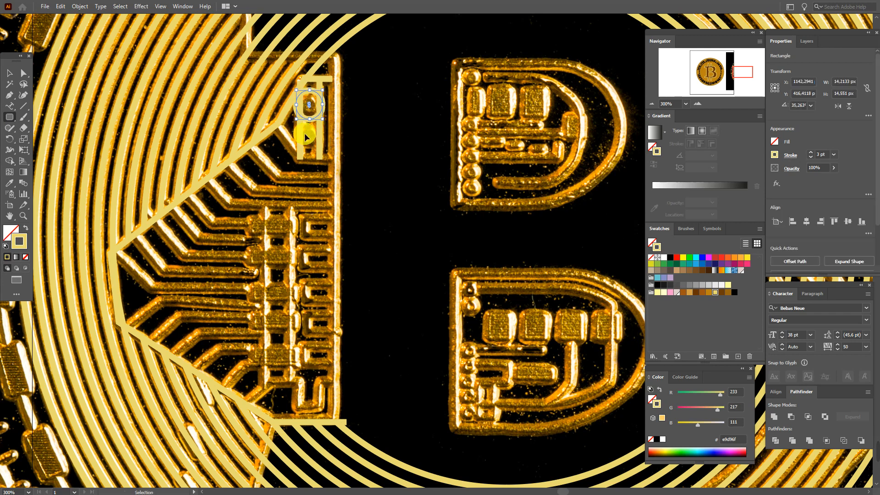
{"action": "left_click_drag", "start_coordinate": [296, 125], "coordinate": [326, 157]}
Step: Give both rounded rectangles a solid light gold fill and no stroke
{"action": "left_click", "coordinate": [9, 73]}
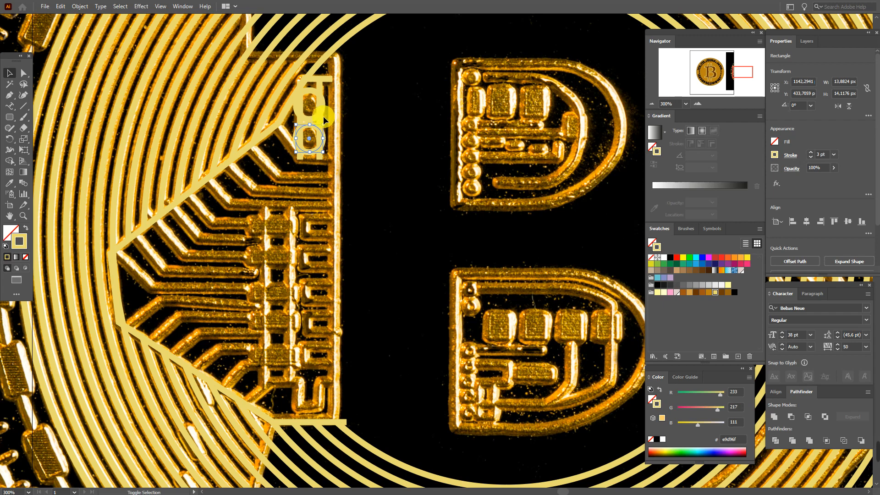
{"action": "left_click", "coordinate": [319, 114], "text": "shift"}
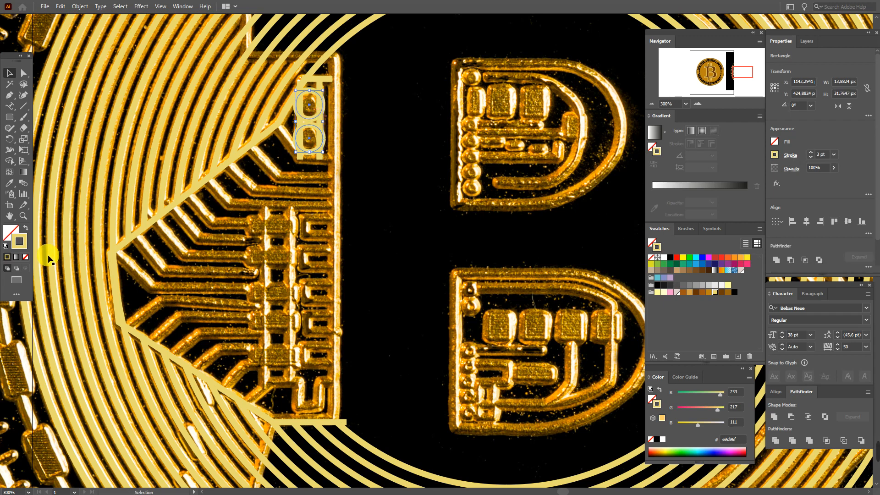
{"action": "left_click", "coordinate": [26, 228]}
{"action": "left_click", "coordinate": [393, 174]}
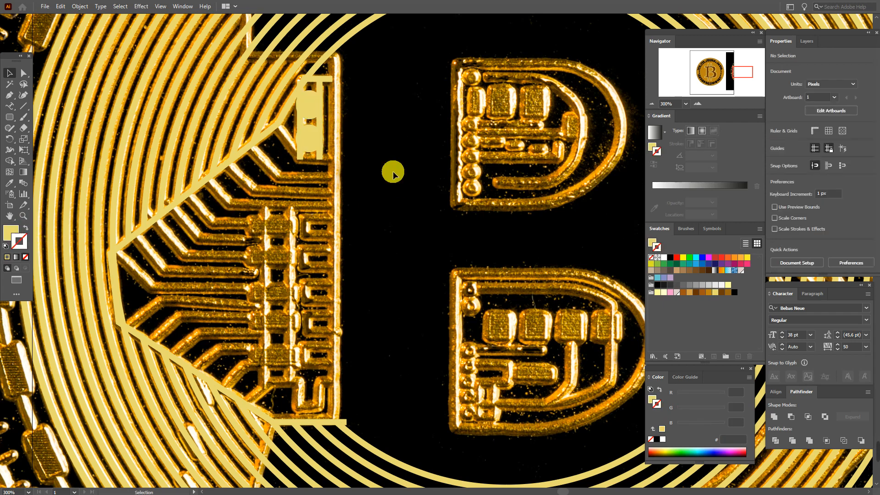
{"action": "left_click", "coordinate": [9, 95]}
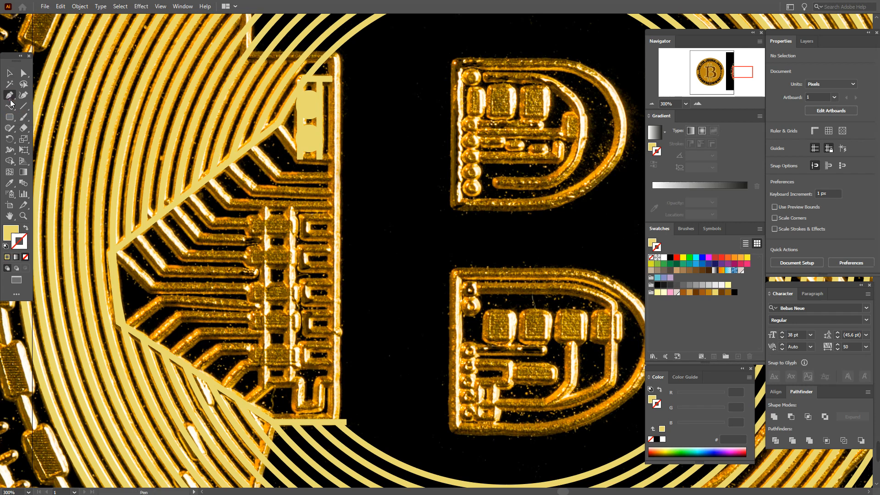
{"action": "left_click", "coordinate": [274, 125]}
{"action": "left_click", "coordinate": [300, 159]}
{"action": "key", "text": "shift+x"}
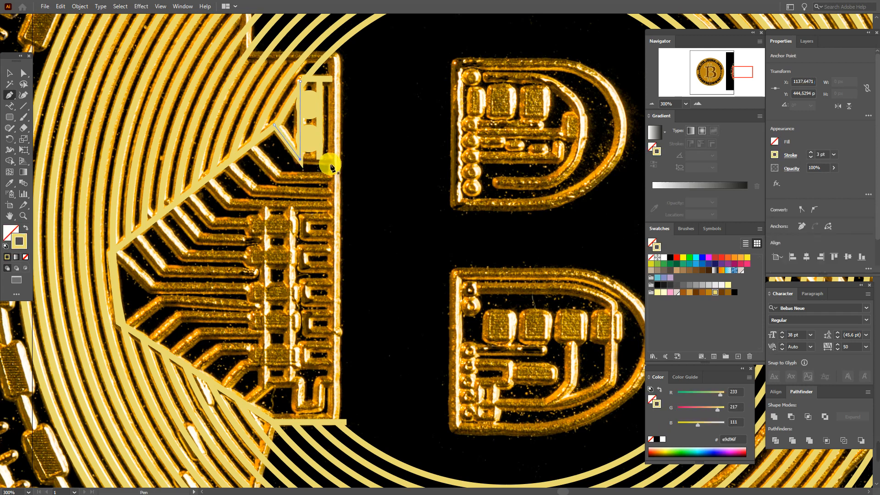
{"action": "key", "text": "ctrl+z"}
{"action": "key", "text": "ctrl+z"}
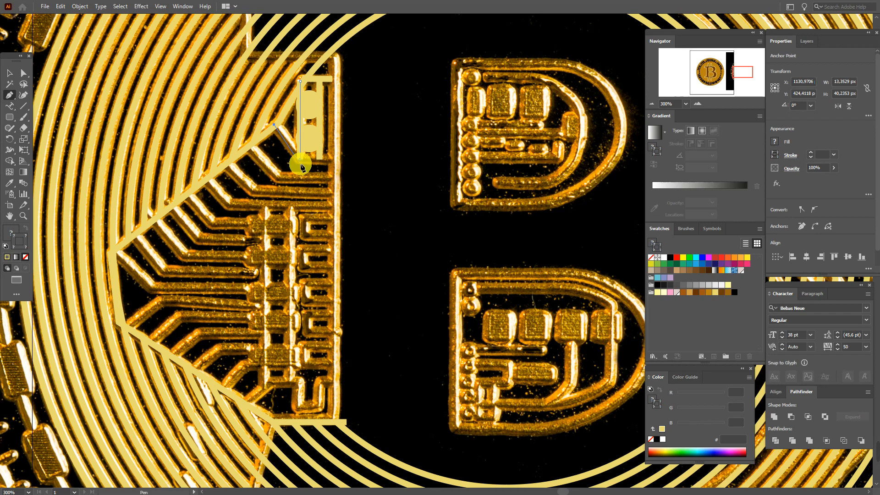
{"action": "left_click", "coordinate": [9, 74]}
{"action": "left_click", "coordinate": [374, 111]}
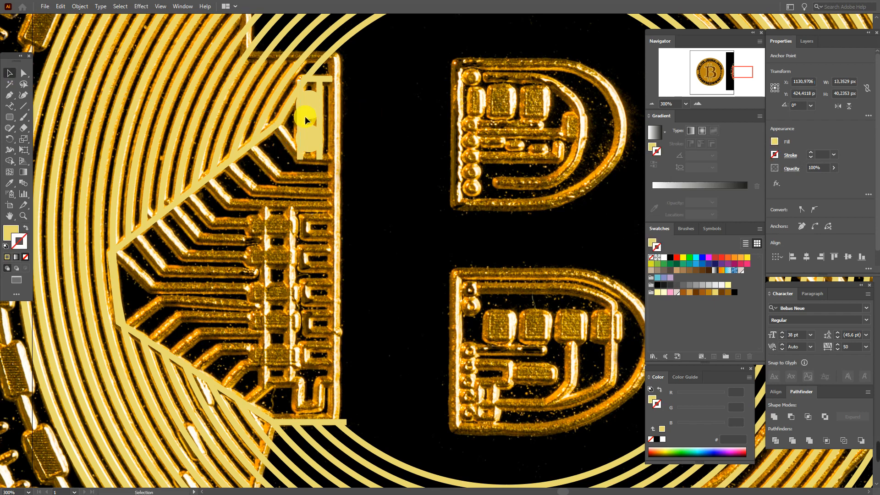
Step: Select only the two vertical lines behind the rounded pads and expand their strokes into filled shapes
{"action": "left_click", "coordinate": [303, 121]}
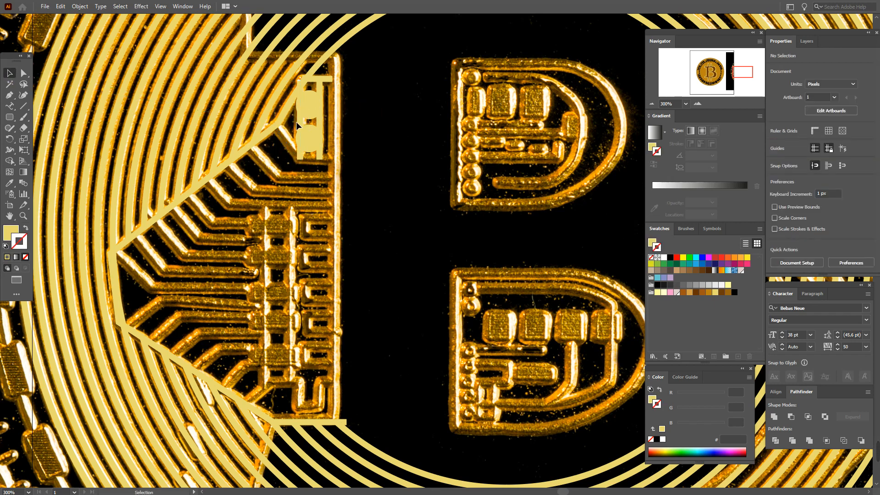
{"action": "left_click_drag", "start_coordinate": [351, 119], "coordinate": [301, 123]}
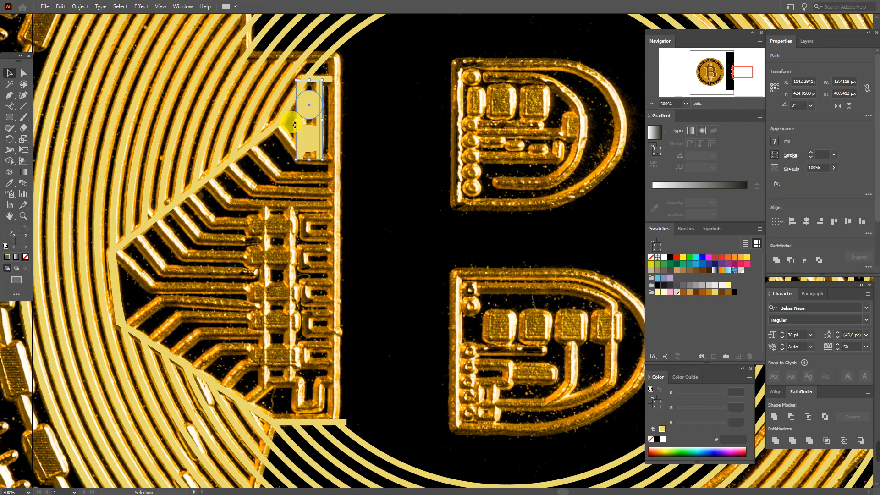
{"action": "left_click", "coordinate": [310, 110]}
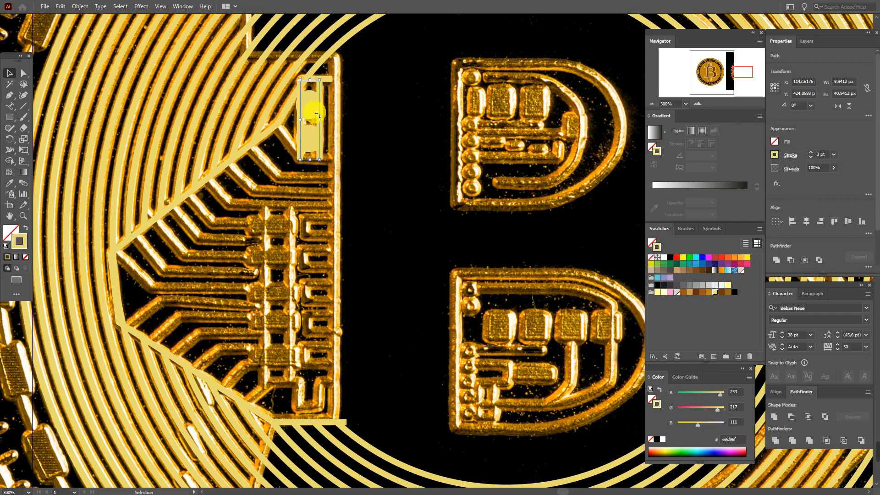
{"action": "left_click", "coordinate": [79, 6]}
{"action": "left_click", "coordinate": [126, 115]}
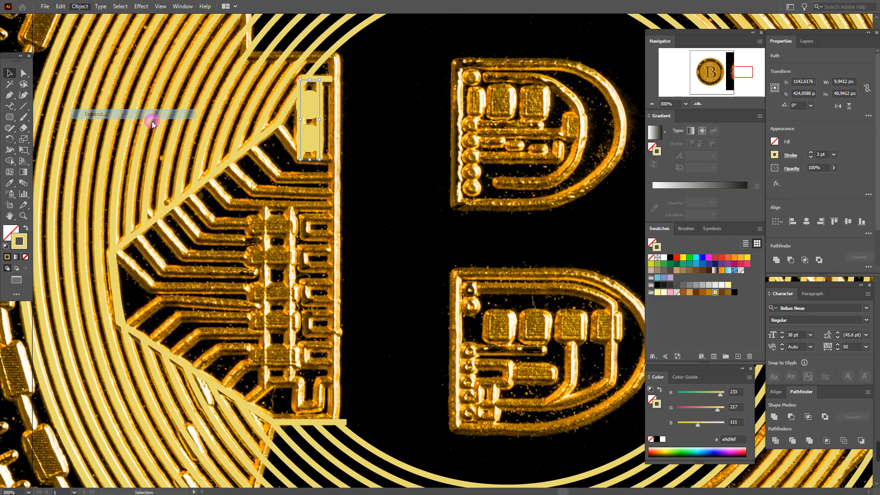
{"action": "left_click", "coordinate": [418, 294]}
{"action": "left_click", "coordinate": [334, 191]}
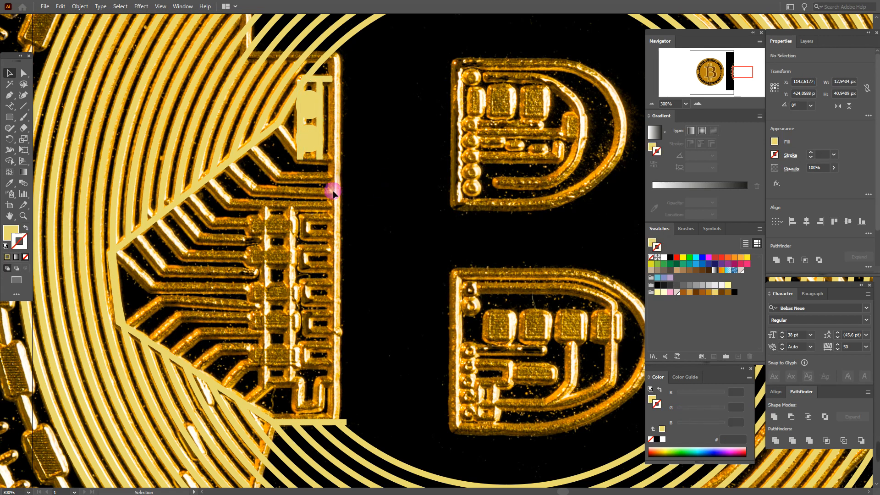
Step: Draw an open path from the slanted outline diagonally down below the gold pads, then horizontally to the vertical border
{"action": "left_click", "coordinate": [8, 94]}
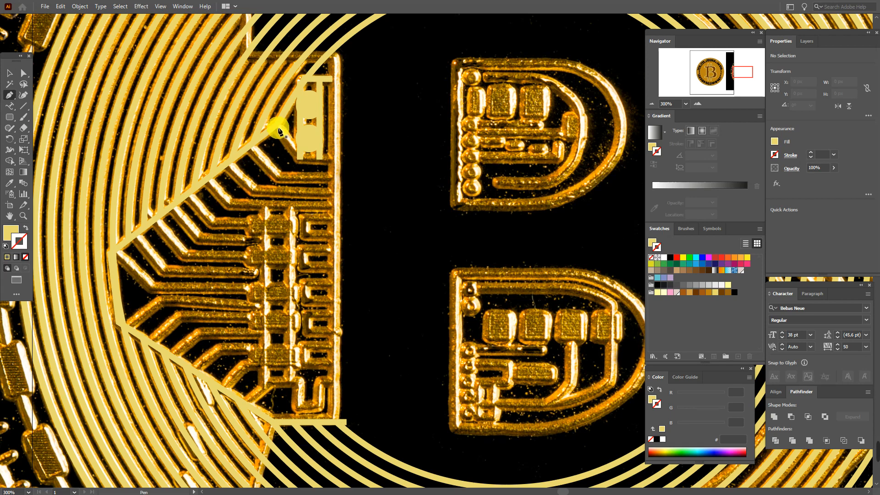
{"action": "left_click", "coordinate": [276, 124]}
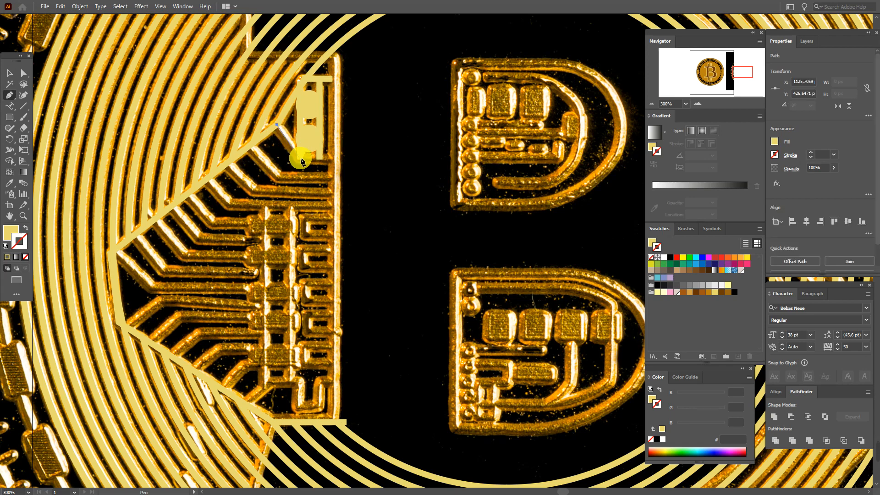
{"action": "left_click", "coordinate": [300, 157]}
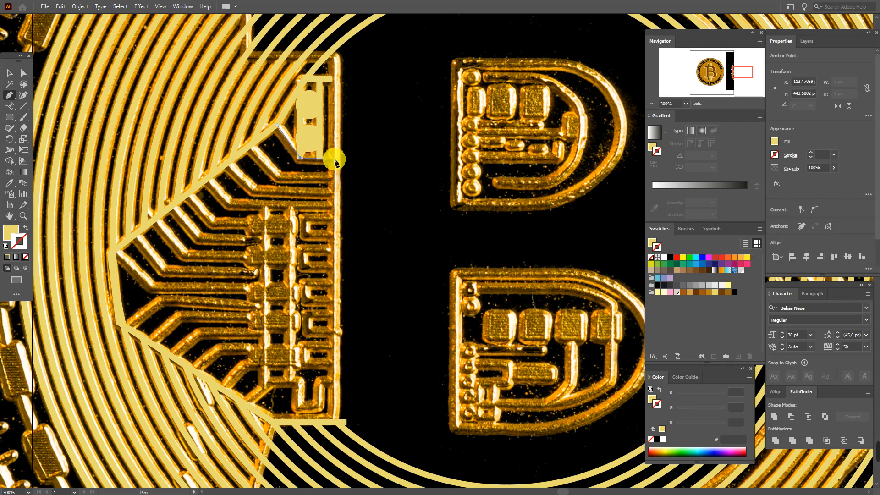
{"action": "left_click", "coordinate": [334, 157]}
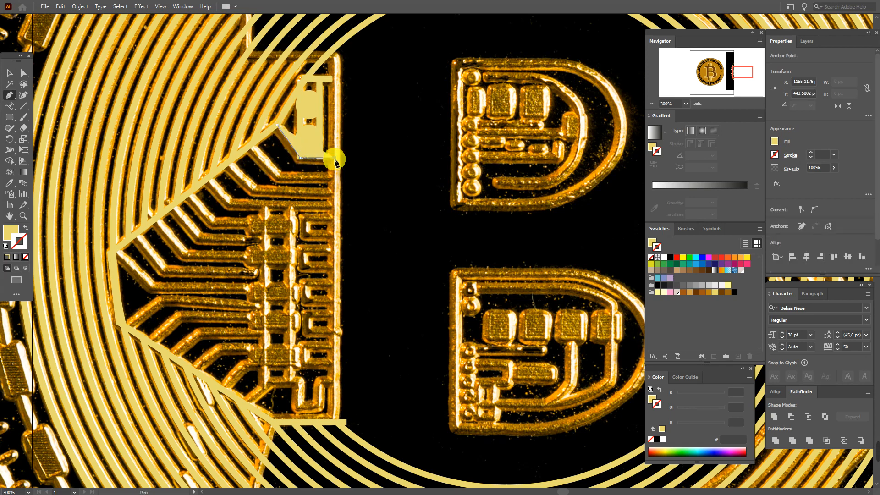
Step: Give the new angled path no fill and a 3 pt light gold stroke, and deselect it
{"action": "left_click", "coordinate": [29, 232]}
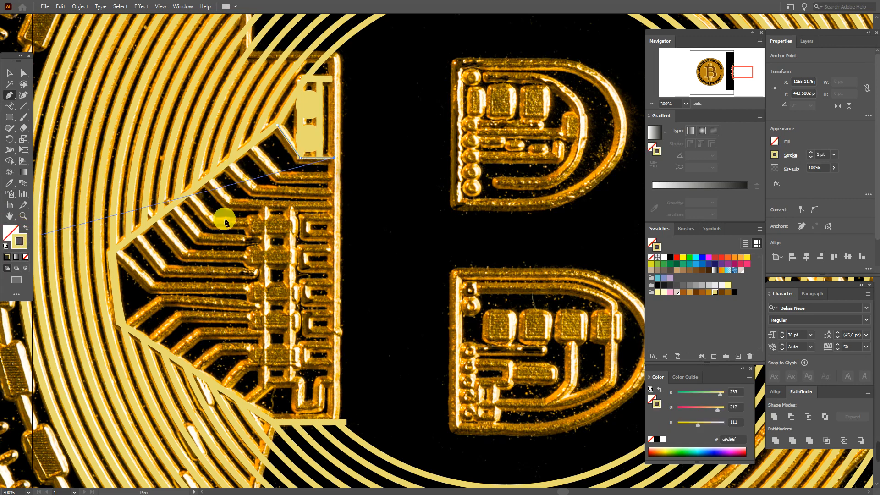
{"action": "double_click", "coordinate": [820, 156]}
{"action": "type", "text": "3"}
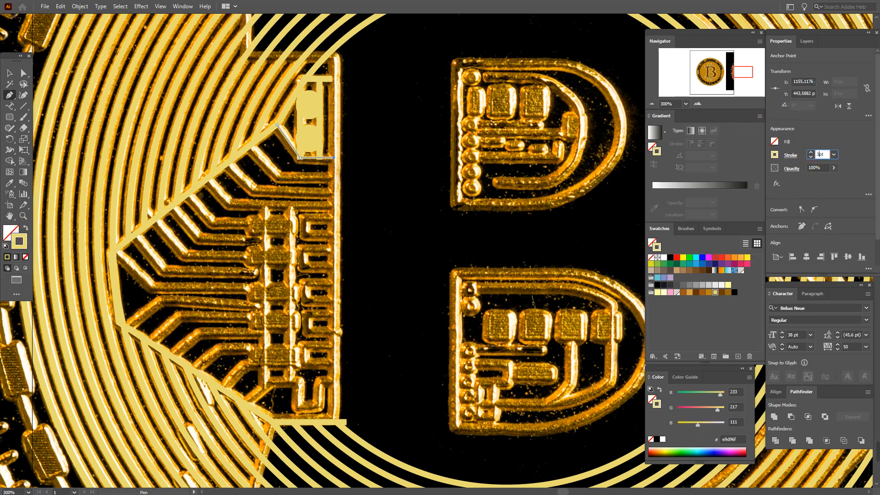
{"action": "key", "text": "Return"}
{"action": "left_click", "coordinate": [9, 73]}
{"action": "left_click", "coordinate": [427, 170]}
Step: Draw three more angled 3 pt circuit traces below the first, each descending from the slanted outline and running horizontally to the vertical border
{"action": "left_click", "coordinate": [10, 95]}
{"action": "left_click", "coordinate": [255, 165]}
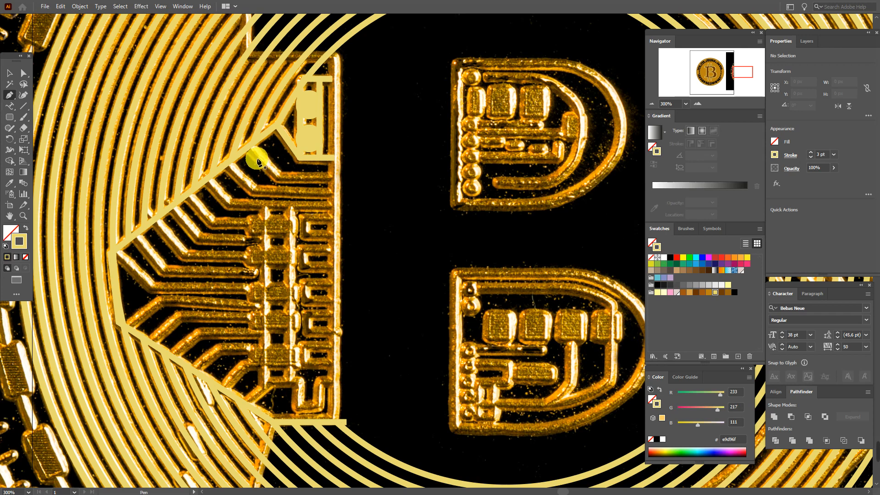
{"action": "left_click", "coordinate": [338, 176]}
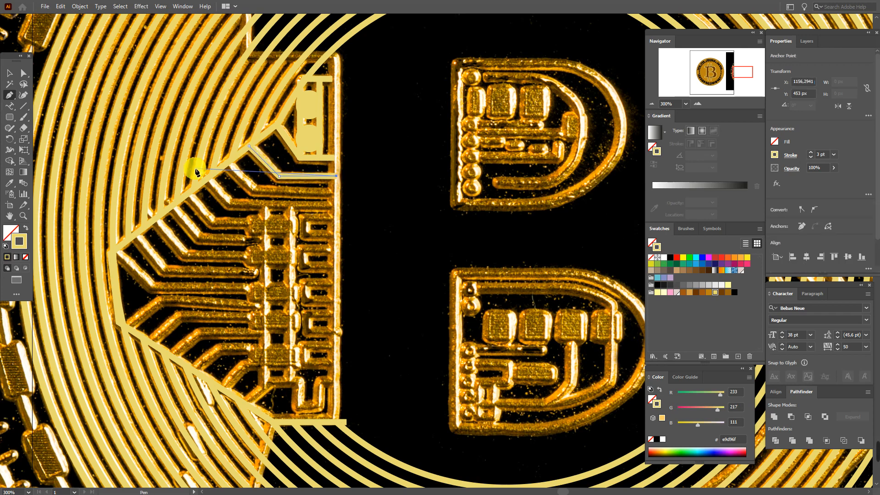
{"action": "left_click", "coordinate": [227, 164]}
{"action": "left_click", "coordinate": [254, 191]}
{"action": "left_click", "coordinate": [338, 190]}
{"action": "left_click", "coordinate": [207, 179]}
{"action": "left_click", "coordinate": [231, 203]}
{"action": "left_click", "coordinate": [338, 202]}
{"action": "key", "text": "Escape"}
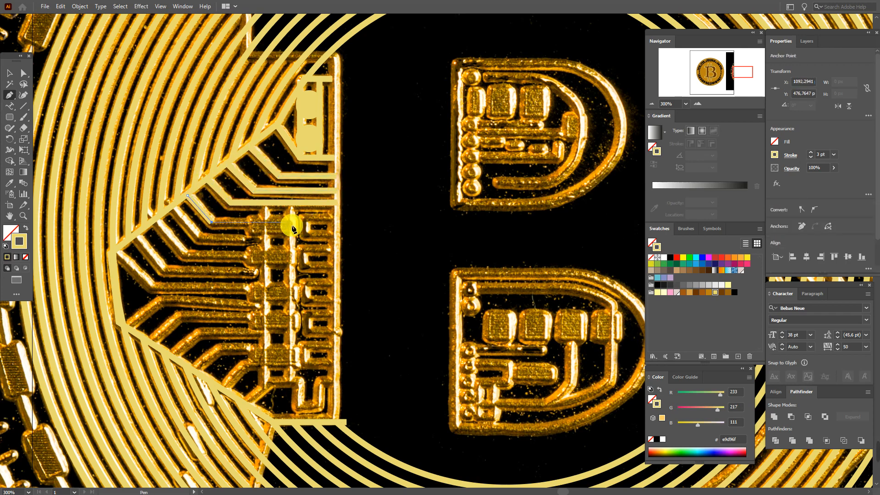
Step: Trace the fifth and sixth angled circuit lines across the upper row of reference pads to the vertical border
{"action": "key", "text": "v"}
{"action": "left_click", "coordinate": [12, 102]}
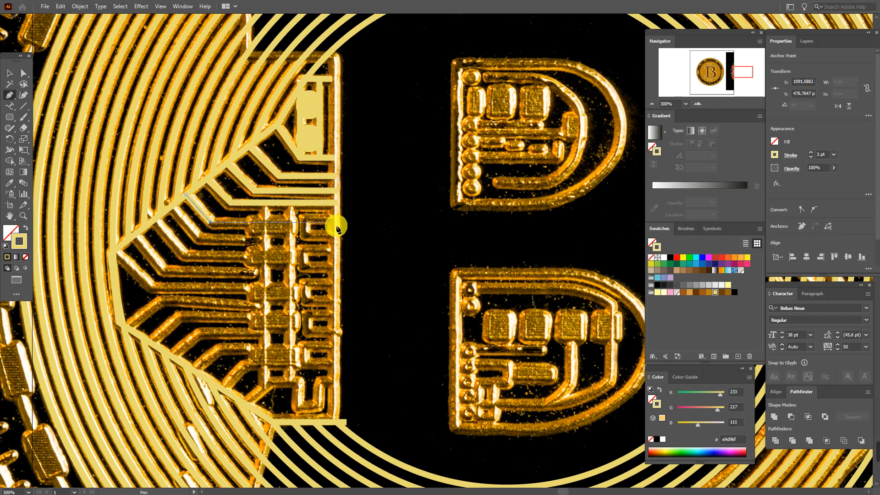
{"action": "left_click", "coordinate": [170, 207]}
{"action": "left_click", "coordinate": [199, 240]}
{"action": "left_click", "coordinate": [337, 240], "text": "shift"}
{"action": "key", "text": "Escape"}
Step: Trace the seventh and eighth angled circuit lines from the lower part of the slanted outline to the vertical border
{"action": "left_click", "coordinate": [155, 219]}
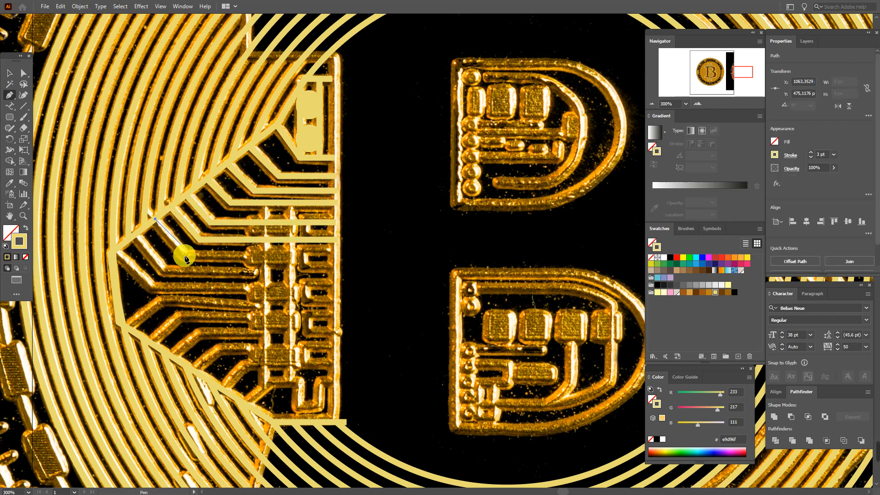
{"action": "left_click", "coordinate": [189, 258]}
{"action": "left_click", "coordinate": [337, 258], "text": "shift"}
{"action": "key", "text": "v"}
{"action": "left_click", "coordinate": [10, 97]}
{"action": "left_click", "coordinate": [135, 233]}
{"action": "left_click", "coordinate": [166, 273]}
{"action": "left_click", "coordinate": [338, 274], "text": "shift"}
{"action": "key", "text": "v"}
Step: Draw the ninth angled circuit trace, starting at the corner where the slanted outline meets the steep outer edge
{"action": "left_click", "coordinate": [10, 97]}
{"action": "left_click", "coordinate": [114, 248]}
{"action": "left_click", "coordinate": [156, 289]}
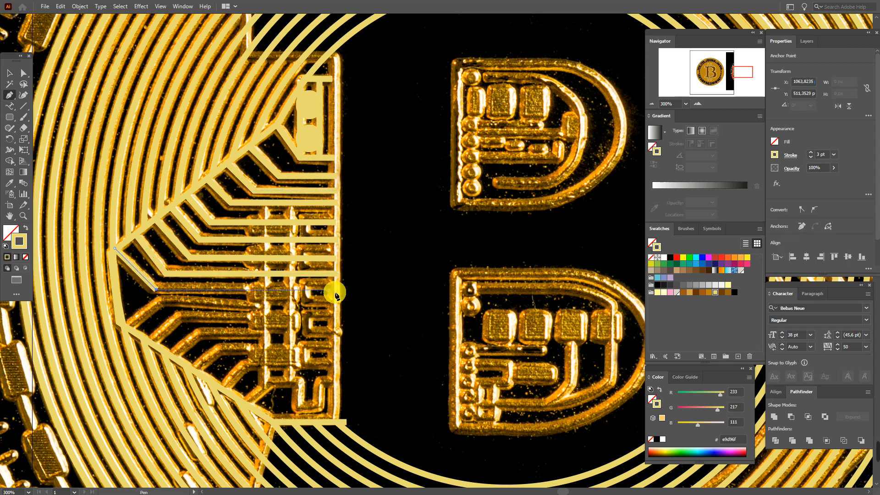
Step: Finish the circuit line from the outline's leftmost corner to the vertical bar and adjust its anchor points
{"action": "left_click", "coordinate": [335, 290], "text": "shift"}
{"action": "left_click", "coordinate": [24, 75]}
{"action": "left_click_drag", "start_coordinate": [135, 233], "coordinate": [159, 218]}
{"action": "left_click", "coordinate": [160, 223]}
{"action": "left_click", "coordinate": [303, 255]}
{"action": "left_click_drag", "start_coordinate": [303, 255], "coordinate": [289, 199]}
Step: Trace the next two bent circuit lines below the leftmost corner with the Pen tool, ending both at the vertical bar
{"action": "left_click", "coordinate": [10, 97]}
{"action": "left_click", "coordinate": [113, 272]}
{"action": "left_click", "coordinate": [148, 247]}
{"action": "left_click", "coordinate": [323, 259]}
{"action": "key", "text": "v"}
{"action": "left_click", "coordinate": [10, 97]}
{"action": "left_click", "coordinate": [134, 285]}
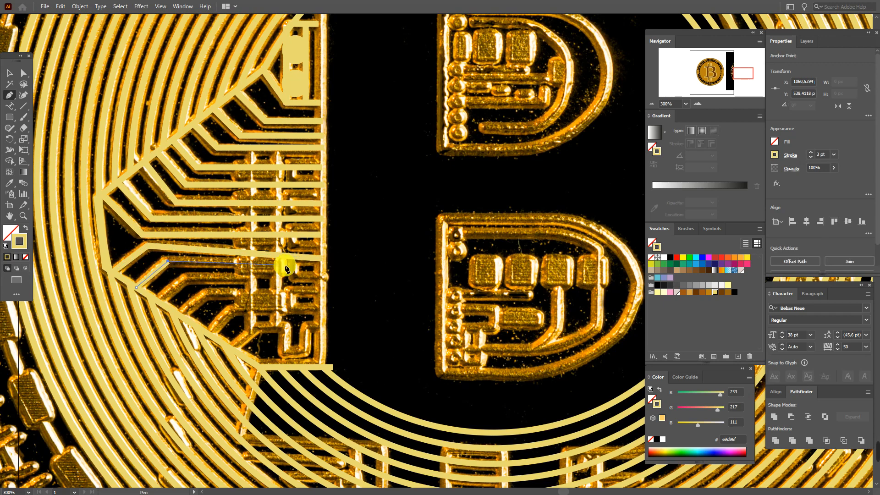
{"action": "left_click", "coordinate": [323, 285]}
Step: Trace two more bent circuit lines further down the lower diagonal edge, ending both at the vertical bar
{"action": "left_click", "coordinate": [179, 315]}
{"action": "left_click", "coordinate": [209, 294]}
{"action": "left_click", "coordinate": [323, 304]}
{"action": "left_click", "coordinate": [211, 333]}
{"action": "left_click", "coordinate": [240, 309]}
{"action": "left_click", "coordinate": [323, 315]}
Step: Trace the lowest bent circuit line down to the base bar and add the two short vertical connectors above it
{"action": "left_click", "coordinate": [230, 349]}
{"action": "left_click", "coordinate": [252, 312]}
{"action": "left_click", "coordinate": [253, 326]}
{"action": "left_click", "coordinate": [275, 326]}
{"action": "left_click", "coordinate": [275, 313]}
{"action": "left_click", "coordinate": [279, 326]}
{"action": "left_click", "coordinate": [287, 326]}
{"action": "left_click", "coordinate": [287, 365]}
{"action": "key", "text": "Escape"}
Step: Trace an L-shaped line from the vertical bar inward and down to the base bar, then deselect it
{"action": "left_click", "coordinate": [304, 324]}
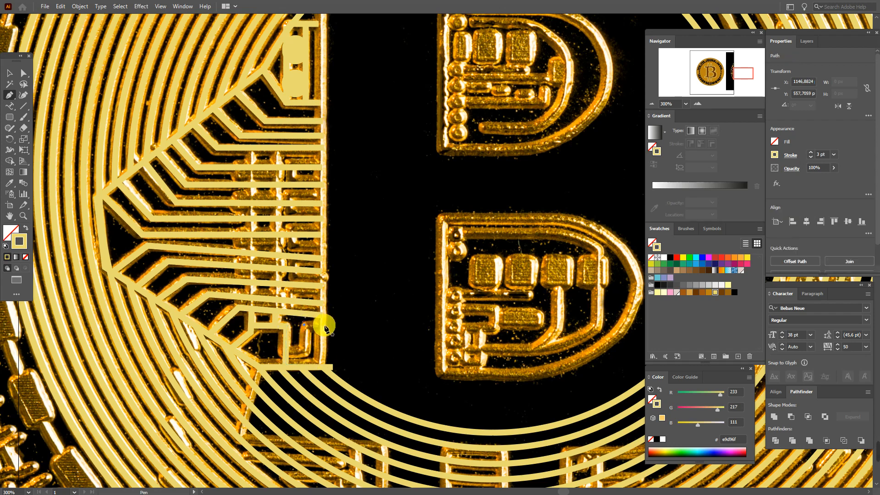
{"action": "key", "text": "ctrl+z"}
{"action": "left_click", "coordinate": [323, 325]}
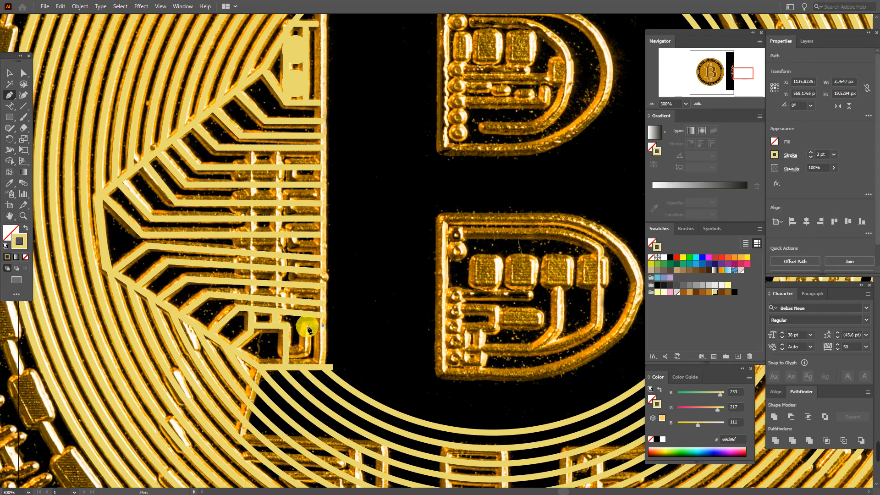
{"action": "left_click", "coordinate": [303, 327]}
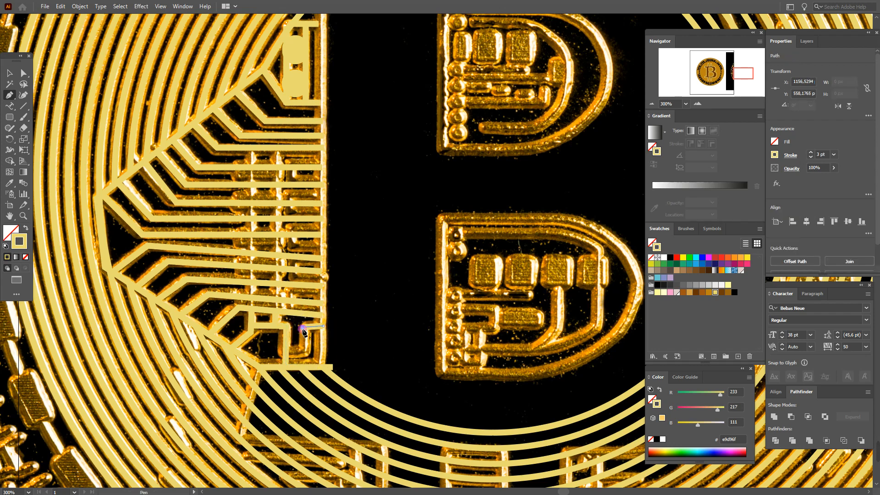
{"action": "left_click", "coordinate": [303, 367]}
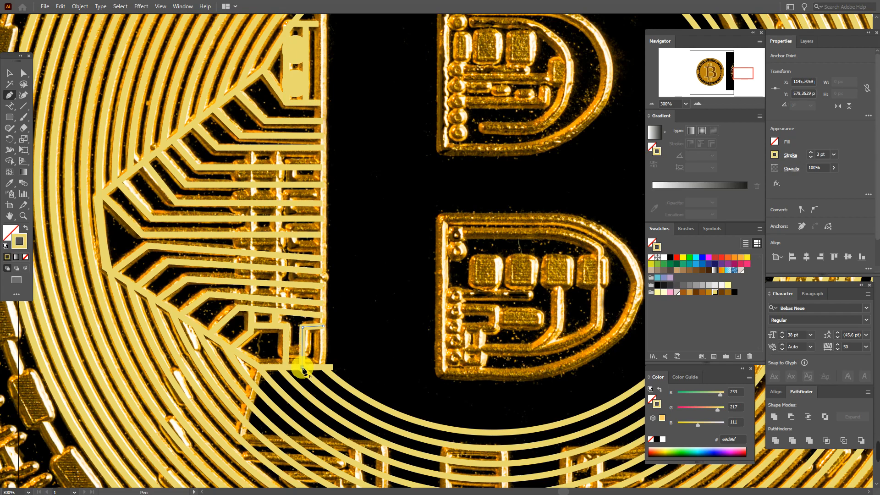
{"action": "left_click", "coordinate": [9, 73]}
{"action": "left_click", "coordinate": [381, 183]}
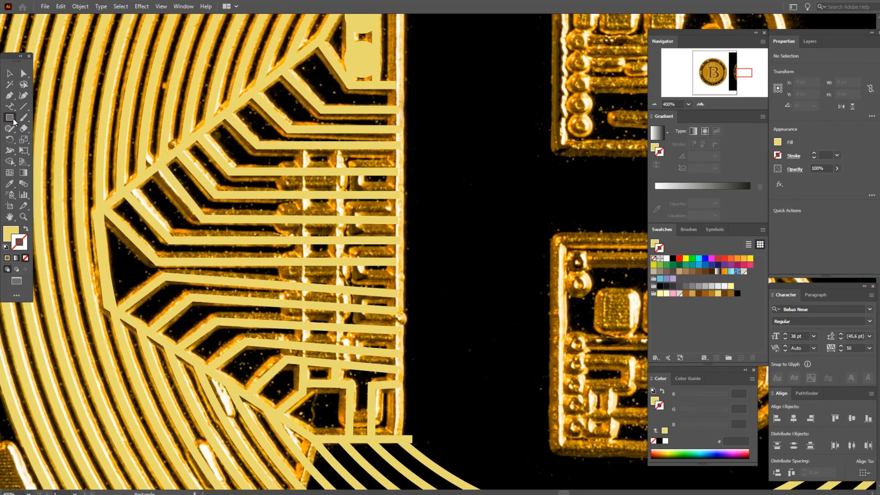
Step: Draw a filled rectangle about 23 × 10 px over the top chip on the circuit lines and round its corners
{"action": "left_click_drag", "start_coordinate": [275, 162], "coordinate": [324, 182]}
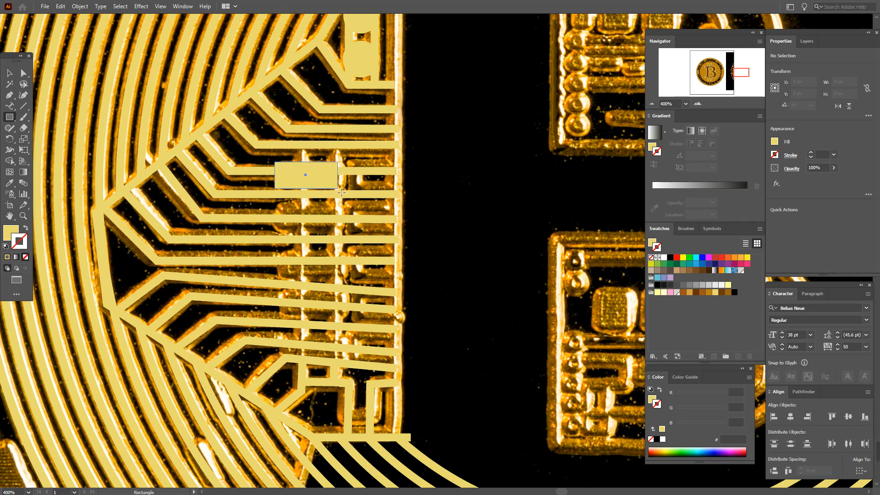
{"action": "left_click", "coordinate": [23, 74]}
{"action": "left_click", "coordinate": [282, 171]}
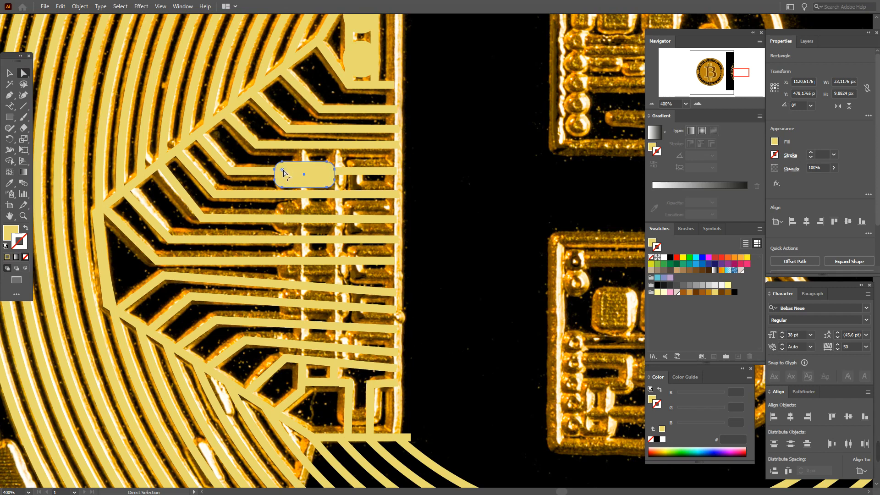
{"action": "left_click", "coordinate": [9, 73]}
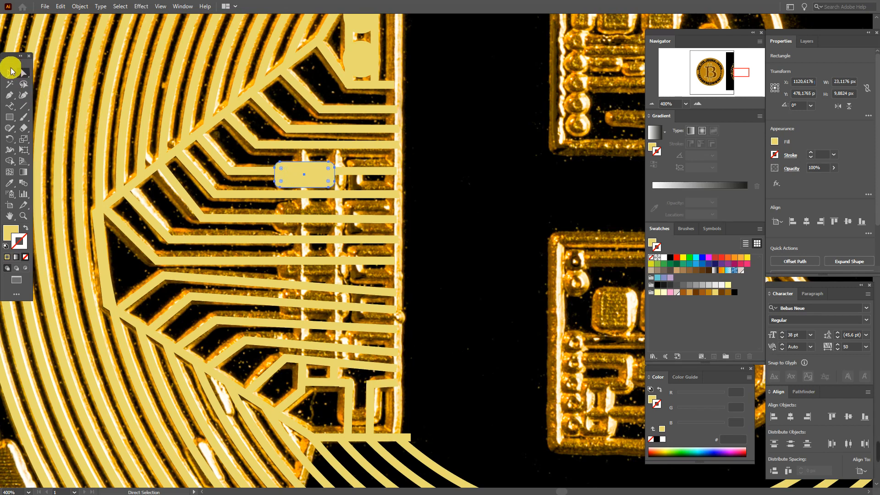
Step: Copy the rounded chip down the column to cover the four chips below it and adjust their positions
{"action": "left_click", "coordinate": [315, 180]}
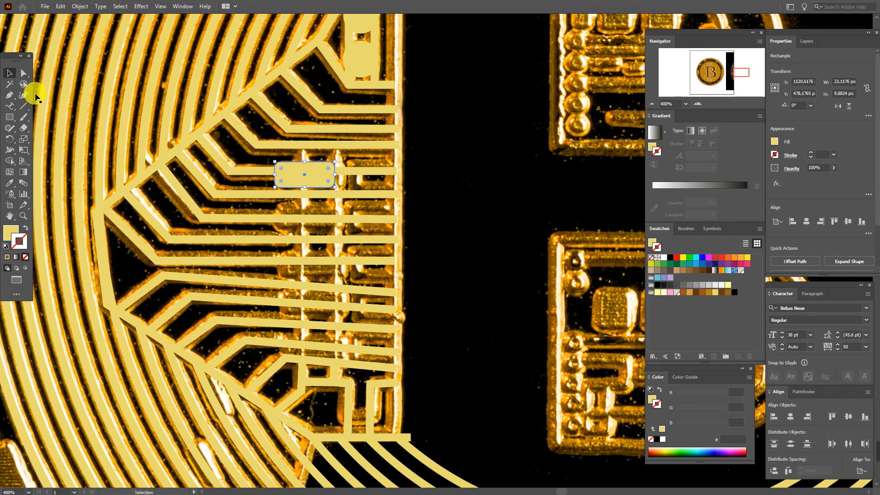
{"action": "left_click_drag", "start_coordinate": [318, 176], "coordinate": [317, 264]}
{"action": "left_click_drag", "start_coordinate": [318, 266], "coordinate": [322, 349]}
{"action": "left_click", "coordinate": [315, 181]}
{"action": "left_click_drag", "start_coordinate": [315, 182], "coordinate": [315, 179]}
{"action": "left_click_drag", "start_coordinate": [315, 219], "coordinate": [315, 218]}
{"action": "left_click", "coordinate": [441, 257]}
Step: Draw a rectangle about 15 px wide over the top pad beside the vertical bar and copy it down the column to make six
{"action": "key", "text": "m"}
{"action": "mouse_move", "coordinate": [349, 160]}
{"action": "left_mouse_down"}
{"action": "mouse_move", "coordinate": [388, 184]}
{"action": "mouse_move", "coordinate": [361, 201]}
{"action": "left_mouse_up"}
{"action": "key", "text": "v"}
{"action": "left_click", "coordinate": [361, 174]}
{"action": "left_click_drag", "start_coordinate": [361, 200], "coordinate": [363, 265]}
{"action": "left_click_drag", "start_coordinate": [363, 265], "coordinate": [374, 328]}
{"action": "left_click", "coordinate": [372, 291], "text": "shift"}
{"action": "left_click", "coordinate": [371, 265], "text": "shift"}
{"action": "left_click", "coordinate": [370, 237], "text": "shift"}
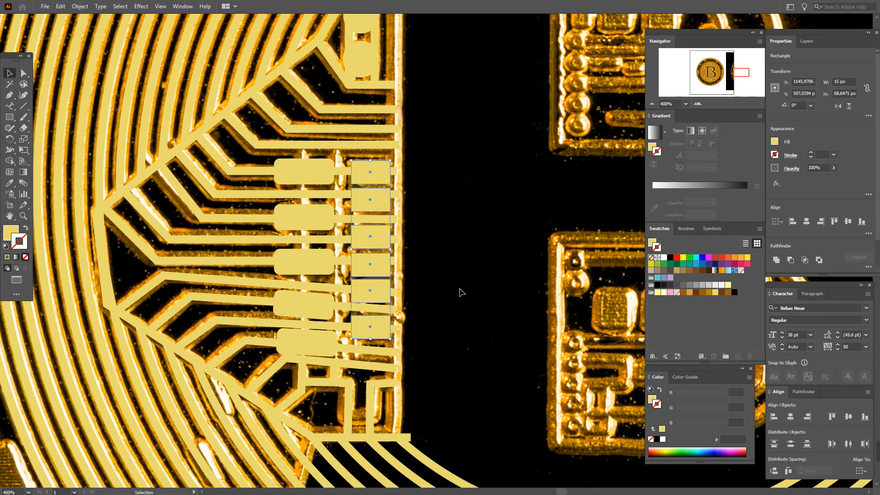
Step: Adjust the end anchor of the small connector that runs down to the base bar so it meets the adjoining line
{"action": "left_click", "coordinate": [342, 384]}
{"action": "left_click", "coordinate": [23, 217]}
{"action": "left_click", "coordinate": [420, 356]}
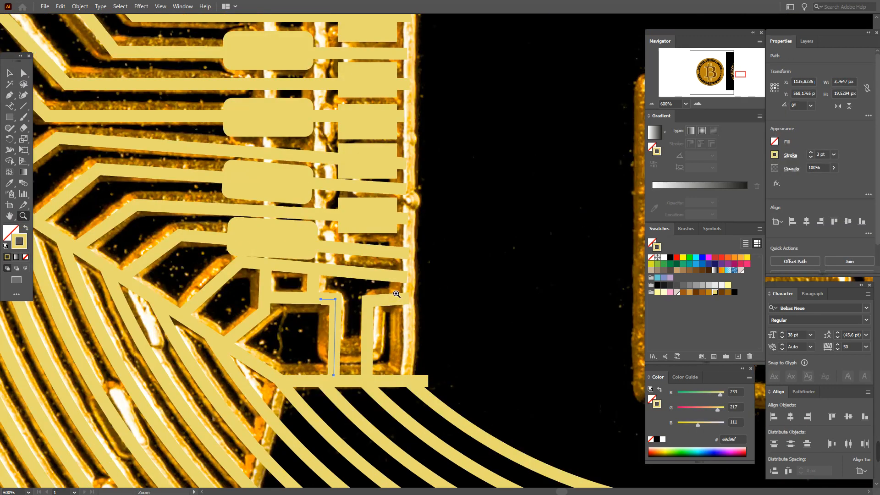
{"action": "left_click", "coordinate": [395, 287]}
{"action": "left_click", "coordinate": [458, 255]}
{"action": "left_click", "coordinate": [23, 74]}
{"action": "left_click_drag", "start_coordinate": [302, 198], "coordinate": [302, 196]}
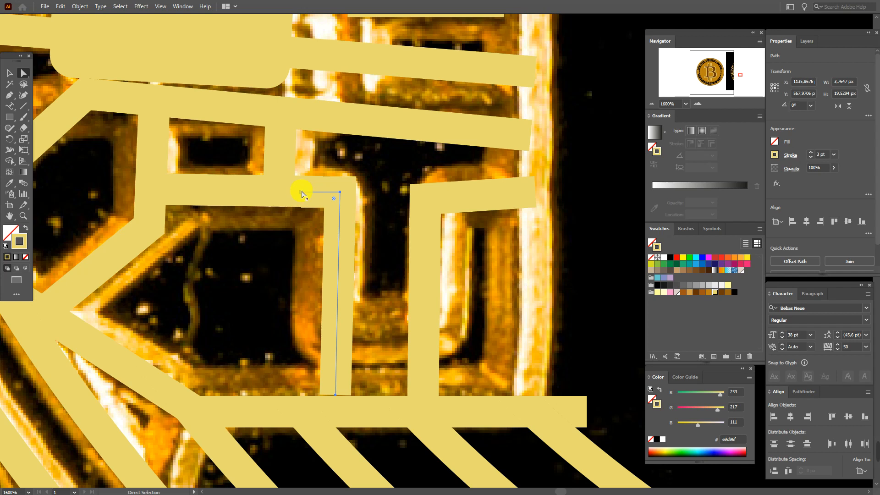
{"action": "left_click", "coordinate": [301, 189]}
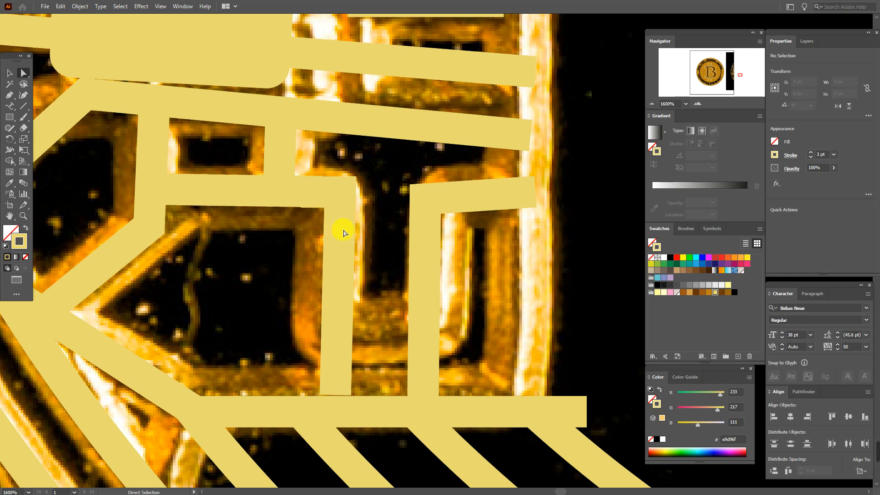
{"action": "left_click", "coordinate": [301, 193]}
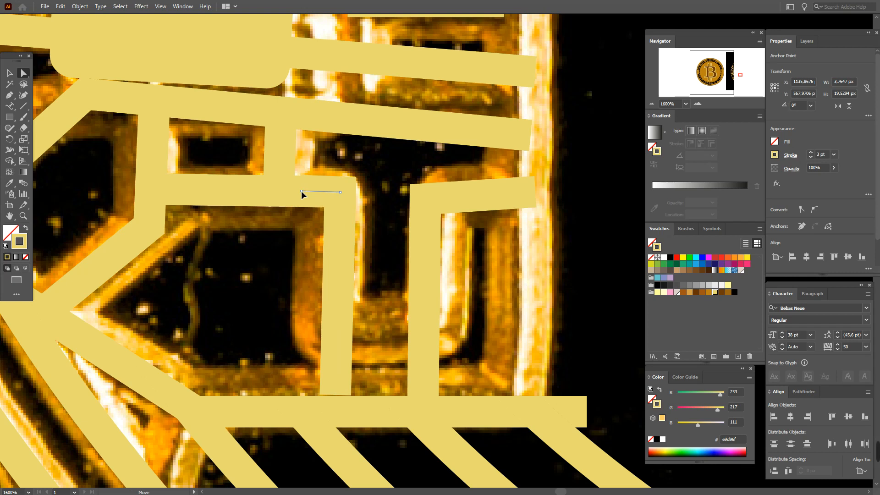
{"action": "left_click", "coordinate": [302, 191]}
{"action": "left_click", "coordinate": [392, 191]}
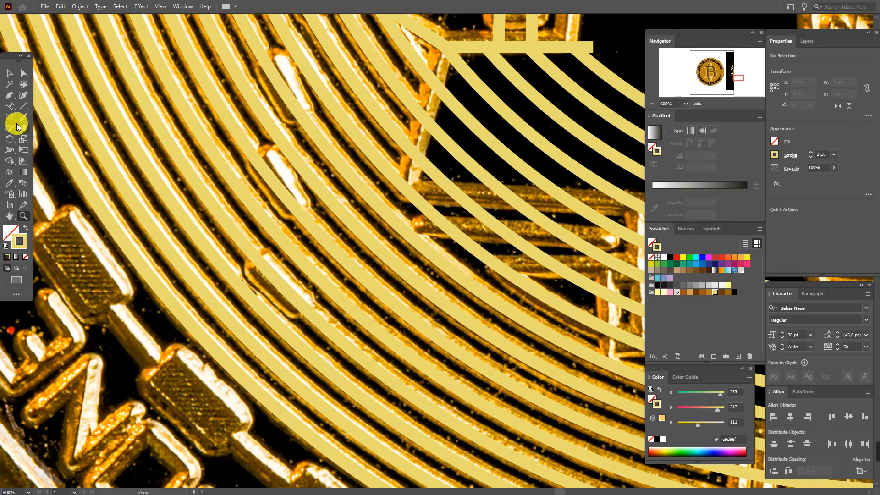
Step: Draw a capsule-shaped rounded rectangle, make it filled without a stroke, and rotate it about 43° onto the lowest slot across the rings
{"action": "left_click", "coordinate": [10, 118]}
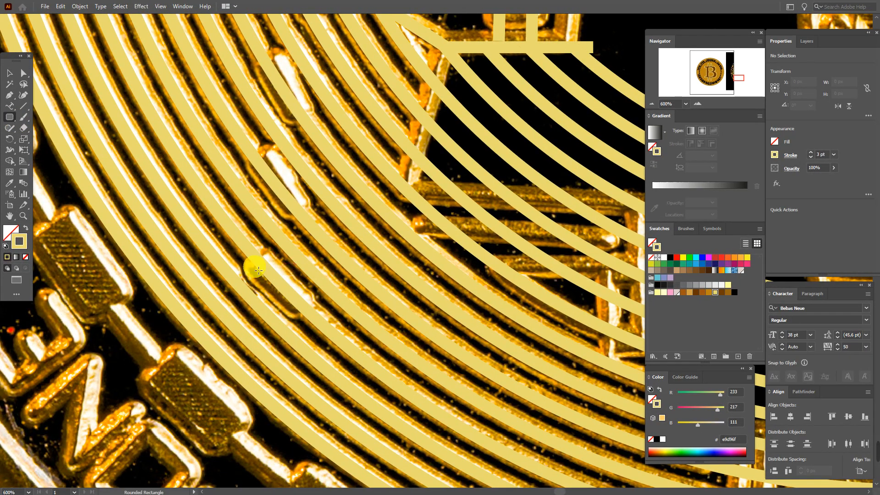
{"action": "left_click_drag", "start_coordinate": [219, 260], "coordinate": [253, 354]}
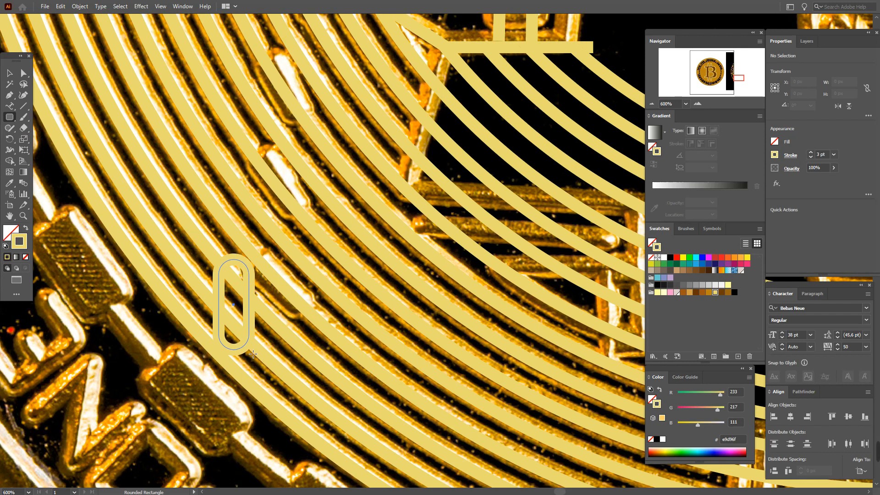
{"action": "left_click", "coordinate": [26, 228]}
{"action": "left_click", "coordinate": [10, 73]}
{"action": "left_click_drag", "start_coordinate": [252, 355], "coordinate": [301, 334]}
{"action": "left_click_drag", "start_coordinate": [243, 314], "coordinate": [285, 292]}
Step: Copy the capsule onto the middle slot across the rings, resize it and rotate it to about 32°
{"action": "left_click_drag", "start_coordinate": [317, 317], "coordinate": [295, 207]}
{"action": "left_click", "coordinate": [330, 206]}
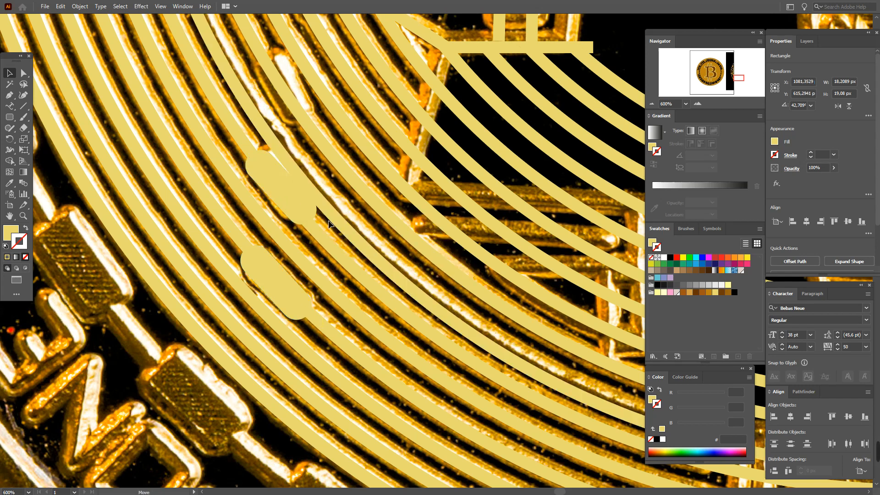
{"action": "left_click", "coordinate": [328, 221]}
{"action": "left_click", "coordinate": [314, 213]}
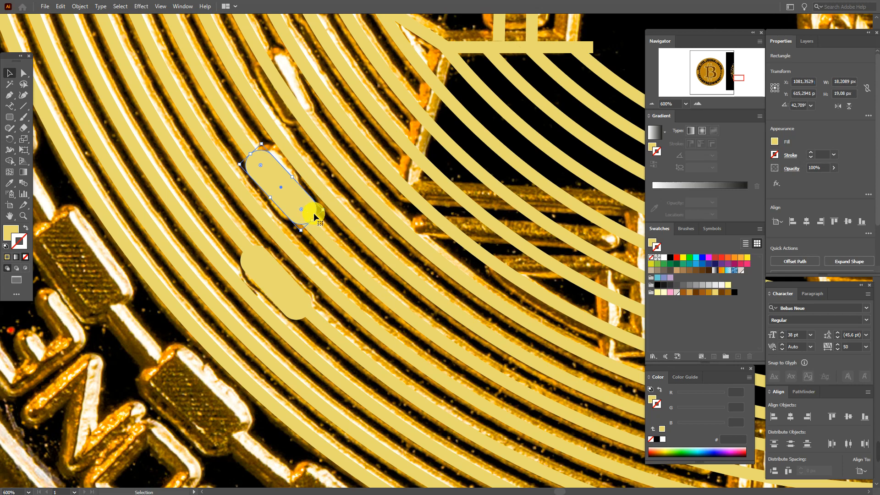
{"action": "left_click_drag", "start_coordinate": [328, 210], "coordinate": [476, 287]}
{"action": "left_click_drag", "start_coordinate": [430, 265], "coordinate": [268, 106]}
Step: Copy the capsule onto the uppermost slot beneath the diagonal edge and rotate it to about 28°
{"action": "left_click", "coordinate": [10, 215]}
{"action": "left_click_drag", "start_coordinate": [409, 240], "coordinate": [390, 342]}
{"action": "left_click_drag", "start_coordinate": [399, 262], "coordinate": [385, 406]}
{"action": "left_click", "coordinate": [9, 73]}
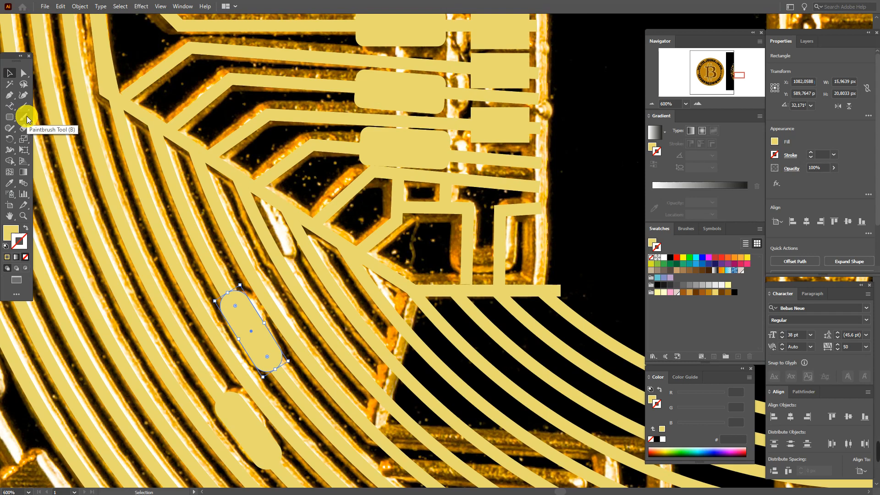
{"action": "left_click_drag", "start_coordinate": [251, 343], "coordinate": [267, 239]}
{"action": "left_click_drag", "start_coordinate": [313, 264], "coordinate": [312, 270]}
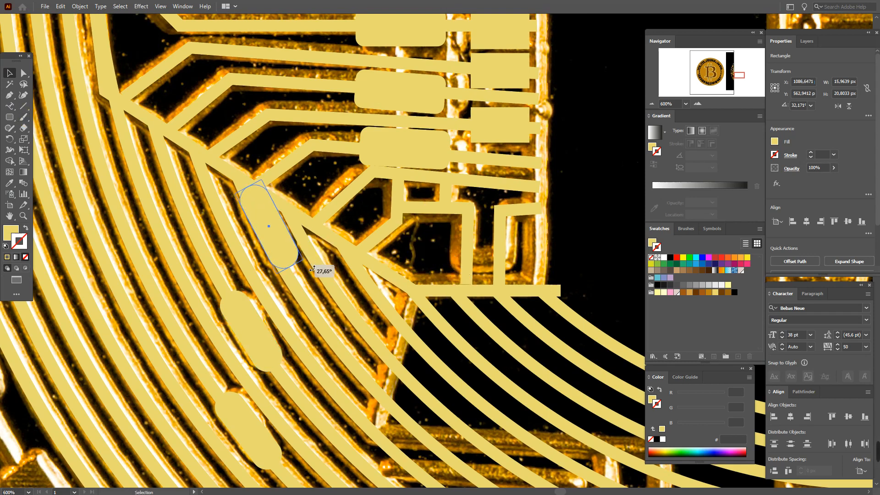
{"action": "left_click_drag", "start_coordinate": [266, 232], "coordinate": [264, 233]}
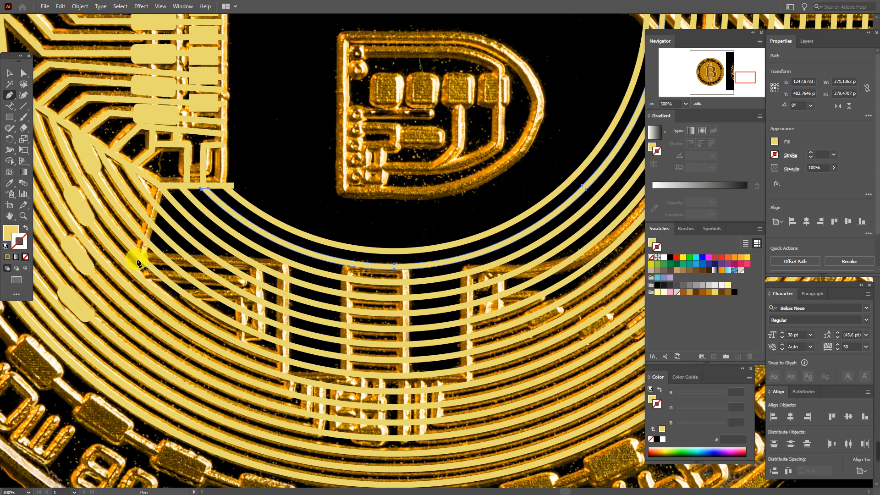
Step: Draw a closed filled shape with the Pen tool over the ring section where the lower-left circuit block sits
{"action": "left_click", "coordinate": [139, 260]}
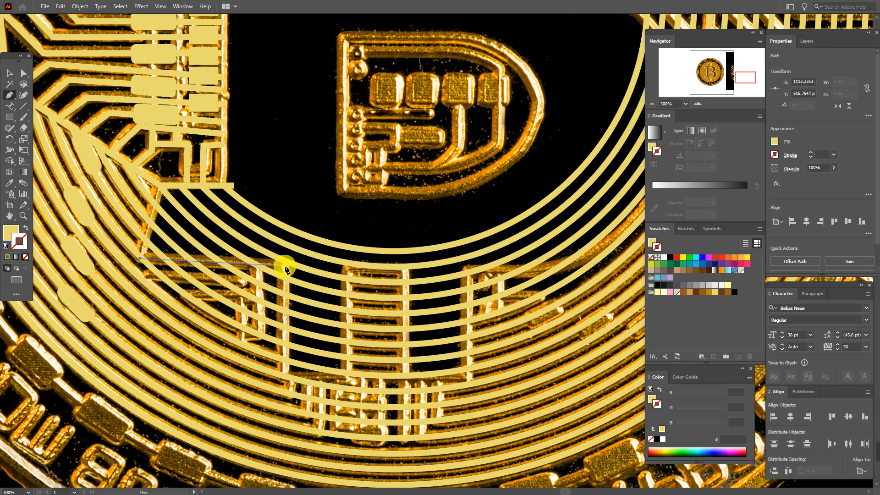
{"action": "left_click", "coordinate": [284, 265]}
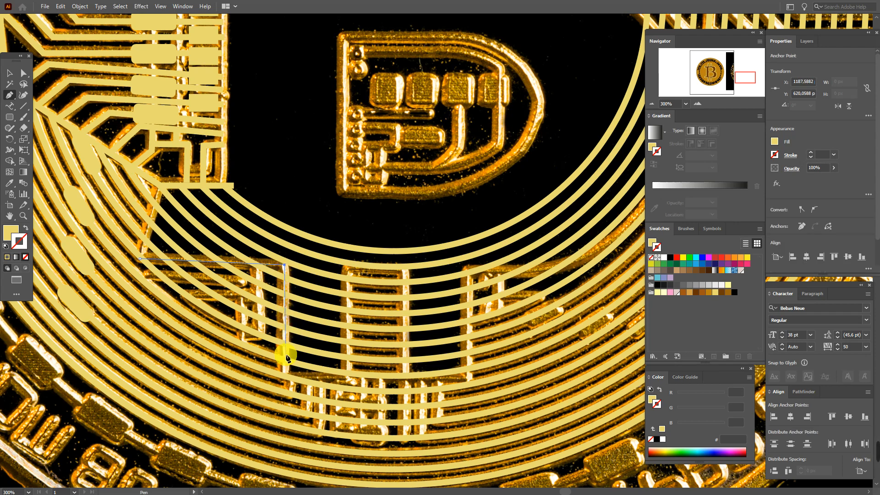
{"action": "left_click", "coordinate": [285, 355]}
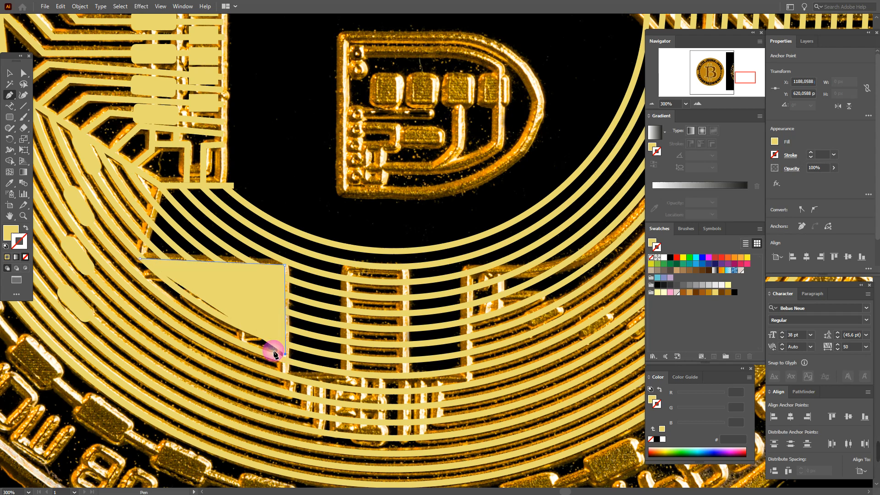
{"action": "left_click", "coordinate": [194, 311]}
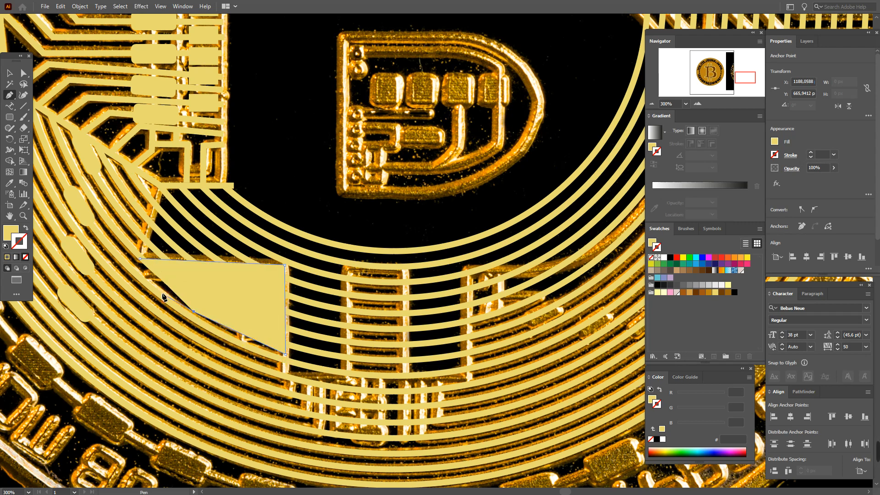
{"action": "left_click", "coordinate": [135, 262]}
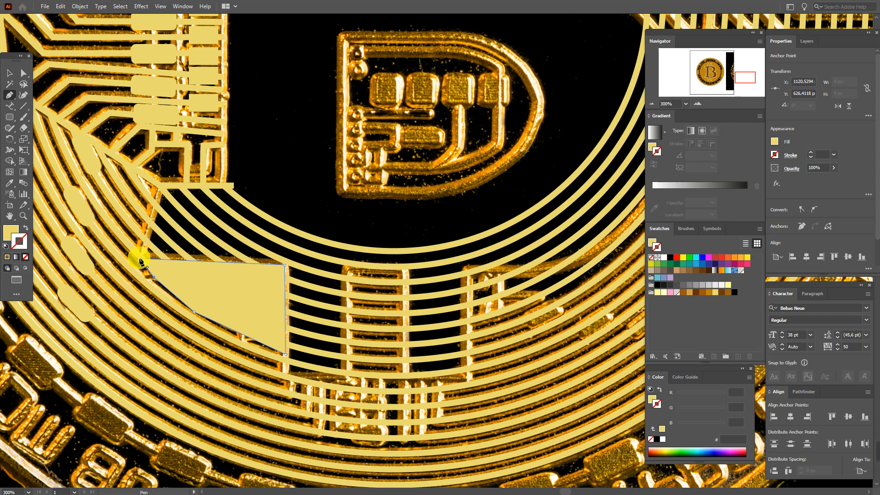
{"action": "left_click", "coordinate": [13, 74]}
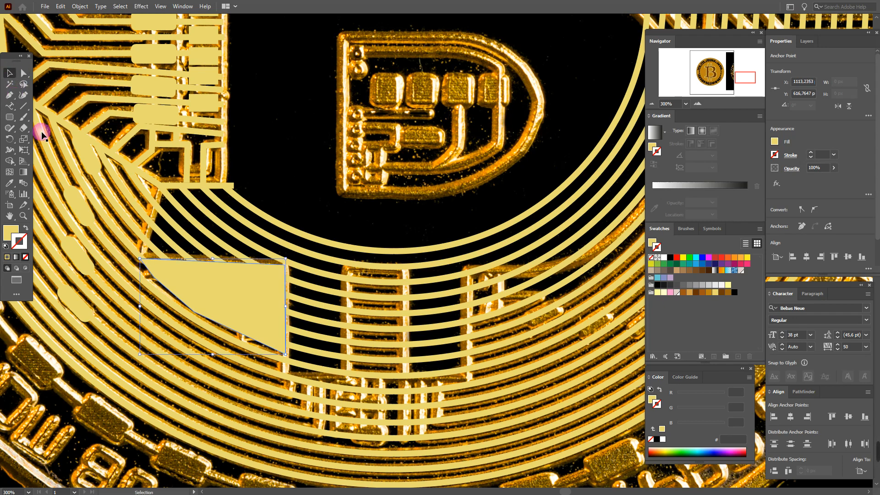
Step: Select the rings crossing the new filled shape together with the shape and split them with Pathfinder Divide
{"action": "left_click", "coordinate": [160, 251]}
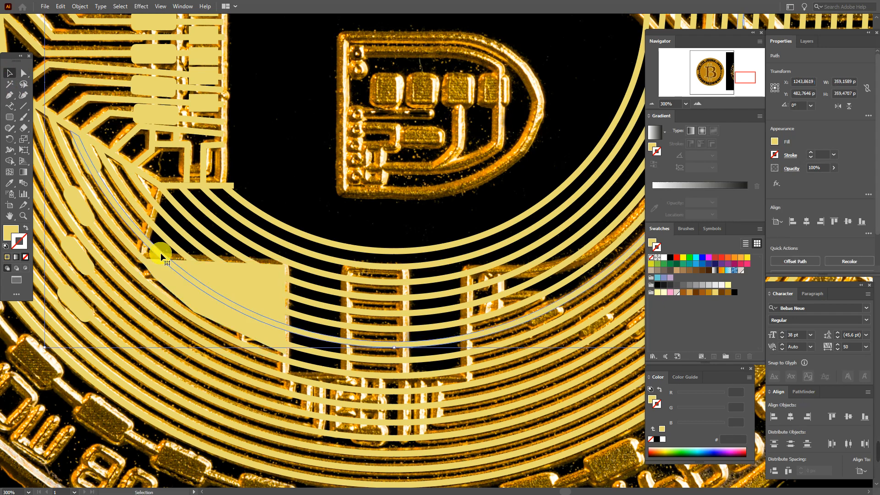
{"action": "left_click", "coordinate": [138, 252], "text": "shift"}
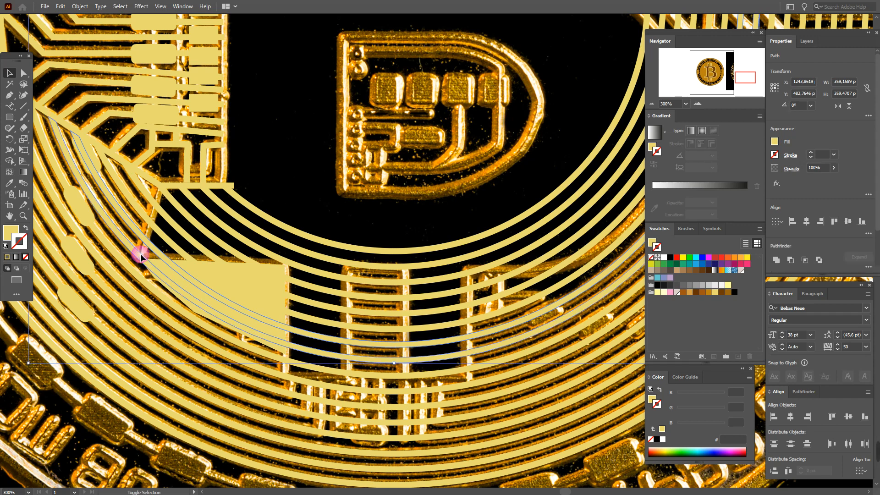
{"action": "left_click", "coordinate": [177, 249], "text": "shift"}
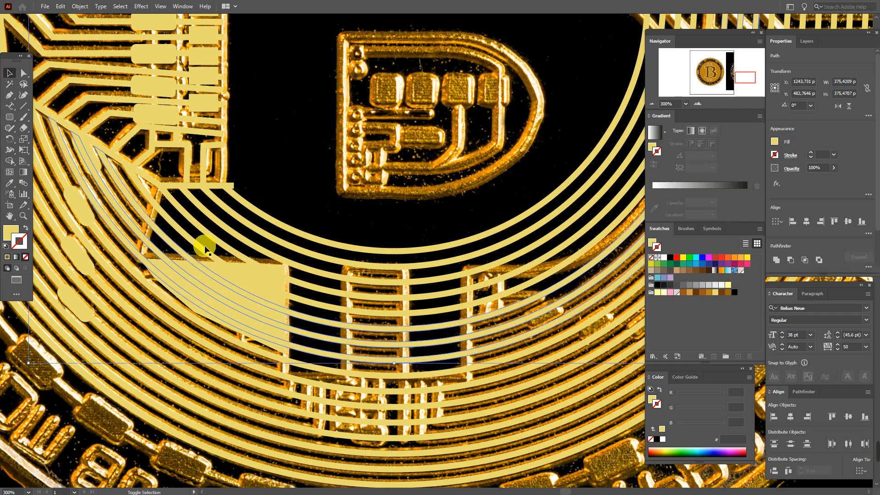
{"action": "left_click", "coordinate": [230, 251], "text": "shift"}
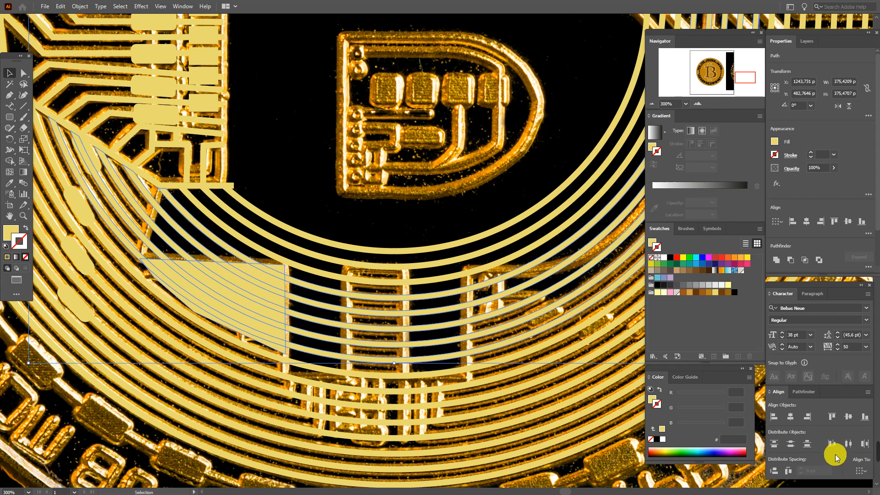
{"action": "left_click", "coordinate": [809, 392]}
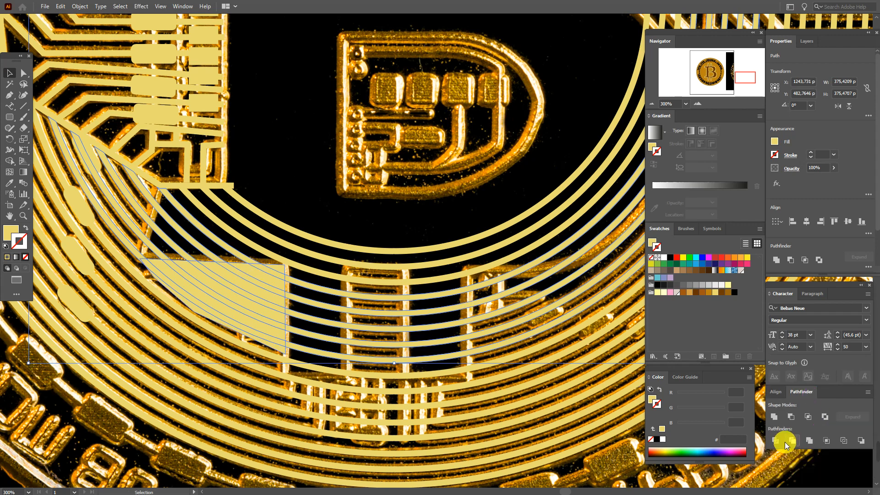
{"action": "left_click", "coordinate": [776, 440]}
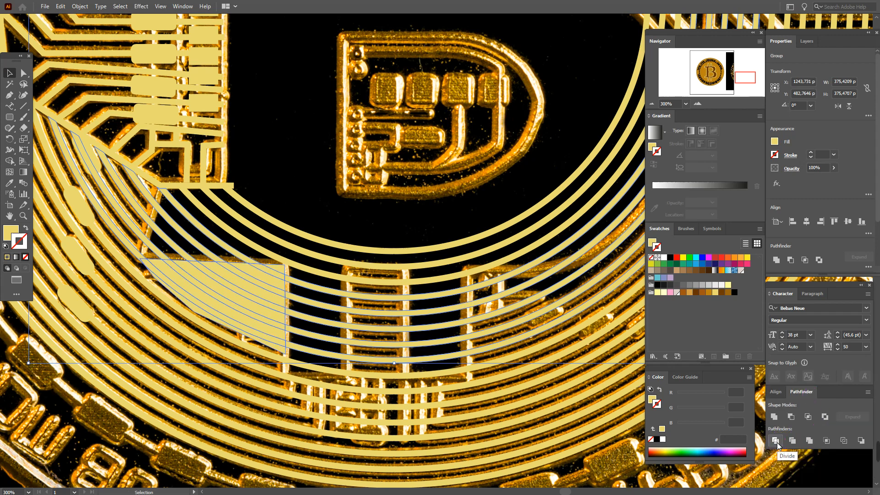
Step: Ungroup the divided shapes and delete the upper pieces covering the triangular circuit block
{"action": "right_click", "coordinate": [268, 294]}
{"action": "left_click", "coordinate": [308, 384]}
{"action": "key", "text": "ctrl+shift+a"}
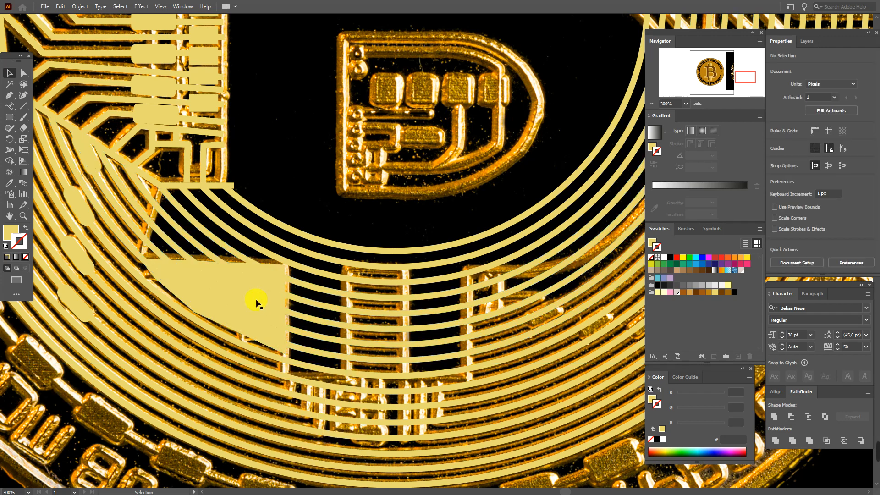
{"action": "left_click", "coordinate": [256, 298]}
{"action": "key", "text": "Delete"}
{"action": "left_click", "coordinate": [259, 286]}
{"action": "key", "text": "Delete"}
{"action": "left_click", "coordinate": [266, 281]}
{"action": "key", "text": "Delete"}
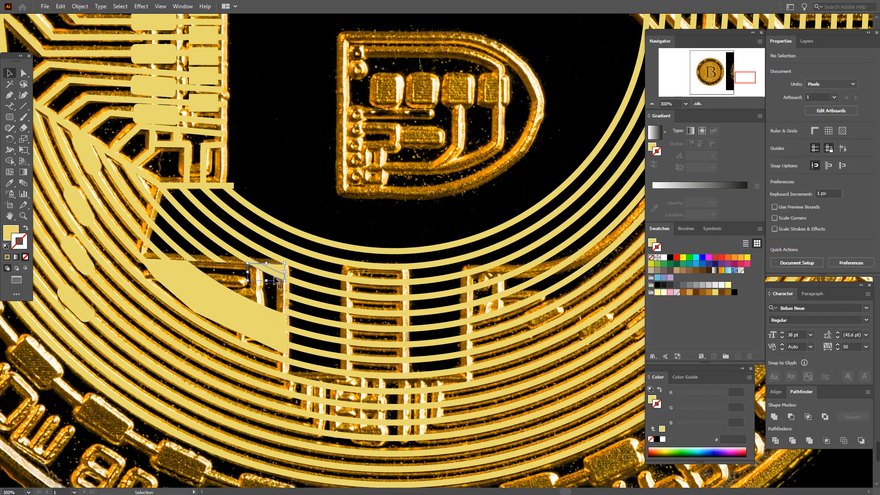
Step: Delete the remaining divided pieces along the curved lower edge of the triangular circuit block
{"action": "left_click", "coordinate": [252, 306]}
{"action": "key", "text": "Delete"}
{"action": "left_click", "coordinate": [247, 314]}
{"action": "key", "text": "Delete"}
{"action": "left_click", "coordinate": [244, 318]}
{"action": "key", "text": "Delete"}
{"action": "left_click", "coordinate": [242, 325]}
{"action": "key", "text": "Delete"}
{"action": "left_click", "coordinate": [238, 331]}
{"action": "key", "text": "Delete"}
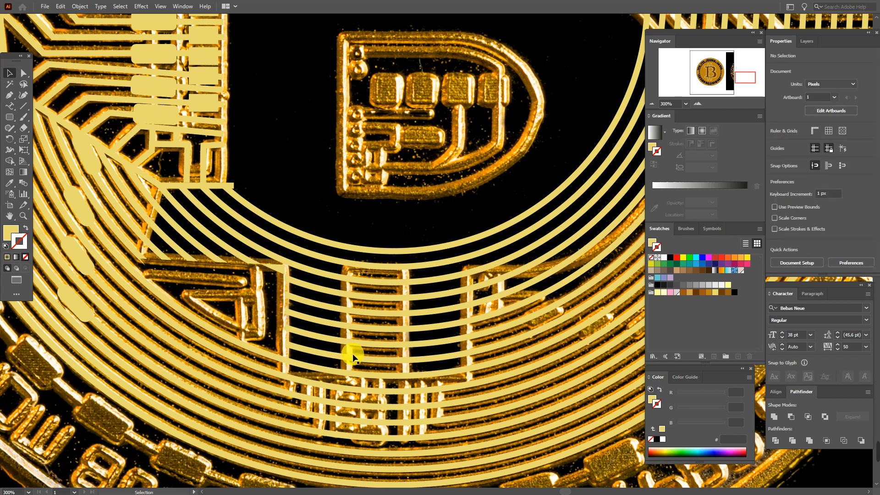
Step: Draw a straight Pen line along the triangular block's upper trace and give it a 3 pt yellow stroke without fill
{"action": "left_click", "coordinate": [8, 97]}
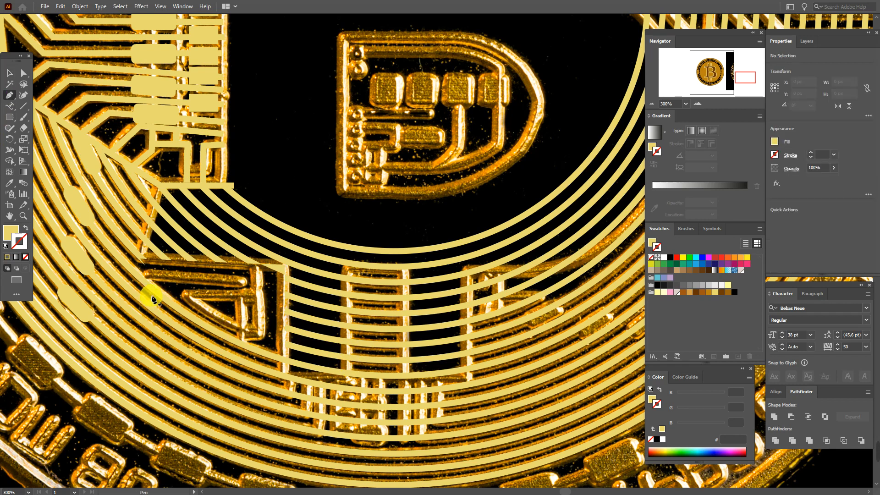
{"action": "left_click", "coordinate": [141, 273]}
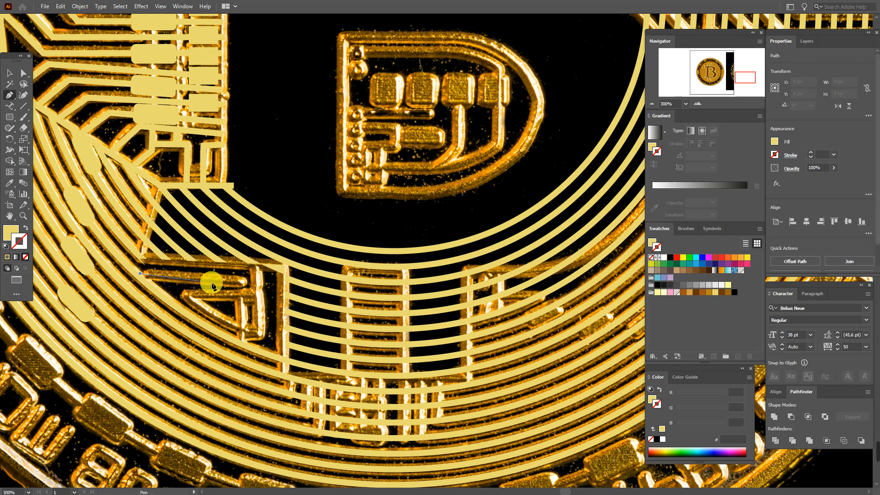
{"action": "left_click", "coordinate": [242, 281]}
{"action": "left_click", "coordinate": [26, 228]}
{"action": "double_click", "coordinate": [819, 154]}
{"action": "type", "text": "3pt"}
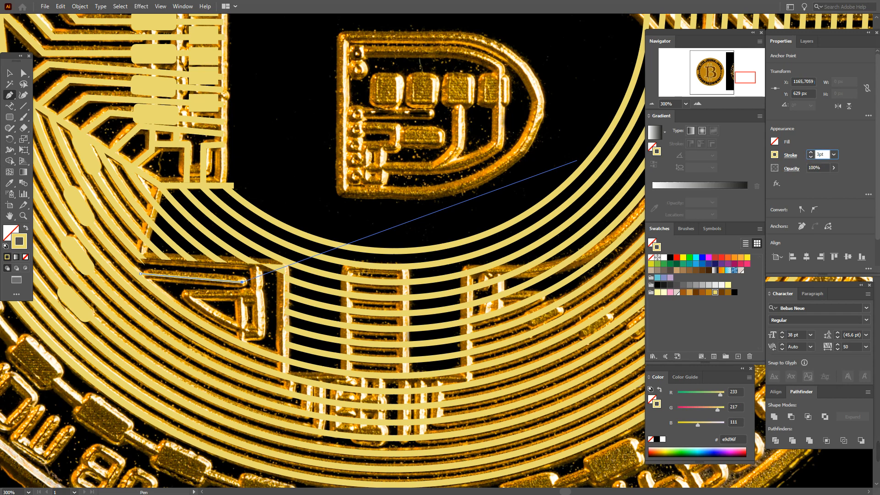
{"action": "left_click", "coordinate": [818, 158]}
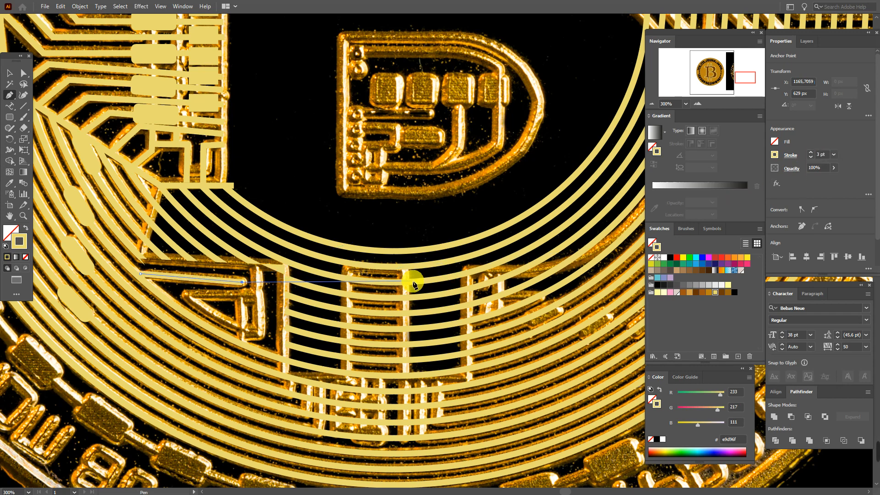
Step: Trace the block's vertical bar and triangle as one Pen path, shown as a yellow stroke without fill
{"action": "left_click", "coordinate": [11, 73]}
{"action": "left_click", "coordinate": [80, 131]}
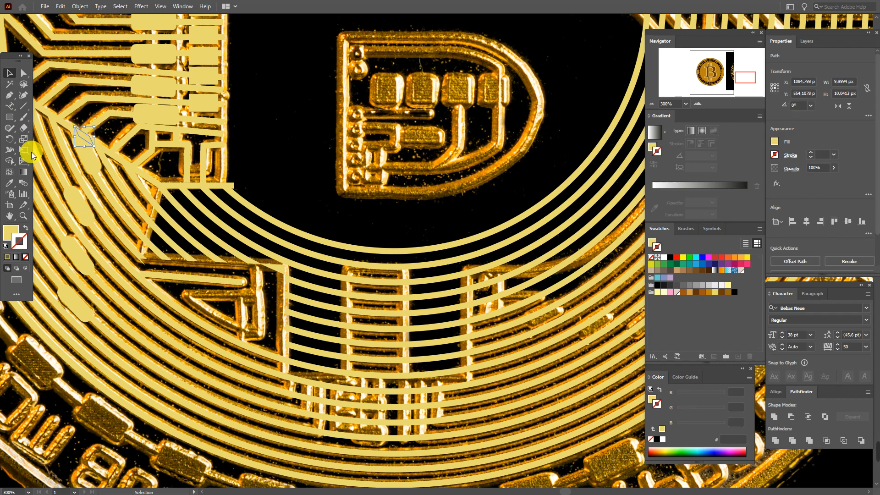
{"action": "left_click", "coordinate": [9, 95]}
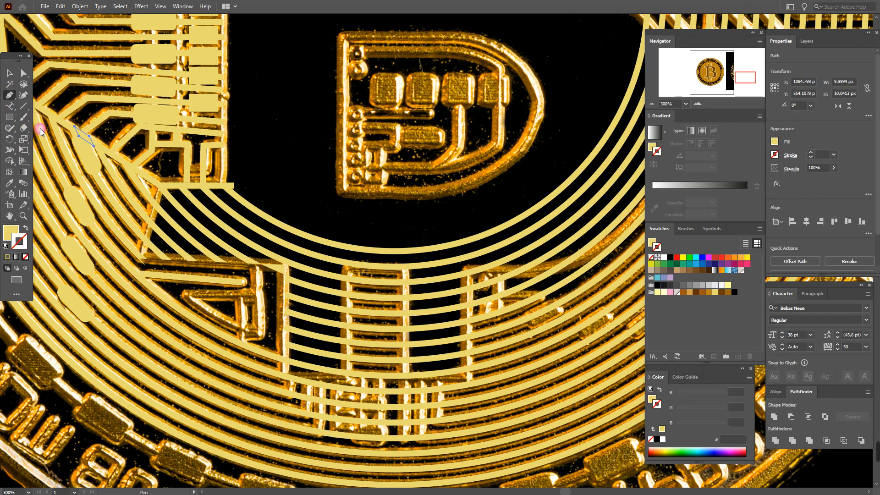
{"action": "left_click", "coordinate": [254, 266]}
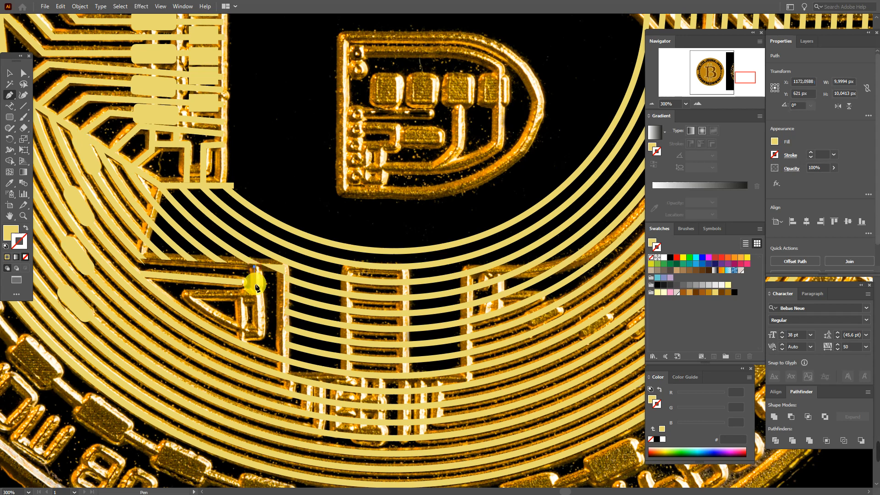
{"action": "left_click", "coordinate": [261, 337]}
{"action": "left_click", "coordinate": [183, 295]}
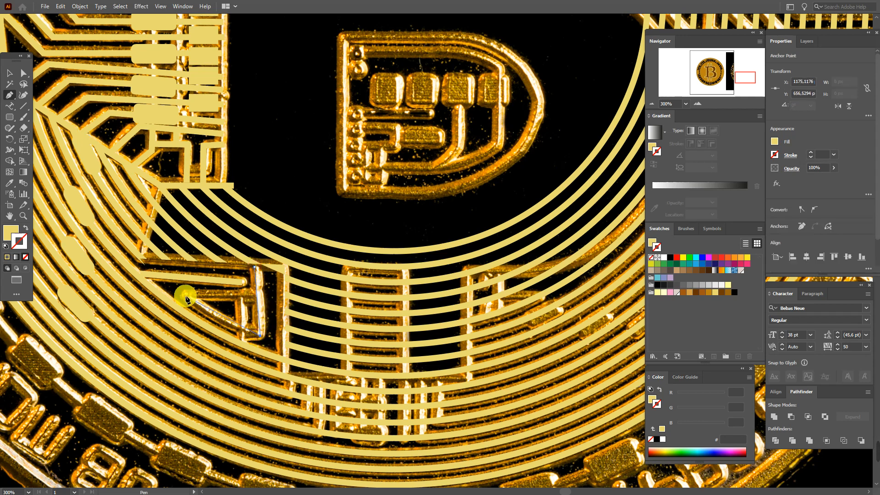
{"action": "left_click", "coordinate": [255, 293]}
{"action": "key", "text": "shift+x"}
{"action": "left_click", "coordinate": [9, 73]}
Step: Draw a closed yellow-filled Pen shape about 71 px wide over the topmost ring crossing the bottom-centre circuit block
{"action": "left_click", "coordinate": [259, 150]}
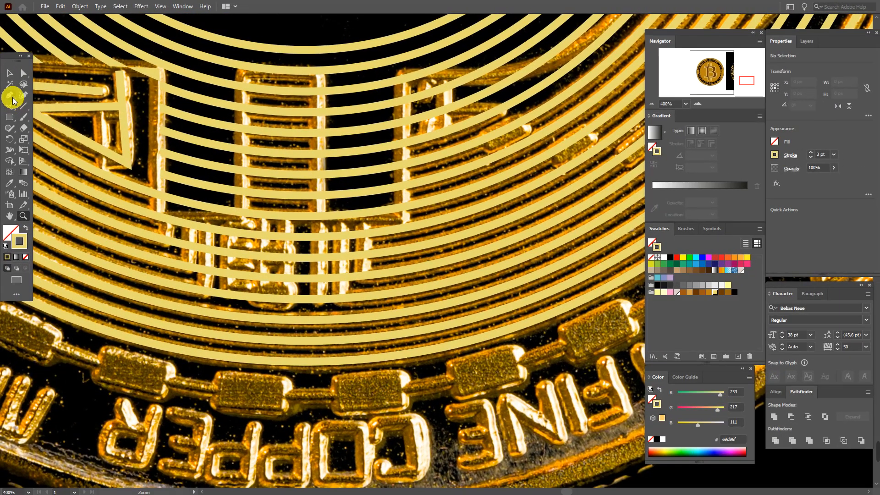
{"action": "left_click", "coordinate": [9, 97]}
{"action": "left_click_drag", "start_coordinate": [174, 212], "coordinate": [173, 232]}
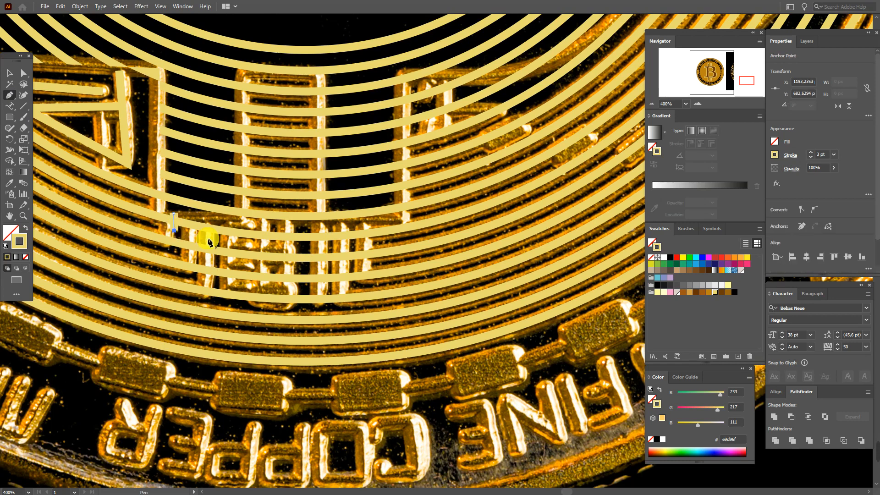
{"action": "left_click", "coordinate": [338, 252]}
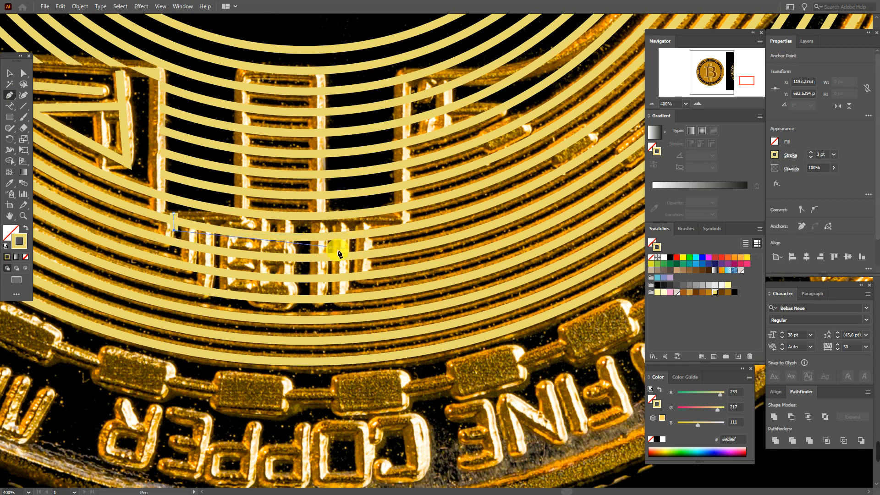
{"action": "left_click", "coordinate": [313, 249]}
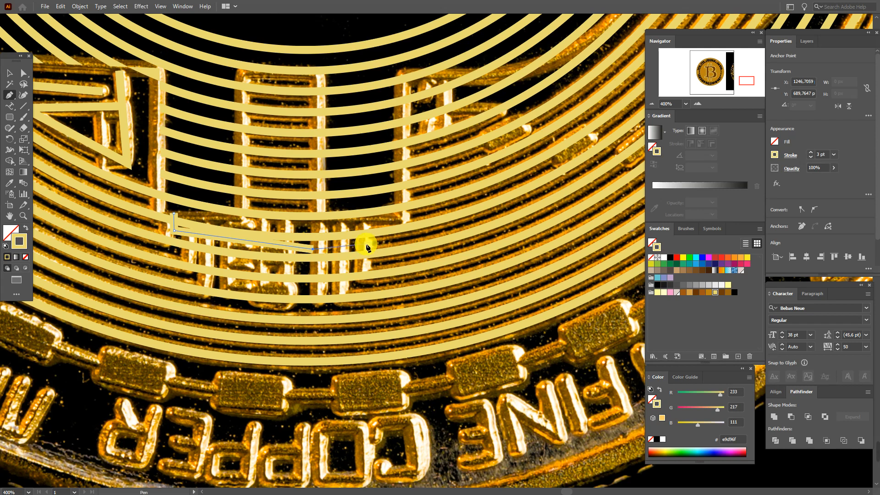
{"action": "left_click", "coordinate": [358, 244]}
{"action": "left_click", "coordinate": [358, 219]}
{"action": "left_click", "coordinate": [174, 214]}
{"action": "left_click", "coordinate": [26, 227]}
Step: Combine the topmost crossing ring with the drawn shape using Exclude, ungroup the result and delete the pieces over the block
{"action": "key", "text": "v"}
{"action": "left_click", "coordinate": [243, 225], "text": "shift"}
{"action": "left_click", "coordinate": [824, 417]}
{"action": "right_click", "coordinate": [322, 234]}
{"action": "left_click", "coordinate": [355, 324]}
{"action": "left_click", "coordinate": [405, 230], "text": "shift"}
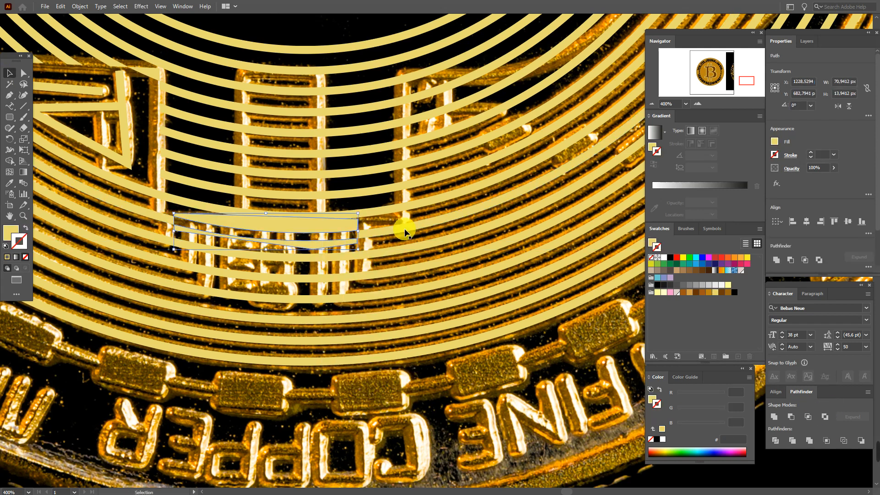
{"action": "key", "text": "Delete"}
Step: Draw a closed filled Pen shape over the second ring crossing the bottom-centre circuit block
{"action": "left_click", "coordinate": [8, 115]}
{"action": "left_click", "coordinate": [9, 96]}
{"action": "left_click", "coordinate": [188, 234]}
{"action": "left_click", "coordinate": [189, 256]}
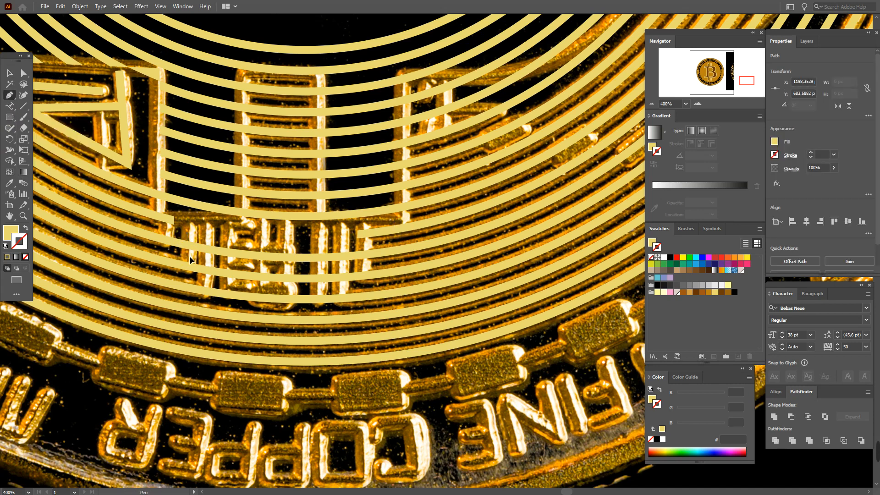
{"action": "left_click", "coordinate": [359, 264]}
{"action": "left_click", "coordinate": [359, 242]}
{"action": "left_click", "coordinate": [189, 233]}
Step: Cut the second ring with its cover shape using Exclude, ungroup the result and delete the pieces over the block
{"action": "key", "text": "v"}
{"action": "left_click", "coordinate": [183, 244], "text": "shift"}
{"action": "left_click", "coordinate": [827, 417]}
{"action": "right_click", "coordinate": [326, 247]}
{"action": "left_click", "coordinate": [359, 337]}
{"action": "left_click", "coordinate": [361, 257], "text": "shift"}
{"action": "key", "text": "Delete"}
Step: Cut the third crossing ring with a drawn rectangle using Exclude, ungroup the result and delete the pieces over the block
{"action": "left_click_drag", "start_coordinate": [7, 118], "coordinate": [39, 117]}
{"action": "left_click_drag", "start_coordinate": [200, 258], "coordinate": [347, 286]}
{"action": "key", "text": "v"}
{"action": "left_click", "coordinate": [371, 276], "text": "shift"}
{"action": "left_click", "coordinate": [824, 414]}
{"action": "right_click", "coordinate": [334, 278]}
{"action": "left_click", "coordinate": [362, 368]}
{"action": "left_click", "coordinate": [187, 266], "text": "shift"}
{"action": "key", "text": "Delete"}
Step: Cut the fourth crossing ring with a rectangle about 54 px wide using Exclude, ungroup the result and delete the pieces over the block
{"action": "left_click", "coordinate": [9, 117]}
{"action": "left_click_drag", "start_coordinate": [203, 281], "coordinate": [343, 304]}
{"action": "left_click", "coordinate": [9, 74]}
{"action": "left_click", "coordinate": [824, 416]}
{"action": "right_click", "coordinate": [292, 297]}
{"action": "left_click", "coordinate": [350, 386]}
{"action": "double_click", "coordinate": [377, 294], "text": "shift"}
{"action": "double_click", "coordinate": [316, 288]}
{"action": "left_click", "coordinate": [250, 303], "text": "shift"}
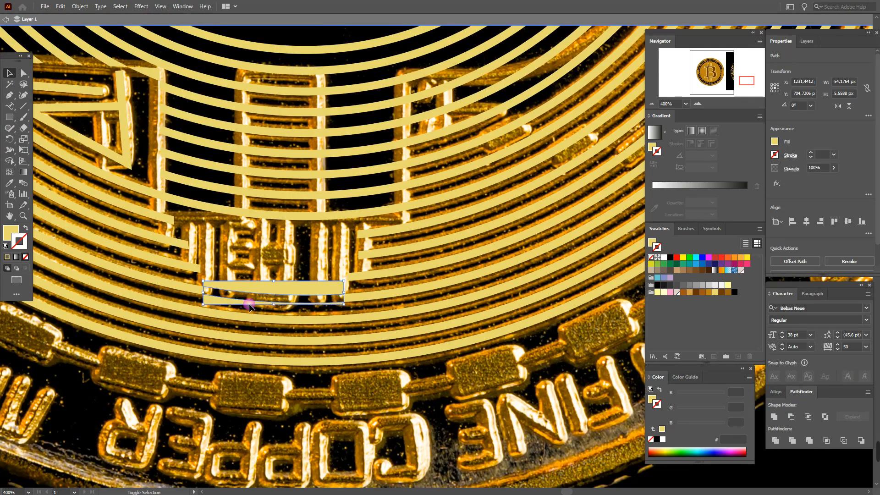
{"action": "key", "text": "Delete"}
Step: Join the first two cut ring ends on the block's left side with a short vertical 3 pt yellow Pen line
{"action": "left_click", "coordinate": [10, 95]}
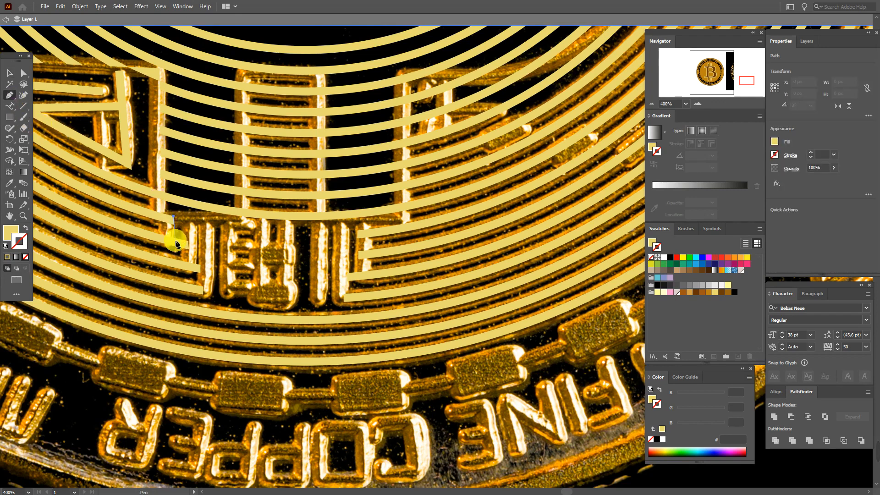
{"action": "left_click", "coordinate": [175, 244]}
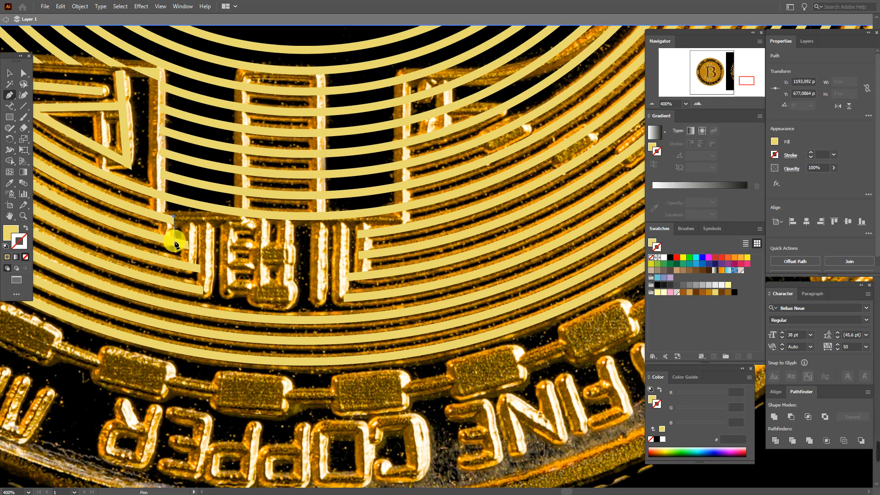
{"action": "left_click", "coordinate": [173, 240]}
{"action": "left_click", "coordinate": [26, 228]}
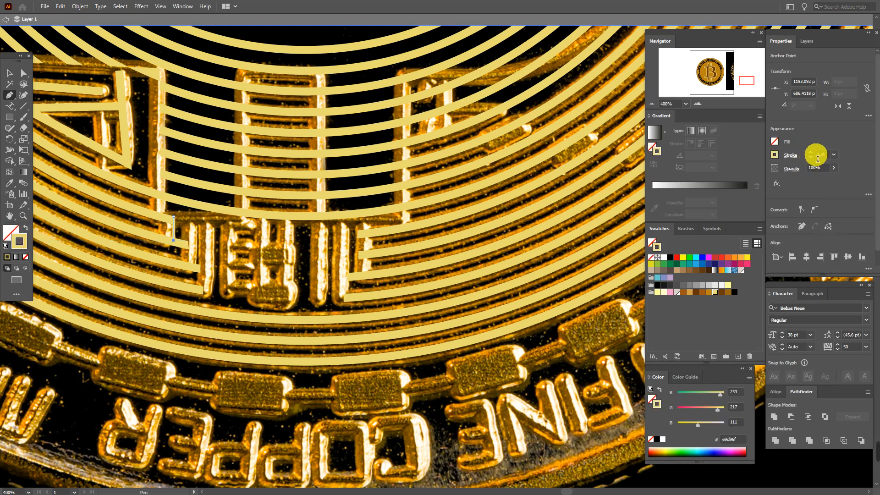
{"action": "left_click", "coordinate": [818, 156]}
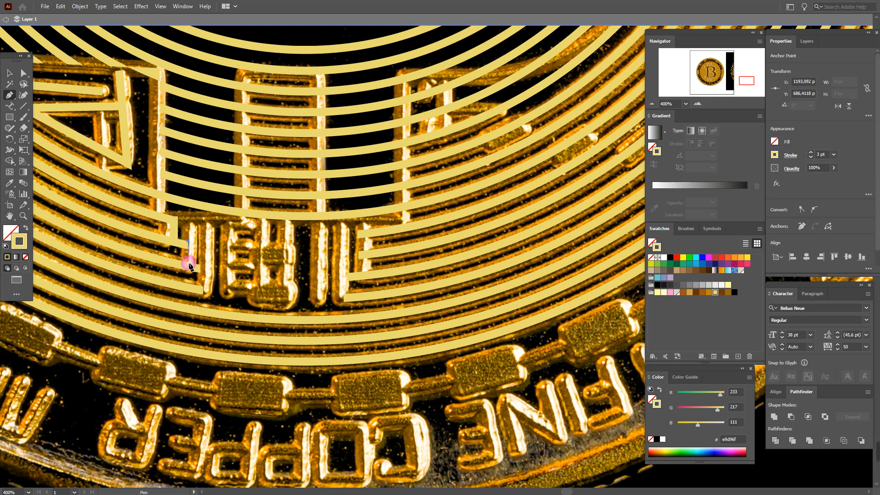
Step: Draw two more short vertical 3 pt lines joining the lower cut ring ends on the block's left side
{"action": "left_click", "coordinate": [188, 255]}
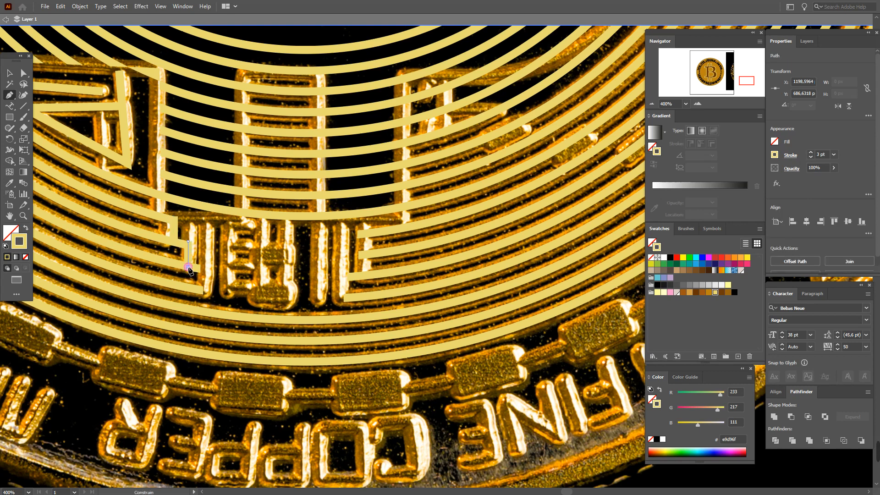
{"action": "left_click", "coordinate": [188, 266]}
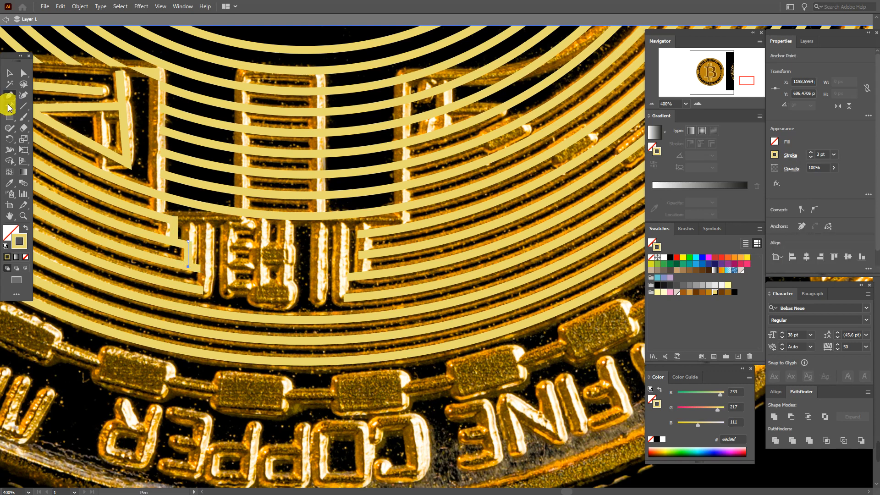
{"action": "key", "text": "ctrl+z"}
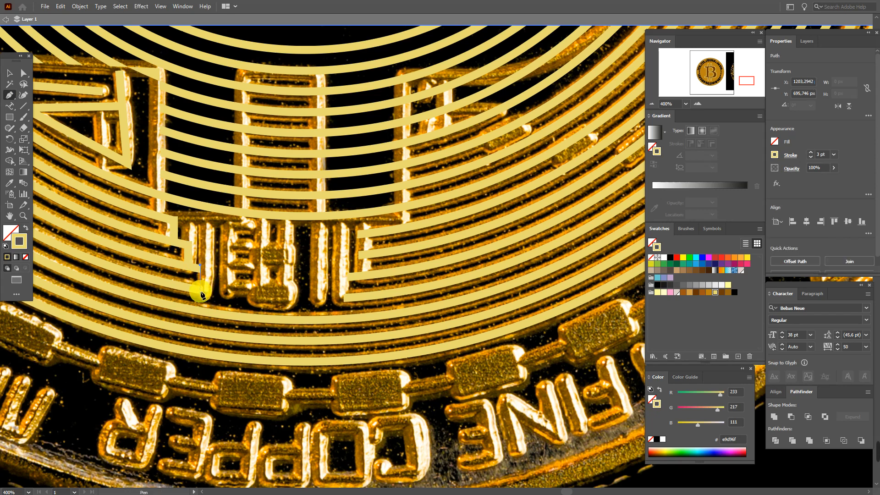
{"action": "left_click", "coordinate": [201, 292]}
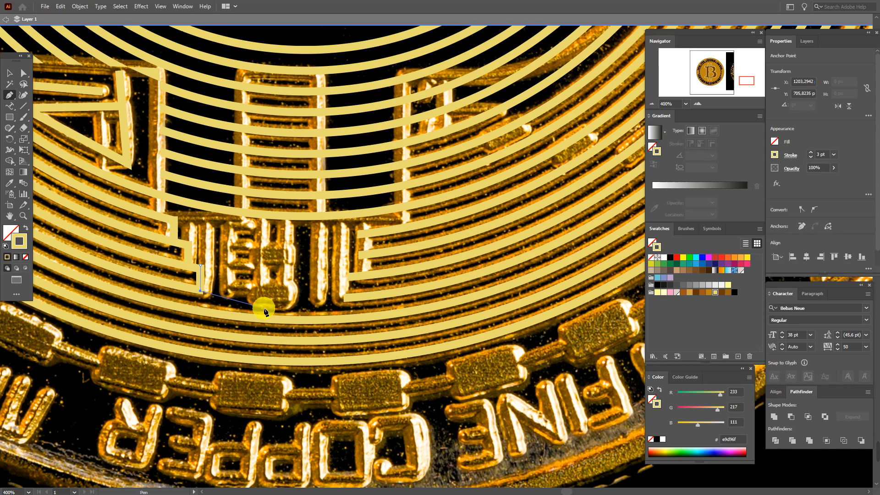
{"action": "key", "text": "ctrl+z"}
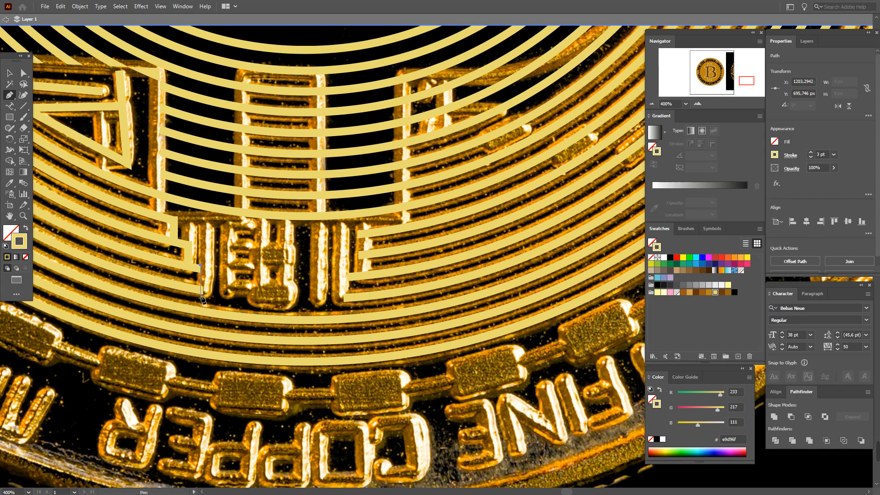
{"action": "left_click", "coordinate": [201, 296]}
{"action": "left_click", "coordinate": [11, 74]}
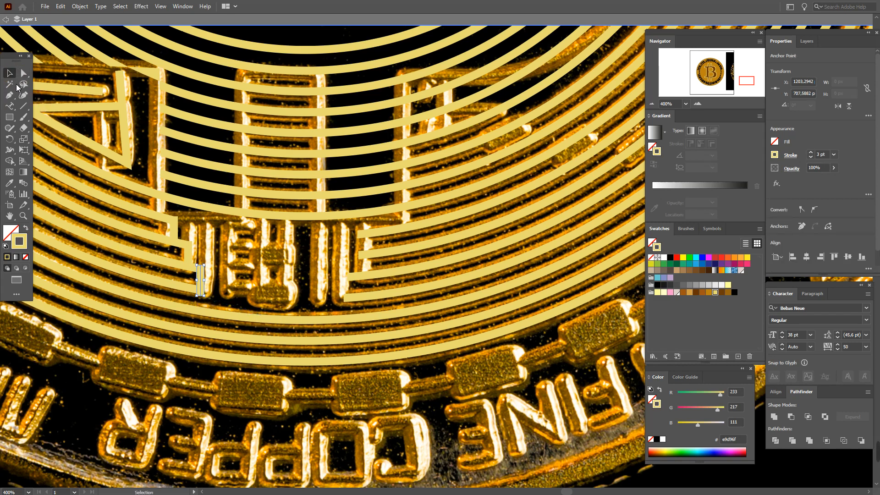
Step: Move the lowest connector line's bottom anchor up and slightly left so it meets the ring's cut end
{"action": "left_click", "coordinate": [19, 74]}
{"action": "left_click", "coordinate": [215, 253]}
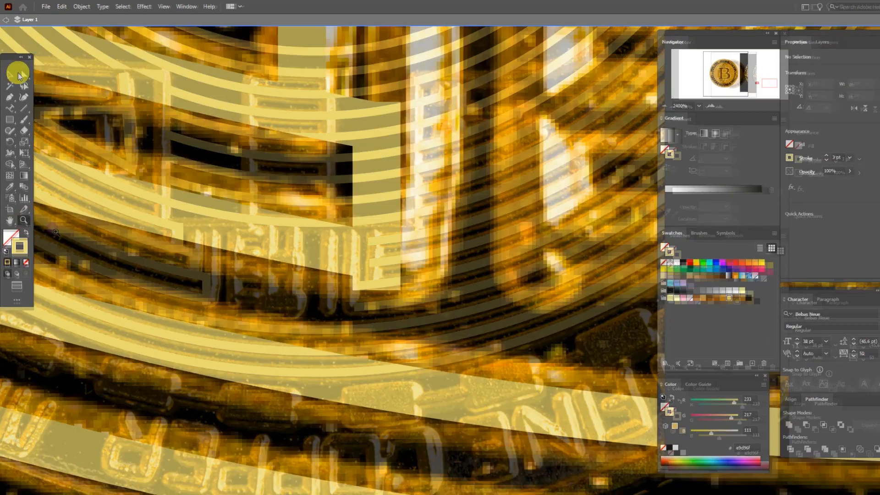
{"action": "left_click", "coordinate": [340, 270]}
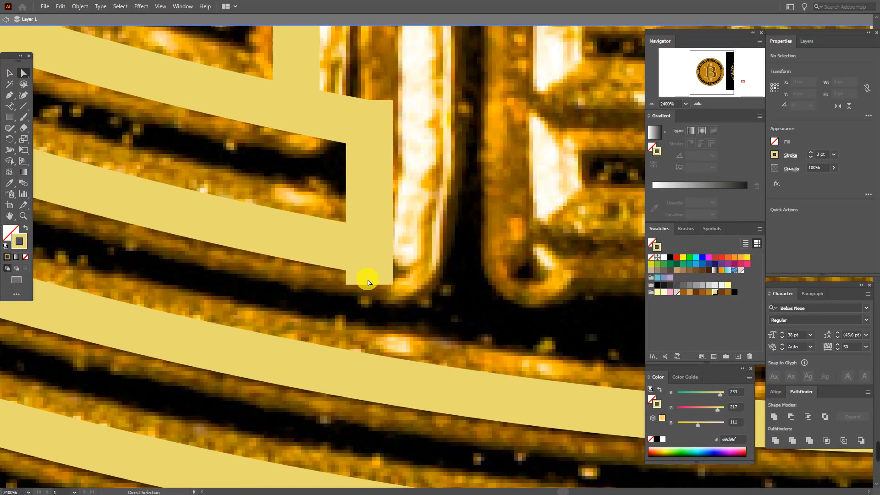
{"action": "left_click", "coordinate": [369, 278]}
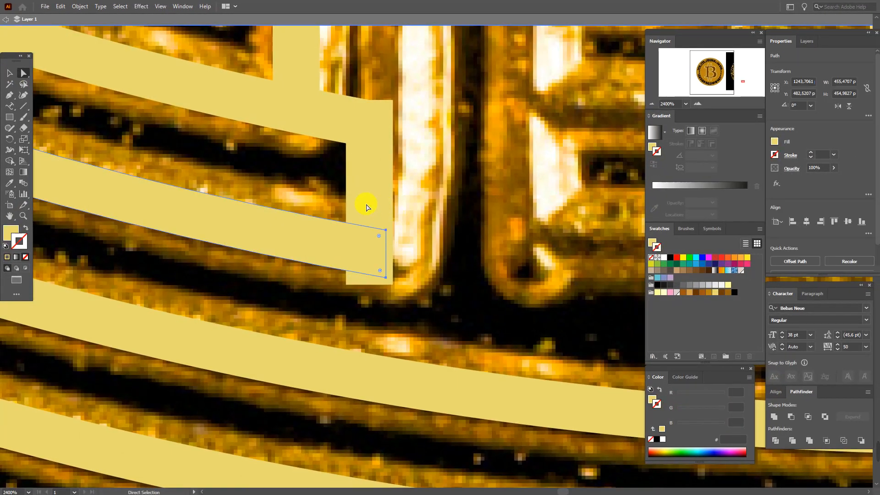
{"action": "left_click", "coordinate": [389, 204]}
{"action": "left_click", "coordinate": [346, 199]}
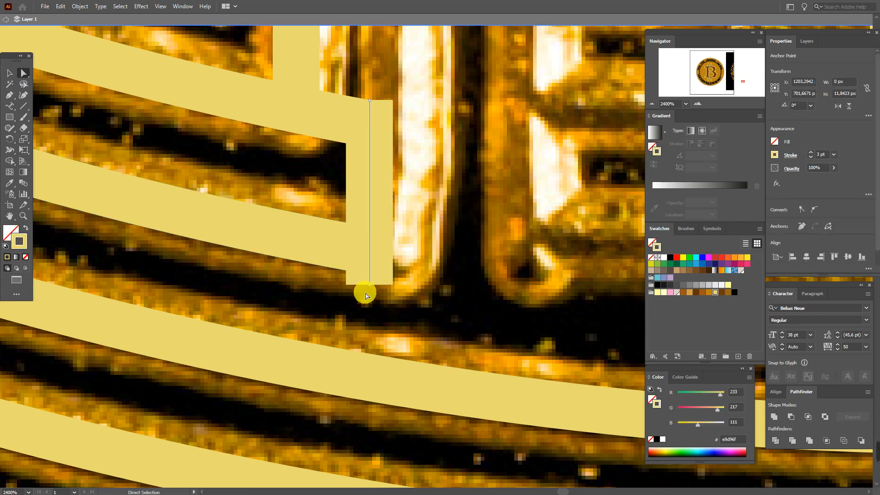
{"action": "left_click_drag", "start_coordinate": [370, 288], "coordinate": [365, 268]}
Step: Expand the adjusted connector line's fill and stroke into an outlined shape
{"action": "left_click", "coordinate": [80, 7]}
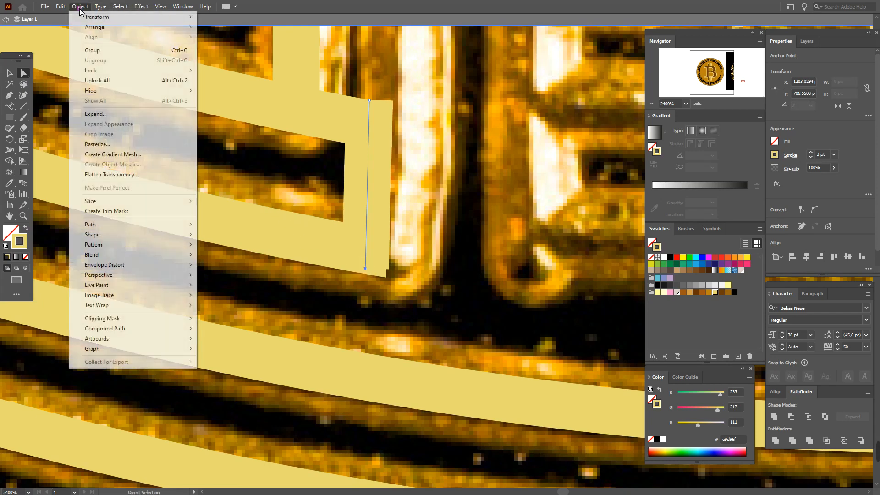
{"action": "left_click", "coordinate": [133, 112]}
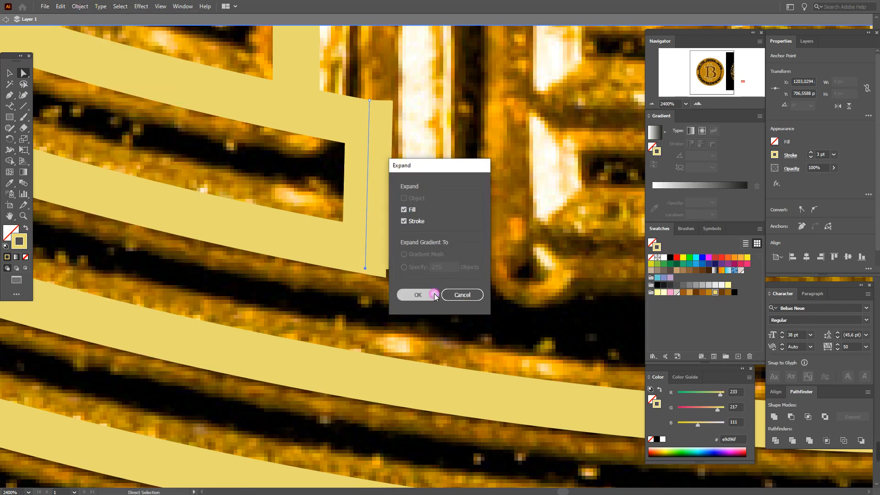
{"action": "left_click", "coordinate": [417, 295]}
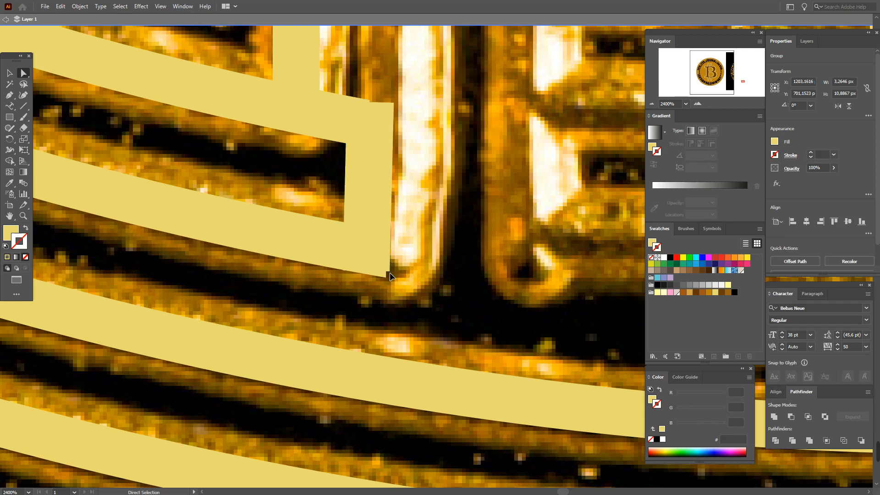
Step: Move the bottom corners of the expanded connector on the block's left side onto the cut ring's lower edge
{"action": "left_click_drag", "start_coordinate": [389, 271], "coordinate": [391, 278]}
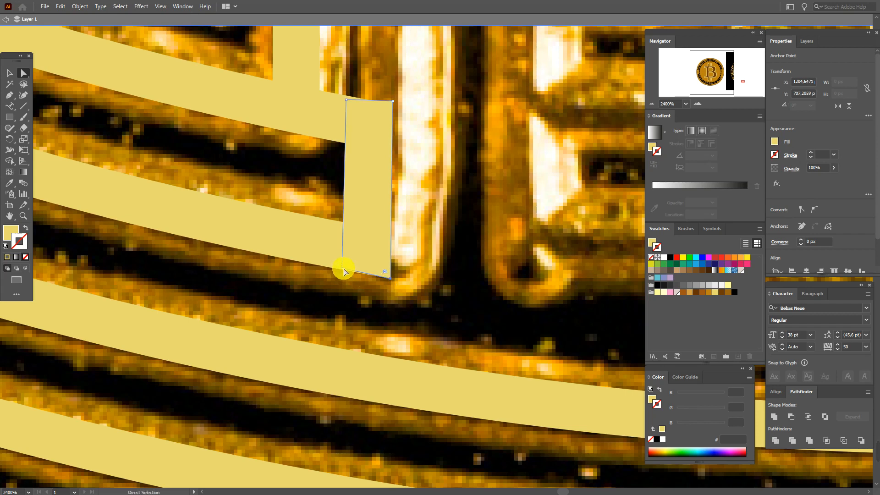
{"action": "left_click", "coordinate": [345, 278]}
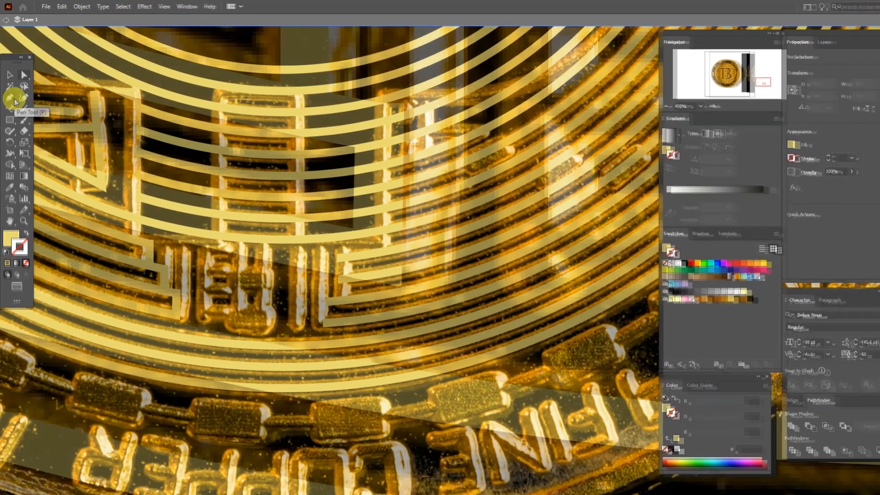
Step: Join the cut ring ends on the block's right side with two short vertical Pen lines stroked in the rings' yellow
{"action": "left_click", "coordinate": [11, 95]}
{"action": "left_click", "coordinate": [330, 251]}
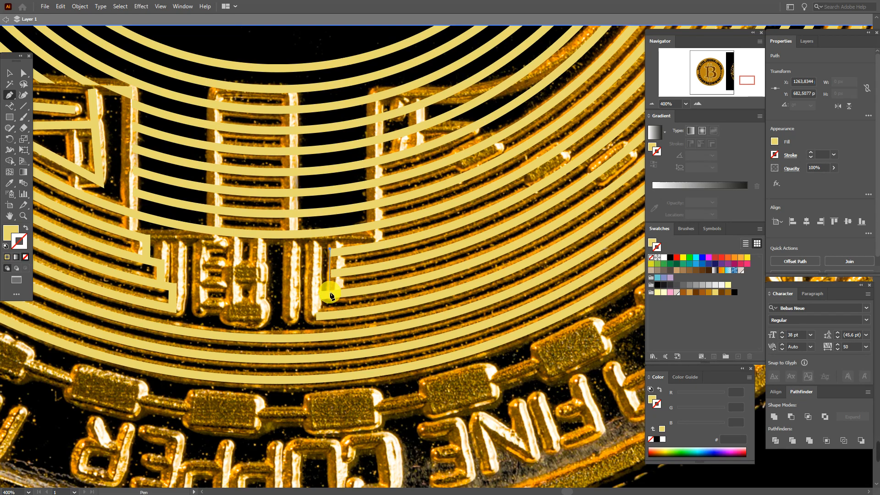
{"action": "left_click", "coordinate": [330, 295], "text": "shift"}
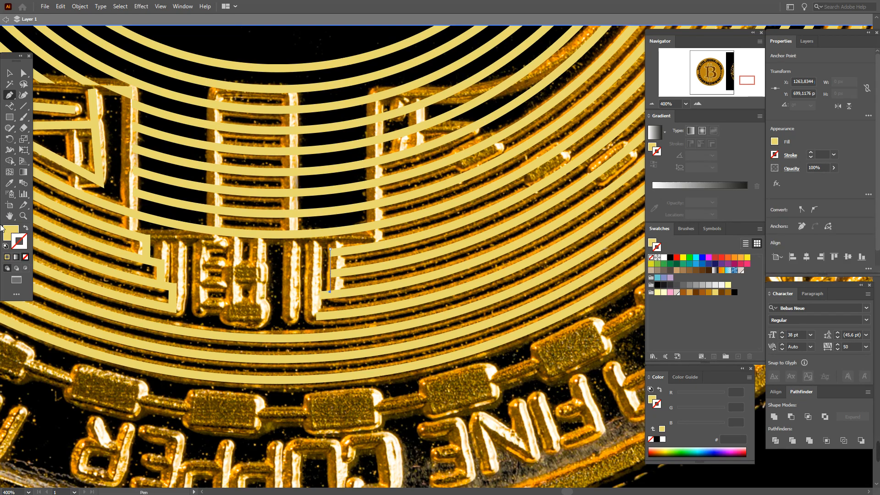
{"action": "left_click", "coordinate": [26, 228]}
{"action": "key", "text": "i"}
{"action": "left_click", "coordinate": [409, 201]}
{"action": "left_click", "coordinate": [26, 228]}
{"action": "key", "text": "p"}
{"action": "left_click", "coordinate": [320, 294]}
{"action": "left_click", "coordinate": [321, 320]}
Step: Expand the connector lines on the block's right side into outlined shapes
{"action": "key", "text": "z"}
{"action": "left_click", "coordinate": [456, 271]}
{"action": "left_click", "coordinate": [7, 73]}
{"action": "left_click_drag", "start_coordinate": [357, 219], "coordinate": [282, 393]}
{"action": "left_click", "coordinate": [321, 183]}
{"action": "left_click", "coordinate": [9, 216]}
{"action": "left_click", "coordinate": [10, 73]}
{"action": "left_click_drag", "start_coordinate": [303, 158], "coordinate": [383, 234]}
{"action": "left_click", "coordinate": [83, 7]}
{"action": "left_click", "coordinate": [95, 114]}
{"action": "key", "text": "Return"}
Step: Adjust the corner anchors of the expanded right-side connectors so they meet the cut ring ends
{"action": "key", "text": "a"}
{"action": "left_click_drag", "start_coordinate": [311, 153], "coordinate": [309, 156]}
{"action": "left_click_drag", "start_coordinate": [357, 153], "coordinate": [361, 151]}
{"action": "left_click", "coordinate": [318, 141]}
{"action": "left_click", "coordinate": [360, 151]}
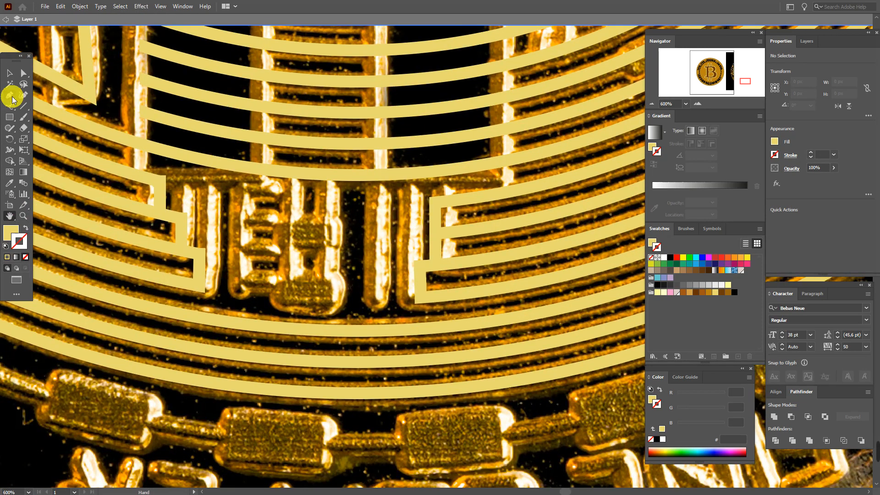
Step: Draw a yellow line along the block's top edge from the left connector up to the ring above
{"action": "left_click", "coordinate": [12, 97]}
{"action": "left_click", "coordinate": [161, 179]}
{"action": "left_click", "coordinate": [266, 174]}
{"action": "key", "text": "shift+x"}
{"action": "scroll", "coordinate": [820, 156], "scroll_direction": "up", "scroll_amount": 1}
{"action": "key", "text": "v"}
Step: Draw two parallel vertical lines from the ring down through the middle of the circuit block
{"action": "key", "text": "p"}
{"action": "left_click", "coordinate": [326, 177]}
{"action": "left_click", "coordinate": [326, 301]}
{"action": "left_click", "coordinate": [287, 177]}
{"action": "left_click", "coordinate": [288, 300]}
Step: Draw two yellow-filled rounded rectangles across the parallel lines, the lower about 17 by 9 px, and align them with each other
{"action": "key", "text": "m"}
{"action": "mouse_move", "coordinate": [278, 214]}
{"action": "left_mouse_down"}
{"action": "mouse_move", "coordinate": [337, 245]}
{"action": "mouse_move", "coordinate": [304, 292]}
{"action": "left_mouse_up"}
{"action": "left_click", "coordinate": [26, 228]}
{"action": "left_click", "coordinate": [10, 73]}
{"action": "left_click_drag", "start_coordinate": [337, 307], "coordinate": [342, 308]}
{"action": "left_click", "coordinate": [310, 232], "text": "shift"}
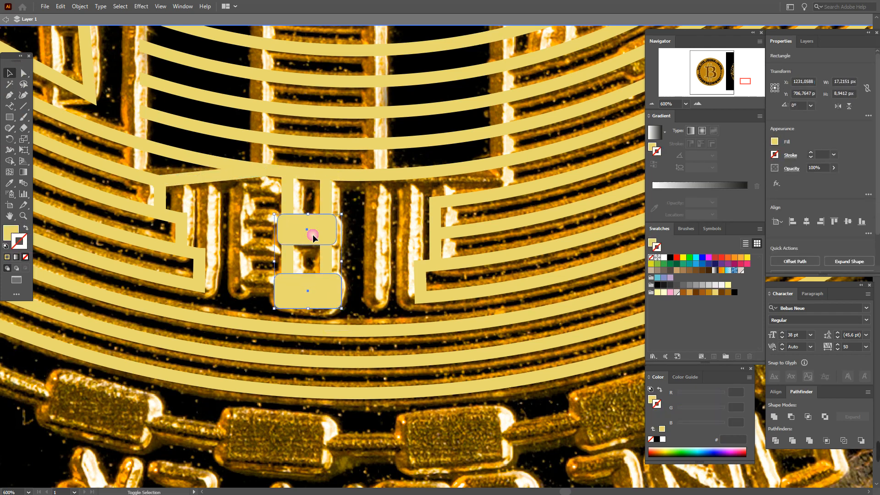
{"action": "left_click", "coordinate": [776, 392]}
Step: Draw a vertical yellow line to the left of the rounded rectangles, running down from the block's top edge
{"action": "key", "text": "p"}
{"action": "left_click", "coordinate": [235, 174]}
{"action": "left_click", "coordinate": [236, 294]}
{"action": "left_click", "coordinate": [26, 228]}
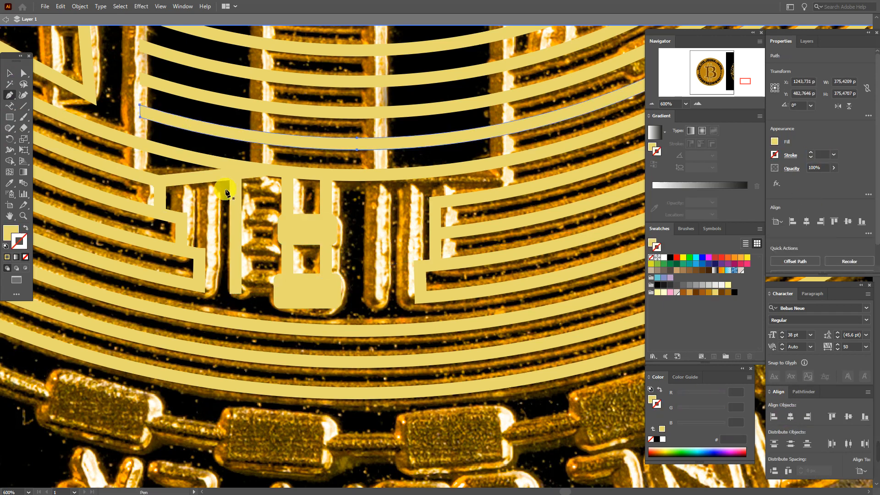
Step: Draw three horizontal lines linking the left vertical line to the chip column and fine-tune their position
{"action": "left_click", "coordinate": [235, 221]}
{"action": "left_click", "coordinate": [293, 221]}
{"action": "left_click", "coordinate": [235, 246]}
{"action": "left_click", "coordinate": [289, 246]}
{"action": "left_click", "coordinate": [234, 289]}
{"action": "left_click", "coordinate": [280, 288]}
{"action": "left_click", "coordinate": [9, 74]}
{"action": "scroll", "coordinate": [270, 318], "scroll_direction": "up", "scroll_amount": 3}
{"action": "left_click", "coordinate": [6, 75]}
{"action": "left_click_drag", "start_coordinate": [247, 239], "coordinate": [252, 239]}
{"action": "left_click", "coordinate": [245, 273]}
Step: Draw two tall vertical 3 pt yellow lines over the embossed bars between the chip column and the right connectors
{"action": "left_click", "coordinate": [12, 492]}
{"action": "type", "text": "250"}
{"action": "key", "text": "Return"}
{"action": "left_click_drag", "start_coordinate": [568, 302], "coordinate": [431, 324]}
{"action": "left_click", "coordinate": [316, 275]}
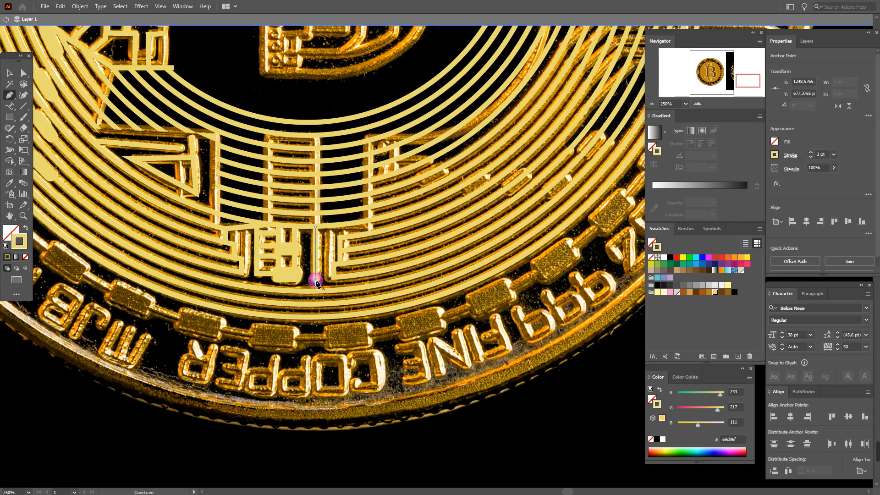
{"action": "left_click", "coordinate": [442, 279]}
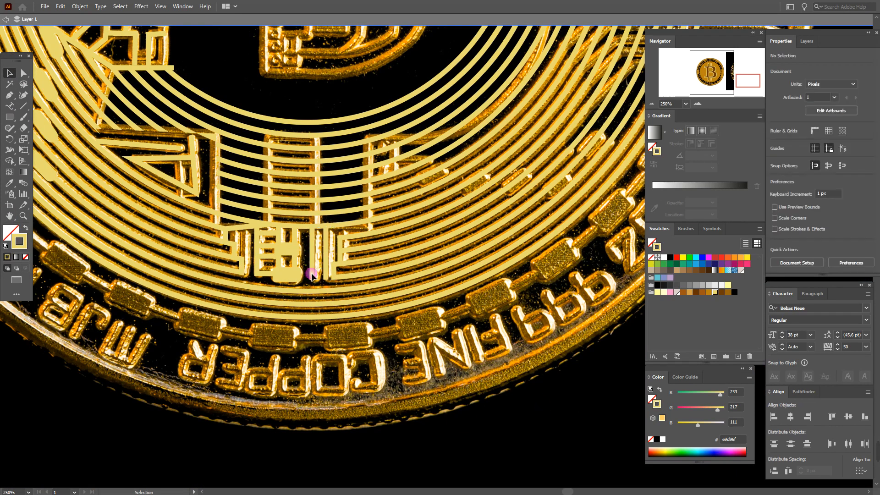
Step: Give the two tall vertical lines right of the chip column round stroke caps
{"action": "left_click", "coordinate": [327, 274]}
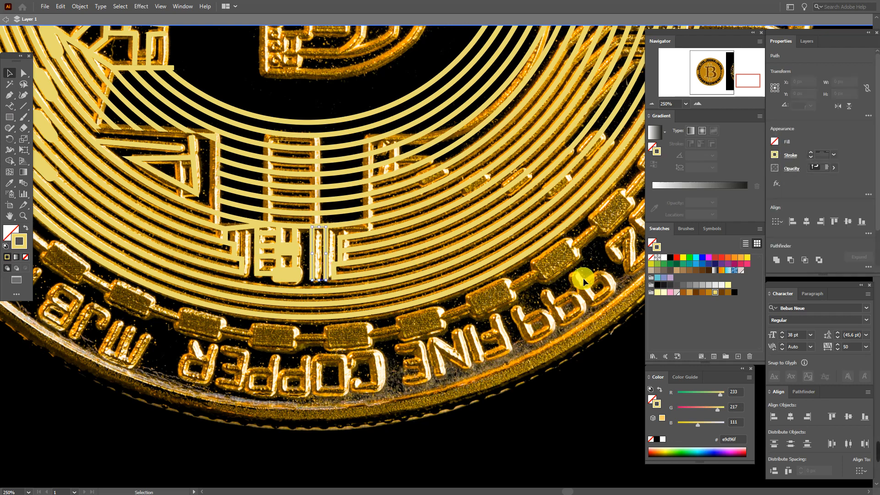
{"action": "left_click", "coordinate": [795, 158]}
{"action": "left_click", "coordinate": [738, 179]}
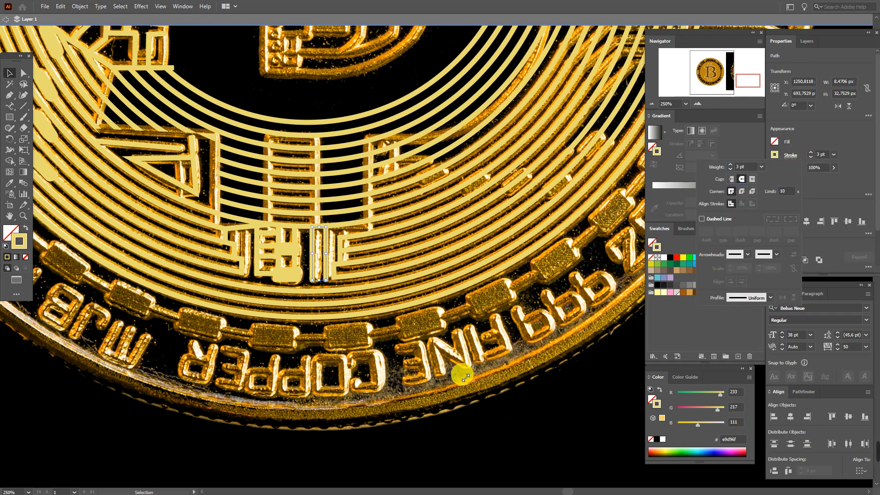
{"action": "left_click", "coordinate": [6, 73]}
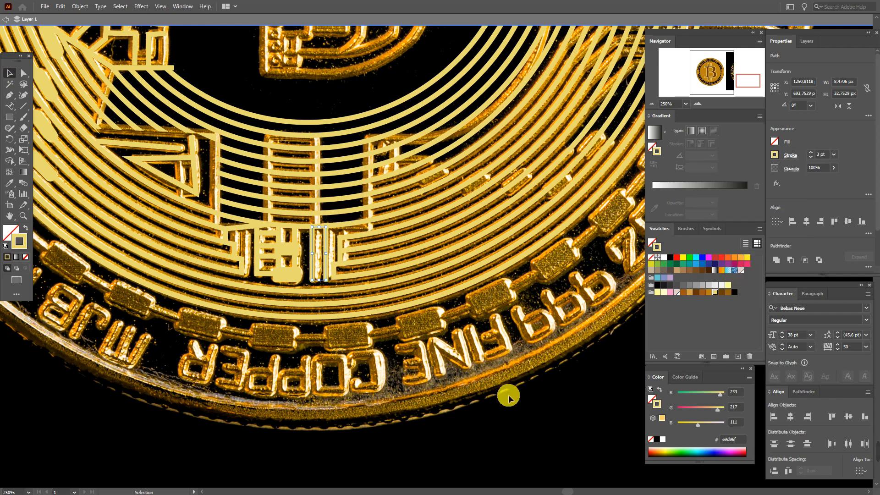
{"action": "left_click", "coordinate": [514, 408]}
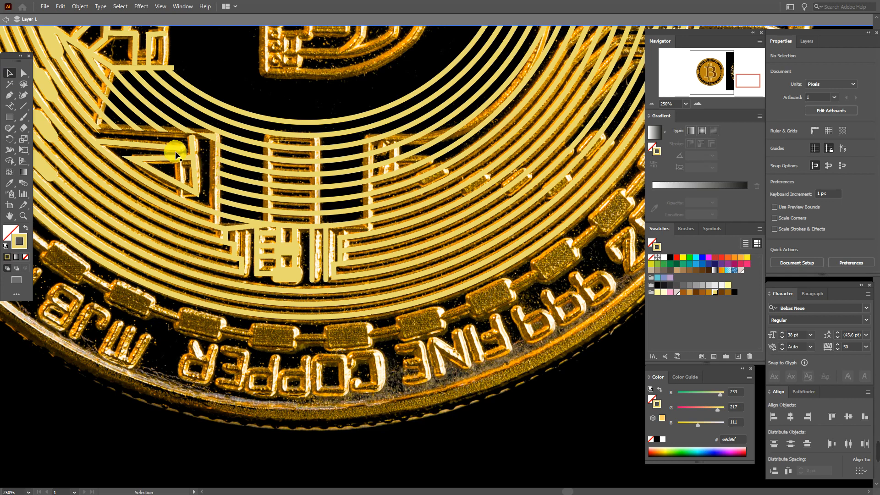
Step: Check the stroke options of the upper line inside the triangular circuit block
{"action": "left_click", "coordinate": [792, 156]}
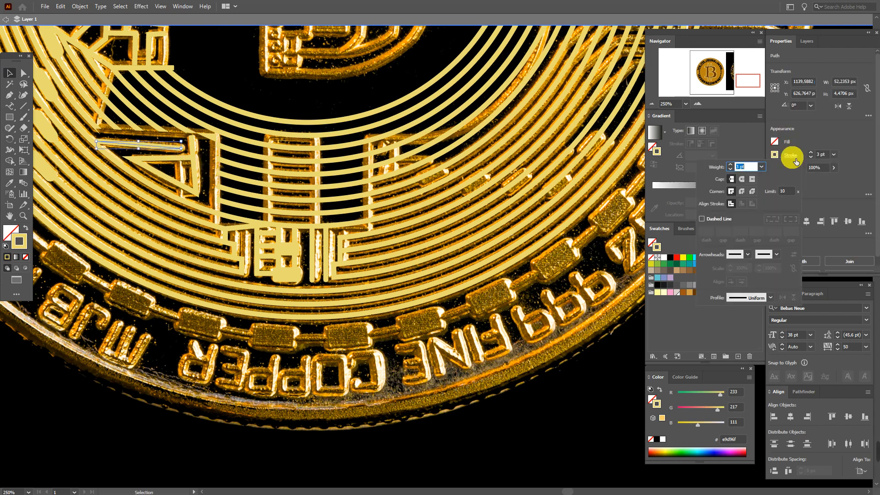
{"action": "left_click", "coordinate": [540, 435]}
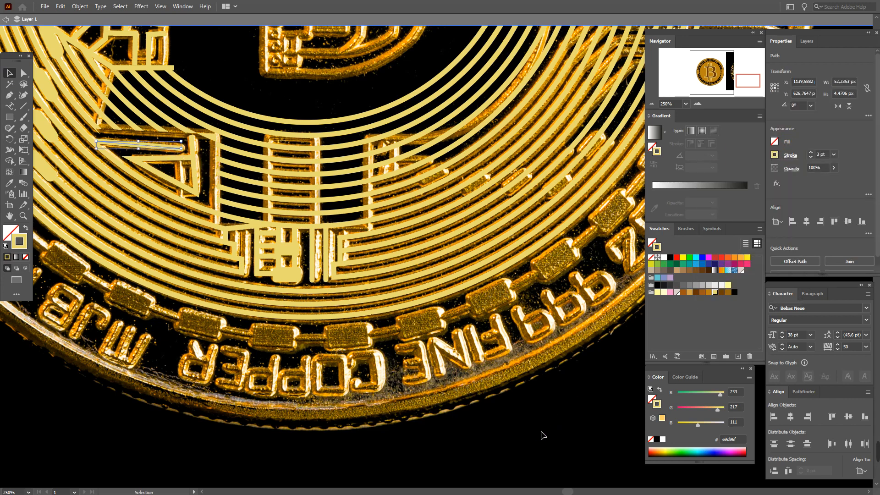
{"action": "left_click", "coordinate": [541, 434]}
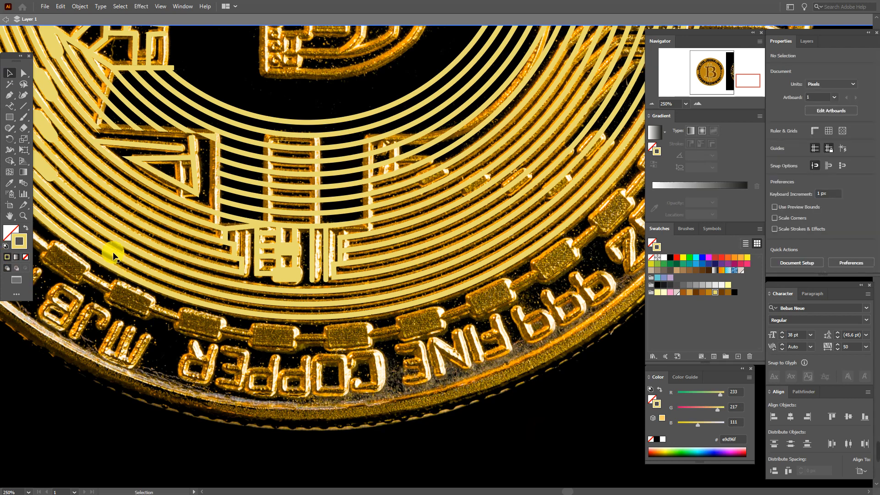
Step: Draw a closed, yellow-filled four-sided Pen shape over the small circuit block to the right of the ladder pattern
{"action": "left_click", "coordinate": [15, 221]}
{"action": "left_click_drag", "start_coordinate": [394, 241], "coordinate": [383, 291]}
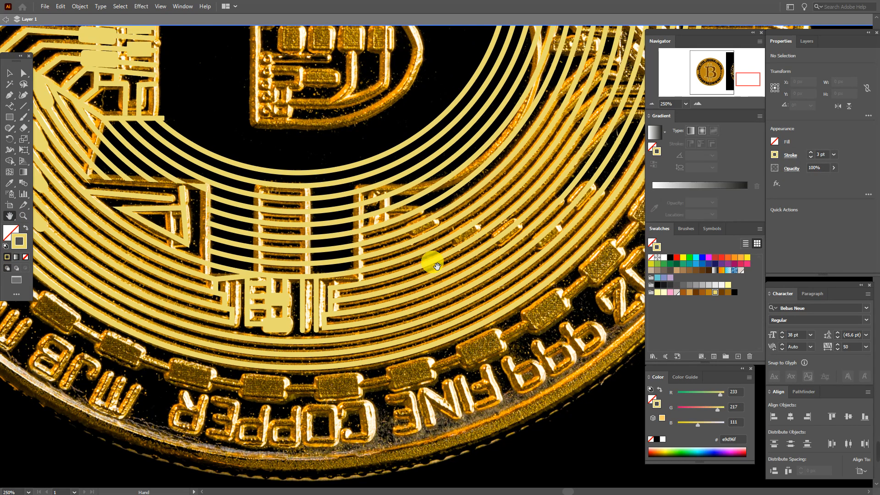
{"action": "left_click_drag", "start_coordinate": [437, 268], "coordinate": [318, 328]}
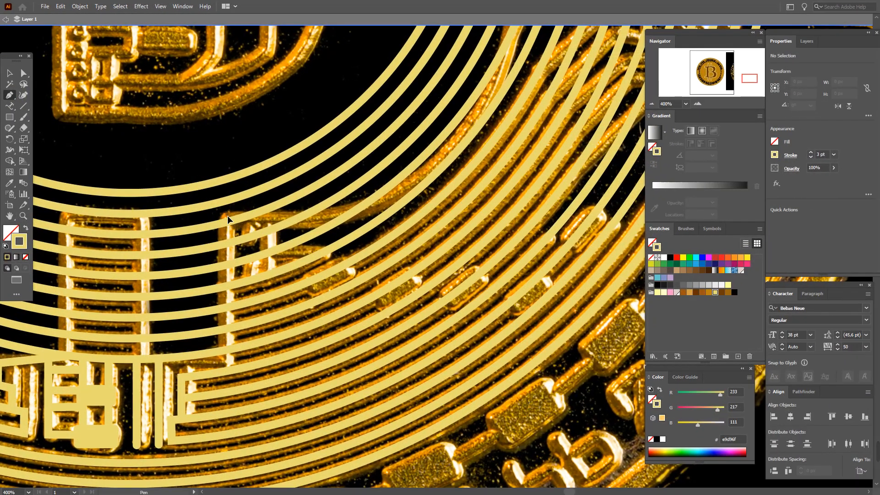
{"action": "left_click", "coordinate": [227, 214]}
{"action": "left_click", "coordinate": [228, 303]}
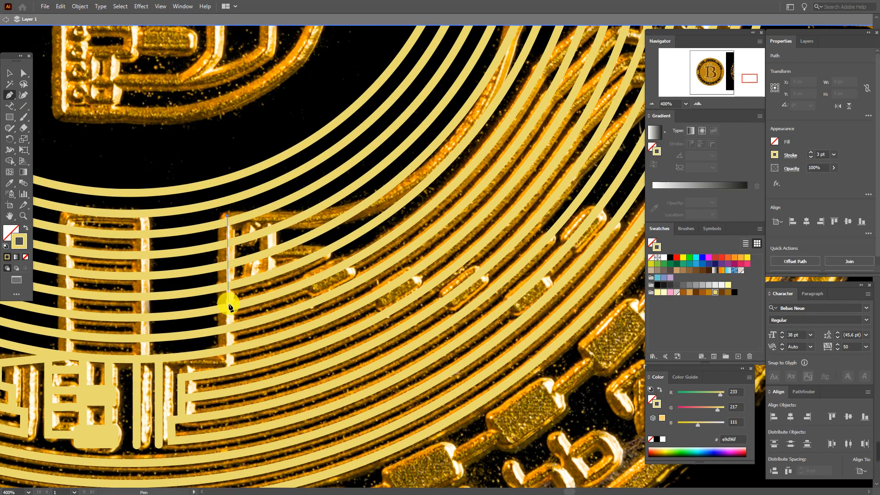
{"action": "left_click", "coordinate": [333, 268]}
{"action": "left_click", "coordinate": [338, 209]}
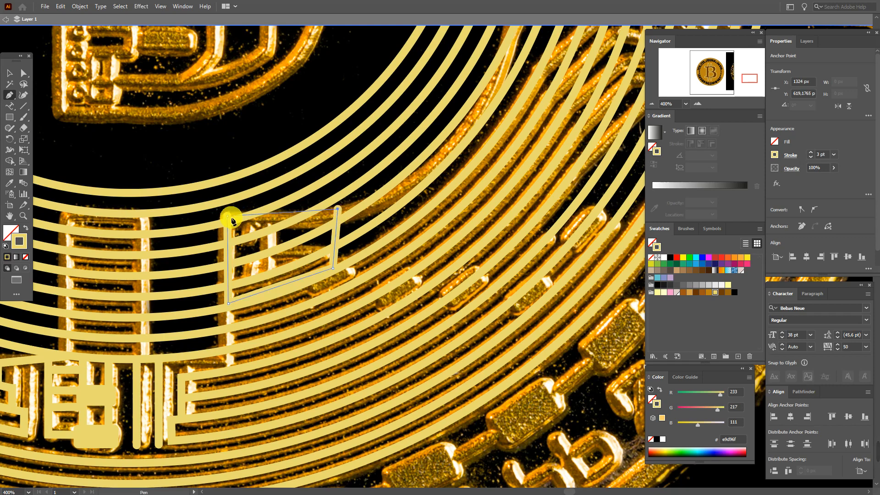
{"action": "left_click", "coordinate": [228, 216]}
{"action": "left_click", "coordinate": [27, 229]}
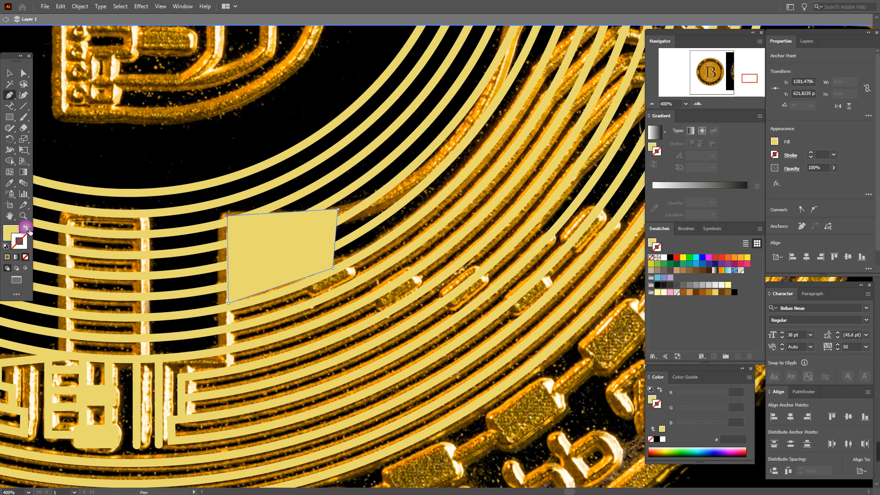
{"action": "left_click", "coordinate": [9, 73]}
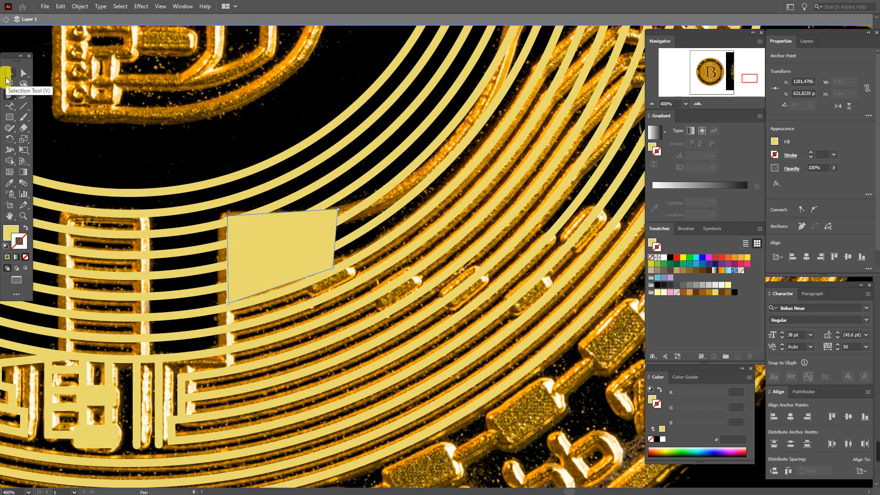
Step: Divide the four-sided shape and the rings crossing it with Pathfinder, and ungroup the resulting pieces
{"action": "left_click", "coordinate": [352, 213]}
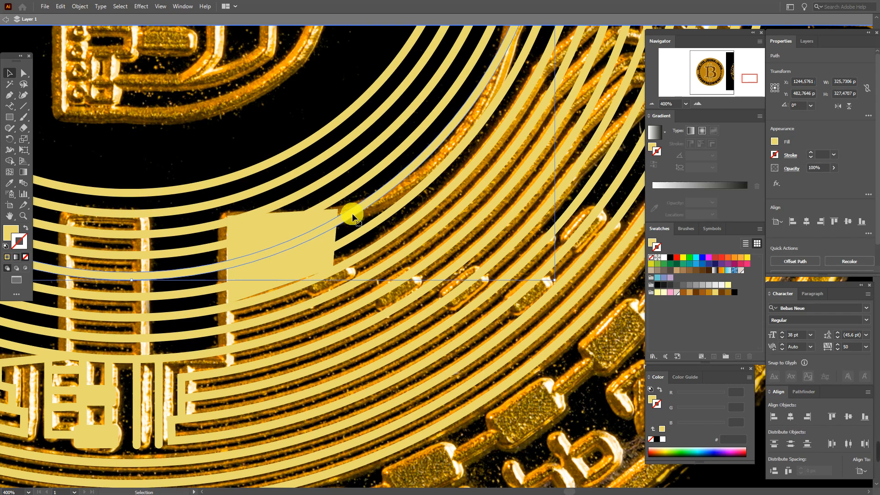
{"action": "left_click", "coordinate": [355, 234], "text": "shift"}
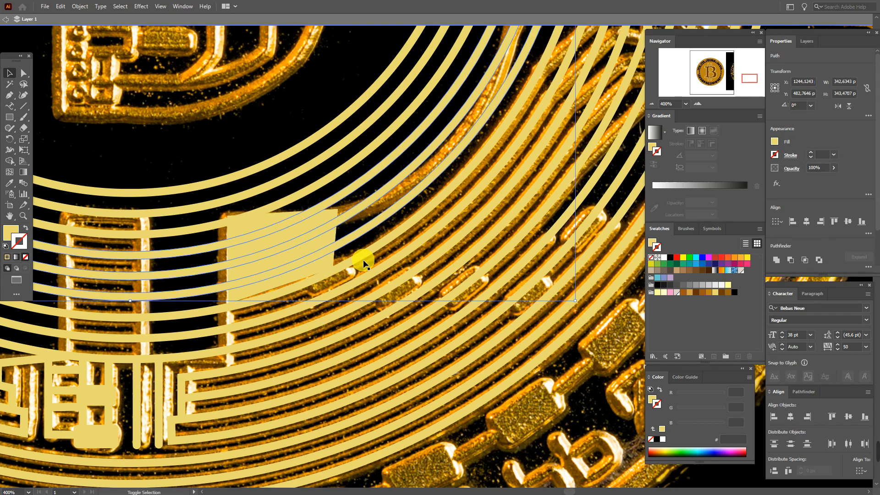
{"action": "left_click", "coordinate": [330, 262], "text": "shift"}
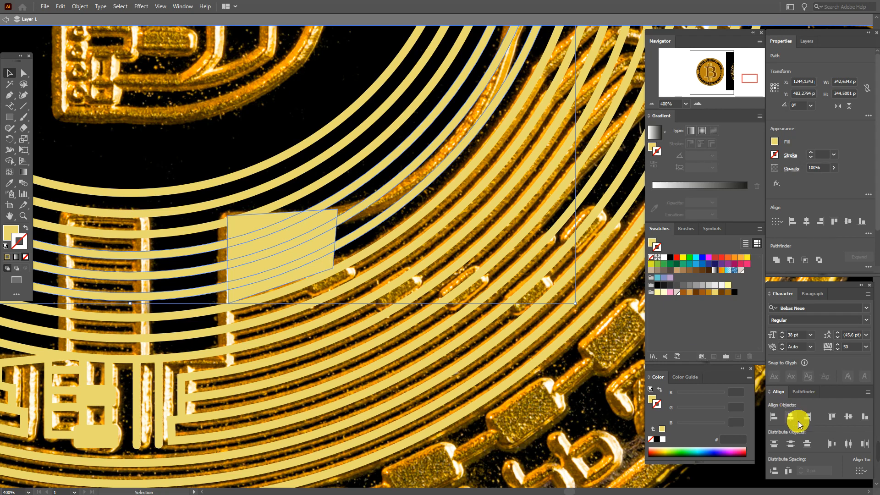
{"action": "left_click", "coordinate": [803, 397]}
{"action": "left_click", "coordinate": [775, 440]}
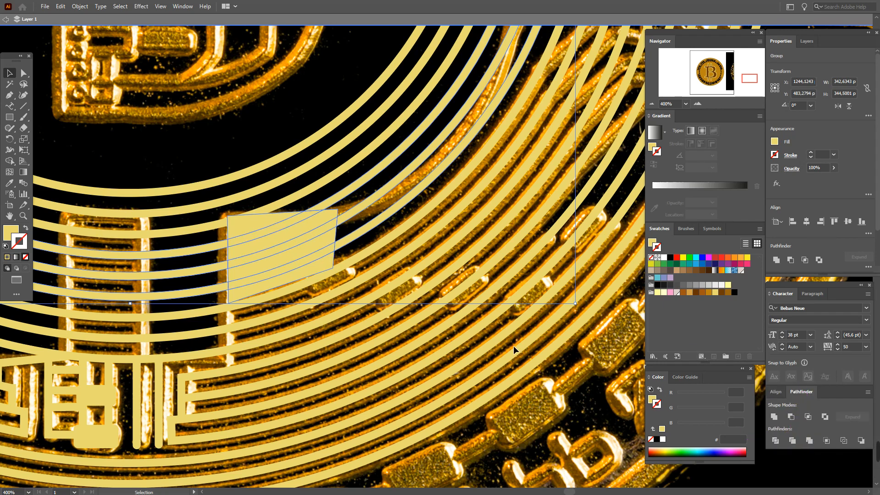
{"action": "right_click", "coordinate": [290, 253]}
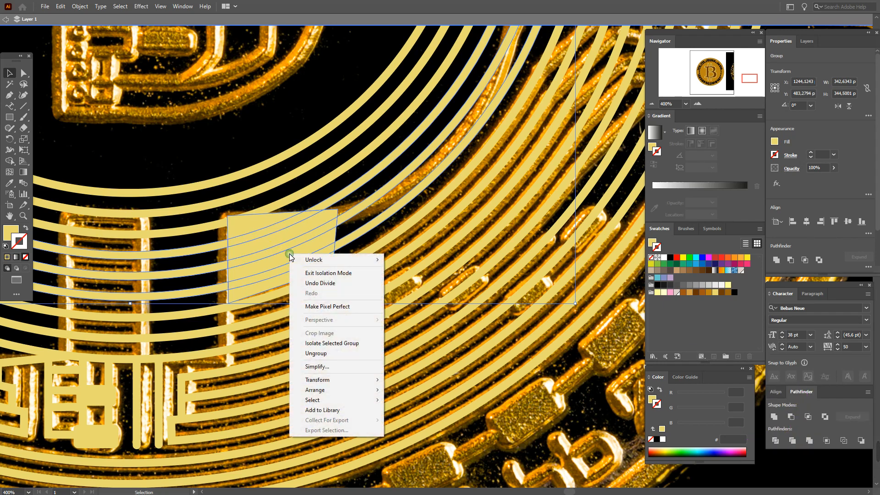
{"action": "left_click", "coordinate": [330, 358]}
Step: Delete the divided pieces inside the four-sided shape to clear the rings from the small circuit block
{"action": "left_click", "coordinate": [342, 280]}
{"action": "left_click", "coordinate": [323, 255]}
{"action": "key", "text": "Delete"}
{"action": "left_click", "coordinate": [320, 264]}
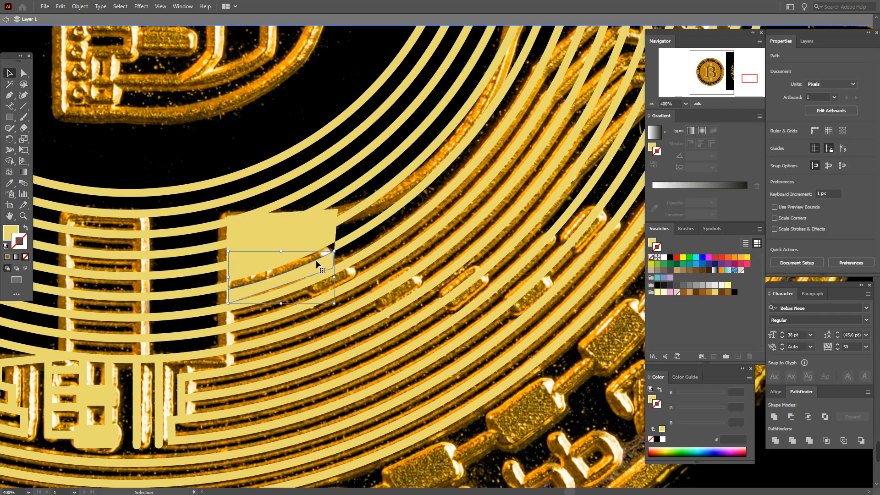
{"action": "key", "text": "Delete"}
{"action": "left_click", "coordinate": [308, 249]}
{"action": "key", "text": "Delete"}
{"action": "left_click", "coordinate": [304, 240]}
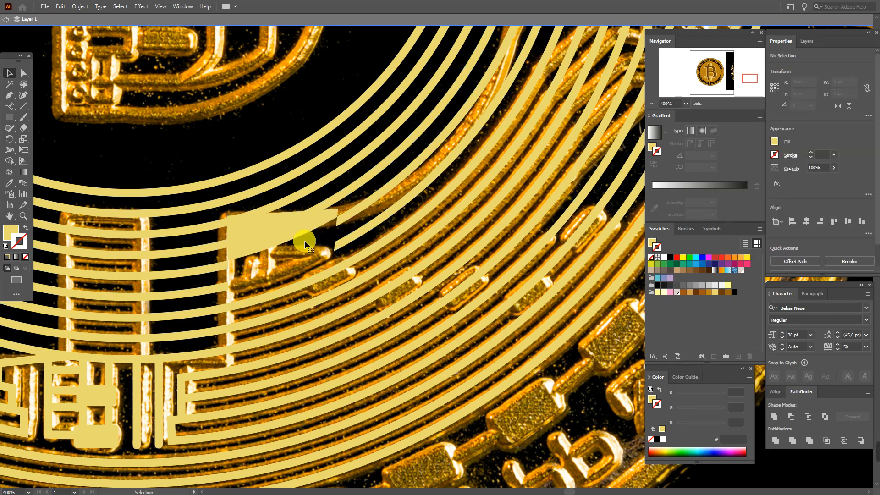
{"action": "key", "text": "Delete"}
{"action": "left_click", "coordinate": [290, 225]}
{"action": "key", "text": "Delete"}
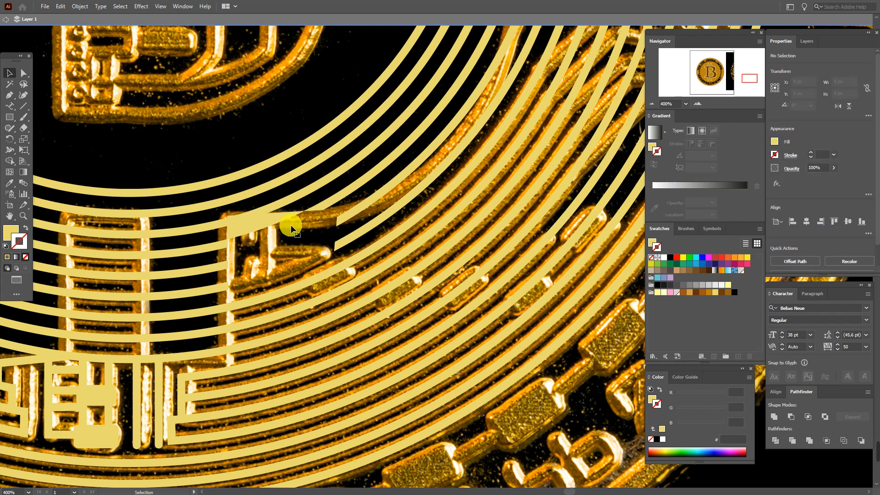
{"action": "left_click", "coordinate": [276, 223]}
{"action": "key", "text": "Delete"}
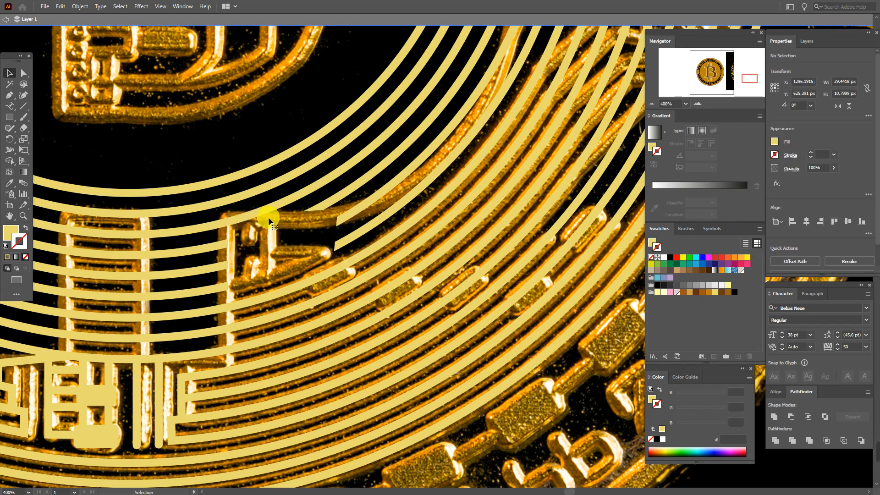
Step: Draw a vertical 3 pt yellow line over the embossed upright bar inside the cleared circuit block
{"action": "left_click", "coordinate": [10, 95]}
{"action": "left_click", "coordinate": [269, 217]}
{"action": "left_click", "coordinate": [268, 276]}
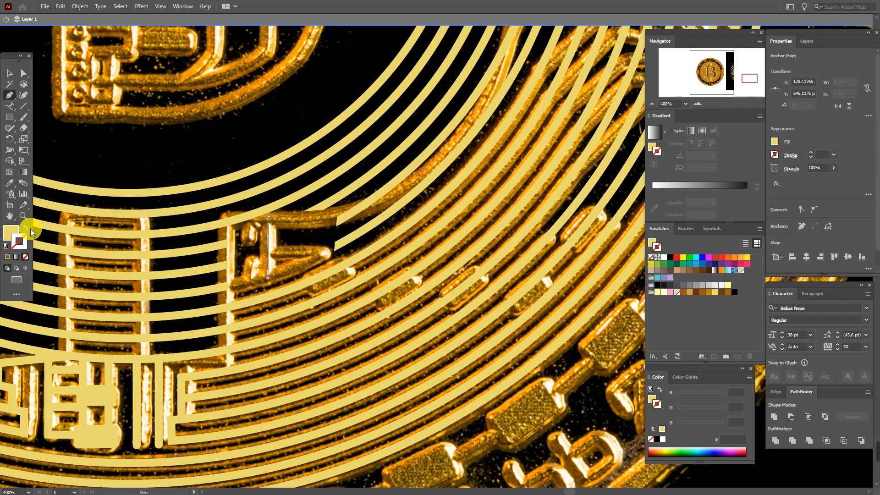
{"action": "left_click", "coordinate": [26, 228]}
{"action": "scroll", "coordinate": [820, 155], "scroll_direction": "up", "scroll_amount": 2}
{"action": "key", "text": "v"}
{"action": "key", "text": "p"}
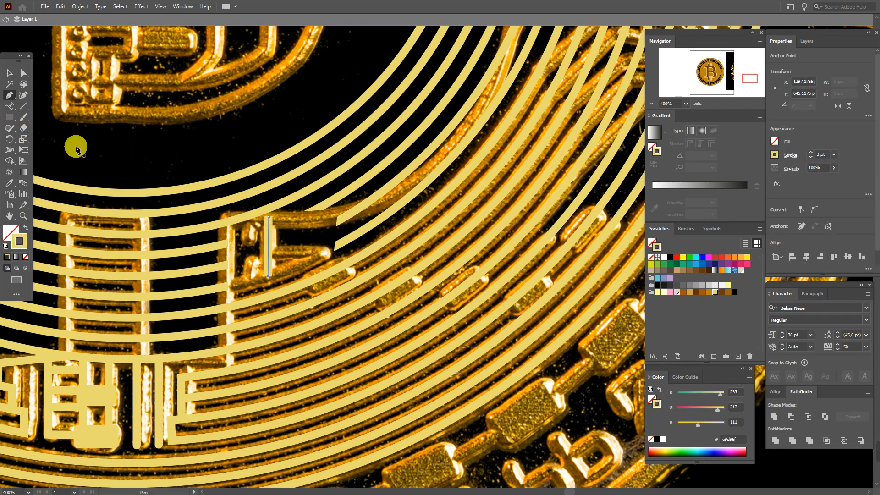
Step: Draw an angled 3 pt line from the upright bar out to the block's pointed tip and back to its lower-left corner
{"action": "left_click", "coordinate": [268, 249]}
{"action": "key", "text": "ctrl+z"}
{"action": "left_click", "coordinate": [268, 249]}
{"action": "left_click", "coordinate": [326, 253]}
{"action": "left_click", "coordinate": [233, 286]}
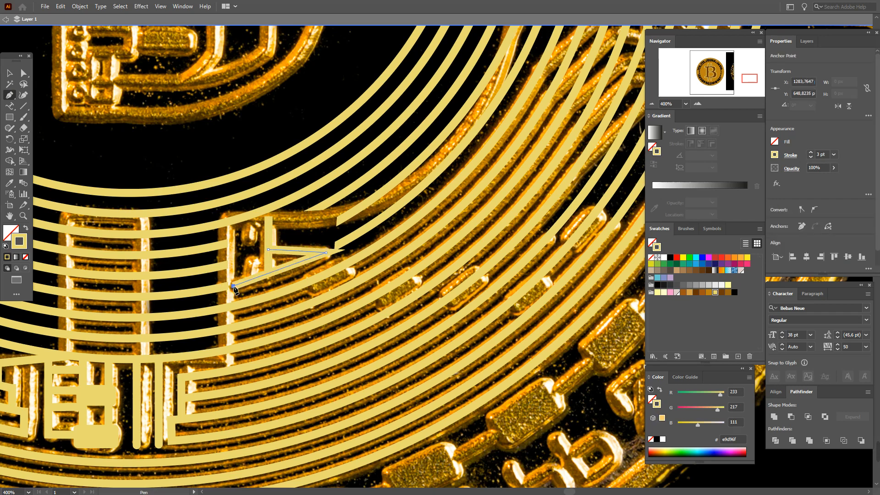
Step: Draw two short vertical 3 pt lines, one above the other, left of the upright bar in the cleared block
{"action": "left_click", "coordinate": [12, 93]}
{"action": "left_click", "coordinate": [251, 219]}
{"action": "left_click", "coordinate": [251, 241]}
{"action": "left_click", "coordinate": [253, 275]}
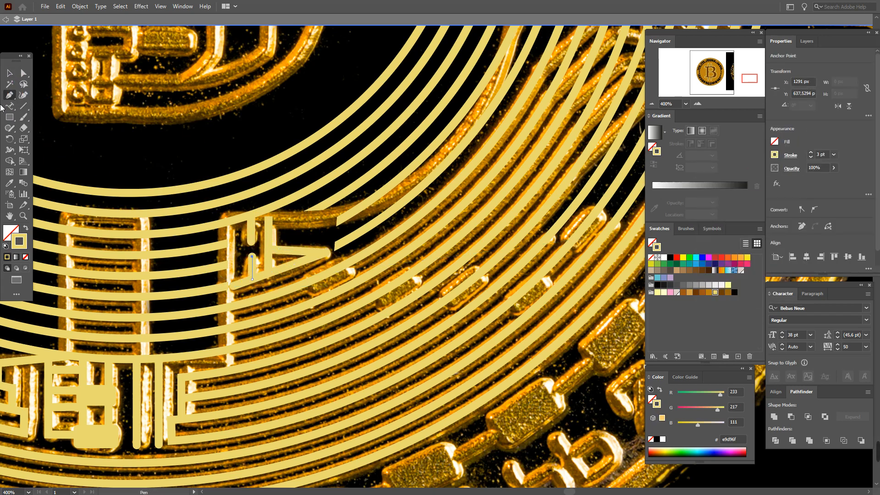
Step: Draw a closed straight-sided shape over the ring segments beside the small circuit block, up along the embossed curved outline, and fill it yellow without a stroke
{"action": "key", "text": "v"}
{"action": "left_click", "coordinate": [190, 174]}
{"action": "left_click", "coordinate": [10, 218]}
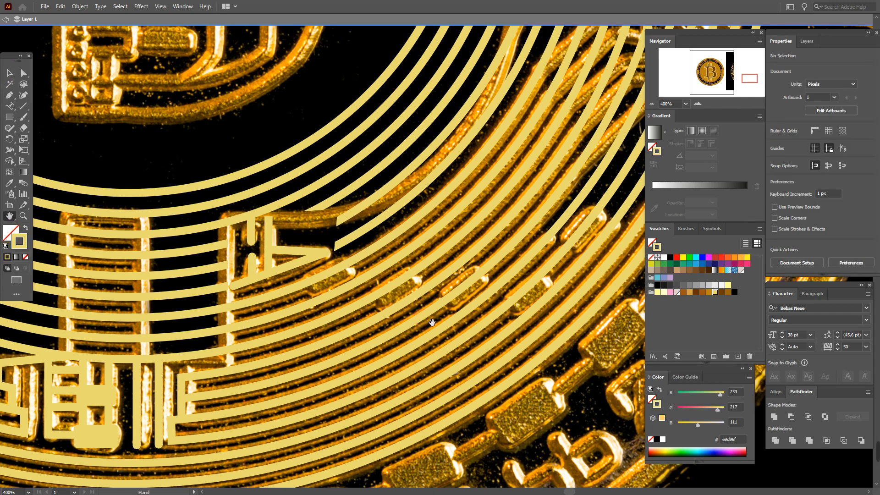
{"action": "left_click", "coordinate": [423, 286]}
{"action": "left_click_drag", "start_coordinate": [421, 291], "coordinate": [353, 329]}
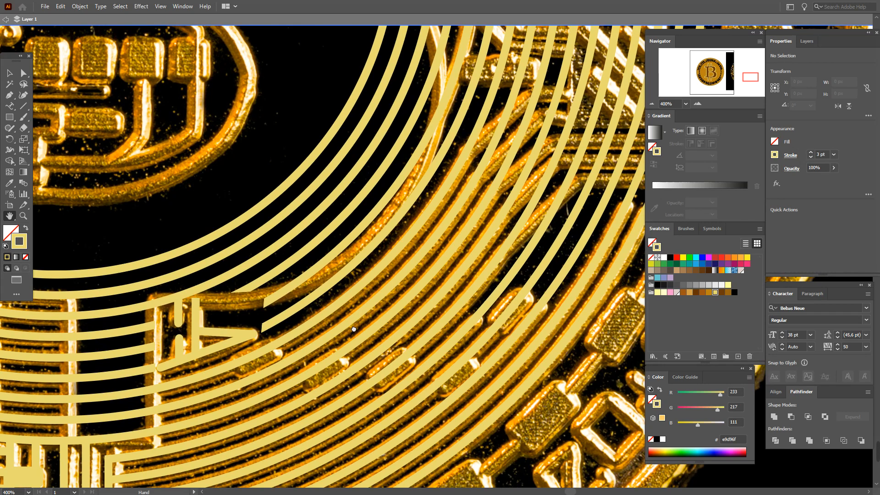
{"action": "left_click", "coordinate": [353, 327]}
{"action": "left_click", "coordinate": [9, 95]}
{"action": "left_click_drag", "start_coordinate": [444, 77], "coordinate": [482, 89]}
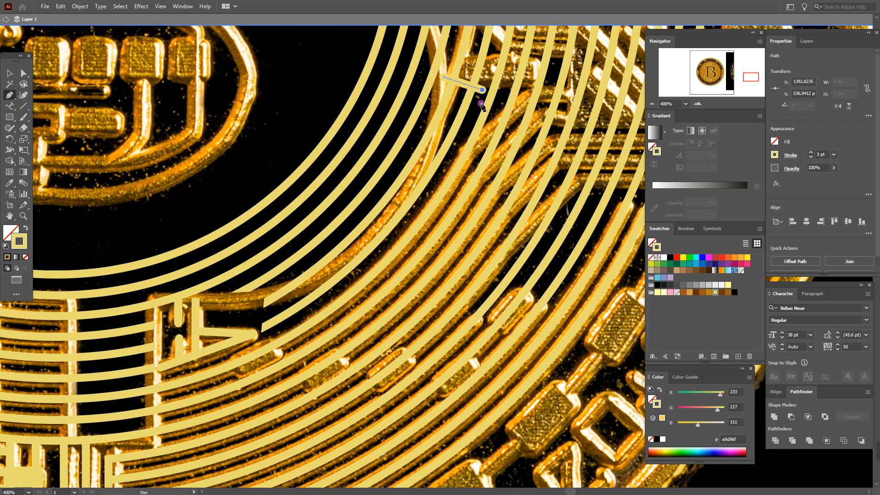
{"action": "left_click", "coordinate": [432, 192]}
{"action": "left_click", "coordinate": [375, 259]}
{"action": "left_click", "coordinate": [272, 336]}
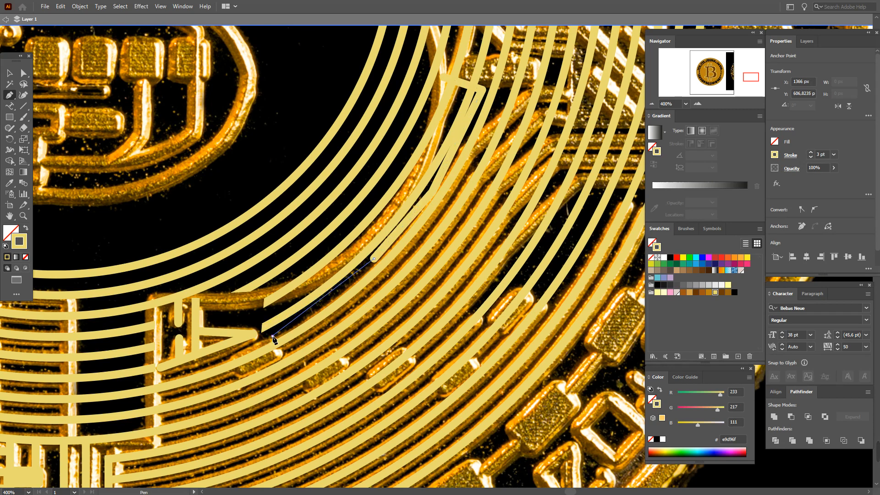
{"action": "left_click", "coordinate": [260, 334]}
{"action": "left_click", "coordinate": [251, 292]}
{"action": "left_click", "coordinate": [354, 179]}
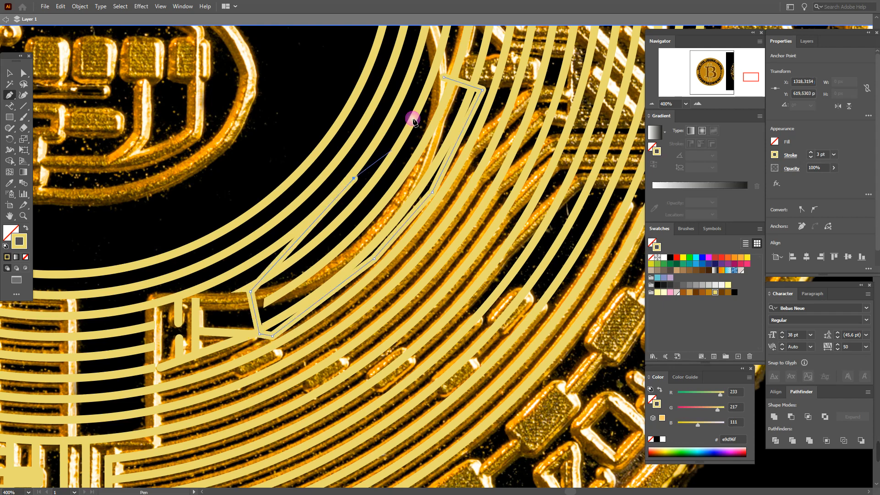
{"action": "left_click", "coordinate": [444, 76]}
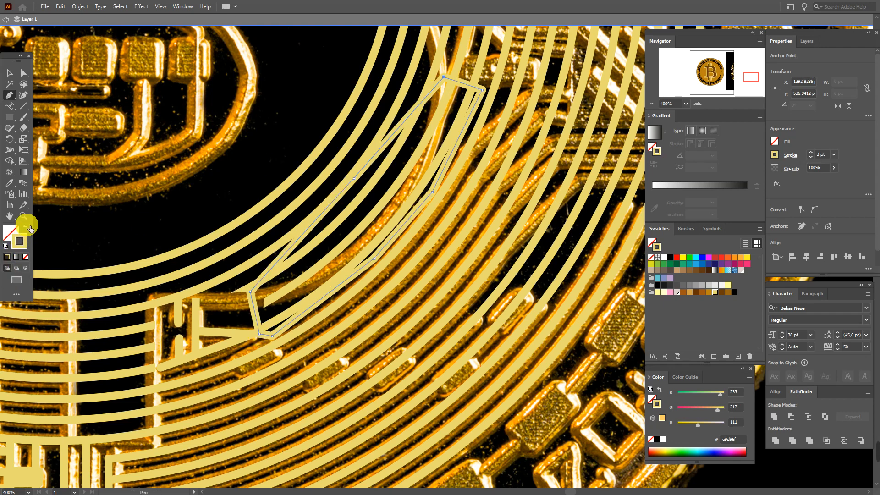
{"action": "left_click", "coordinate": [29, 228]}
Step: Select the two crossing rings together with the filled shape and combine them with Exclude
{"action": "left_click", "coordinate": [9, 73]}
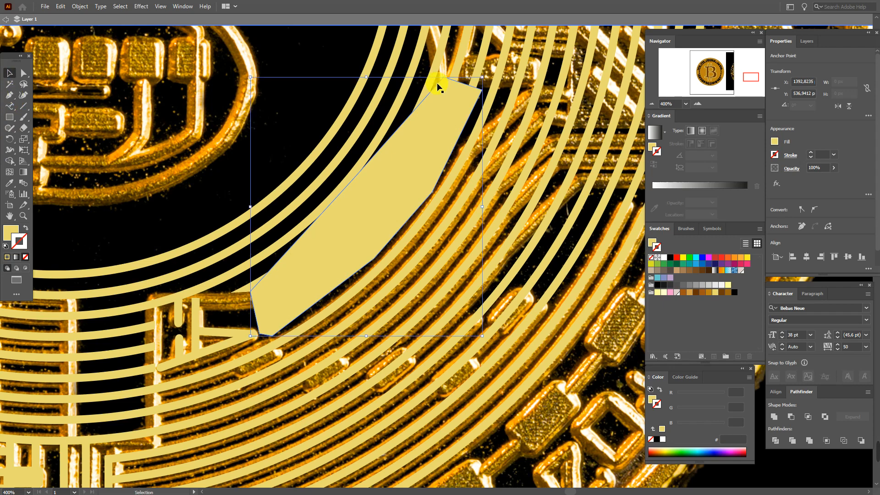
{"action": "left_click", "coordinate": [456, 72]}
{"action": "left_click", "coordinate": [474, 79], "text": "shift"}
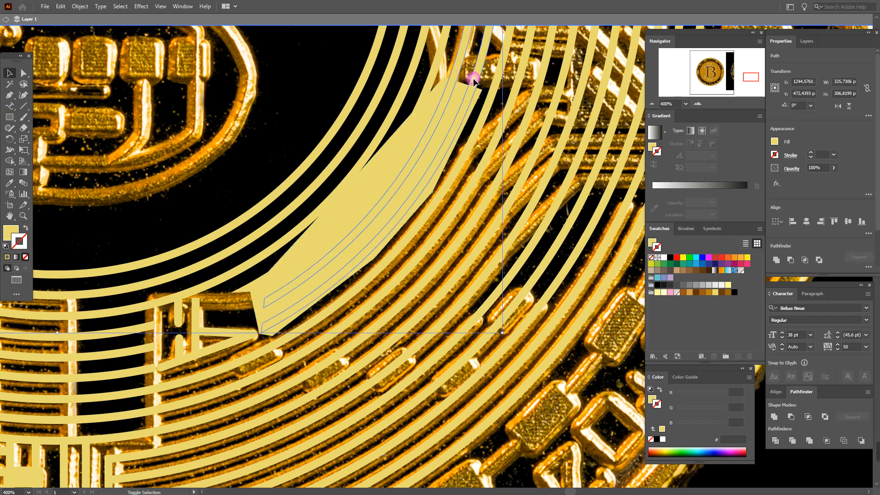
{"action": "left_click", "coordinate": [455, 105], "text": "shift"}
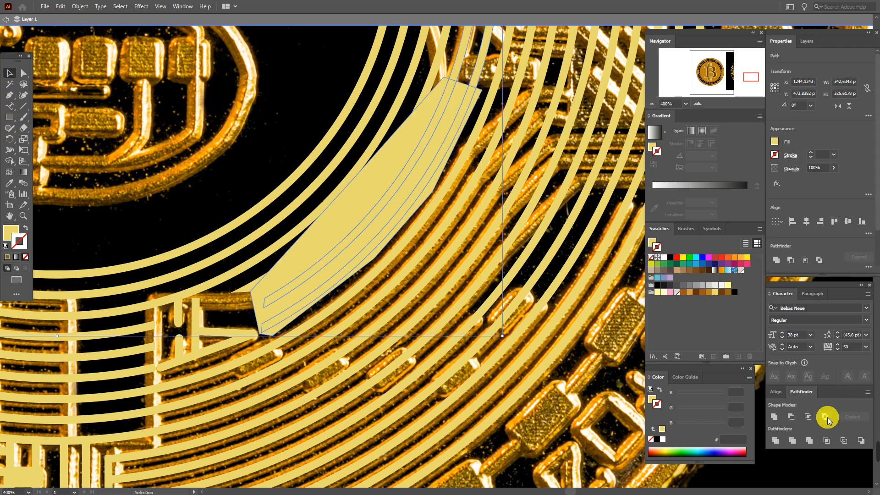
{"action": "left_click", "coordinate": [827, 417]}
Step: Ungroup the excluded result and delete the leftover shape pieces beside the embossed curved outline
{"action": "right_click", "coordinate": [458, 120]}
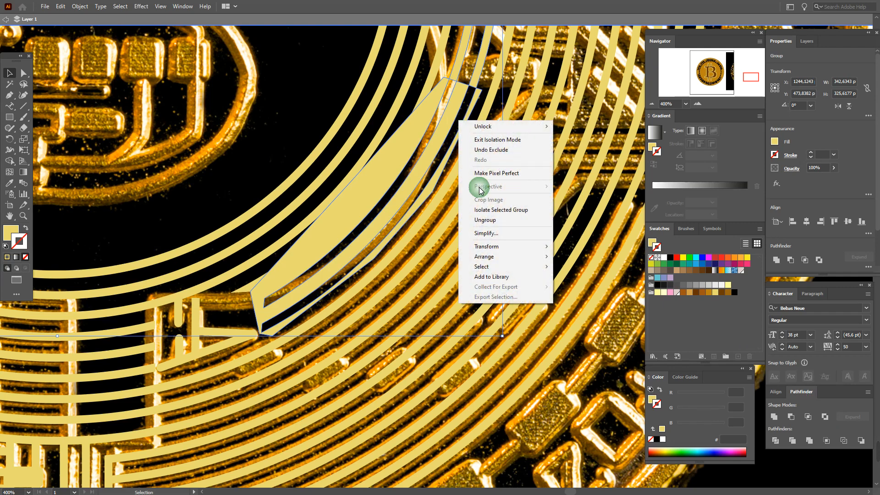
{"action": "left_click", "coordinate": [481, 220]}
{"action": "left_click", "coordinate": [479, 80]}
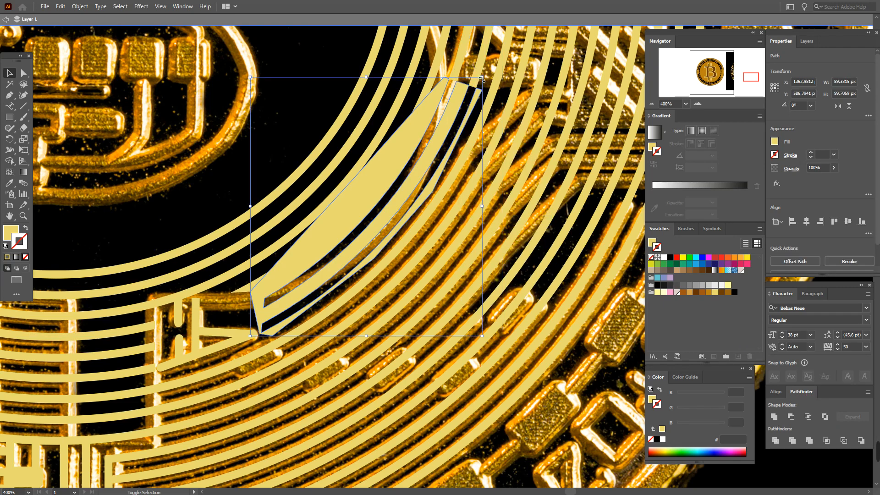
{"action": "key", "text": "Delete"}
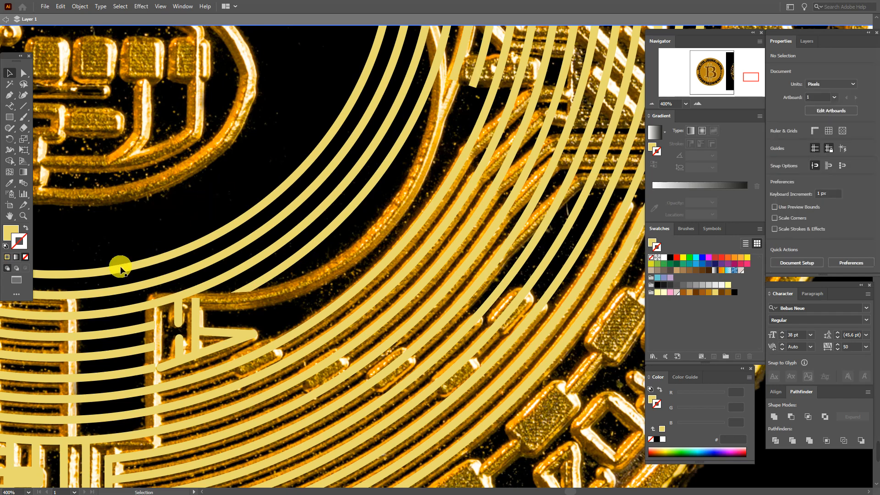
Step: Copy a rounded yellow chip from the lower-left rings and place a rotated copy over an embossed chip on the lower-right rings
{"action": "left_click", "coordinate": [9, 214]}
{"action": "left_click_drag", "start_coordinate": [332, 356], "coordinate": [302, 275]}
{"action": "left_click_drag", "start_coordinate": [209, 294], "coordinate": [349, 293]}
{"action": "left_click_drag", "start_coordinate": [198, 243], "coordinate": [268, 282]}
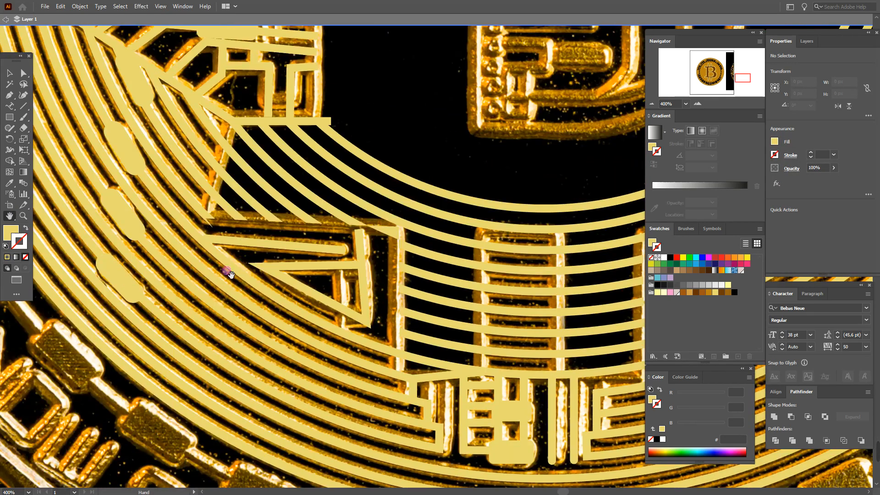
{"action": "left_click", "coordinate": [9, 73]}
{"action": "left_click", "coordinate": [133, 151]}
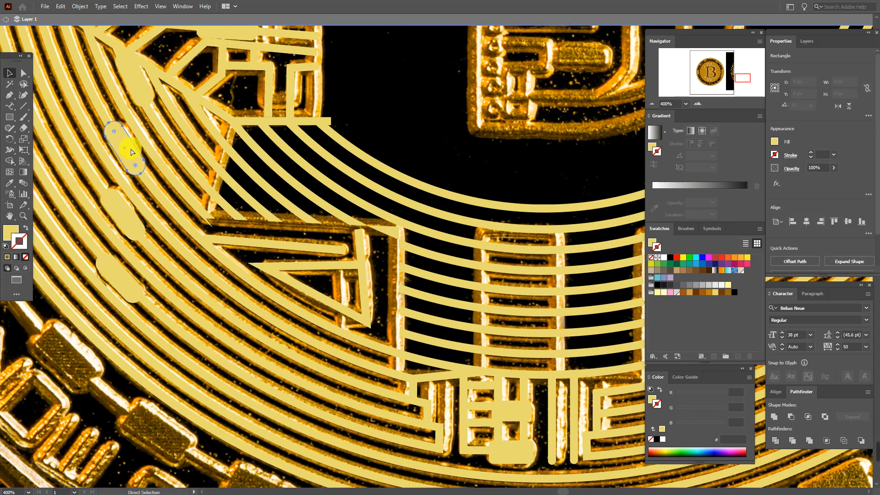
{"action": "left_click", "coordinate": [10, 216]}
{"action": "left_click_drag", "start_coordinate": [484, 246], "coordinate": [225, 272]}
{"action": "left_click_drag", "start_coordinate": [413, 287], "coordinate": [205, 303]}
{"action": "key", "text": "ctrl+v"}
{"action": "left_click", "coordinate": [10, 73]}
{"action": "mouse_move", "coordinate": [450, 242]}
{"action": "left_mouse_down"}
{"action": "mouse_move", "coordinate": [457, 271]}
{"action": "mouse_move", "coordinate": [275, 348]}
{"action": "mouse_move", "coordinate": [276, 336]}
{"action": "mouse_move", "coordinate": [440, 256]}
{"action": "left_mouse_up"}
{"action": "mouse_move", "coordinate": [475, 250]}
{"action": "left_mouse_down"}
{"action": "mouse_move", "coordinate": [476, 242]}
{"action": "mouse_move", "coordinate": [359, 342]}
{"action": "mouse_move", "coordinate": [474, 242]}
{"action": "left_mouse_up"}
Step: Paste further copies of the rounded chip and position them over the other embossed chips on the lower-right rings
{"action": "key", "text": "ctrl+v"}
{"action": "left_click_drag", "start_coordinate": [447, 248], "coordinate": [426, 341]}
{"action": "key", "text": "ctrl+v"}
{"action": "mouse_move", "coordinate": [474, 251]}
{"action": "left_mouse_down"}
{"action": "mouse_move", "coordinate": [473, 240]}
{"action": "mouse_move", "coordinate": [485, 345]}
{"action": "mouse_move", "coordinate": [471, 238]}
{"action": "left_mouse_up"}
{"action": "key", "text": "ctrl+v"}
{"action": "mouse_move", "coordinate": [448, 248]}
{"action": "left_mouse_down"}
{"action": "mouse_move", "coordinate": [545, 278]}
{"action": "mouse_move", "coordinate": [564, 265]}
{"action": "mouse_move", "coordinate": [487, 339]}
{"action": "left_mouse_up"}
Step: Start an outline along the lower edge of the right-hand circuit area out to the coin's rim, with a yellow stroke and no fill
{"action": "left_click", "coordinate": [10, 216]}
{"action": "mouse_move", "coordinate": [533, 265]}
{"action": "left_mouse_down"}
{"action": "mouse_move", "coordinate": [494, 305]}
{"action": "mouse_move", "coordinate": [454, 317]}
{"action": "left_mouse_up"}
{"action": "left_click_drag", "start_coordinate": [500, 274], "coordinate": [496, 294]}
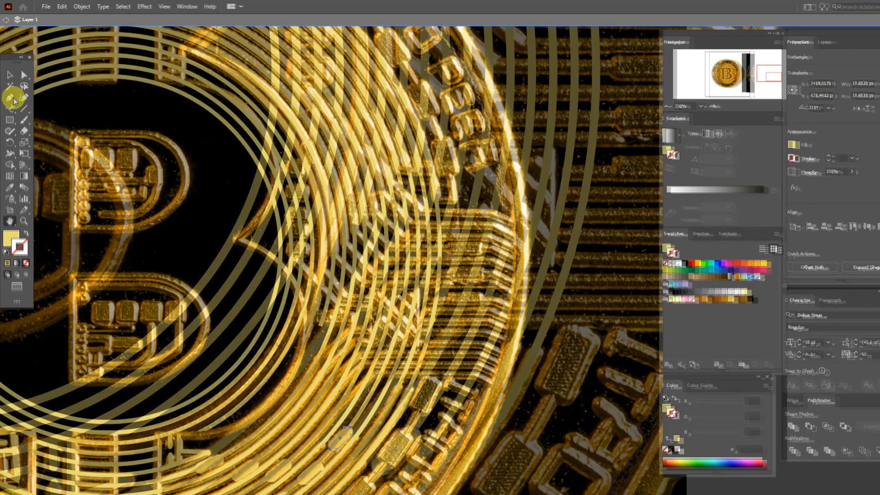
{"action": "left_click", "coordinate": [10, 95]}
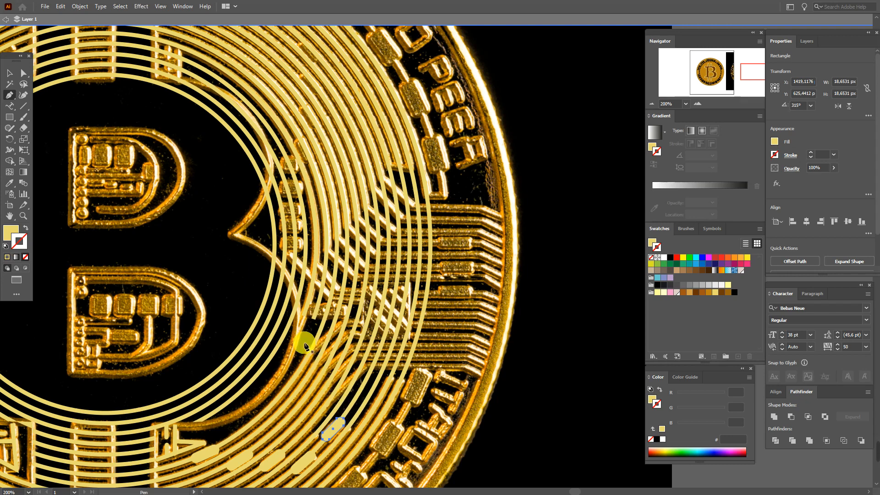
{"action": "left_click", "coordinate": [304, 342]}
{"action": "left_click", "coordinate": [358, 421]}
{"action": "left_click", "coordinate": [389, 373]}
{"action": "left_click", "coordinate": [389, 374]}
{"action": "left_click_drag", "start_coordinate": [391, 376], "coordinate": [412, 385]}
{"action": "left_click_drag", "start_coordinate": [462, 377], "coordinate": [494, 394]}
{"action": "left_click", "coordinate": [505, 396]}
{"action": "left_click_drag", "start_coordinate": [523, 191], "coordinate": [482, 191]}
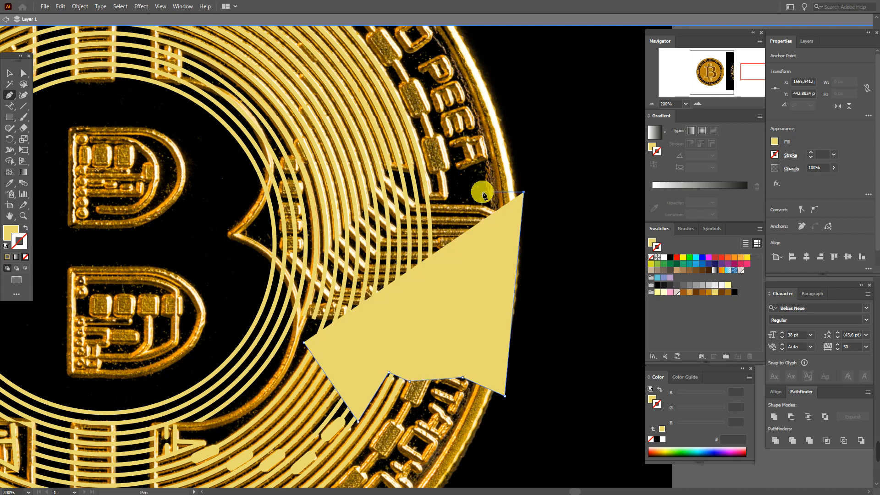
{"action": "left_click", "coordinate": [25, 226]}
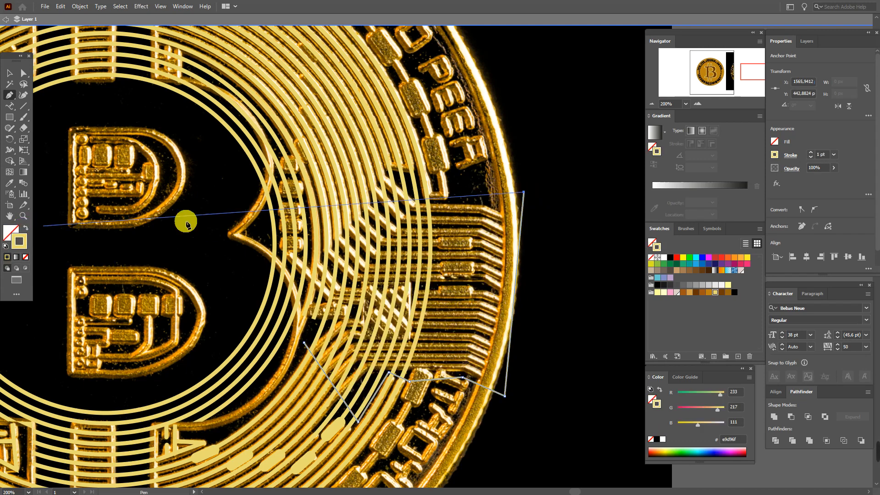
Step: Close the outline along the upper and inner edges of the right-hand circuit area and swap its stroke to a yellow fill
{"action": "left_click", "coordinate": [423, 202]}
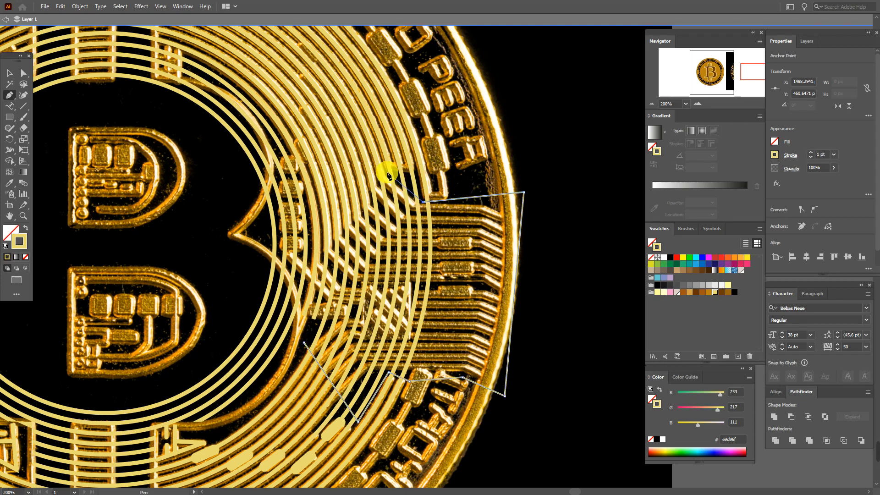
{"action": "left_click", "coordinate": [389, 176]}
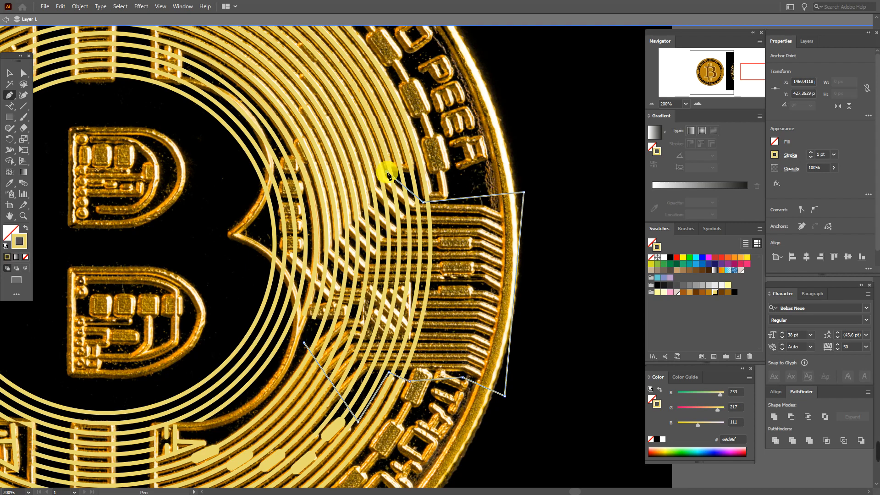
{"action": "left_click", "coordinate": [310, 267]}
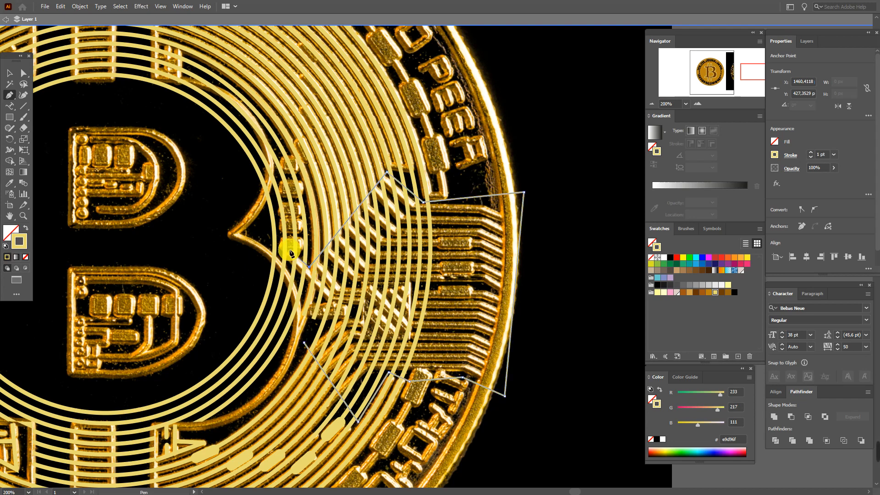
{"action": "left_click", "coordinate": [269, 232]}
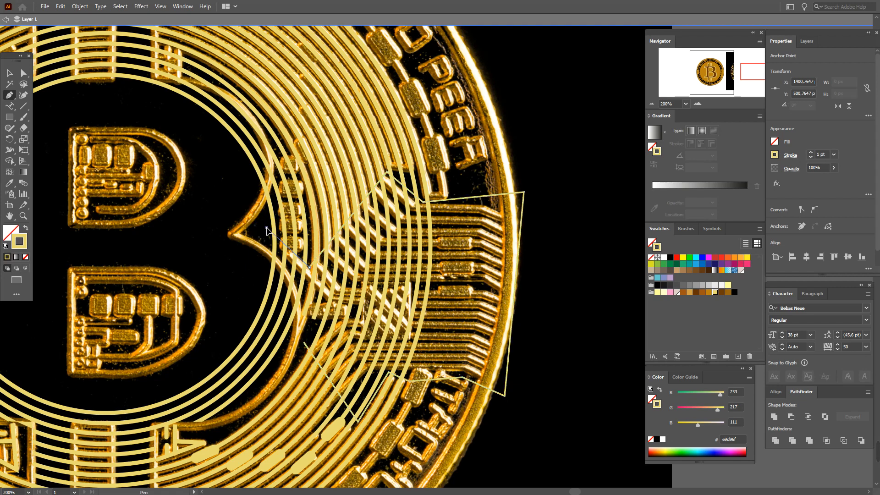
{"action": "left_click", "coordinate": [255, 304]}
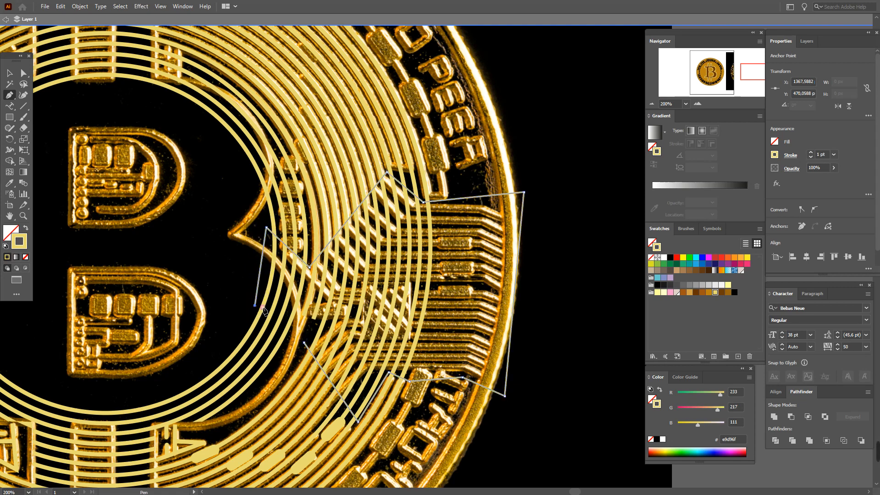
{"action": "left_click", "coordinate": [304, 343]}
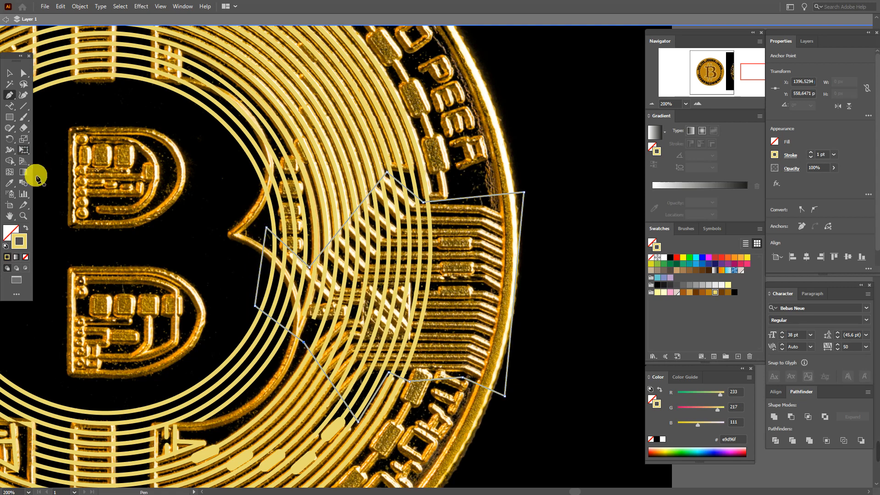
{"action": "left_click", "coordinate": [26, 228]}
Step: Select the rings with the large filled shape, split them with Divide, and ungroup the result
{"action": "left_click", "coordinate": [9, 73]}
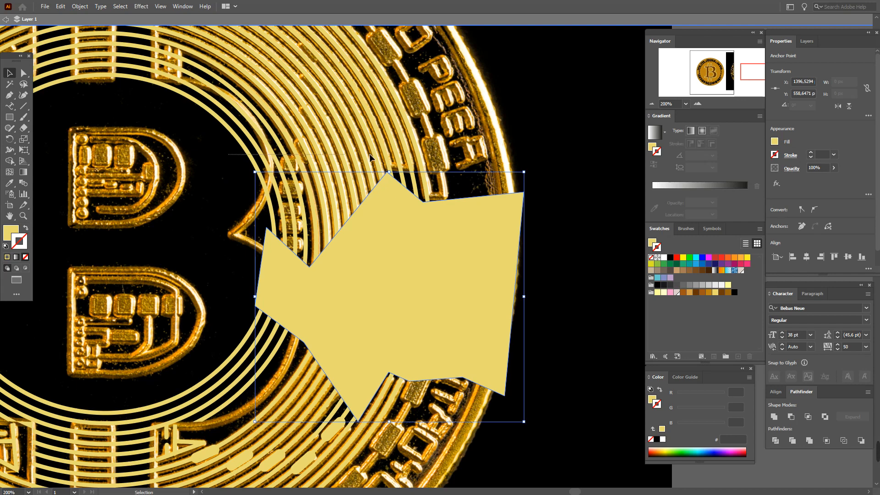
{"action": "left_click", "coordinate": [435, 158], "text": "shift"}
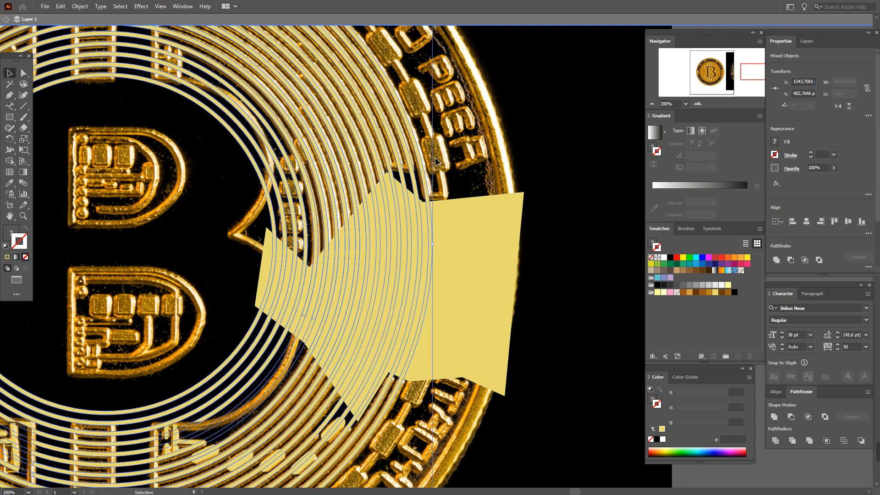
{"action": "left_click", "coordinate": [476, 219], "text": "shift"}
{"action": "left_click", "coordinate": [476, 220], "text": "shift"}
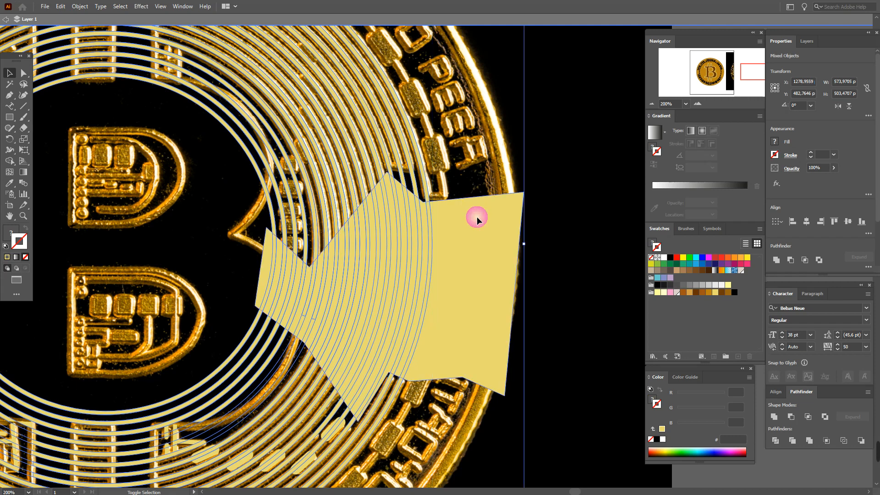
{"action": "left_click", "coordinate": [774, 440]}
{"action": "right_click", "coordinate": [460, 289]}
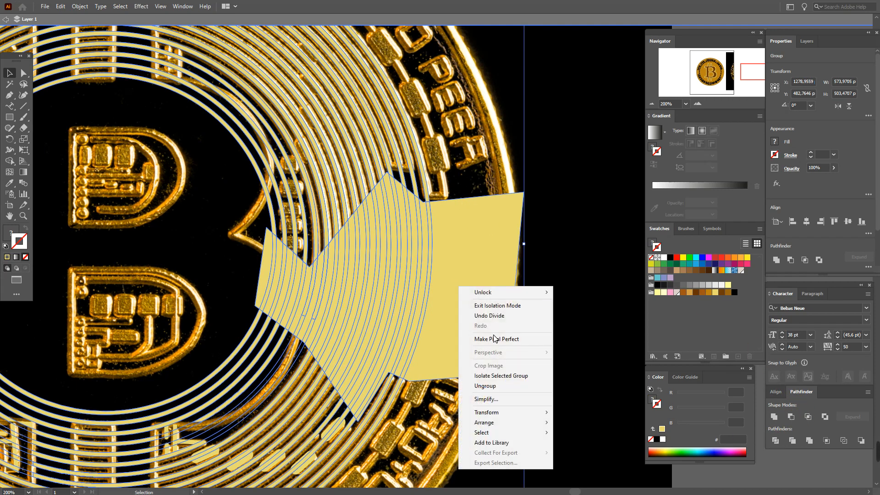
{"action": "left_click", "coordinate": [499, 386]}
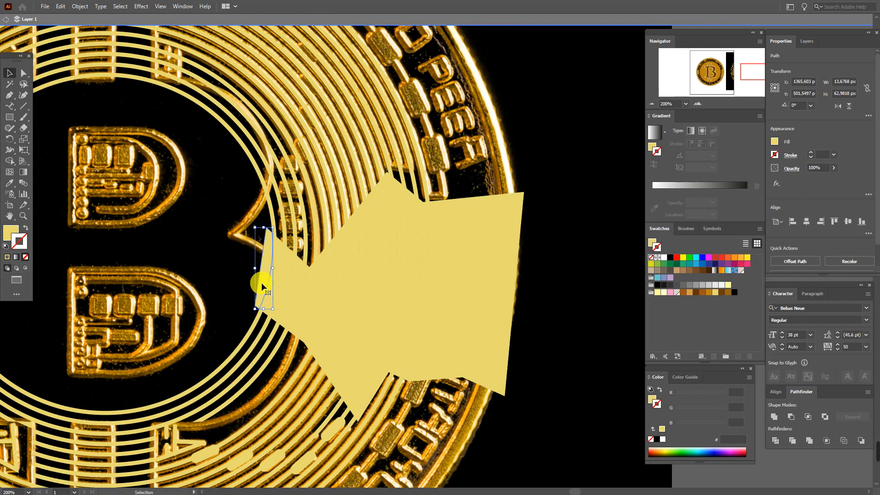
Step: Delete the divided pieces inside the large shape to clear the rings from the right-hand circuit area
{"action": "left_click", "coordinate": [262, 282]}
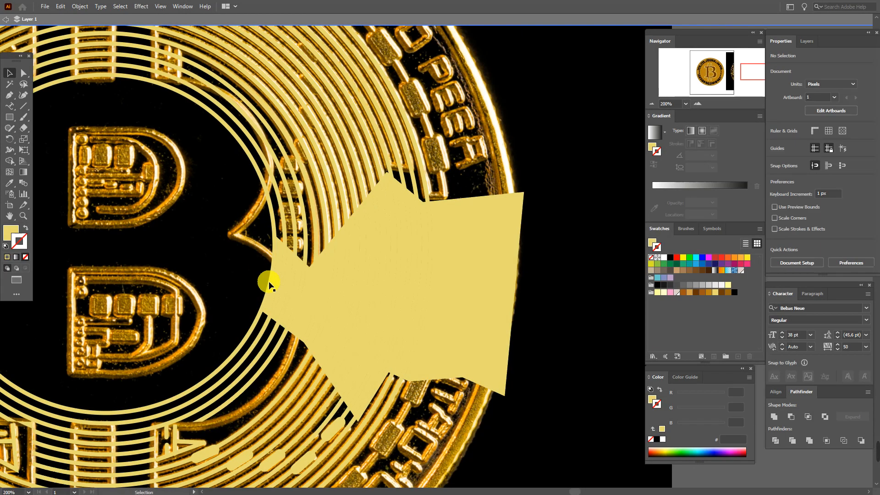
{"action": "left_click", "coordinate": [273, 282]}
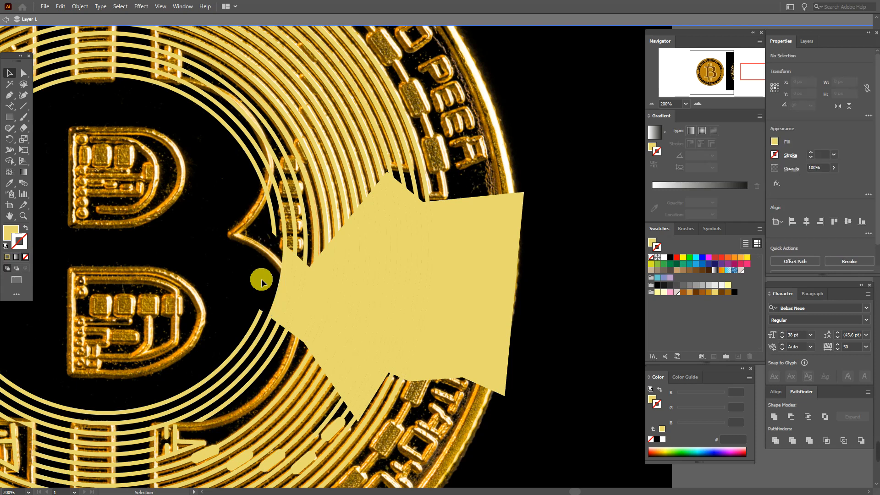
{"action": "left_click", "coordinate": [364, 292]}
{"action": "key", "text": "Delete"}
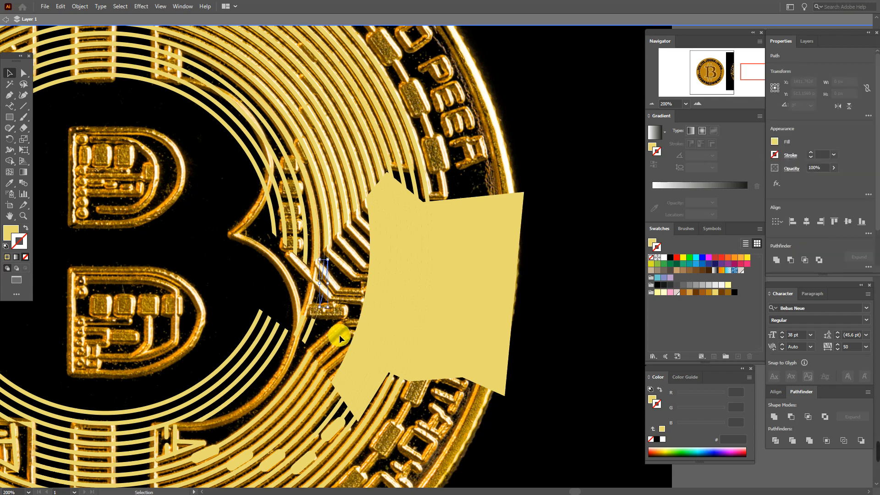
{"action": "left_click_drag", "start_coordinate": [319, 335], "coordinate": [329, 329]}
{"action": "key", "text": "Delete"}
{"action": "left_click", "coordinate": [356, 253]}
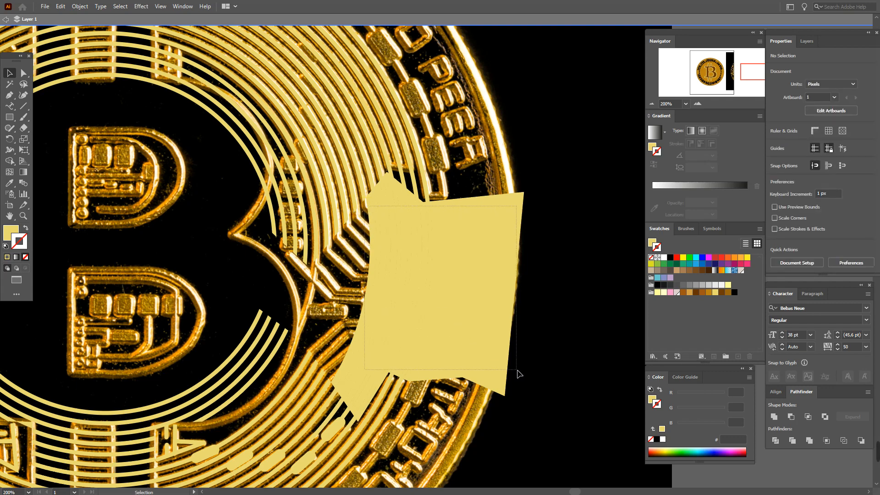
{"action": "left_click_drag", "start_coordinate": [517, 372], "coordinate": [517, 370]}
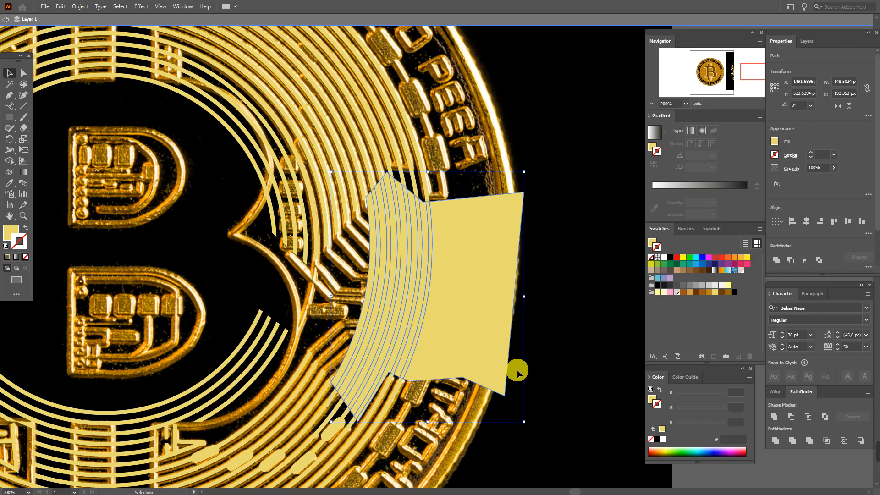
{"action": "key", "text": "Delete"}
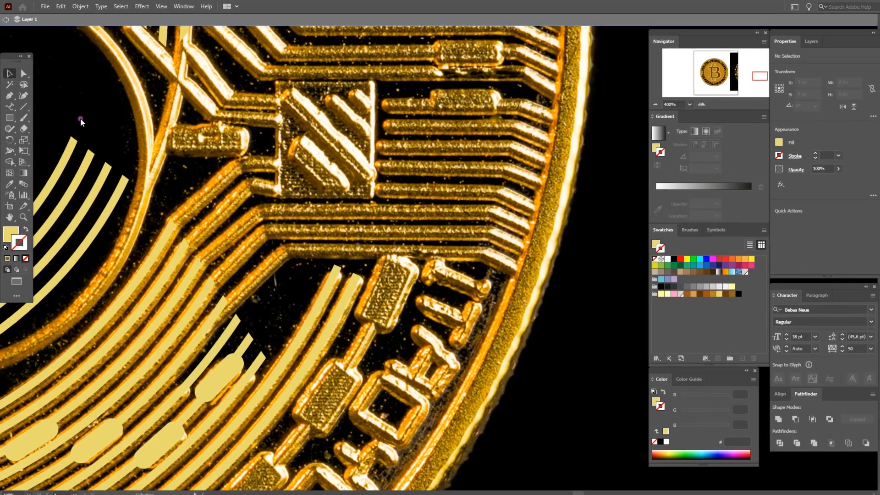
Step: Round the cut upper ends of the two long ring segments beside the connected chips, using a corner radius of about 1.6 px
{"action": "left_click", "coordinate": [324, 281]}
{"action": "left_click", "coordinate": [328, 283]}
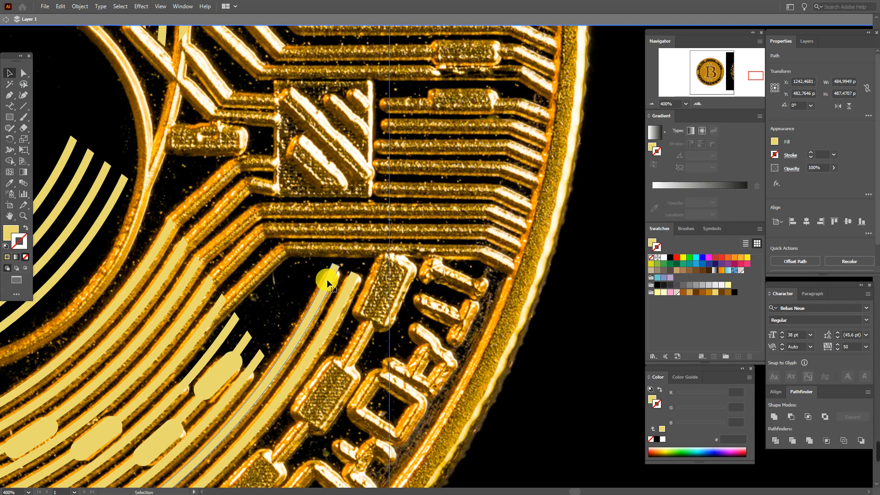
{"action": "left_click", "coordinate": [24, 73]}
{"action": "left_click", "coordinate": [328, 268]}
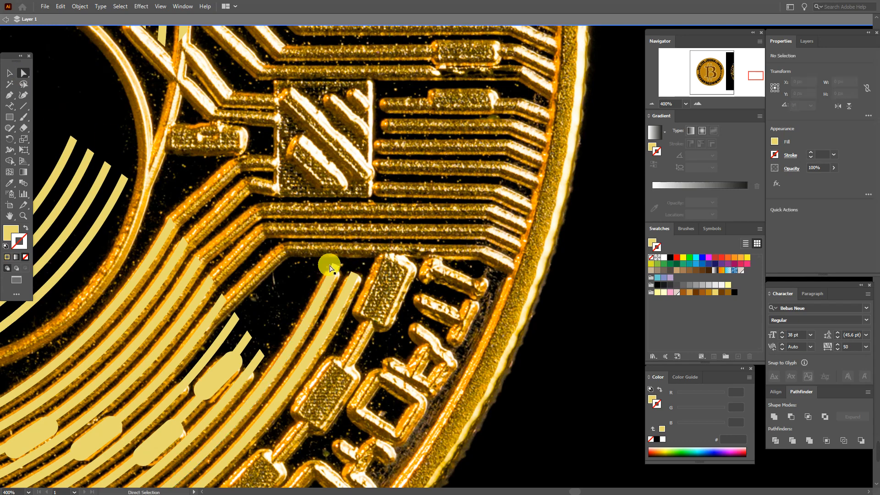
{"action": "left_click", "coordinate": [335, 273]}
{"action": "left_click_drag", "start_coordinate": [336, 274], "coordinate": [346, 289]}
{"action": "left_click", "coordinate": [358, 276], "text": "shift"}
{"action": "left_click", "coordinate": [527, 321]}
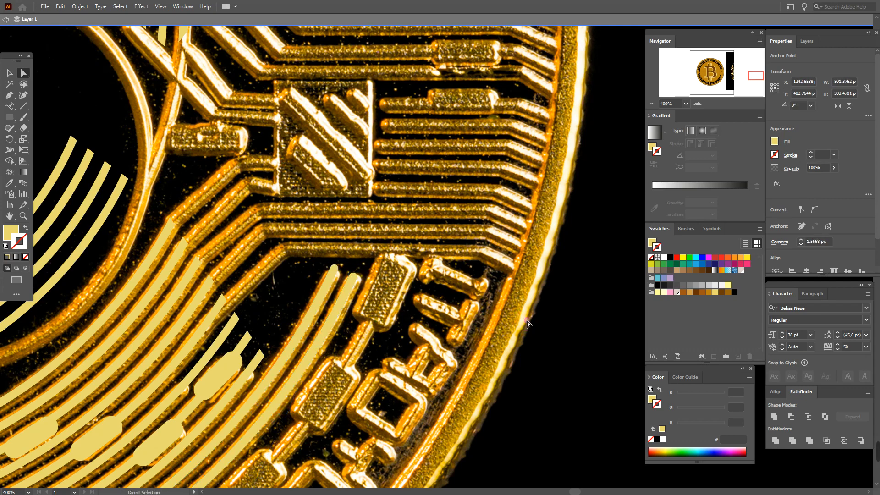
{"action": "left_click", "coordinate": [527, 324]}
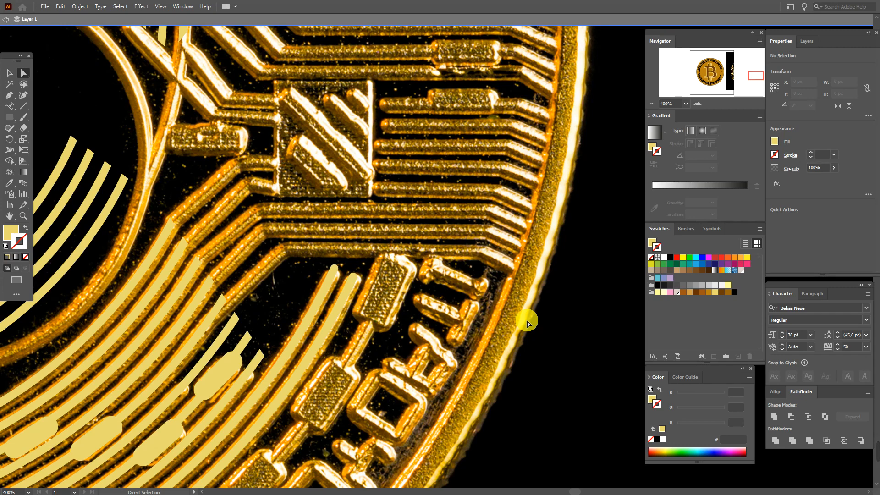
Step: Pull the end of the middle short ring segment back to the small rounded chip so it no longer protrudes
{"action": "left_click", "coordinate": [248, 332]}
{"action": "left_click", "coordinate": [254, 340], "text": "shift"}
{"action": "left_click", "coordinate": [254, 339]}
{"action": "left_click", "coordinate": [257, 338]}
{"action": "left_click", "coordinate": [251, 338]}
{"action": "left_click", "coordinate": [253, 339]}
{"action": "left_click", "coordinate": [246, 330], "text": "shift"}
{"action": "left_click_drag", "start_coordinate": [253, 343], "coordinate": [242, 361]}
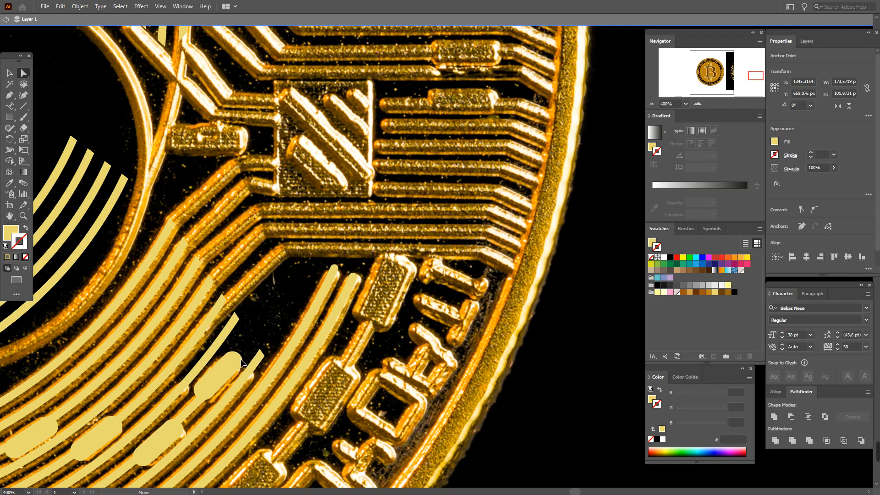
Step: Shorten the ring segment on the outer side of the small rounded chip and round its end by about 1.6 px
{"action": "left_click", "coordinate": [260, 351]}
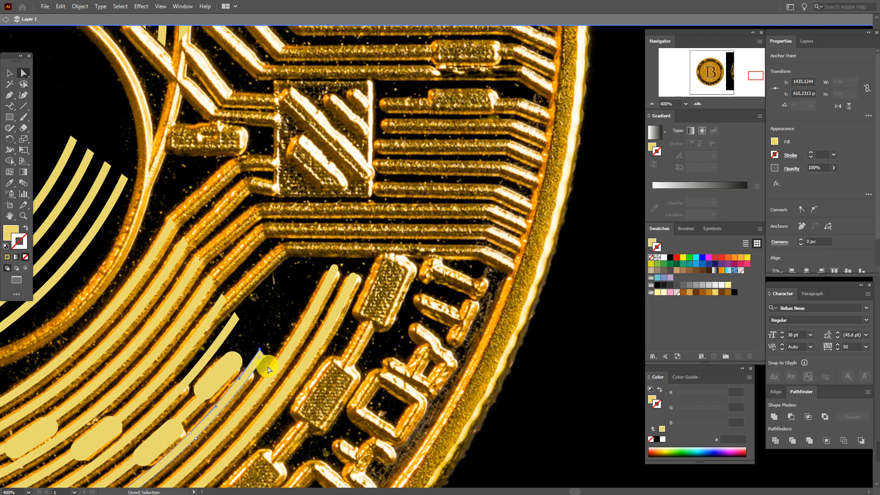
{"action": "left_click_drag", "start_coordinate": [266, 358], "coordinate": [246, 376]}
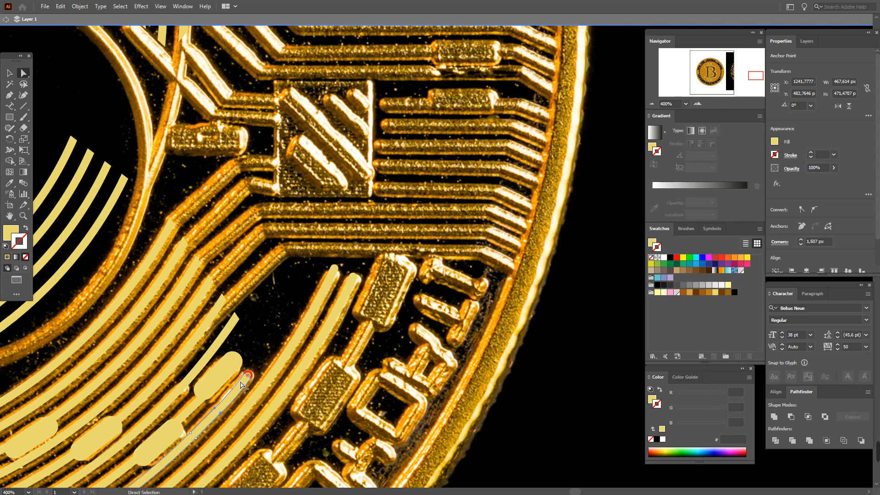
{"action": "left_click", "coordinate": [262, 360]}
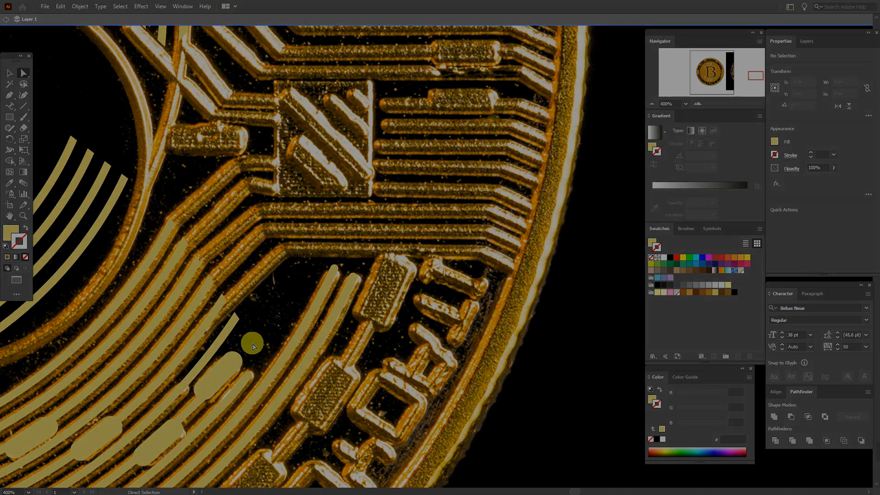
Step: Draw a filled square about 49 px wide, rotate it 45 degrees and place it over the protruding inner ring segment
{"action": "left_click", "coordinate": [9, 116]}
{"action": "mouse_move", "coordinate": [163, 287]}
{"action": "left_mouse_down"}
{"action": "mouse_move", "coordinate": [246, 379]}
{"action": "mouse_move", "coordinate": [253, 376]}
{"action": "left_mouse_up"}
{"action": "left_click", "coordinate": [9, 73]}
{"action": "left_click_drag", "start_coordinate": [261, 333], "coordinate": [258, 379]}
{"action": "left_click_drag", "start_coordinate": [205, 327], "coordinate": [206, 353]}
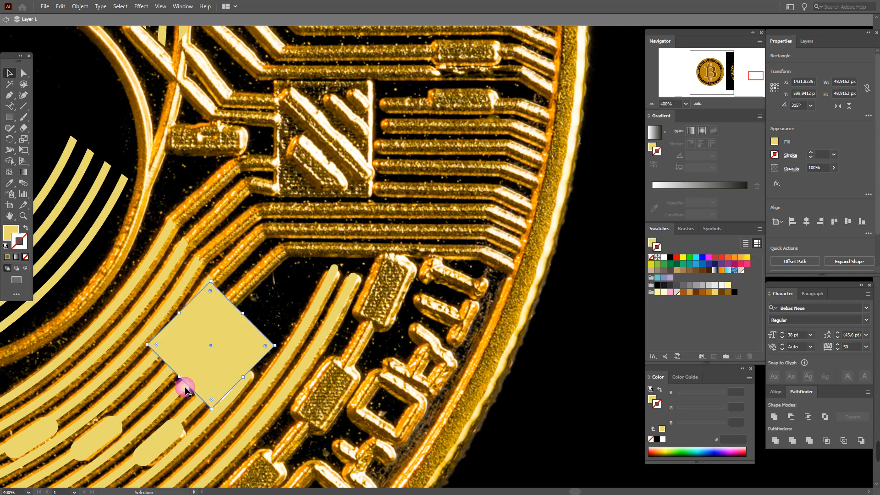
Step: Combine the square and the ring segment with Exclude, ungroup the result and delete the piece covering the protruding end
{"action": "left_click", "coordinate": [184, 387], "text": "shift"}
{"action": "left_click", "coordinate": [824, 416]}
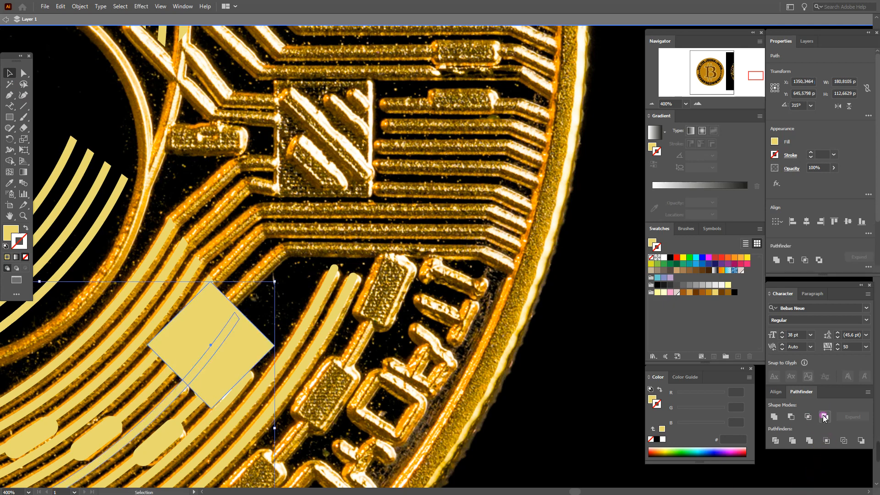
{"action": "right_click", "coordinate": [243, 360]}
{"action": "left_click", "coordinate": [269, 276]}
{"action": "left_click", "coordinate": [237, 358]}
{"action": "key", "text": "Delete"}
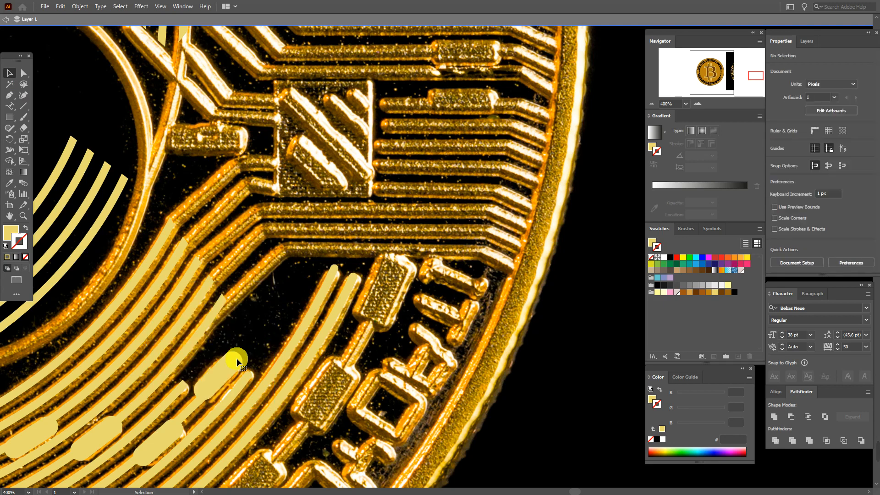
Step: Round the cut end of the trimmed ring segment with a corner radius of about 1.5 px
{"action": "left_click", "coordinate": [178, 385]}
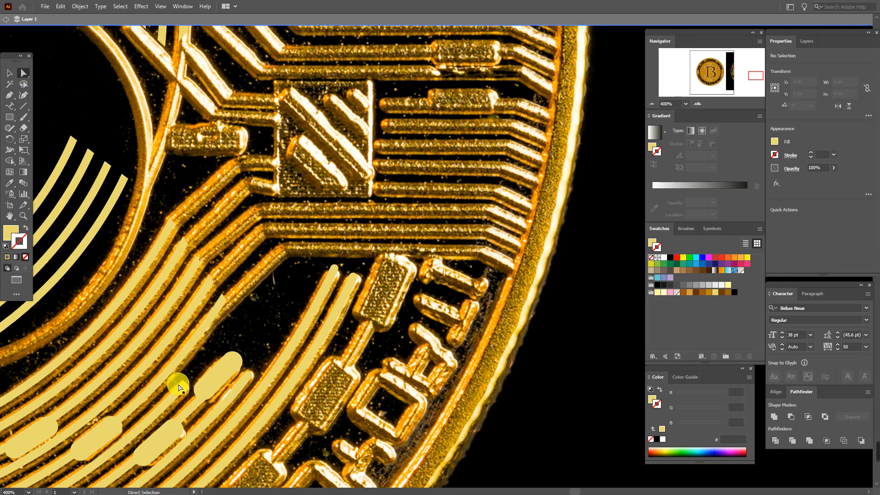
{"action": "left_click", "coordinate": [183, 381]}
{"action": "left_click", "coordinate": [189, 387], "text": "shift"}
{"action": "left_click", "coordinate": [183, 389], "text": "shift"}
{"action": "left_click", "coordinate": [548, 386]}
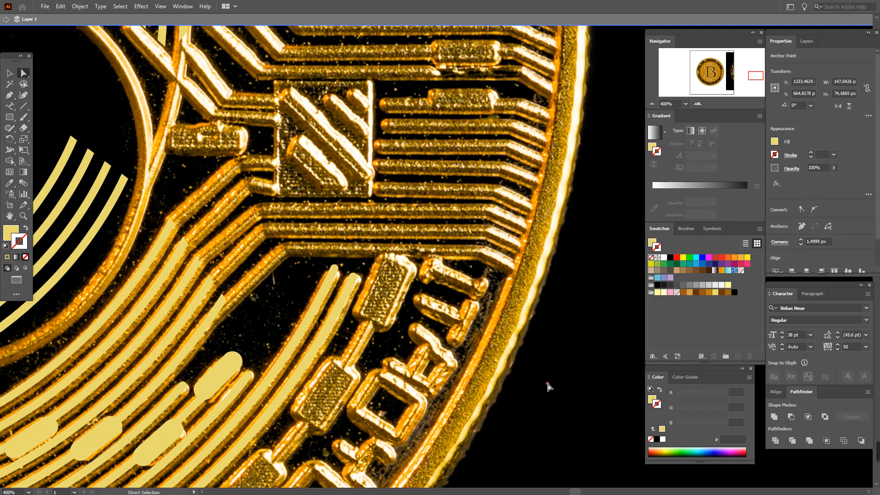
Step: Trace the lowest circuit line from its ring end to the coin's rim with a 3 pt yellow stroke and no fill
{"action": "left_click", "coordinate": [15, 97]}
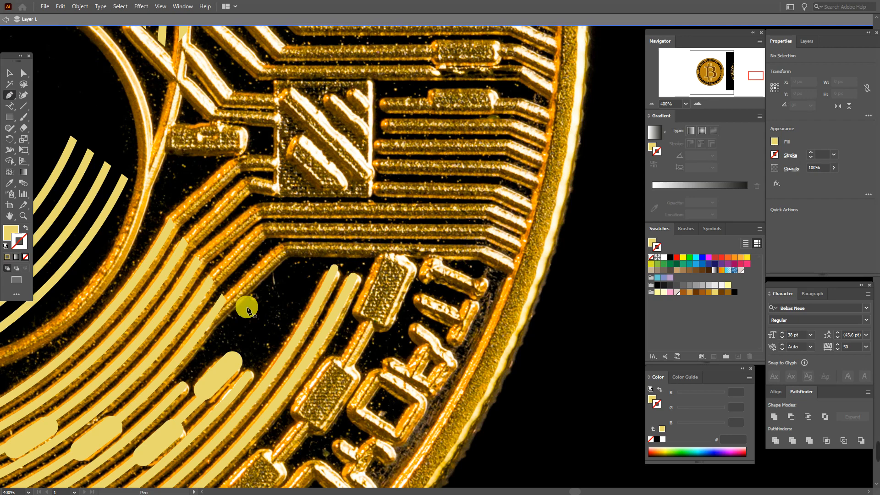
{"action": "key", "text": "shift+x"}
{"action": "left_click", "coordinate": [221, 300]}
{"action": "left_click", "coordinate": [284, 250]}
{"action": "left_click", "coordinate": [482, 252]}
{"action": "left_click", "coordinate": [514, 270]}
{"action": "scroll", "coordinate": [819, 155], "scroll_direction": "up", "scroll_amount": 2}
{"action": "key", "text": "ctrl+shift+a"}
Step: Align the start anchor of the lowest circuit line with the end of its ring
{"action": "left_click", "coordinate": [347, 252]}
{"action": "left_click", "coordinate": [260, 321]}
{"action": "key", "text": "a"}
{"action": "left_click", "coordinate": [246, 311]}
{"action": "left_click_drag", "start_coordinate": [248, 319], "coordinate": [251, 329]}
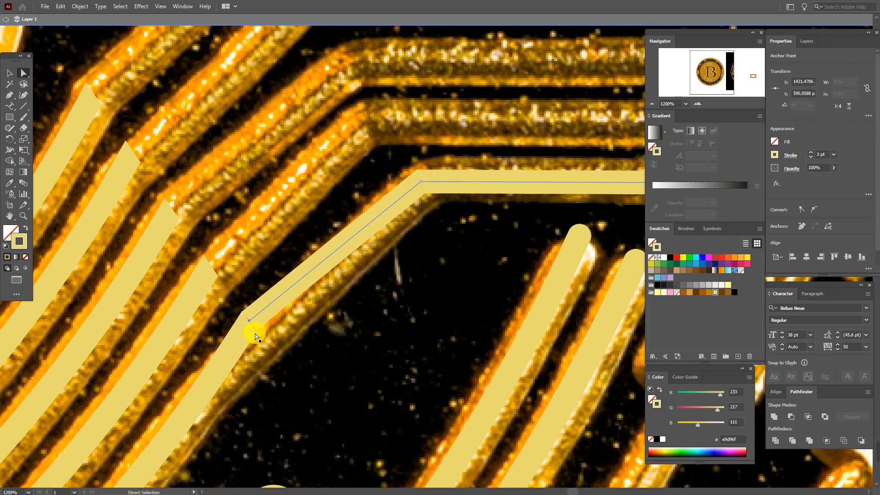
{"action": "left_click", "coordinate": [307, 390], "text": "alt"}
Step: Trace the next two circuit lines above from their ring ends to the coin's rim
{"action": "key", "text": "p"}
{"action": "left_click", "coordinate": [284, 361]}
{"action": "left_click", "coordinate": [321, 322]}
{"action": "left_click", "coordinate": [490, 323]}
{"action": "left_click", "coordinate": [523, 339]}
{"action": "left_click", "coordinate": [26, 227]}
{"action": "left_click", "coordinate": [10, 95]}
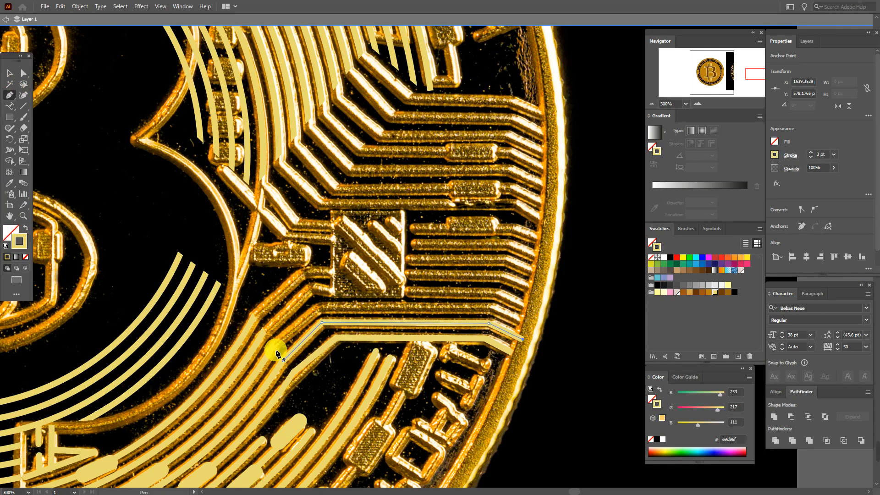
{"action": "left_click", "coordinate": [273, 345]}
{"action": "left_click", "coordinate": [319, 309]}
{"action": "left_click", "coordinate": [490, 308]}
{"action": "left_click", "coordinate": [527, 325]}
{"action": "key", "text": "ctrl+shift+a"}
Step: Trace the two bent lines running from the ring ends into the lower inner edge of the square chip
{"action": "left_click", "coordinate": [263, 330]}
{"action": "left_click", "coordinate": [311, 289]}
{"action": "left_click", "coordinate": [396, 291]}
{"action": "key", "text": "ctrl+shift+a"}
{"action": "left_click", "coordinate": [252, 320]}
{"action": "left_click", "coordinate": [301, 274]}
{"action": "left_click", "coordinate": [335, 273]}
Step: Trace the uppermost line from the square chip's outer side to the rim and give its stroke rounded ends
{"action": "left_click", "coordinate": [411, 227]}
{"action": "left_click", "coordinate": [510, 231]}
{"action": "left_click", "coordinate": [537, 240]}
{"action": "left_click", "coordinate": [790, 156]}
{"action": "left_click", "coordinate": [741, 179]}
Step: Trace the next three lines below it from the square chip's outer side to the rim
{"action": "left_click", "coordinate": [413, 244]}
{"action": "left_click", "coordinate": [505, 247]}
{"action": "left_click", "coordinate": [533, 258]}
{"action": "left_click", "coordinate": [408, 259]}
{"action": "left_click", "coordinate": [503, 262]}
{"action": "left_click", "coordinate": [532, 274]}
{"action": "left_click", "coordinate": [407, 275]}
{"action": "left_click", "coordinate": [498, 278]}
{"action": "left_click", "coordinate": [528, 290]}
Step: Cover the square chip and the small chip beside it with yellow-filled rectangles
{"action": "key", "text": "m"}
{"action": "left_click_drag", "start_coordinate": [332, 211], "coordinate": [403, 296]}
{"action": "left_click", "coordinate": [26, 227]}
{"action": "left_click_drag", "start_coordinate": [252, 242], "coordinate": [311, 265]}
Step: Trace the curved line from the ring end down past the small chip with a 3 pt yellow stroke
{"action": "key", "text": "a"}
{"action": "left_click_drag", "start_coordinate": [276, 185], "coordinate": [277, 185]}
{"action": "left_click", "coordinate": [8, 70]}
{"action": "right_click", "coordinate": [262, 193]}
{"action": "left_click", "coordinate": [265, 184]}
{"action": "key", "text": "p"}
{"action": "left_click", "coordinate": [254, 201]}
{"action": "left_click", "coordinate": [264, 179]}
{"action": "left_click_drag", "start_coordinate": [233, 282], "coordinate": [200, 322]}
{"action": "left_click", "coordinate": [25, 227]}
{"action": "double_click", "coordinate": [810, 152]}
{"action": "left_click", "coordinate": [9, 74]}
{"action": "left_click", "coordinate": [187, 161]}
Step: Trace the longer diagonal line that crosses the curved line and bends into the square chip's upper inner edge
{"action": "key", "text": "p"}
{"action": "left_click", "coordinate": [222, 168]}
{"action": "left_click", "coordinate": [287, 238]}
{"action": "left_click", "coordinate": [341, 240]}
{"action": "key", "text": "v"}
{"action": "left_click", "coordinate": [792, 172]}
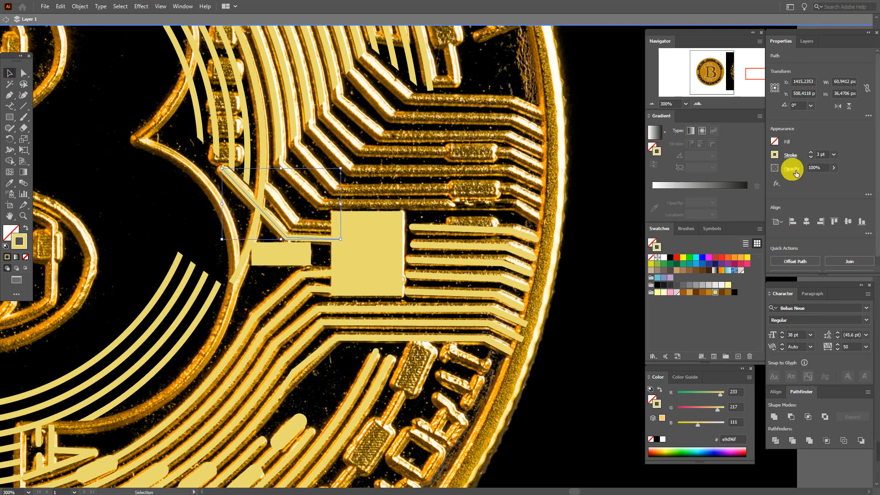
{"action": "double_click", "coordinate": [603, 229]}
Step: Trace the shorter diagonal line above it from the curved line into the square chip
{"action": "key", "text": "p"}
{"action": "left_click", "coordinate": [259, 181]}
{"action": "left_click", "coordinate": [297, 224]}
{"action": "left_click", "coordinate": [364, 226]}
{"action": "left_click", "coordinate": [554, 241]}
Step: Trace the bent circuit line that passes just above the square chip from its ring end to the rim
{"action": "left_click", "coordinate": [276, 154]}
{"action": "left_click", "coordinate": [321, 204]}
{"action": "left_click", "coordinate": [514, 207]}
{"action": "left_click", "coordinate": [541, 222]}
Step: Move the start anchor of the line above the square chip down to align with the end of its ring
{"action": "left_click", "coordinate": [7, 73]}
{"action": "key", "text": "ctrl+equal"}
{"action": "key", "text": "ctrl+equal"}
{"action": "key", "text": "ctrl+equal"}
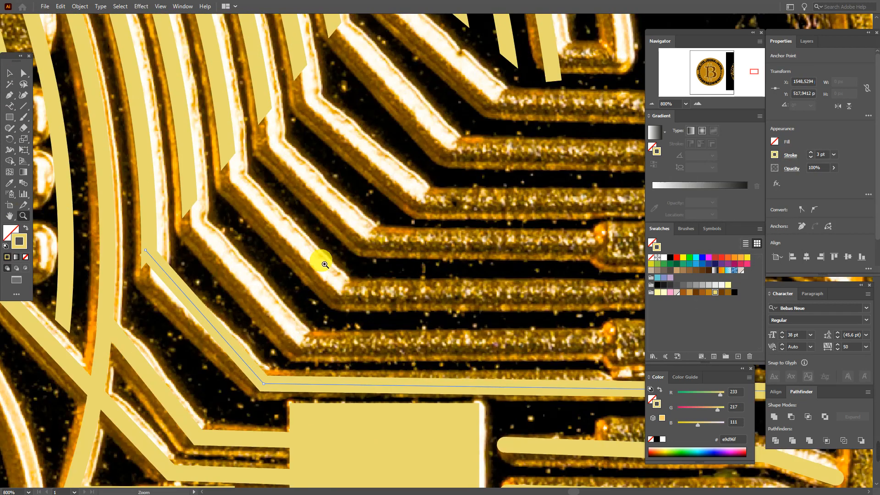
{"action": "left_click", "coordinate": [20, 74]}
{"action": "left_click", "coordinate": [147, 148]}
{"action": "left_click", "coordinate": [170, 273]}
{"action": "left_click", "coordinate": [167, 274]}
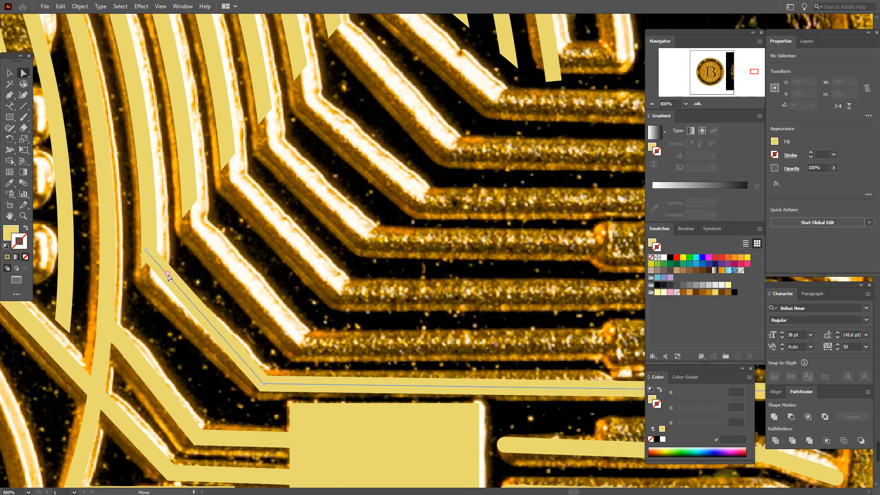
{"action": "left_click", "coordinate": [146, 251]}
{"action": "left_click_drag", "start_coordinate": [146, 251], "coordinate": [147, 262]}
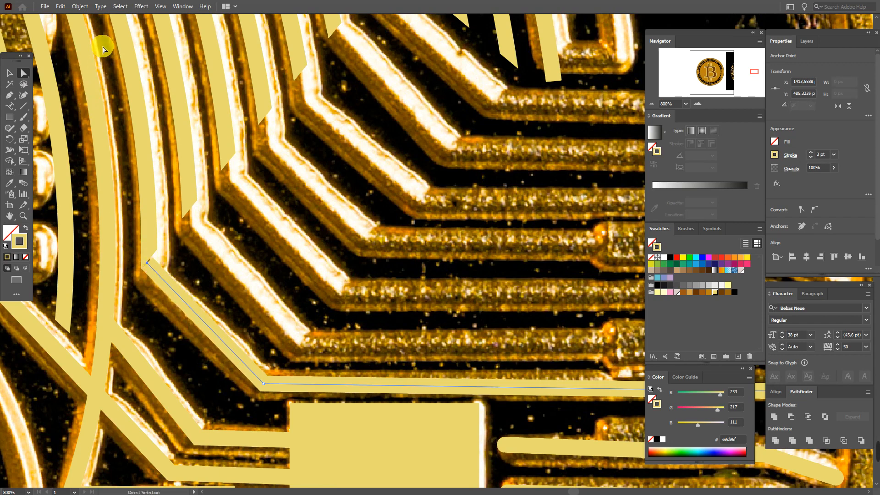
Step: Expand the stroke of the line above the square chip into a filled shape
{"action": "left_click", "coordinate": [79, 6]}
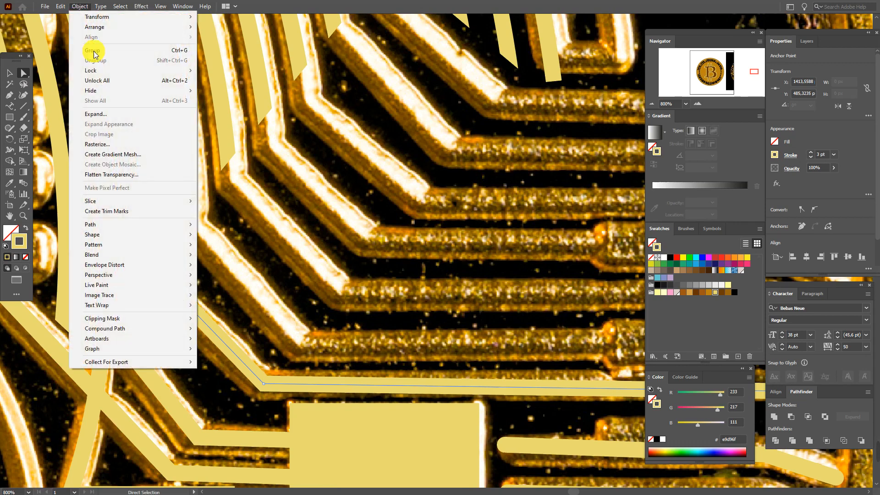
{"action": "left_click", "coordinate": [109, 117]}
{"action": "left_click", "coordinate": [428, 296]}
{"action": "left_click", "coordinate": [154, 255]}
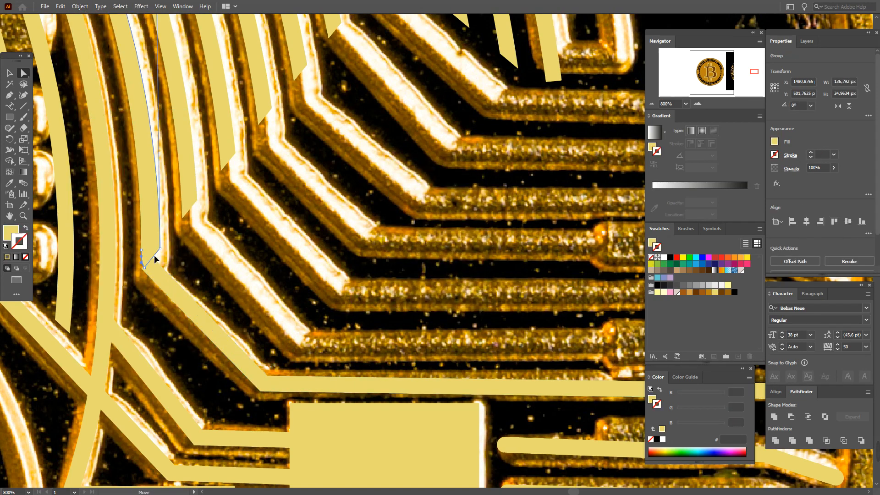
{"action": "left_click", "coordinate": [61, 6]}
{"action": "left_click", "coordinate": [68, 17]}
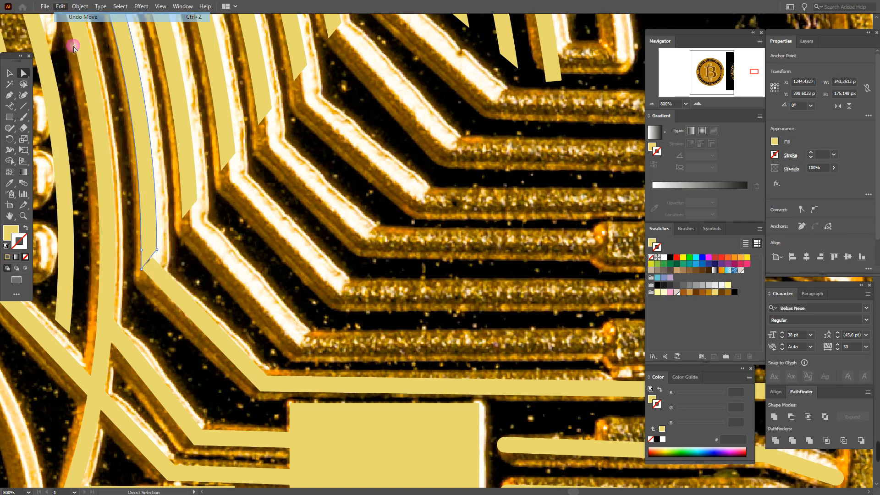
Step: Move the upper corner of the expanded line onto the ring's corner so the two shapes join cleanly
{"action": "left_click", "coordinate": [156, 263]}
{"action": "left_click_drag", "start_coordinate": [154, 262], "coordinate": [158, 256]}
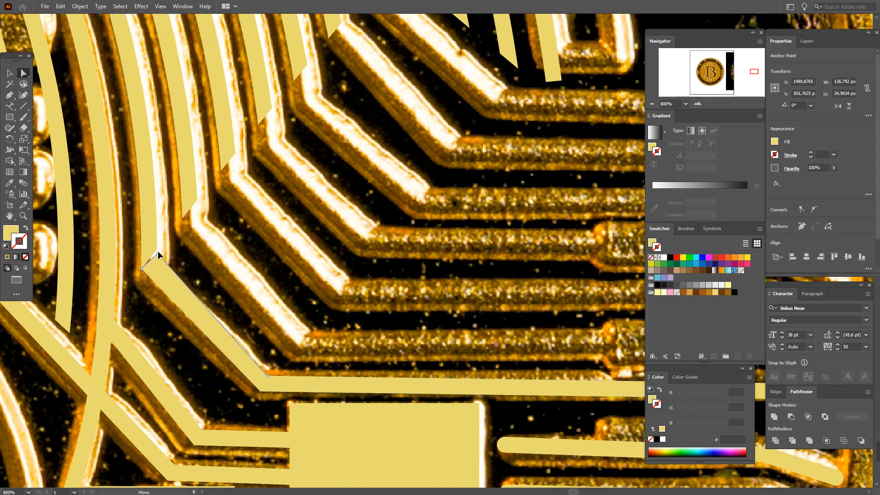
{"action": "left_click", "coordinate": [176, 256]}
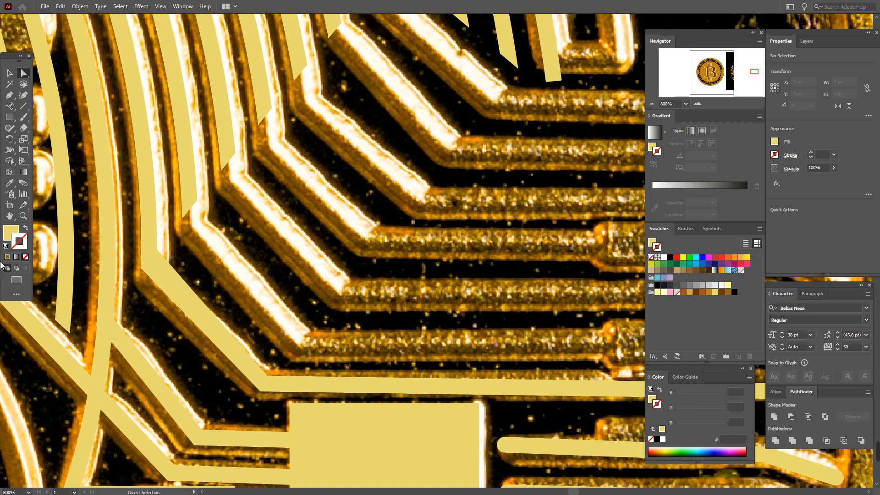
Step: Trace the second bent line above the square chip from its ring end to the rim with a yellow stroke
{"action": "left_click", "coordinate": [12, 220]}
{"action": "left_click_drag", "start_coordinate": [475, 338], "coordinate": [366, 338]}
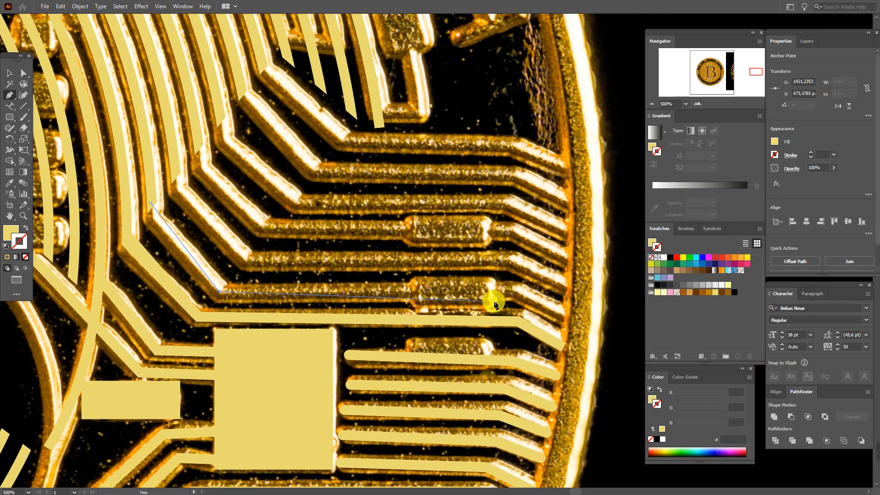
{"action": "left_click", "coordinate": [507, 292]}
{"action": "left_click", "coordinate": [565, 316]}
{"action": "key", "text": "shift+x"}
{"action": "left_click", "coordinate": [19, 244]}
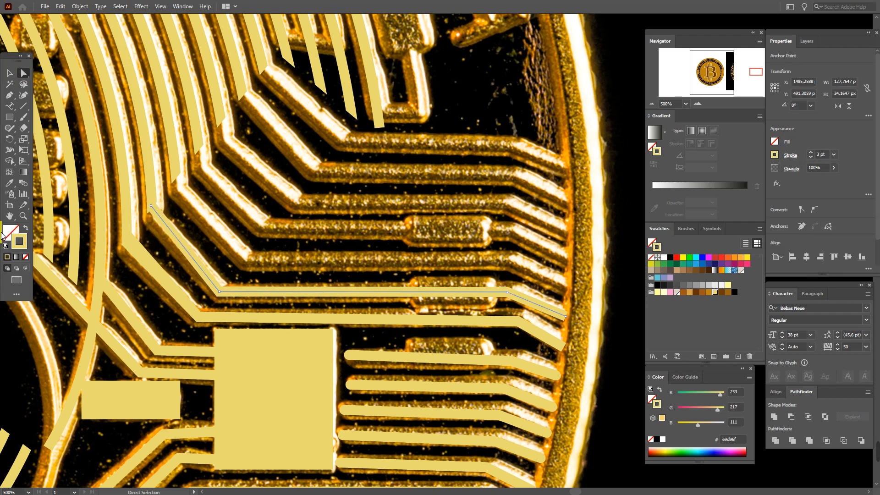
Step: Trace the third and fourth bent lines above the square chip from their ring ends to the rim
{"action": "left_click", "coordinate": [245, 258]}
{"action": "left_click", "coordinate": [508, 261]}
{"action": "left_click", "coordinate": [571, 289]}
{"action": "left_click", "coordinate": [197, 149]}
{"action": "left_click", "coordinate": [263, 223]}
{"action": "left_click", "coordinate": [511, 232]}
{"action": "left_click", "coordinate": [568, 263]}
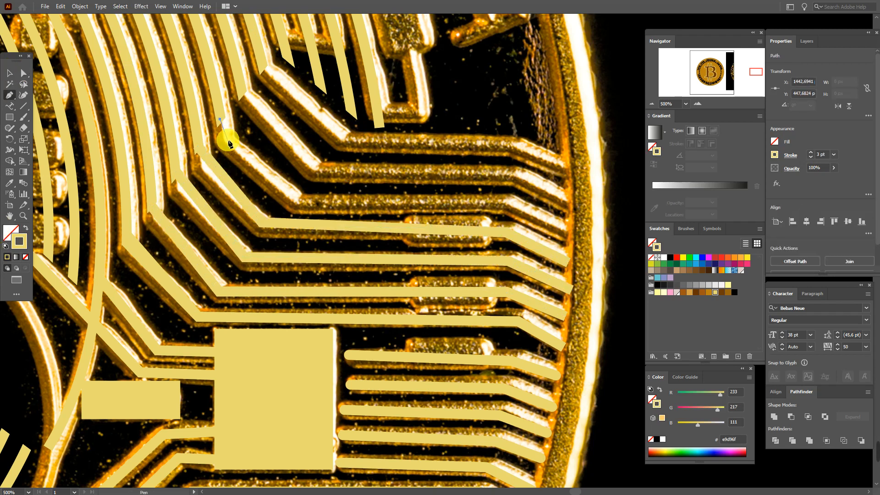
Step: Trace the fifth and sixth bent lines above the square chip from their ring ends to the rim
{"action": "left_click", "coordinate": [220, 119]}
{"action": "left_click", "coordinate": [572, 231]}
{"action": "left_click", "coordinate": [239, 96]}
{"action": "left_click", "coordinate": [314, 170]}
{"action": "left_click", "coordinate": [513, 177]}
{"action": "left_click", "coordinate": [567, 200]}
Step: Trace the topmost bent line above the square chip from its ring end to the rim with a yellow stroke
{"action": "left_click", "coordinate": [261, 67]}
{"action": "left_click", "coordinate": [344, 138]}
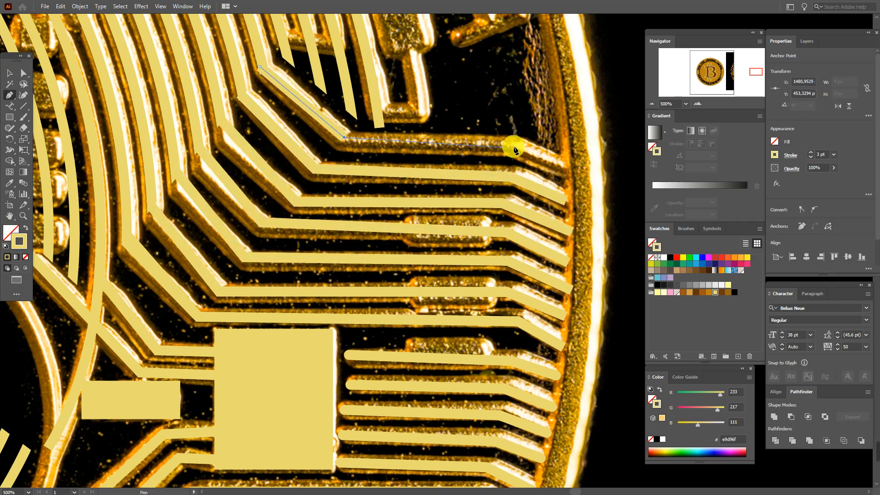
{"action": "left_click", "coordinate": [513, 146]}
Step: Select the newly traced bent lines above the square chip and expand their strokes into filled shapes
{"action": "left_click", "coordinate": [268, 126], "text": "shift"}
{"action": "left_click", "coordinate": [255, 158], "text": "shift"}
{"action": "left_click", "coordinate": [239, 196], "text": "shift"}
{"action": "left_click", "coordinate": [224, 235], "text": "shift"}
{"action": "left_click", "coordinate": [203, 268], "text": "shift"}
{"action": "left_click", "coordinate": [80, 7]}
{"action": "left_click", "coordinate": [132, 114]}
{"action": "key", "text": "Return"}
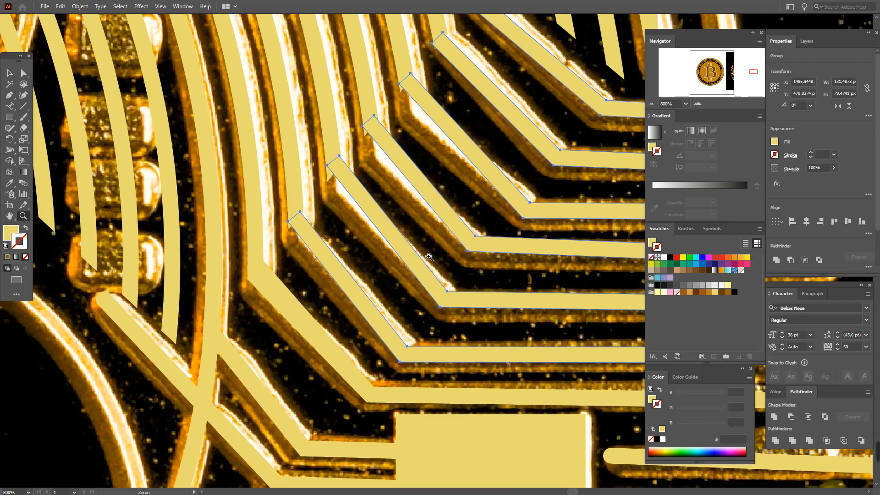
Step: Move the end corners of the lower expanded bent lines onto the corners of their ring ends
{"action": "left_click_drag", "start_coordinate": [167, 195], "coordinate": [166, 196]}
{"action": "left_click_drag", "start_coordinate": [190, 160], "coordinate": [196, 160]}
{"action": "left_click", "coordinate": [273, 109]}
{"action": "left_click_drag", "start_coordinate": [272, 107], "coordinate": [129, 217]}
{"action": "left_click_drag", "start_coordinate": [152, 168], "coordinate": [157, 172]}
{"action": "left_click_drag", "start_coordinate": [199, 107], "coordinate": [203, 128]}
{"action": "key", "text": "ctrl+z"}
{"action": "left_click_drag", "start_coordinate": [225, 87], "coordinate": [230, 95]}
Step: Move the end corners of the upper expanded bent lines onto their ring ends so the shapes join cleanly
{"action": "left_click", "coordinate": [294, 151]}
{"action": "left_click_drag", "start_coordinate": [350, 205], "coordinate": [128, 406]}
{"action": "left_click_drag", "start_coordinate": [59, 234], "coordinate": [52, 241]}
{"action": "left_click_drag", "start_coordinate": [76, 209], "coordinate": [79, 207]}
{"action": "left_click_drag", "start_coordinate": [116, 145], "coordinate": [147, 123]}
{"action": "left_click", "coordinate": [176, 201]}
{"action": "left_click_drag", "start_coordinate": [178, 228], "coordinate": [143, 311]}
{"action": "key", "text": "ctrl+minus"}
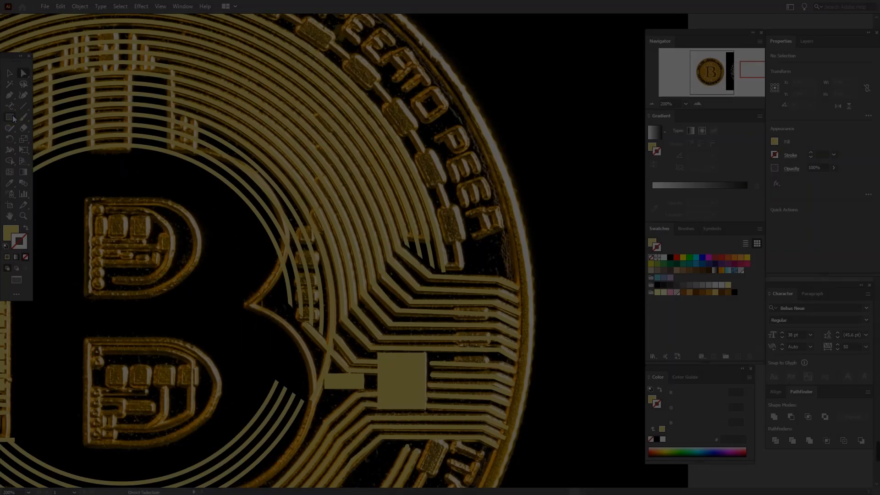
Step: Draw a rectangle about 36 × 26 px over the three loose ring ends above the bent lines and divide the rings with it
{"action": "left_click", "coordinate": [9, 117]}
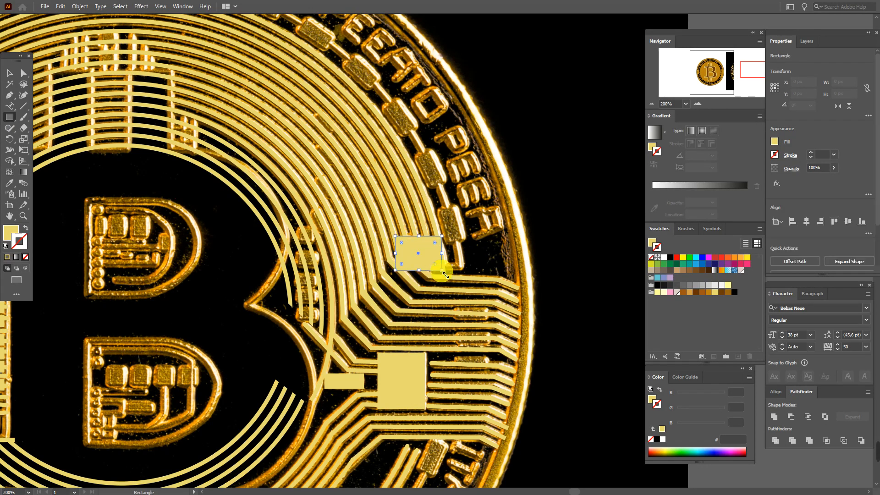
{"action": "left_click", "coordinate": [10, 73]}
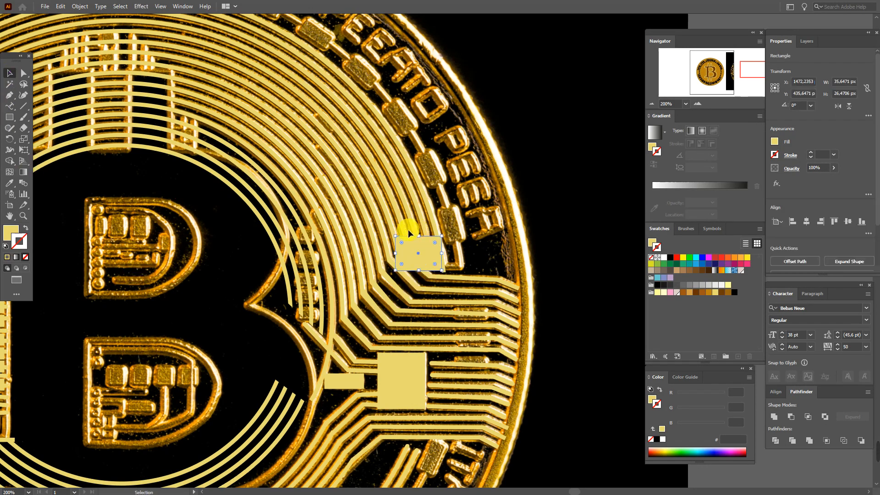
{"action": "left_click", "coordinate": [415, 233]}
{"action": "left_click", "coordinate": [424, 230], "text": "shift"}
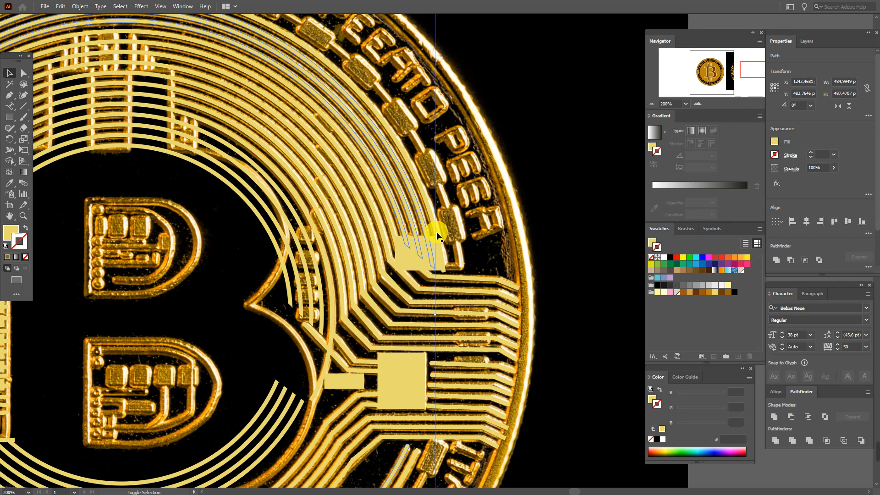
{"action": "left_click", "coordinate": [453, 288], "text": "shift"}
{"action": "left_click", "coordinate": [823, 387]}
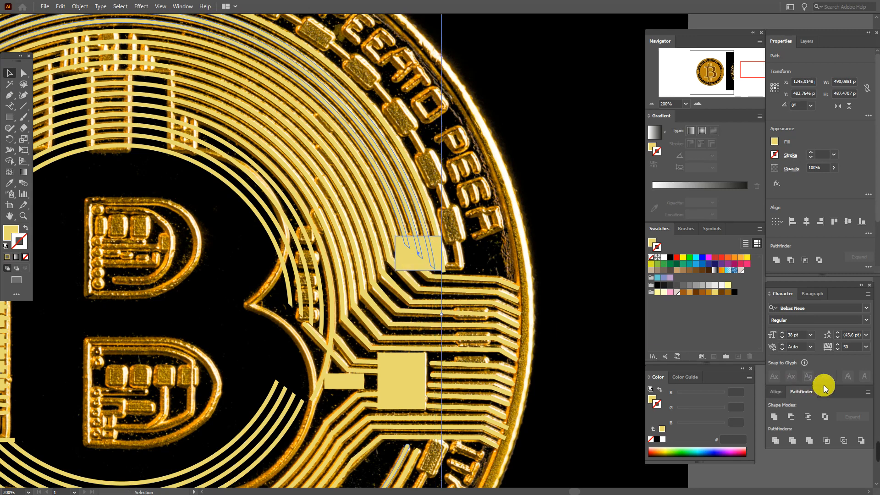
{"action": "left_click", "coordinate": [774, 440]}
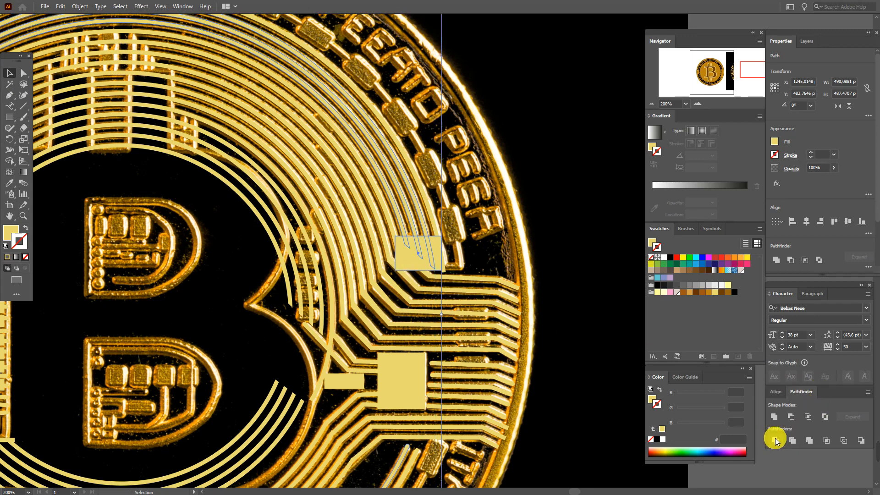
Step: Ungroup the divided shapes and delete the pieces covering the three ring ends, leaving the rings cut off straight
{"action": "right_click", "coordinate": [418, 253]}
{"action": "left_click", "coordinate": [456, 343]}
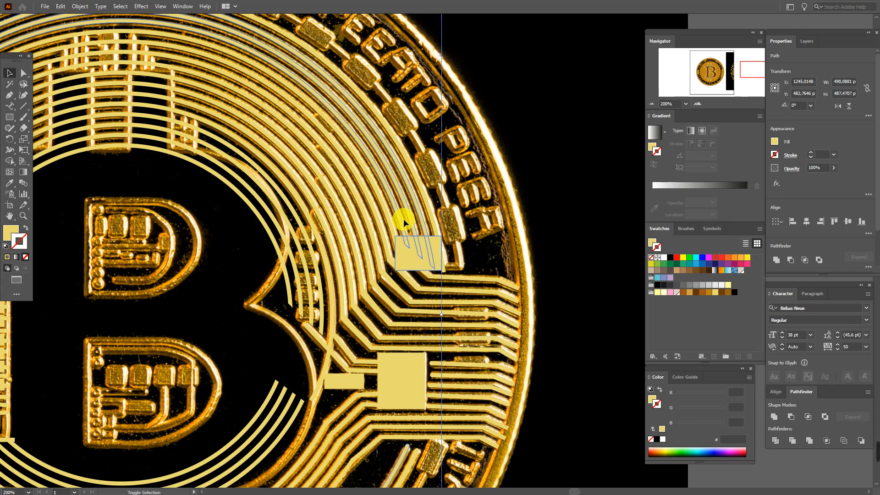
{"action": "left_click", "coordinate": [414, 215]}
{"action": "left_click", "coordinate": [425, 220]}
{"action": "key", "text": "Delete"}
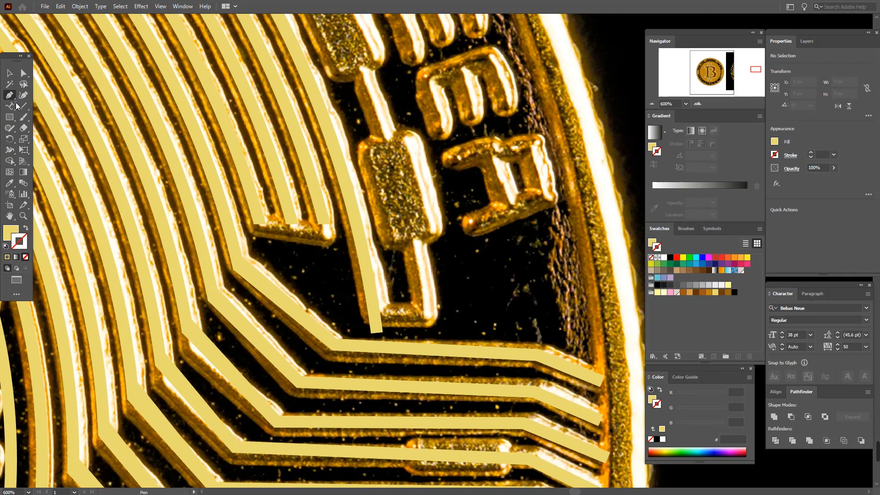
Step: Draw a straight yellow line across the three cut ring ends with no fill and a 3 pt stroke
{"action": "left_click", "coordinate": [328, 225]}
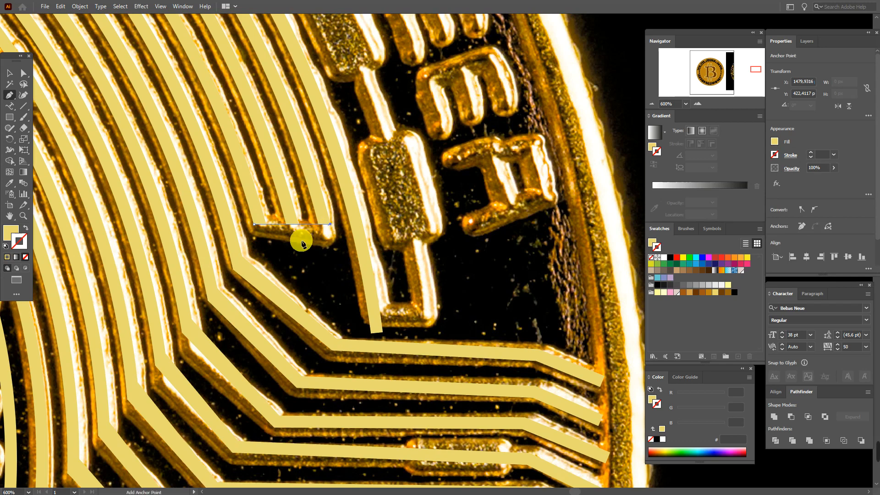
{"action": "left_click", "coordinate": [25, 228]}
{"action": "left_click", "coordinate": [779, 166]}
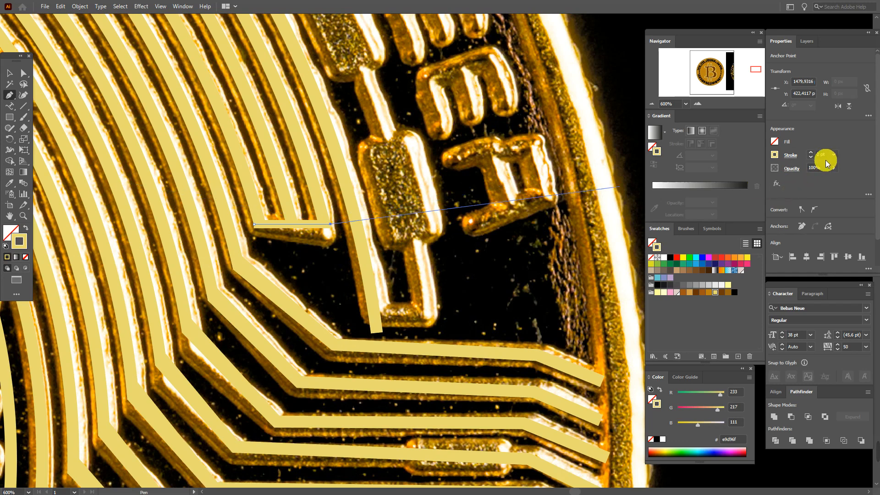
{"action": "key", "text": "Return"}
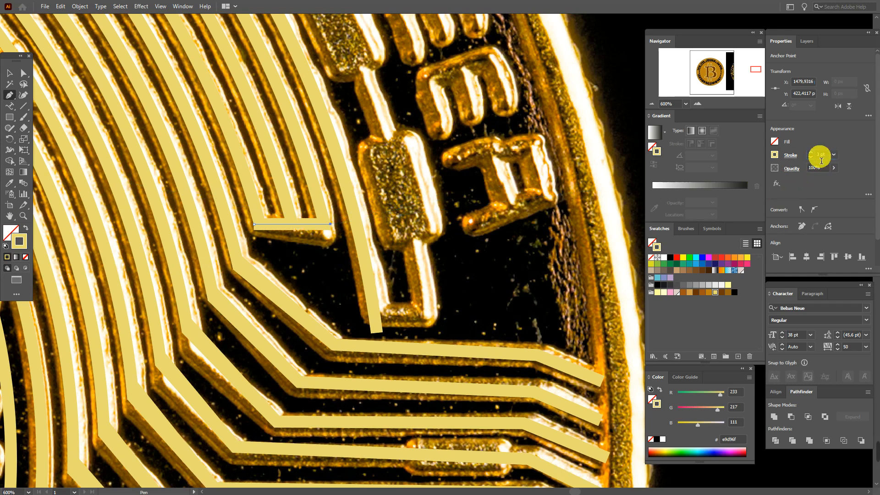
Step: Expand the fill and stroke of the short line joining the three cut ring ends
{"action": "left_click", "coordinate": [23, 74]}
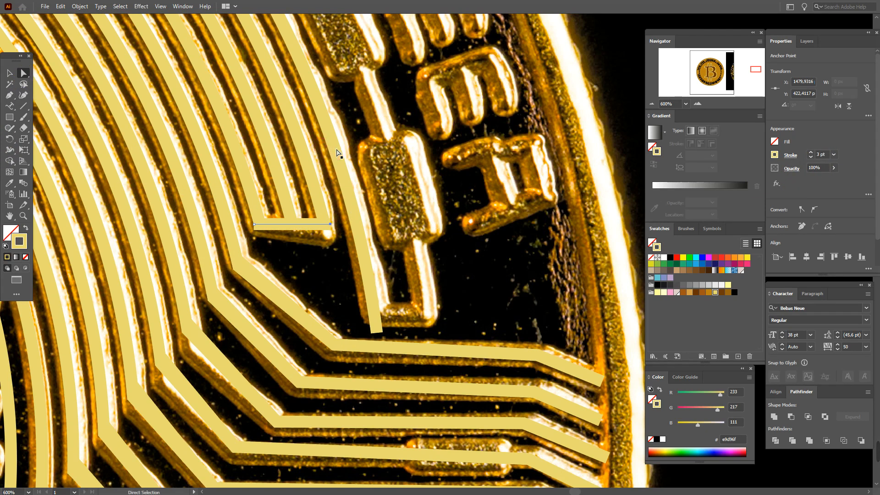
{"action": "left_click", "coordinate": [339, 147]}
{"action": "left_click", "coordinate": [262, 232]}
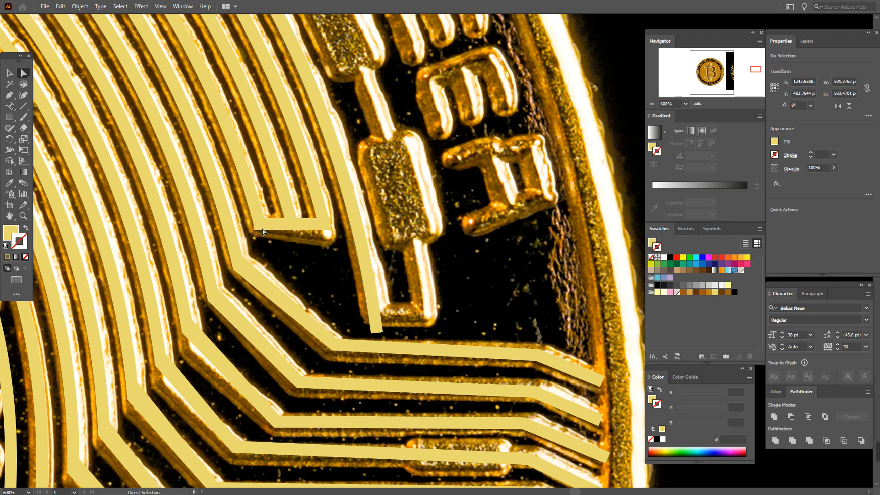
{"action": "left_click", "coordinate": [266, 224]}
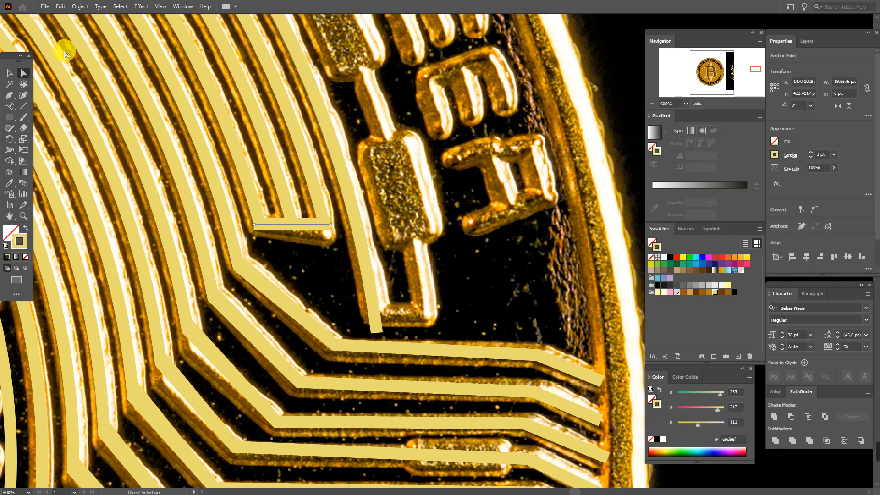
{"action": "left_click", "coordinate": [80, 6]}
{"action": "left_click", "coordinate": [110, 114]}
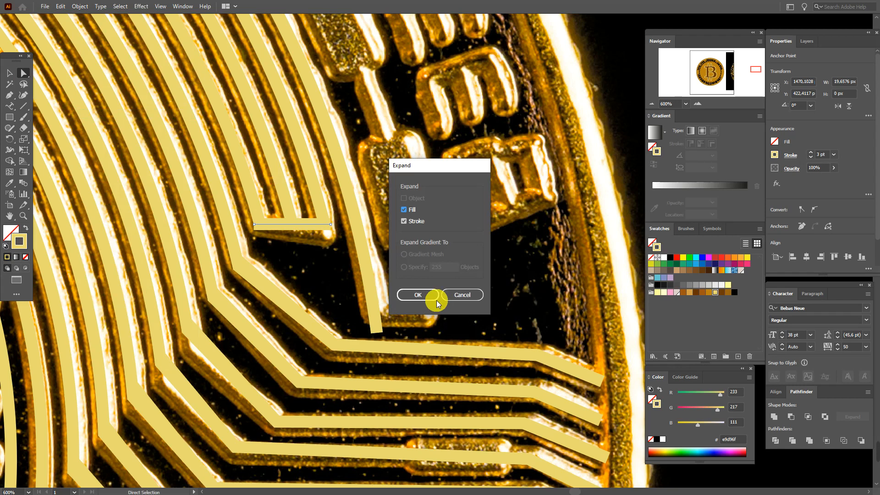
{"action": "left_click", "coordinate": [431, 298]}
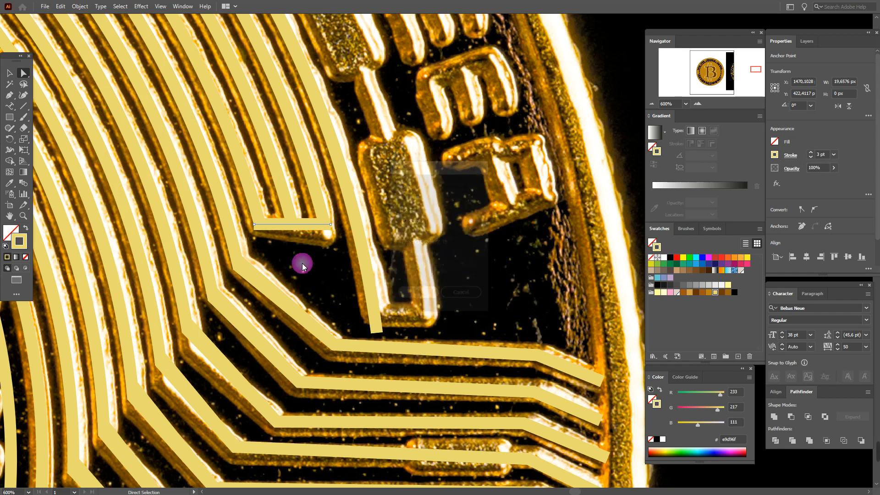
Step: Move the expanded bar's lower inner corner so its slanted end continues the edge of the innermost of the three rings
{"action": "left_click", "coordinate": [255, 232]}
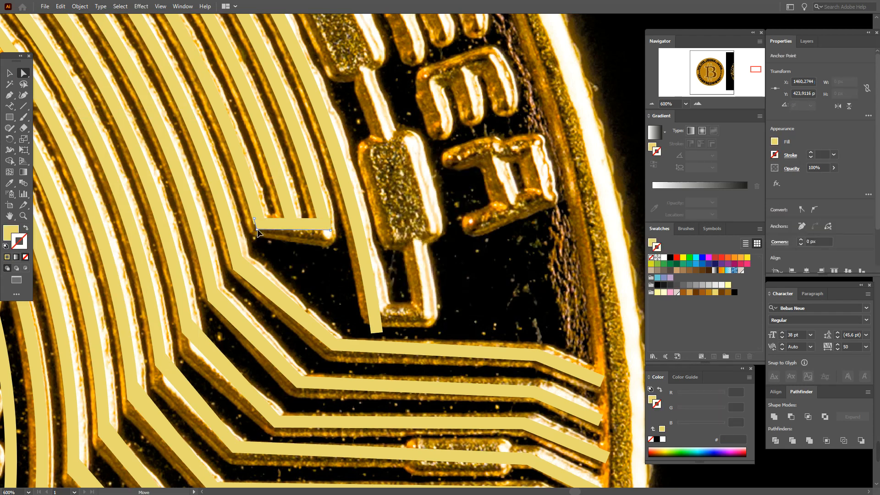
{"action": "left_click_drag", "start_coordinate": [255, 227], "coordinate": [255, 221]}
{"action": "left_click", "coordinate": [313, 250]}
{"action": "left_click", "coordinate": [23, 216]}
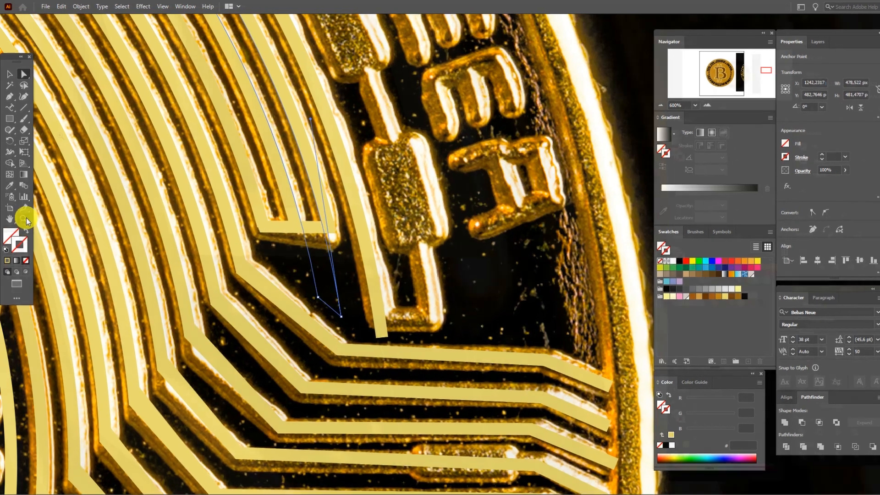
{"action": "left_click", "coordinate": [285, 223]}
{"action": "left_click", "coordinate": [284, 223]}
{"action": "left_click", "coordinate": [284, 223]}
{"action": "left_click", "coordinate": [284, 223]}
{"action": "left_click", "coordinate": [25, 74]}
{"action": "left_click", "coordinate": [178, 249]}
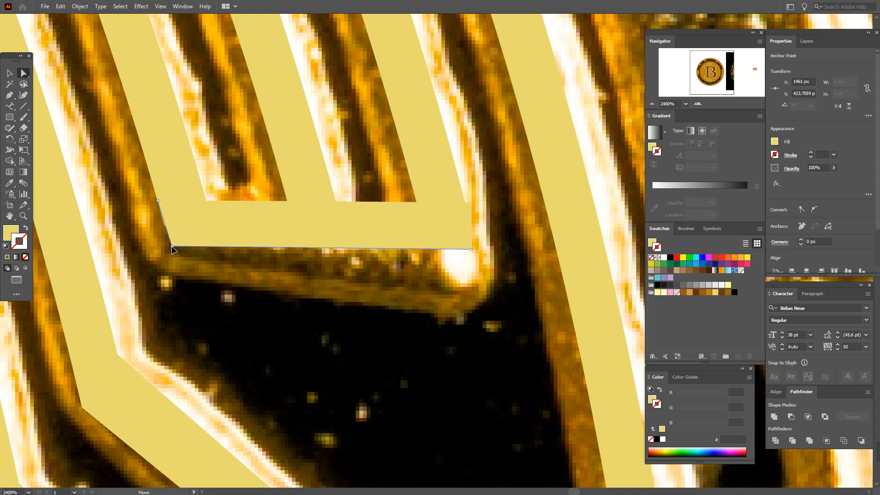
{"action": "left_click_drag", "start_coordinate": [170, 246], "coordinate": [170, 246]}
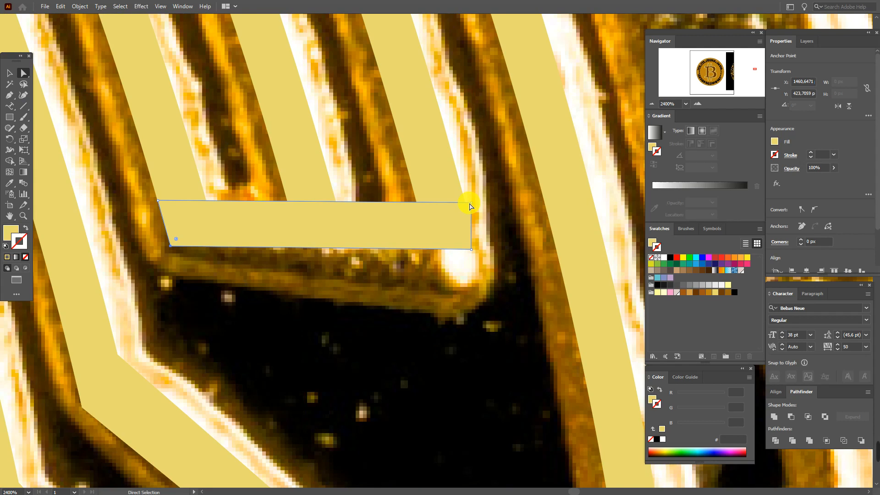
Step: Move the two outer corners of the joining bar so its end follows the outermost ring's edge
{"action": "left_click_drag", "start_coordinate": [473, 206], "coordinate": [464, 199]}
{"action": "left_click", "coordinate": [474, 249]}
{"action": "left_click_drag", "start_coordinate": [475, 249], "coordinate": [477, 249]}
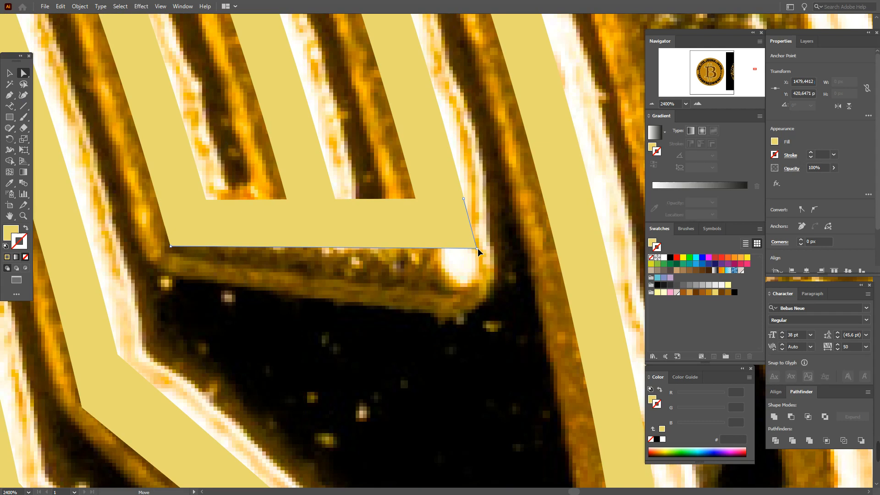
{"action": "left_click", "coordinate": [502, 236]}
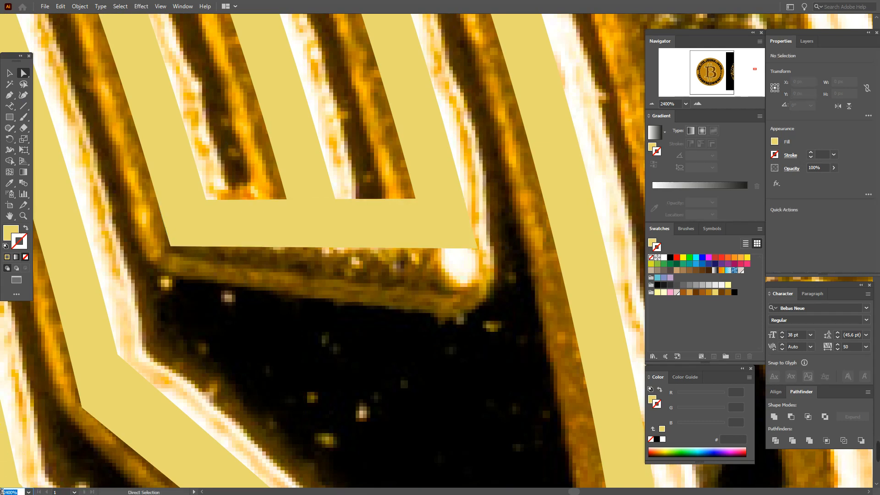
{"action": "key", "text": "Return"}
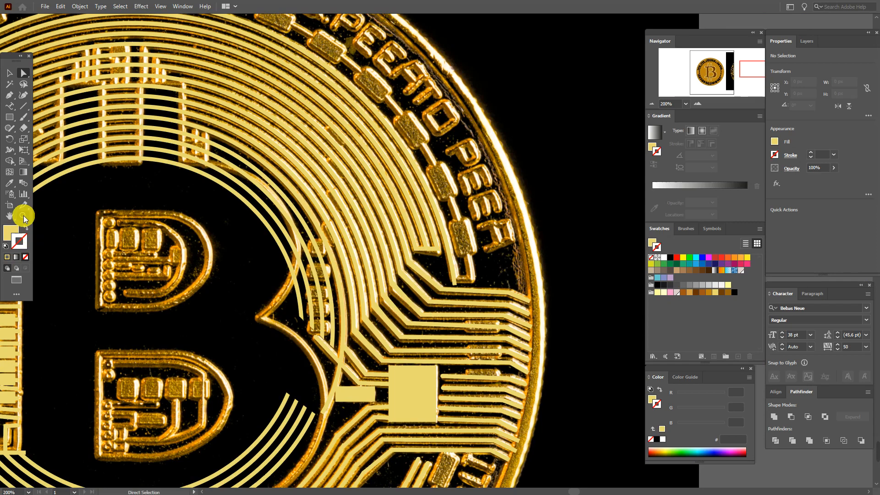
{"action": "left_click", "coordinate": [8, 218]}
{"action": "left_click_drag", "start_coordinate": [371, 234], "coordinate": [435, 304]}
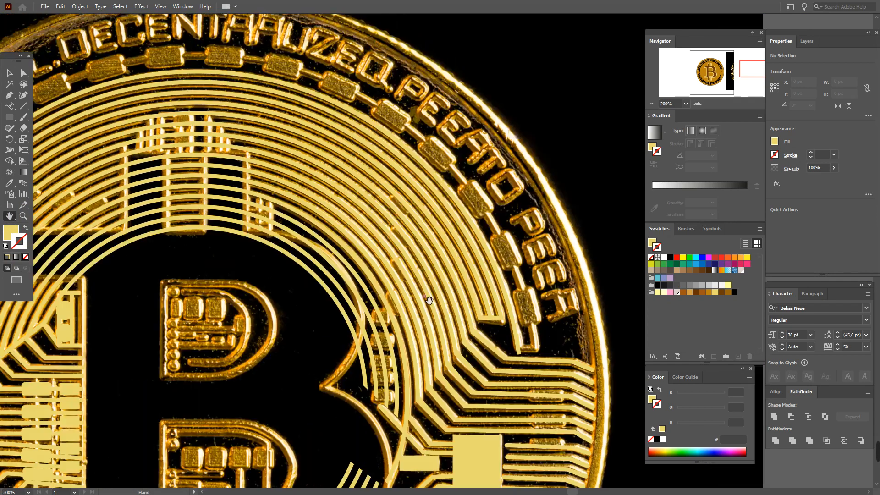
{"action": "left_click_drag", "start_coordinate": [321, 239], "coordinate": [389, 239]}
{"action": "left_click_drag", "start_coordinate": [346, 259], "coordinate": [387, 236]}
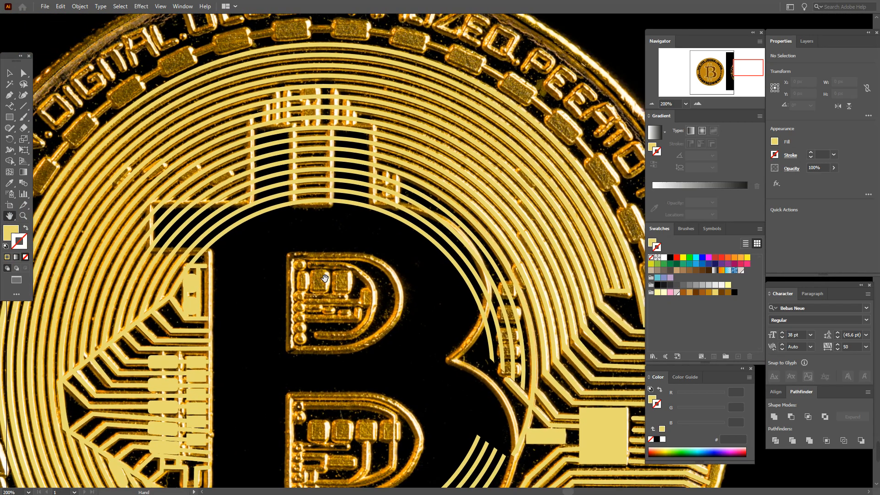
{"action": "left_click_drag", "start_coordinate": [324, 279], "coordinate": [383, 240]}
{"action": "left_click_drag", "start_coordinate": [329, 334], "coordinate": [389, 237]}
{"action": "left_click_drag", "start_coordinate": [395, 340], "coordinate": [394, 253]}
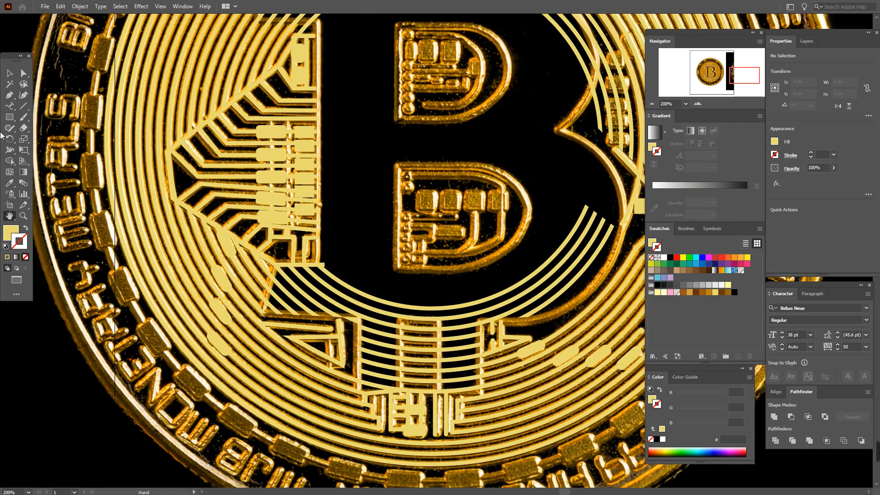
{"action": "left_click", "coordinate": [10, 73]}
{"action": "left_click", "coordinate": [227, 351]}
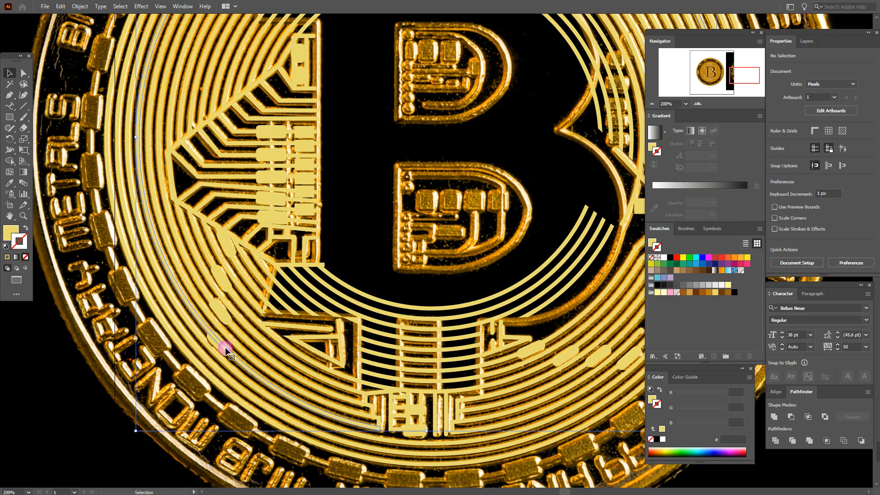
{"action": "left_click", "coordinate": [134, 337]}
{"action": "left_click", "coordinate": [9, 216]}
{"action": "left_click_drag", "start_coordinate": [515, 232], "coordinate": [249, 212]}
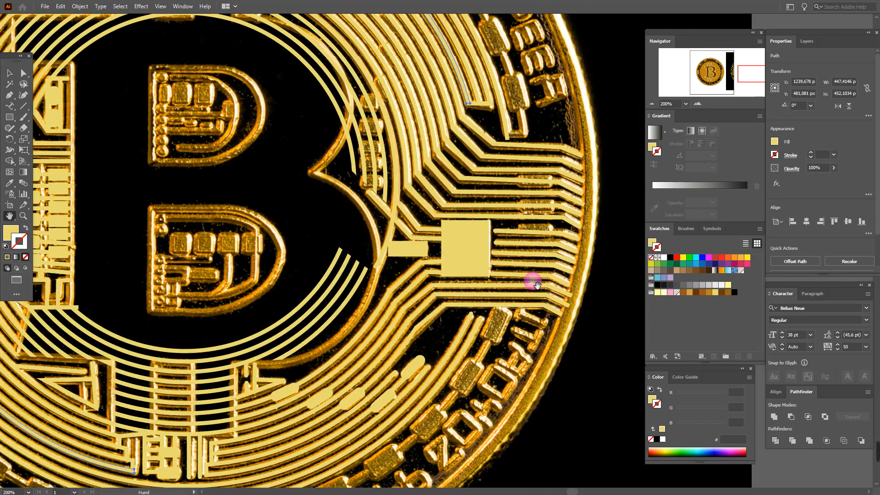
{"action": "left_click_drag", "start_coordinate": [264, 353], "coordinate": [371, 316]}
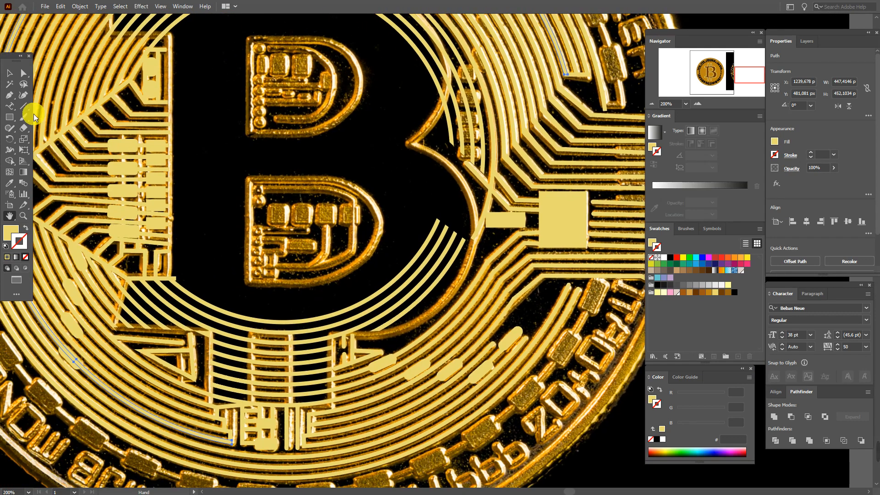
Step: Copy the rounded chip shape from the coin's lower-left rings and paste it beside the right rim
{"action": "left_click", "coordinate": [9, 73]}
{"action": "left_click", "coordinate": [72, 289]}
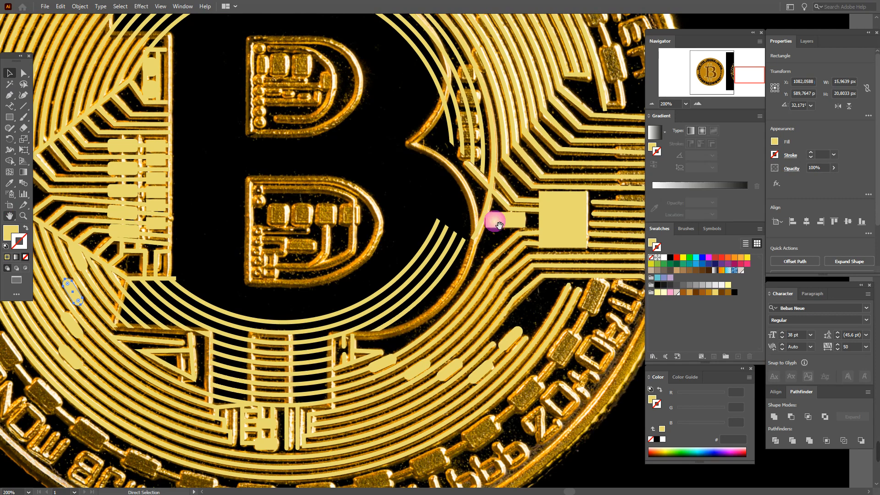
{"action": "left_click_drag", "start_coordinate": [499, 225], "coordinate": [248, 287]}
{"action": "left_click_drag", "start_coordinate": [399, 299], "coordinate": [368, 301]}
{"action": "left_click", "coordinate": [13, 91]}
{"action": "left_click", "coordinate": [9, 73]}
{"action": "left_click", "coordinate": [449, 271]}
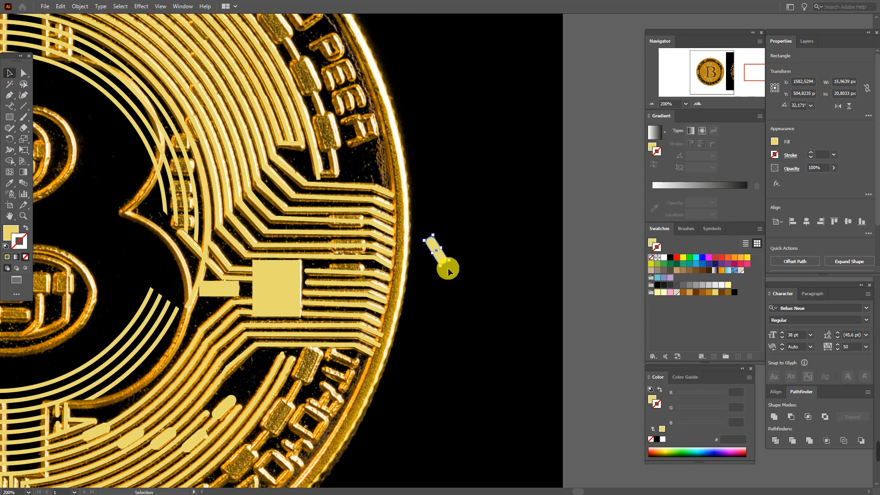
Step: Fit the pasted chip horizontally over the upper chip among the bent lines, about 30 × 11 px, and place a copy on the chip below
{"action": "left_click_drag", "start_coordinate": [456, 267], "coordinate": [362, 226]}
{"action": "left_click", "coordinate": [356, 223]}
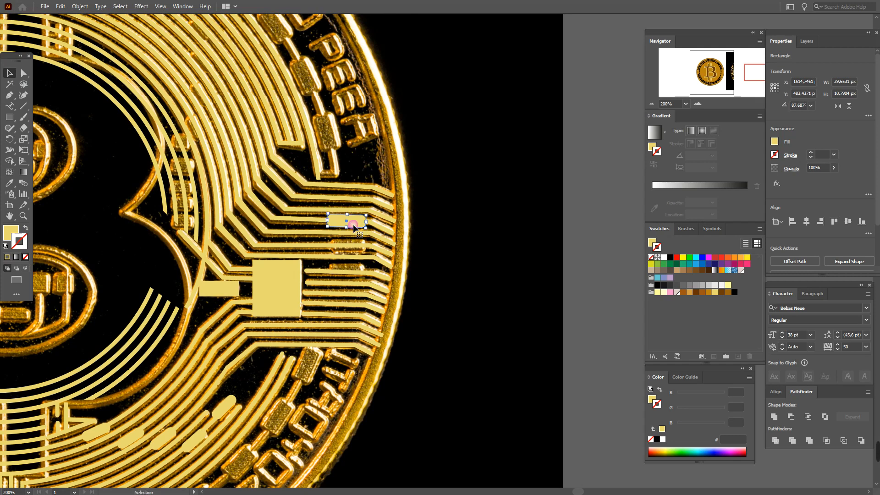
{"action": "left_click_drag", "start_coordinate": [354, 228], "coordinate": [427, 253]}
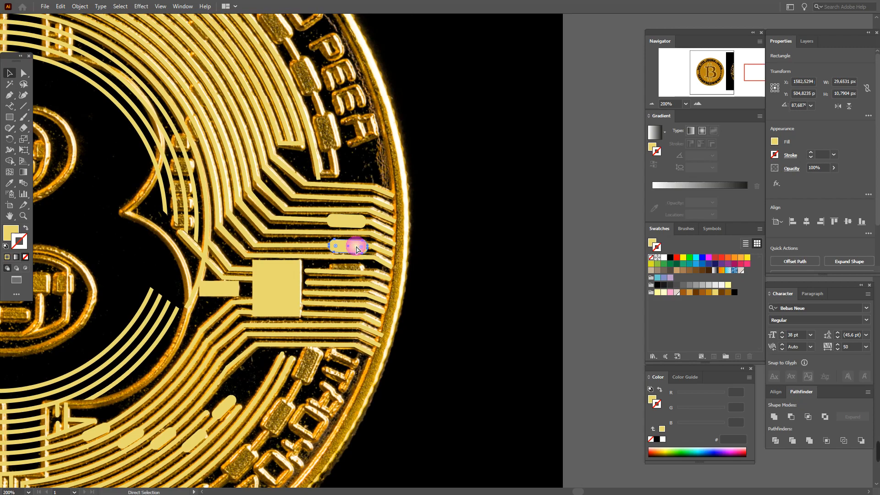
Step: Place a copy of the rounded chip over the third embossed chip in the row above the large square chip
{"action": "left_click_drag", "start_coordinate": [356, 246], "coordinate": [441, 260]}
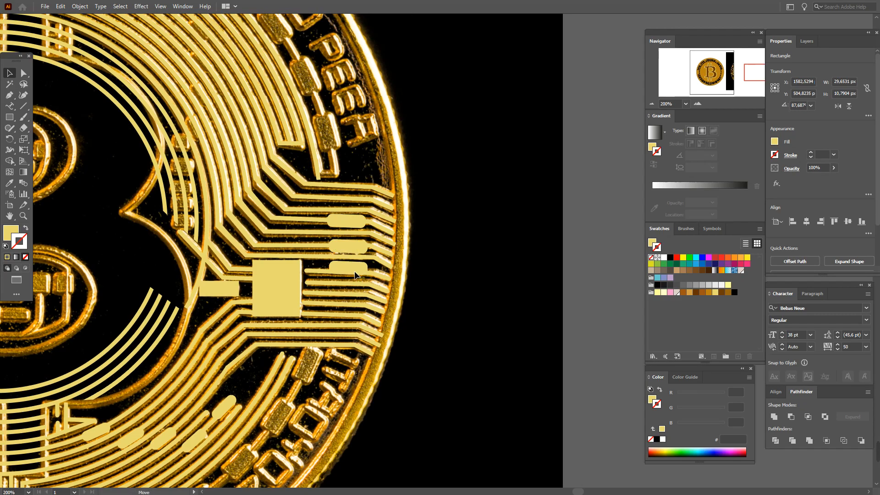
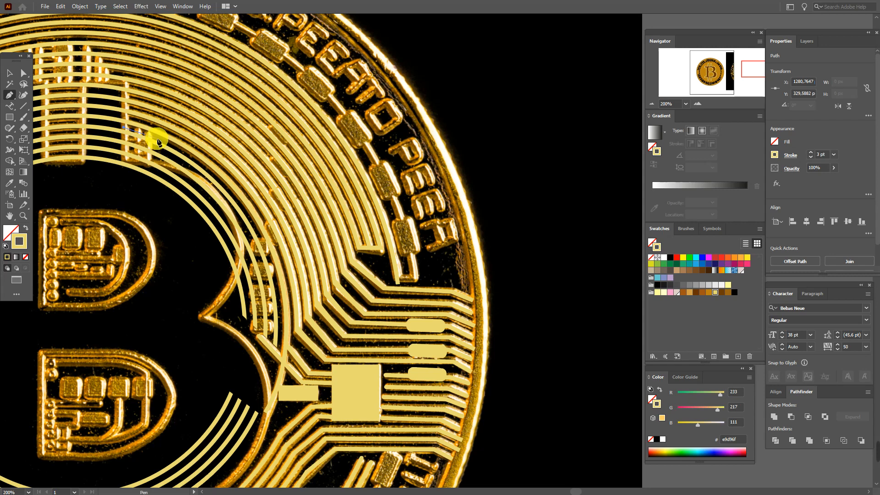
Step: Trim the right-hand stretch of the inner rings with a closed pen shape and give the short bar beside their ends the yellow style
{"action": "left_click", "coordinate": [157, 138]}
{"action": "left_click", "coordinate": [200, 165]}
{"action": "left_click", "coordinate": [260, 235]}
{"action": "left_click", "coordinate": [282, 334]}
{"action": "left_click", "coordinate": [216, 335]}
{"action": "left_click", "coordinate": [158, 204]}
{"action": "left_click", "coordinate": [108, 182]}
{"action": "left_click", "coordinate": [124, 128]}
{"action": "key", "text": "shift+x"}
{"action": "key", "text": "v"}
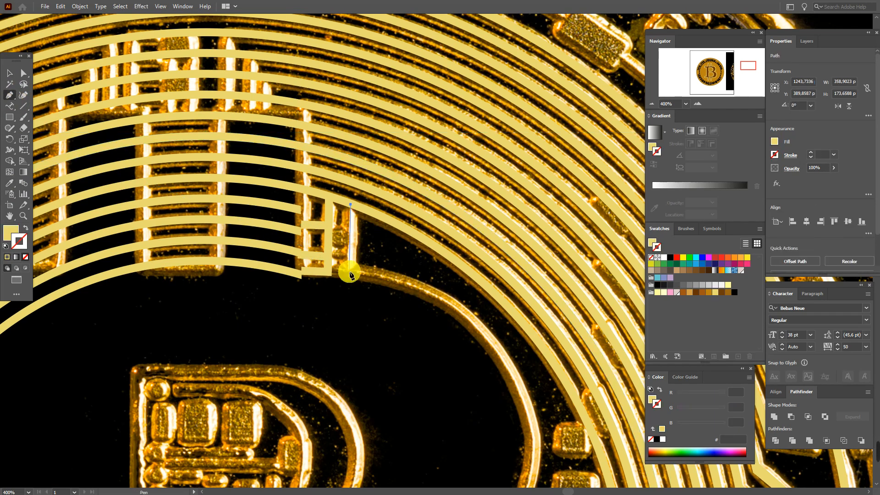
{"action": "left_click", "coordinate": [9, 183]}
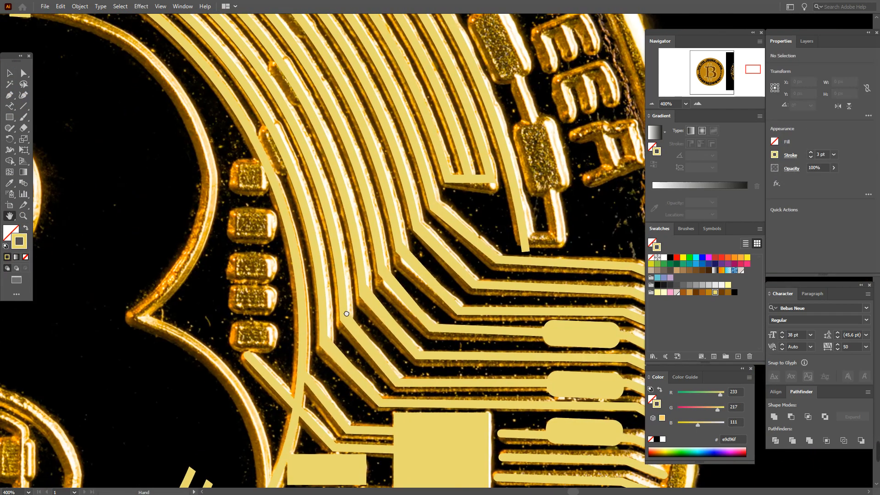
Step: Cover the column of five small embossed chips beside the inner rings with yellow-filled rounded rectangles
{"action": "left_click_drag", "start_coordinate": [228, 159], "coordinate": [268, 193]}
{"action": "left_click_drag", "start_coordinate": [261, 186], "coordinate": [243, 221]}
{"action": "key", "text": "shift+x"}
{"action": "left_click", "coordinate": [23, 76]}
{"action": "left_click_drag", "start_coordinate": [244, 221], "coordinate": [245, 295]}
{"action": "mouse_move", "coordinate": [245, 294]}
{"action": "left_mouse_down"}
{"action": "mouse_move", "coordinate": [248, 331]}
{"action": "mouse_move", "coordinate": [231, 336]}
{"action": "left_mouse_up"}
Step: Adjust the widths of the third and fourth chips in the column, the third to about 17 px, and open the alignment options for the chips
{"action": "left_click", "coordinate": [9, 73]}
{"action": "left_click", "coordinate": [257, 303]}
{"action": "left_click_drag", "start_coordinate": [271, 300], "coordinate": [229, 300]}
{"action": "left_click", "coordinate": [254, 267]}
{"action": "left_click_drag", "start_coordinate": [270, 265], "coordinate": [275, 265]}
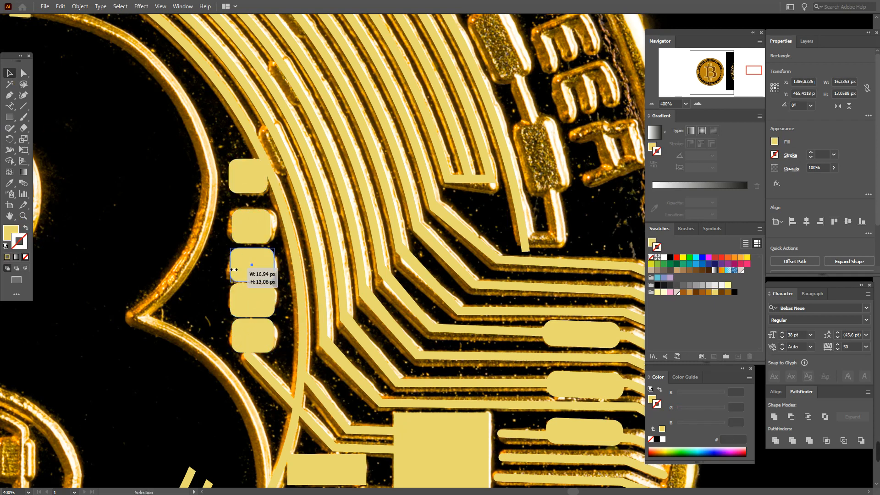
{"action": "left_click", "coordinate": [264, 274], "text": "shift"}
{"action": "left_click", "coordinate": [259, 300], "text": "shift"}
{"action": "left_click", "coordinate": [256, 336], "text": "shift"}
{"action": "left_click", "coordinate": [775, 392]}
Step: Place copies of the rounded chip over embossed chips among the rings, tilted to follow the curve
{"action": "left_click_drag", "start_coordinate": [582, 335], "coordinate": [442, 294]}
{"action": "left_click_drag", "start_coordinate": [437, 263], "coordinate": [194, 219]}
{"action": "key", "text": "ctrl+v"}
{"action": "left_click_drag", "start_coordinate": [225, 242], "coordinate": [233, 235]}
{"action": "left_click_drag", "start_coordinate": [220, 233], "coordinate": [213, 163]}
Step: Paste further rounded chip copies over the embossed chips among the coin's upper-left rings, tilted to follow the curve
{"action": "key", "text": "space"}
{"action": "left_click_drag", "start_coordinate": [165, 254], "coordinate": [623, 253]}
{"action": "key", "text": "ctrl+v"}
{"action": "left_click_drag", "start_coordinate": [465, 238], "coordinate": [449, 278]}
{"action": "left_click_drag", "start_coordinate": [437, 248], "coordinate": [152, 198]}
{"action": "key", "text": "ctrl+v"}
{"action": "mouse_move", "coordinate": [468, 235]}
{"action": "left_mouse_down"}
{"action": "mouse_move", "coordinate": [471, 244]}
{"action": "mouse_move", "coordinate": [227, 187]}
{"action": "mouse_move", "coordinate": [473, 243]}
{"action": "mouse_move", "coordinate": [291, 190]}
{"action": "left_mouse_up"}
{"action": "key", "text": "ctrl+v"}
{"action": "key", "text": "ctrl+v"}
{"action": "mouse_move", "coordinate": [469, 235]}
{"action": "left_mouse_down"}
{"action": "mouse_move", "coordinate": [471, 244]}
{"action": "mouse_move", "coordinate": [354, 200]}
{"action": "left_mouse_up"}
{"action": "key", "text": "space"}
{"action": "left_click_drag", "start_coordinate": [417, 203], "coordinate": [139, 338]}
{"action": "key", "text": "m"}
{"action": "left_click_drag", "start_coordinate": [143, 211], "coordinate": [357, 251]}
{"action": "key", "text": "Delete"}
{"action": "left_click", "coordinate": [10, 95]}
{"action": "left_click", "coordinate": [139, 212]}
{"action": "left_click", "coordinate": [139, 237]}
{"action": "left_click", "coordinate": [199, 227]}
{"action": "left_click", "coordinate": [277, 222]}
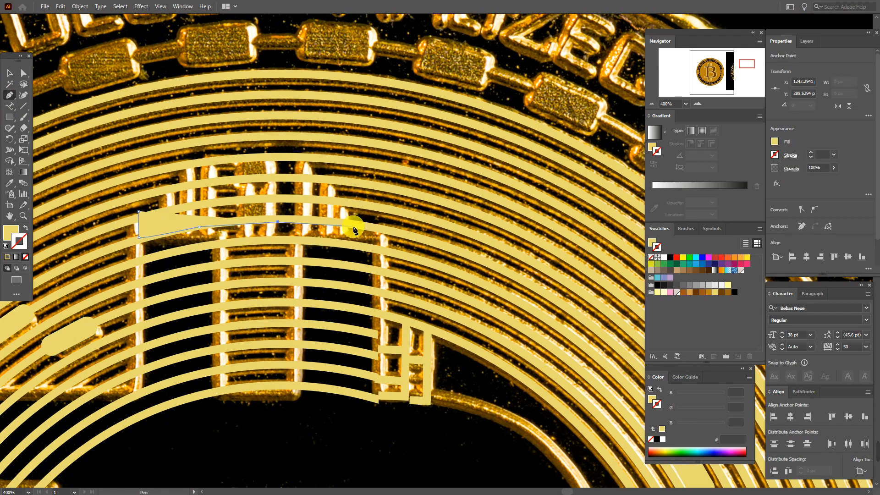
{"action": "key", "text": "ctrl+z"}
{"action": "key", "text": "ctrl+z"}
{"action": "key", "text": "ctrl+z"}
{"action": "key", "text": "ctrl+z"}
Step: Cut out the ring stretch crossing the lower part of the fine embossed block, using a closed pen shape, Exclude, ungrouping and deletion
{"action": "left_click", "coordinate": [143, 208]}
{"action": "left_click", "coordinate": [144, 244]}
{"action": "left_click", "coordinate": [208, 233]}
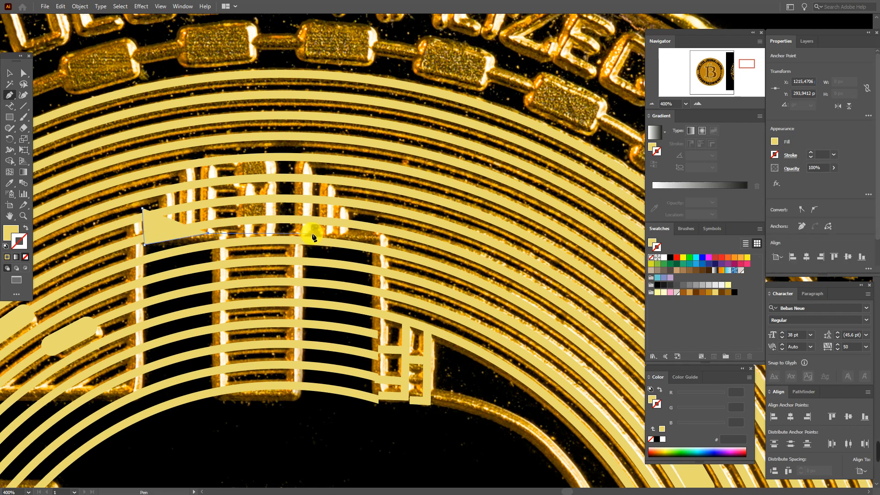
{"action": "left_click", "coordinate": [341, 233]}
{"action": "left_click", "coordinate": [343, 197]}
{"action": "left_click", "coordinate": [142, 209]}
{"action": "key", "text": "v"}
{"action": "left_click", "coordinate": [803, 392]}
{"action": "left_click", "coordinate": [825, 416]}
{"action": "right_click", "coordinate": [240, 218]}
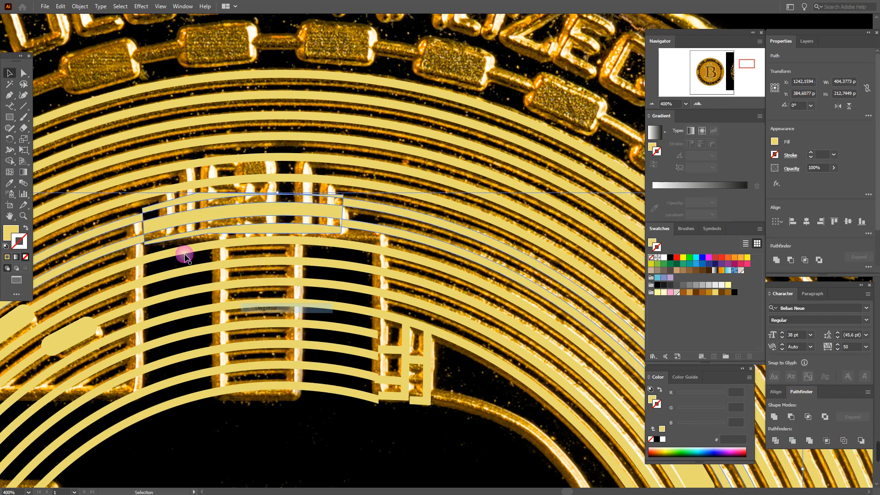
{"action": "left_click", "coordinate": [272, 308]}
{"action": "key", "text": "Delete"}
Step: Cut out the next ring's stretch across the middle of the embossed block with a rectangle and Exclude, deleting the leftover pieces
{"action": "key", "text": "m"}
{"action": "left_click_drag", "start_coordinate": [166, 178], "coordinate": [341, 199]}
{"action": "key", "text": "v"}
{"action": "left_click_drag", "start_coordinate": [253, 178], "coordinate": [254, 171]}
{"action": "left_click", "coordinate": [158, 192], "text": "shift"}
{"action": "left_click", "coordinate": [825, 417]}
{"action": "left_click", "coordinate": [287, 201]}
{"action": "left_click_drag", "start_coordinate": [287, 201], "coordinate": [351, 177]}
{"action": "left_click", "coordinate": [414, 195], "text": "shift"}
{"action": "key", "text": "Delete"}
Step: Cut out the ring stretch across the upper part of the embossed block with a rectangle and Exclude, deleting the leftover piece
{"action": "key", "text": "m"}
{"action": "left_click_drag", "start_coordinate": [191, 155], "coordinate": [340, 192]}
{"action": "key", "text": "v"}
{"action": "left_click_drag", "start_coordinate": [265, 156], "coordinate": [271, 150]}
{"action": "left_click", "coordinate": [182, 165], "text": "shift"}
{"action": "left_click", "coordinate": [813, 416]}
{"action": "key", "text": "ctrl+z"}
{"action": "left_click", "coordinate": [825, 416]}
{"action": "left_click", "coordinate": [257, 174]}
{"action": "key", "text": "Delete"}
Step: Draw three vertical lines with a 3 pt yellow stroke down from the cut ring ends on the embossed block's left side
{"action": "key", "text": "p"}
{"action": "left_click", "coordinate": [25, 228]}
{"action": "left_click", "coordinate": [142, 213]}
{"action": "left_click", "coordinate": [143, 257]}
{"action": "double_click", "coordinate": [821, 155]}
{"action": "type", "text": "3"}
{"action": "key", "text": "Return"}
{"action": "left_click", "coordinate": [9, 73]}
{"action": "left_click", "coordinate": [165, 186]}
{"action": "left_click", "coordinate": [166, 233]}
{"action": "left_click", "coordinate": [189, 162]}
{"action": "left_click", "coordinate": [190, 235]}
Step: Expand the middle of the three vertical lines and fit its upper corner to the slanted end of its ring
{"action": "scroll", "coordinate": [110, 207], "scroll_direction": "up", "scroll_amount": 3}
{"action": "left_click", "coordinate": [9, 74]}
{"action": "left_click", "coordinate": [319, 241]}
{"action": "left_click_drag", "start_coordinate": [299, 199], "coordinate": [273, 210]}
{"action": "left_click", "coordinate": [80, 7]}
{"action": "left_click", "coordinate": [92, 126]}
{"action": "key", "text": "Return"}
{"action": "left_click", "coordinate": [20, 74]}
{"action": "left_click_drag", "start_coordinate": [265, 143], "coordinate": [289, 140]}
{"action": "left_click", "coordinate": [305, 148]}
Step: Fit the outer two vertical lines to their ring ends, expanding the strokes and shifting their upper corners to follow the ring edges
{"action": "left_click_drag", "start_coordinate": [230, 264], "coordinate": [185, 279]}
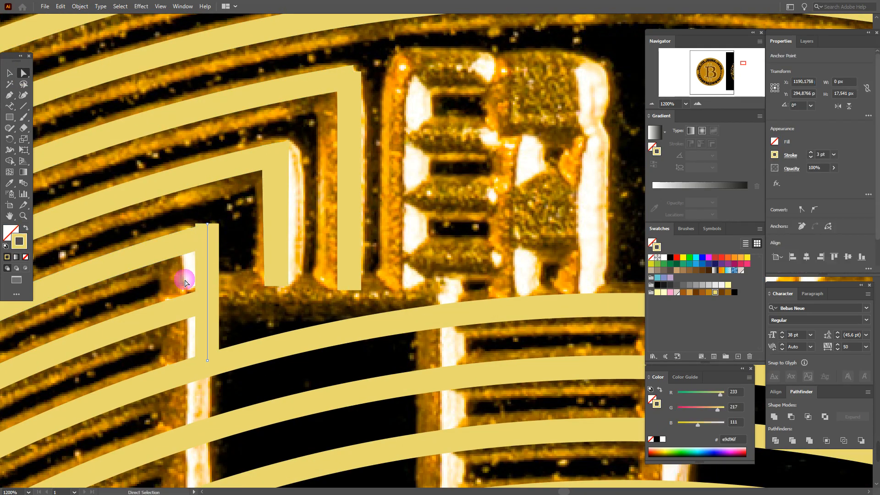
{"action": "left_click", "coordinate": [194, 227]}
{"action": "left_click_drag", "start_coordinate": [218, 227], "coordinate": [219, 221]}
{"action": "left_click_drag", "start_coordinate": [356, 71], "coordinate": [244, 94]}
{"action": "left_click_drag", "start_coordinate": [259, 148], "coordinate": [222, 159]}
{"action": "left_click", "coordinate": [79, 6]}
{"action": "left_click", "coordinate": [92, 126]}
{"action": "left_click", "coordinate": [419, 295]}
{"action": "left_click_drag", "start_coordinate": [248, 95], "coordinate": [224, 93]}
{"action": "left_click", "coordinate": [201, 142]}
Step: Draw an angled line from the uppermost cut ring's right-hand end down to the ring below, expand it and fit its end
{"action": "left_click_drag", "start_coordinate": [427, 166], "coordinate": [63, 190]}
{"action": "key", "text": "p"}
{"action": "left_click", "coordinate": [325, 113]}
{"action": "left_click", "coordinate": [208, 110]}
{"action": "left_click", "coordinate": [204, 344]}
{"action": "left_click", "coordinate": [26, 228]}
{"action": "left_click", "coordinate": [79, 7]}
{"action": "left_click", "coordinate": [111, 114]}
{"action": "left_click", "coordinate": [24, 74]}
{"action": "left_click", "coordinate": [337, 141]}
Step: Draw a 3 pt angled line from the second cut ring's right-hand end down to the ring below and fit its end
{"action": "key", "text": "p"}
{"action": "left_click", "coordinate": [324, 177]}
{"action": "left_click", "coordinate": [278, 175]}
{"action": "left_click", "coordinate": [277, 351]}
{"action": "left_click", "coordinate": [26, 228]}
{"action": "double_click", "coordinate": [811, 152]}
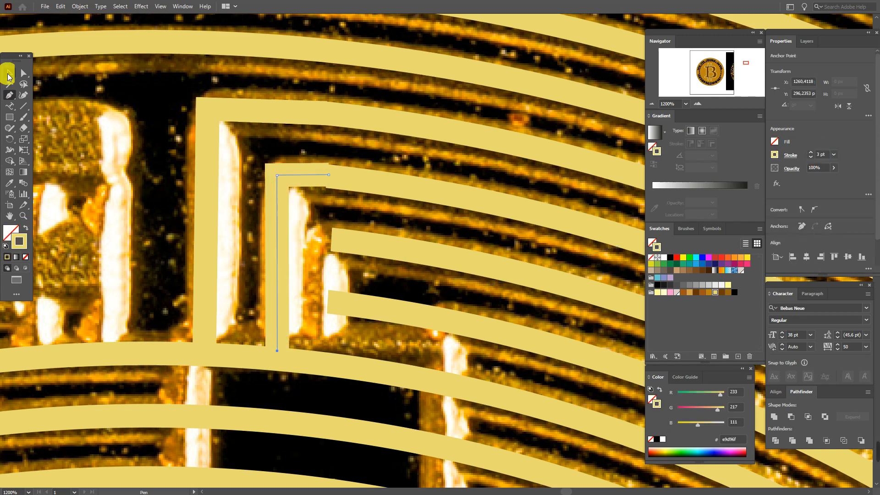
{"action": "left_click", "coordinate": [23, 73]}
{"action": "left_click", "coordinate": [328, 154]}
Step: Draw a vertical line joining the two lowest cut ring ends on the block's right side, expand it and check its upper corner
{"action": "key", "text": "p"}
{"action": "left_click", "coordinate": [331, 227]}
{"action": "left_click", "coordinate": [331, 354]}
{"action": "left_click", "coordinate": [80, 6]}
{"action": "left_click", "coordinate": [112, 115]}
{"action": "key", "text": "Return"}
{"action": "left_click", "coordinate": [23, 73]}
{"action": "left_click_drag", "start_coordinate": [342, 227], "coordinate": [342, 222]}
{"action": "key", "text": "ctrl+z"}
{"action": "left_click", "coordinate": [373, 222]}
{"action": "left_click", "coordinate": [10, 216]}
{"action": "left_click_drag", "start_coordinate": [179, 240], "coordinate": [445, 255]}
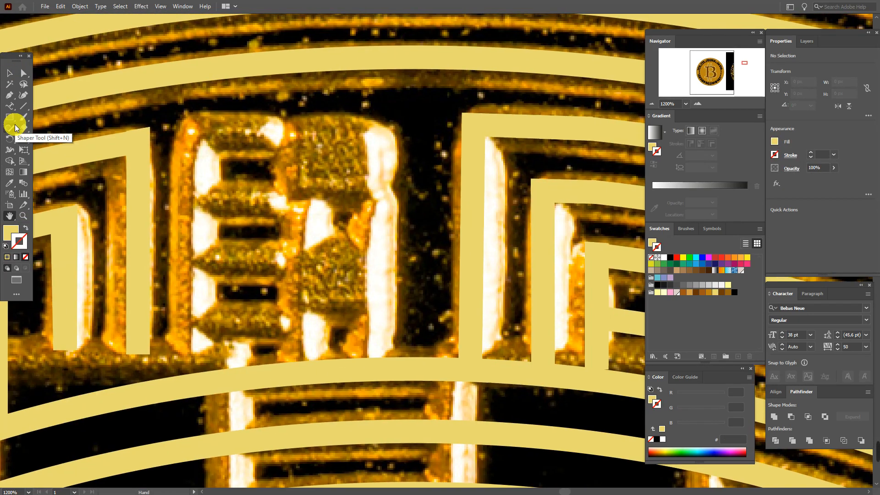
Step: Draw a three-sided frame around the small upper embossed block, open towards the ring below, as an unfilled 3 pt yellow stroke
{"action": "left_click", "coordinate": [12, 491]}
{"action": "type", "text": "500"}
{"action": "key", "text": "Return"}
{"action": "key", "text": "p"}
{"action": "left_click", "coordinate": [222, 229]}
{"action": "left_click", "coordinate": [223, 122]}
{"action": "left_click", "coordinate": [304, 123]}
{"action": "left_click", "coordinate": [304, 221]}
{"action": "key", "text": "shift+x"}
{"action": "left_click", "coordinate": [820, 155]}
{"action": "type", "text": "3"}
Step: Add two horizontal 3 pt yellow crossbars inside the upper block's frame, joining its vertical sides
{"action": "left_click", "coordinate": [221, 154]}
{"action": "left_click", "coordinate": [304, 154]}
{"action": "left_click", "coordinate": [26, 228]}
{"action": "left_click", "coordinate": [820, 155]}
{"action": "type", "text": "3"}
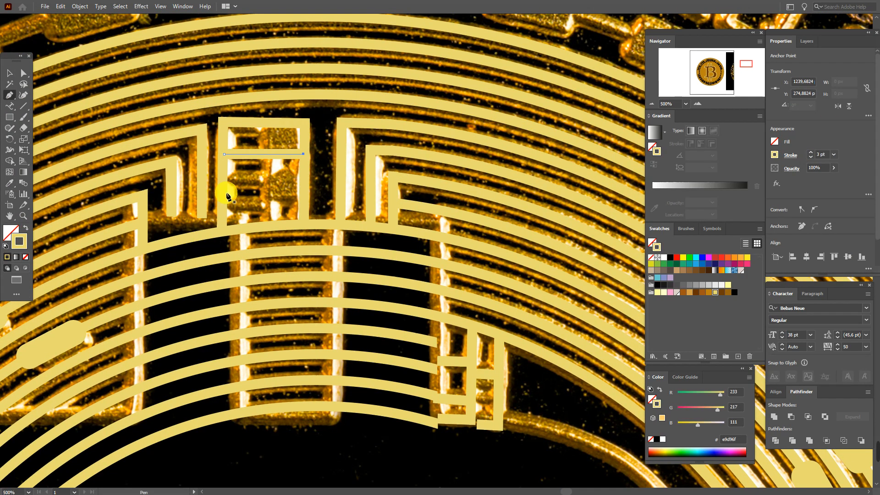
{"action": "left_click", "coordinate": [221, 181]}
{"action": "left_click", "coordinate": [305, 180]}
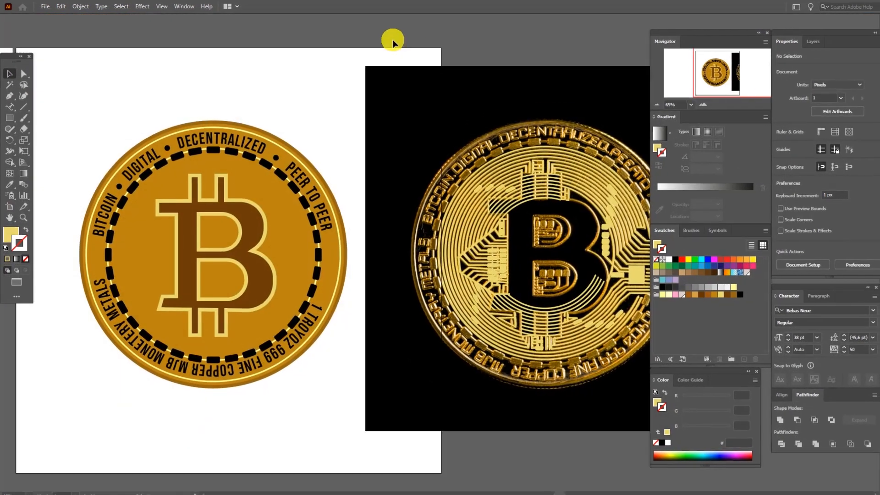
Step: Select all the traced circuit shapes, group them and move the group from the reference photo onto the flat coin
{"action": "mouse_move", "coordinate": [390, 40]}
{"action": "left_mouse_down"}
{"action": "mouse_move", "coordinate": [629, 393]}
{"action": "mouse_move", "coordinate": [644, 433]}
{"action": "left_mouse_up"}
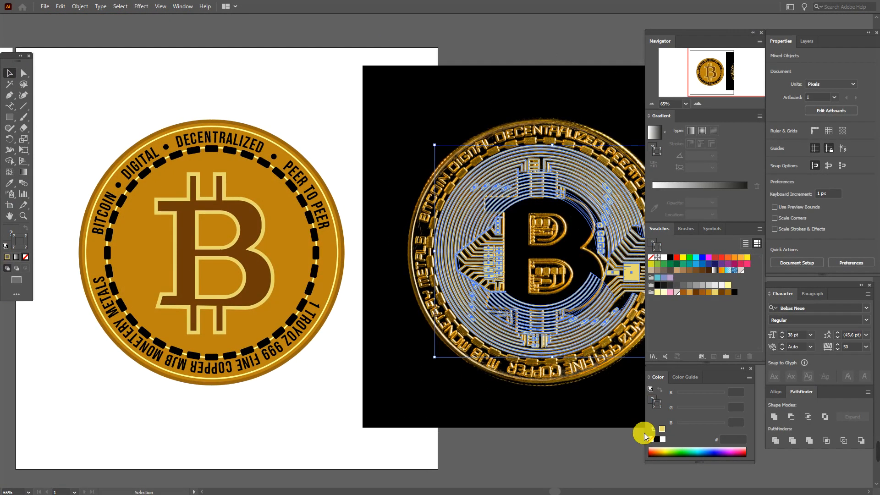
{"action": "left_click", "coordinate": [545, 198]}
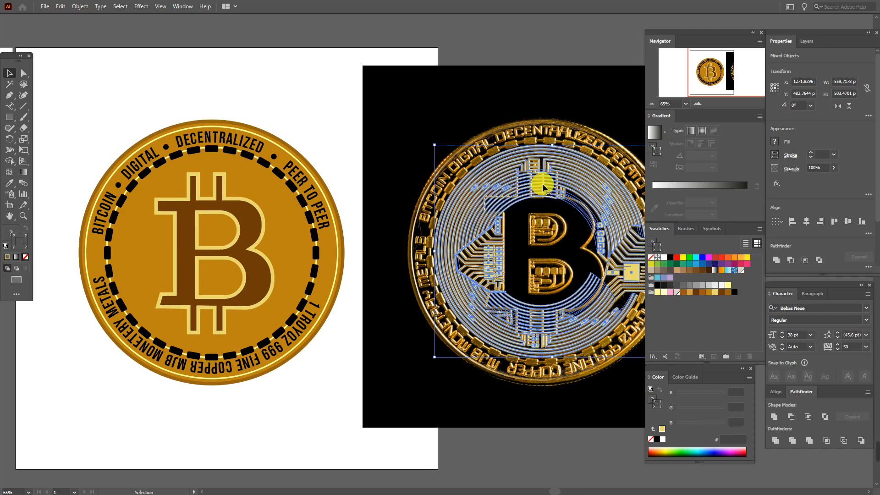
{"action": "mouse_move", "coordinate": [544, 177]}
{"action": "left_mouse_down"}
{"action": "mouse_move", "coordinate": [337, 130]}
{"action": "mouse_move", "coordinate": [329, 116]}
{"action": "left_mouse_up"}
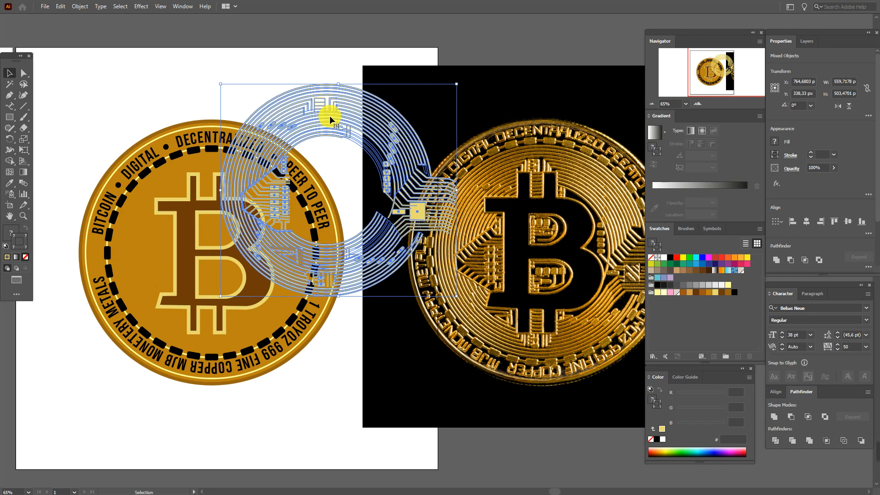
{"action": "key", "text": "ctrl+g"}
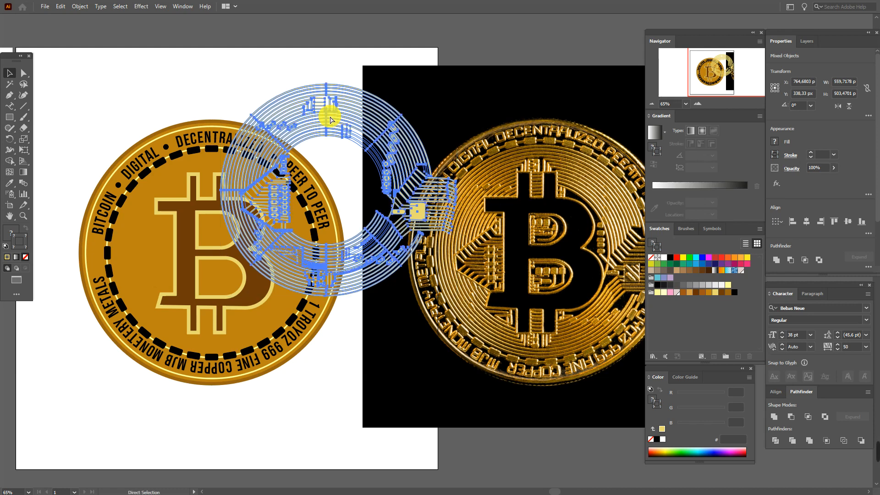
{"action": "left_click_drag", "start_coordinate": [350, 119], "coordinate": [238, 184]}
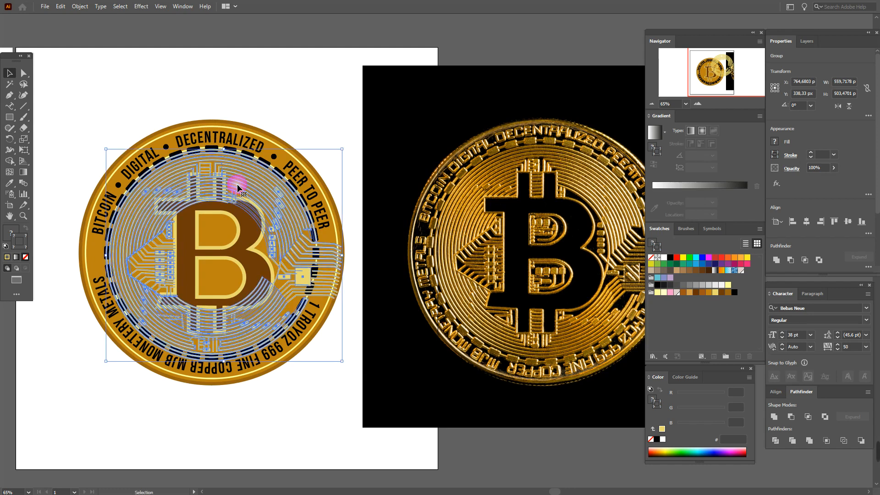
Step: Bring the brown Bitcoin B symbol to the front of the circuit pattern
{"action": "left_click", "coordinate": [244, 215]}
{"action": "right_click", "coordinate": [245, 216]}
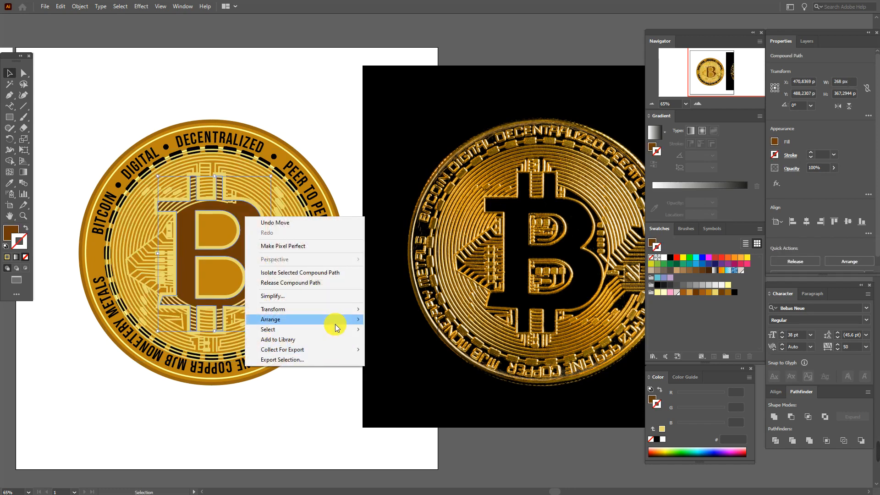
{"action": "mouse_move", "coordinate": [335, 321]}
{"action": "left_click", "coordinate": [393, 321]}
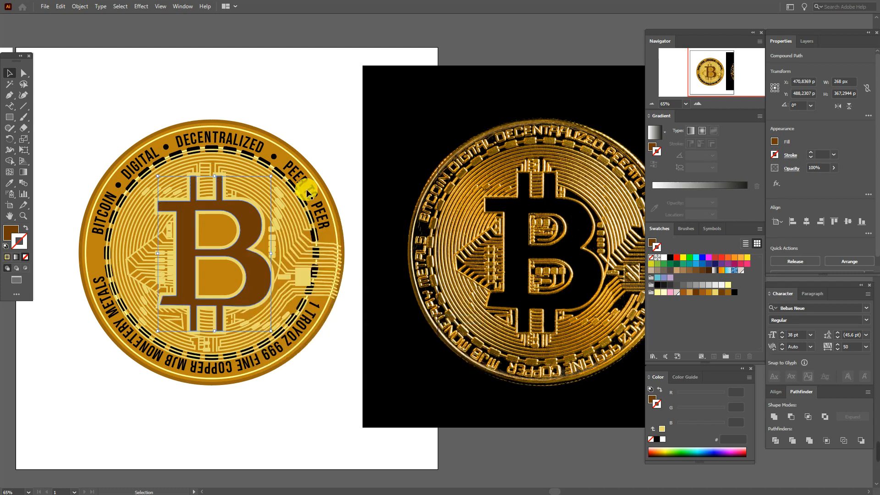
{"action": "left_click", "coordinate": [295, 126]}
Step: Scale the circuit group down proportionally so its rings fit inside the coin's black dashed ring
{"action": "left_click", "coordinate": [205, 158]}
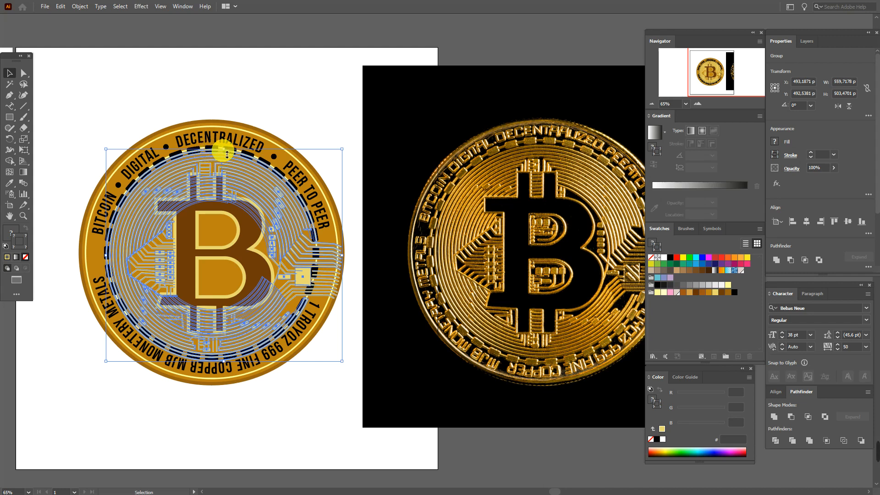
{"action": "left_click_drag", "start_coordinate": [226, 154], "coordinate": [227, 159]}
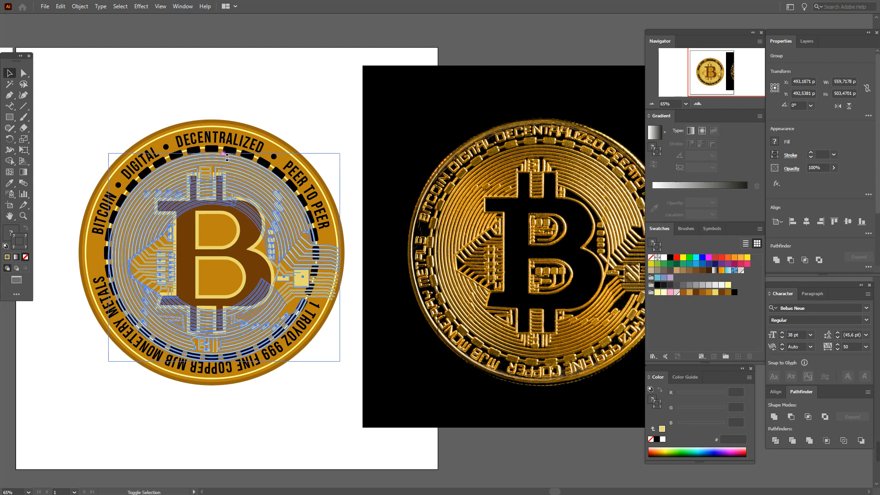
{"action": "left_click_drag", "start_coordinate": [229, 366], "coordinate": [231, 357]}
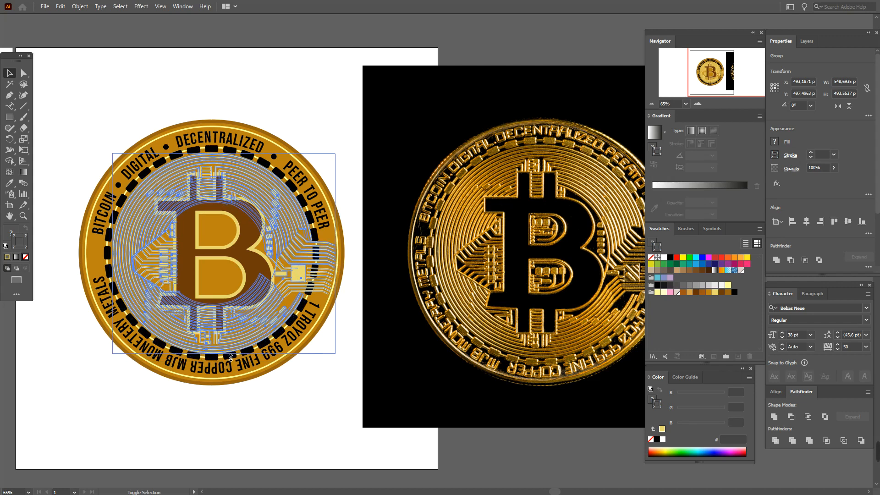
{"action": "left_click", "coordinate": [17, 215]}
{"action": "left_click_drag", "start_coordinate": [270, 277], "coordinate": [230, 278]}
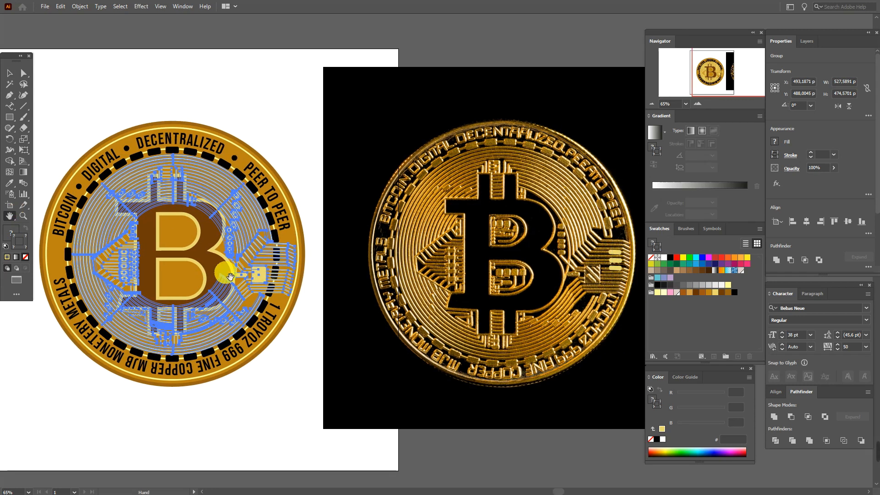
{"action": "left_click", "coordinate": [10, 73]}
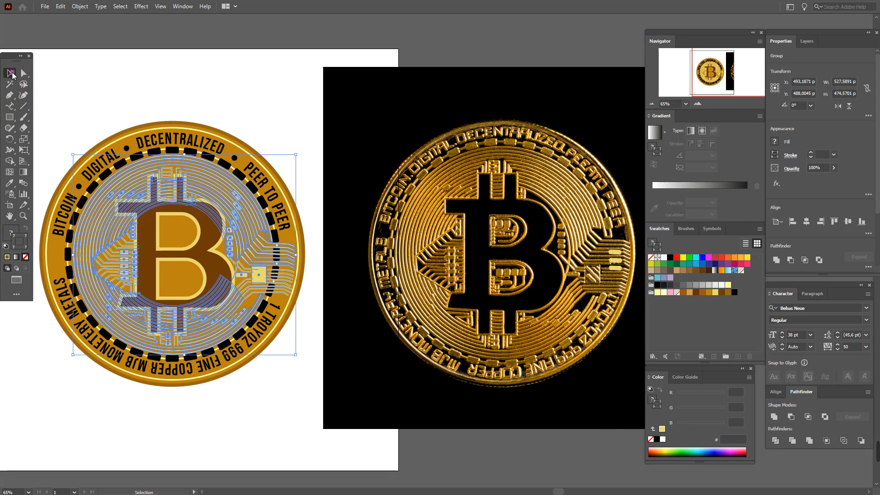
{"action": "left_click_drag", "start_coordinate": [301, 261], "coordinate": [298, 261]}
{"action": "left_click", "coordinate": [226, 106]}
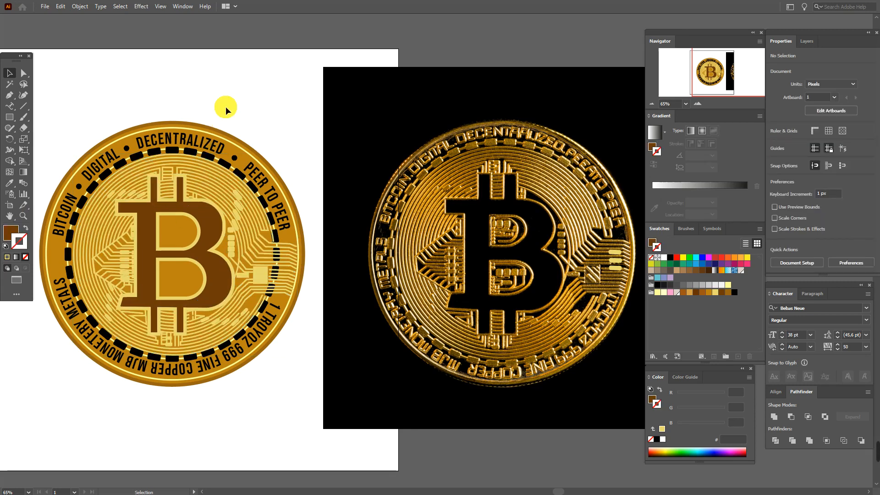
Step: Shrink the circuit group slightly to about 524 px wide and nudge it up and to the left to center it
{"action": "left_click", "coordinate": [251, 223]}
{"action": "left_click_drag", "start_coordinate": [300, 260], "coordinate": [298, 260]}
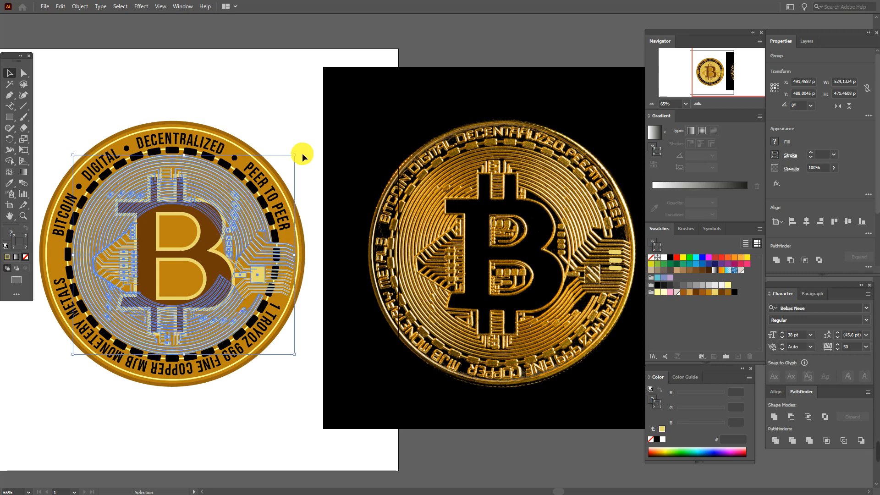
{"action": "key", "text": "Up"}
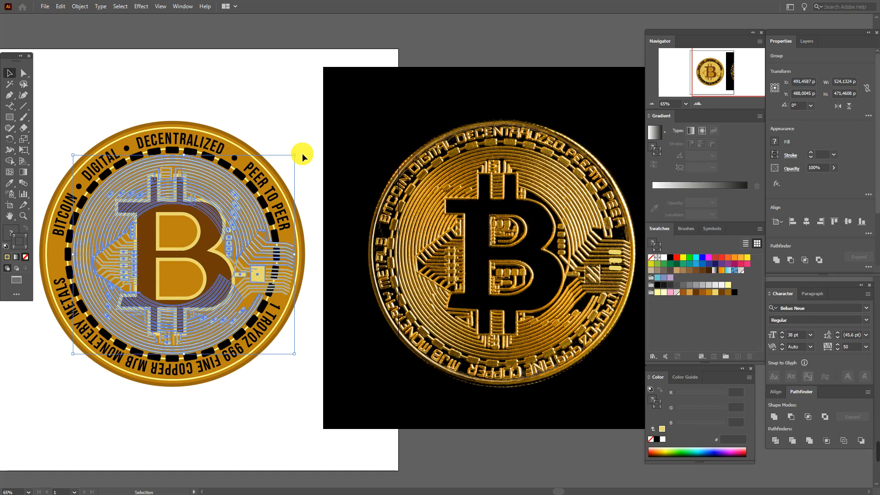
{"action": "key", "text": "Left"}
{"action": "key", "text": "Up"}
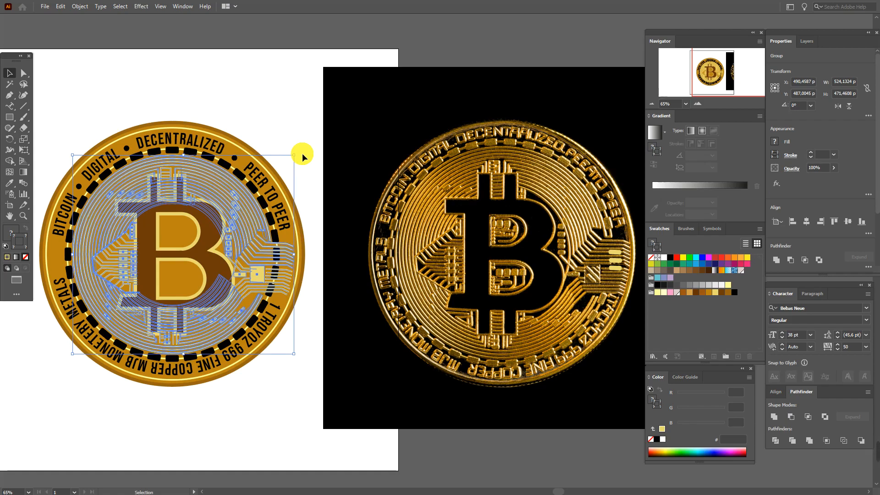
{"action": "left_click", "coordinate": [301, 153]}
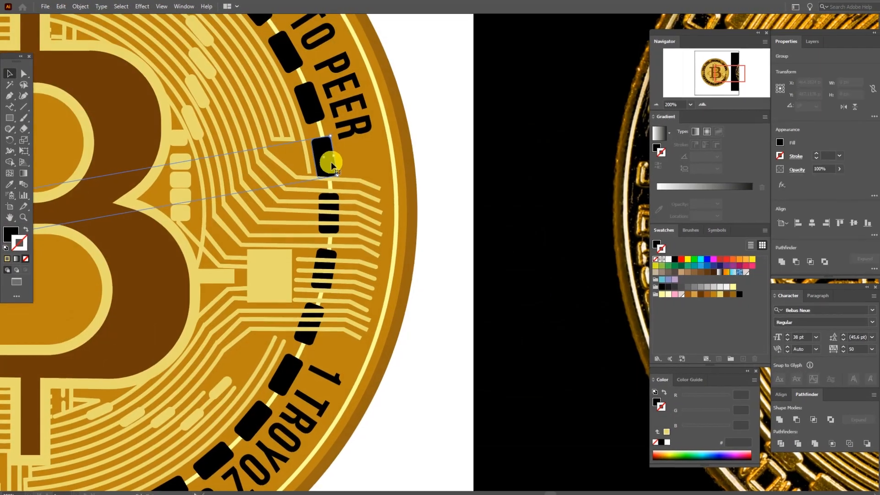
Step: Ungroup the black ring dashes that the circuit lines cross on the coin's right side
{"action": "right_click", "coordinate": [331, 162]}
{"action": "left_click", "coordinate": [354, 237]}
{"action": "left_click", "coordinate": [412, 205]}
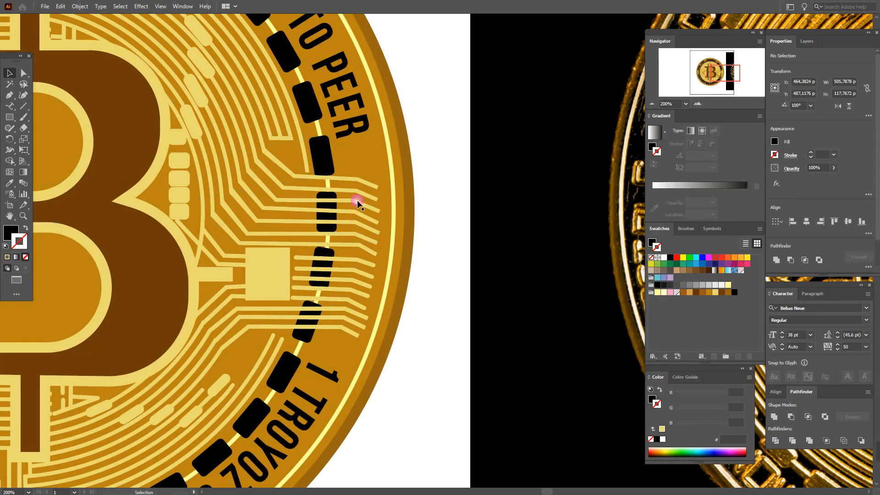
{"action": "left_click", "coordinate": [332, 197]}
{"action": "right_click", "coordinate": [332, 197]}
{"action": "left_click", "coordinate": [353, 272]}
{"action": "left_click", "coordinate": [334, 256]}
{"action": "right_click", "coordinate": [334, 256]}
{"action": "left_click", "coordinate": [346, 325]}
{"action": "left_click", "coordinate": [314, 334]}
{"action": "right_click", "coordinate": [313, 332]}
{"action": "left_click", "coordinate": [347, 252]}
Step: Delete the four black dashes lying behind the circuit lines between PEER and 1 TROYOZ
{"action": "left_click", "coordinate": [331, 327]}
{"action": "key", "text": "Delete"}
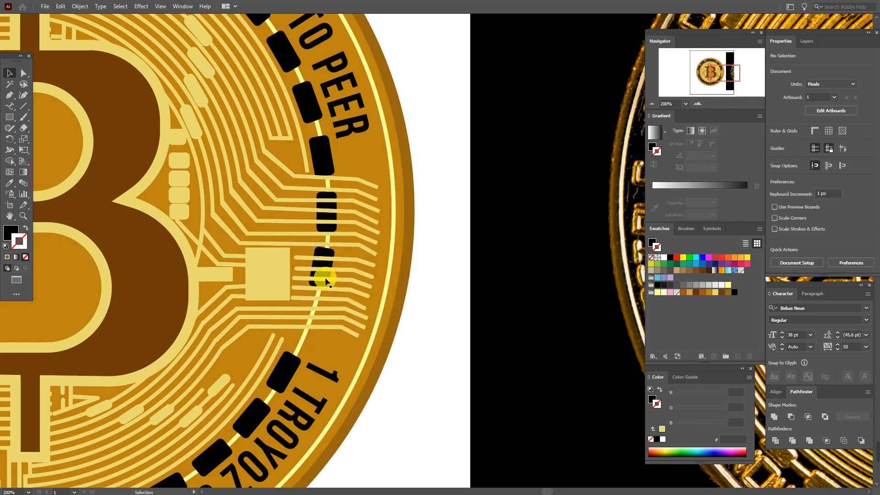
{"action": "key", "text": "Delete"}
{"action": "left_click", "coordinate": [330, 229]}
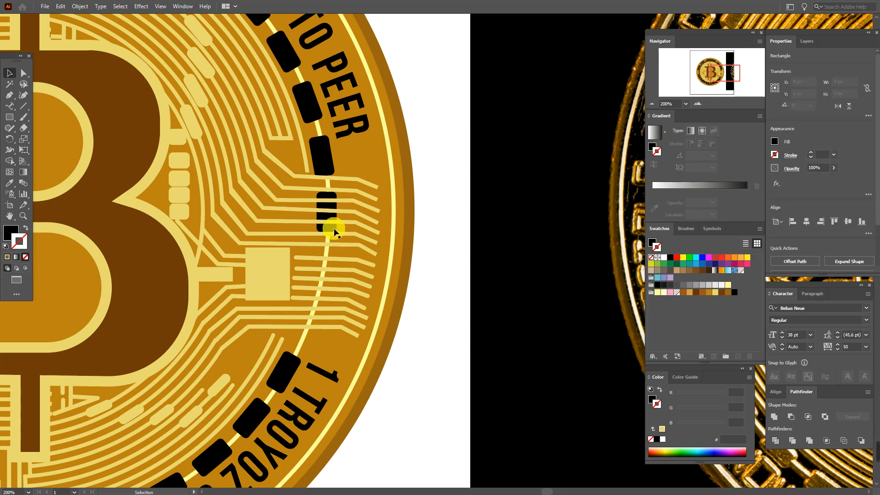
{"action": "key", "text": "Delete"}
{"action": "left_click", "coordinate": [328, 174]}
{"action": "key", "text": "Delete"}
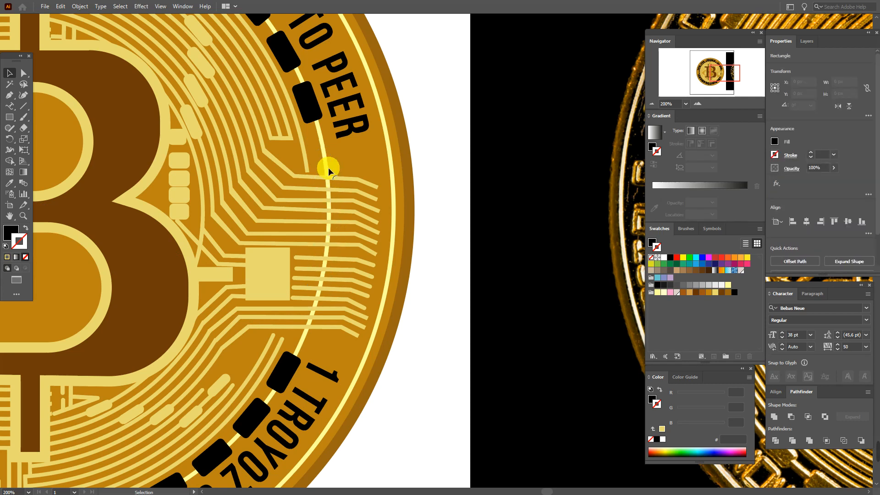
Step: Expand the thin pale yellow ring's stroke into a filled shape
{"action": "left_click", "coordinate": [328, 167]}
{"action": "left_click", "coordinate": [327, 170]}
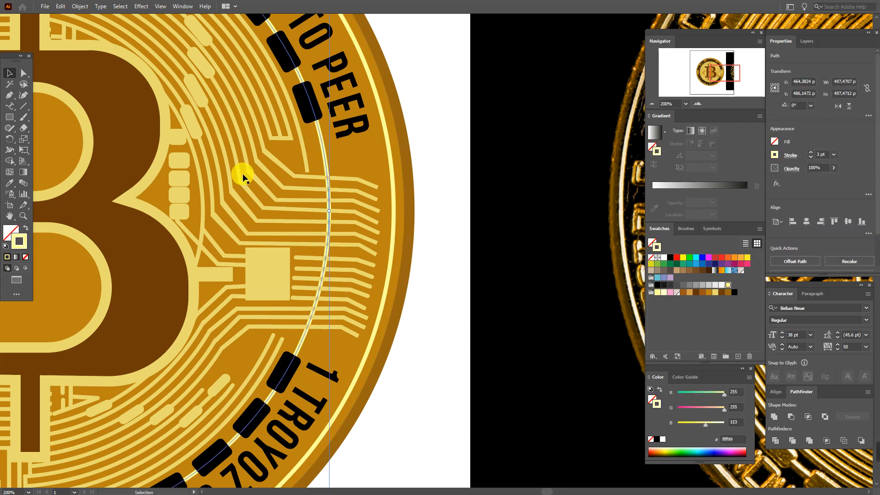
{"action": "left_click", "coordinate": [79, 6]}
{"action": "left_click", "coordinate": [130, 114]}
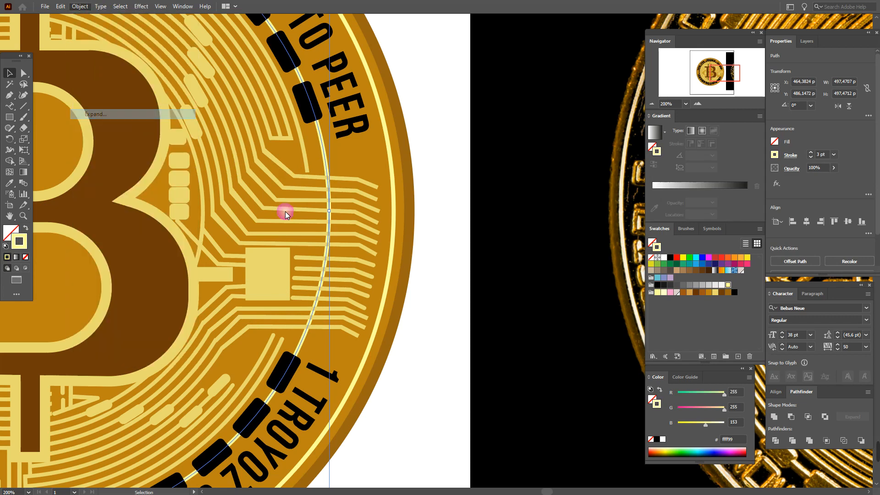
{"action": "left_click", "coordinate": [422, 295]}
{"action": "left_click", "coordinate": [446, 288]}
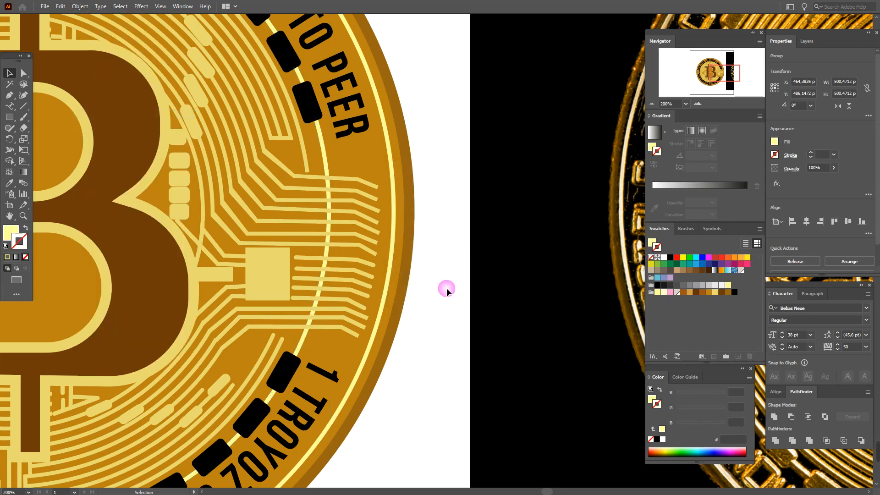
Step: Draw a closed polygon with the Pen tool over the pale ring's section that crosses the circuit lines
{"action": "left_click", "coordinate": [326, 171]}
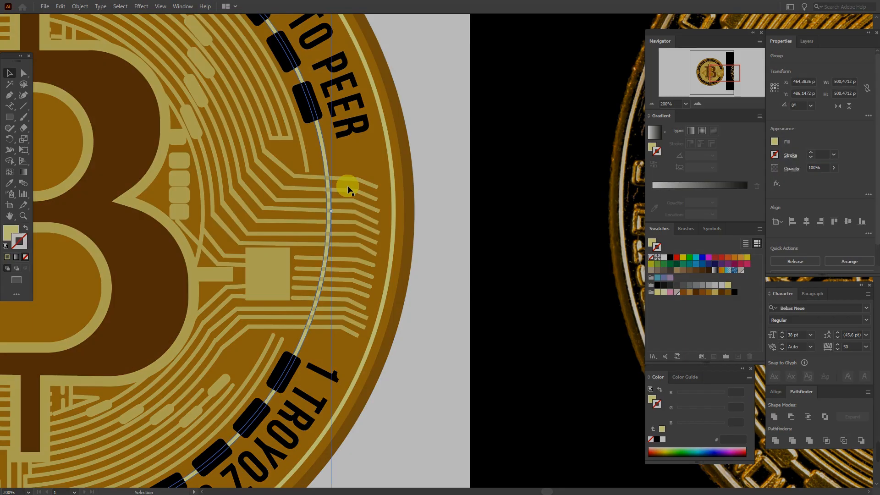
{"action": "left_click", "coordinate": [9, 94]}
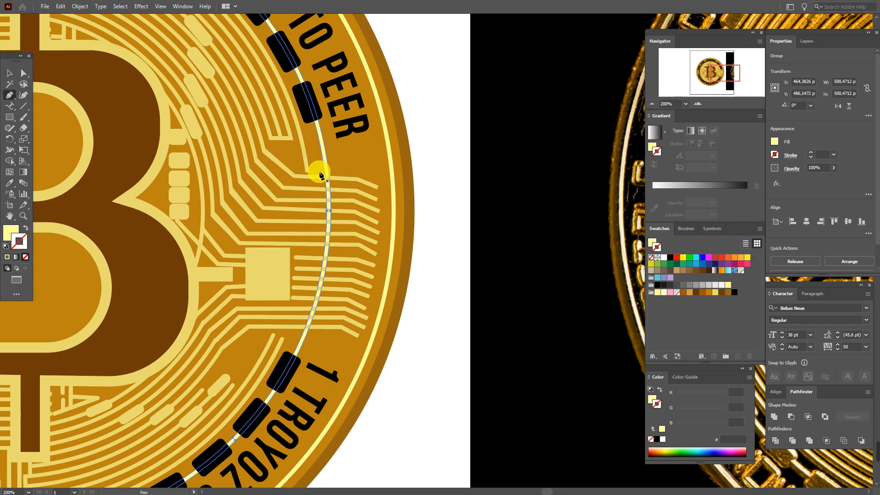
{"action": "left_click", "coordinate": [319, 172]}
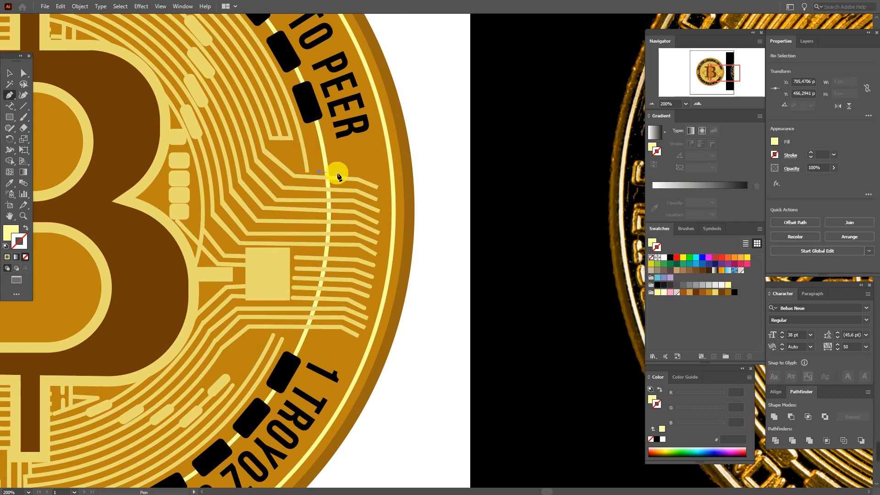
{"action": "left_click", "coordinate": [313, 356]}
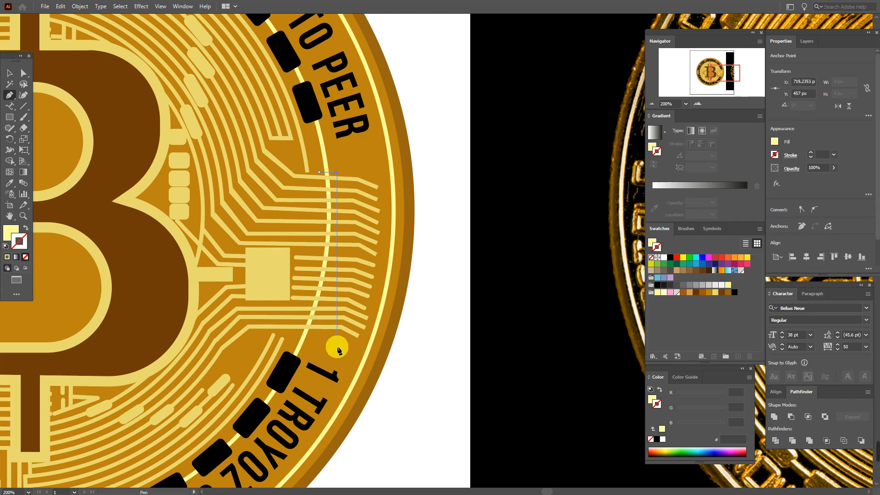
{"action": "left_click_drag", "start_coordinate": [338, 346], "coordinate": [315, 361]}
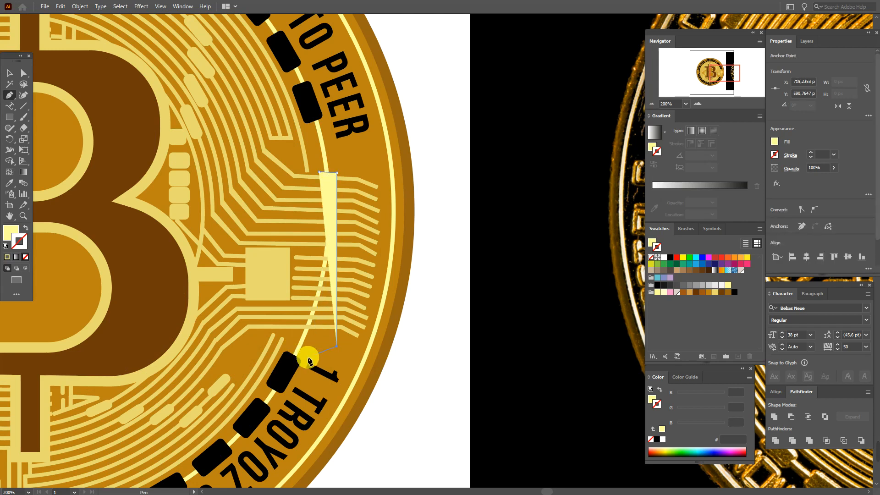
{"action": "left_click", "coordinate": [304, 355]}
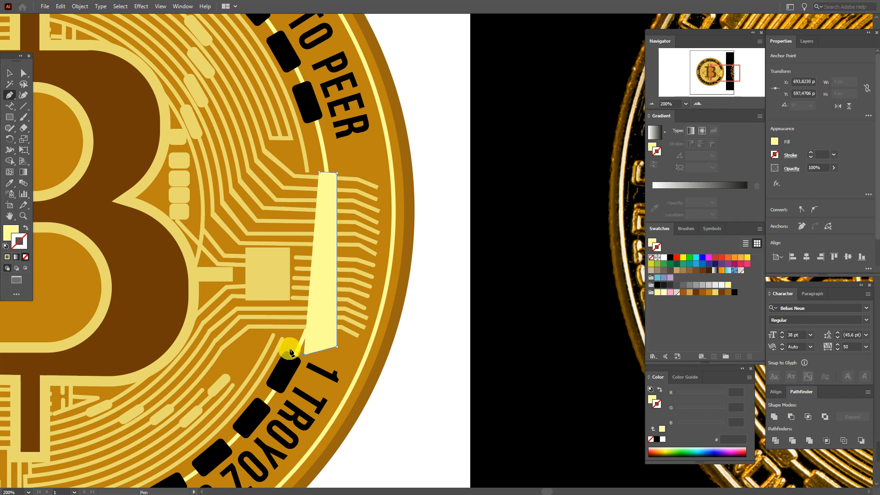
{"action": "left_click", "coordinate": [290, 348]}
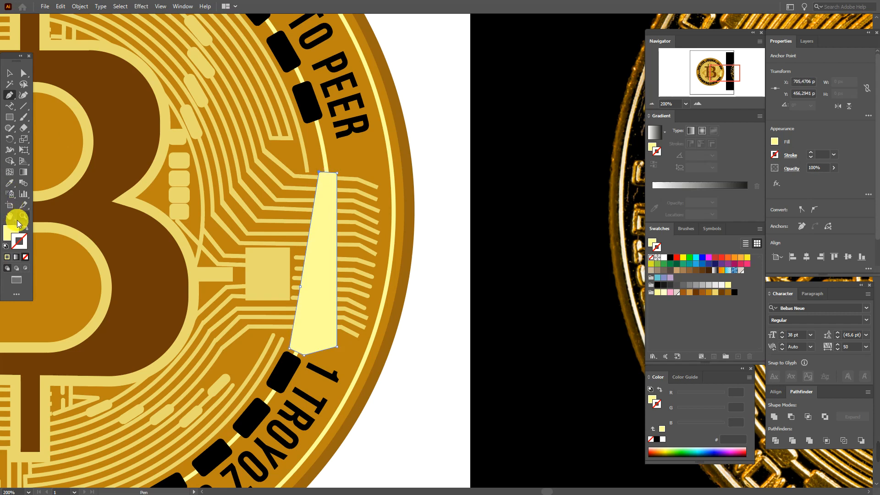
Step: Apply the Exclude Pathfinder operation to the polygon and the expanded pale yellow ring to cut out the overlapping section
{"action": "left_click", "coordinate": [15, 75]}
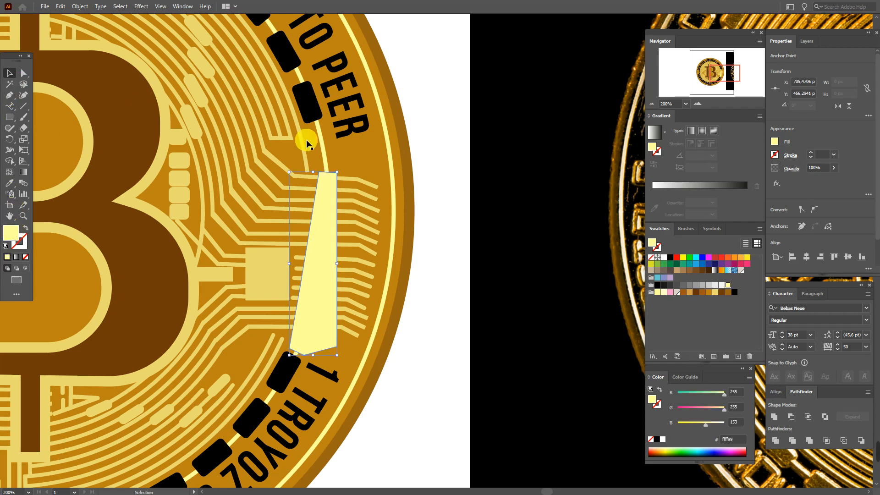
{"action": "left_click", "coordinate": [325, 151]}
{"action": "left_click", "coordinate": [334, 221], "text": "shift"}
{"action": "left_click", "coordinate": [823, 418]}
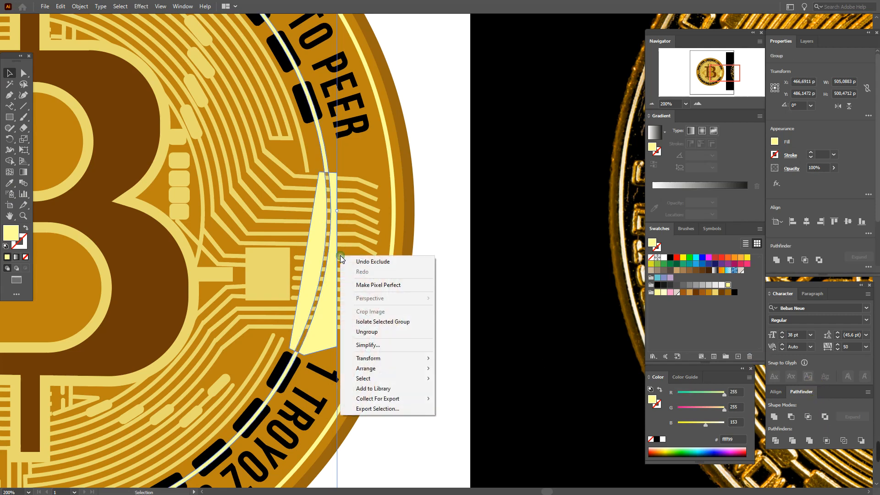
Step: Ungroup the excluded shapes and delete the two leftover pale pieces covering the circuit lines between PEER and 1 TROYOZ
{"action": "left_click", "coordinate": [367, 332]}
{"action": "left_click", "coordinate": [451, 309]}
{"action": "left_click", "coordinate": [332, 293]}
{"action": "key", "text": "Delete"}
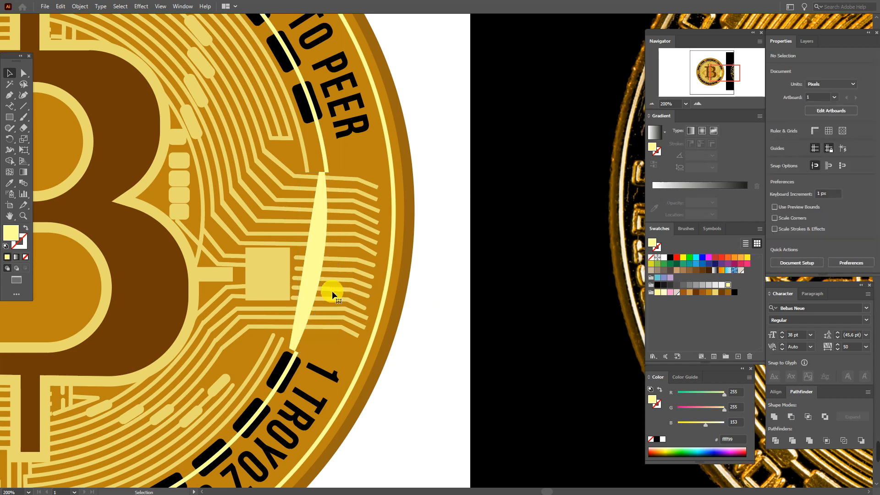
{"action": "left_click", "coordinate": [312, 275]}
{"action": "key", "text": "Delete"}
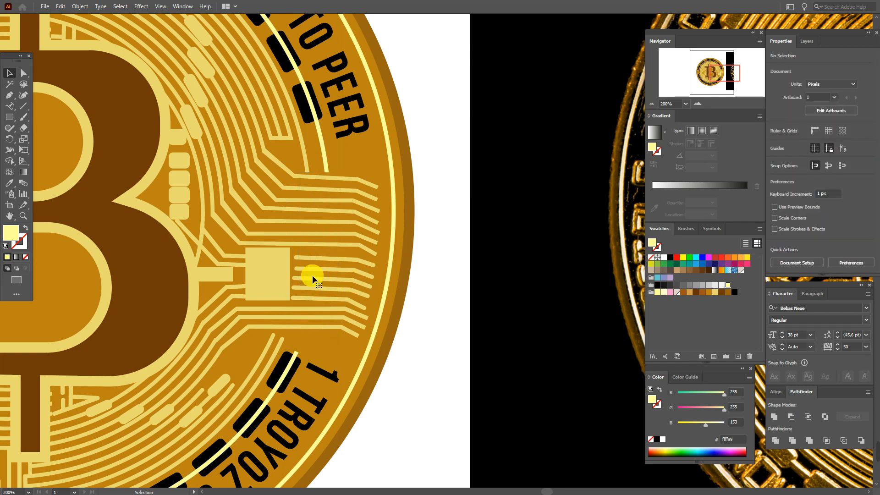
Step: Draw a short horizontal line joining the two ring ends below PEER, with no fill and a 3 pt pale yellow stroke
{"action": "left_click", "coordinate": [9, 95]}
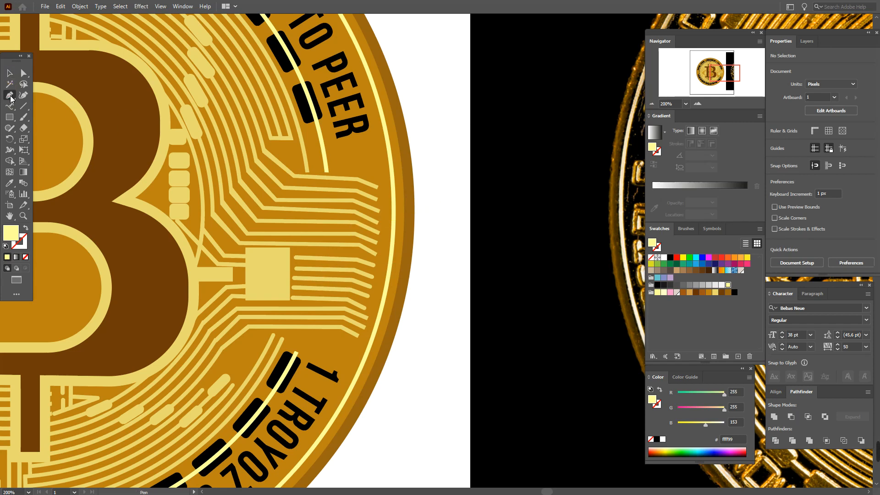
{"action": "left_click", "coordinate": [311, 173]}
{"action": "left_click", "coordinate": [306, 172]}
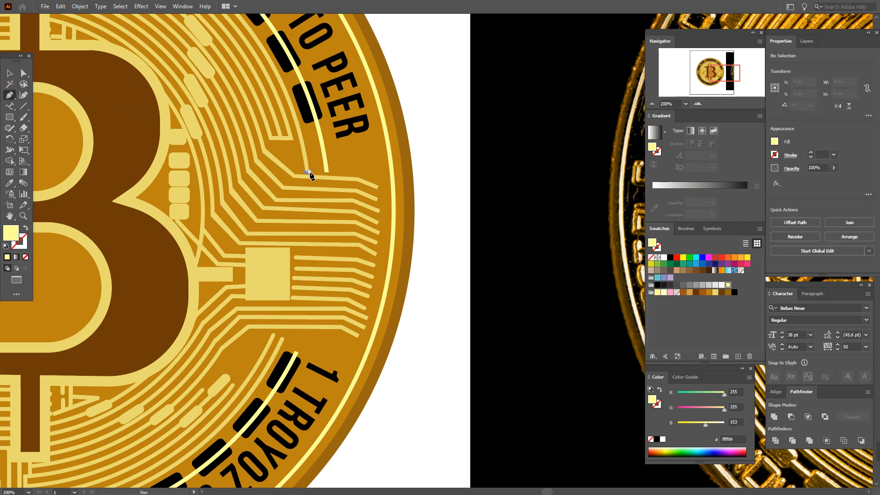
{"action": "left_click", "coordinate": [328, 173]}
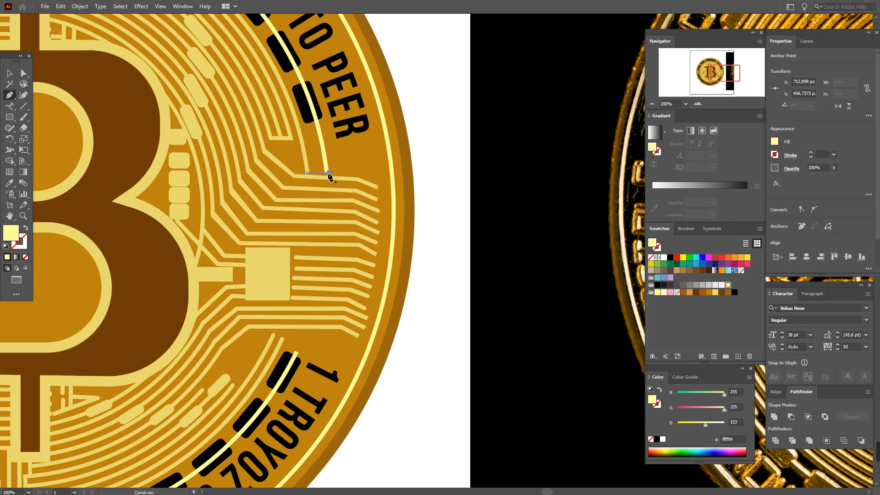
{"action": "left_click", "coordinate": [25, 230]}
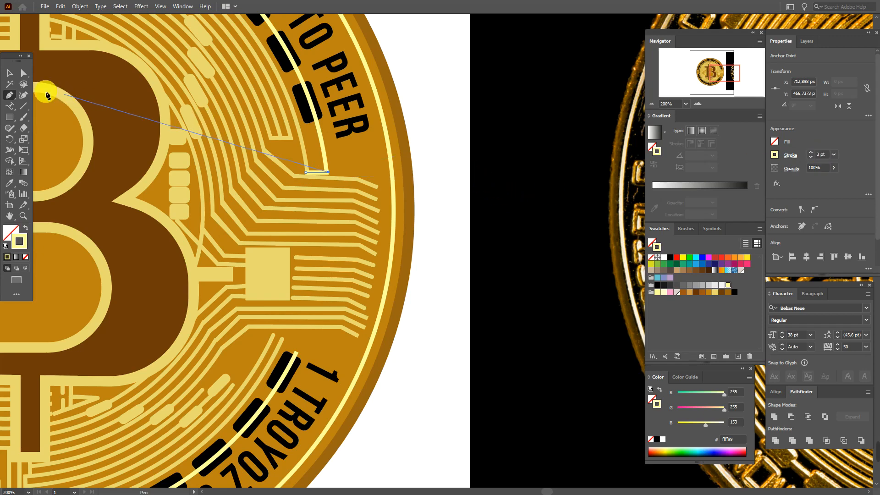
{"action": "left_click", "coordinate": [433, 156]}
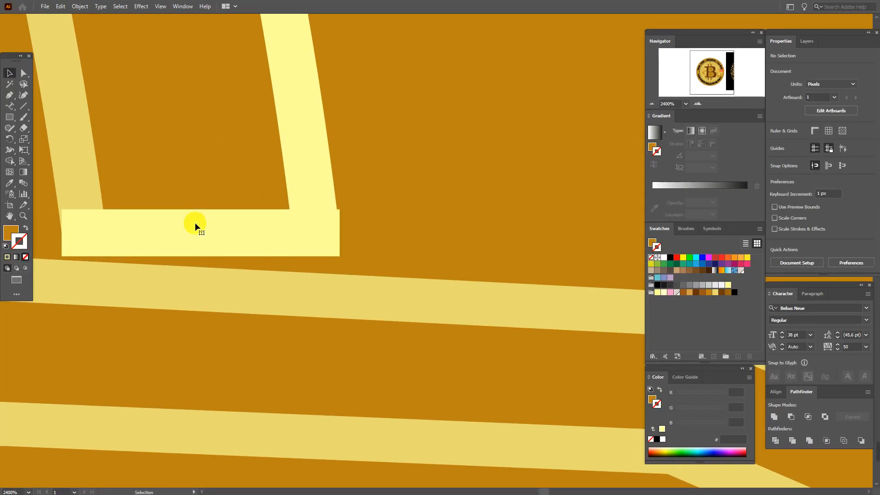
Step: Expand the short pale yellow joining line's stroke into a filled shape
{"action": "left_click", "coordinate": [195, 229]}
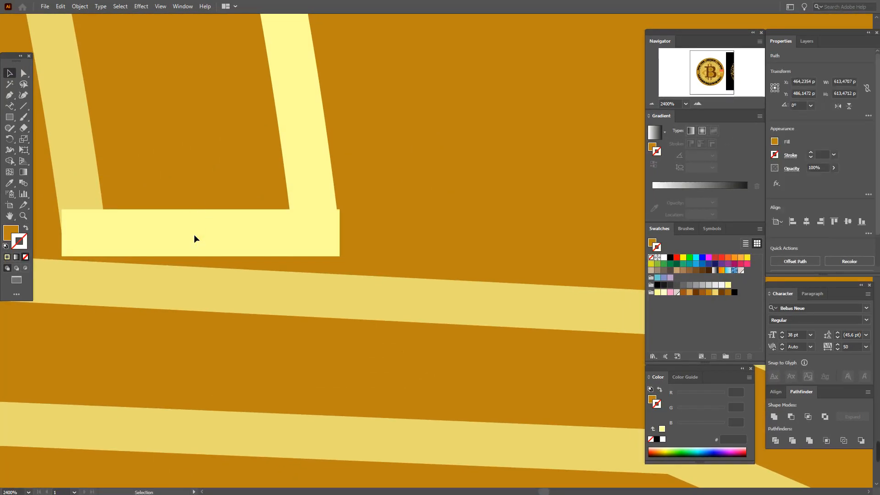
{"action": "left_click", "coordinate": [149, 233]}
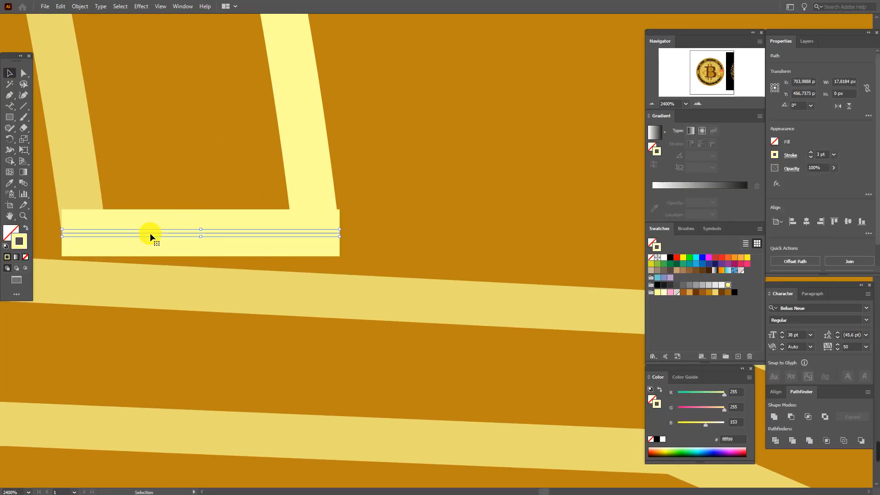
{"action": "left_click", "coordinate": [76, 6]}
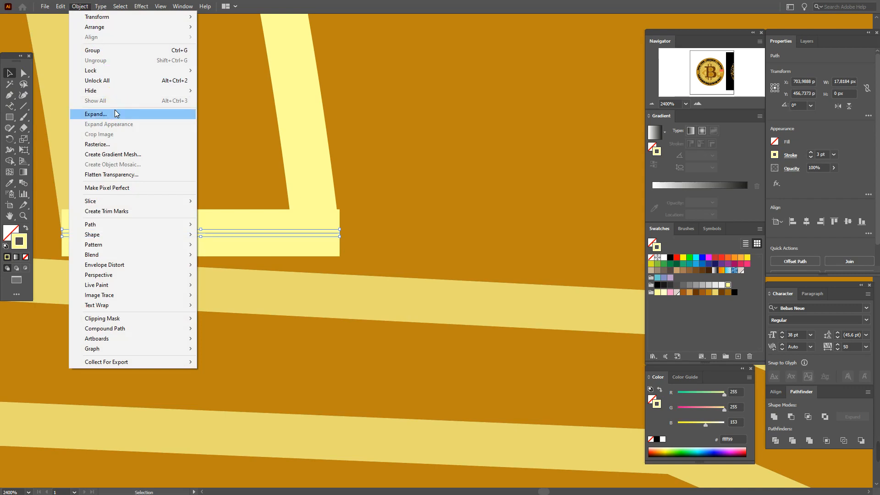
{"action": "left_click", "coordinate": [116, 115]}
{"action": "left_click", "coordinate": [430, 296]}
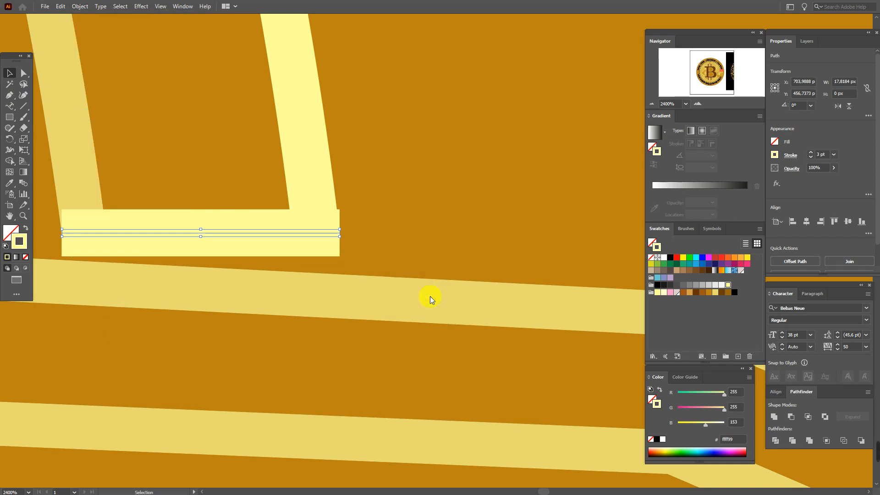
Step: Adjust the corner points of the expanded joining bar to follow the outer edges of the two rings it connects
{"action": "left_click", "coordinate": [23, 73]}
{"action": "left_click", "coordinate": [340, 211]}
{"action": "left_click_drag", "start_coordinate": [340, 212], "coordinate": [336, 210]}
{"action": "left_click_drag", "start_coordinate": [342, 256], "coordinate": [342, 254]}
{"action": "left_click_drag", "start_coordinate": [62, 211], "coordinate": [58, 210]}
{"action": "left_click_drag", "start_coordinate": [62, 256], "coordinate": [65, 255]}
{"action": "left_click", "coordinate": [64, 255]}
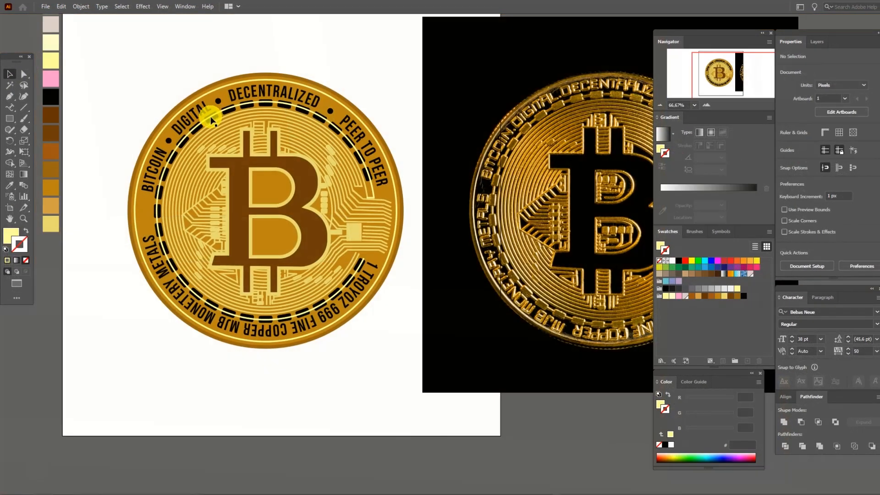
Step: Select the coin's base circles, rings, dashes and separator dots together and send them to the back
{"action": "left_click", "coordinate": [209, 116]}
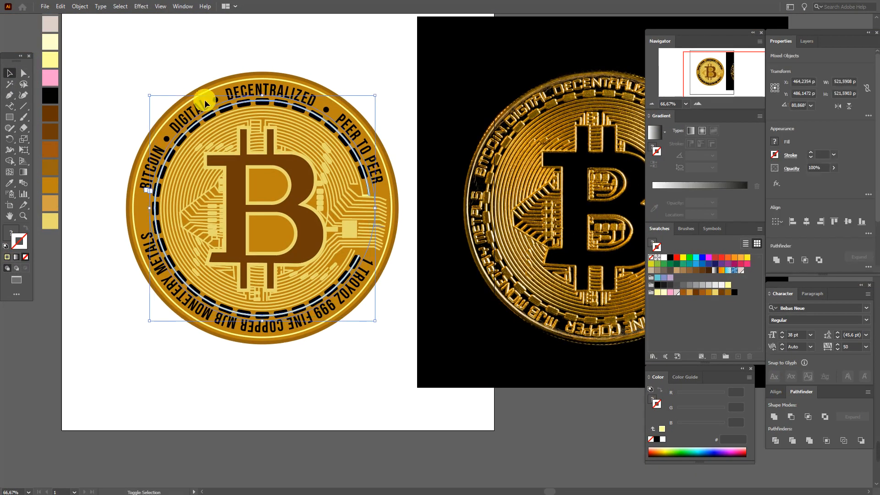
{"action": "left_click", "coordinate": [205, 95], "text": "shift"}
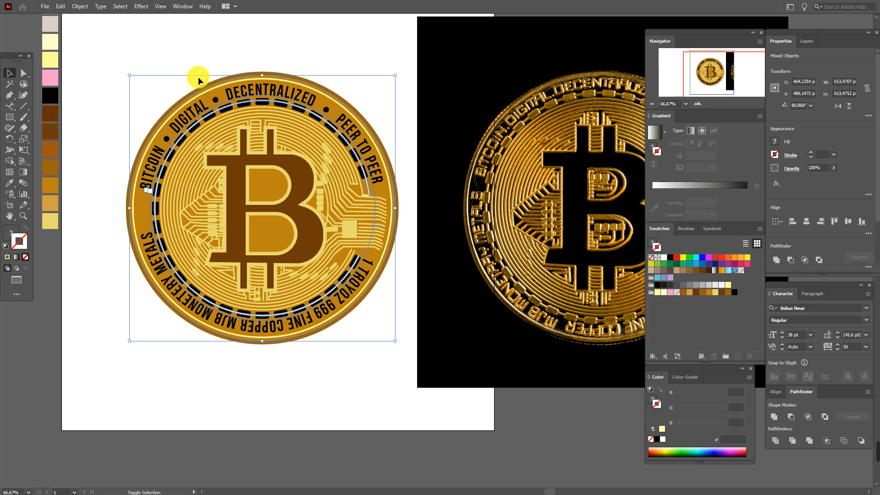
{"action": "left_click", "coordinate": [204, 80]}
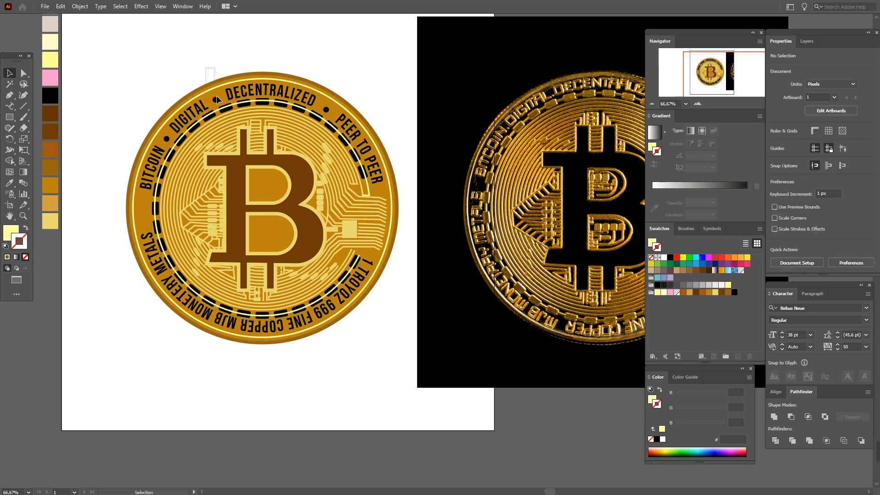
{"action": "left_click", "coordinate": [220, 104]}
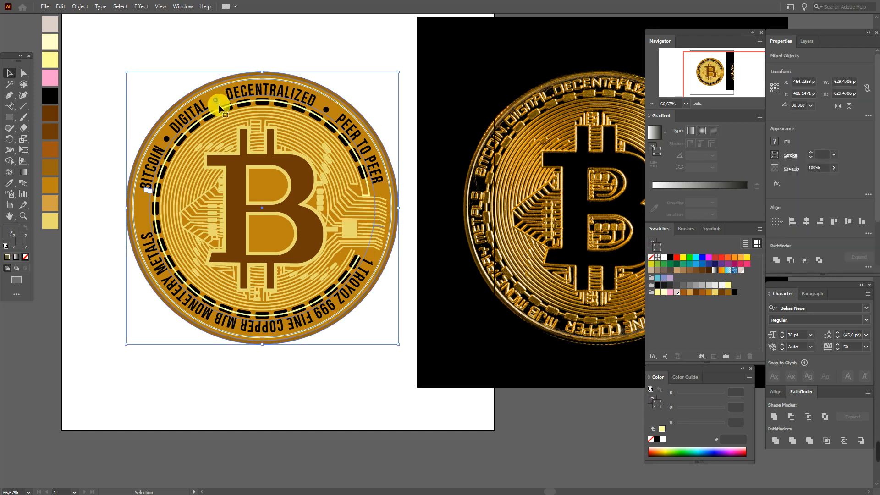
{"action": "left_click", "coordinate": [216, 112]}
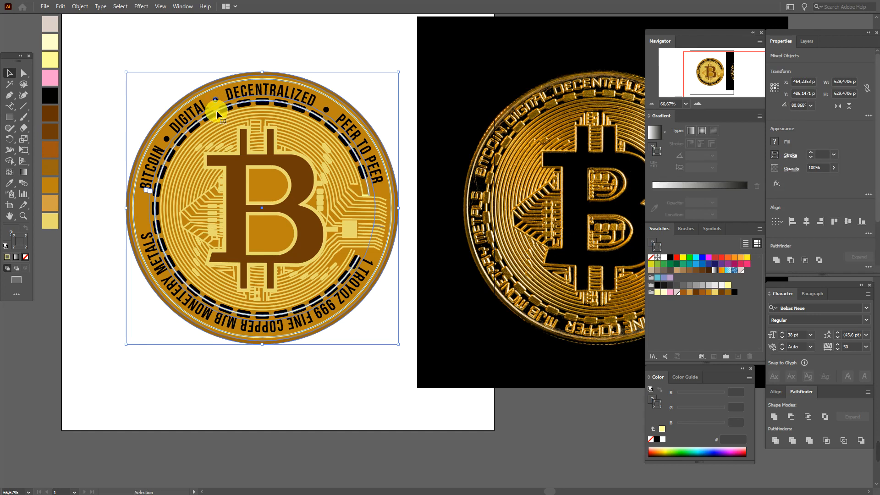
{"action": "right_click", "coordinate": [216, 111]}
{"action": "mouse_move", "coordinate": [288, 214]}
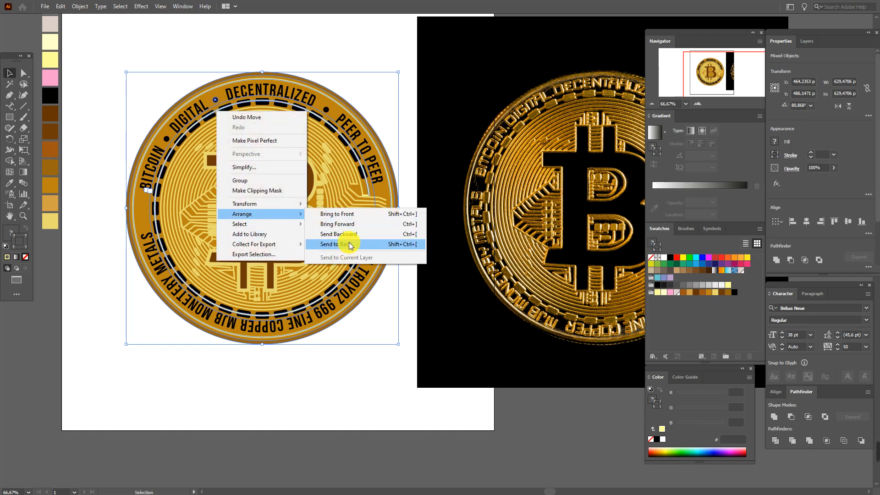
{"action": "left_click", "coordinate": [350, 245]}
{"action": "left_click", "coordinate": [359, 60]}
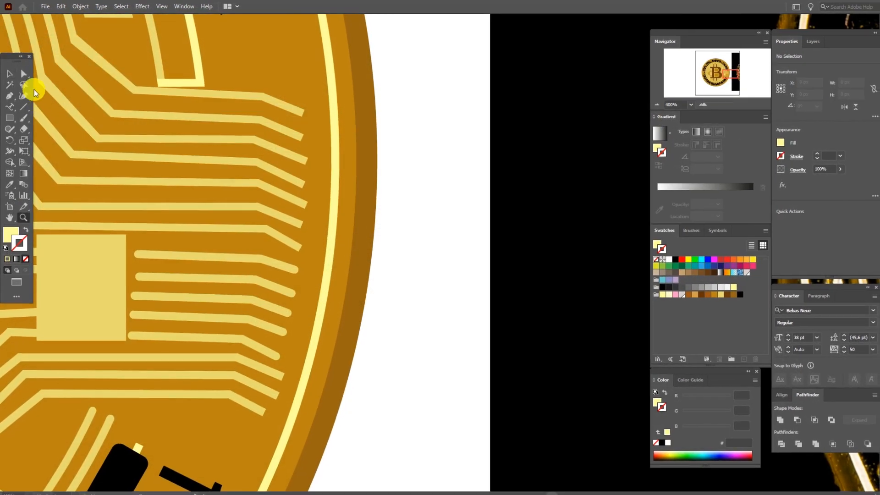
Step: Extend the outer ends of the upper circuit lines along their slope to the pale outer ring
{"action": "left_click", "coordinate": [24, 74]}
{"action": "left_click", "coordinate": [298, 111]}
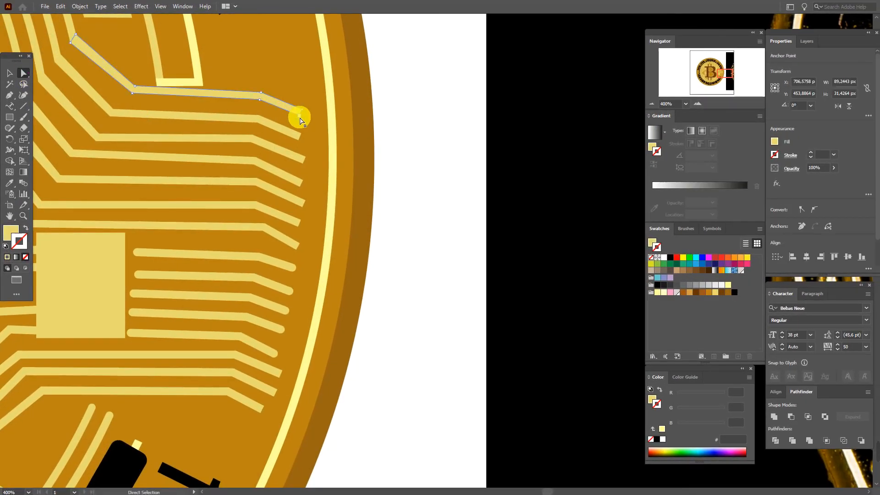
{"action": "left_click", "coordinate": [303, 111]}
{"action": "mouse_move", "coordinate": [304, 112]}
{"action": "left_mouse_down"}
{"action": "mouse_move", "coordinate": [332, 120]}
{"action": "mouse_move", "coordinate": [331, 150]}
{"action": "mouse_move", "coordinate": [308, 167]}
{"action": "mouse_move", "coordinate": [332, 174]}
{"action": "left_mouse_up"}
{"action": "left_click", "coordinate": [301, 134]}
{"action": "mouse_move", "coordinate": [302, 183]}
{"action": "left_mouse_down"}
{"action": "mouse_move", "coordinate": [332, 198]}
{"action": "mouse_move", "coordinate": [326, 258]}
{"action": "left_mouse_up"}
{"action": "key", "text": "ctrl+z"}
Step: Expand the strokes of the five short round-ended circuit lines beside the square chip into filled shapes
{"action": "left_click", "coordinate": [293, 269]}
{"action": "left_click", "coordinate": [80, 7]}
{"action": "left_click", "coordinate": [92, 125]}
{"action": "key", "text": "Return"}
{"action": "left_click", "coordinate": [208, 277]}
{"action": "left_click", "coordinate": [205, 296], "text": "shift"}
{"action": "left_click", "coordinate": [202, 315], "text": "shift"}
{"action": "left_click", "coordinate": [198, 335], "text": "shift"}
{"action": "left_click", "coordinate": [80, 6]}
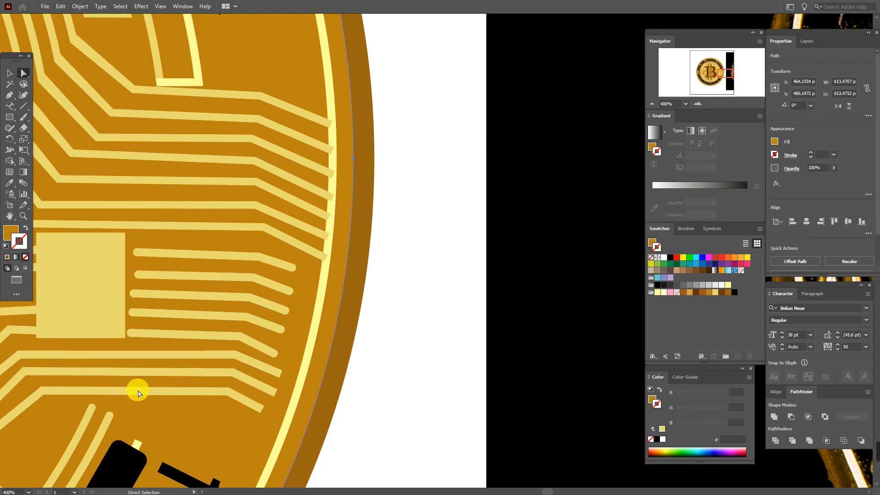
Step: Extend the outer ends of the five short circuit lines and the lines below them to the pale outer ring
{"action": "mouse_move", "coordinate": [289, 269]}
{"action": "left_mouse_down"}
{"action": "mouse_move", "coordinate": [325, 279]}
{"action": "mouse_move", "coordinate": [319, 301]}
{"action": "left_mouse_up"}
{"action": "mouse_move", "coordinate": [277, 300]}
{"action": "left_mouse_down"}
{"action": "mouse_move", "coordinate": [297, 322]}
{"action": "mouse_move", "coordinate": [313, 323]}
{"action": "mouse_move", "coordinate": [295, 343]}
{"action": "mouse_move", "coordinate": [309, 341]}
{"action": "left_mouse_up"}
{"action": "left_click", "coordinate": [282, 329]}
{"action": "mouse_move", "coordinate": [266, 344]}
{"action": "left_mouse_down"}
{"action": "mouse_move", "coordinate": [286, 363]}
{"action": "mouse_move", "coordinate": [306, 363]}
{"action": "left_mouse_up"}
{"action": "mouse_move", "coordinate": [272, 365]}
{"action": "left_mouse_down"}
{"action": "mouse_move", "coordinate": [289, 384]}
{"action": "mouse_move", "coordinate": [298, 381]}
{"action": "left_mouse_up"}
{"action": "left_click_drag", "start_coordinate": [268, 385], "coordinate": [285, 404]}
{"action": "mouse_move", "coordinate": [276, 393]}
{"action": "left_mouse_down"}
{"action": "mouse_move", "coordinate": [292, 400]}
{"action": "mouse_move", "coordinate": [272, 420]}
{"action": "left_mouse_up"}
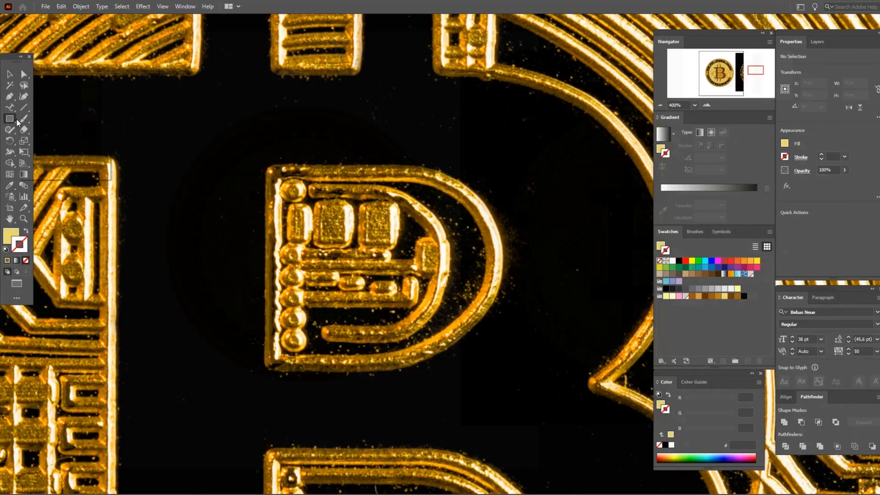
Step: Trace the first dot in the reference B's upper opening as a circle about 8 px wide and the three blocks as rectangles
{"action": "left_click_drag", "start_coordinate": [9, 118], "coordinate": [37, 139]}
{"action": "left_click_drag", "start_coordinate": [280, 177], "coordinate": [302, 201]}
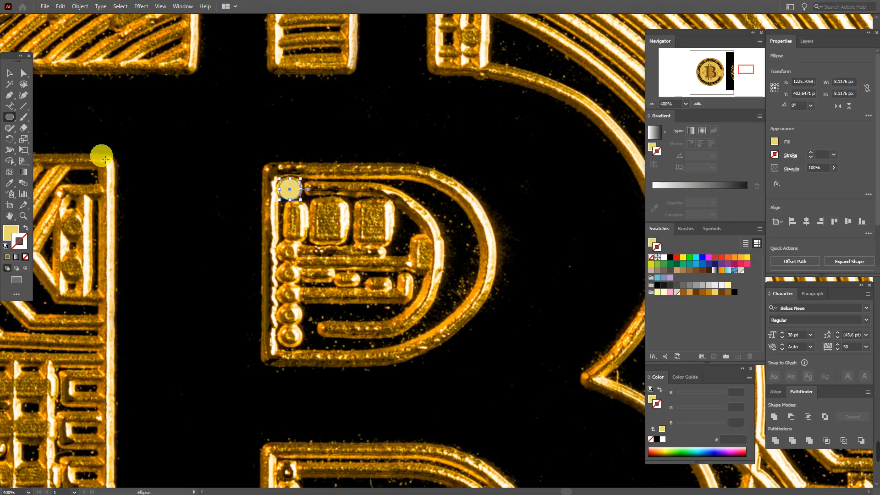
{"action": "left_click_drag", "start_coordinate": [11, 120], "coordinate": [37, 118]}
{"action": "mouse_move", "coordinate": [283, 201]}
{"action": "left_mouse_down"}
{"action": "mouse_move", "coordinate": [308, 238]}
{"action": "mouse_move", "coordinate": [296, 223]}
{"action": "mouse_move", "coordinate": [348, 242]}
{"action": "left_mouse_up"}
{"action": "key", "text": "v"}
{"action": "key", "text": "m"}
{"action": "left_click_drag", "start_coordinate": [353, 200], "coordinate": [394, 247]}
Step: Trace the D-shaped line in the reference B's upper opening with the Pen tool and round its two outer corners
{"action": "left_click", "coordinate": [5, 95]}
{"action": "left_click", "coordinate": [307, 189]}
{"action": "left_click", "coordinate": [429, 191]}
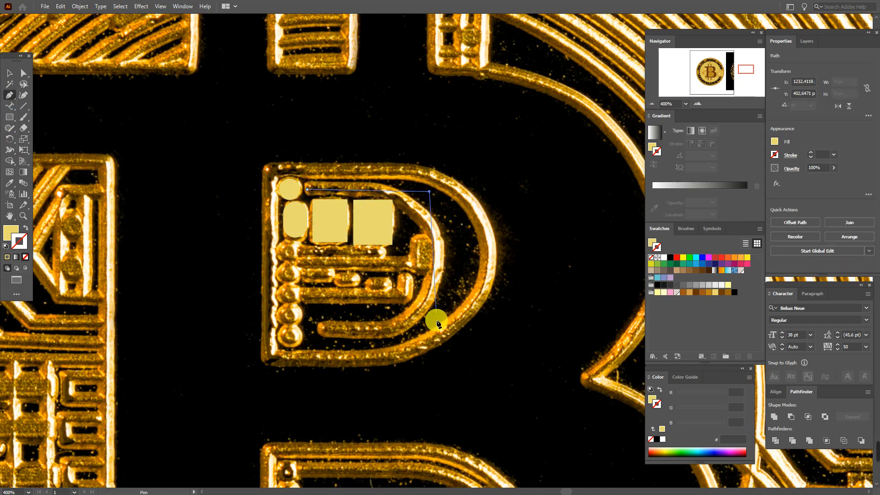
{"action": "left_click", "coordinate": [433, 326]}
{"action": "left_click", "coordinate": [319, 326]}
{"action": "key", "text": "a"}
{"action": "left_click", "coordinate": [430, 191]}
{"action": "left_click", "coordinate": [433, 326], "text": "shift"}
{"action": "left_click_drag", "start_coordinate": [423, 198], "coordinate": [365, 257]}
{"action": "left_click", "coordinate": [10, 73]}
{"action": "left_click_drag", "start_coordinate": [432, 258], "coordinate": [443, 258]}
Step: Align the D-shaped path's lower end under its upper one and turn its fill into a thick stroke with round caps
{"action": "key", "text": "a"}
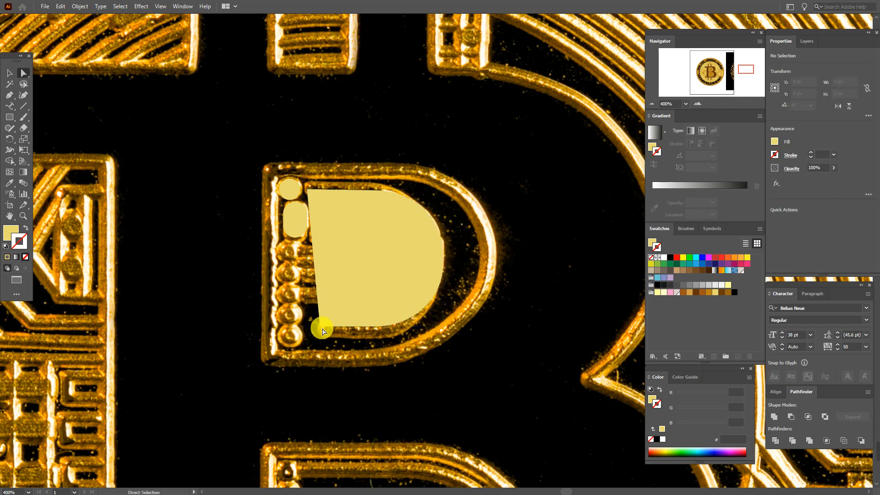
{"action": "left_click_drag", "start_coordinate": [319, 327], "coordinate": [308, 325]}
{"action": "left_click", "coordinate": [25, 228]}
{"action": "double_click", "coordinate": [811, 153]}
{"action": "left_click", "coordinate": [791, 155]}
{"action": "left_click", "coordinate": [739, 182]}
{"action": "left_click", "coordinate": [444, 165]}
Step: Draw a small circle over the second dot in the upper opening and duplicate it down the column to make five dots
{"action": "left_click_drag", "start_coordinate": [14, 119], "coordinate": [41, 139]}
{"action": "mouse_move", "coordinate": [276, 240]}
{"action": "left_mouse_down"}
{"action": "mouse_move", "coordinate": [294, 257]}
{"action": "mouse_move", "coordinate": [290, 247]}
{"action": "left_mouse_up"}
{"action": "left_click", "coordinate": [26, 229]}
{"action": "key", "text": "v"}
{"action": "left_click", "coordinate": [25, 216]}
{"action": "left_click", "coordinate": [322, 277]}
{"action": "left_click_drag", "start_coordinate": [255, 219], "coordinate": [260, 267]}
{"action": "left_click_drag", "start_coordinate": [256, 268], "coordinate": [259, 351]}
{"action": "left_click_drag", "start_coordinate": [257, 351], "coordinate": [257, 398]}
Step: Align the column of small dots on a common vertical axis and distribute them evenly
{"action": "left_click", "coordinate": [252, 317], "text": "shift"}
{"action": "left_click", "coordinate": [251, 270], "text": "shift"}
{"action": "left_click", "coordinate": [775, 392]}
{"action": "left_click", "coordinate": [790, 416]}
{"action": "left_click", "coordinate": [791, 443]}
Step: Trace the horizontal lines beside the dots with the Pen tool, bending the lowest line upward at its far end
{"action": "left_click", "coordinate": [10, 95]}
{"action": "left_click", "coordinate": [257, 222]}
{"action": "left_click", "coordinate": [442, 223]}
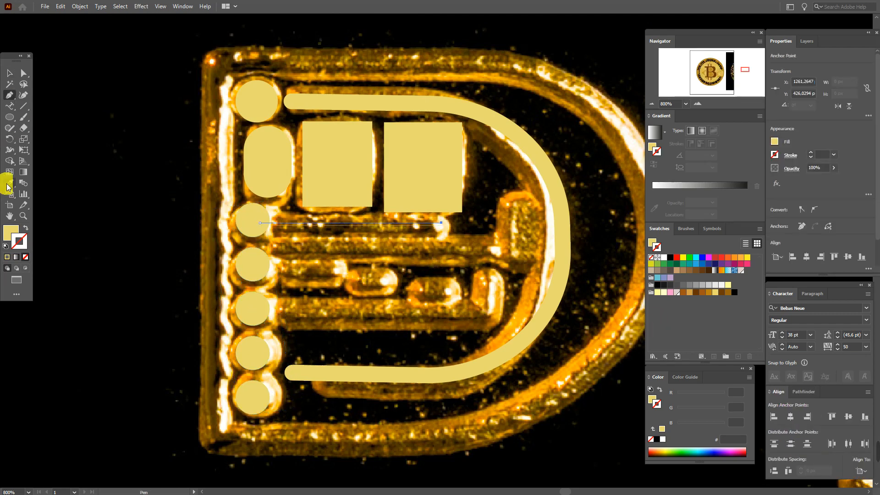
{"action": "left_click", "coordinate": [254, 268]}
{"action": "left_click", "coordinate": [334, 268]}
{"action": "left_click", "coordinate": [254, 311]}
{"action": "left_click", "coordinate": [488, 310]}
{"action": "left_click", "coordinate": [488, 271]}
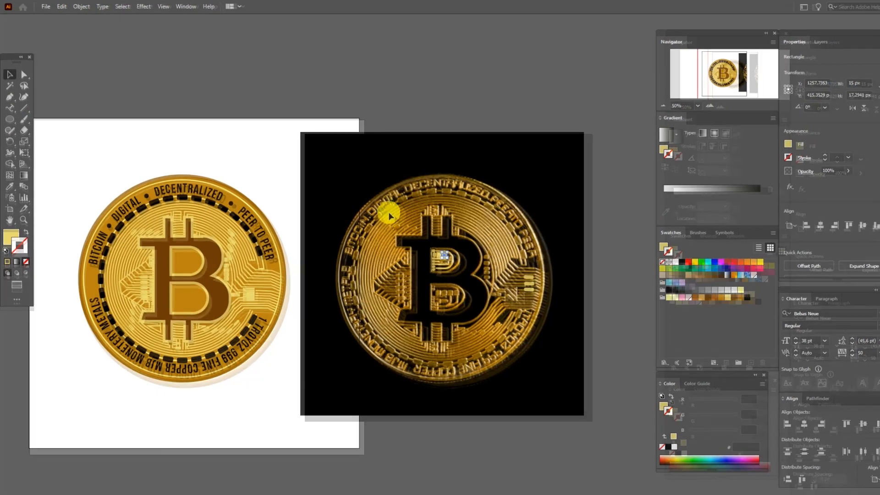
Step: Select all the traced shapes in the reference B's upper opening and place them in the flat coin's upper B opening
{"action": "left_click_drag", "start_coordinate": [405, 120], "coordinate": [459, 278]}
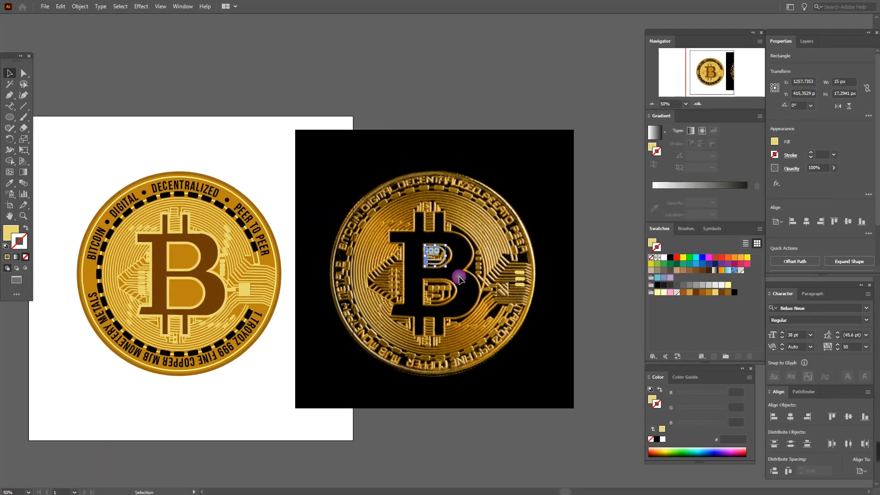
{"action": "left_click_drag", "start_coordinate": [435, 106], "coordinate": [484, 213]}
{"action": "left_click", "coordinate": [434, 258]}
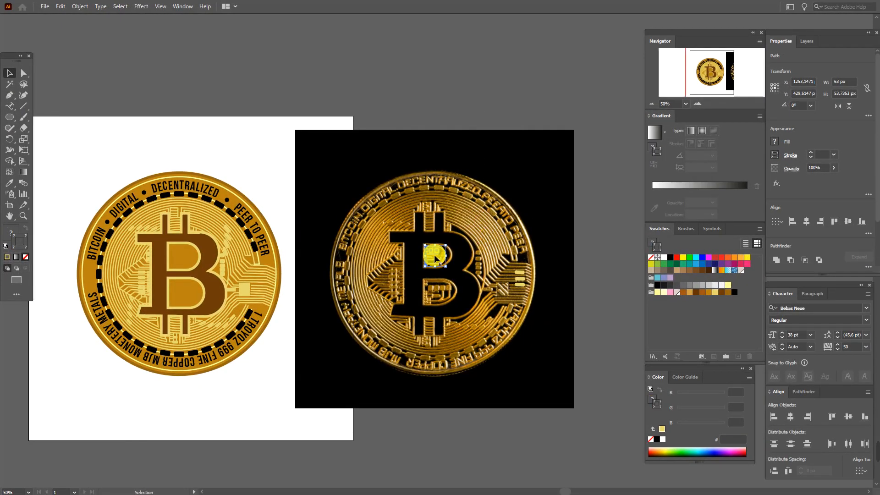
{"action": "left_click_drag", "start_coordinate": [178, 250], "coordinate": [178, 250]}
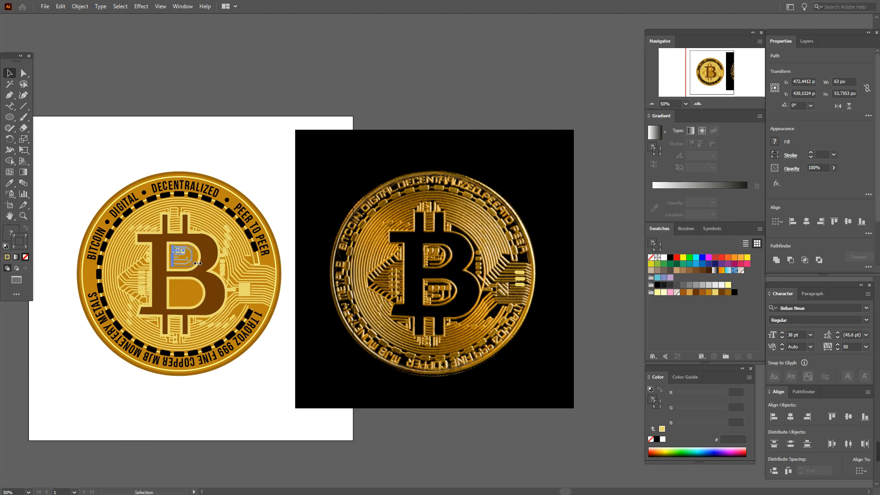
Step: Scale the placed pattern up proportionally to about 72 by 61 px and group its shapes
{"action": "left_click", "coordinate": [198, 264]}
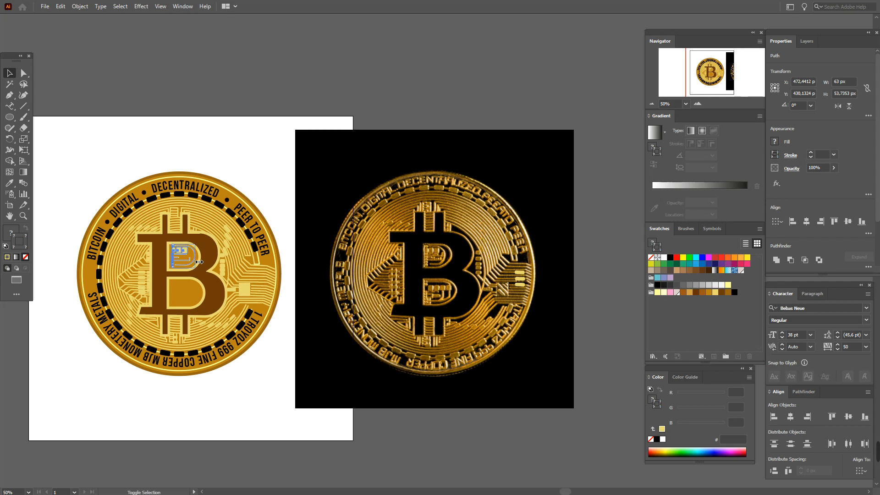
{"action": "right_click", "coordinate": [200, 264]}
{"action": "left_click", "coordinate": [246, 384]}
{"action": "left_click", "coordinate": [248, 409]}
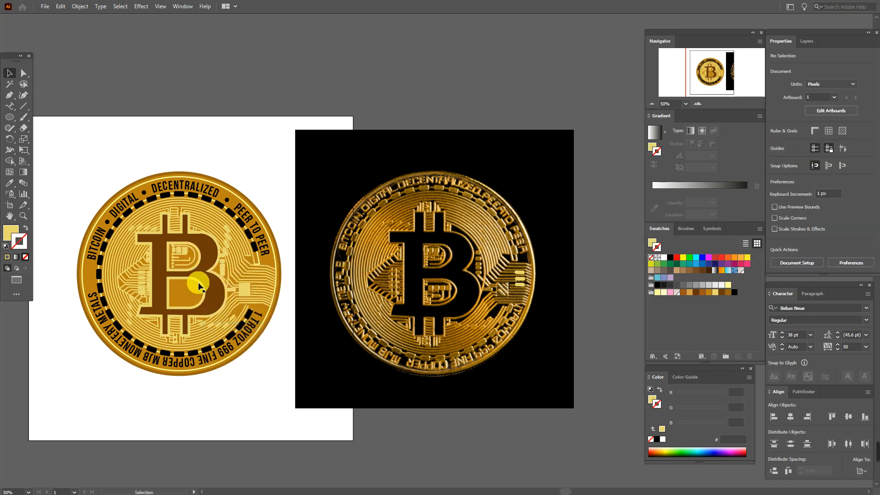
Step: Nudge the grouped pattern 1 px sideways and 3 px up to center it in the B's upper opening
{"action": "left_click", "coordinate": [186, 252]}
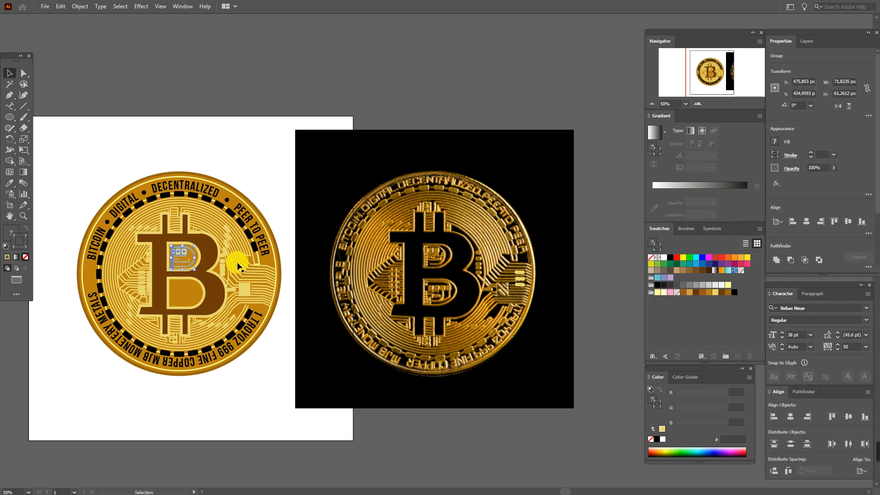
{"action": "left_click", "coordinate": [169, 134]}
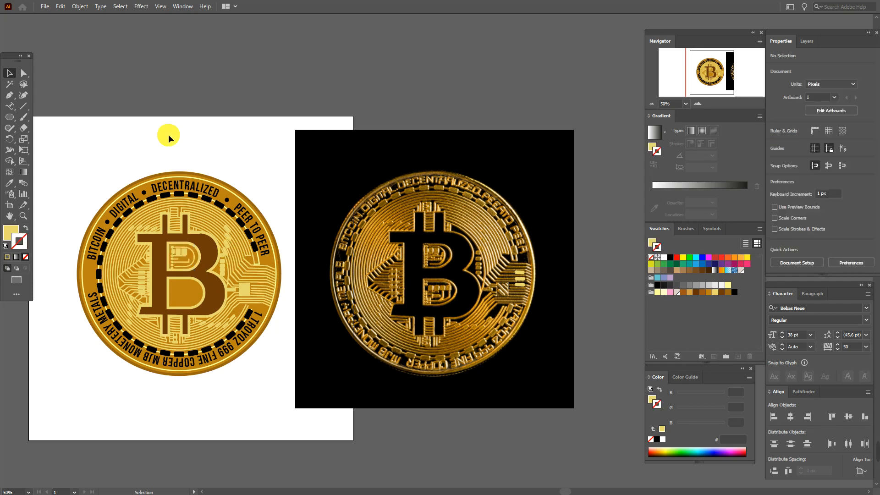
{"action": "left_click", "coordinate": [186, 253]}
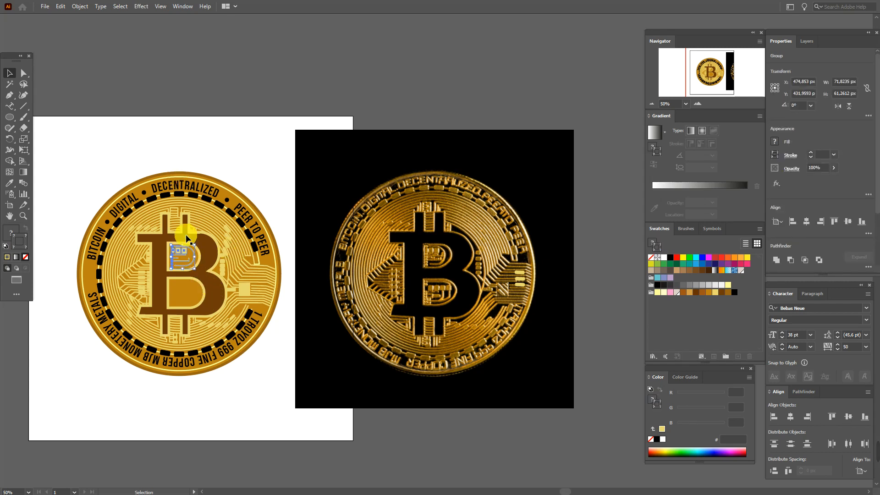
{"action": "left_click", "coordinate": [211, 145]}
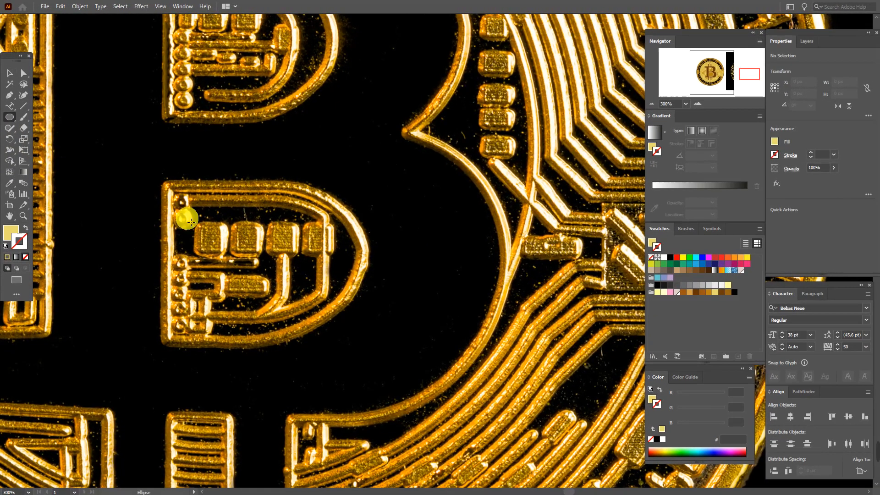
Step: Trace the reference B's lower opening with e9d96f fill, drawing a circle about 7.5 px wide for the first dot and rectangles for the blocks
{"action": "left_click", "coordinate": [12, 235]}
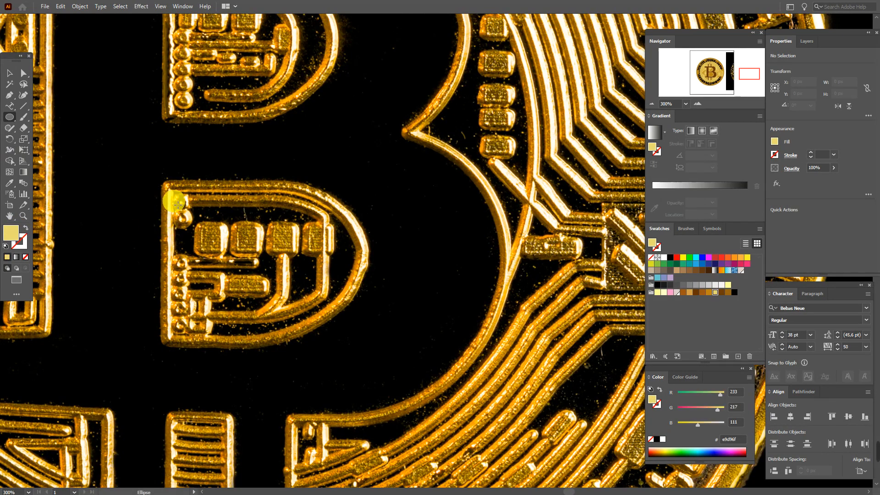
{"action": "left_click_drag", "start_coordinate": [183, 215], "coordinate": [180, 215]}
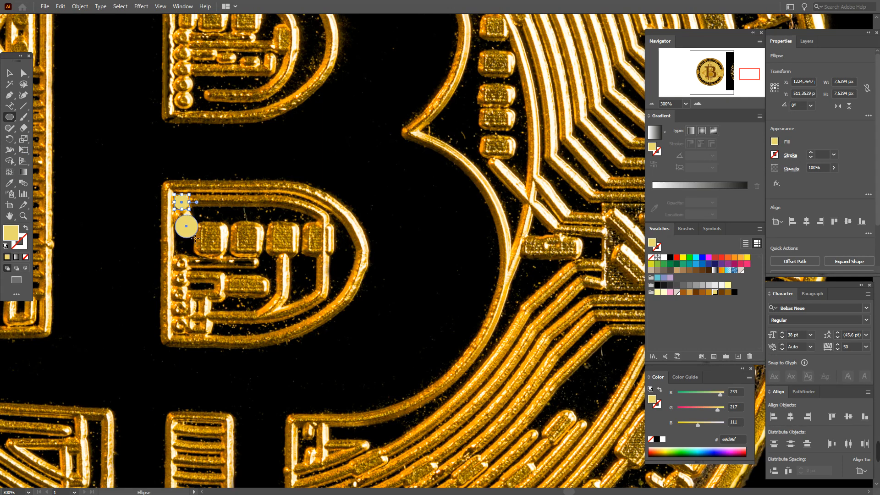
{"action": "key", "text": "v"}
{"action": "left_click", "coordinate": [262, 166]}
{"action": "left_click_drag", "start_coordinate": [187, 229], "coordinate": [225, 253]}
{"action": "key", "text": "m"}
{"action": "left_click_drag", "start_coordinate": [234, 222], "coordinate": [261, 252]}
{"action": "mouse_move", "coordinate": [268, 221]}
{"action": "left_mouse_down"}
{"action": "mouse_move", "coordinate": [297, 251]}
{"action": "mouse_move", "coordinate": [333, 252]}
{"action": "left_mouse_up"}
Step: Trace the curved line around the blocks in the reference B's lower opening with the Pen tool and round its corners
{"action": "key", "text": "p"}
{"action": "left_click", "coordinate": [186, 202]}
{"action": "left_click", "coordinate": [322, 206]}
{"action": "left_click", "coordinate": [325, 296]}
{"action": "left_click", "coordinate": [276, 315]}
{"action": "left_click", "coordinate": [177, 315]}
{"action": "left_click", "coordinate": [23, 73]}
{"action": "left_click", "coordinate": [317, 271]}
{"action": "left_click_drag", "start_coordinate": [316, 286], "coordinate": [306, 269]}
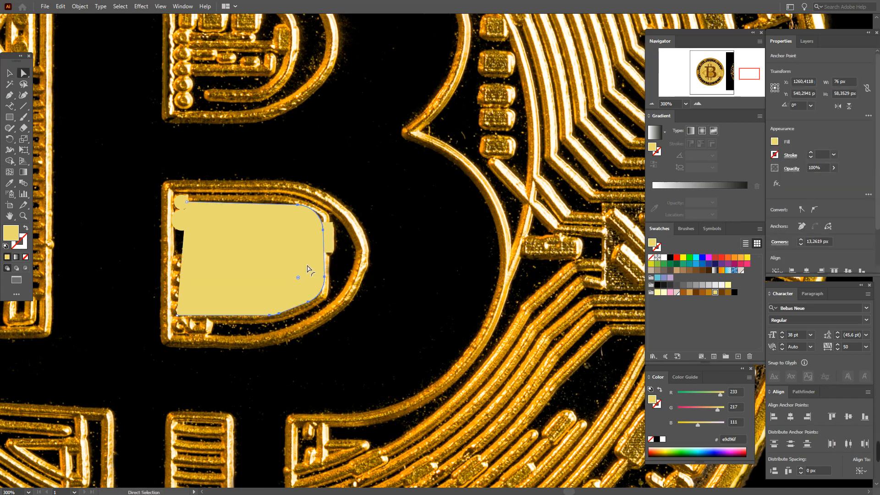
Step: Turn the filled outline traced around the lower B window's circuit details into an unfilled pale yellow stroke and adjust its stroke settings
{"action": "left_click", "coordinate": [7, 73]}
{"action": "left_click", "coordinate": [26, 228]}
{"action": "left_click", "coordinate": [26, 240]}
{"action": "left_click", "coordinate": [370, 203]}
{"action": "left_click", "coordinate": [324, 221]}
{"action": "left_click", "coordinate": [790, 156]}
{"action": "left_click", "coordinate": [741, 179]}
{"action": "double_click", "coordinate": [730, 165]}
Step: Duplicate the small circle down the lower window's inner side to match the reference photo and align the copies horizontally by their centres
{"action": "left_click_drag", "start_coordinate": [185, 218], "coordinate": [182, 258]}
{"action": "left_click_drag", "start_coordinate": [183, 258], "coordinate": [183, 292]}
{"action": "left_click_drag", "start_coordinate": [182, 292], "coordinate": [184, 327]}
{"action": "left_click", "coordinate": [184, 311], "text": "shift"}
{"action": "left_click", "coordinate": [183, 293], "text": "shift"}
{"action": "left_click", "coordinate": [184, 277], "text": "shift"}
{"action": "left_click", "coordinate": [184, 259], "text": "shift"}
{"action": "left_click", "coordinate": [790, 416]}
Step: Draw an open rectangular bracket from the circle column with the Pen tool and match its stroke to the traced curve with the Eyedropper
{"action": "left_click", "coordinate": [274, 187]}
{"action": "left_click", "coordinate": [9, 95]}
{"action": "left_click", "coordinate": [185, 274]}
{"action": "left_click", "coordinate": [221, 277]}
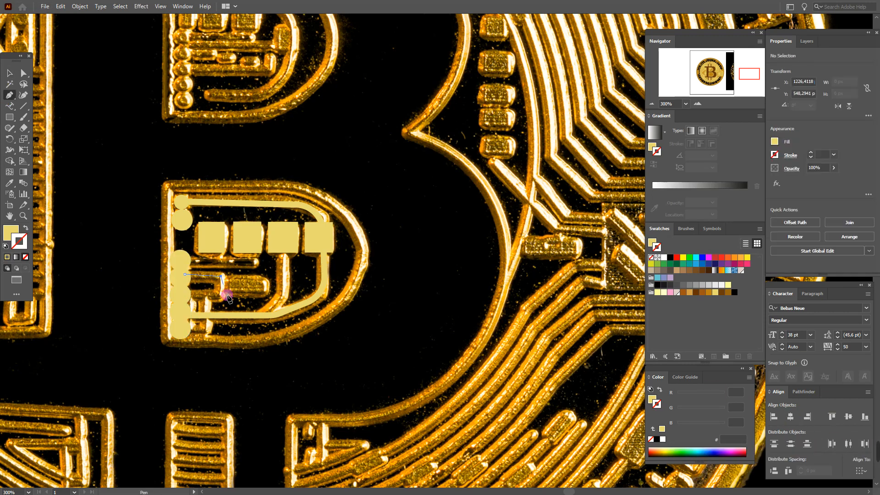
{"action": "left_click", "coordinate": [221, 297]}
{"action": "left_click", "coordinate": [181, 297]}
{"action": "left_click", "coordinate": [26, 228]}
{"action": "left_click", "coordinate": [9, 183]}
{"action": "left_click", "coordinate": [239, 316]}
{"action": "left_click", "coordinate": [9, 73]}
{"action": "left_click", "coordinate": [275, 206]}
Step: Draw a small pale yellow filled rectangle over the horizontal bar beside the bracket in the lower window
{"action": "left_click", "coordinate": [9, 117]}
{"action": "left_click_drag", "start_coordinate": [225, 279], "coordinate": [266, 295]}
{"action": "left_click", "coordinate": [26, 228]}
{"action": "left_click", "coordinate": [9, 73]}
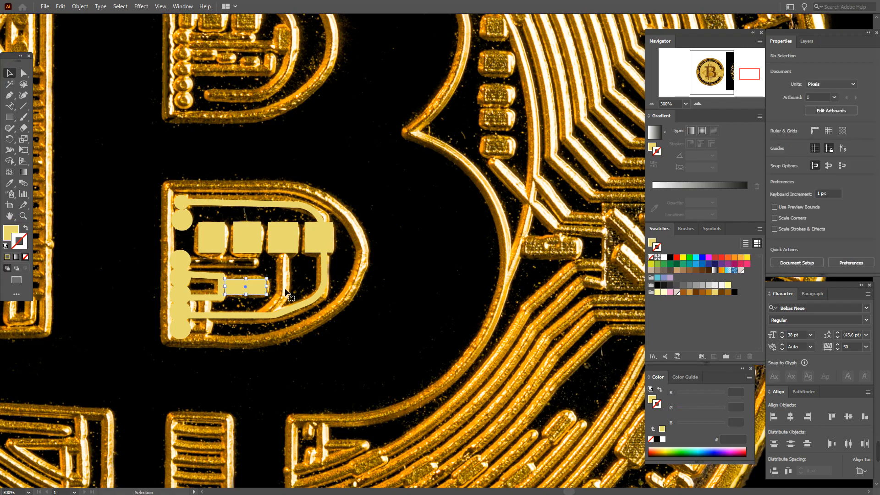
Step: Draw a 3 pt connector line from the lower curve up to the third square and round its bend
{"action": "left_click", "coordinate": [10, 96]}
{"action": "left_click", "coordinate": [261, 316]}
{"action": "left_click", "coordinate": [205, 203]}
{"action": "left_click", "coordinate": [23, 73]}
{"action": "left_click", "coordinate": [10, 73]}
{"action": "left_click", "coordinate": [371, 179]}
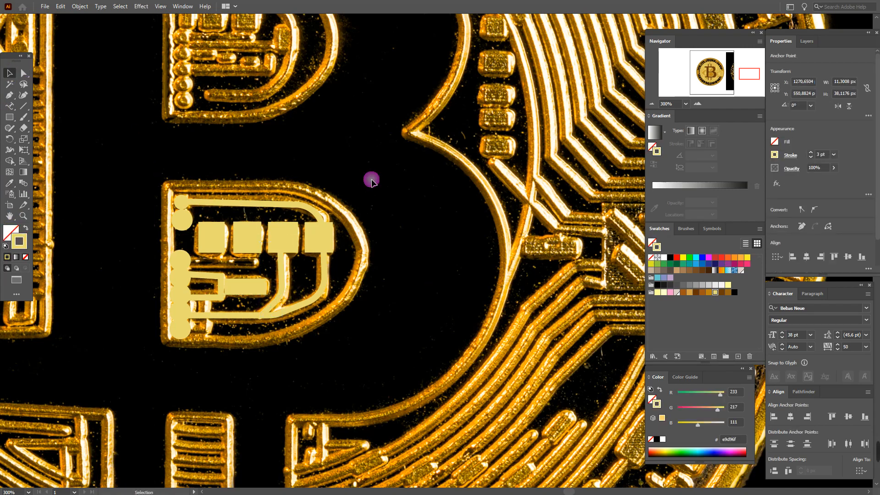
Step: Set the zoom to 65%, select all traced shapes in the photo's lower B window without the chip rectangles, and group them
{"action": "left_click_drag", "start_coordinate": [17, 492], "coordinate": [2, 492]}
{"action": "type", "text": "65"}
{"action": "key", "text": "Return"}
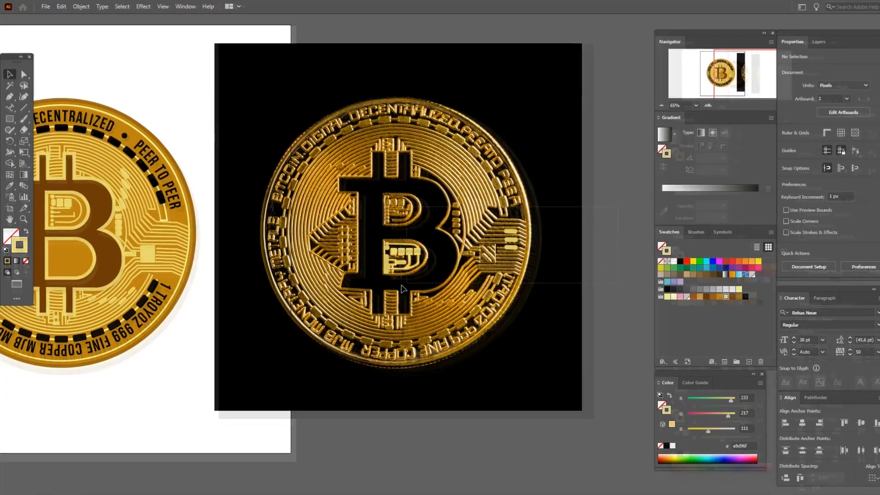
{"action": "left_click_drag", "start_coordinate": [611, 204], "coordinate": [360, 291]}
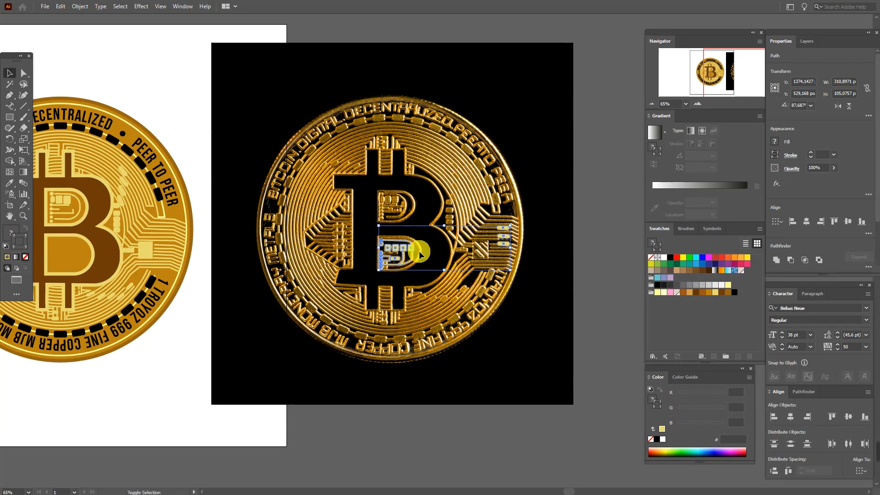
{"action": "left_click_drag", "start_coordinate": [430, 236], "coordinate": [358, 269]}
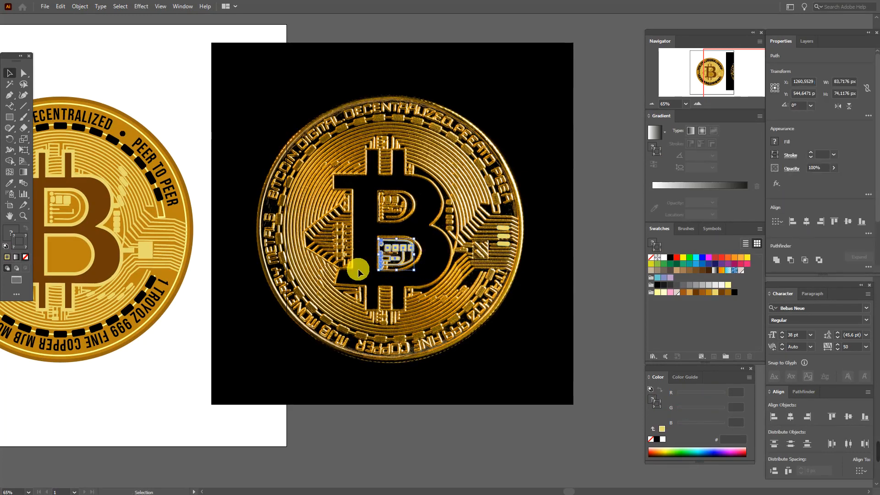
{"action": "left_click", "coordinate": [10, 216]}
{"action": "left_click_drag", "start_coordinate": [190, 272], "coordinate": [331, 294]}
{"action": "key", "text": "v"}
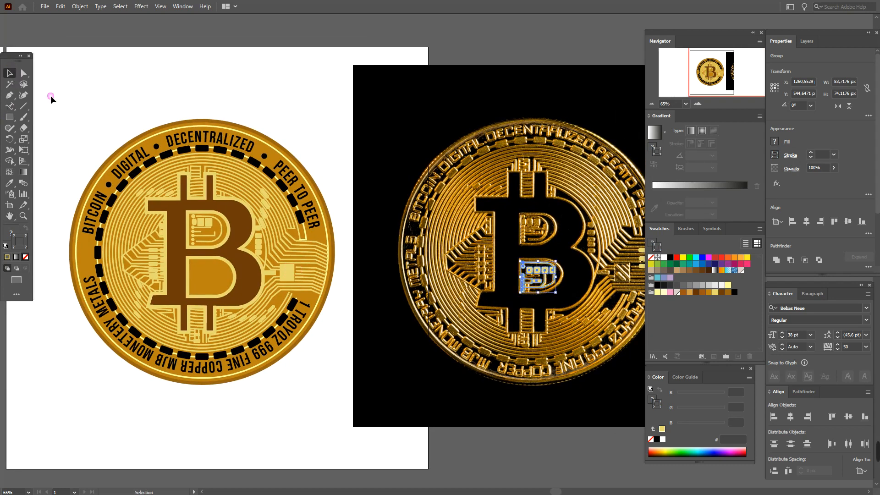
Step: Move the grouped circuit details into the lower B window of the coin illustration and nudge them slightly left
{"action": "left_click_drag", "start_coordinate": [559, 283], "coordinate": [226, 273]}
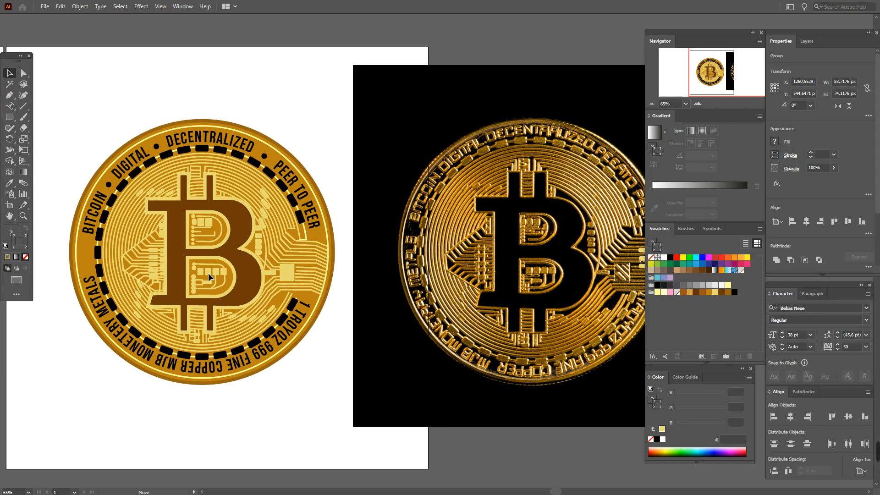
{"action": "left_click_drag", "start_coordinate": [208, 273], "coordinate": [208, 273]}
{"action": "key", "text": "Left"}
{"action": "key", "text": "Left"}
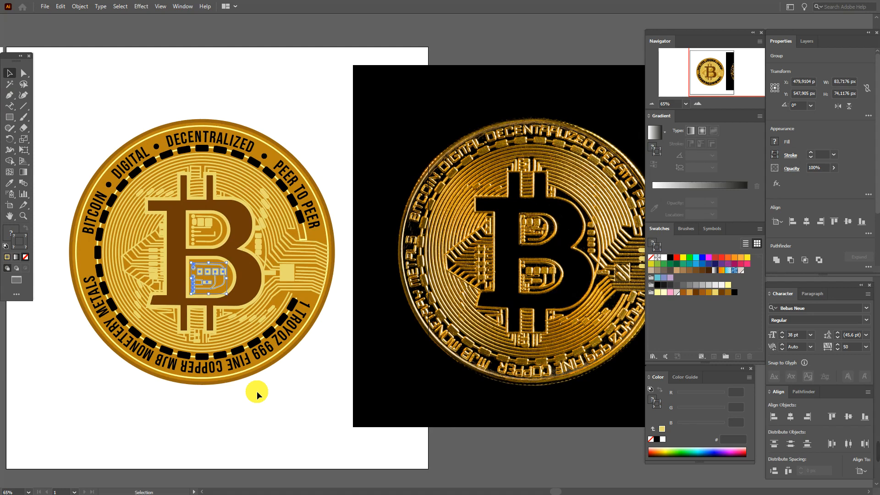
{"action": "left_click", "coordinate": [257, 392]}
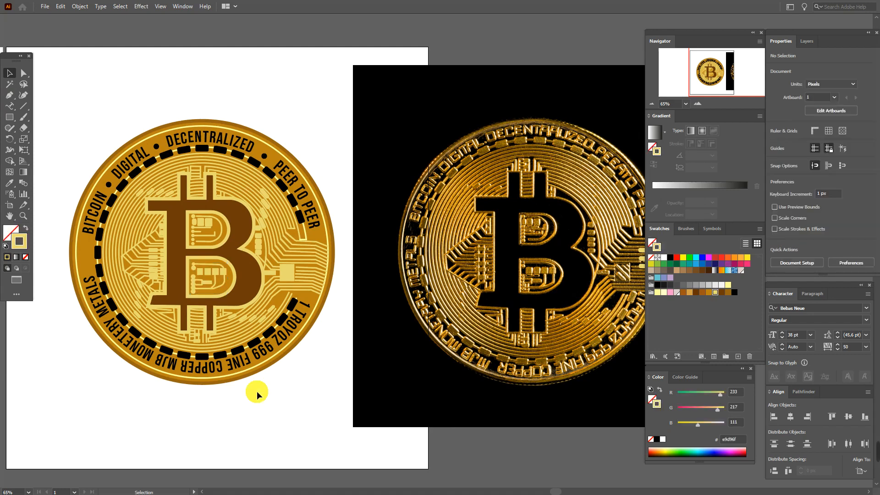
Step: Expand the fill and stroke of the circuit line pattern group behind the B
{"action": "left_click", "coordinate": [232, 195]}
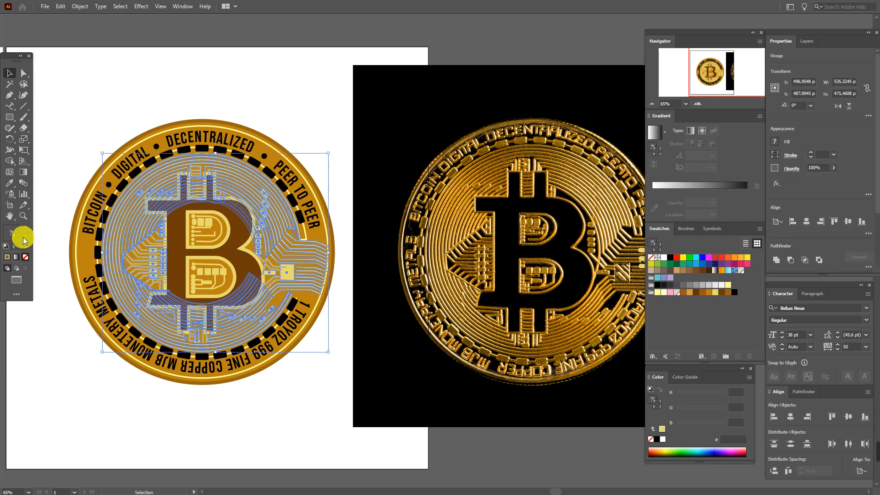
{"action": "left_click", "coordinate": [79, 7]}
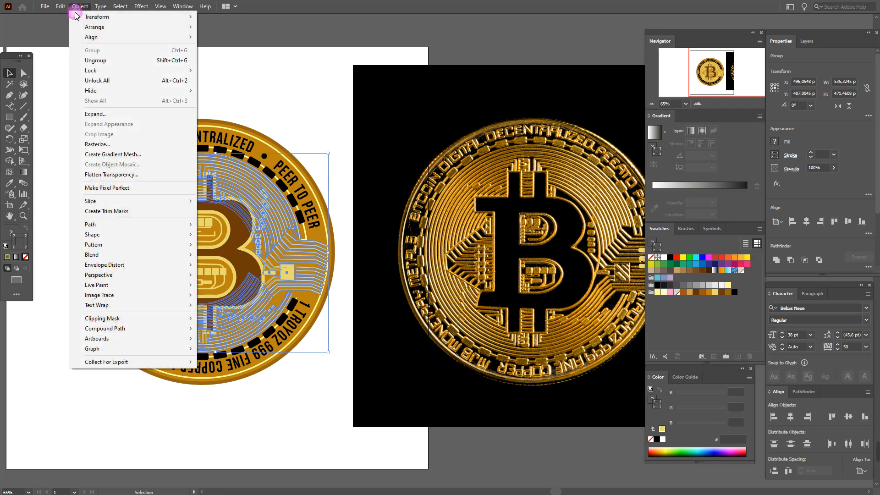
{"action": "left_click", "coordinate": [111, 113]}
{"action": "left_click", "coordinate": [419, 296]}
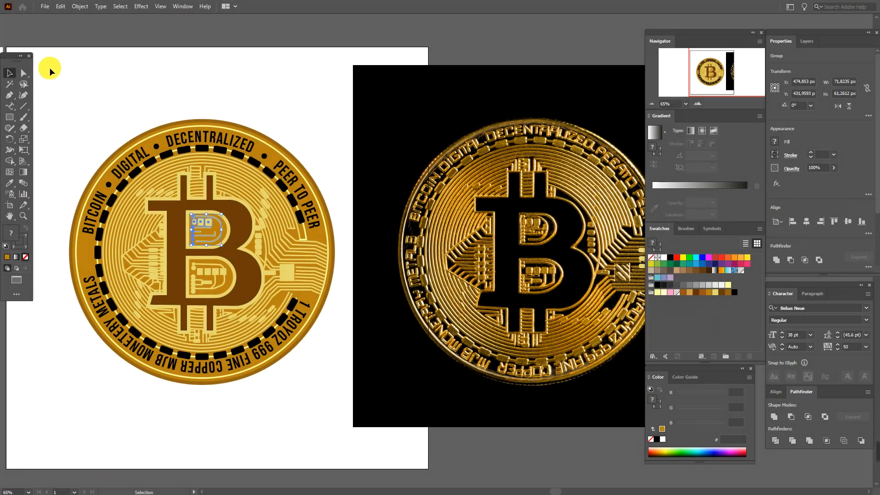
Step: Expand the fill and stroke of the circuit detail groups in the B's upper and lower windows
{"action": "left_click", "coordinate": [80, 6]}
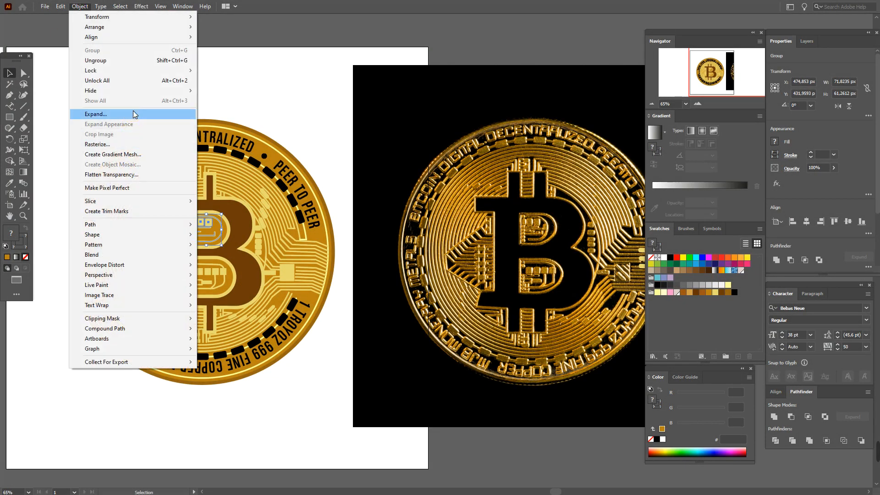
{"action": "left_click", "coordinate": [134, 113]}
{"action": "left_click", "coordinate": [422, 293]}
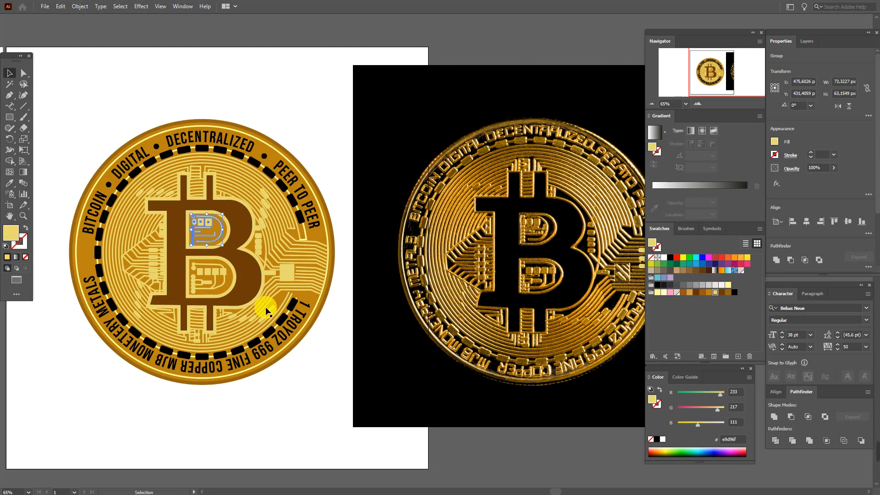
{"action": "left_click", "coordinate": [208, 274]}
{"action": "left_click", "coordinate": [79, 6]}
{"action": "left_click", "coordinate": [130, 115]}
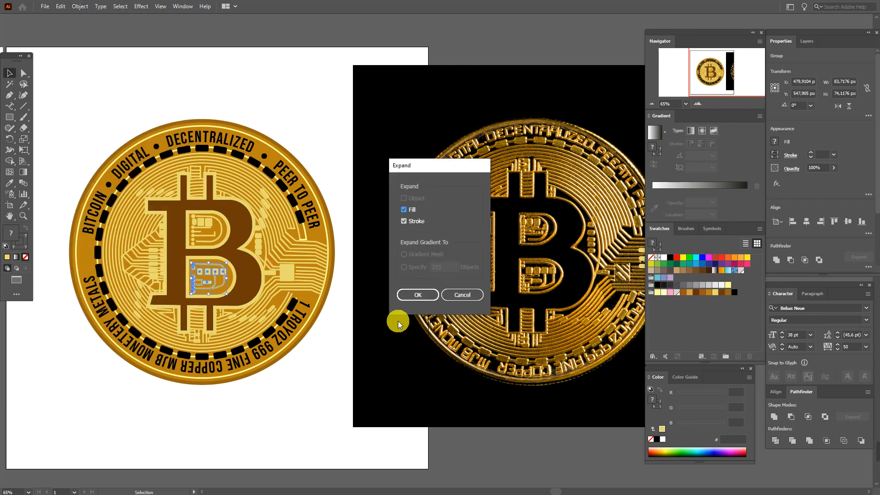
{"action": "left_click", "coordinate": [417, 294]}
Step: Unite the shapes within the lower window's circuit group and within the upper window's circuit group
{"action": "left_click", "coordinate": [774, 416]}
{"action": "left_click", "coordinate": [210, 239]}
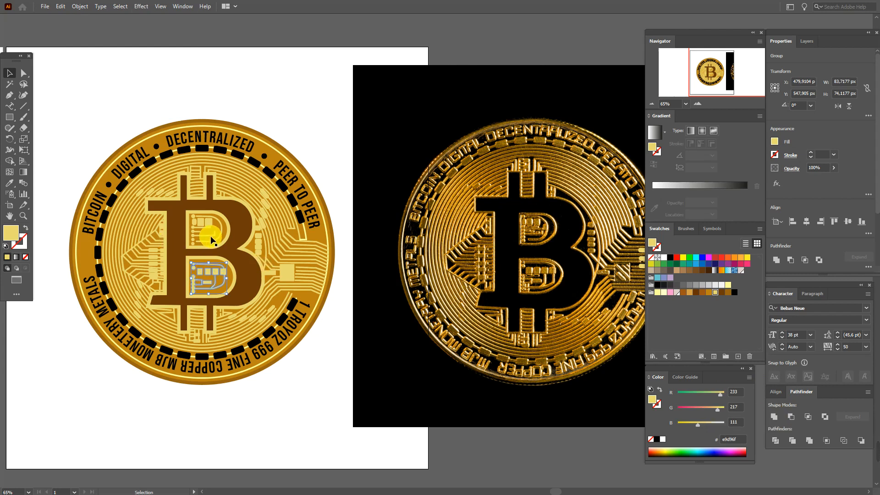
{"action": "left_click", "coordinate": [778, 417]}
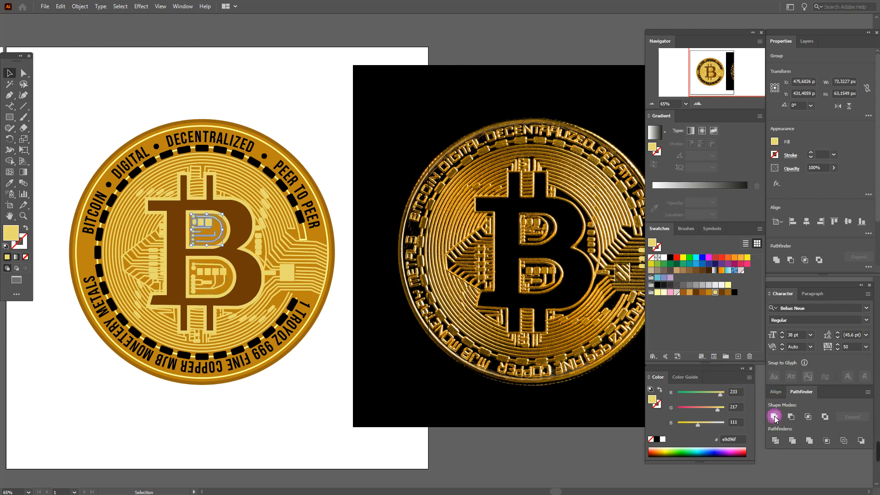
{"action": "left_click", "coordinate": [196, 86]}
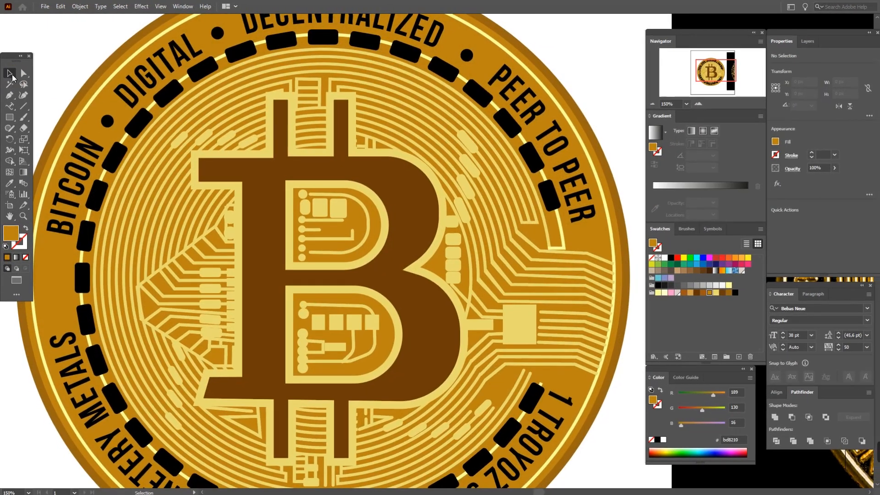
Step: Fill the expanded line pattern group with the white-to-black linear gradient and hide the selection edges
{"action": "left_click", "coordinate": [181, 138]}
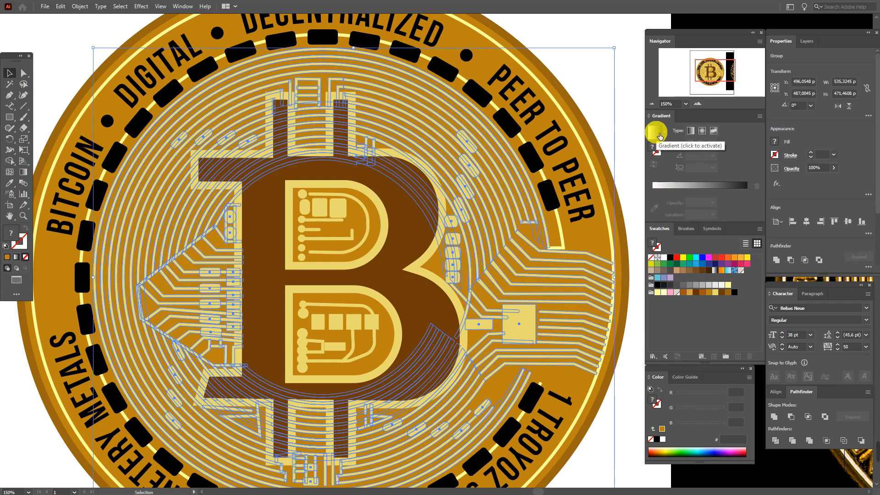
{"action": "left_click", "coordinate": [659, 133]}
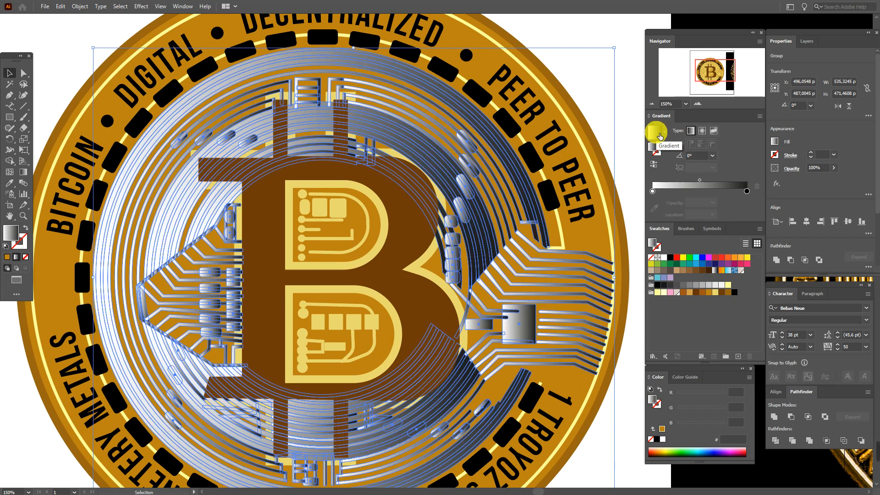
{"action": "key", "text": "ctrl+h"}
{"action": "left_click", "coordinate": [589, 126]}
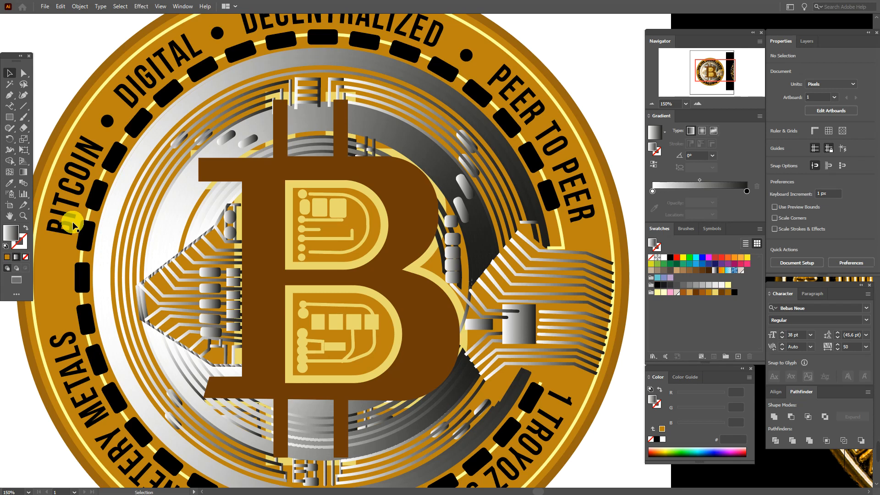
Step: Delete the leftover shapes filling the gaps between the outer concentric arcs at the coin's upper left
{"action": "left_click", "coordinate": [21, 217]}
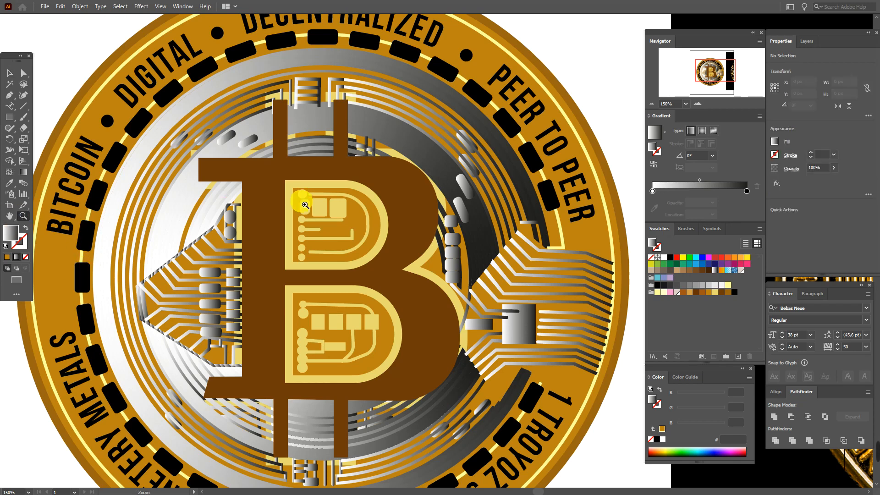
{"action": "left_click", "coordinate": [300, 200]}
{"action": "left_click", "coordinate": [381, 220]}
{"action": "left_click", "coordinate": [383, 223]}
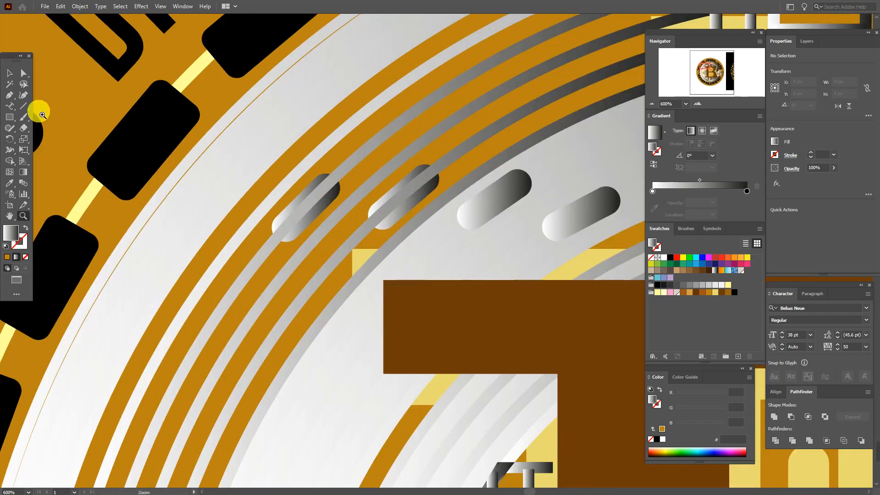
{"action": "left_click", "coordinate": [10, 73]}
{"action": "left_click", "coordinate": [194, 169]}
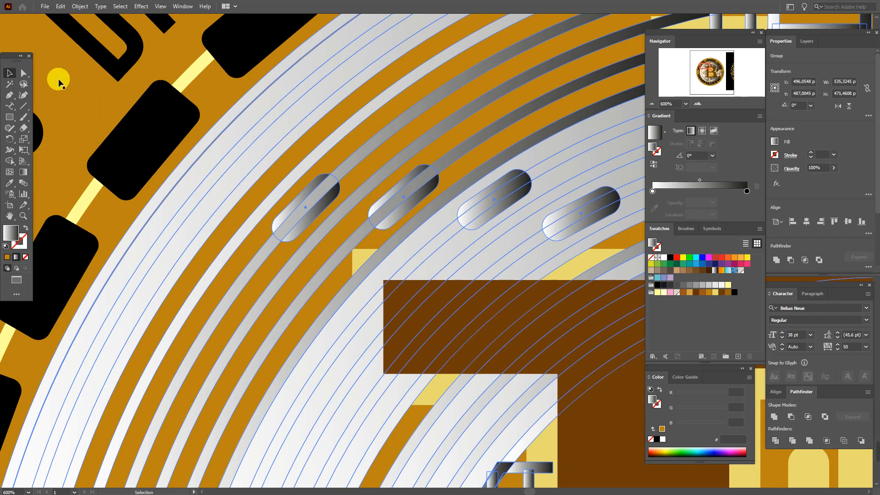
{"action": "left_click", "coordinate": [22, 73]}
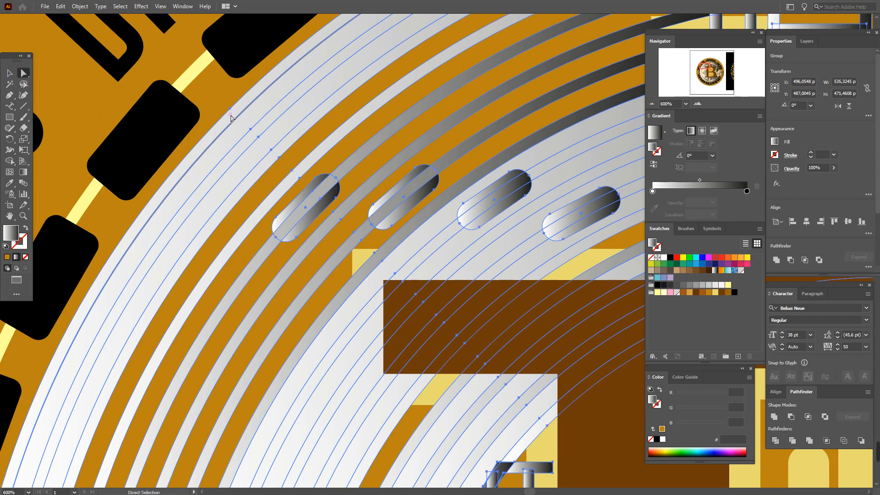
{"action": "left_click", "coordinate": [192, 112]}
{"action": "left_click", "coordinate": [222, 144]}
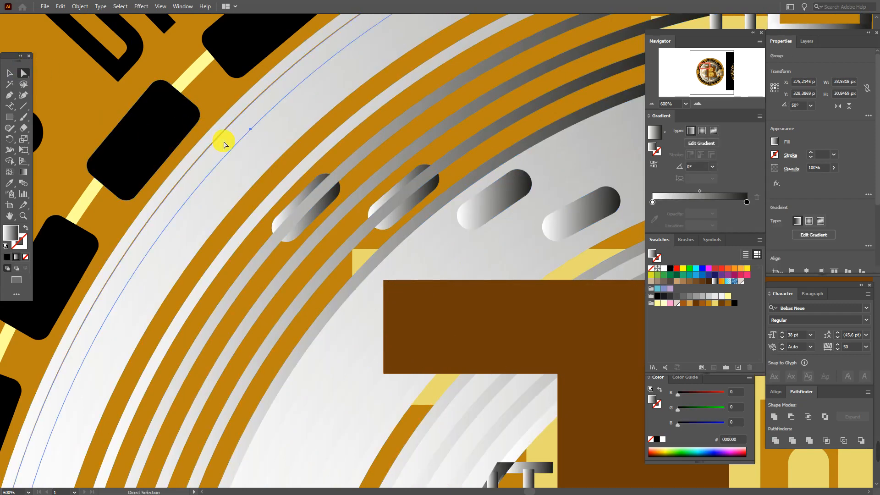
{"action": "key", "text": "Delete"}
{"action": "left_click", "coordinate": [235, 174]}
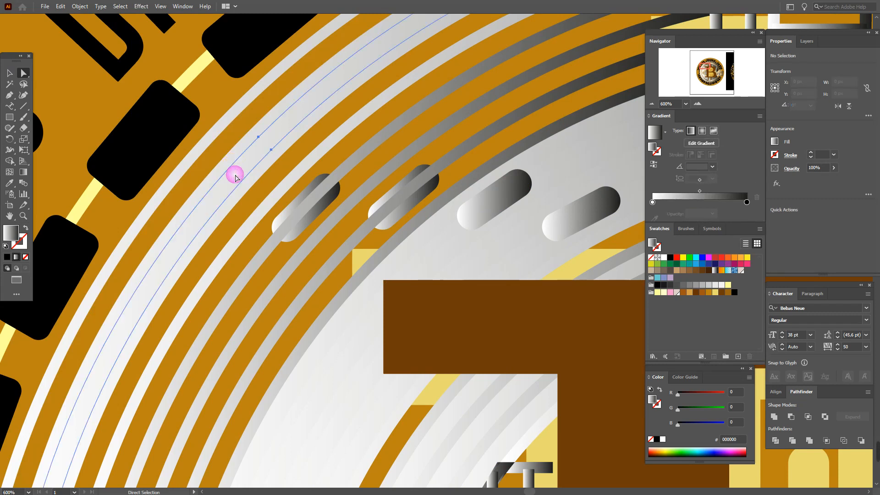
{"action": "key", "text": "Delete"}
{"action": "left_click", "coordinate": [250, 192]}
{"action": "left_click", "coordinate": [351, 270]}
Step: Delete the first leftover gap shapes between the arcs crossing the left end of the B's upper bar
{"action": "left_click", "coordinate": [16, 217]}
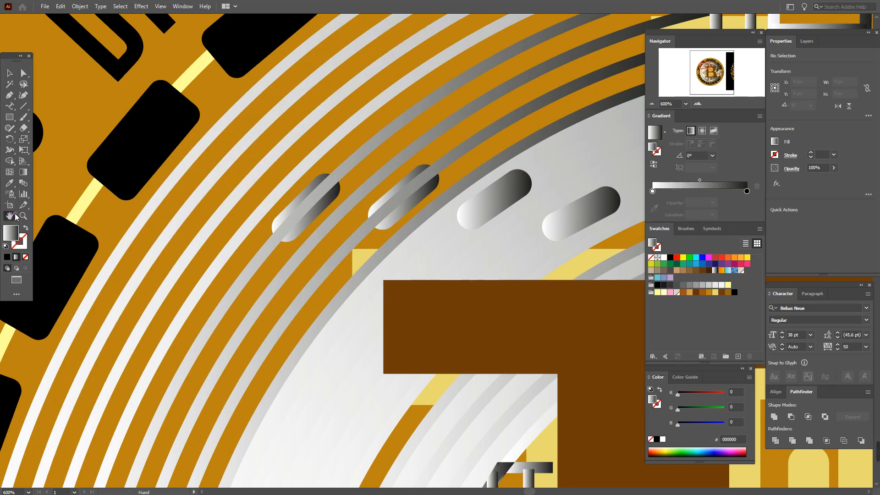
{"action": "left_click_drag", "start_coordinate": [405, 254], "coordinate": [298, 114]}
{"action": "left_click_drag", "start_coordinate": [374, 183], "coordinate": [389, 234]}
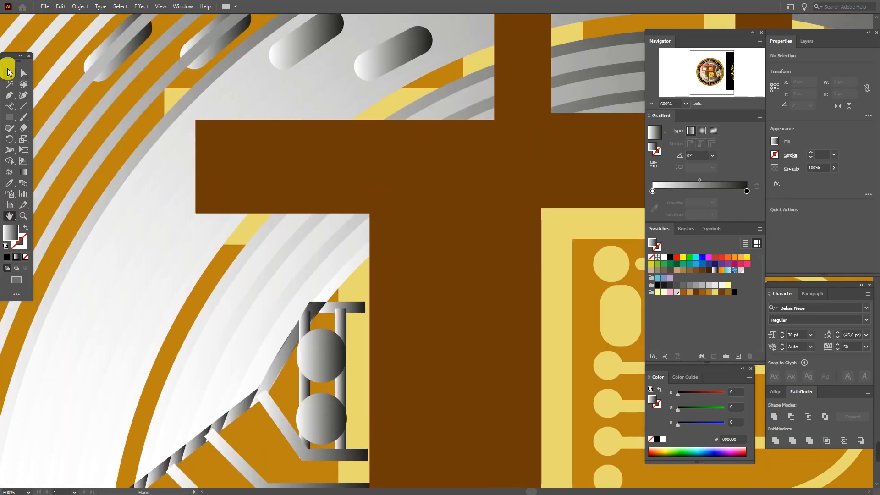
{"action": "left_click", "coordinate": [9, 75]}
{"action": "left_click", "coordinate": [218, 99]}
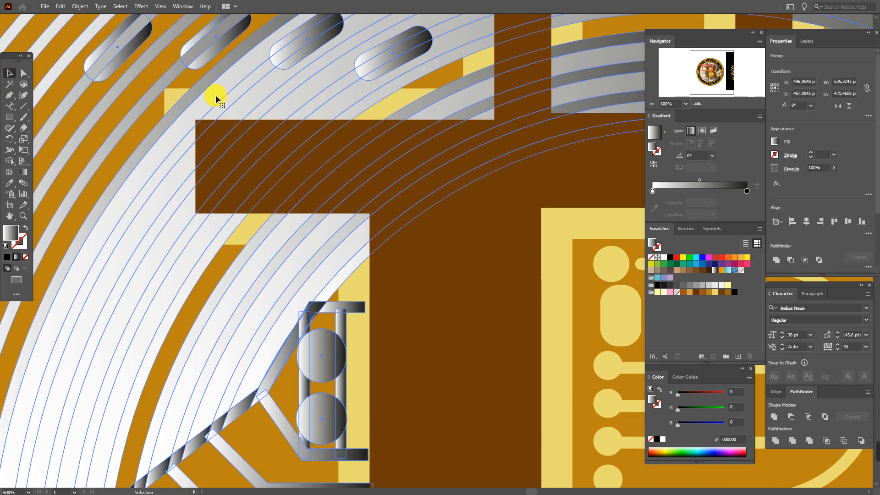
{"action": "left_click", "coordinate": [23, 73]}
{"action": "left_click", "coordinate": [114, 86]}
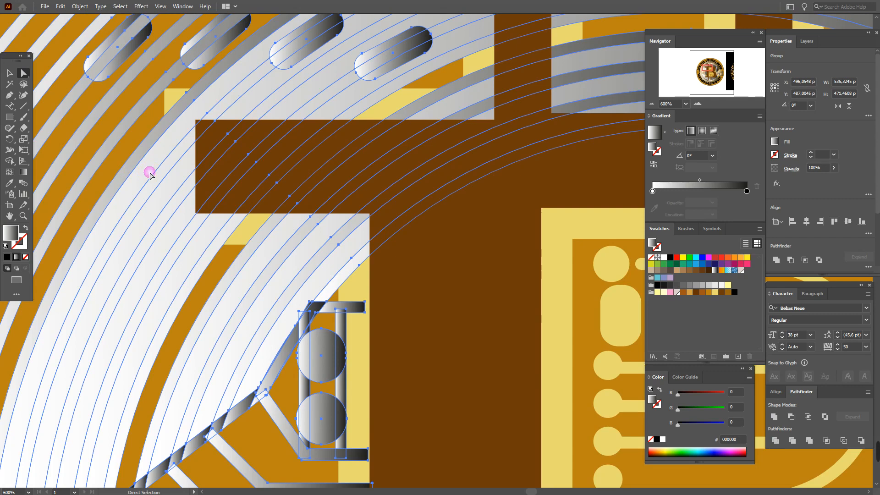
{"action": "left_click", "coordinate": [594, 160]}
{"action": "left_click", "coordinate": [250, 132]}
{"action": "left_click", "coordinate": [231, 84]}
{"action": "key", "text": "Delete"}
{"action": "left_click", "coordinate": [250, 98]}
{"action": "key", "text": "Delete"}
Step: Delete the remaining leftover shapes filling the gaps between the arcs that cross the B's upper bar
{"action": "left_click", "coordinate": [299, 109]}
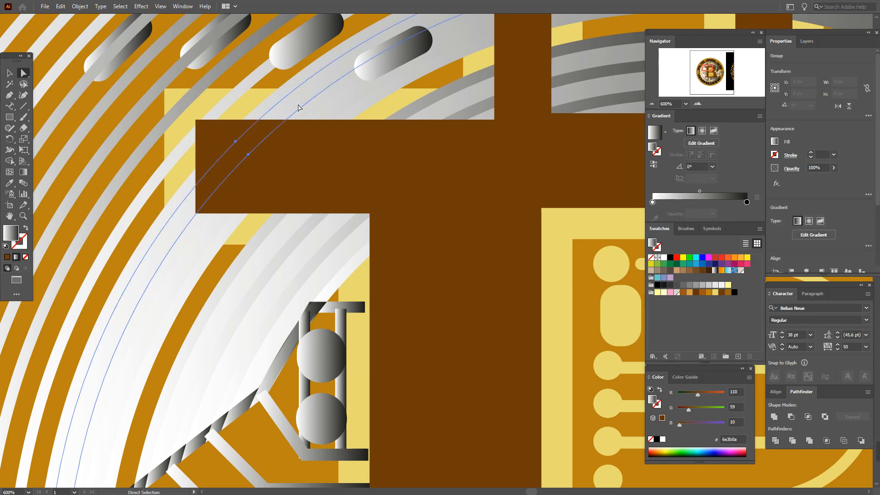
{"action": "key", "text": "Delete"}
{"action": "left_click", "coordinate": [325, 117]}
{"action": "key", "text": "Delete"}
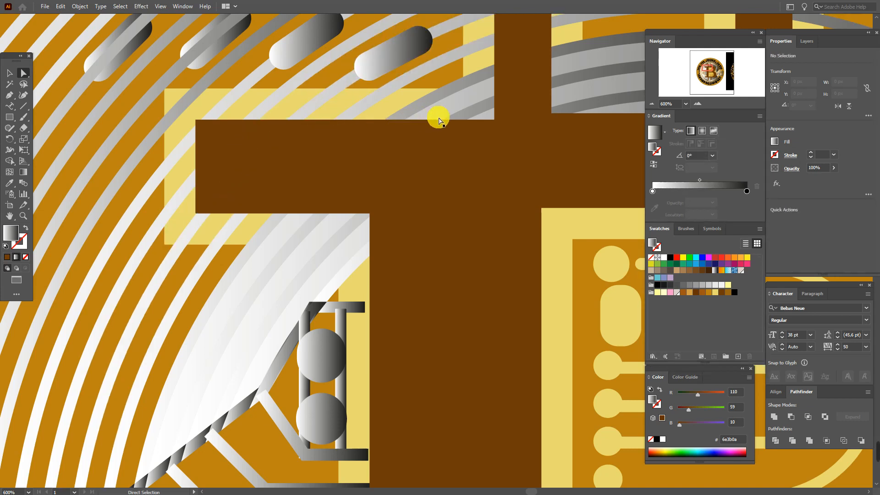
{"action": "left_click", "coordinate": [440, 117]}
{"action": "key", "text": "Delete"}
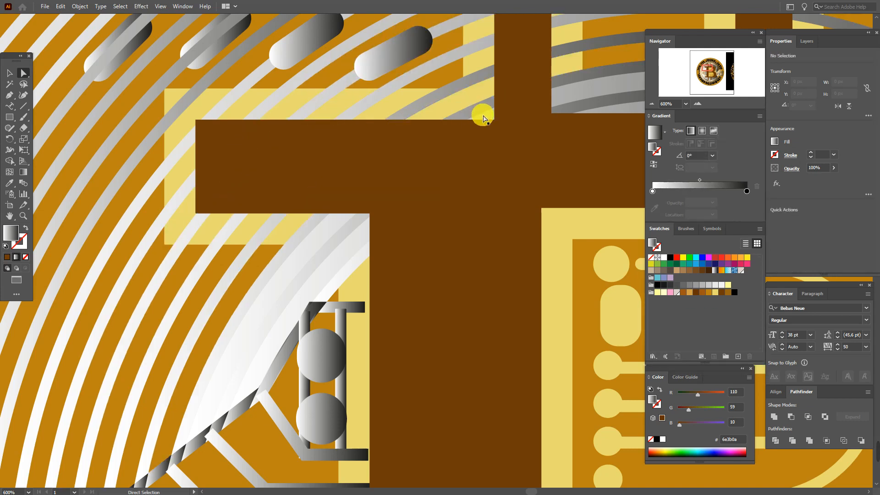
{"action": "left_click", "coordinate": [484, 118]}
{"action": "key", "text": "Delete"}
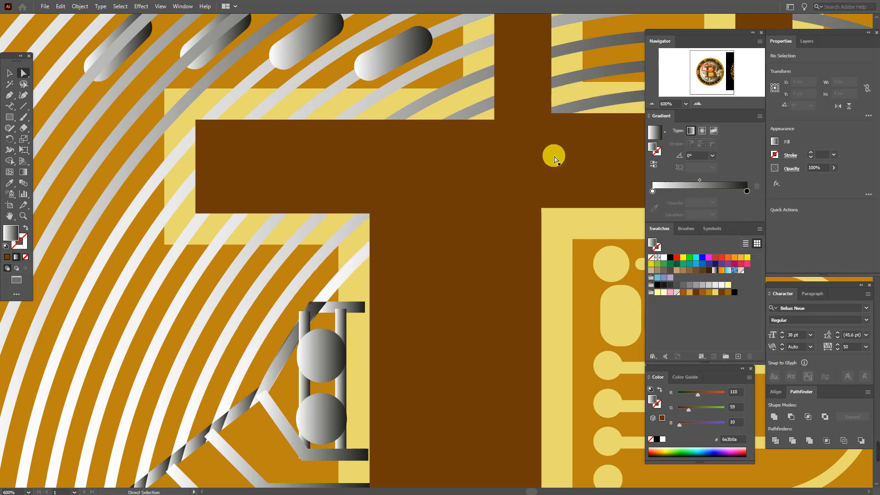
Step: Delete the leftover gap shapes between the arcs below the left circuit traces, around the B's lower left foot
{"action": "left_click", "coordinate": [10, 217]}
{"action": "left_click_drag", "start_coordinate": [280, 432], "coordinate": [318, 297]}
{"action": "left_click_drag", "start_coordinate": [327, 441], "coordinate": [474, 227]}
{"action": "left_click_drag", "start_coordinate": [310, 219], "coordinate": [253, 159]}
{"action": "left_click", "coordinate": [24, 74]}
{"action": "left_click", "coordinate": [200, 205]}
{"action": "left_click", "coordinate": [242, 229]}
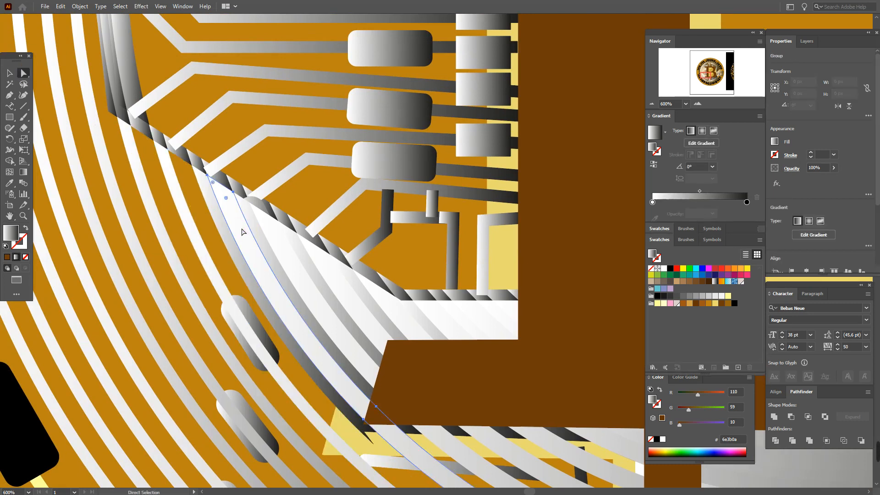
{"action": "key", "text": "Delete"}
{"action": "left_click", "coordinate": [337, 290]}
{"action": "key", "text": "Delete"}
{"action": "left_click", "coordinate": [406, 315]}
{"action": "key", "text": "Delete"}
{"action": "left_click", "coordinate": [436, 321]}
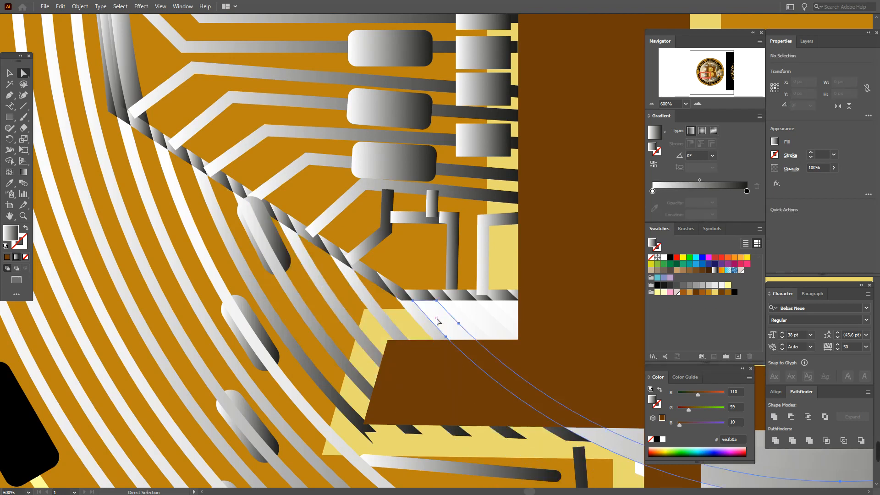
{"action": "key", "text": "Delete"}
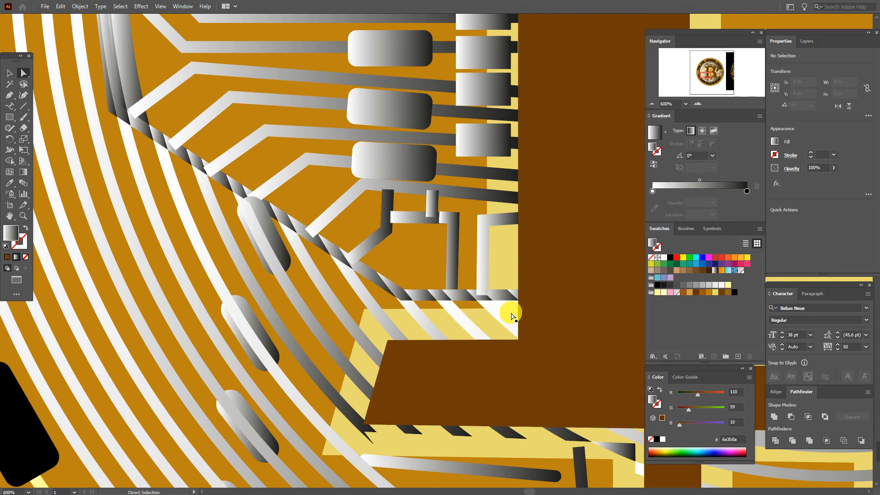
Step: Delete the leftover sliver and its stray anchor points beneath the B's lower right curve
{"action": "left_click_drag", "start_coordinate": [290, 277], "coordinate": [166, 104]}
{"action": "left_click_drag", "start_coordinate": [397, 291], "coordinate": [421, 79]}
{"action": "left_click_drag", "start_coordinate": [435, 231], "coordinate": [94, 145]}
{"action": "left_click_drag", "start_coordinate": [422, 137], "coordinate": [247, 275]}
{"action": "left_click_drag", "start_coordinate": [491, 167], "coordinate": [357, 284]}
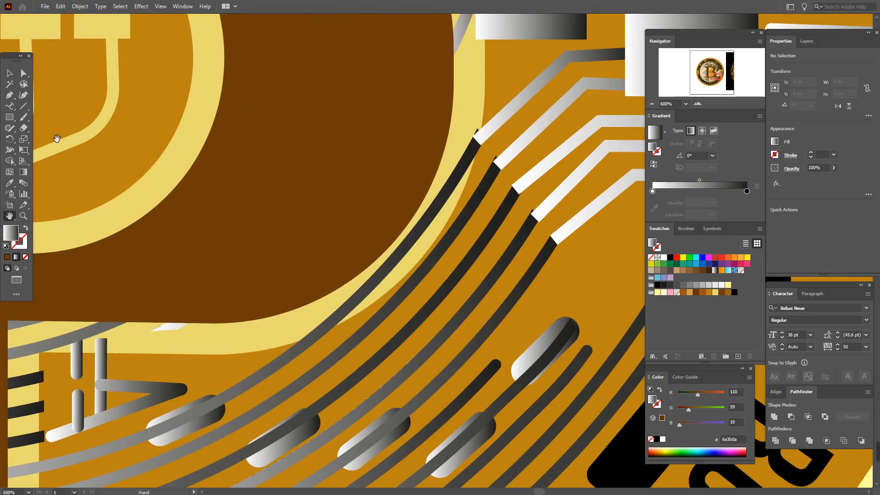
{"action": "left_click", "coordinate": [24, 73]}
{"action": "left_click", "coordinate": [173, 327]}
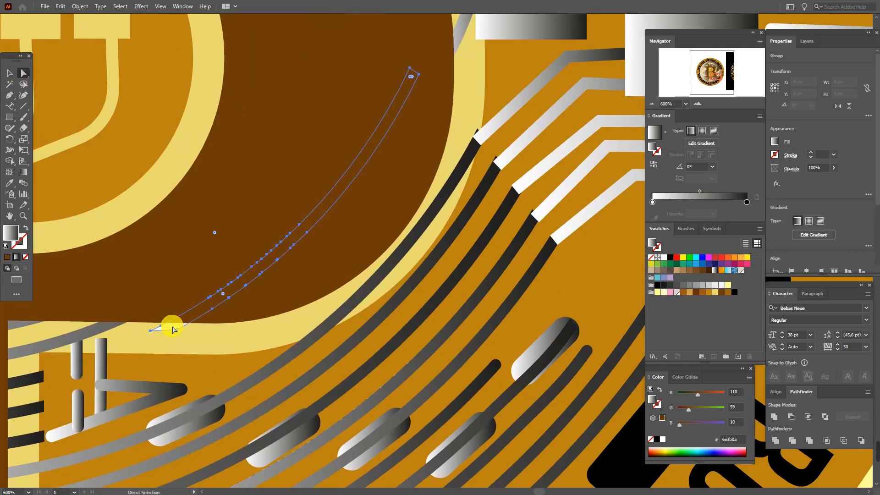
{"action": "key", "text": "Delete"}
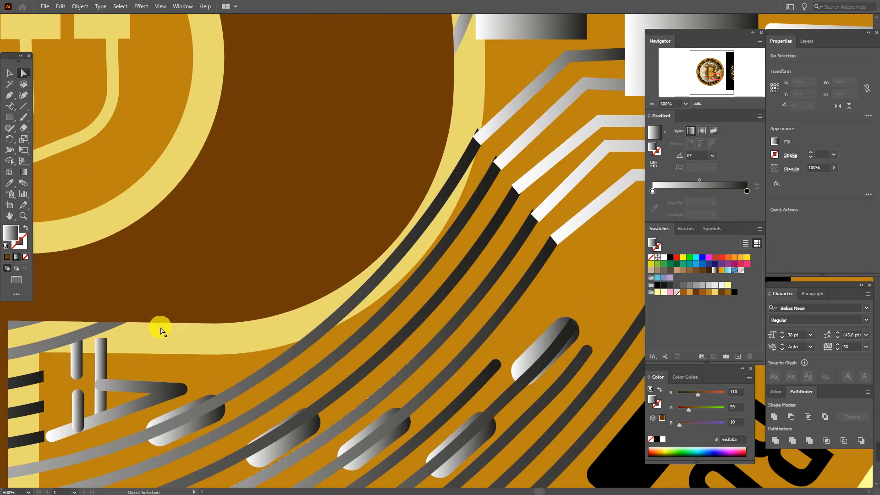
{"action": "left_click", "coordinate": [157, 330]}
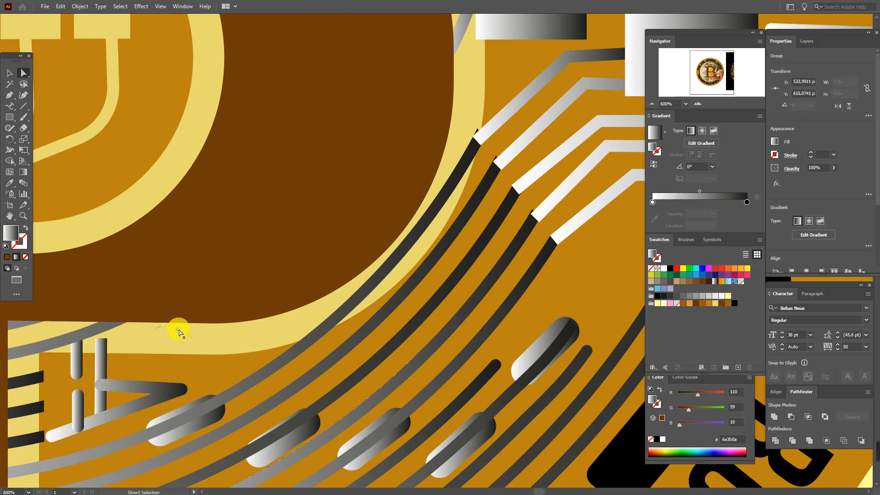
{"action": "left_click", "coordinate": [162, 329]}
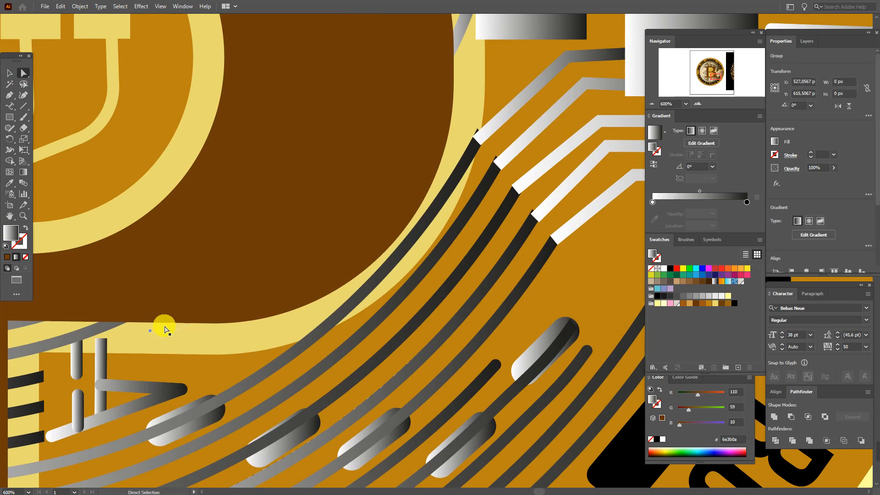
{"action": "left_click", "coordinate": [180, 328]}
{"action": "left_click", "coordinate": [181, 327]}
{"action": "key", "text": "Delete"}
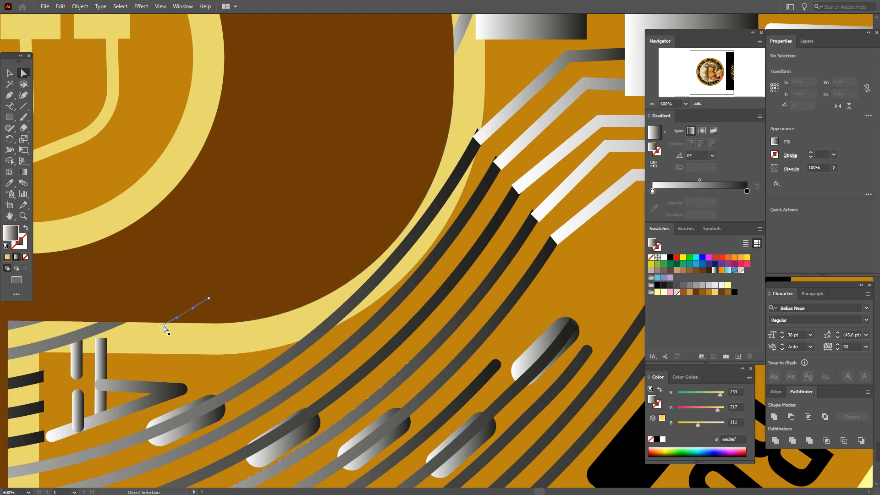
Step: Unite all shapes of the line pattern group covering the coin's inner face, and clear the selection
{"action": "left_click", "coordinate": [9, 217]}
{"action": "left_click_drag", "start_coordinate": [511, 296], "coordinate": [354, 365]}
{"action": "left_click_drag", "start_coordinate": [410, 334], "coordinate": [299, 403]}
{"action": "left_click_drag", "start_coordinate": [366, 216], "coordinate": [411, 151]}
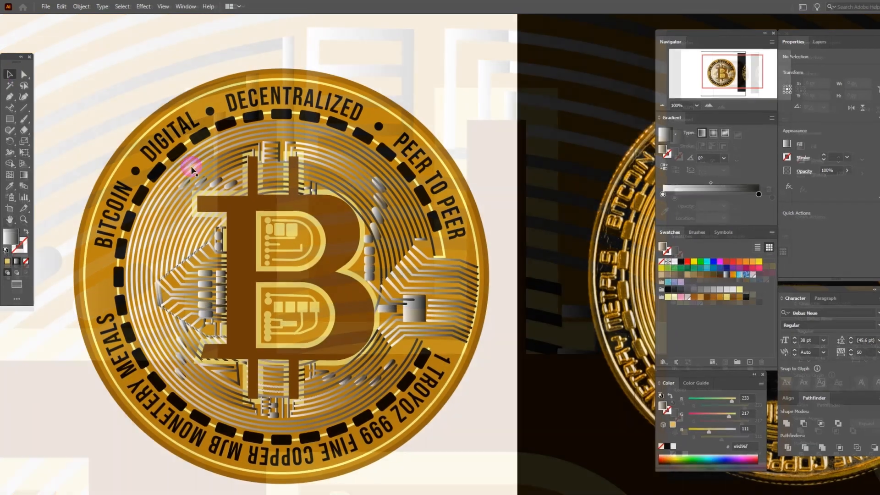
{"action": "left_click", "coordinate": [187, 165]}
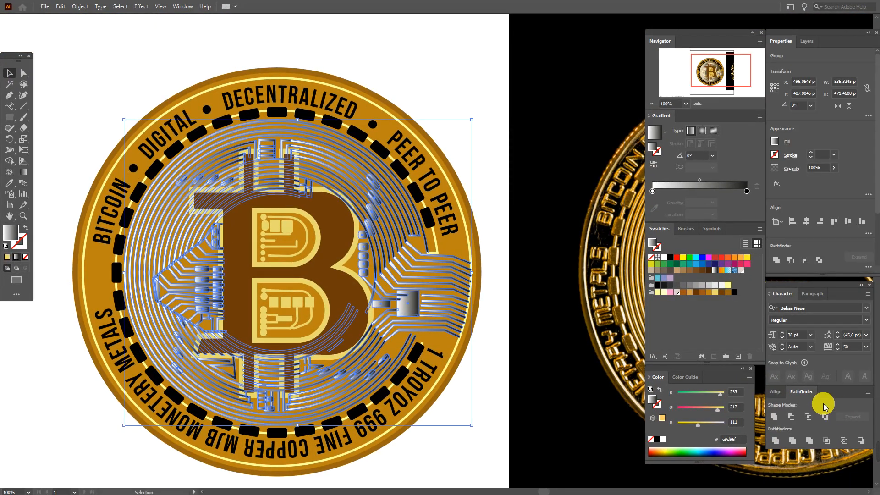
{"action": "left_click", "coordinate": [774, 417]}
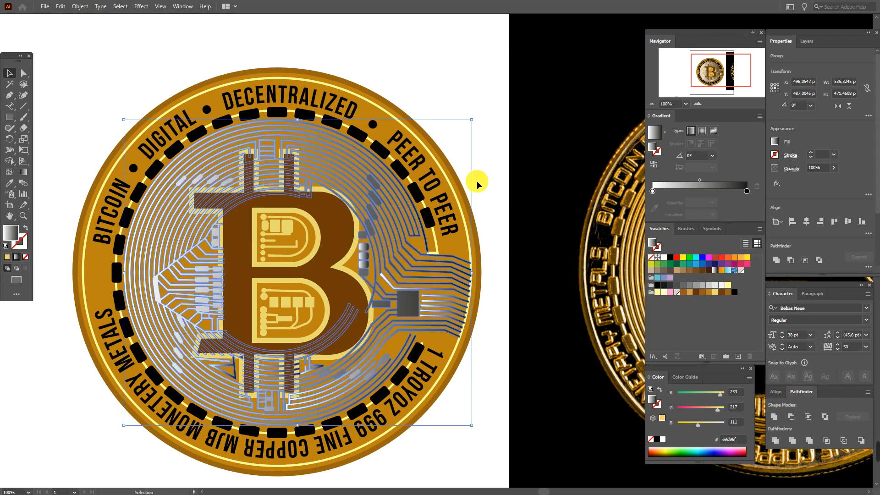
{"action": "left_click", "coordinate": [458, 136]}
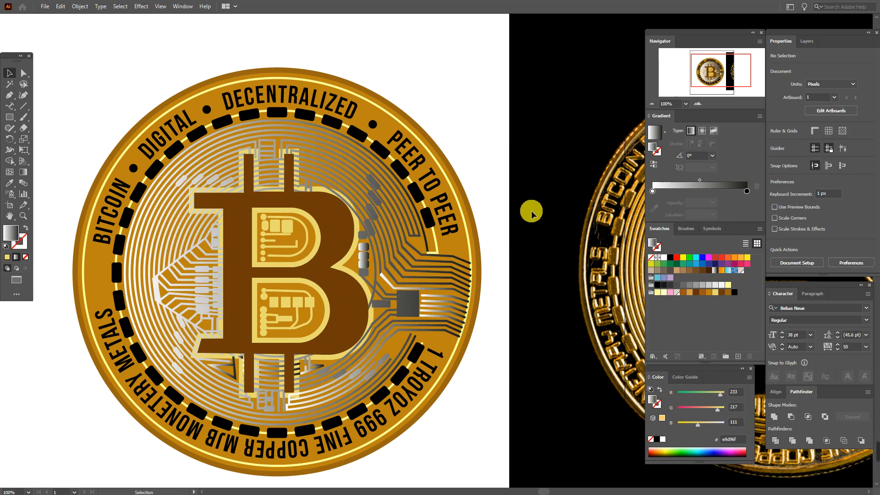
Step: Select the brown B together with its yellow outline and bring both to the front of the line pattern
{"action": "left_click", "coordinate": [346, 237]}
{"action": "left_click", "coordinate": [354, 251], "text": "shift"}
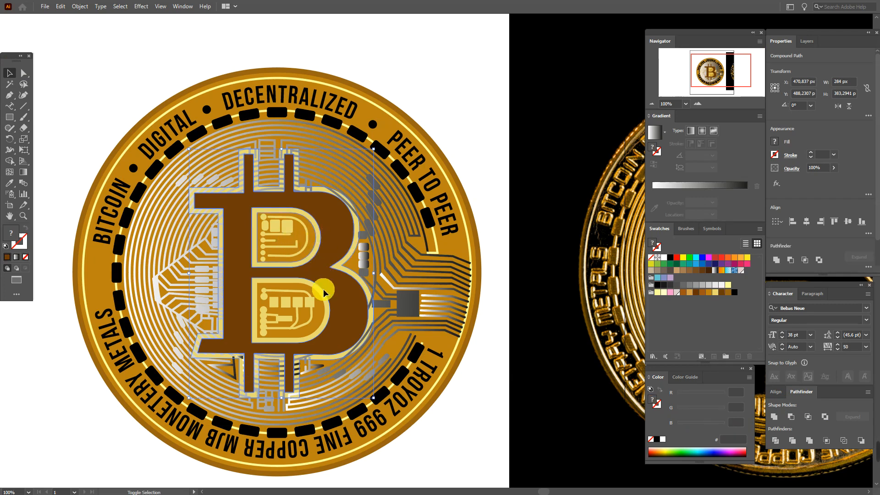
{"action": "right_click", "coordinate": [372, 291]}
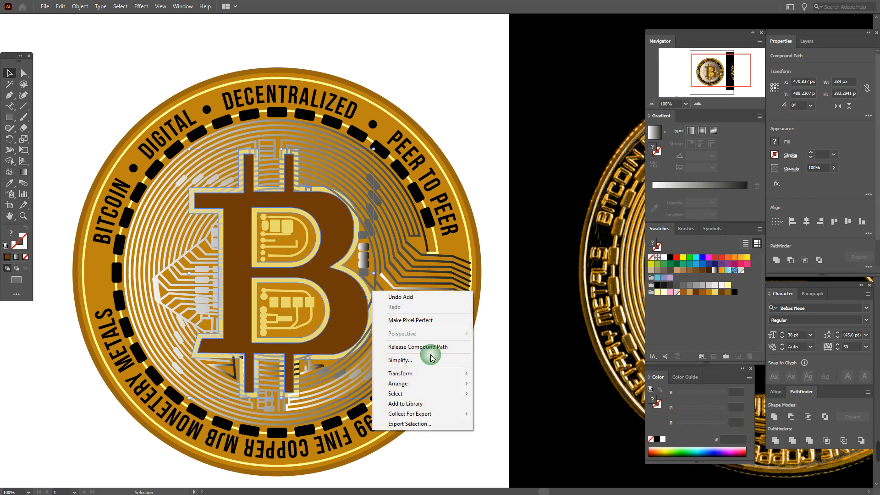
{"action": "mouse_move", "coordinate": [436, 383]}
{"action": "left_click", "coordinate": [500, 384]}
{"action": "left_click", "coordinate": [499, 386]}
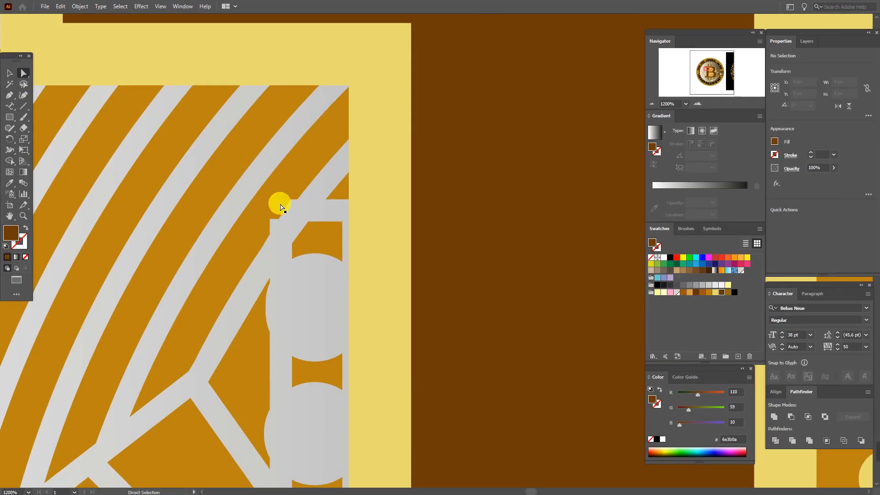
Step: Reposition the anchor points of the notched corner above the left circuit to straighten the line pattern's diagonal edge
{"action": "left_click", "coordinate": [292, 203]}
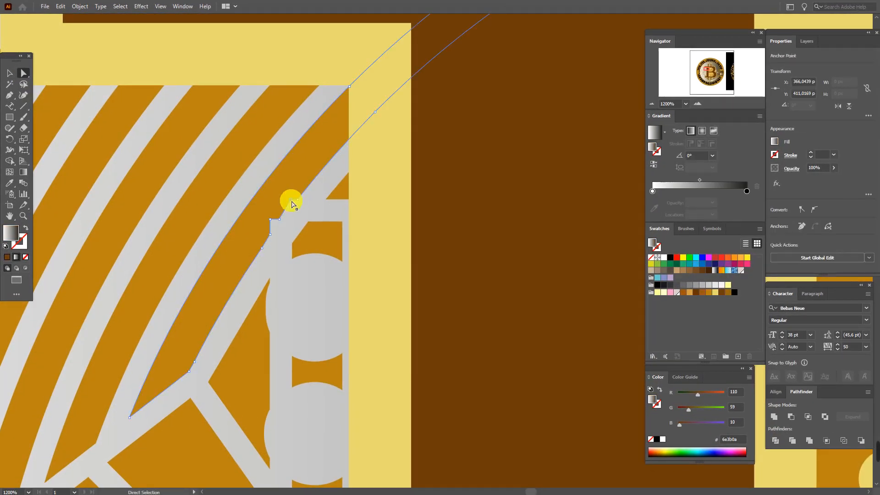
{"action": "left_click_drag", "start_coordinate": [291, 203], "coordinate": [274, 226]}
{"action": "left_click", "coordinate": [269, 224]}
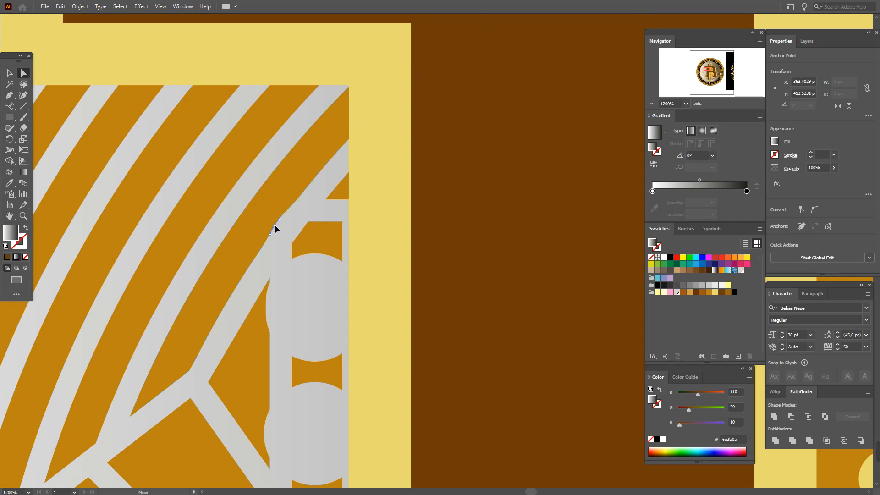
{"action": "left_click_drag", "start_coordinate": [276, 227], "coordinate": [276, 226]}
{"action": "left_click", "coordinate": [265, 205]}
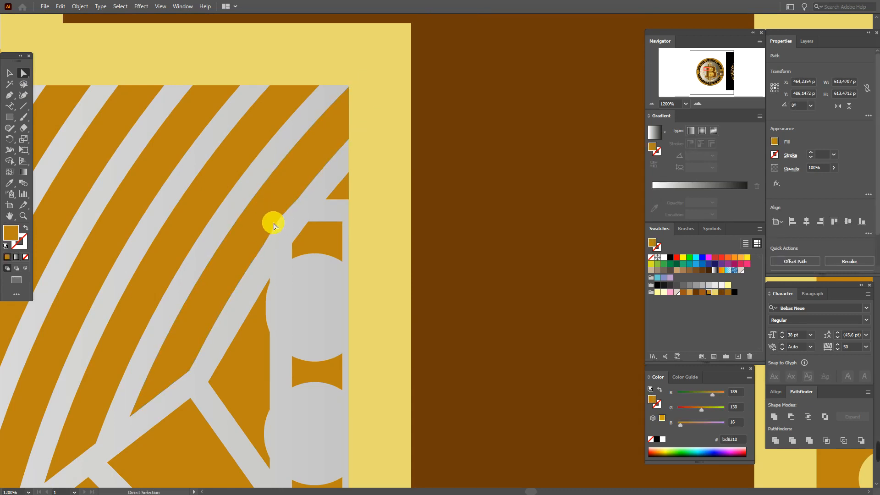
{"action": "left_click", "coordinate": [278, 224]}
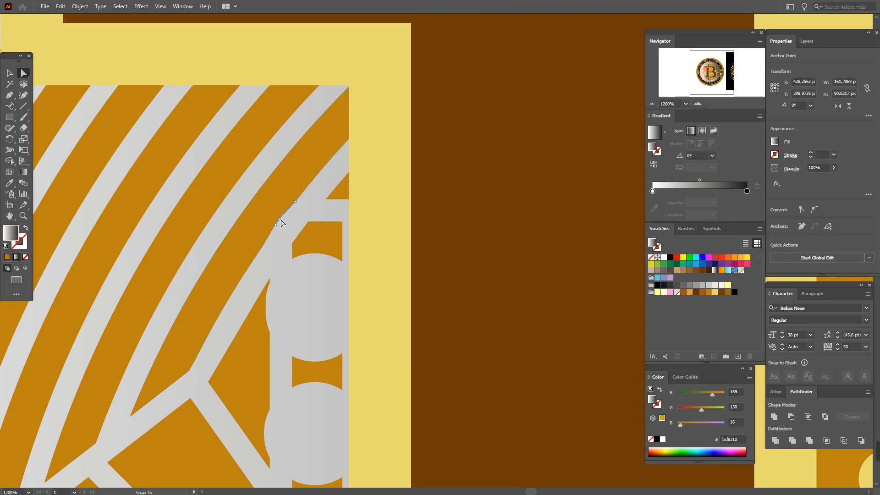
{"action": "left_click", "coordinate": [276, 227]}
{"action": "left_click_drag", "start_coordinate": [276, 226], "coordinate": [274, 225]}
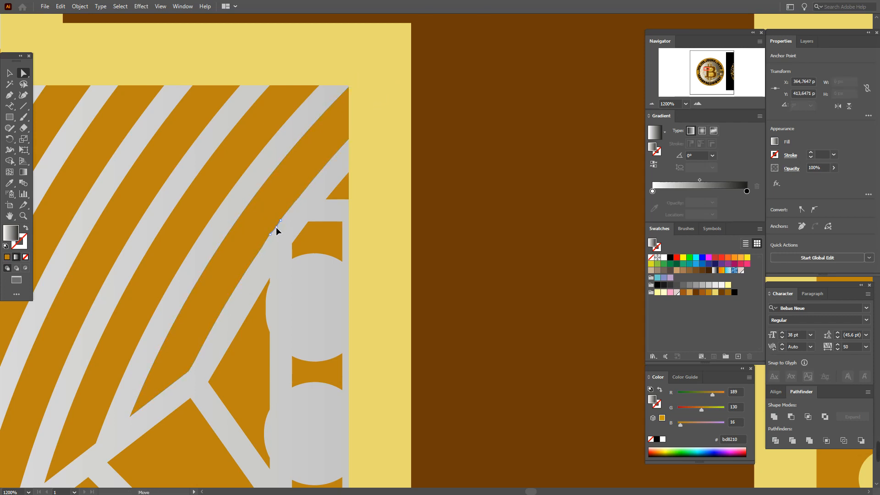
{"action": "left_click", "coordinate": [277, 195]}
Step: Examine the united line pattern along the left circuit traces for leftover flaws
{"action": "left_click", "coordinate": [10, 216]}
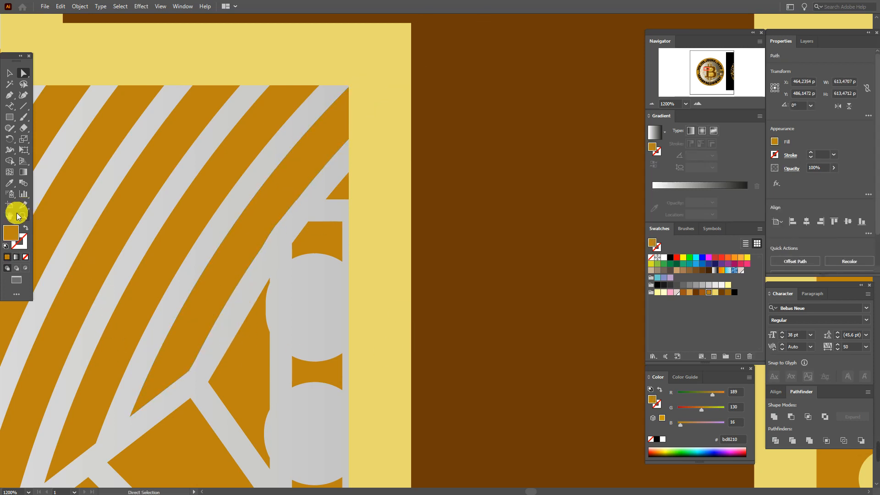
{"action": "left_click_drag", "start_coordinate": [251, 437], "coordinate": [484, 79]}
{"action": "left_click_drag", "start_coordinate": [246, 228], "coordinate": [574, 232]}
{"action": "left_click_drag", "start_coordinate": [386, 300], "coordinate": [457, 94]}
{"action": "left_click_drag", "start_coordinate": [419, 202], "coordinate": [477, 27]}
{"action": "left_click_drag", "start_coordinate": [465, 250], "coordinate": [264, 146]}
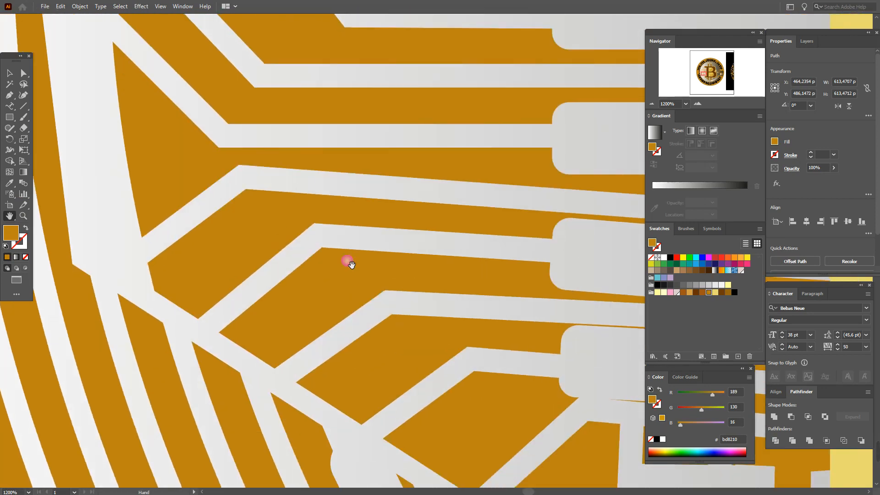
{"action": "left_click_drag", "start_coordinate": [449, 367], "coordinate": [229, 159]}
{"action": "left_click_drag", "start_coordinate": [436, 285], "coordinate": [265, 333]}
{"action": "left_click_drag", "start_coordinate": [347, 330], "coordinate": [353, 493]}
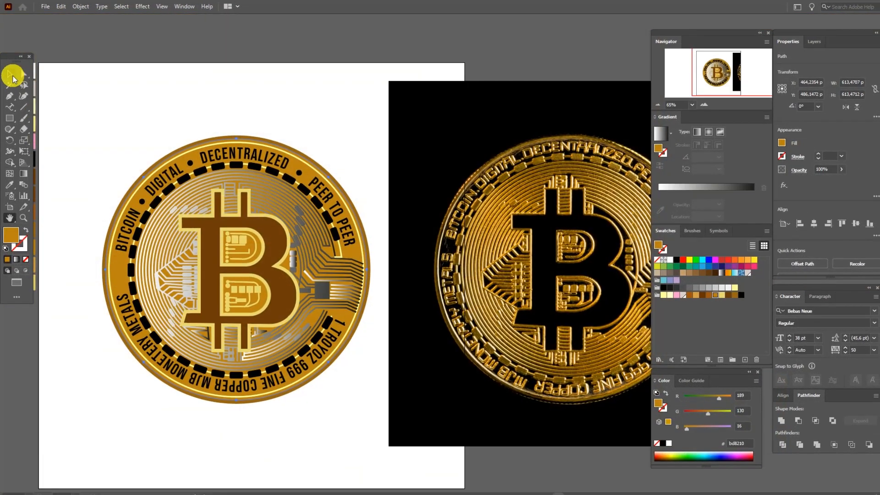
Step: Recolor the line pattern group with the ring's sampled pale yellow (ffff99) as fill and no stroke
{"action": "left_click", "coordinate": [198, 190]}
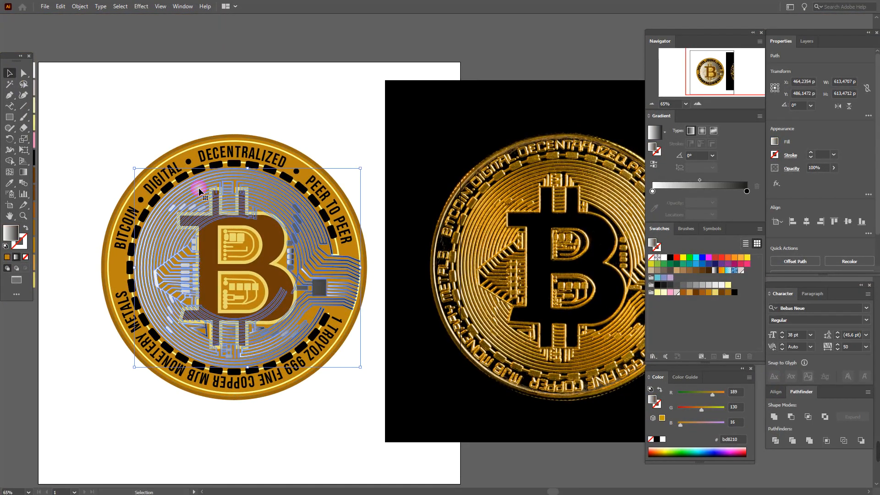
{"action": "left_click", "coordinate": [6, 188]}
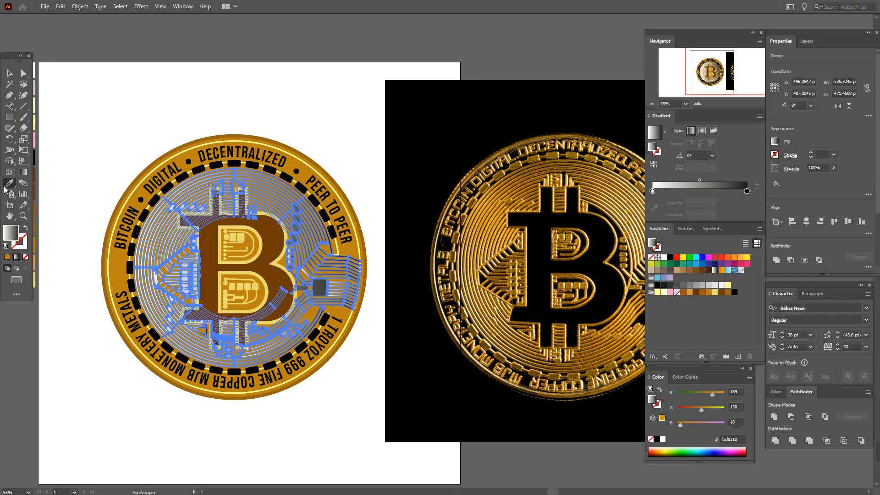
{"action": "left_click", "coordinate": [149, 183]}
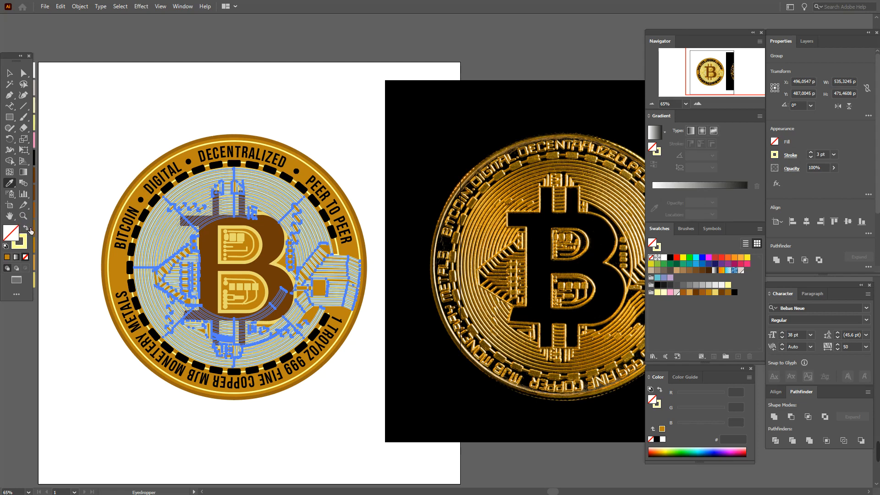
{"action": "left_click", "coordinate": [30, 231]}
{"action": "left_click", "coordinate": [11, 73]}
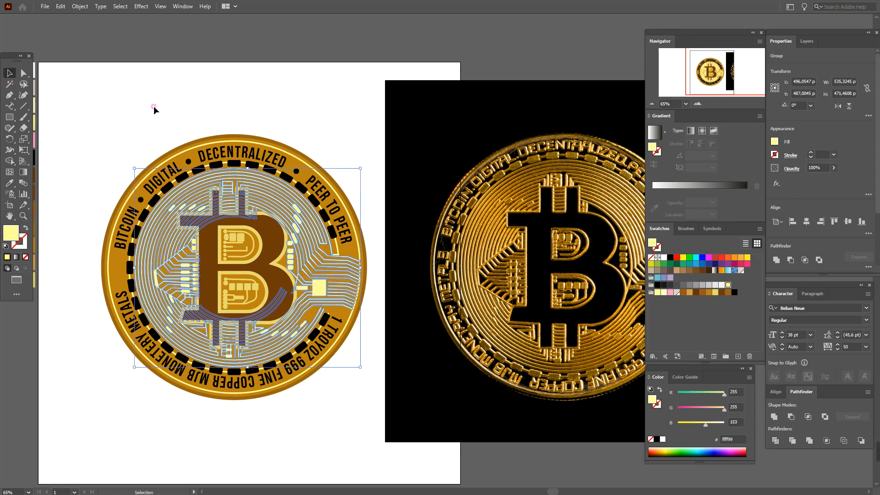
{"action": "left_click", "coordinate": [153, 106]}
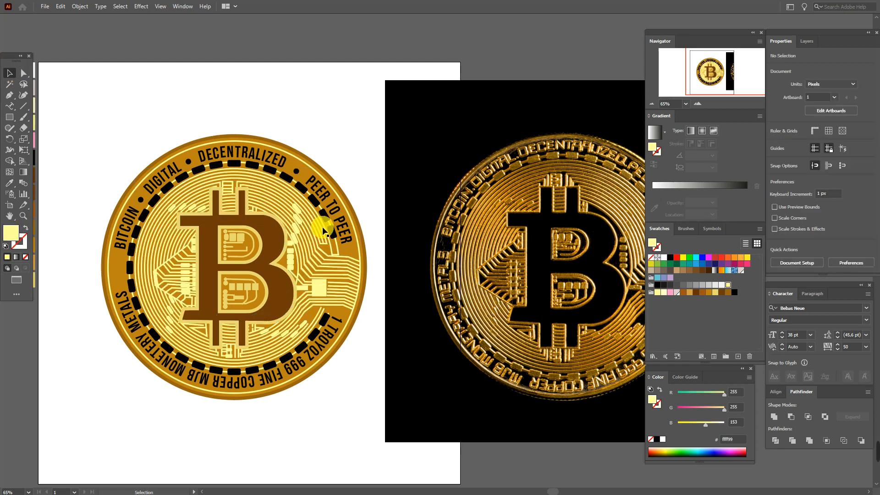
{"action": "left_click", "coordinate": [452, 248]}
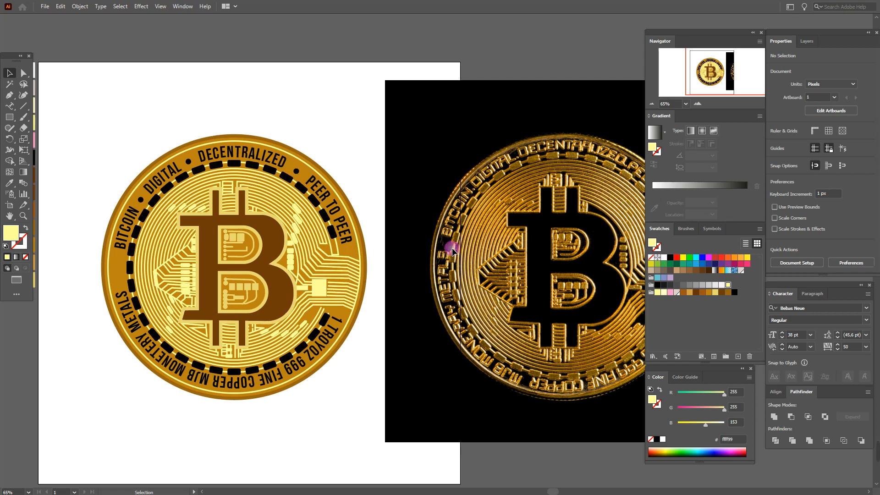
{"action": "left_click", "coordinate": [10, 216]}
{"action": "left_click_drag", "start_coordinate": [415, 307], "coordinate": [409, 287]}
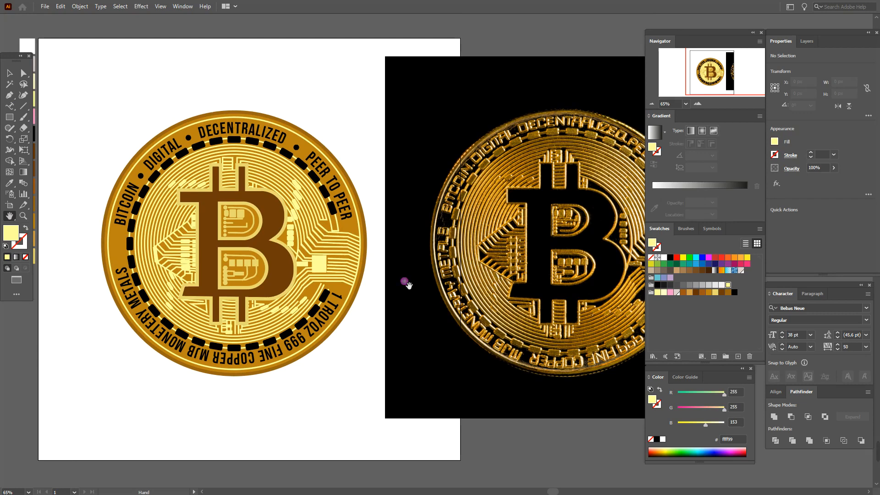
Step: Unlock the reference photo of the coin in the layer list and remove it from the document
{"action": "left_click", "coordinate": [807, 41]}
{"action": "left_click_drag", "start_coordinate": [868, 149], "coordinate": [878, 284]}
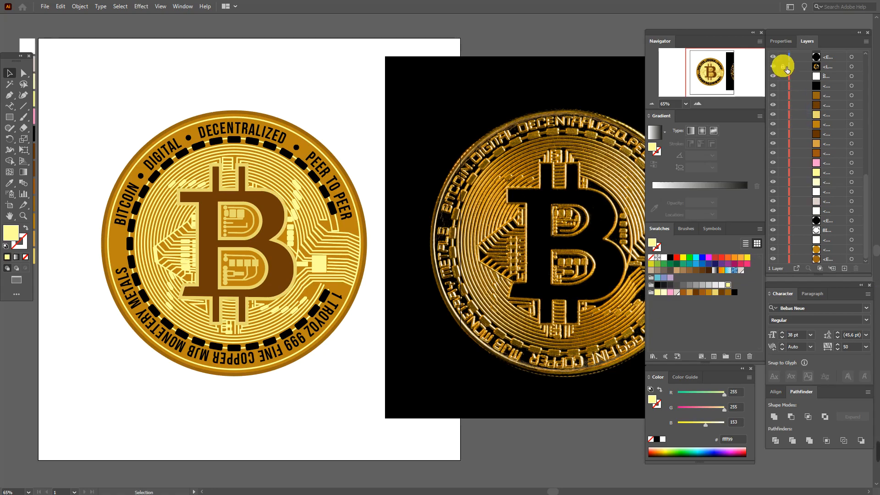
{"action": "left_click", "coordinate": [536, 142]}
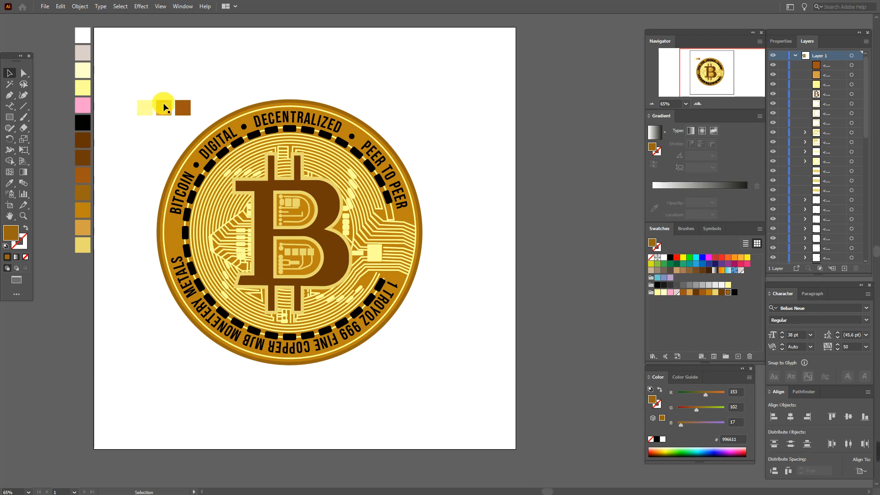
Step: Fill the coin's outermost circle with a linear gradient from d49f45 through pale yellow ffff99 in the middle to brown 9f5613
{"action": "left_click", "coordinate": [184, 157]}
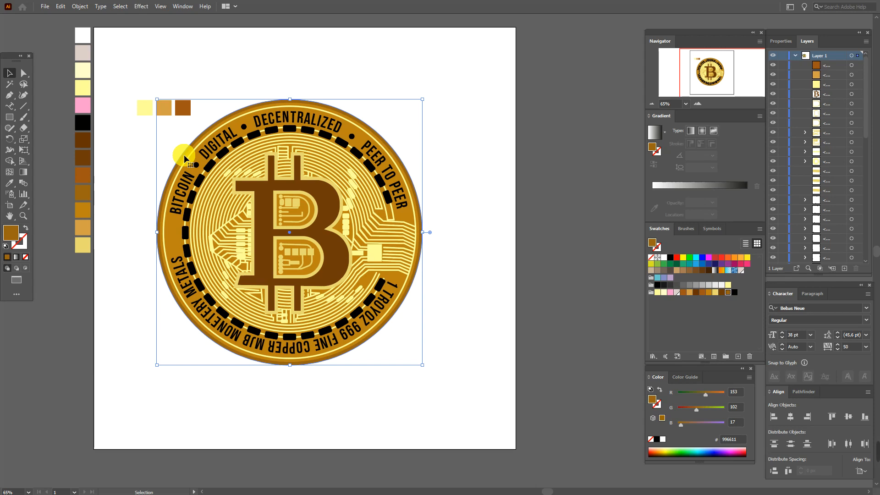
{"action": "left_click", "coordinate": [662, 138]}
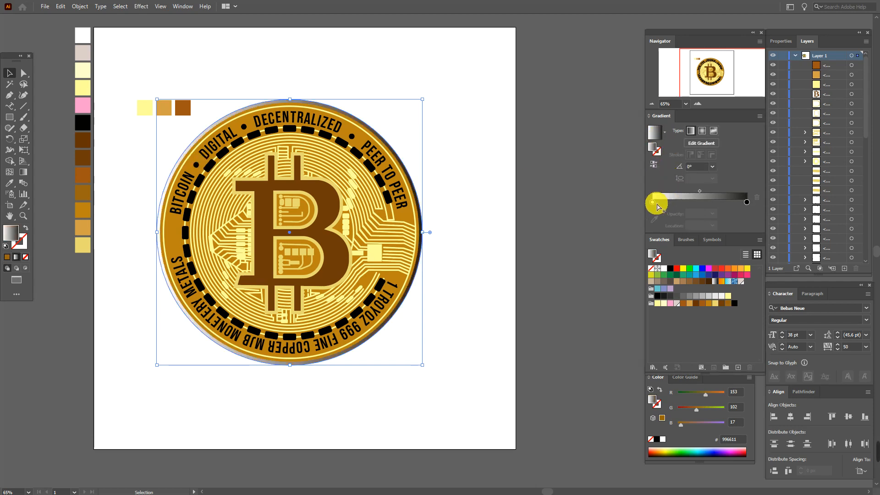
{"action": "left_click_drag", "start_coordinate": [655, 207], "coordinate": [702, 205]}
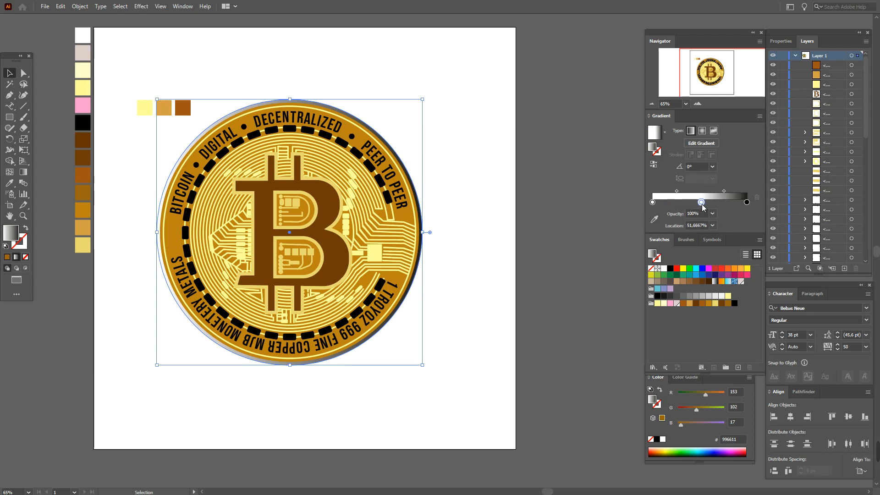
{"action": "left_click_drag", "start_coordinate": [658, 304], "coordinate": [693, 245]}
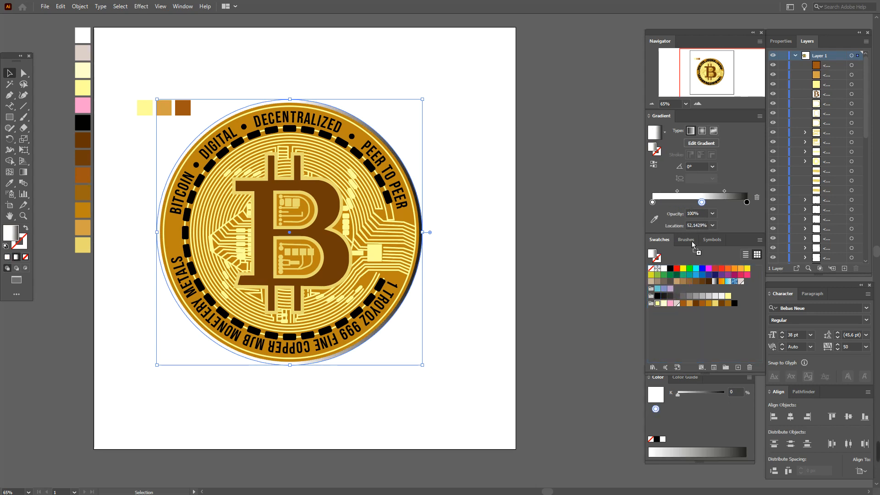
{"action": "left_click_drag", "start_coordinate": [703, 207], "coordinate": [703, 204]}
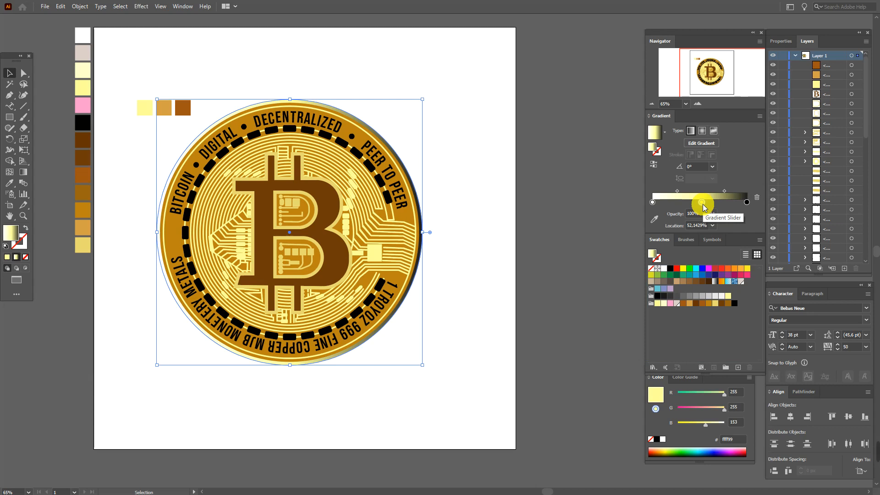
{"action": "left_click_drag", "start_coordinate": [689, 302], "coordinate": [653, 202]}
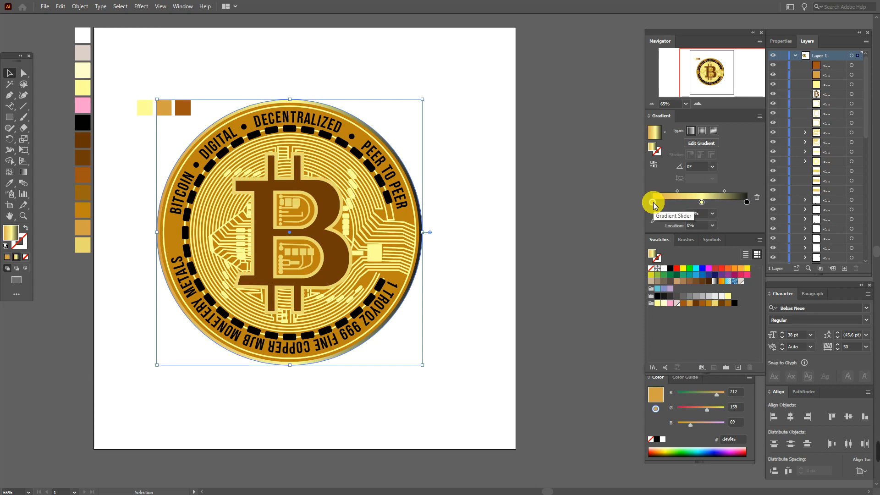
{"action": "left_click_drag", "start_coordinate": [687, 304], "coordinate": [746, 200]}
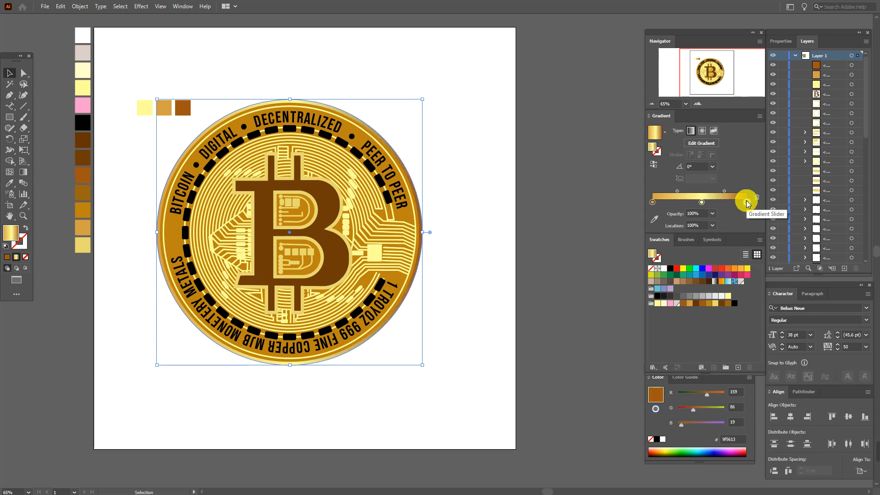
Step: Set the angle of the outermost circle's gradient to 180° and deselect the circle
{"action": "left_click", "coordinate": [692, 168]}
{"action": "type", "text": "18"}
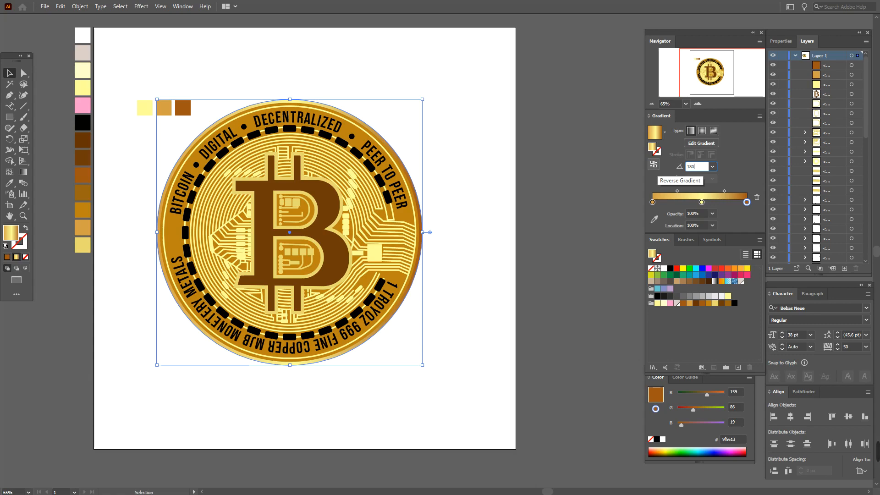
{"action": "left_click", "coordinate": [657, 166]}
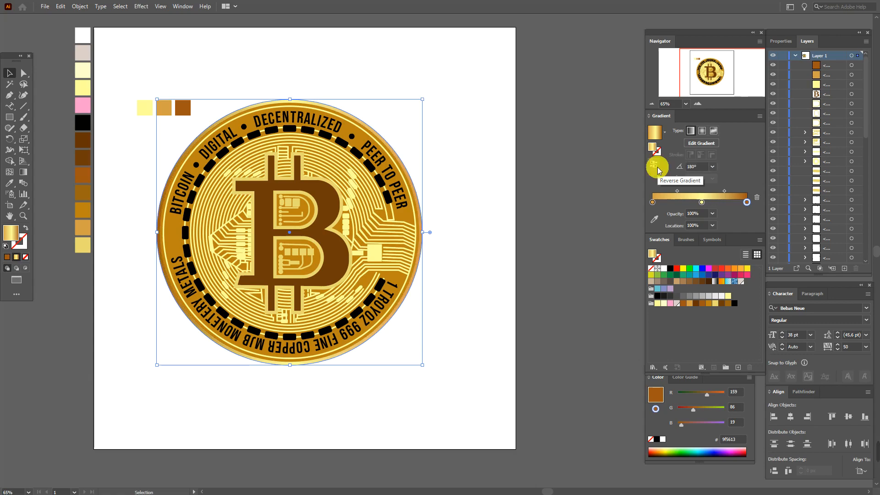
{"action": "left_click", "coordinate": [378, 81]}
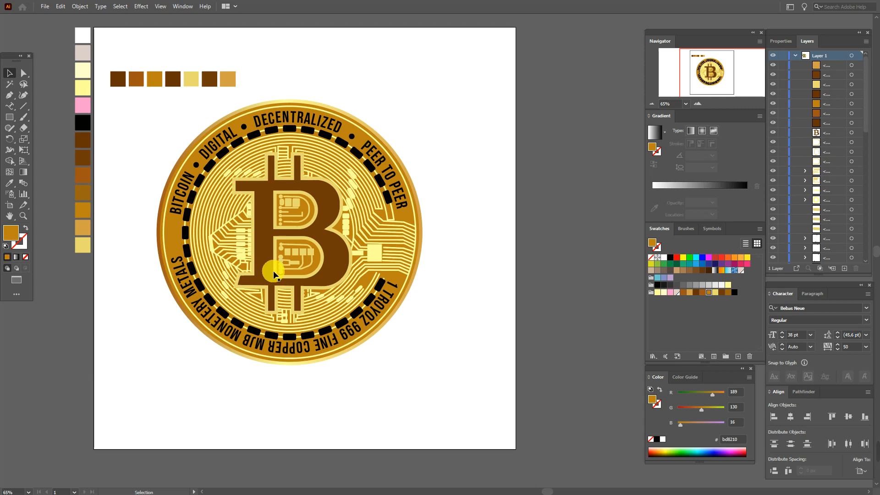
Step: Apply the default white-to-black linear gradient to the coin's inner disc
{"action": "left_click", "coordinate": [191, 153]}
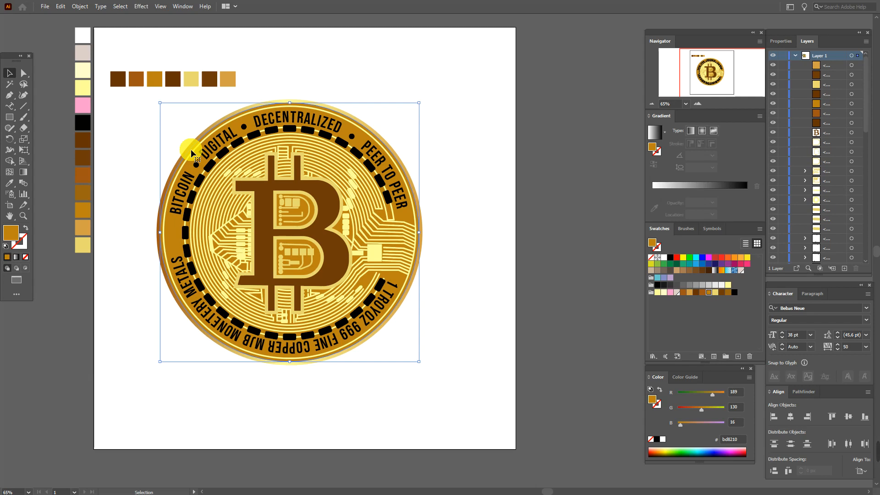
{"action": "left_click", "coordinate": [655, 133]}
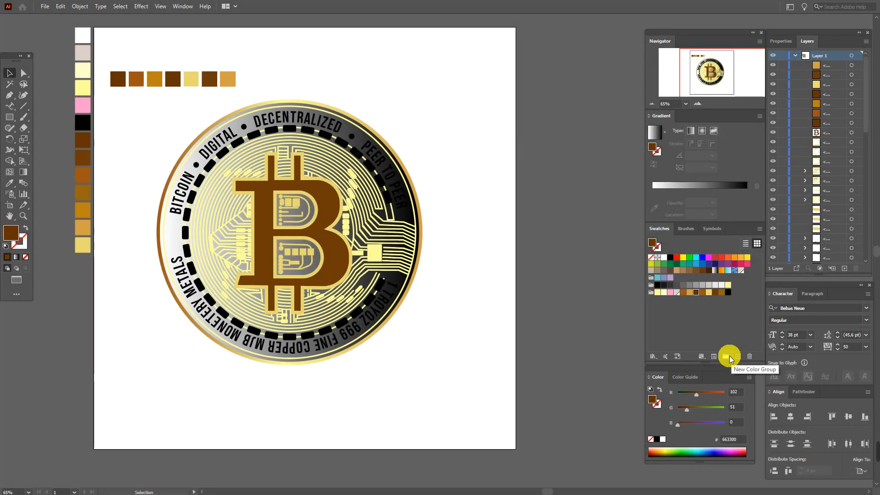
Step: Create a new color group and put the colors of the first three sample squares in it: 663300, 9f5613 and bd8210
{"action": "left_click", "coordinate": [725, 356]}
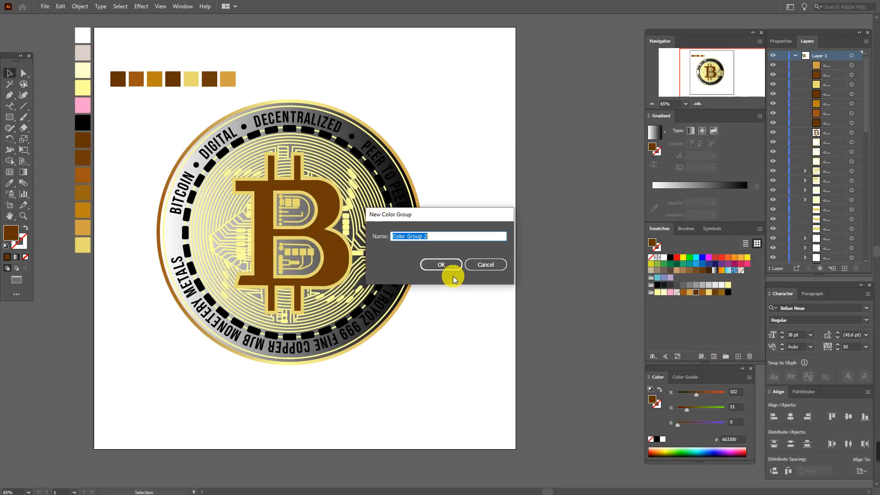
{"action": "left_click", "coordinate": [447, 263]}
{"action": "left_click", "coordinate": [116, 82]}
{"action": "left_click_drag", "start_coordinate": [11, 235], "coordinate": [67, 242]}
{"action": "mouse_move", "coordinate": [643, 319]}
{"action": "left_mouse_down"}
{"action": "mouse_move", "coordinate": [667, 309]}
{"action": "mouse_move", "coordinate": [23, 236]}
{"action": "left_mouse_up"}
{"action": "left_click", "coordinate": [137, 81]}
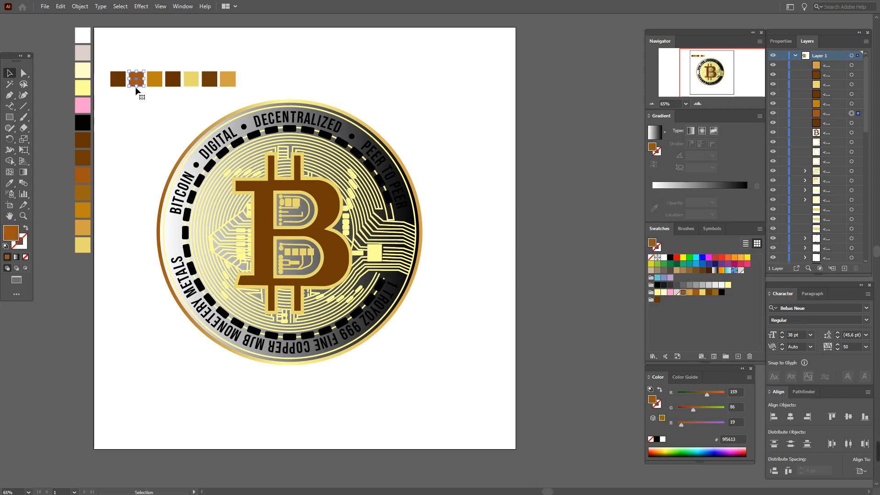
{"action": "left_click_drag", "start_coordinate": [11, 234], "coordinate": [665, 312]}
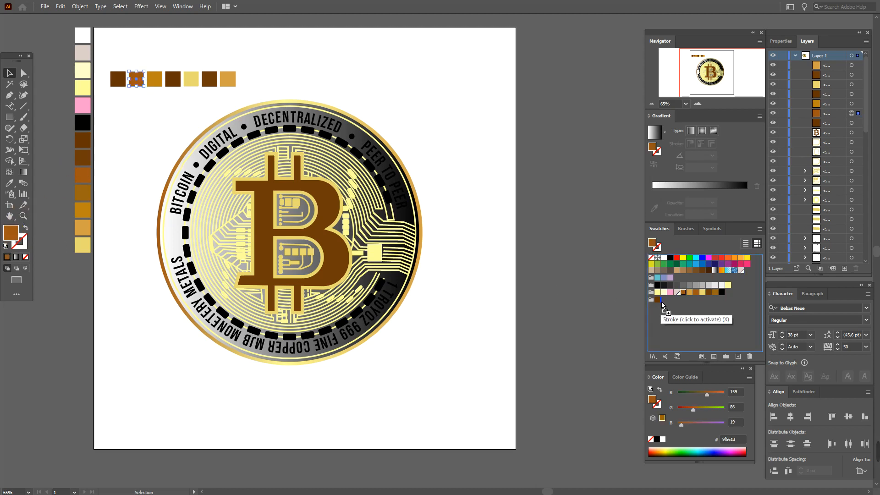
{"action": "left_click", "coordinate": [156, 82]}
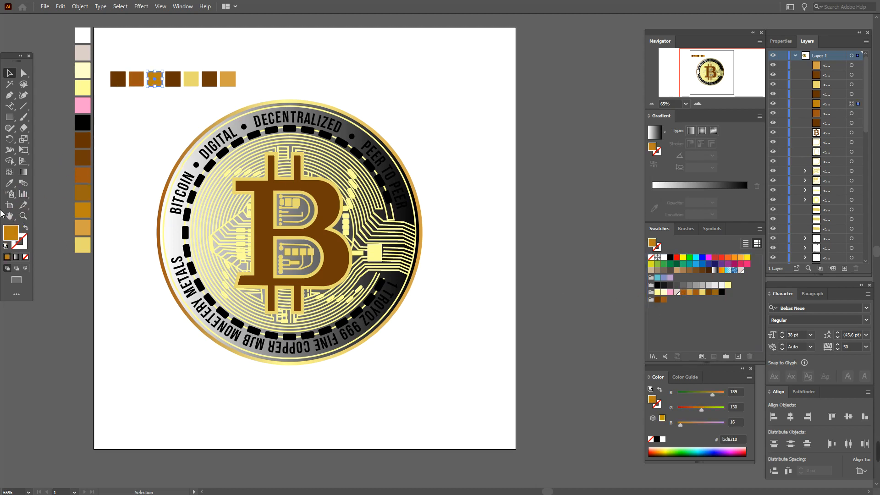
{"action": "left_click_drag", "start_coordinate": [9, 235], "coordinate": [670, 301]}
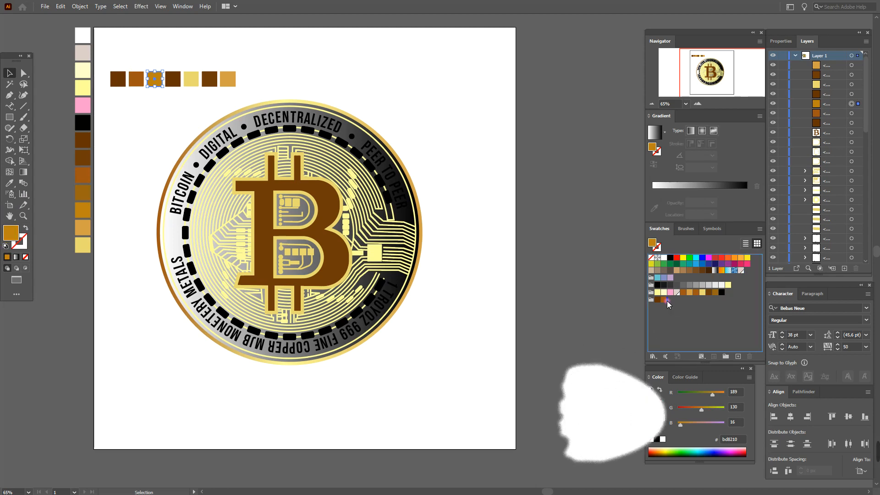
Step: Add the remaining four sample square colors to the new color group: dark brown, e9d96f, 6e3b0a and d49f45
{"action": "left_click", "coordinate": [172, 79]}
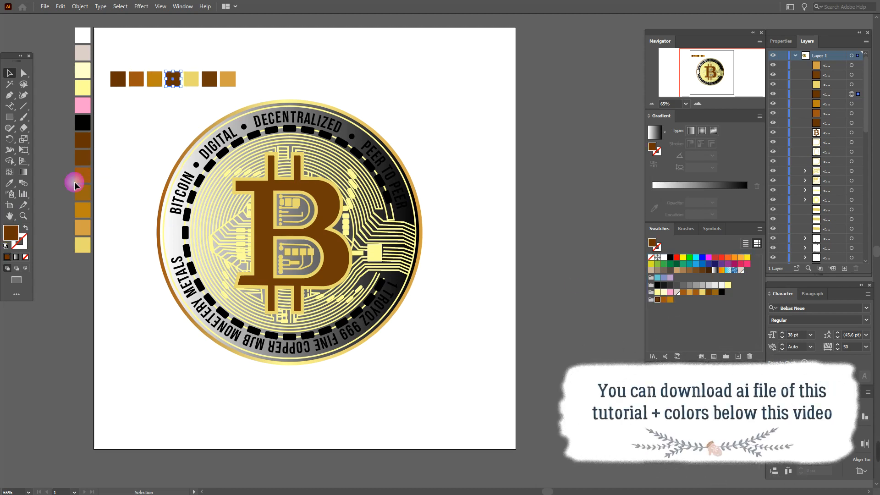
{"action": "left_click_drag", "start_coordinate": [11, 236], "coordinate": [677, 304]}
{"action": "left_click_drag", "start_coordinate": [191, 79], "coordinate": [684, 308]}
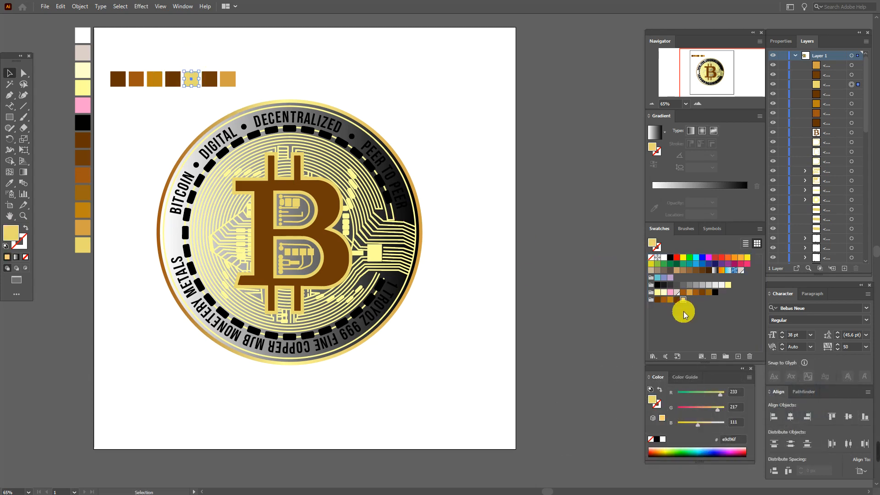
{"action": "left_click", "coordinate": [209, 81]}
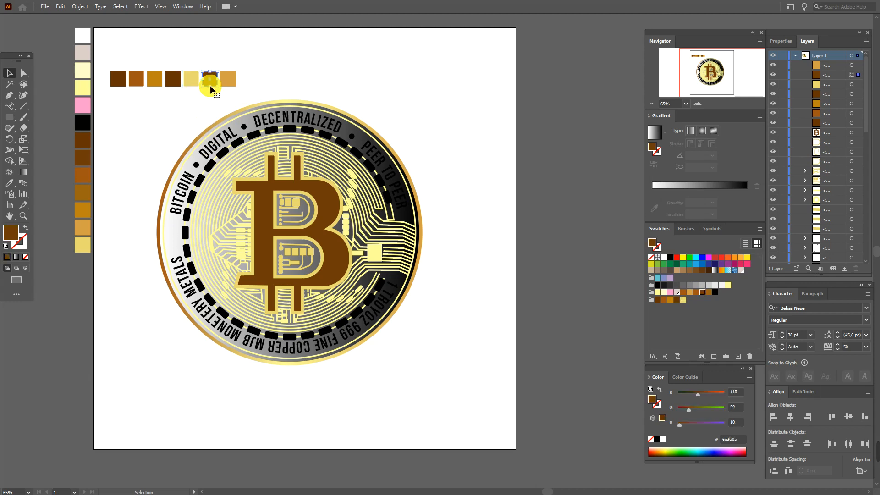
{"action": "left_click_drag", "start_coordinate": [10, 233], "coordinate": [688, 301]}
{"action": "left_click", "coordinate": [228, 79]}
{"action": "left_click_drag", "start_coordinate": [11, 232], "coordinate": [694, 302]}
{"action": "left_click", "coordinate": [583, 307]}
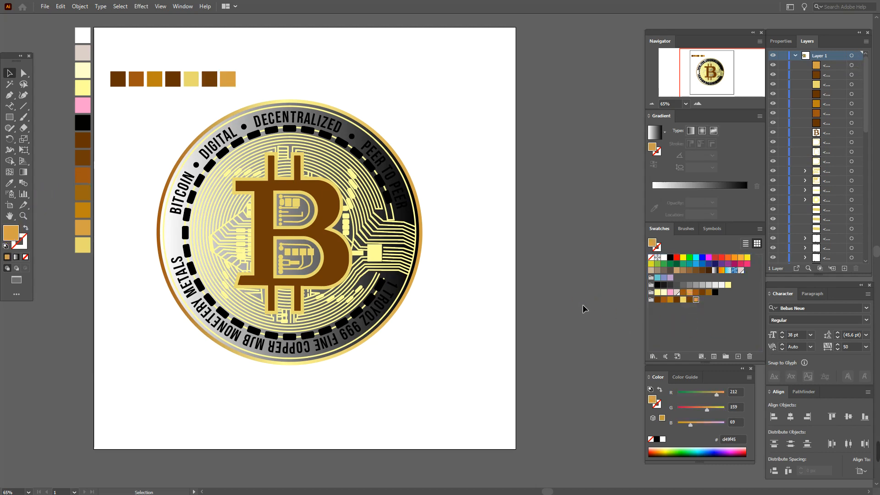
Step: Build the inner disc's gradient from the new color group with seven stops: 663300, 9f5613, bd8210, dark brown, e9d96f, 6e3b0a and d49f45
{"action": "left_click", "coordinate": [348, 128]}
{"action": "left_click", "coordinate": [347, 125]}
{"action": "left_click", "coordinate": [272, 108]}
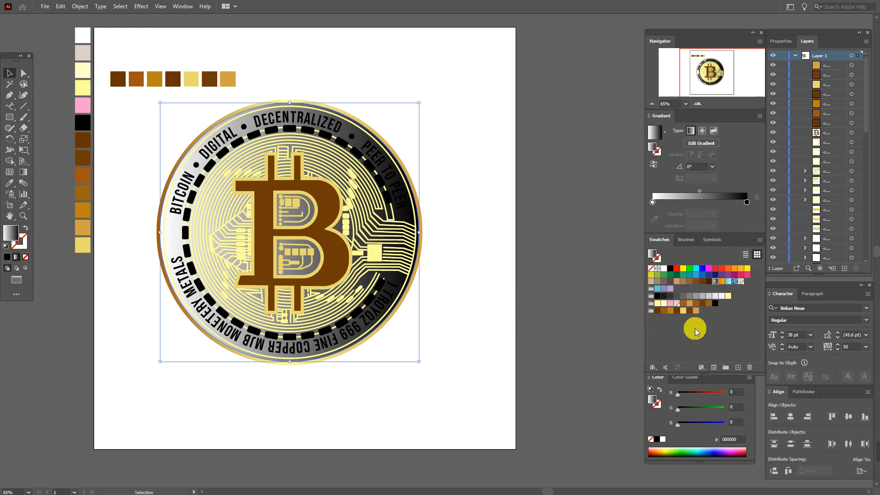
{"action": "left_click_drag", "start_coordinate": [657, 311], "coordinate": [652, 202]}
{"action": "left_click_drag", "start_coordinate": [666, 314], "coordinate": [667, 201]}
{"action": "left_click_drag", "start_coordinate": [675, 314], "coordinate": [676, 202]}
{"action": "left_click_drag", "start_coordinate": [676, 310], "coordinate": [691, 202]}
{"action": "left_click", "coordinate": [701, 313]}
{"action": "left_click_drag", "start_coordinate": [687, 317], "coordinate": [719, 203]}
{"action": "left_click", "coordinate": [715, 315]}
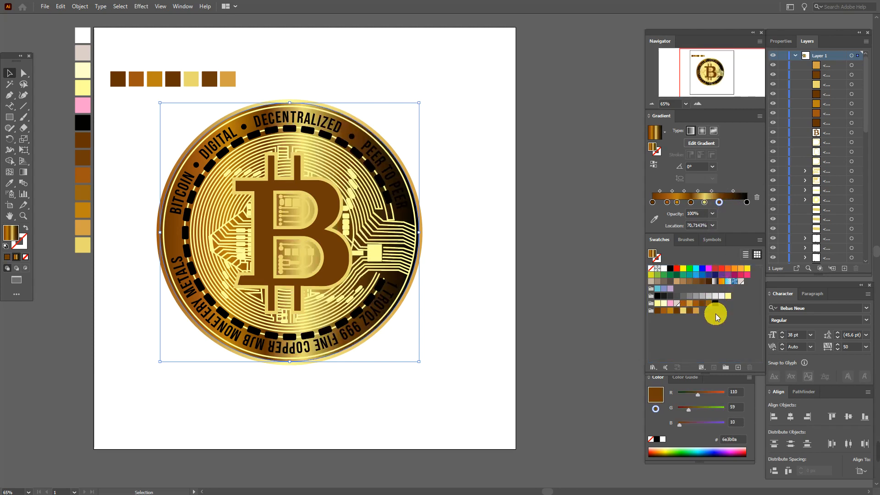
{"action": "left_click_drag", "start_coordinate": [700, 316], "coordinate": [693, 203]}
{"action": "left_click", "coordinate": [747, 202]}
Step: Adjust the disc gradient's second and third stops, placing the third at 28.3333%, and set the gradient angle to 45°
{"action": "left_click", "coordinate": [666, 203]}
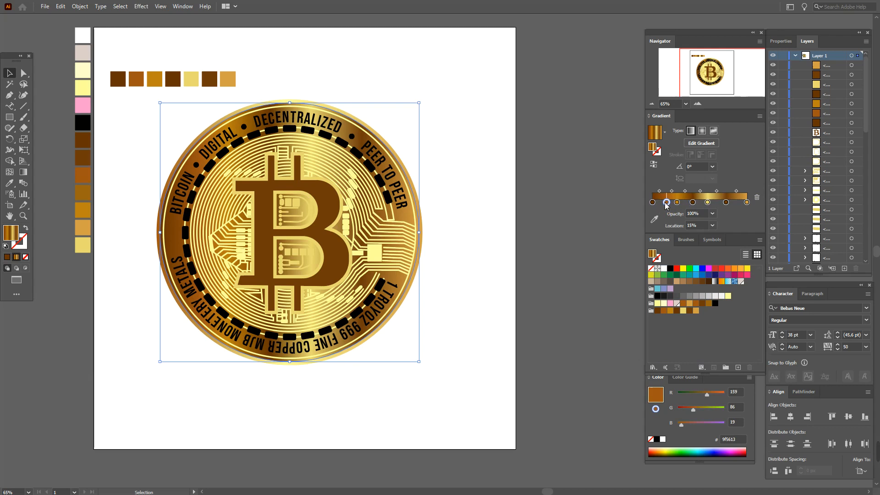
{"action": "left_click_drag", "start_coordinate": [677, 202], "coordinate": [680, 202]}
{"action": "left_click", "coordinate": [693, 167]}
{"action": "type", "text": "45"}
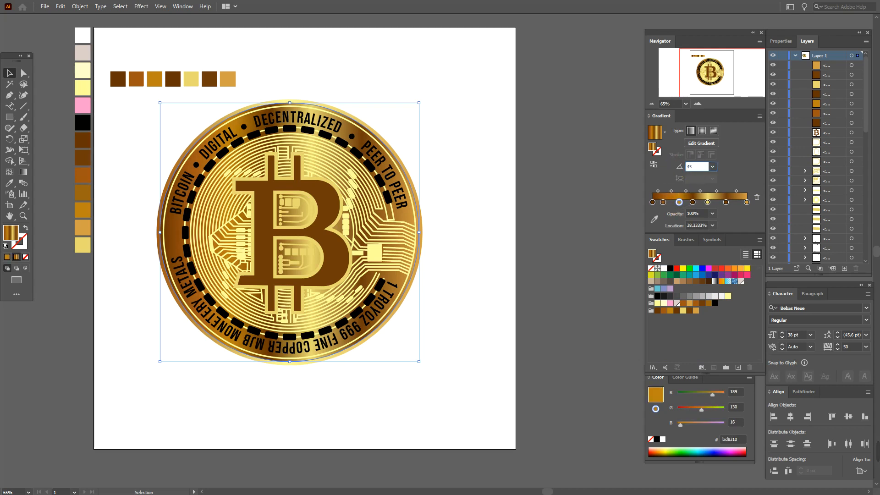
{"action": "key", "text": "Return"}
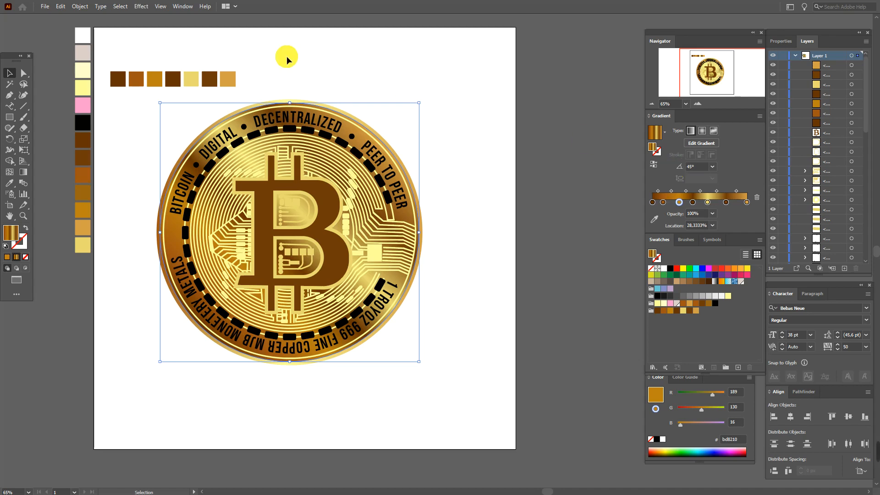
{"action": "left_click", "coordinate": [298, 71]}
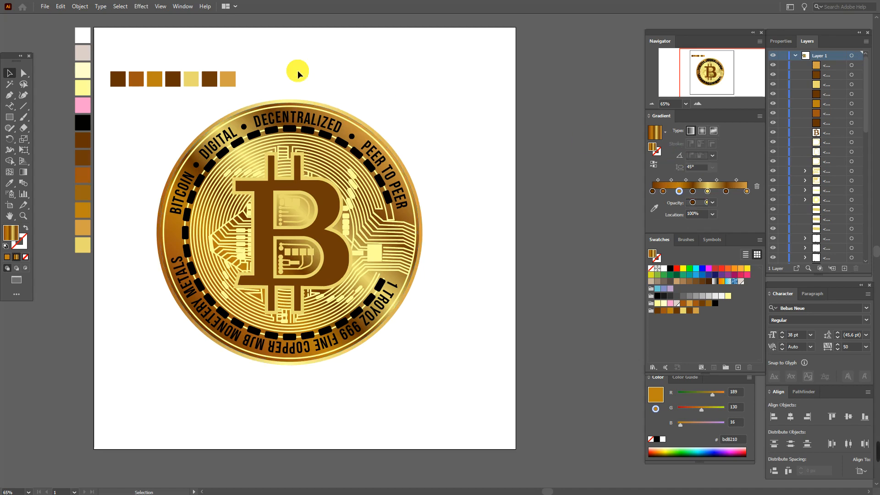
Step: Convert the circular lettering around the coin's rim to outlines
{"action": "left_click", "coordinate": [298, 117]}
{"action": "right_click", "coordinate": [264, 125]}
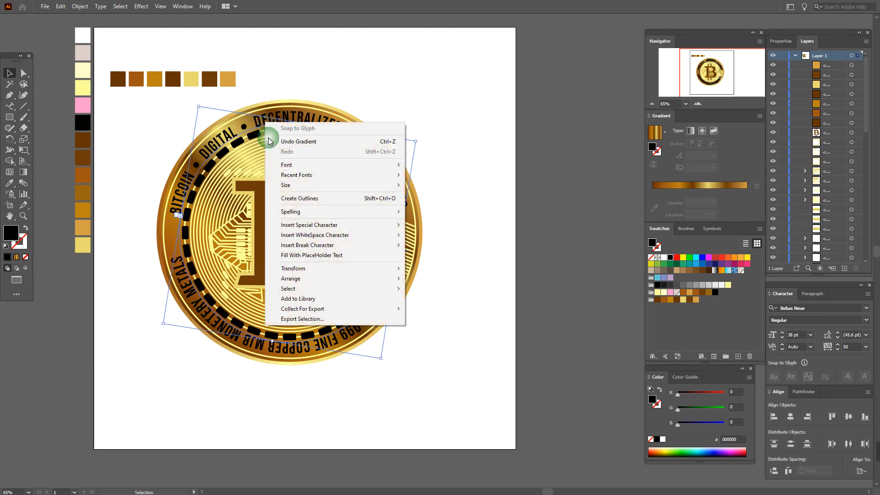
{"action": "left_click", "coordinate": [304, 197]}
Step: Recolor the outlined lettering with the ring's sampled pale yellow (ffff99) as fill and no stroke
{"action": "left_click", "coordinate": [18, 183]}
{"action": "left_click", "coordinate": [235, 122]}
{"action": "left_click", "coordinate": [235, 119]}
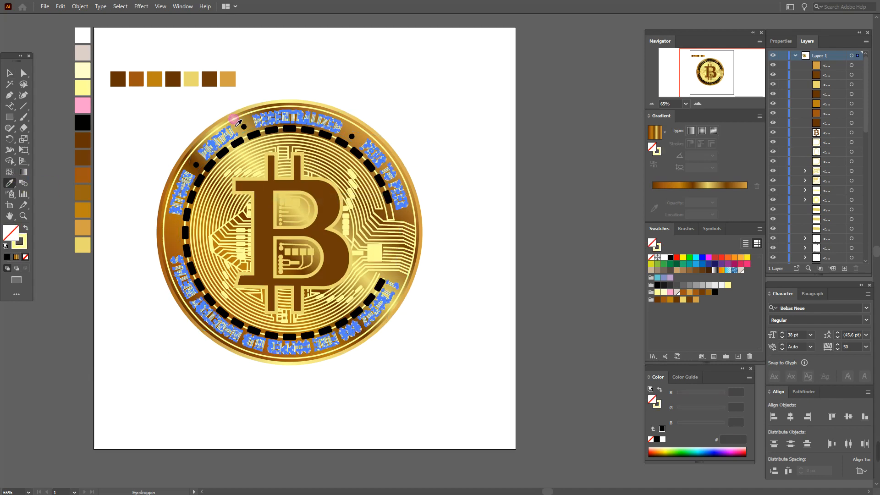
{"action": "left_click", "coordinate": [26, 228]}
{"action": "left_click", "coordinate": [10, 73]}
{"action": "left_click", "coordinate": [124, 107]}
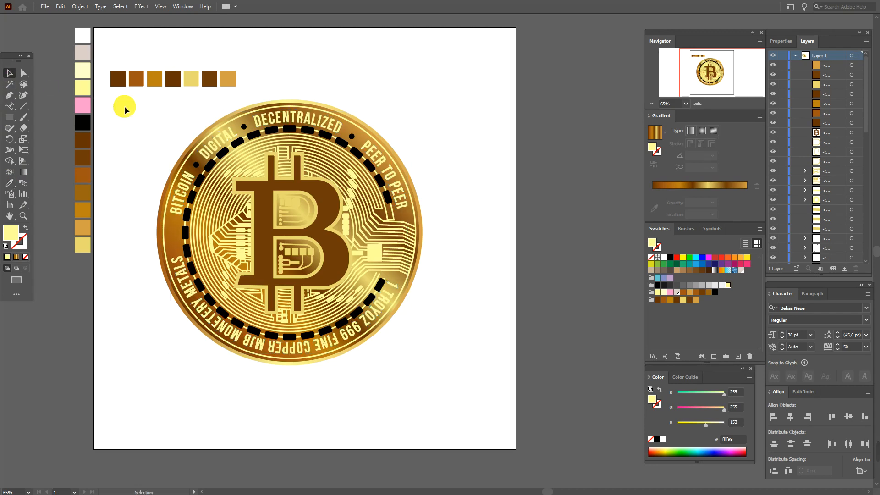
Step: Delete the row of seven color sample squares above the coin
{"action": "left_click_drag", "start_coordinate": [109, 57], "coordinate": [275, 94]}
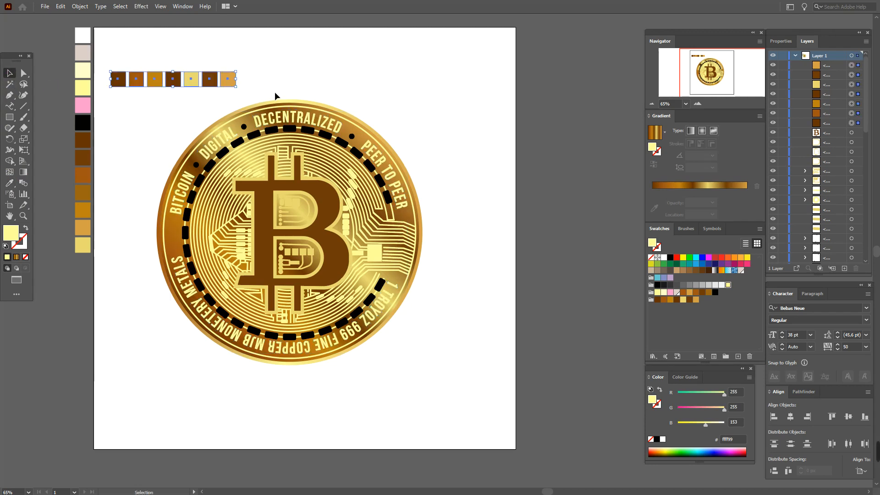
{"action": "key", "text": "Delete"}
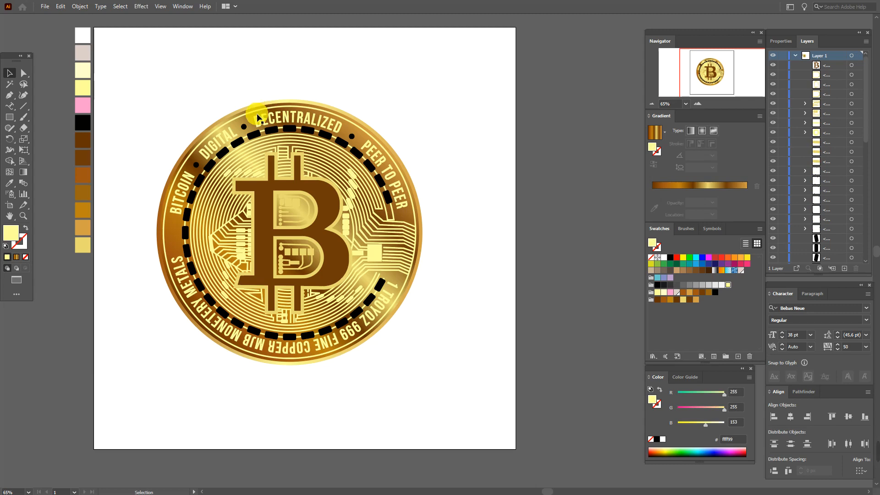
Step: Expand the thin pale yellow circular stroke inside the coin's rim into a filled shape
{"action": "left_click", "coordinate": [231, 123]}
{"action": "left_click", "coordinate": [233, 124]}
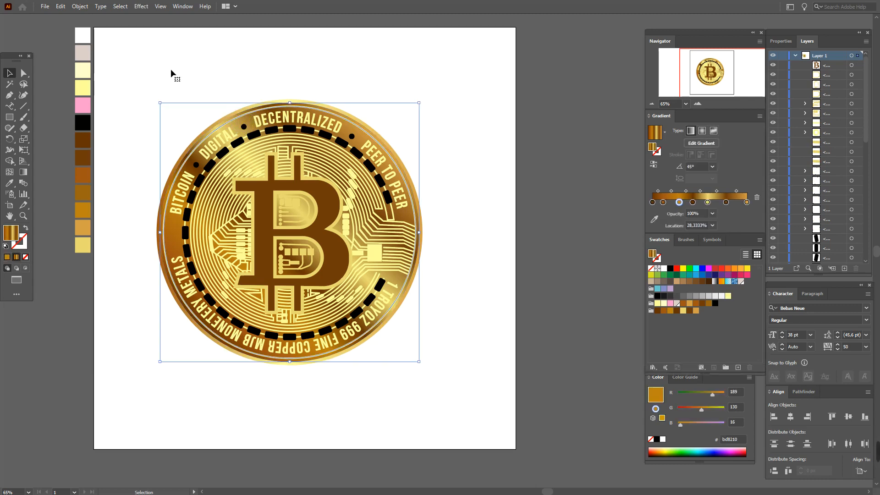
{"action": "left_click", "coordinate": [80, 6]}
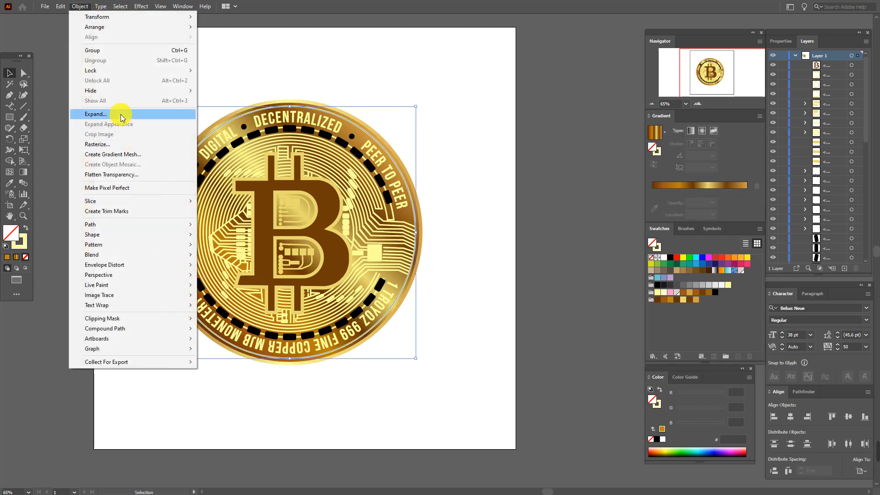
{"action": "left_click", "coordinate": [120, 114]}
{"action": "left_click", "coordinate": [411, 294]}
{"action": "left_click", "coordinate": [466, 245]}
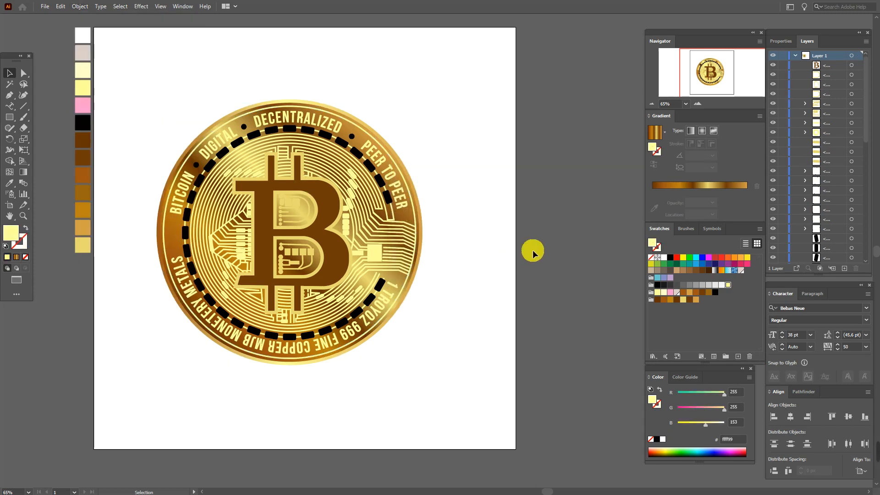
Step: Recolor the three black dots between the rim words with the pale yellow sampled from the coin
{"action": "left_click", "coordinate": [357, 155]}
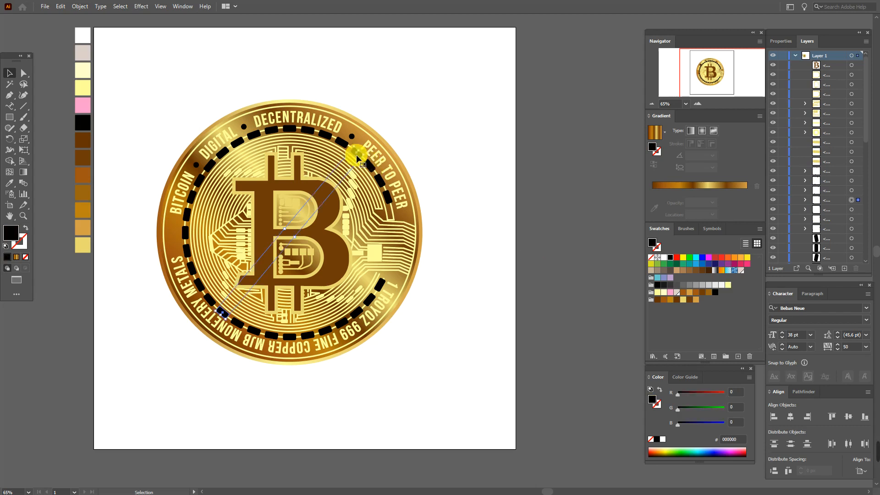
{"action": "left_click", "coordinate": [8, 87]}
{"action": "left_click", "coordinate": [10, 75]}
{"action": "left_click", "coordinate": [195, 165]}
{"action": "left_click", "coordinate": [243, 126], "text": "shift"}
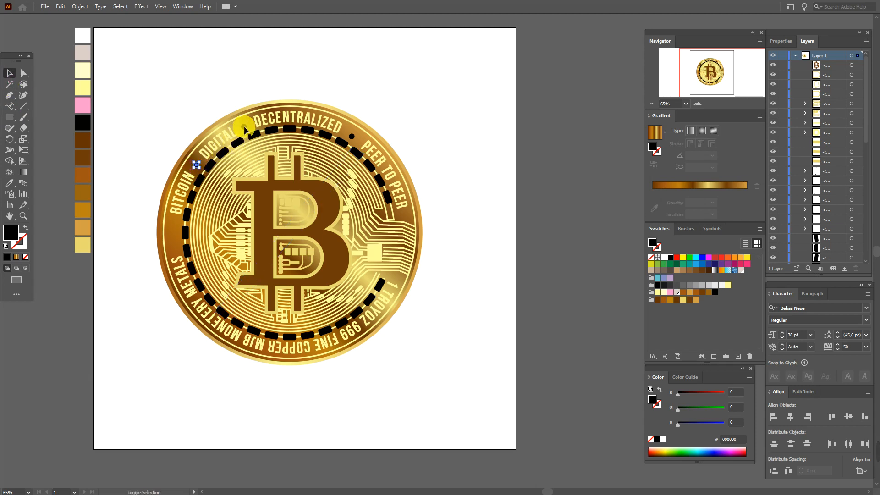
{"action": "left_click", "coordinate": [351, 136], "text": "shift"}
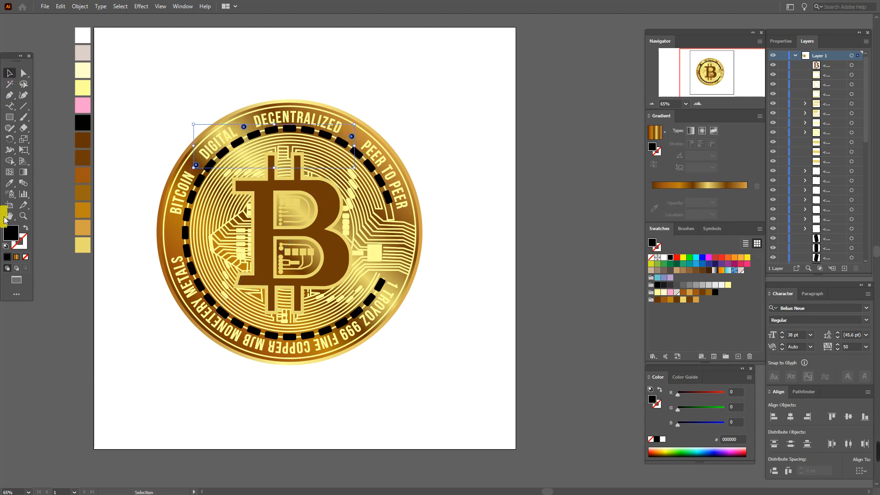
{"action": "left_click", "coordinate": [9, 182]}
{"action": "left_click", "coordinate": [182, 200]}
{"action": "left_click", "coordinate": [9, 73]}
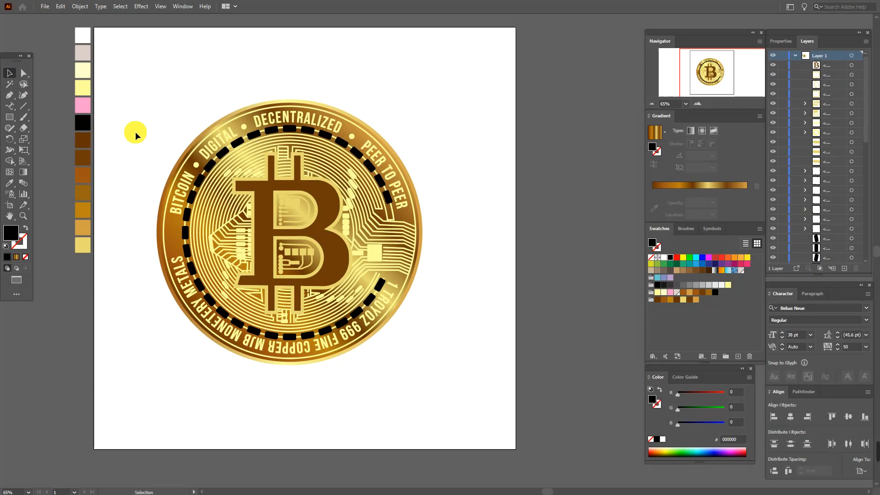
Step: Fill all black dashes around the inner disc with a linear gradient from pale yellow (ffff99) to brown (9f5613), midpoint at 73.8095%
{"action": "left_click", "coordinate": [10, 84]}
{"action": "left_click", "coordinate": [248, 149]}
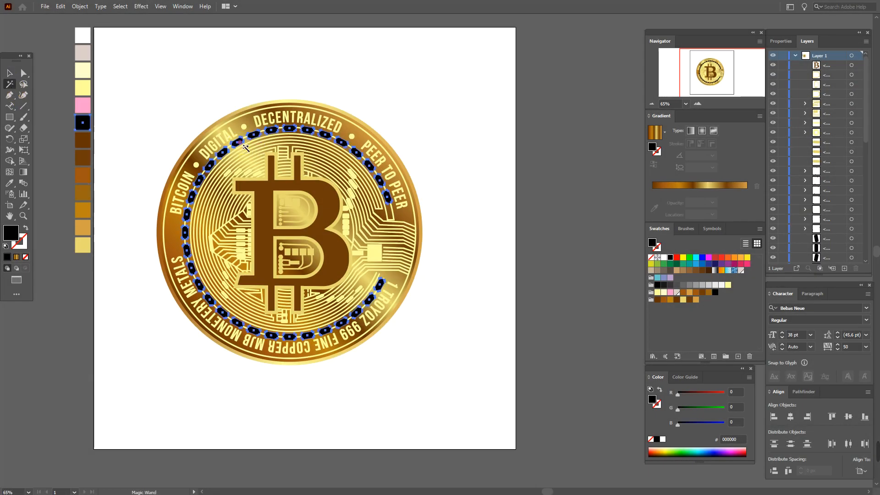
{"action": "left_click", "coordinate": [10, 73]}
{"action": "left_click", "coordinate": [89, 125], "text": "shift"}
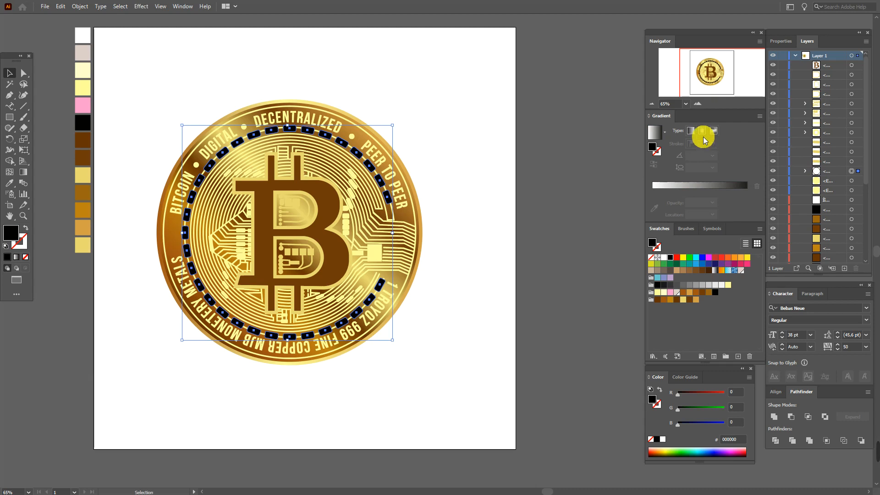
{"action": "left_click", "coordinate": [690, 131]}
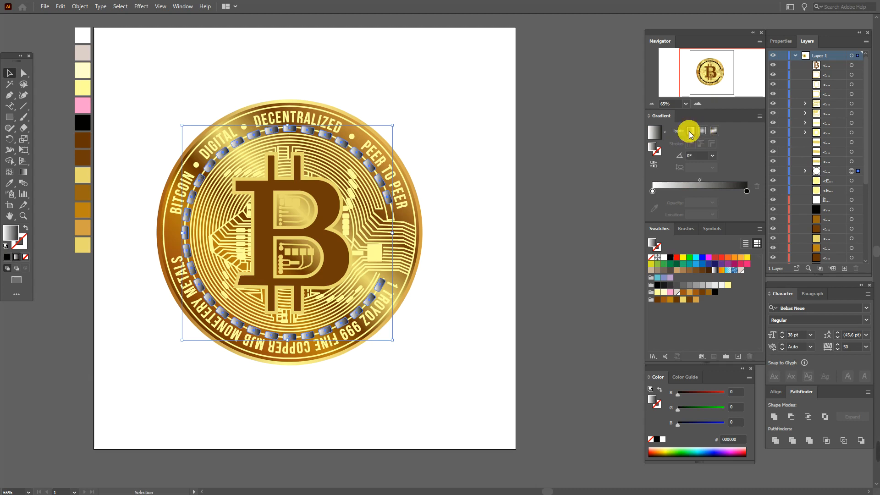
{"action": "left_click_drag", "start_coordinate": [683, 291], "coordinate": [748, 192]}
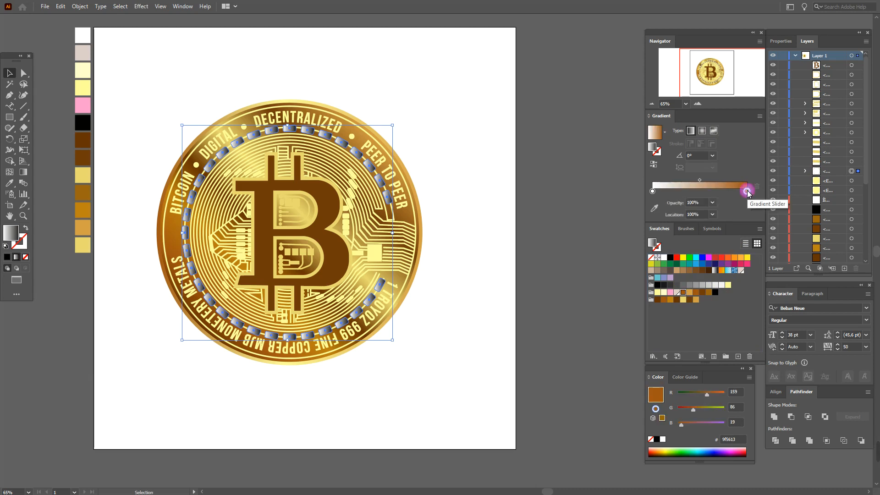
{"action": "left_click_drag", "start_coordinate": [658, 292], "coordinate": [722, 181]}
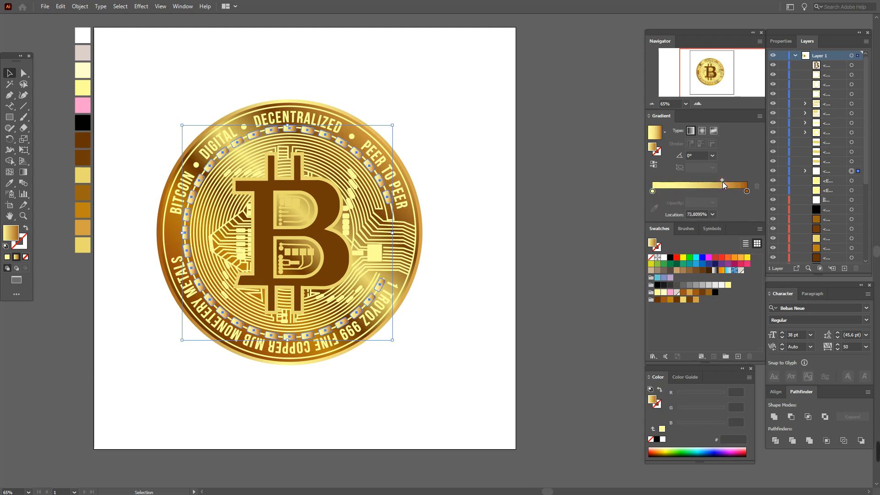
Step: Stretch one diagonal gradient across the whole ring of dashes, from the coin's upper left to its lower right
{"action": "left_click", "coordinate": [23, 172]}
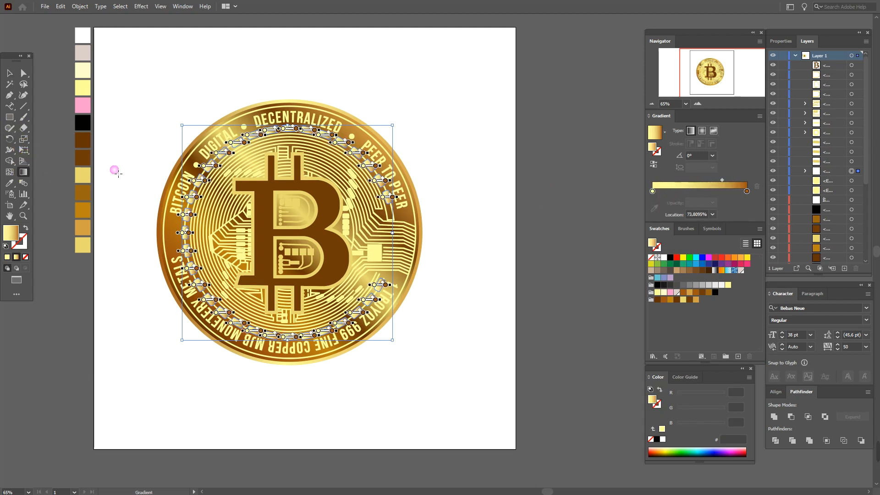
{"action": "left_click_drag", "start_coordinate": [197, 120], "coordinate": [233, 174]}
{"action": "left_click_drag", "start_coordinate": [275, 218], "coordinate": [362, 305]}
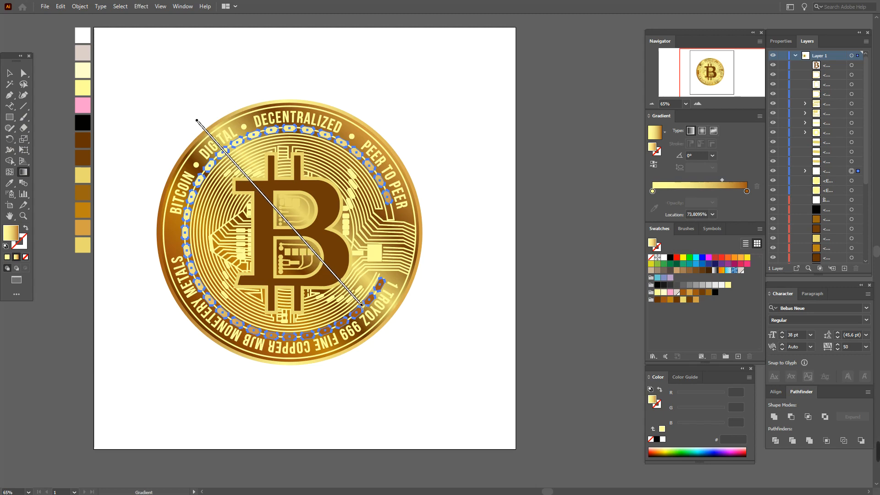
{"action": "left_click", "coordinate": [9, 72]}
{"action": "left_click", "coordinate": [145, 93]}
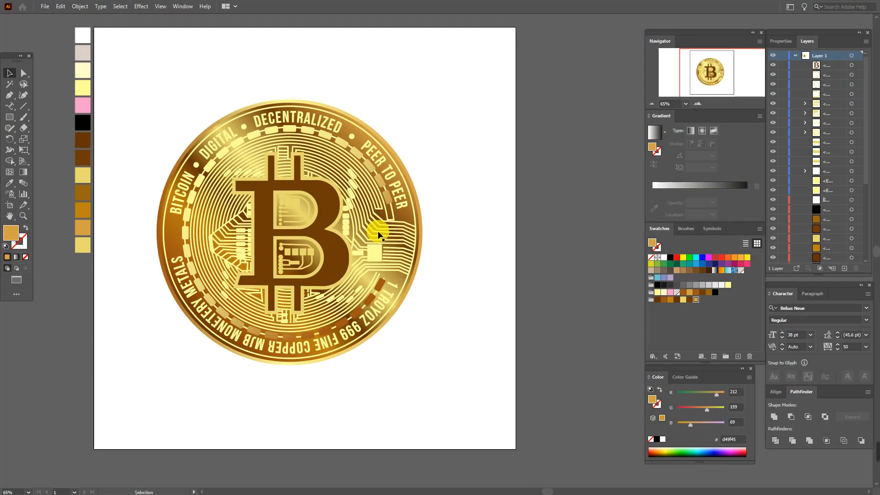
Step: Give the line pattern a linear gradient of d49f45, pale yellow ffff99 at 52.1429% and dark gold, with the second midpoint at 63.9303%
{"action": "left_click", "coordinate": [377, 219]}
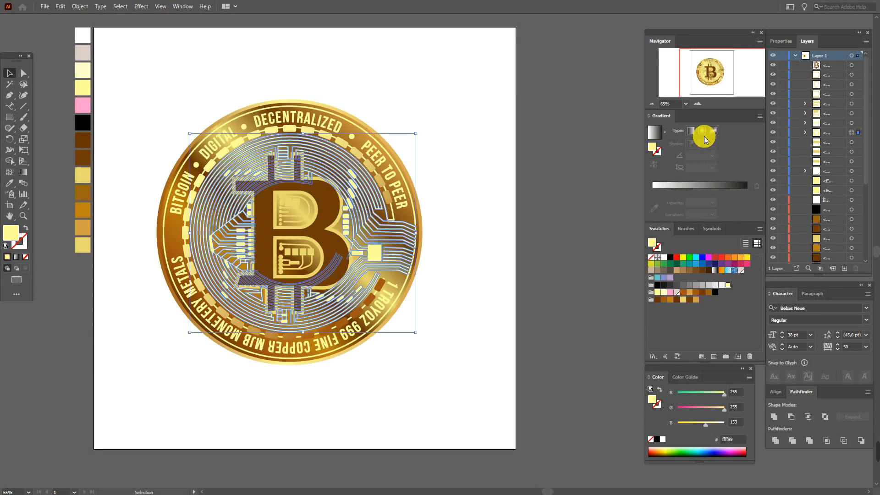
{"action": "left_click", "coordinate": [691, 131]}
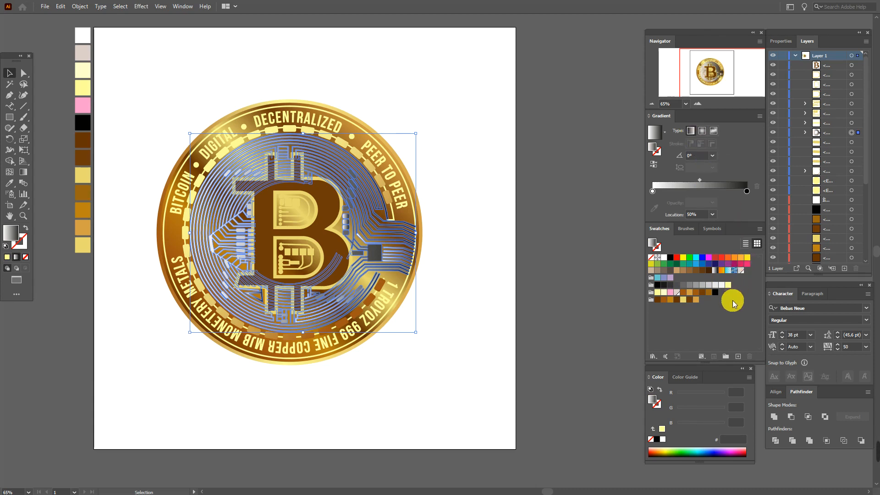
{"action": "left_click_drag", "start_coordinate": [658, 292], "coordinate": [702, 189]}
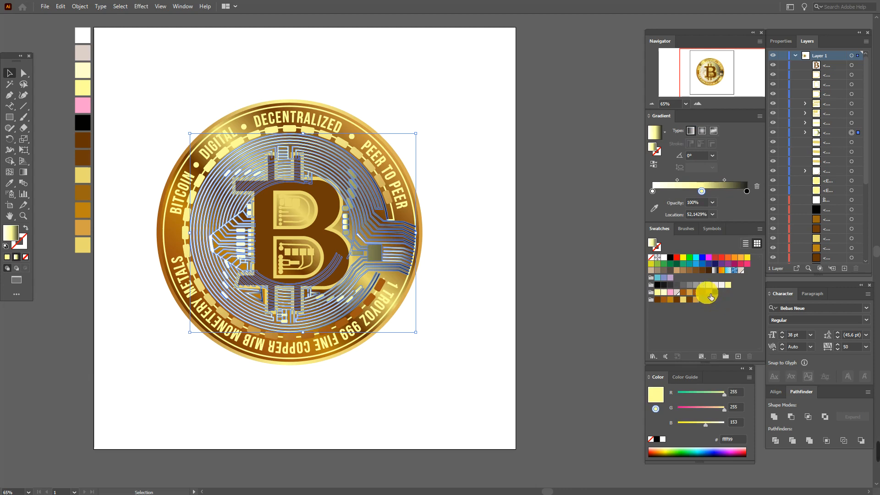
{"action": "left_click_drag", "start_coordinate": [709, 293], "coordinate": [761, 198]}
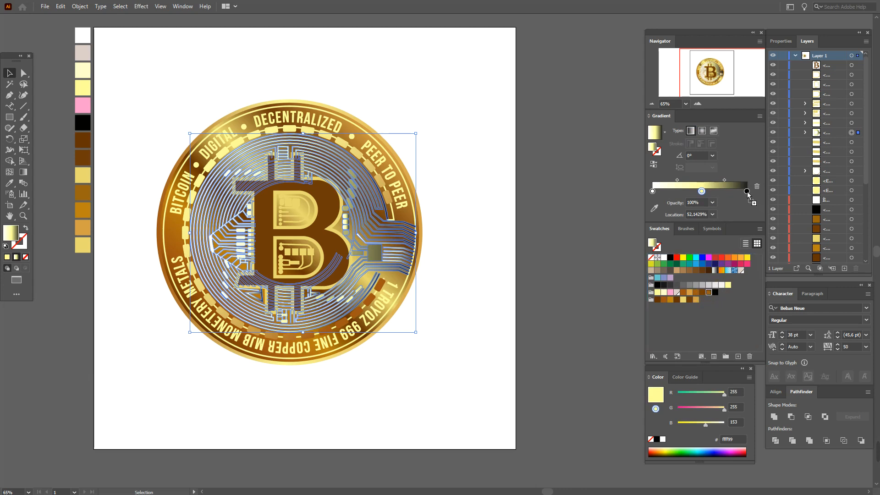
{"action": "left_click_drag", "start_coordinate": [747, 192], "coordinate": [747, 192]}
{"action": "left_click_drag", "start_coordinate": [696, 299], "coordinate": [661, 225]}
{"action": "left_click_drag", "start_coordinate": [655, 194], "coordinate": [730, 180]}
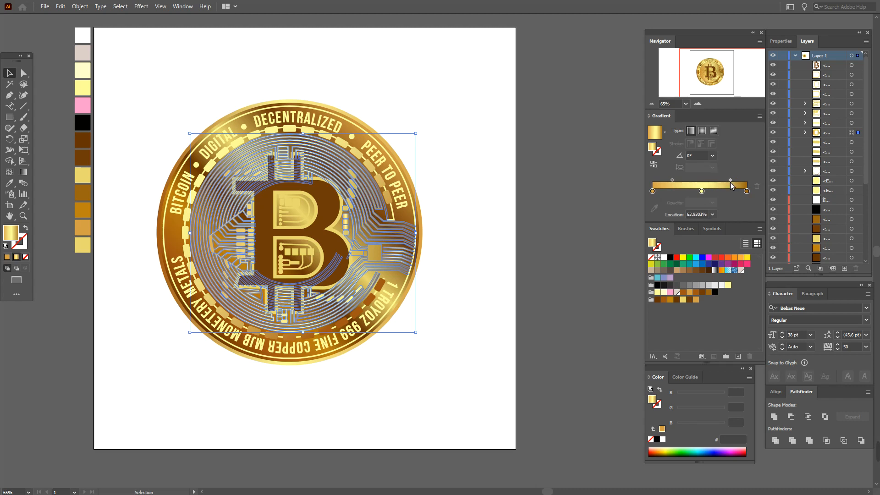
Step: Try running the line pattern's gradient diagonally from the coin's upper left toward its center, at about -47.5°
{"action": "left_click", "coordinate": [24, 172]}
{"action": "mouse_move", "coordinate": [184, 122]}
{"action": "left_mouse_down"}
{"action": "mouse_move", "coordinate": [337, 270]}
{"action": "mouse_move", "coordinate": [298, 241]}
{"action": "mouse_move", "coordinate": [307, 255]}
{"action": "left_mouse_up"}
{"action": "left_click", "coordinate": [9, 73]}
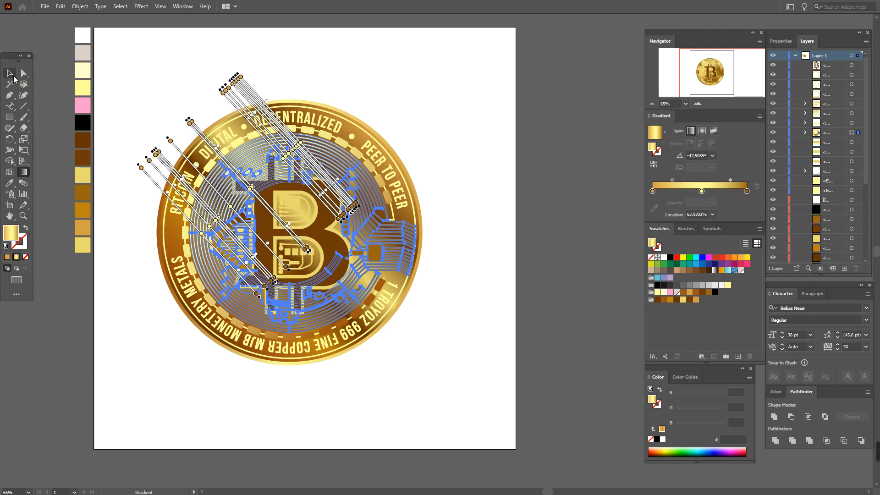
{"action": "left_click", "coordinate": [181, 100]}
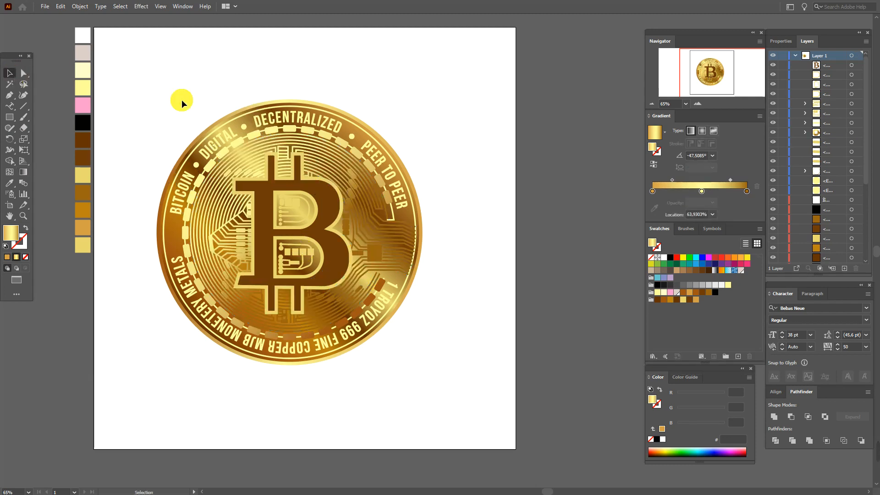
Step: Try running the line pattern's gradient from the coin's lower right toward its center, at about 136.4°
{"action": "left_click", "coordinate": [346, 172]}
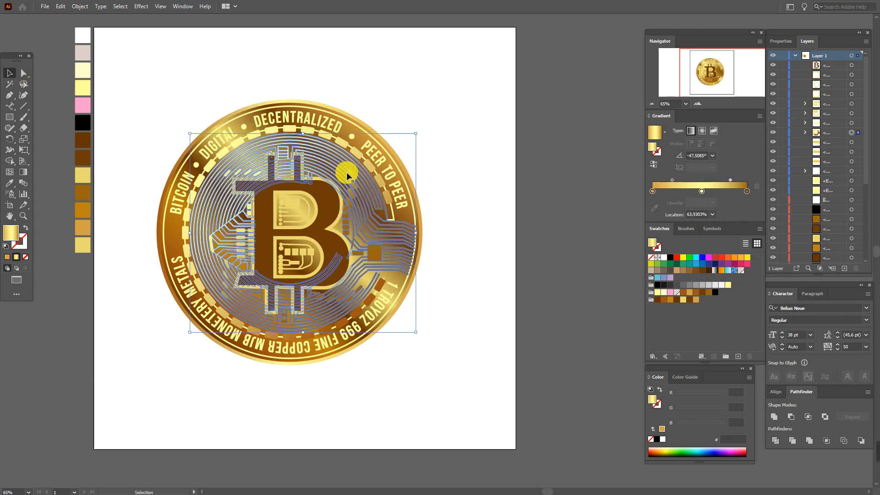
{"action": "left_click", "coordinate": [24, 172]}
{"action": "mouse_move", "coordinate": [399, 356]}
{"action": "left_mouse_down"}
{"action": "mouse_move", "coordinate": [348, 271]}
{"action": "mouse_move", "coordinate": [252, 225]}
{"action": "mouse_move", "coordinate": [268, 230]}
{"action": "left_mouse_up"}
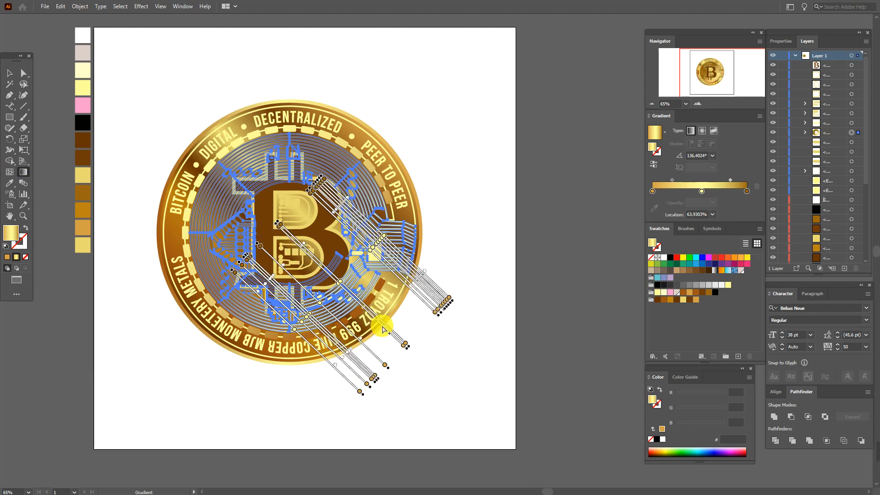
{"action": "left_click", "coordinate": [9, 76]}
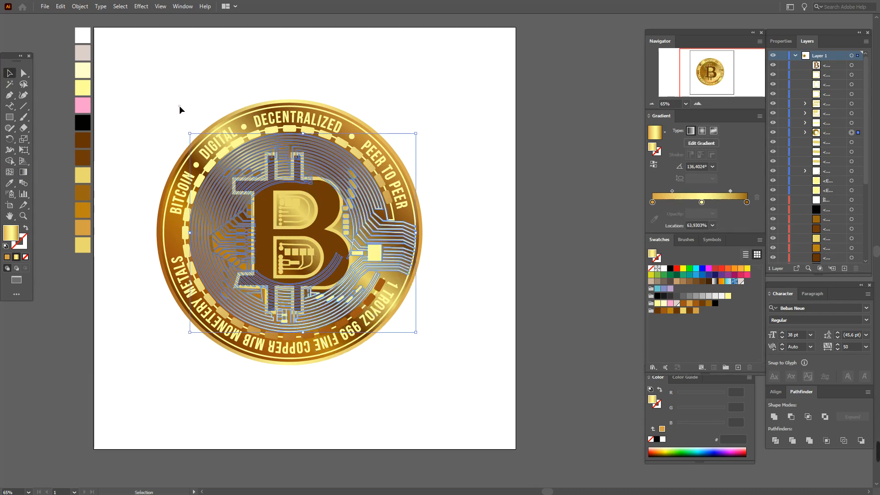
{"action": "left_click", "coordinate": [181, 109]}
Step: Try running the line pattern's gradient almost horizontally from the coin's left edge past its center, at about -2.9°
{"action": "left_click", "coordinate": [310, 150]}
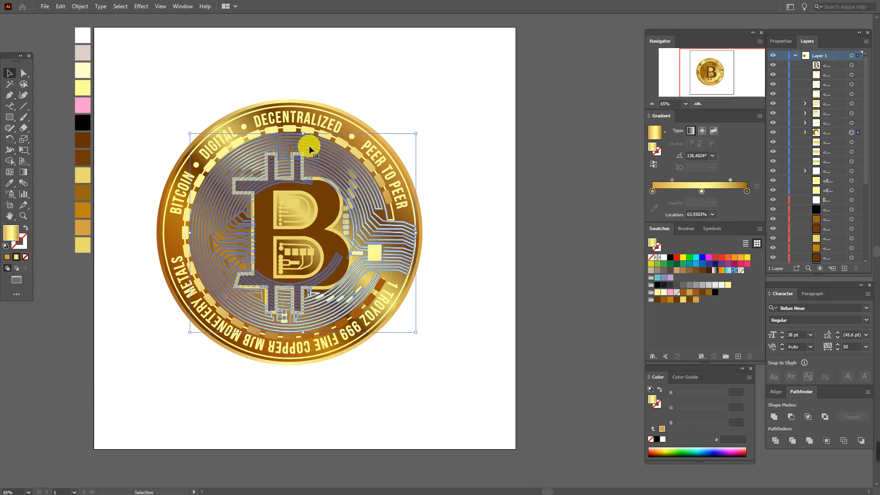
{"action": "left_click", "coordinate": [24, 172]}
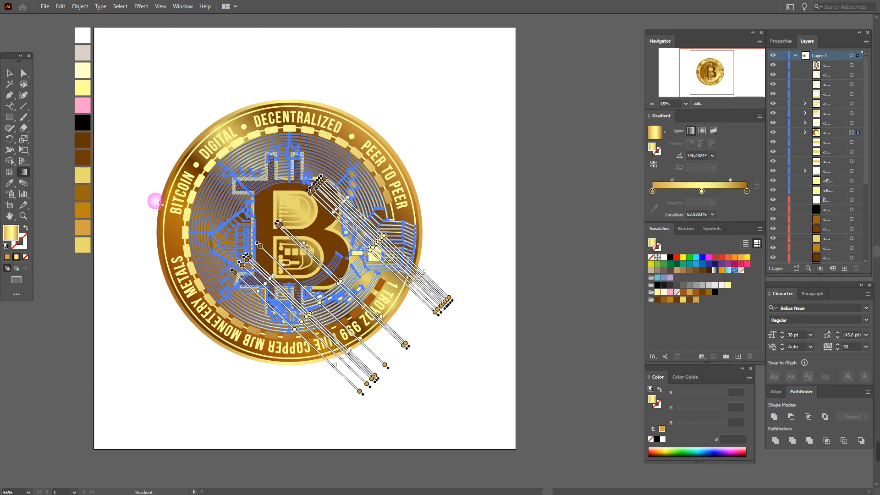
{"action": "mouse_move", "coordinate": [135, 219]}
{"action": "left_mouse_down"}
{"action": "mouse_move", "coordinate": [332, 221]}
{"action": "mouse_move", "coordinate": [156, 220]}
{"action": "mouse_move", "coordinate": [310, 231]}
{"action": "left_mouse_up"}
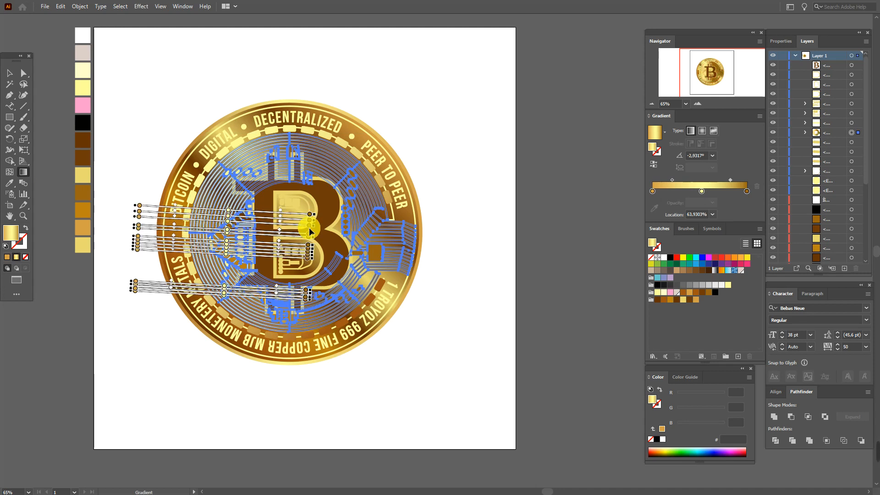
{"action": "left_click", "coordinate": [9, 73]}
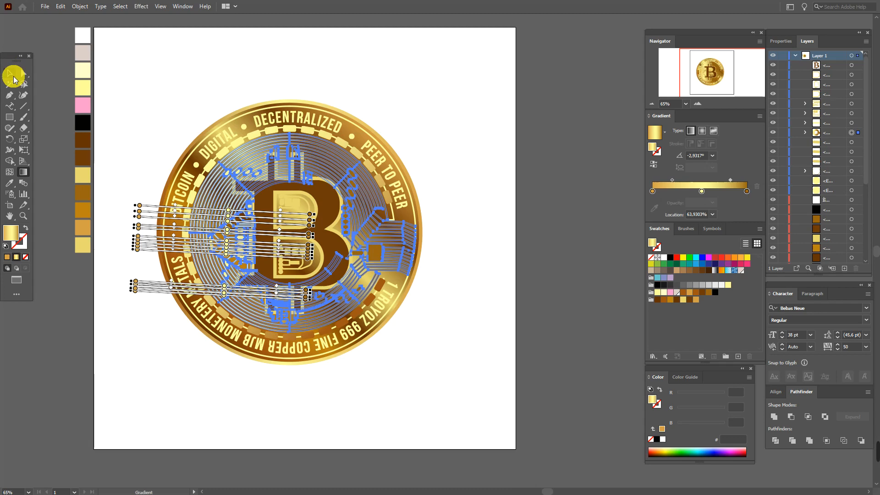
{"action": "left_click", "coordinate": [153, 83]}
Step: Run the line pattern's gradient diagonally from the coin's lower left to its upper right, at about 39.5°
{"action": "left_click", "coordinate": [338, 136]}
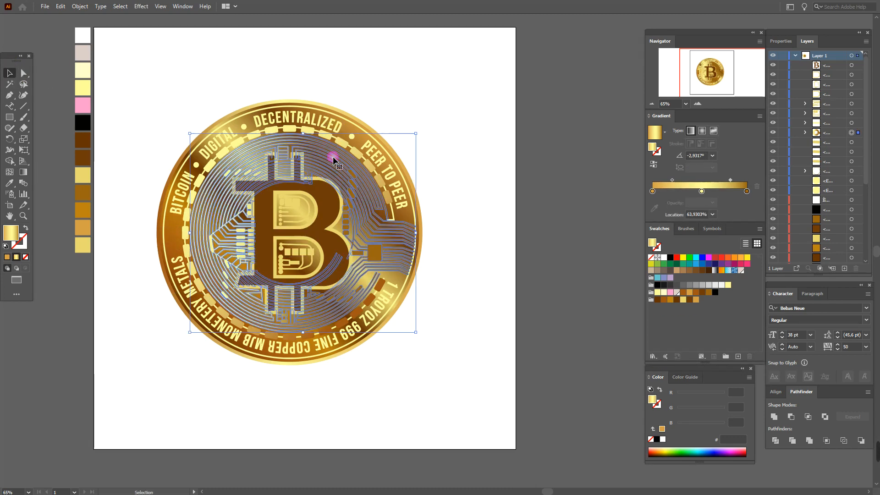
{"action": "left_click", "coordinate": [23, 171]}
{"action": "mouse_move", "coordinate": [172, 346]}
{"action": "left_mouse_down"}
{"action": "mouse_move", "coordinate": [271, 234]}
{"action": "mouse_move", "coordinate": [347, 174]}
{"action": "mouse_move", "coordinate": [377, 163]}
{"action": "mouse_move", "coordinate": [399, 138]}
{"action": "mouse_move", "coordinate": [270, 252]}
{"action": "mouse_move", "coordinate": [383, 180]}
{"action": "left_mouse_up"}
{"action": "left_click", "coordinate": [9, 73]}
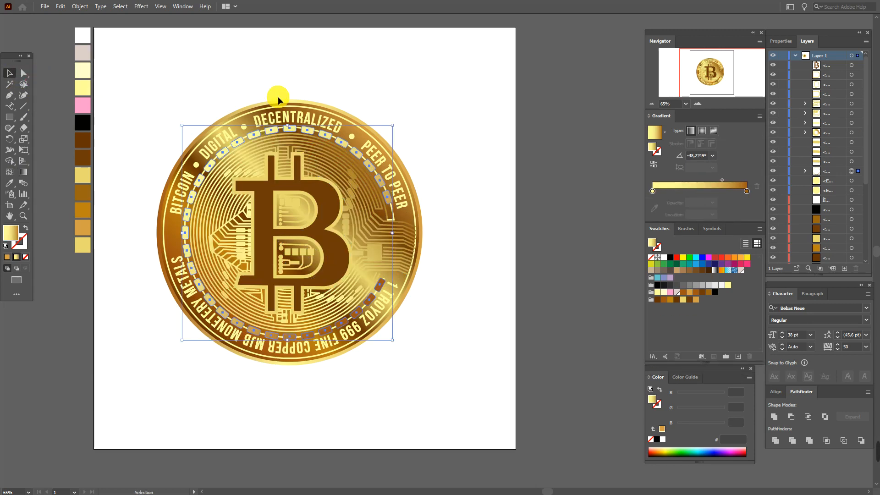
{"action": "left_click", "coordinate": [278, 77]}
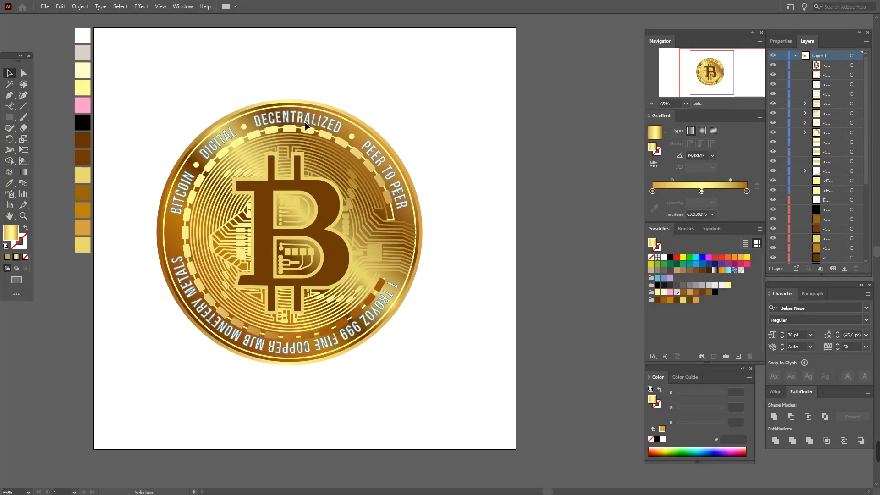
Step: Duplicate the rim lettering in place, send the copy backward, offset it slightly and fill it dark brown (R=110 G=59 B=10) as a shadow
{"action": "left_click", "coordinate": [305, 122]}
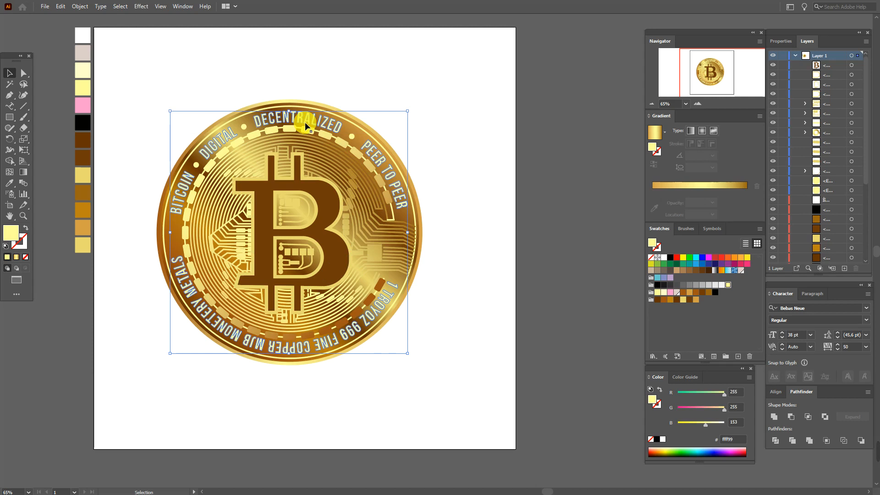
{"action": "key", "text": "ctrl+shift+o"}
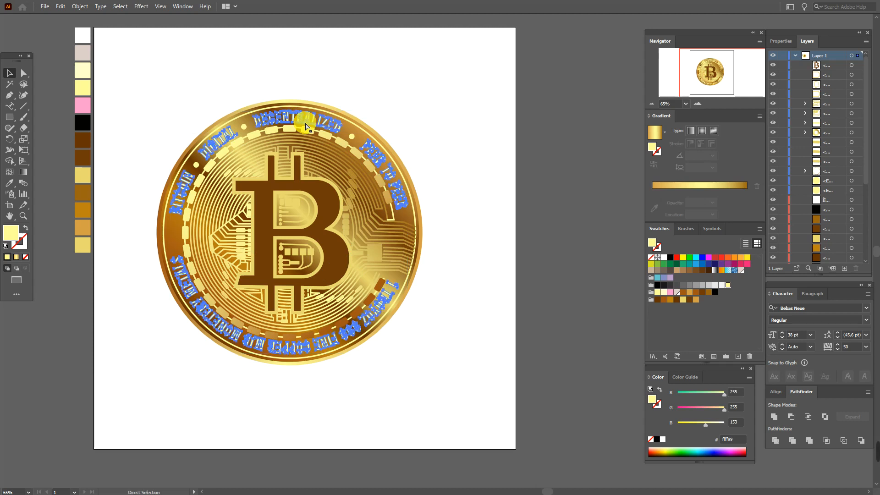
{"action": "key", "text": "v"}
{"action": "right_click", "coordinate": [305, 123]}
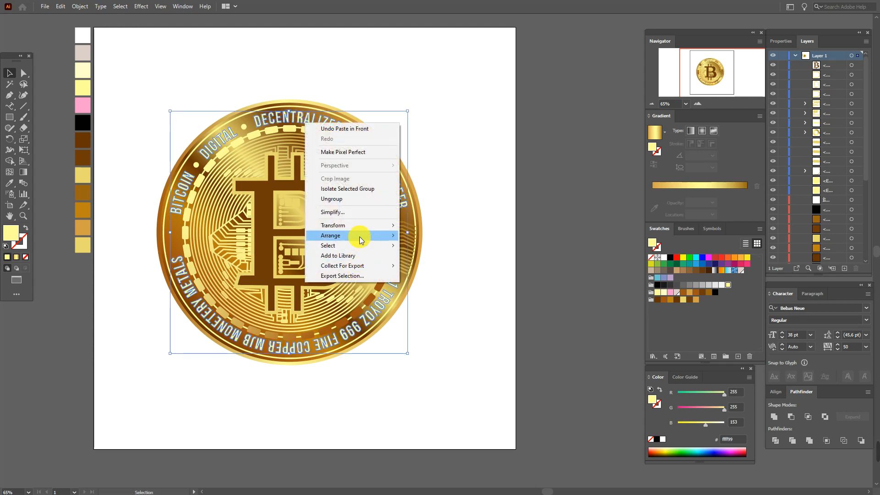
{"action": "left_click", "coordinate": [418, 255]}
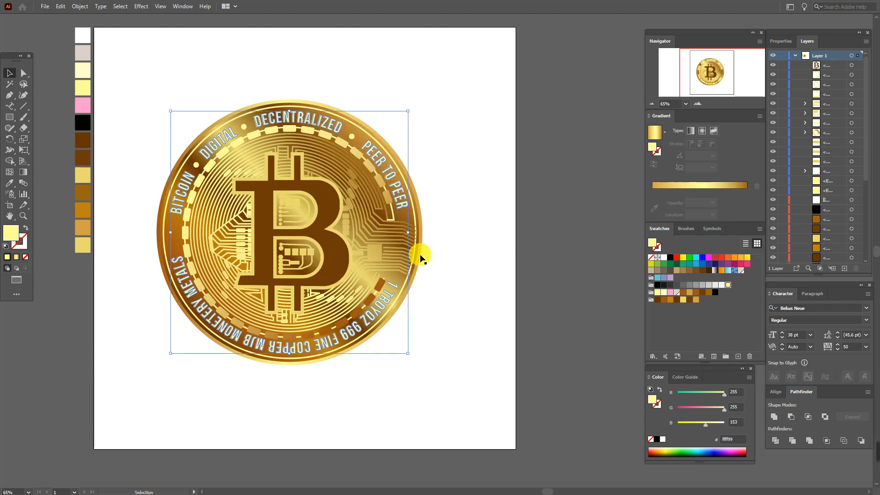
{"action": "left_click", "coordinate": [690, 300]}
{"action": "left_click", "coordinate": [499, 197]}
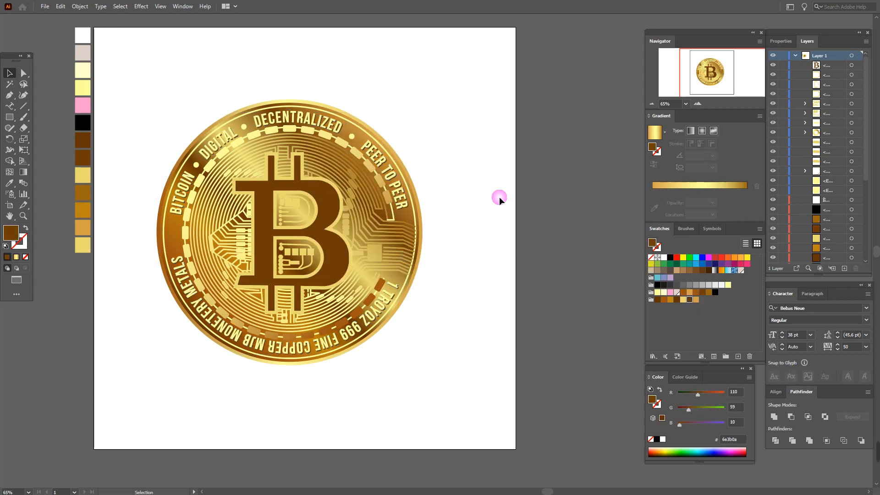
Step: Give the ring of dashes a shadow: a duplicate sent backward, slightly offset and filled dark brown (6e3b0a)
{"action": "left_click", "coordinate": [340, 145]}
{"action": "left_click", "coordinate": [340, 145], "text": "ctrl"}
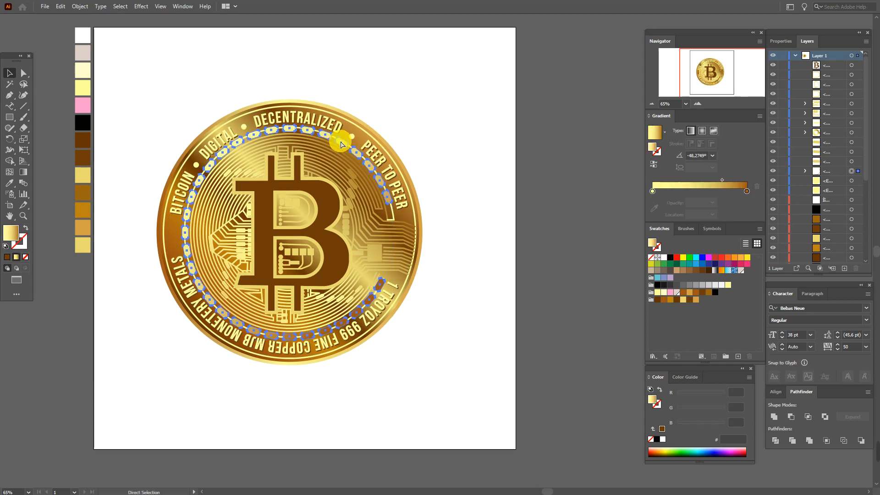
{"action": "right_click", "coordinate": [341, 143]}
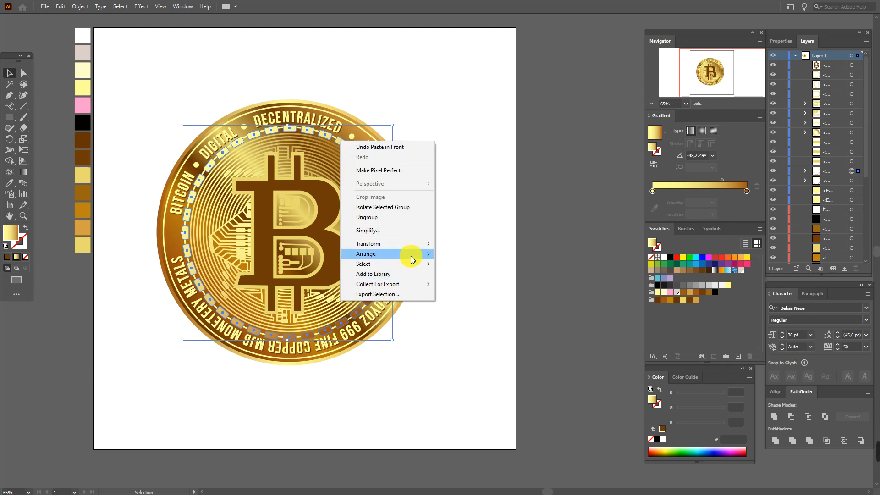
{"action": "mouse_move", "coordinate": [416, 259]}
{"action": "left_click", "coordinate": [457, 275]}
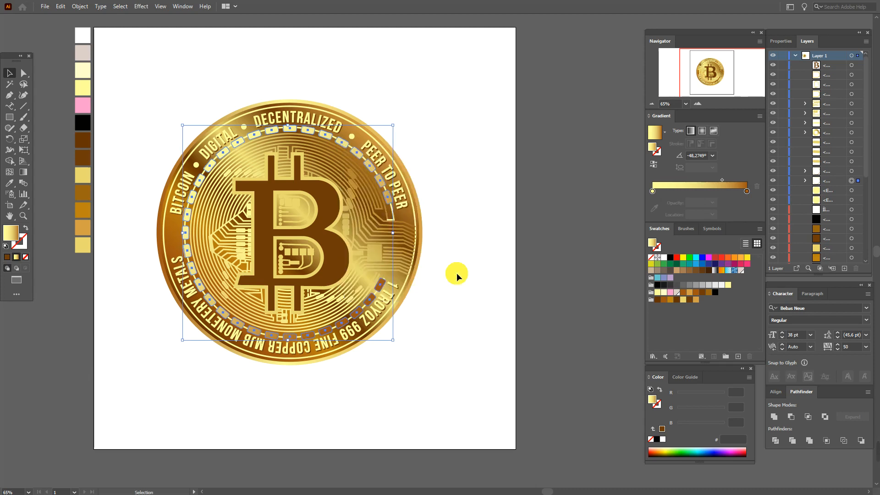
{"action": "left_click", "coordinate": [689, 299]}
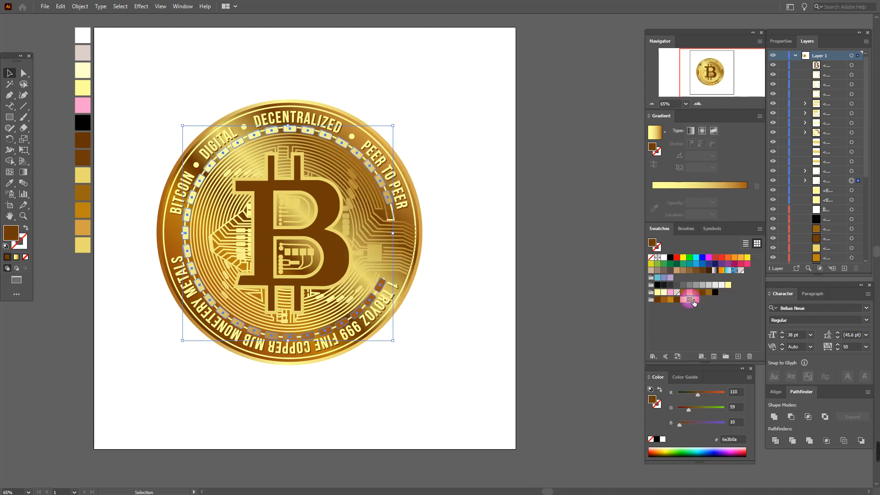
{"action": "left_click", "coordinate": [507, 261]}
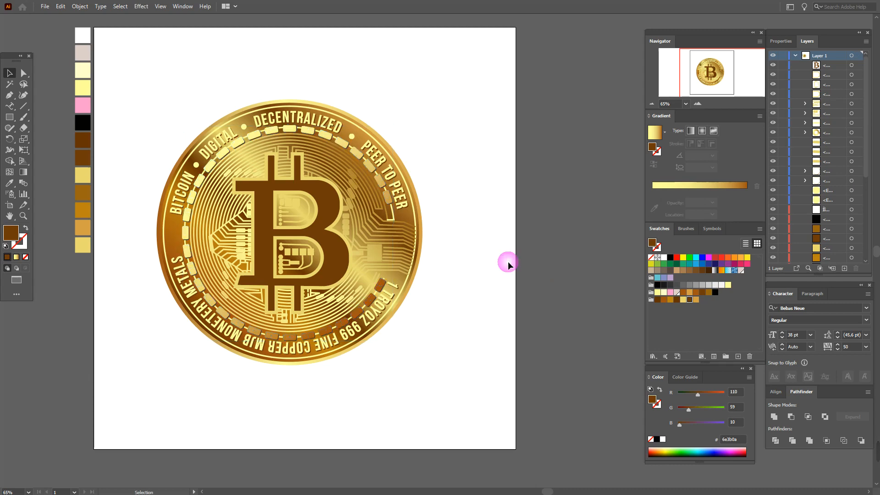
Step: Duplicate the circular line pattern, send the copy backward, nudge it slightly down and right, and fill it dark brown (R=110 G=59 B=10)
{"action": "left_click", "coordinate": [222, 212]}
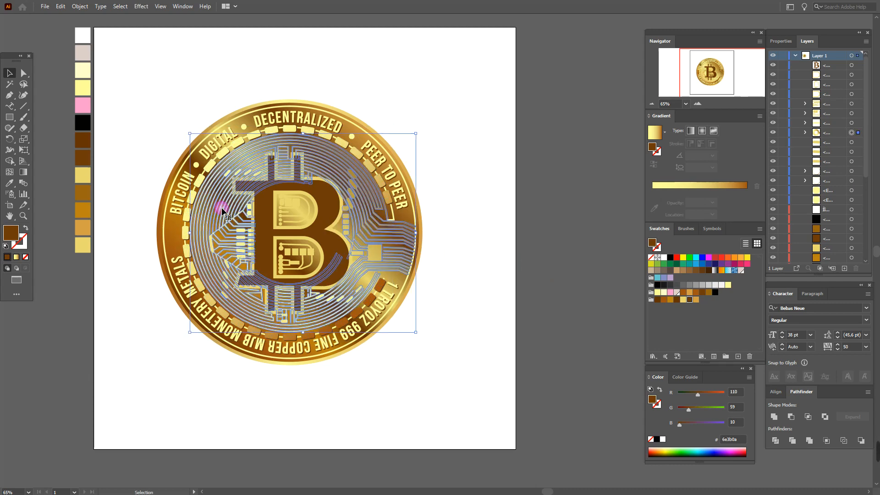
{"action": "key", "text": "a"}
{"action": "key", "text": "v"}
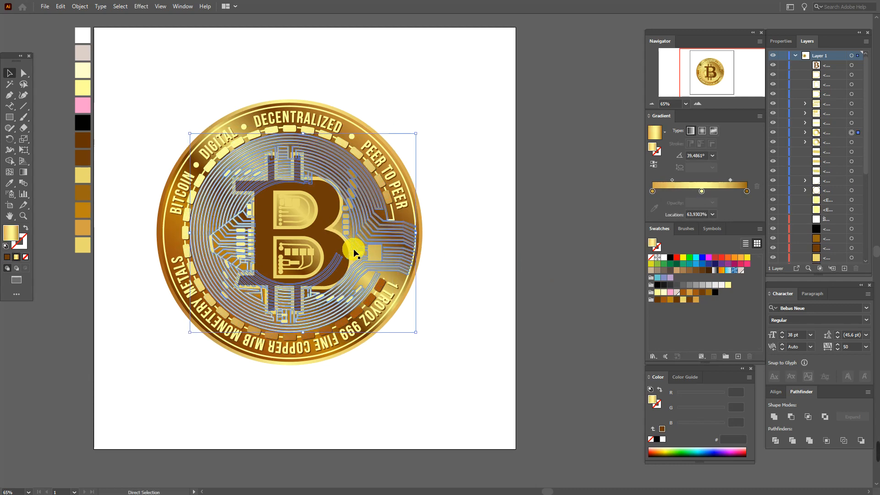
{"action": "right_click", "coordinate": [353, 249]}
{"action": "mouse_move", "coordinate": [436, 364]}
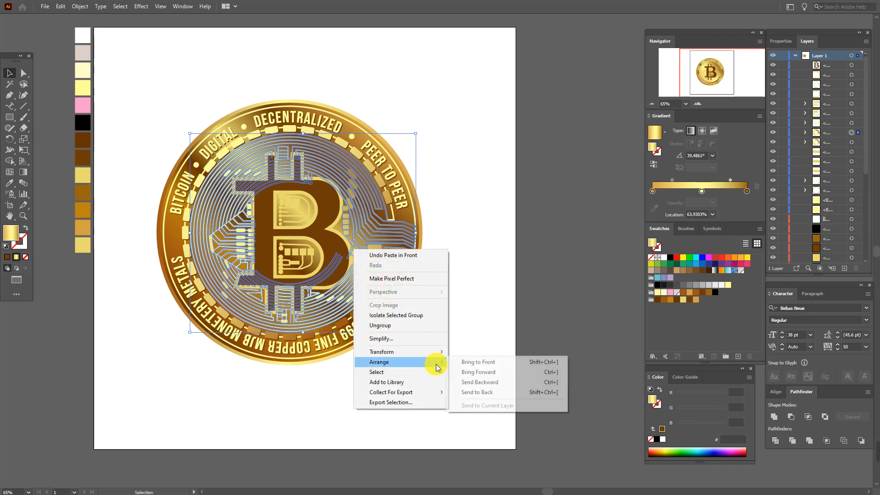
{"action": "left_click", "coordinate": [477, 384]}
{"action": "key", "text": "Down"}
{"action": "key", "text": "Down"}
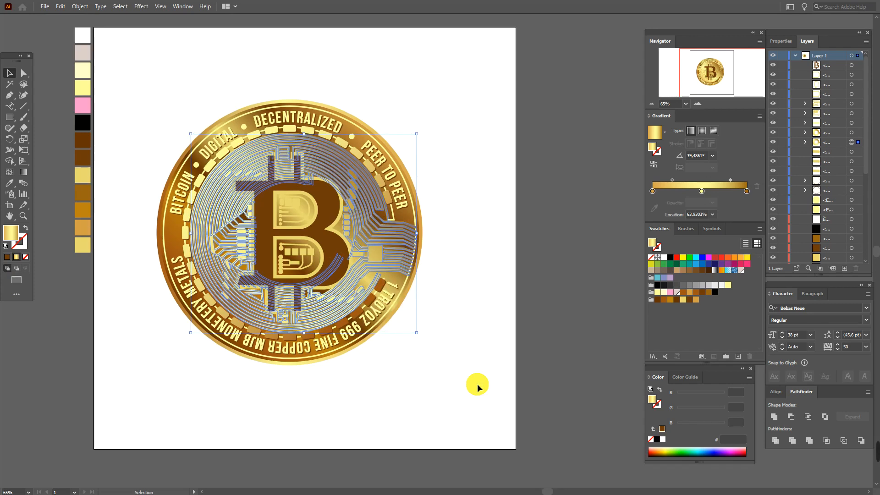
{"action": "left_click", "coordinate": [689, 301]}
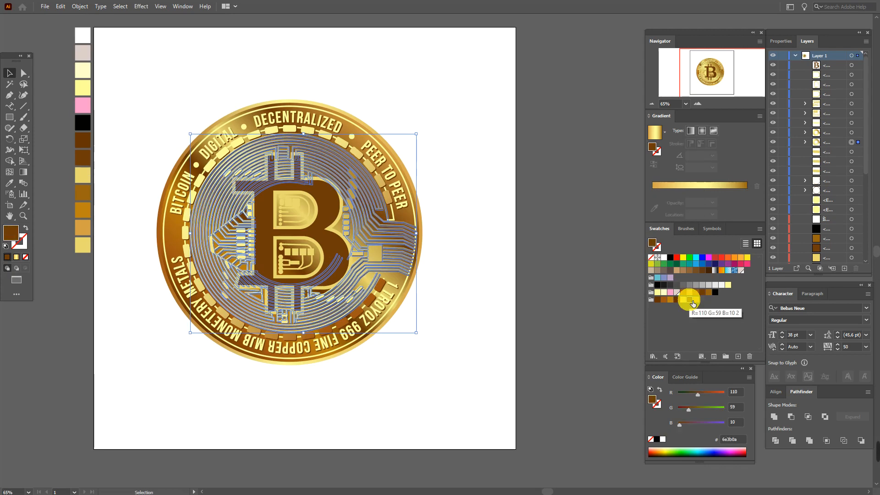
{"action": "left_click", "coordinate": [488, 248]}
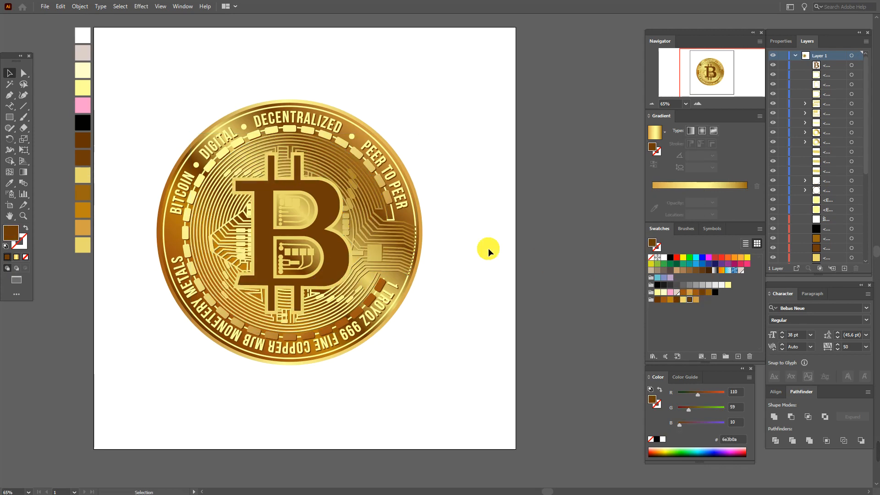
Step: Duplicate the circuit detail in the B's upper opening, fill the copy dark brown (6e3b0a) and send it backward, slightly offset
{"action": "left_click", "coordinate": [292, 207]}
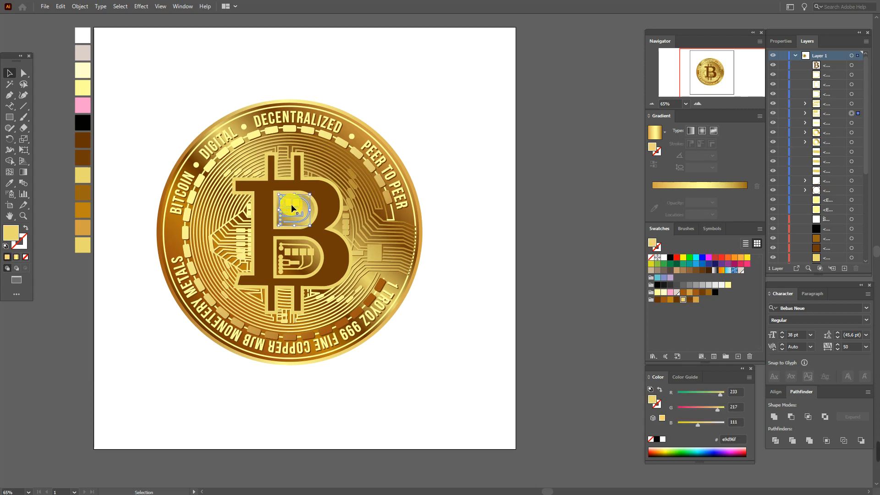
{"action": "key", "text": "a"}
{"action": "key", "text": "ctrl+b"}
{"action": "key", "text": "v"}
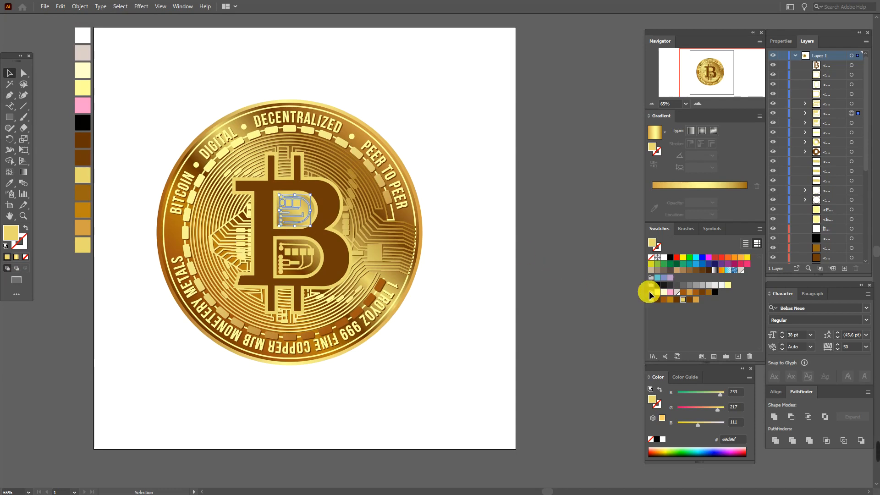
{"action": "left_click", "coordinate": [690, 300]}
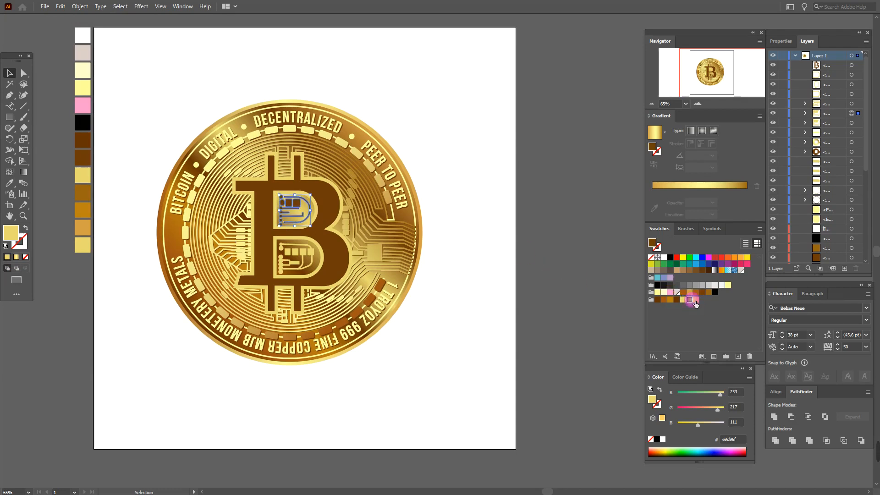
{"action": "right_click", "coordinate": [350, 221]}
{"action": "mouse_move", "coordinate": [403, 334]}
{"action": "left_click", "coordinate": [466, 354]}
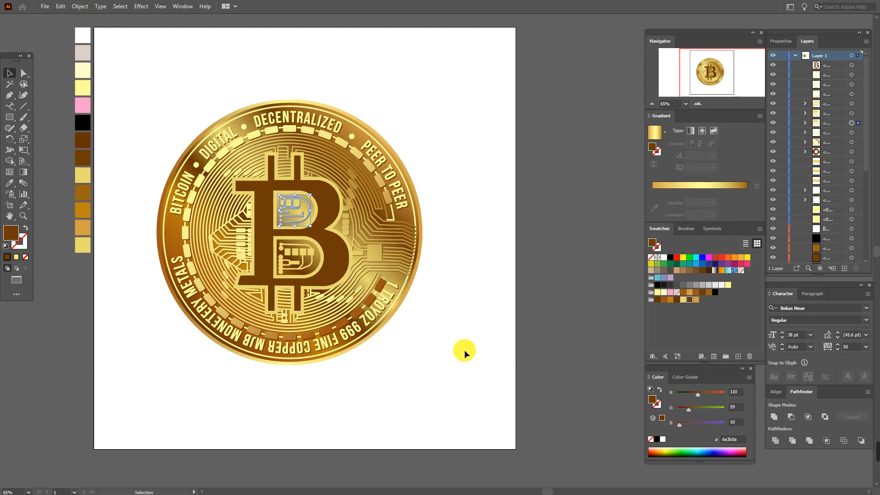
Step: Duplicate the circuit detail in the B's lower opening, send the copy backward, slightly offset, and fill it dark brown
{"action": "left_click", "coordinate": [297, 276]}
{"action": "left_click", "coordinate": [298, 265]}
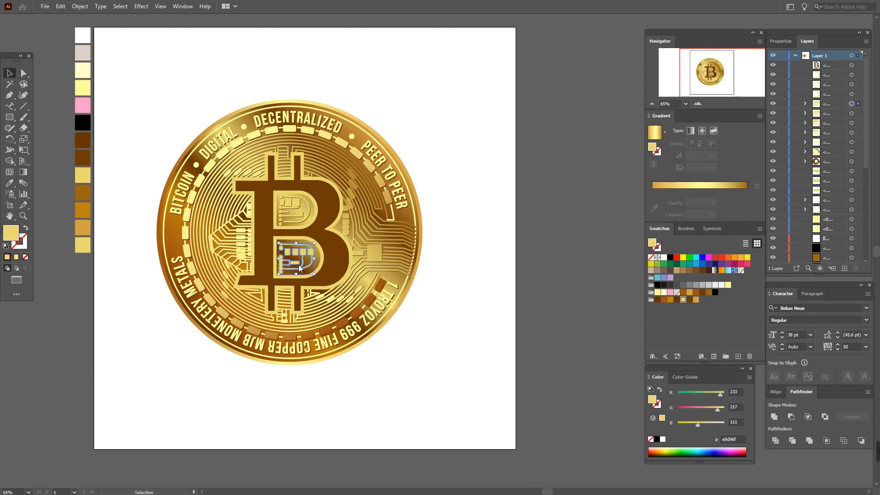
{"action": "right_click", "coordinate": [298, 266]}
{"action": "mouse_move", "coordinate": [378, 377]}
{"action": "left_click", "coordinate": [421, 396]}
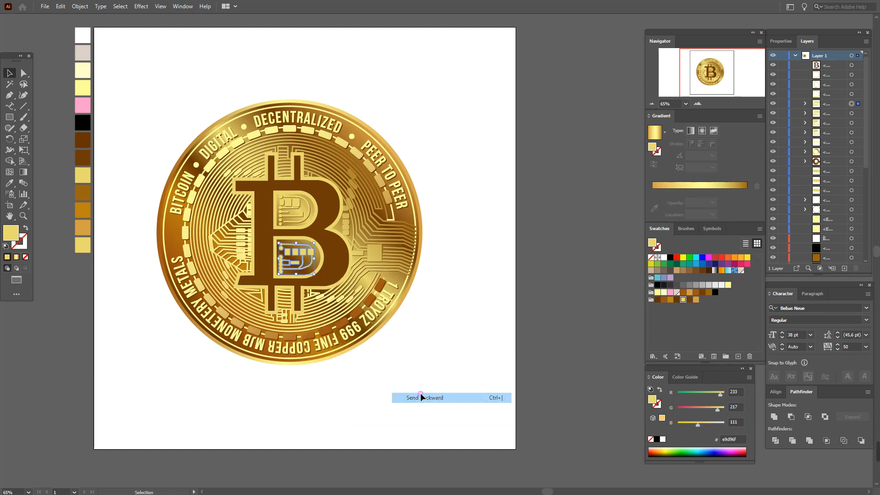
{"action": "left_click", "coordinate": [693, 304]}
{"action": "left_click", "coordinate": [463, 301]}
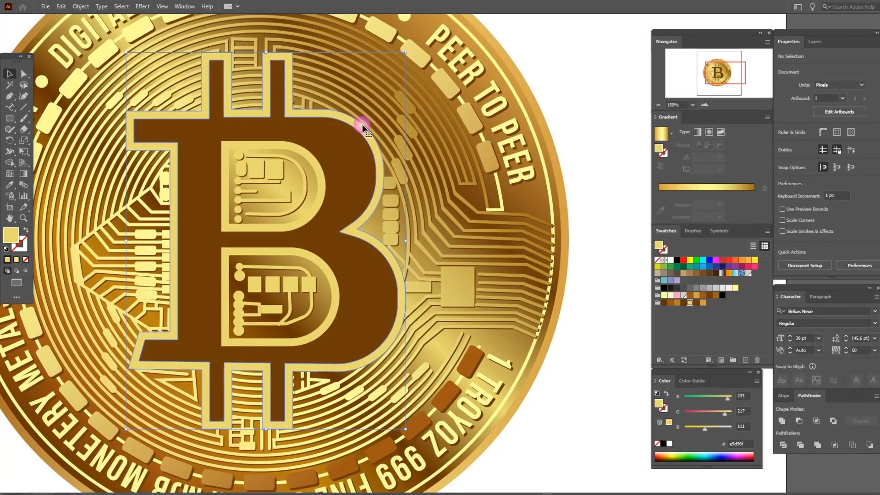
Step: Duplicate the B's pale gold outline, send the copy backward and move it 4 px right and 4 px down
{"action": "left_click", "coordinate": [361, 123]}
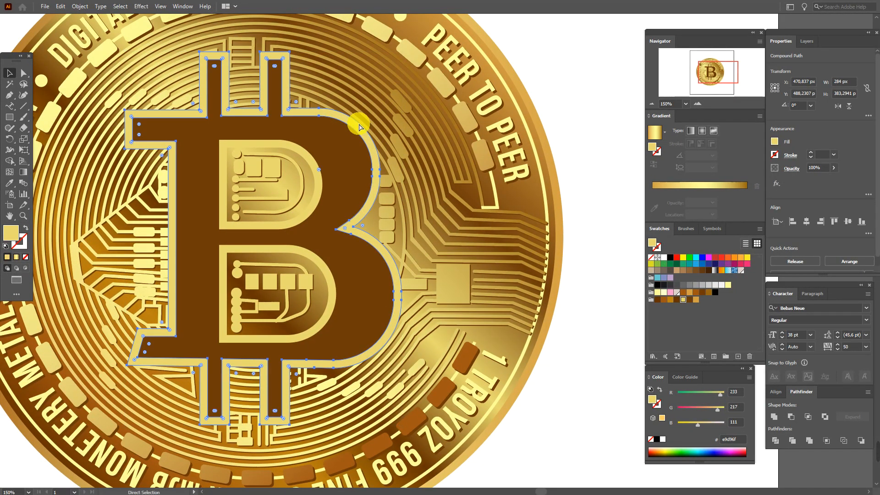
{"action": "right_click", "coordinate": [359, 124]}
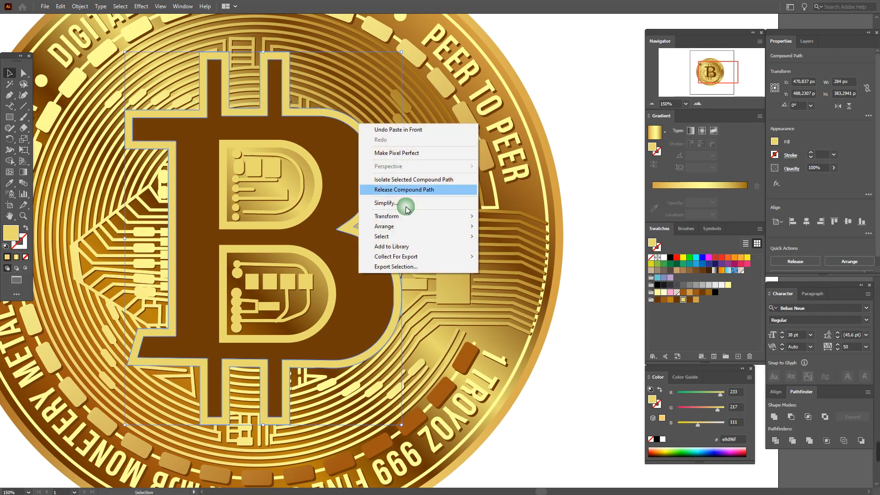
{"action": "mouse_move", "coordinate": [409, 229]}
{"action": "left_click", "coordinate": [486, 245]}
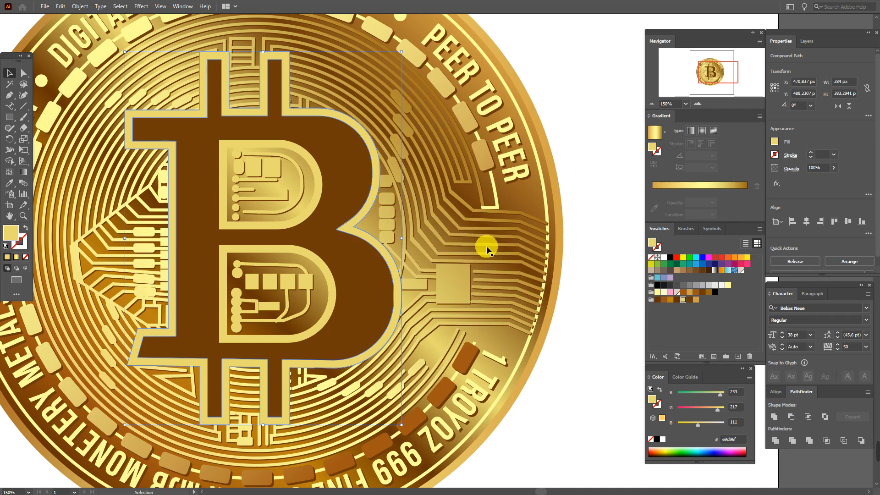
{"action": "key", "text": "Right"}
{"action": "key", "text": "Right"}
{"action": "key", "text": "Right"}
{"action": "key", "text": "Down"}
{"action": "key", "text": "Down"}
{"action": "key", "text": "Down"}
{"action": "key", "text": "Down"}
{"action": "key", "text": "Right"}
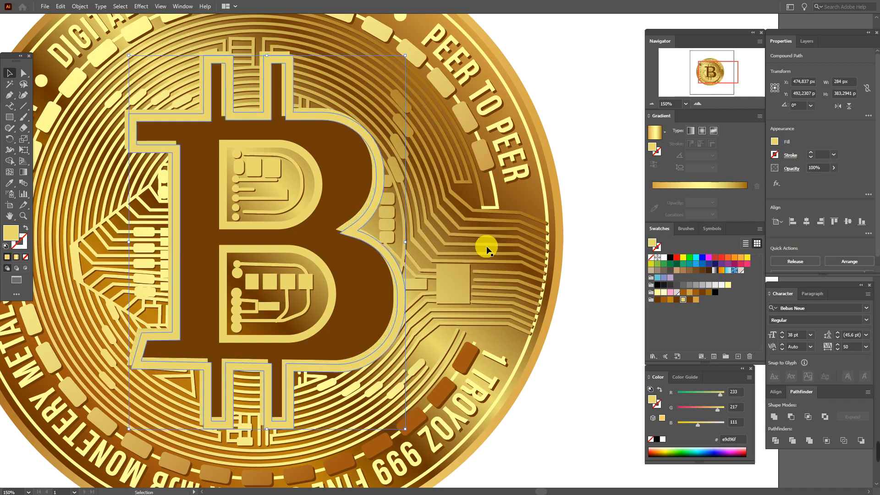
Step: Fill the offset copy of the B's outline dark brown (6e3b0a) and set its blending mode to Multiply
{"action": "left_click", "coordinate": [690, 300]}
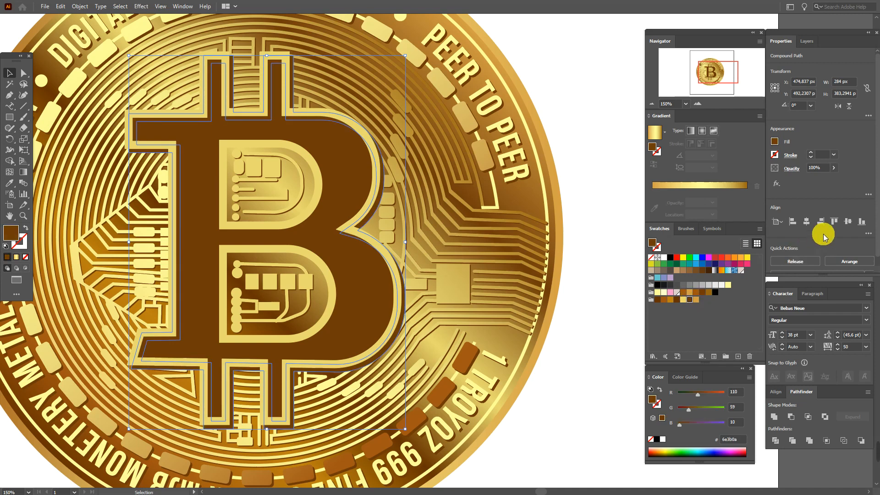
{"action": "left_click", "coordinate": [792, 169]}
{"action": "left_click", "coordinate": [720, 185]}
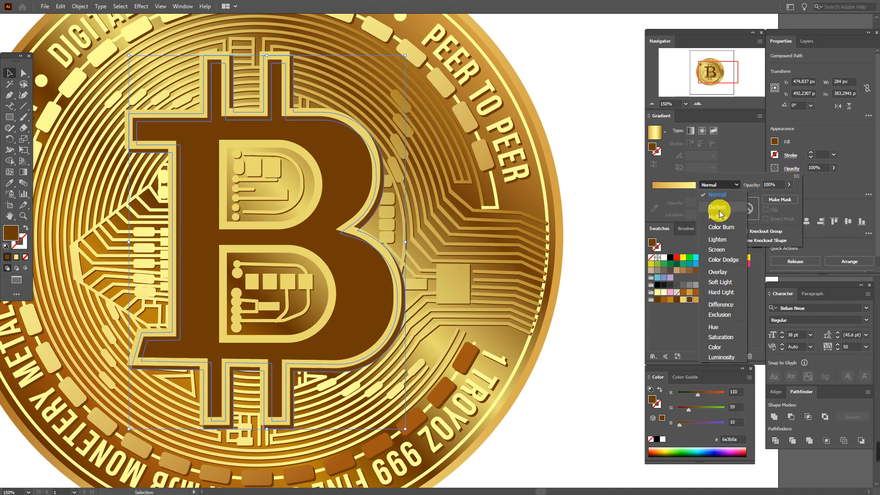
{"action": "left_click", "coordinate": [718, 218]}
{"action": "left_click", "coordinate": [607, 202]}
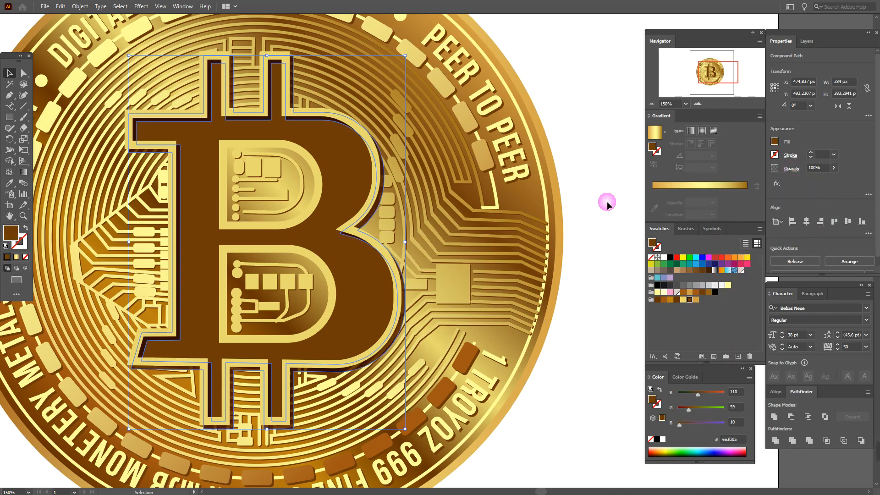
Step: Fill the B's brown face with the linear gold gradient and set its angle to 45°
{"action": "left_click", "coordinate": [339, 165]}
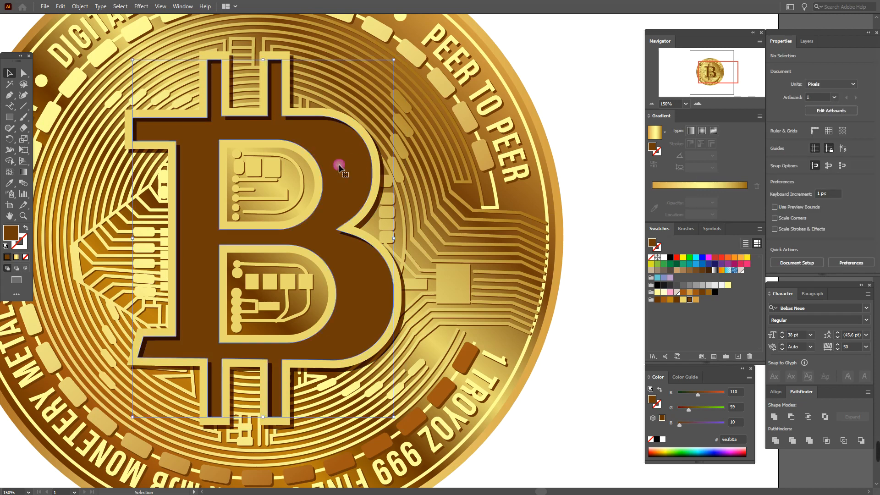
{"action": "left_click", "coordinate": [701, 131]}
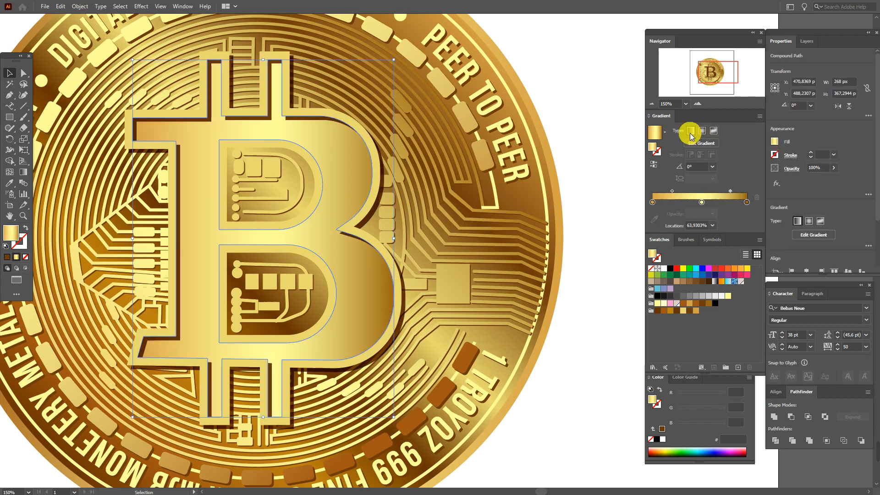
{"action": "left_click", "coordinate": [696, 166]}
{"action": "type", "text": "45"}
{"action": "key", "text": "Return"}
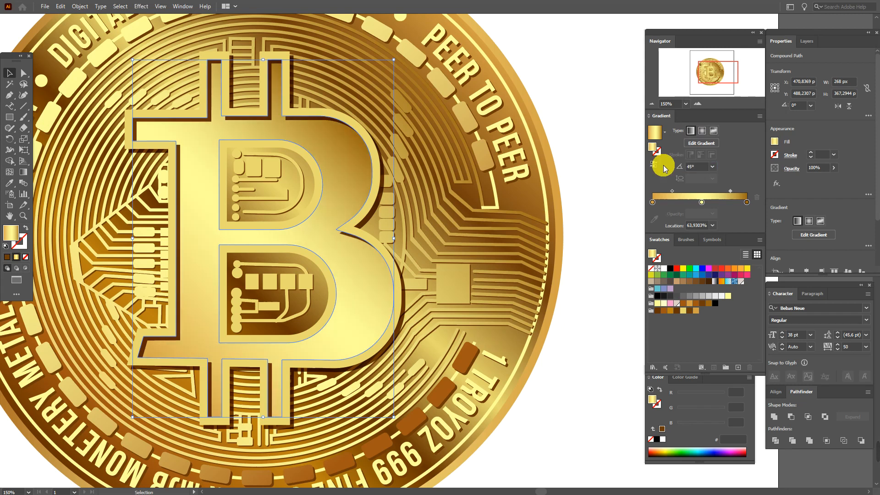
Step: Set the angle of the gradient on the B's face to -45°
{"action": "left_click_drag", "start_coordinate": [690, 169], "coordinate": [676, 170]}
{"action": "type", "text": "-"}
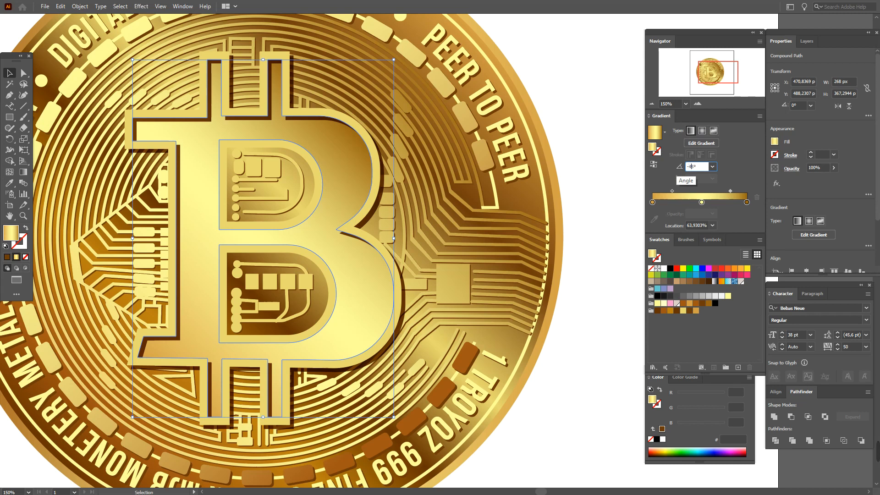
{"action": "key", "text": "Return"}
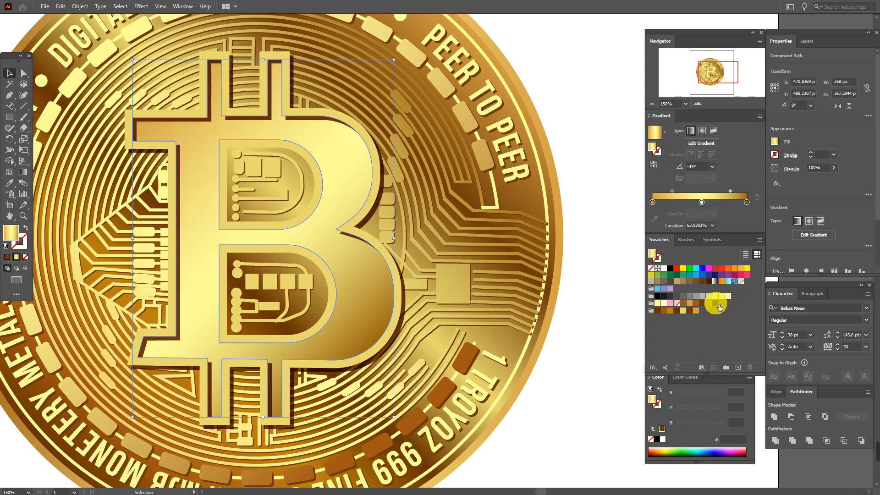
Step: Recolor the gradient on the B's face with near-black (020101) at the start, orange-brown in the middle and dark brown (663300) at the end
{"action": "left_click", "coordinate": [653, 203]}
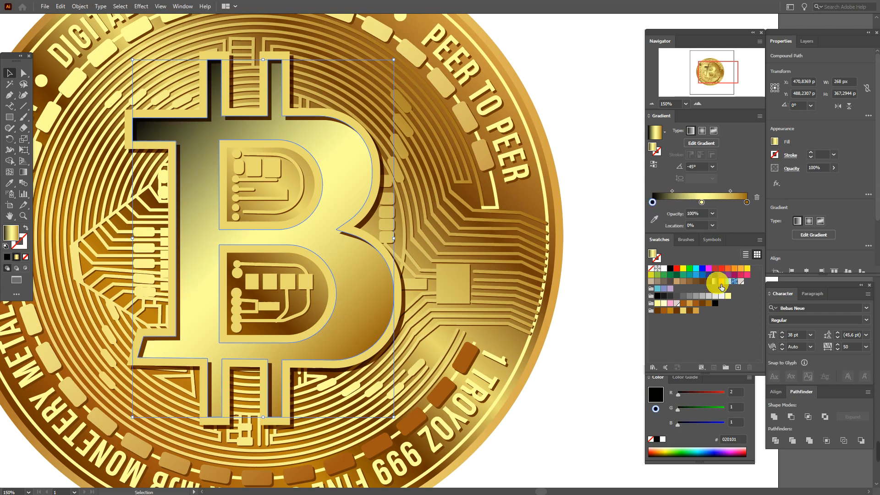
{"action": "left_click_drag", "start_coordinate": [684, 305], "coordinate": [701, 202]}
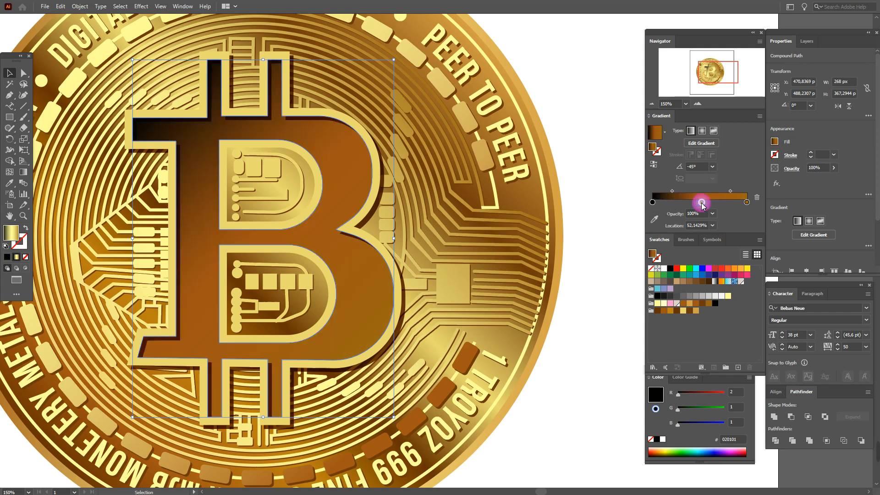
{"action": "left_click_drag", "start_coordinate": [678, 311], "coordinate": [748, 202]}
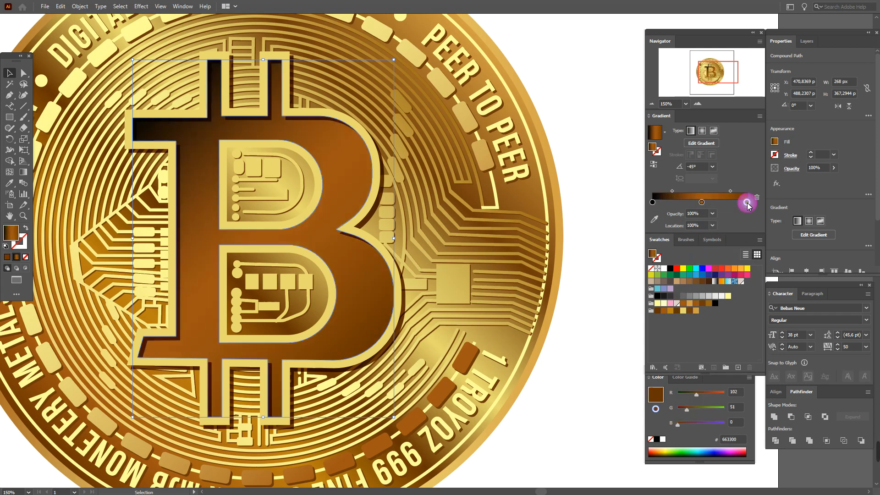
Step: Shift the middle stop of the B face's gradient slightly toward the start and set the second midpoint to about 52%
{"action": "left_click", "coordinate": [672, 191]}
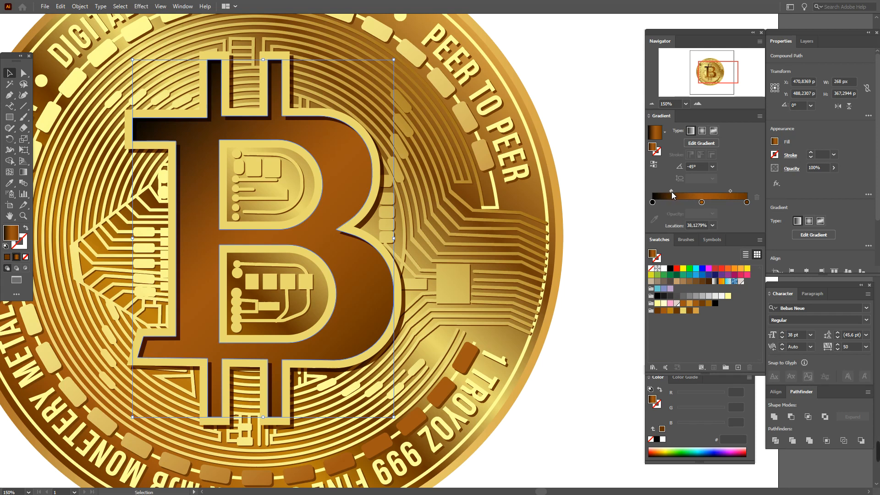
{"action": "left_click_drag", "start_coordinate": [672, 191], "coordinate": [699, 202]}
{"action": "left_click", "coordinate": [733, 192]}
{"action": "left_click", "coordinate": [729, 192]}
{"action": "left_click_drag", "start_coordinate": [729, 193], "coordinate": [725, 196]}
{"action": "left_click", "coordinate": [724, 196]}
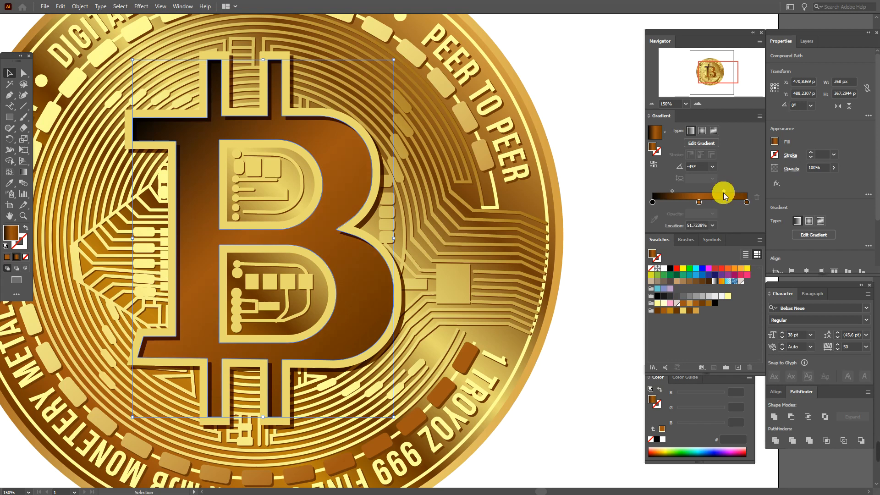
{"action": "left_click", "coordinate": [582, 184]}
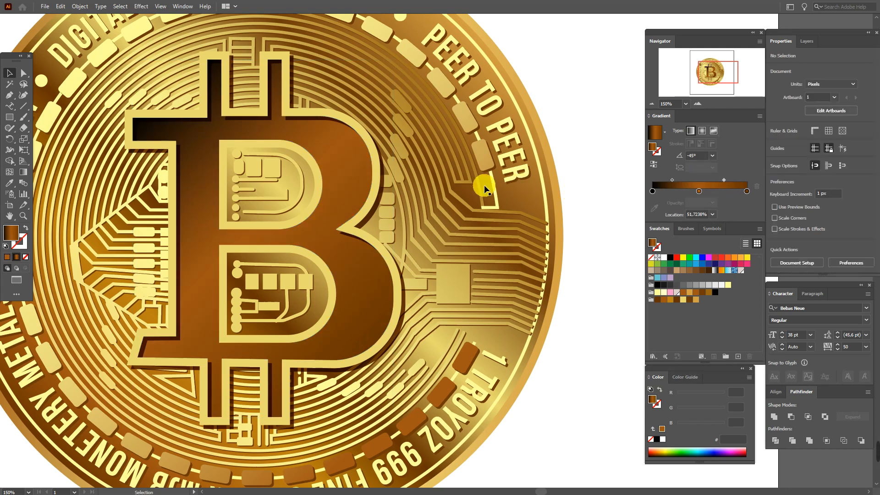
Step: Duplicate the outline of the B's upper opening, send the copy backward and move it 4 px right and 3 px down
{"action": "left_click", "coordinate": [301, 219]}
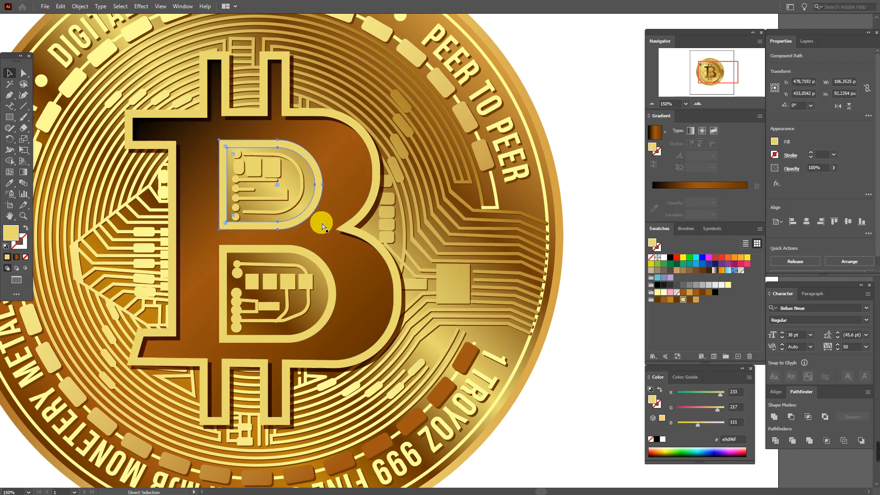
{"action": "right_click", "coordinate": [323, 225]}
{"action": "mouse_move", "coordinate": [404, 326]}
{"action": "left_click", "coordinate": [481, 355]}
{"action": "key", "text": "Right"}
{"action": "key", "text": "Down"}
{"action": "key", "text": "Down"}
Step: Fill the upper opening's offset copy with the shadow's dark brown (6e3b0a) and move it 1 px further right and down
{"action": "left_click", "coordinate": [9, 183]}
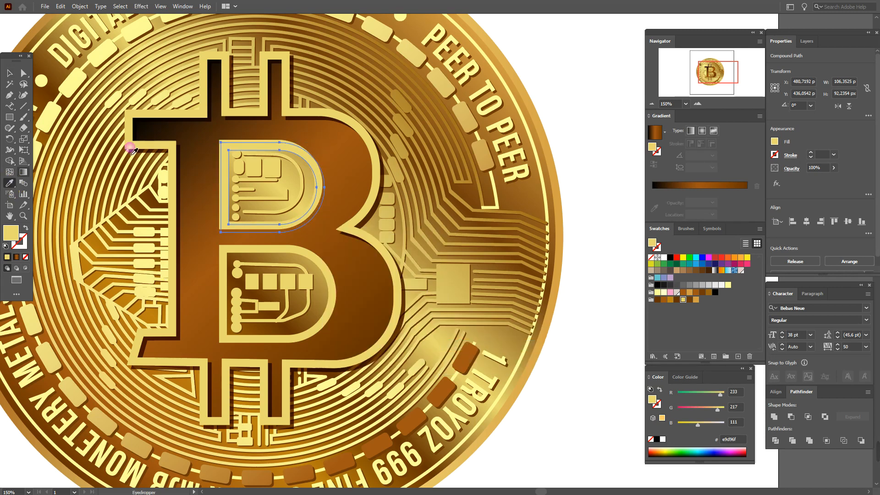
{"action": "left_click", "coordinate": [250, 123]}
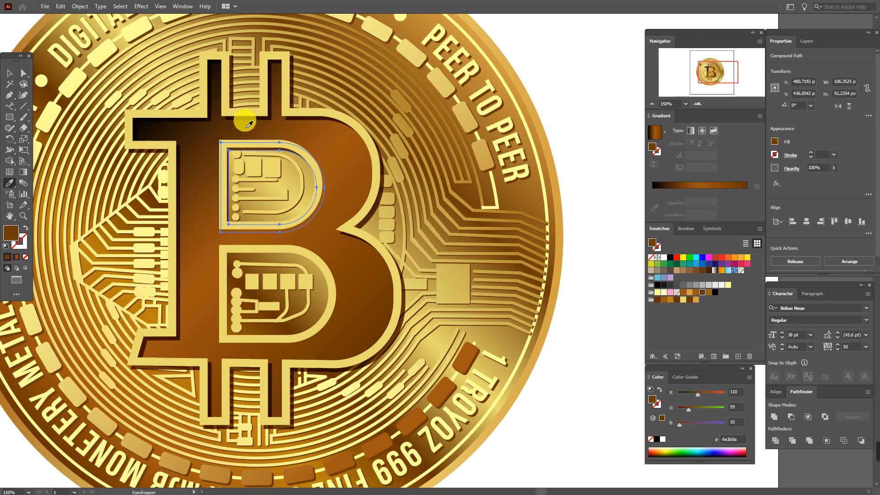
{"action": "key", "text": "Right"}
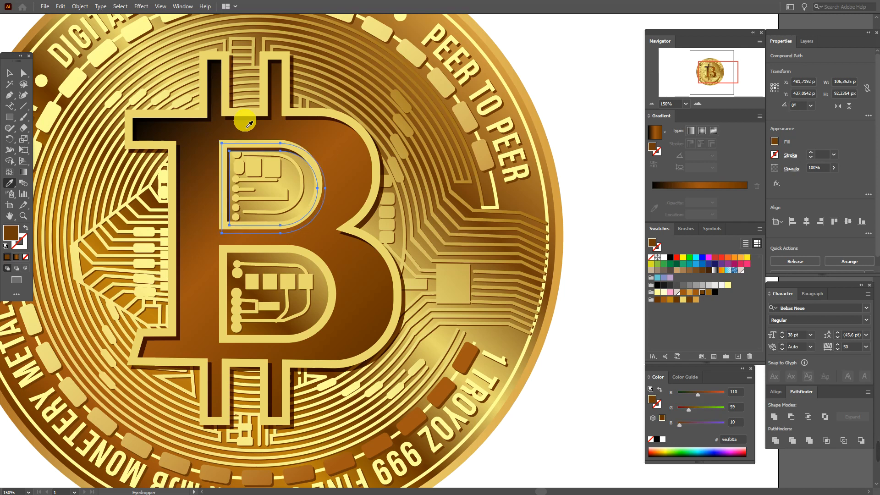
{"action": "left_click", "coordinate": [9, 73]}
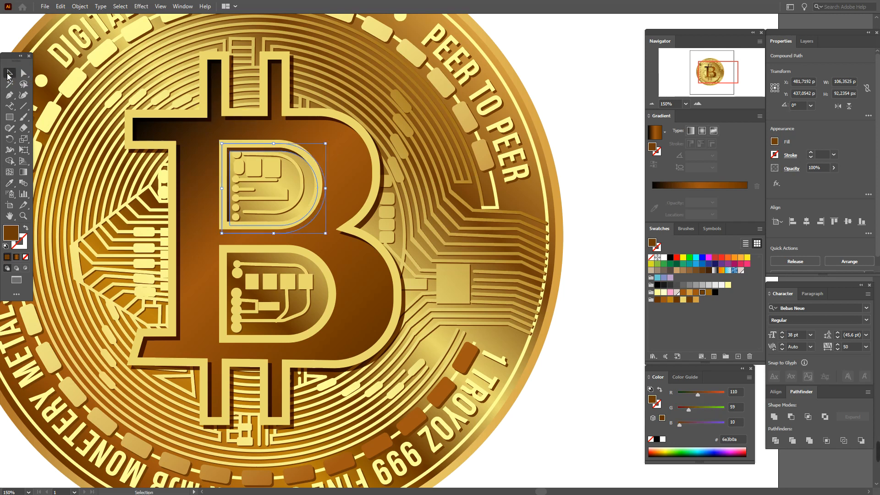
Step: Bring the upper opening's outline and its dark brown shadow to the front together
{"action": "left_click", "coordinate": [317, 166], "text": "shift"}
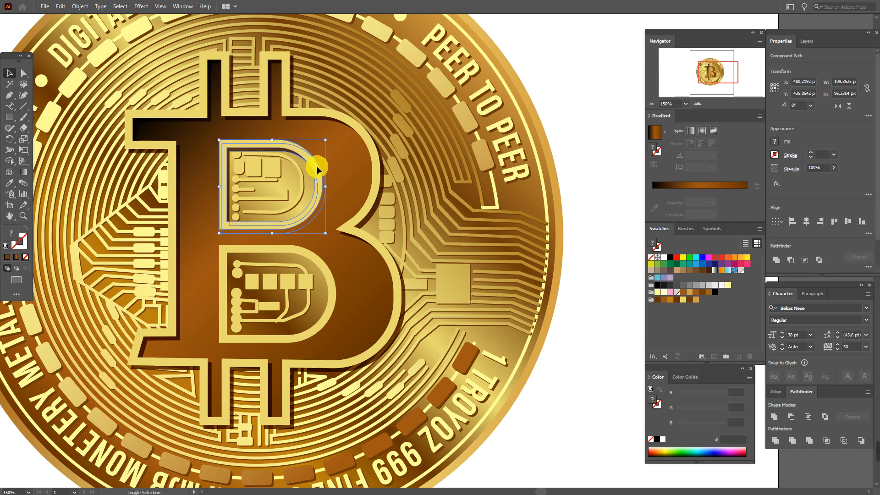
{"action": "right_click", "coordinate": [317, 166]}
{"action": "left_click", "coordinate": [365, 260]}
{"action": "left_click", "coordinate": [447, 259]}
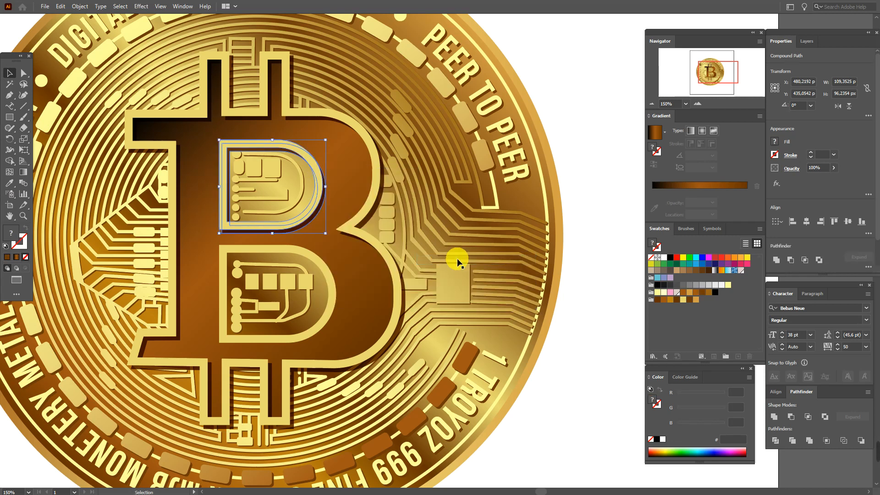
{"action": "left_click", "coordinate": [587, 235]}
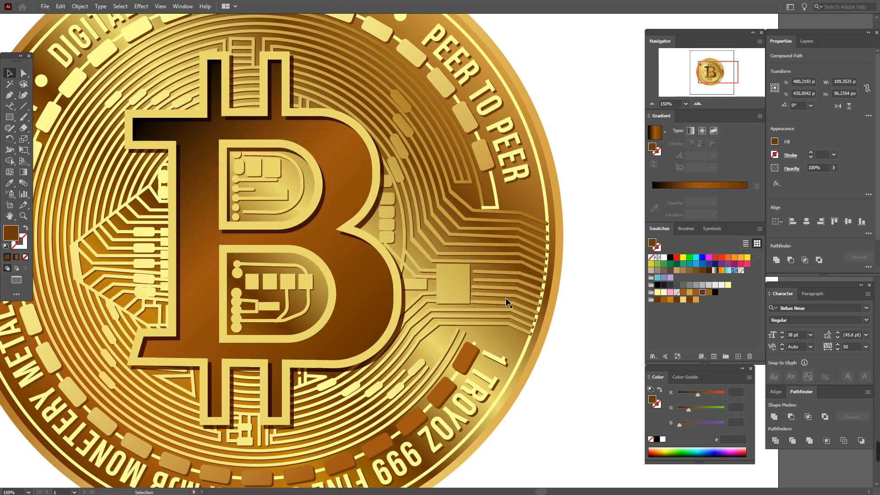
Step: Nudge the upper opening's dark brown shadow up by 1 px
{"action": "left_click", "coordinate": [297, 232]}
{"action": "key", "text": "Up"}
{"action": "left_click", "coordinate": [577, 141]}
Step: Duplicate the outline of the B's lower opening, send the copy backward and move it 2 px right and 2 px down
{"action": "left_click", "coordinate": [329, 284]}
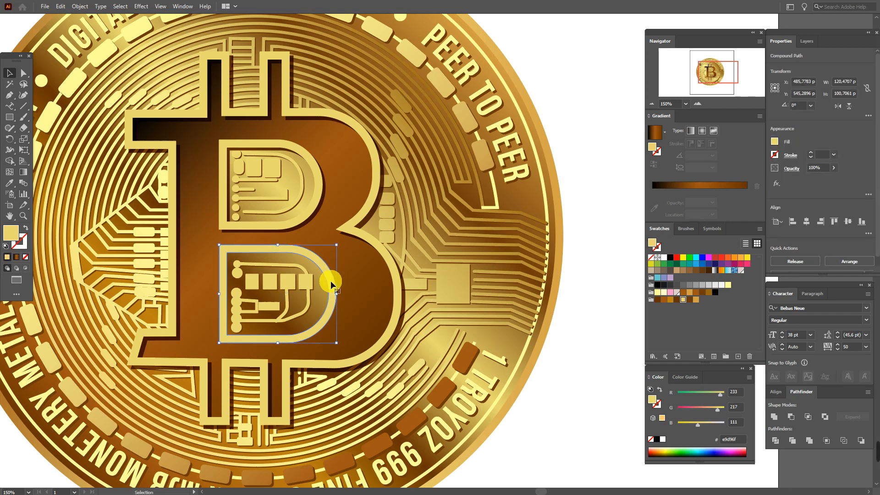
{"action": "right_click", "coordinate": [331, 283]}
{"action": "mouse_move", "coordinate": [393, 384]}
{"action": "left_click", "coordinate": [467, 405]}
{"action": "key", "text": "Right"}
{"action": "key", "text": "Right"}
{"action": "key", "text": "Down"}
{"action": "key", "text": "Down"}
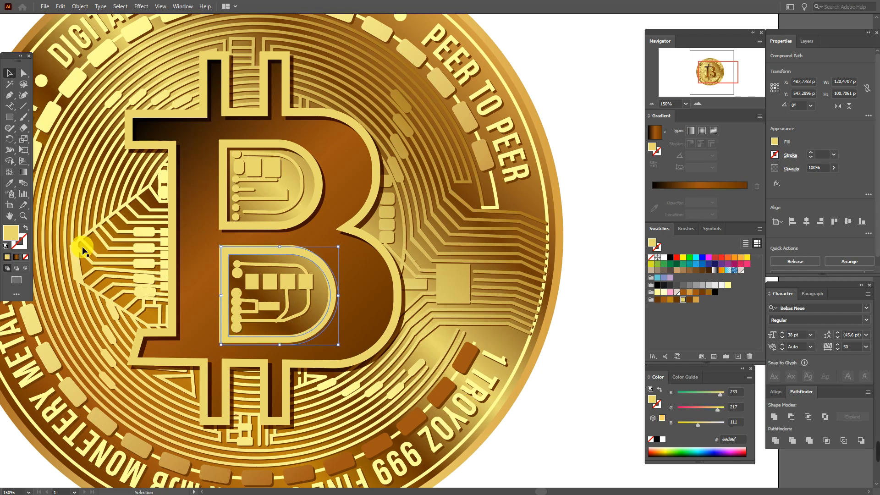
Step: Fill the lower opening's offset copy with the dark brown (6e3b0a) of the upper opening's shadow
{"action": "left_click", "coordinate": [9, 183]}
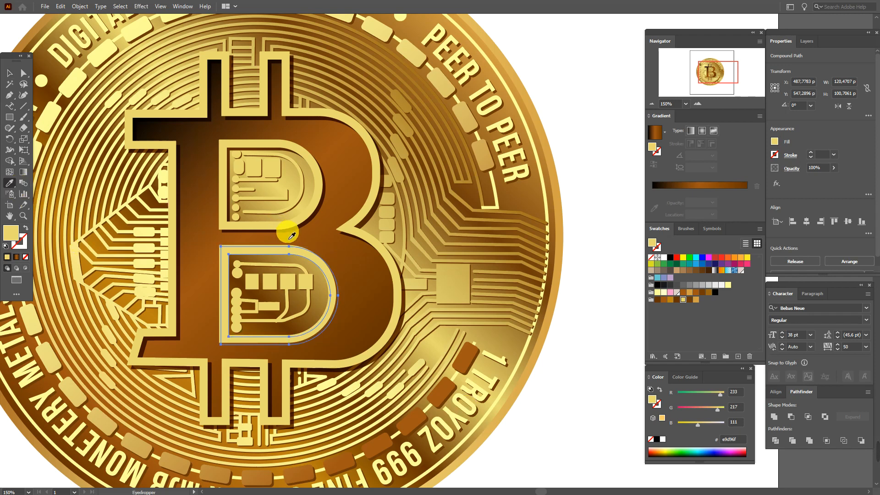
{"action": "left_click", "coordinate": [289, 237]}
{"action": "left_click", "coordinate": [9, 73]}
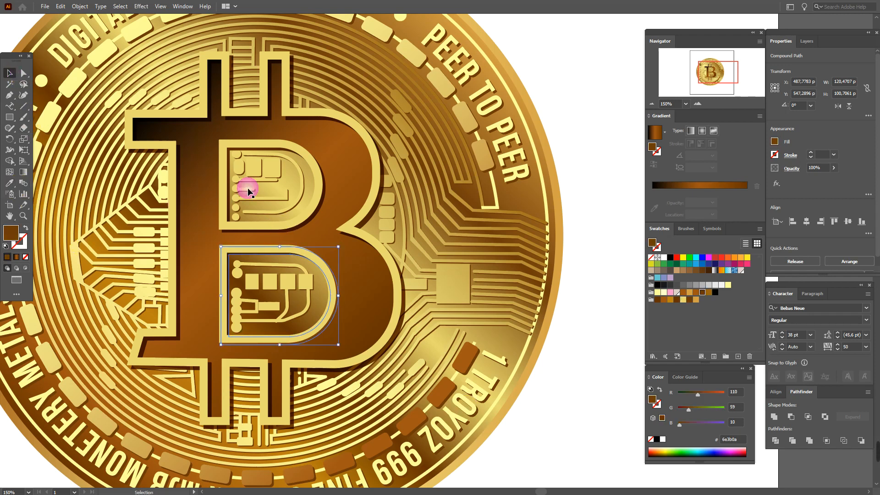
Step: Bring the lower opening's outline and its dark brown shadow to the front together
{"action": "left_click", "coordinate": [316, 254], "text": "shift"}
{"action": "right_click", "coordinate": [316, 257]}
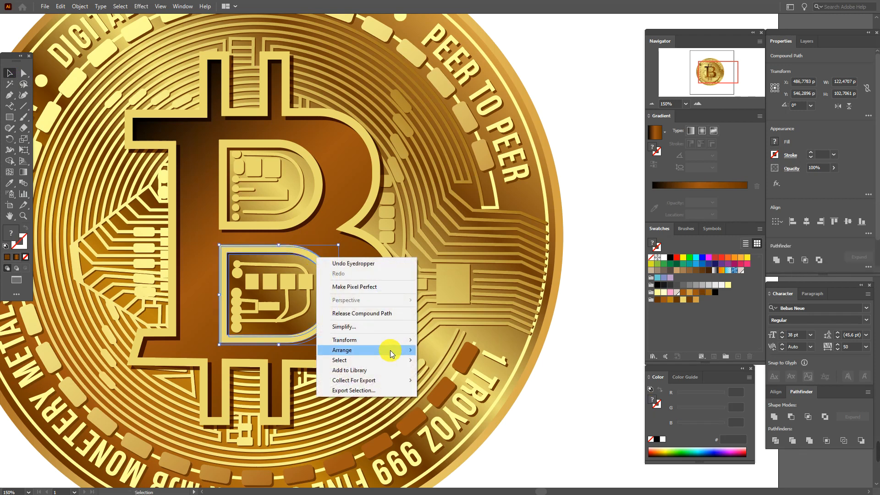
{"action": "left_click", "coordinate": [456, 350]}
{"action": "left_click", "coordinate": [469, 357]}
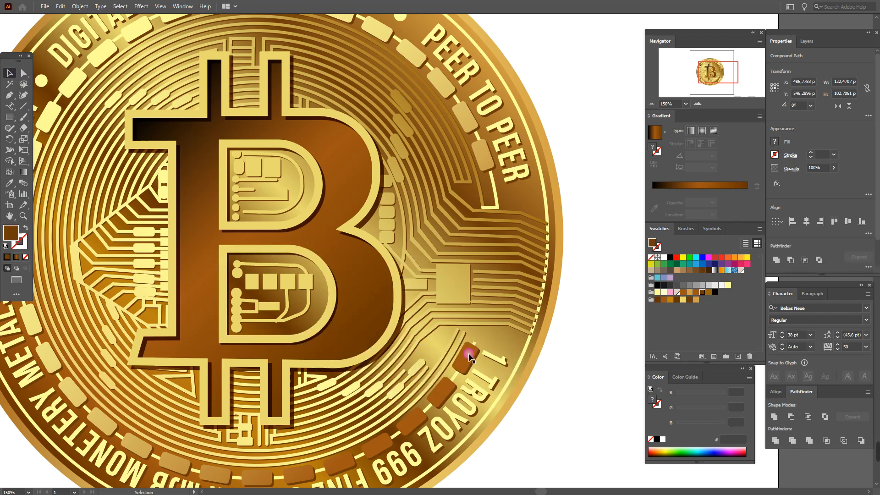
{"action": "left_click", "coordinate": [316, 339]}
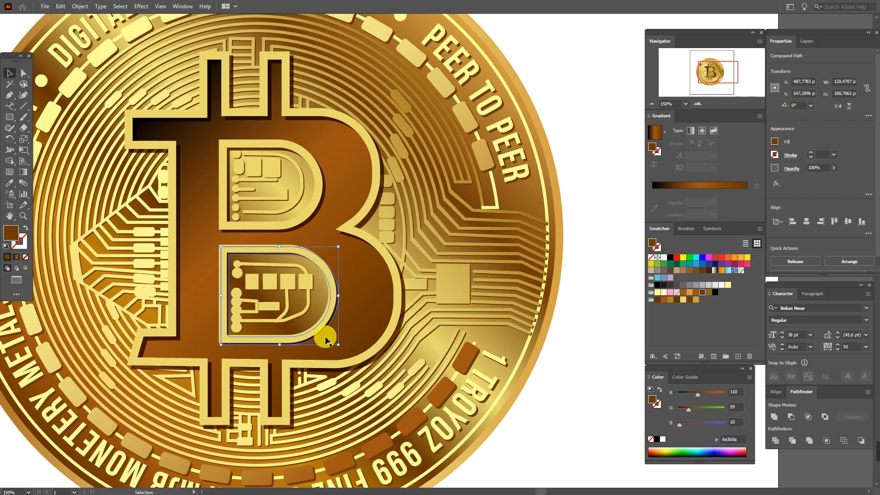
{"action": "left_click", "coordinate": [593, 288]}
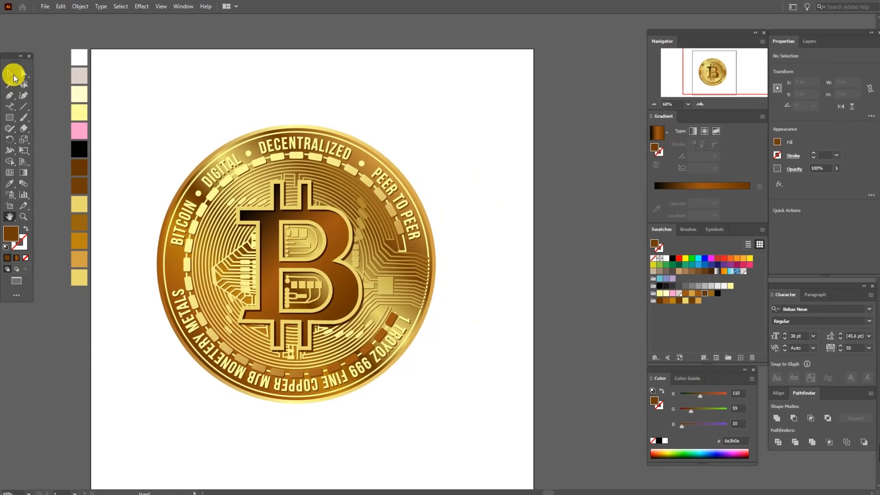
Step: Fill the B's pale gold outer outline with the linear gold gradient sampled from the coin's rim
{"action": "left_click", "coordinate": [13, 75]}
{"action": "left_click", "coordinate": [270, 196]}
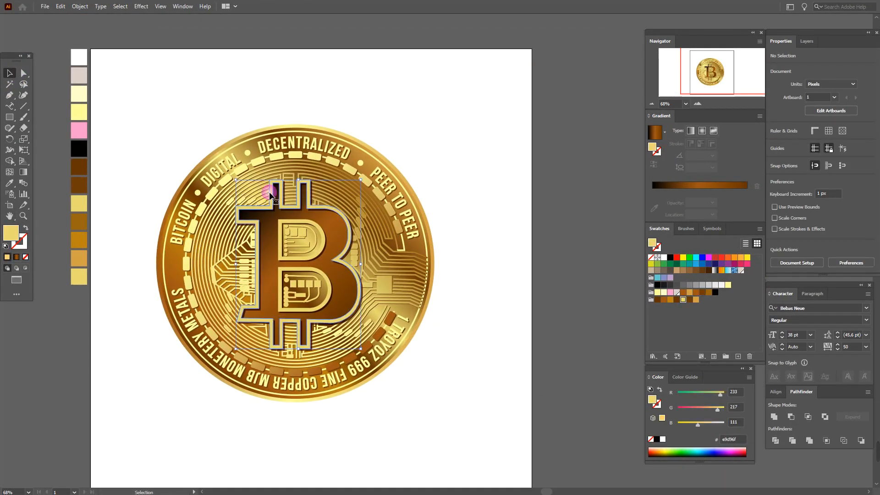
{"action": "left_click", "coordinate": [9, 182]}
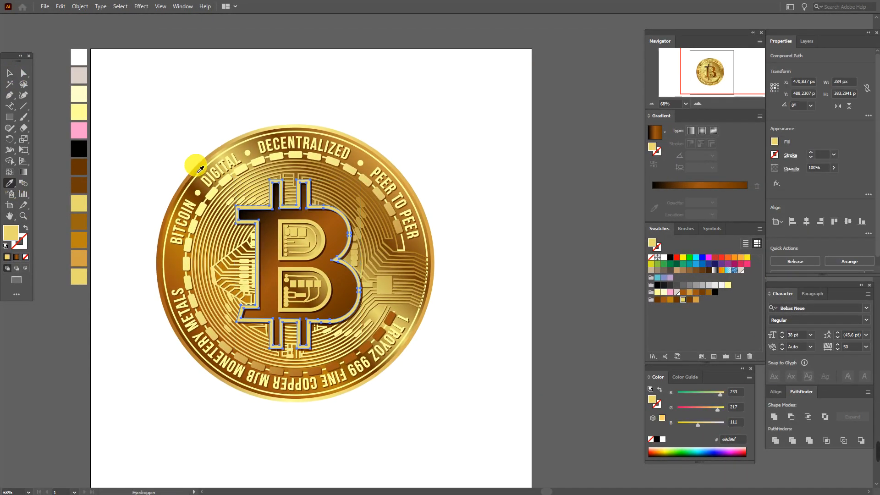
{"action": "left_click", "coordinate": [198, 173]}
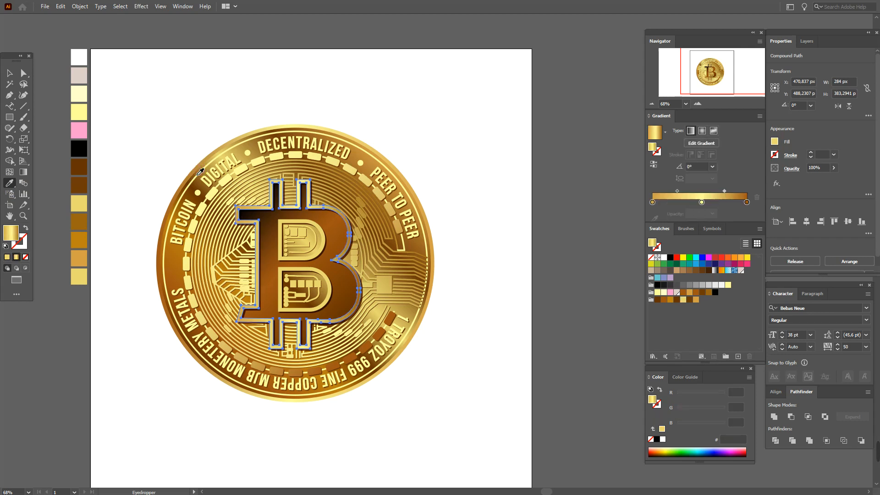
Step: Redraw the gradient on the B's outer outline diagonally from upper left to lower right, at about -44°
{"action": "left_click", "coordinate": [23, 172]}
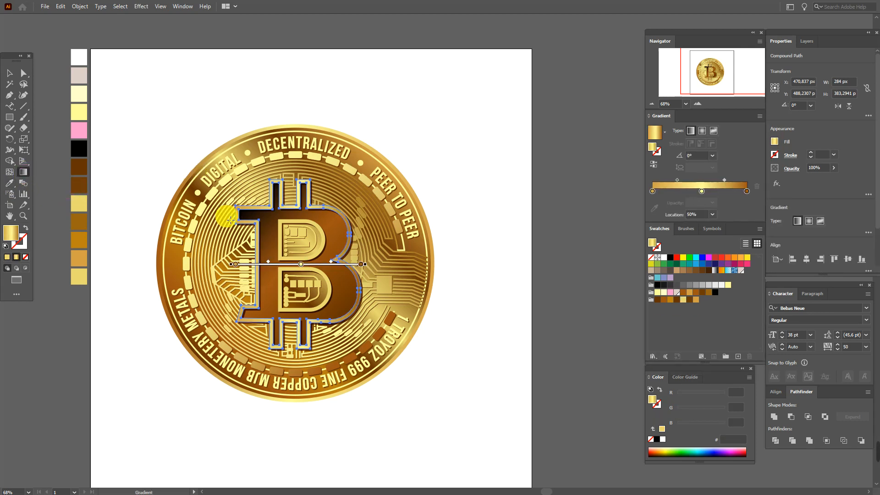
{"action": "mouse_move", "coordinate": [224, 190]}
{"action": "left_mouse_down"}
{"action": "mouse_move", "coordinate": [358, 310]}
{"action": "mouse_move", "coordinate": [351, 315]}
{"action": "left_mouse_up"}
{"action": "left_click", "coordinate": [9, 74]}
{"action": "left_click", "coordinate": [188, 99]}
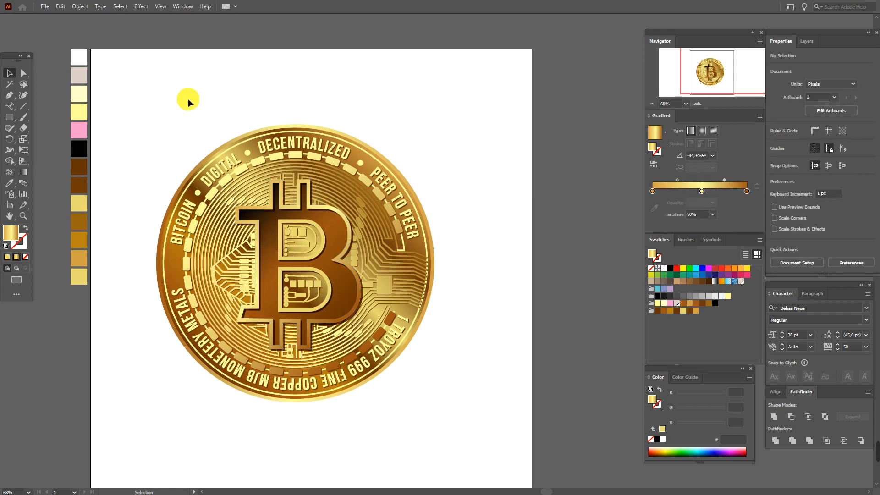
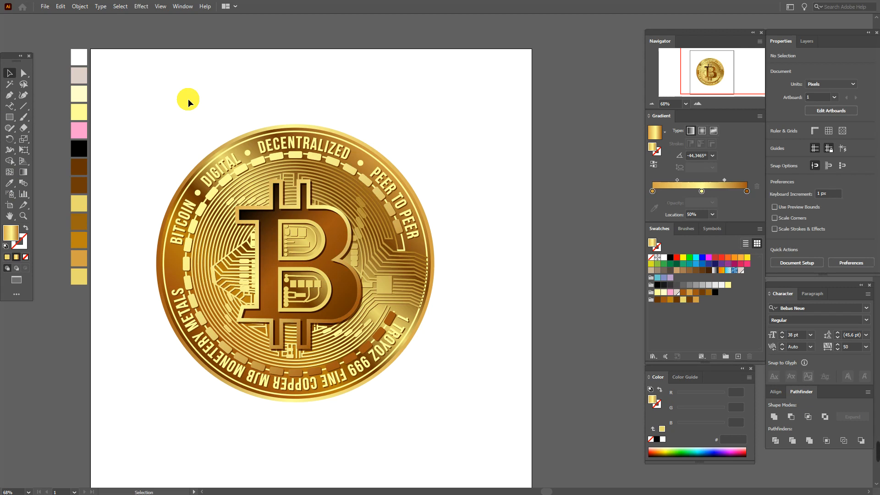
Step: Duplicate the coin's outermost gold circle in place and bring the copy to the front of all artwork
{"action": "left_click", "coordinate": [330, 132]}
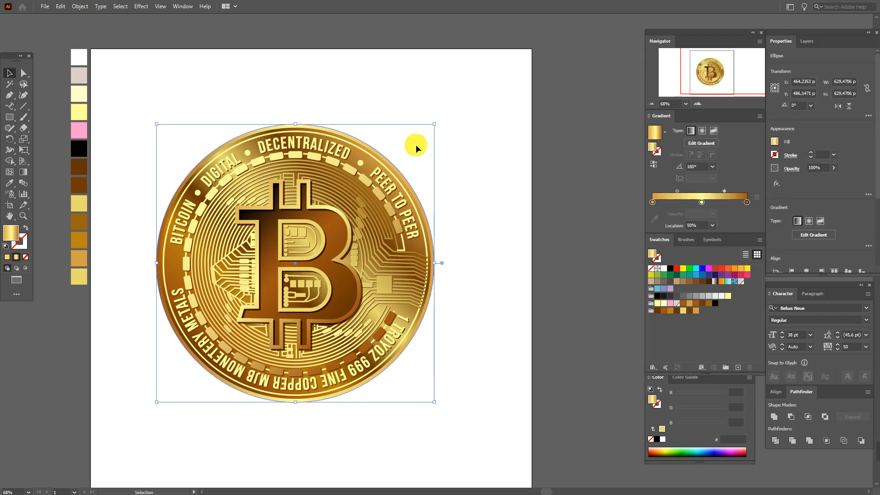
{"action": "key", "text": "a"}
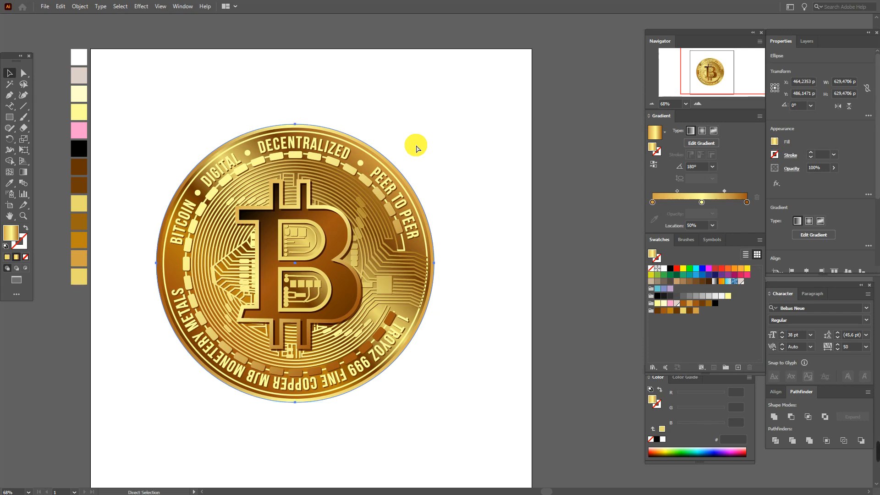
{"action": "key", "text": "v"}
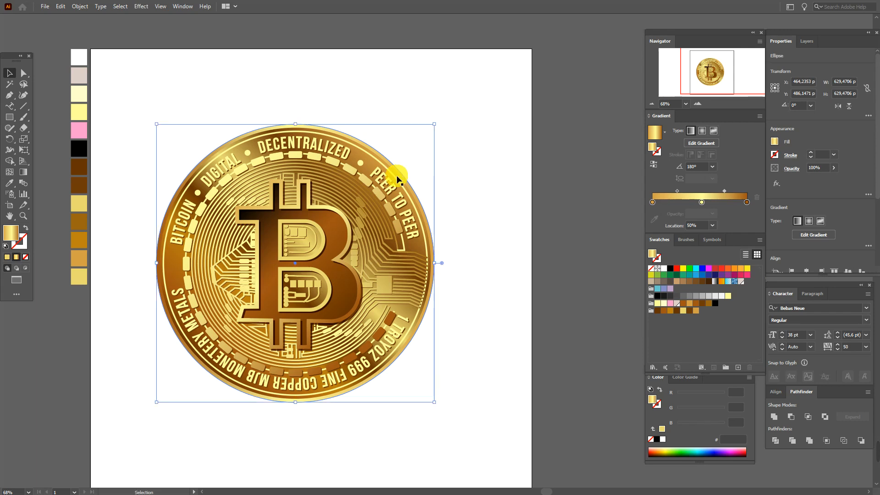
{"action": "right_click", "coordinate": [397, 175]}
{"action": "mouse_move", "coordinate": [472, 348]}
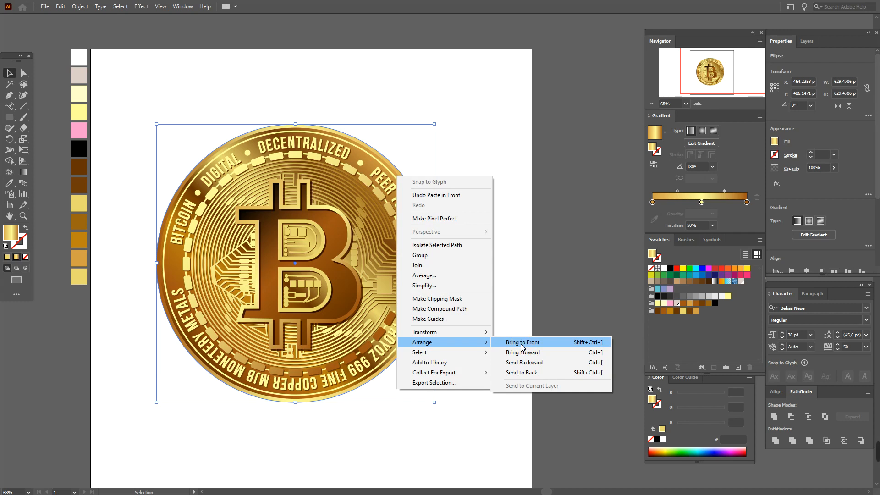
{"action": "left_click", "coordinate": [521, 345]}
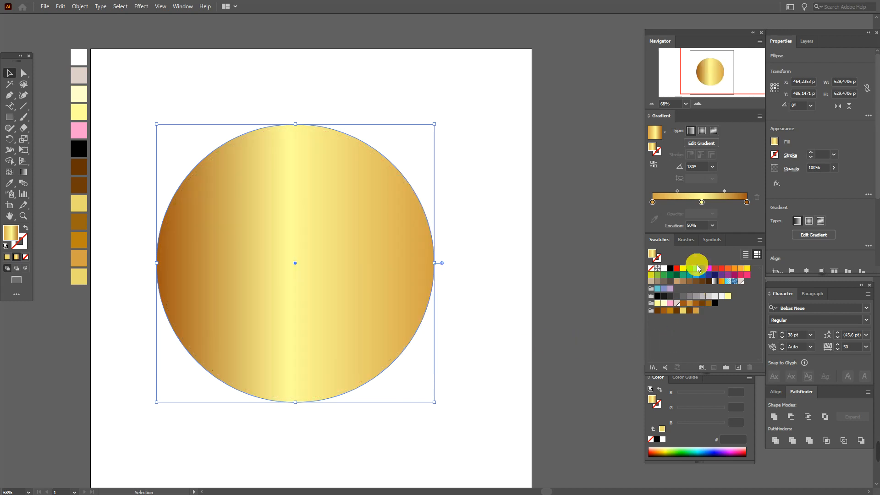
Step: Reduce the top circle's gradient to two stops running from pink ff99cc to pale yellow ffff99
{"action": "left_click_drag", "start_coordinate": [701, 203], "coordinate": [702, 224]}
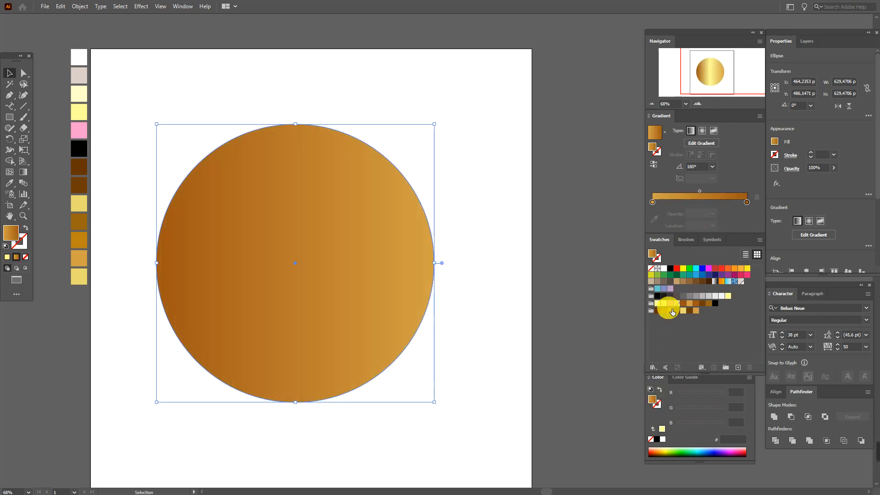
{"action": "left_click_drag", "start_coordinate": [670, 304], "coordinate": [653, 203]}
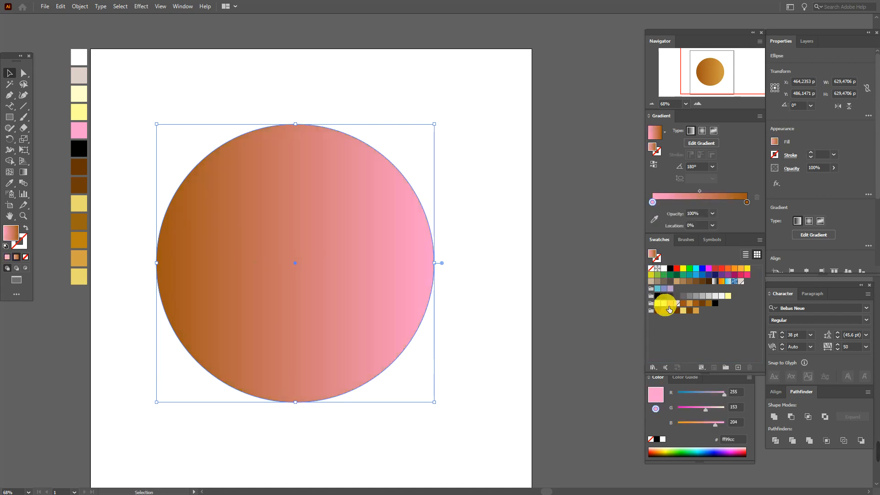
{"action": "left_click_drag", "start_coordinate": [657, 304], "coordinate": [746, 202]}
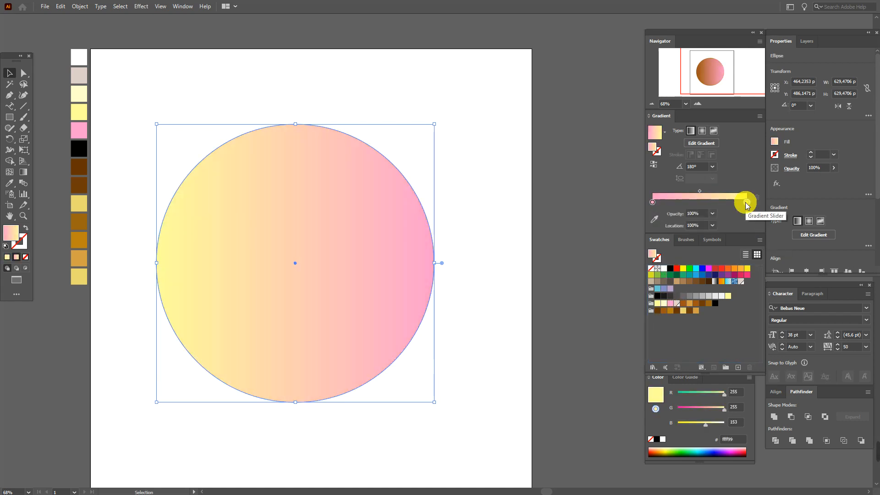
Step: Redraw the circle's gradient diagonally at about -54° from the upper left, with the gradient midpoint at about 38%
{"action": "left_click", "coordinate": [23, 172]}
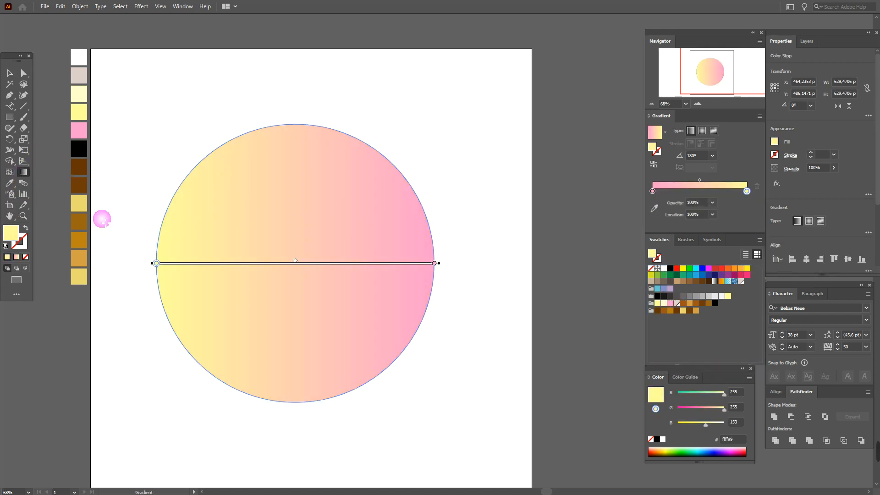
{"action": "left_click_drag", "start_coordinate": [198, 130], "coordinate": [300, 247]}
{"action": "left_click_drag", "start_coordinate": [306, 295], "coordinate": [306, 277]}
{"action": "mouse_move", "coordinate": [700, 182]}
{"action": "left_mouse_down"}
{"action": "mouse_move", "coordinate": [711, 181]}
{"action": "mouse_move", "coordinate": [688, 182]}
{"action": "left_mouse_up"}
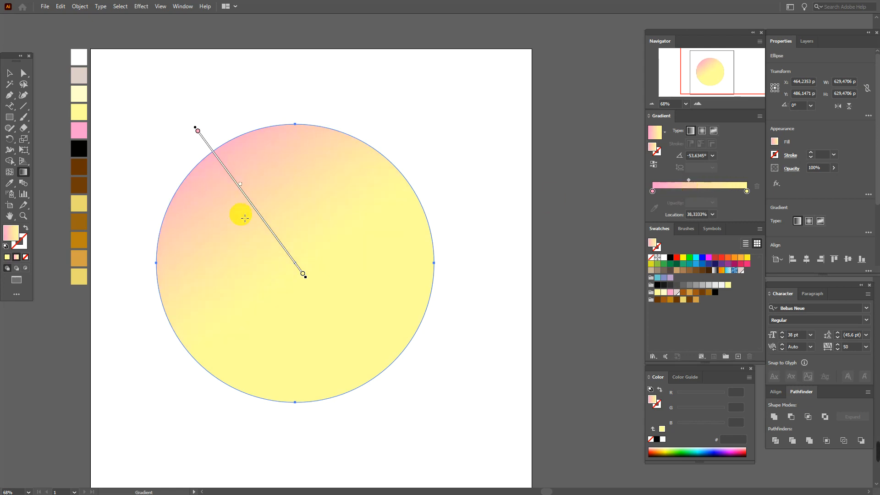
{"action": "left_click_drag", "start_coordinate": [260, 210], "coordinate": [288, 231]}
Step: Set the pink-to-yellow circle's blending mode to Soft Light and deselect it
{"action": "left_click", "coordinate": [9, 73]}
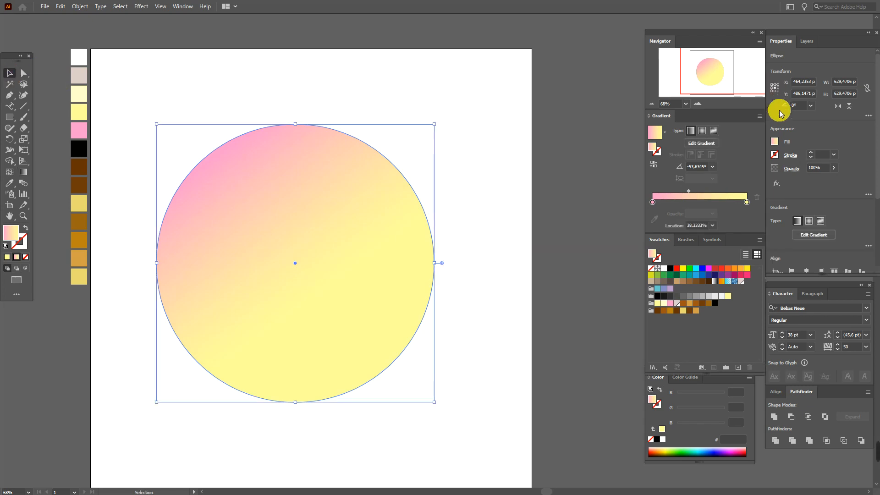
{"action": "left_click", "coordinate": [793, 169]}
{"action": "left_click", "coordinate": [719, 185]}
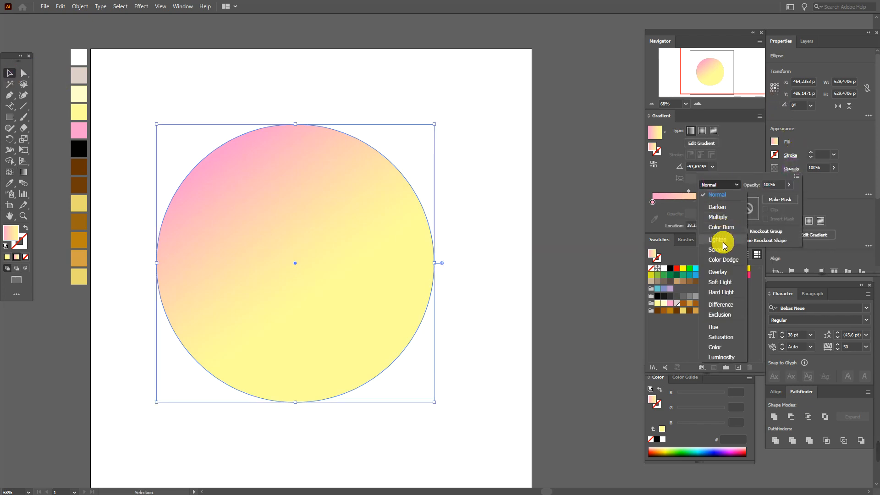
{"action": "left_click", "coordinate": [719, 282]}
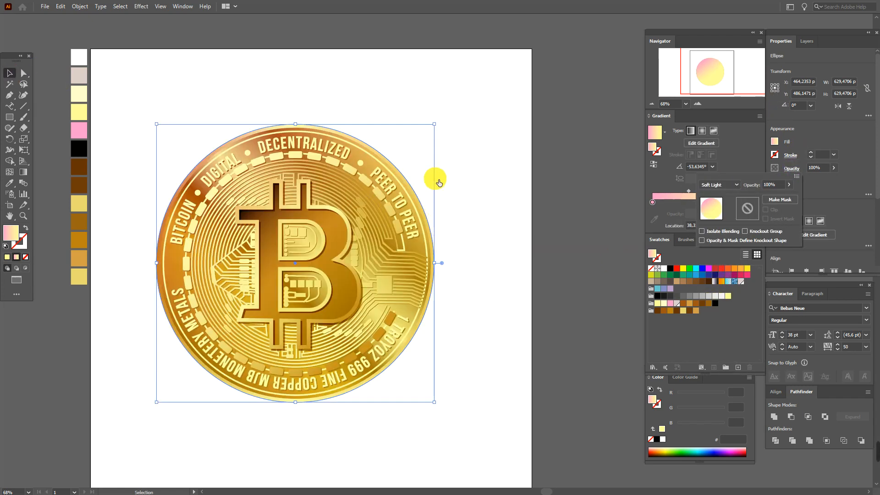
{"action": "left_click", "coordinate": [8, 73]}
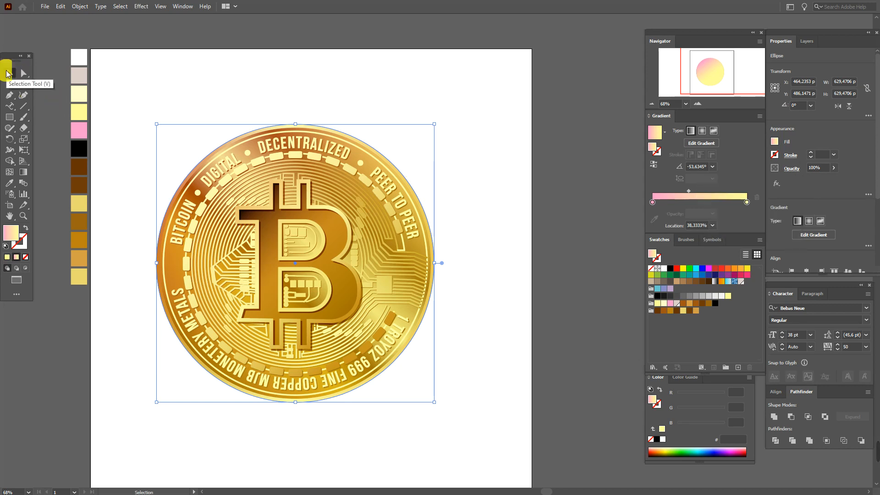
{"action": "left_click", "coordinate": [163, 99]}
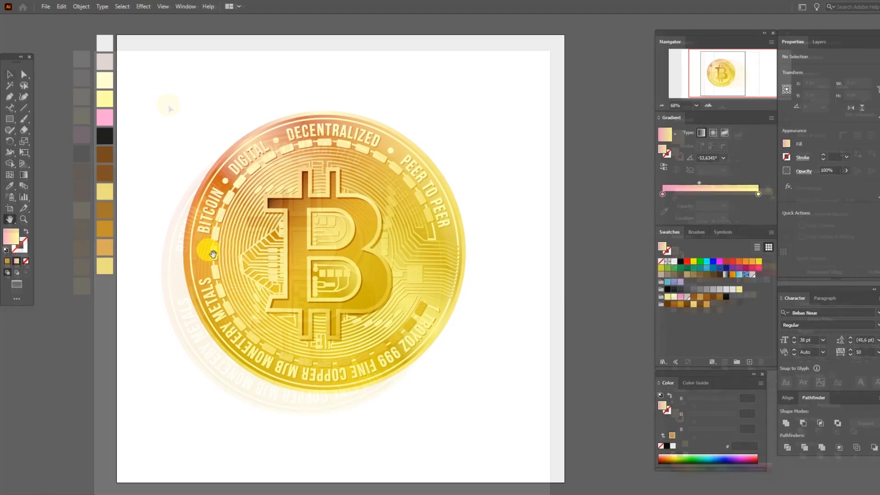
Step: Draw a rectangle covering the whole artboard, filled with a radial version of the pink-to-yellow gradient
{"action": "left_click", "coordinate": [700, 132]}
{"action": "left_click", "coordinate": [9, 118]}
{"action": "left_click", "coordinate": [120, 42]}
{"action": "left_click_drag", "start_coordinate": [120, 37], "coordinate": [559, 470]}
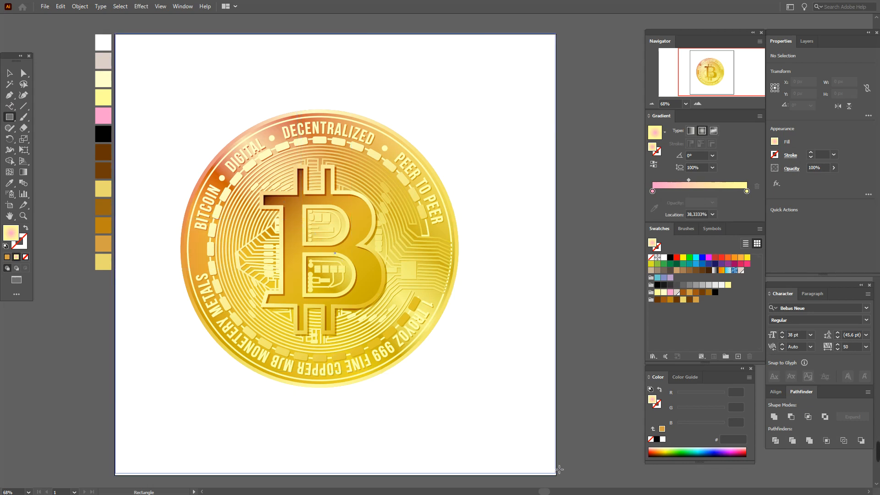
{"action": "left_click_drag", "start_coordinate": [559, 472], "coordinate": [560, 471]}
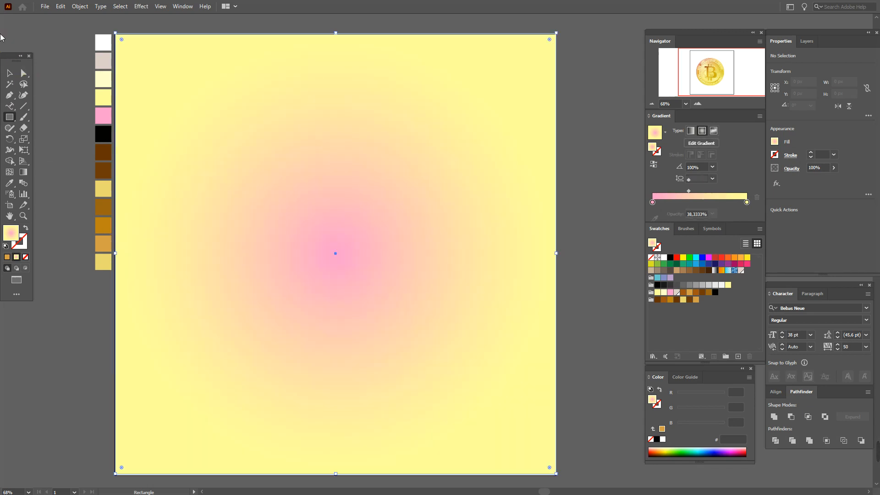
Step: Align the gradient rectangle to the artboard and send it to the back behind the coin
{"action": "left_click", "coordinate": [9, 73]}
{"action": "left_click_drag", "start_coordinate": [291, 140], "coordinate": [296, 144]}
{"action": "right_click", "coordinate": [350, 179]}
{"action": "mouse_move", "coordinate": [407, 346]}
{"action": "left_click", "coordinate": [496, 375]}
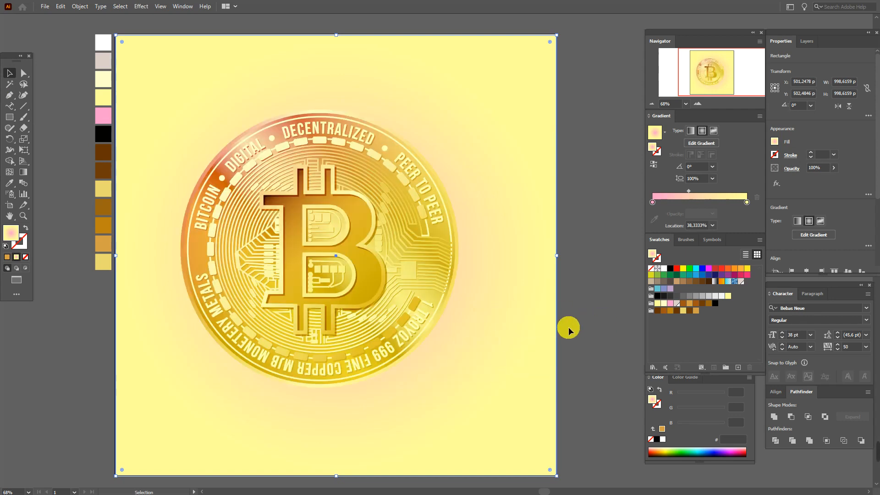
Step: Recolor the background's radial gradient from light cream ffffcc at the center to beige at the edges, with the midpoint at about 57%
{"action": "left_click_drag", "start_coordinate": [681, 305], "coordinate": [747, 202]}
{"action": "left_click", "coordinate": [747, 202]}
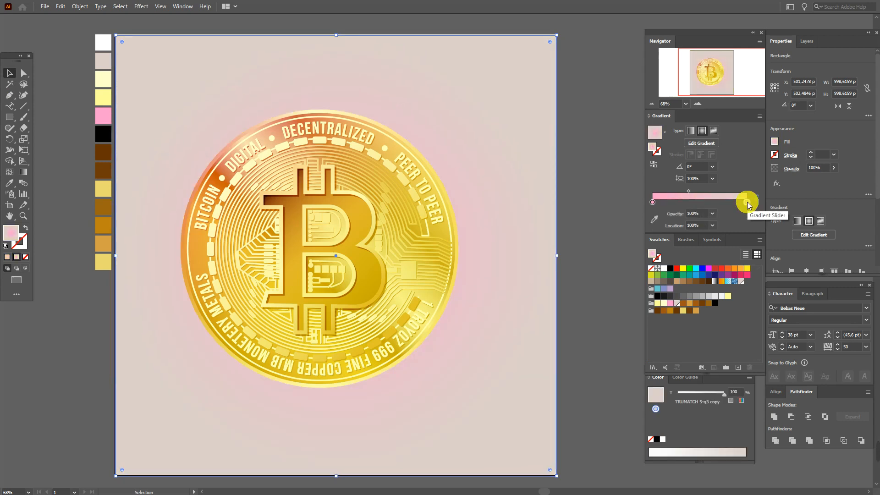
{"action": "left_click_drag", "start_coordinate": [667, 305], "coordinate": [654, 205]}
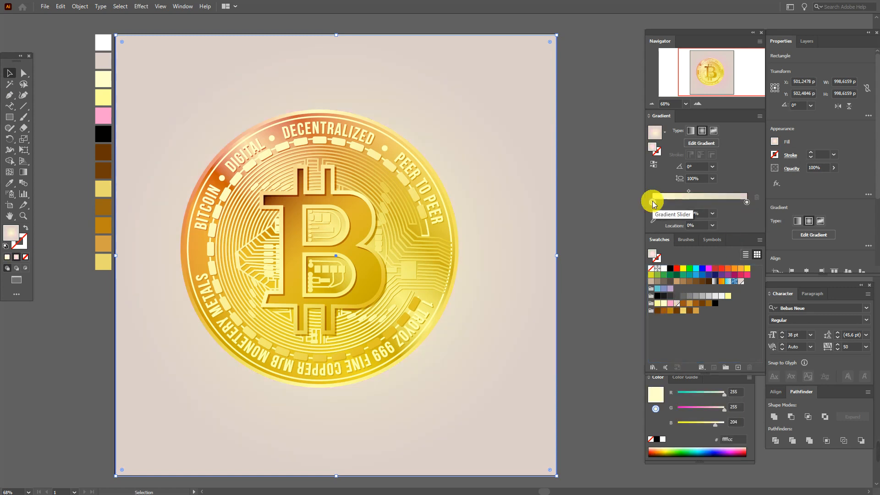
{"action": "left_click_drag", "start_coordinate": [700, 192], "coordinate": [706, 194]}
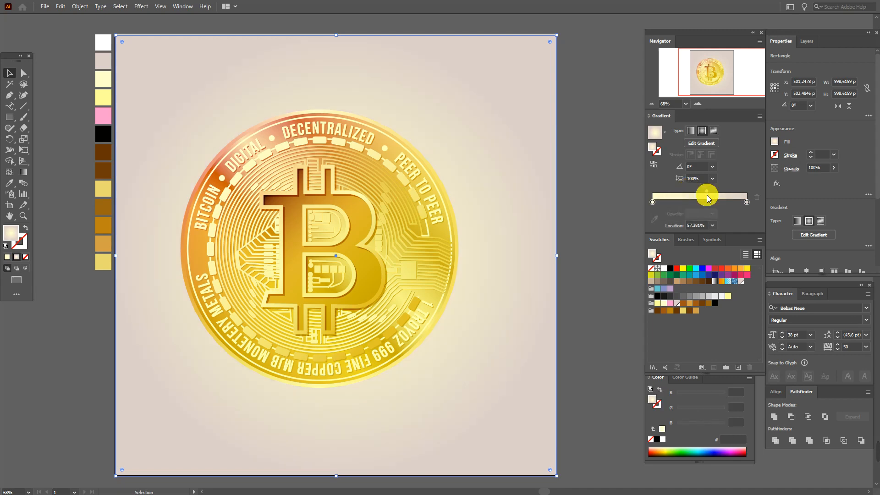
Step: Select the whole coin and move it about 46 px right and 11 px down on the artboard
{"action": "left_click_drag", "start_coordinate": [156, 34], "coordinate": [453, 401]}
{"action": "left_click_drag", "start_coordinate": [260, 235], "coordinate": [304, 240]}
{"action": "left_click", "coordinate": [568, 244]}
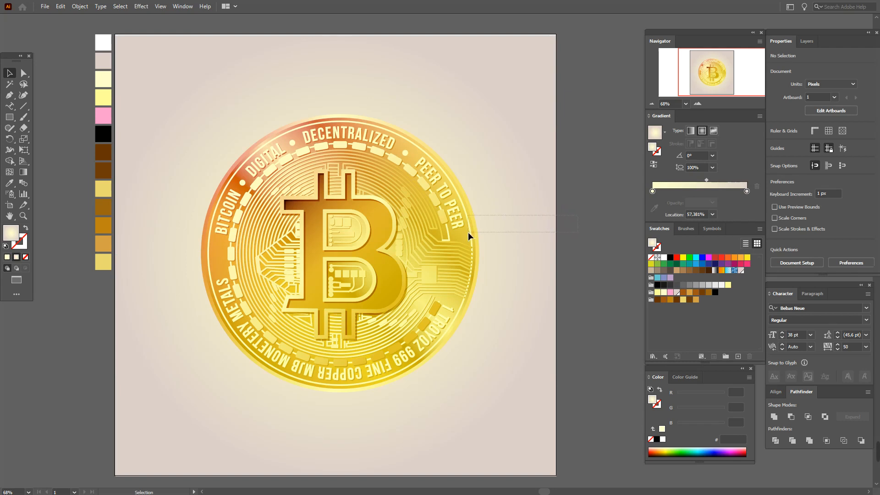
Step: Bring the pale yellow rim ring group and the coin's outermost circle to the front together
{"action": "left_click_drag", "start_coordinate": [469, 232], "coordinate": [468, 231]}
{"action": "left_click_drag", "start_coordinate": [588, 229], "coordinate": [474, 240]}
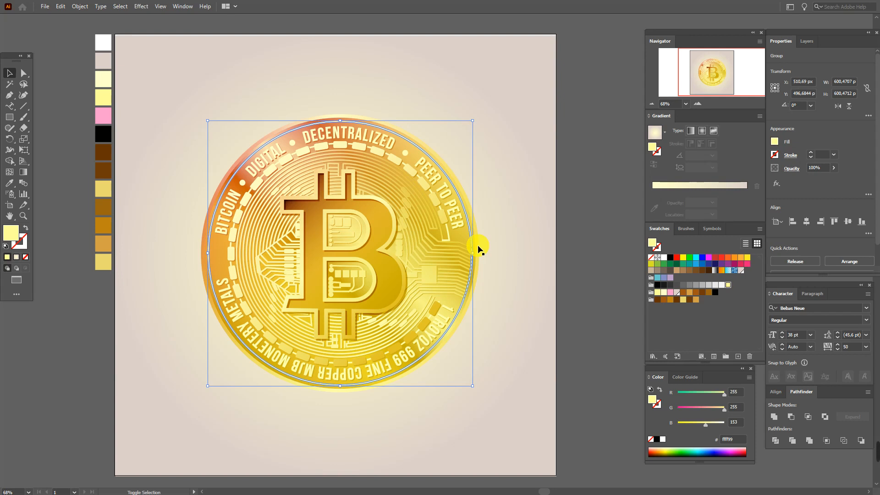
{"action": "left_click", "coordinate": [478, 249], "text": "shift"}
{"action": "right_click", "coordinate": [478, 247]}
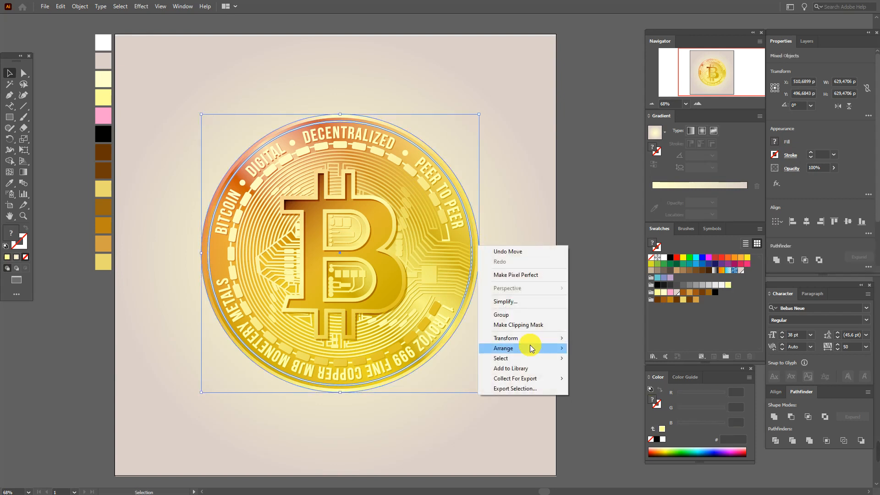
{"action": "mouse_move", "coordinate": [530, 348]}
{"action": "left_click", "coordinate": [584, 349]}
{"action": "left_click", "coordinate": [570, 321]}
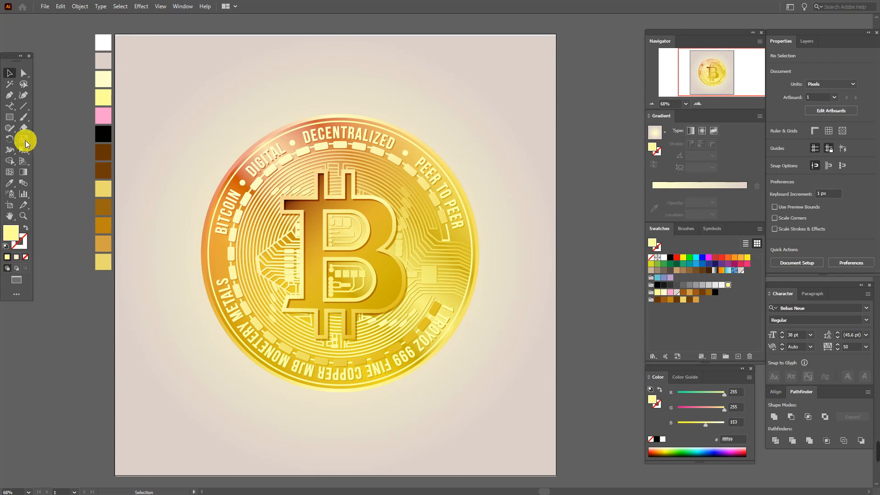
Step: Draw a flat ellipse about 413 by 60 px and position it at the coin's lower edge
{"action": "left_click", "coordinate": [5, 121]}
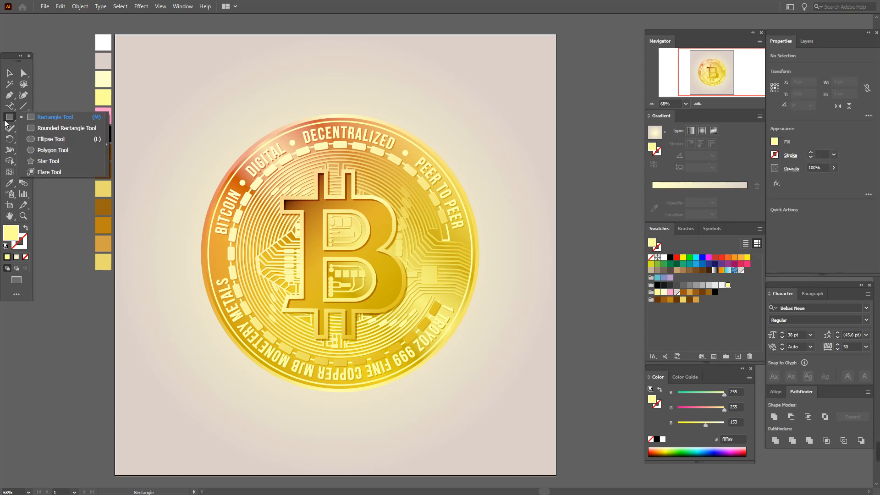
{"action": "left_click", "coordinate": [42, 140]}
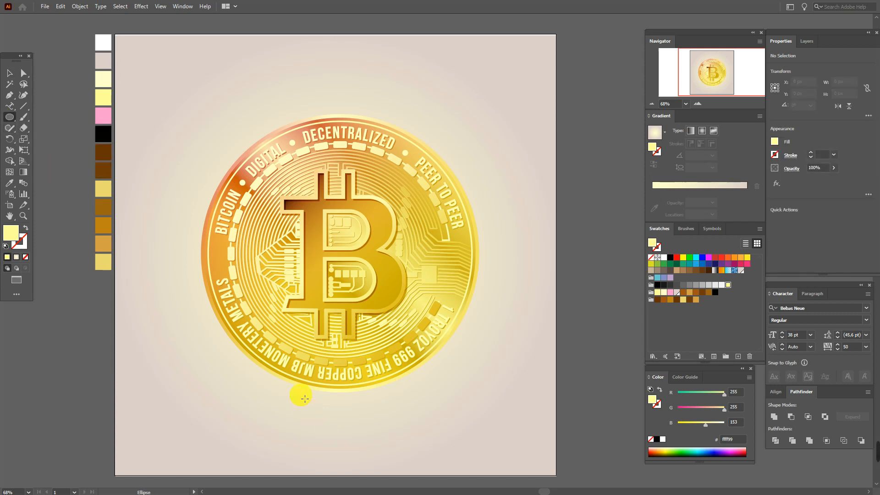
{"action": "mouse_move", "coordinate": [266, 380]}
{"action": "left_mouse_down"}
{"action": "mouse_move", "coordinate": [454, 408]}
{"action": "mouse_move", "coordinate": [449, 398]}
{"action": "mouse_move", "coordinate": [448, 407]}
{"action": "left_mouse_up"}
{"action": "key", "text": "v"}
{"action": "left_click_drag", "start_coordinate": [399, 390], "coordinate": [386, 392]}
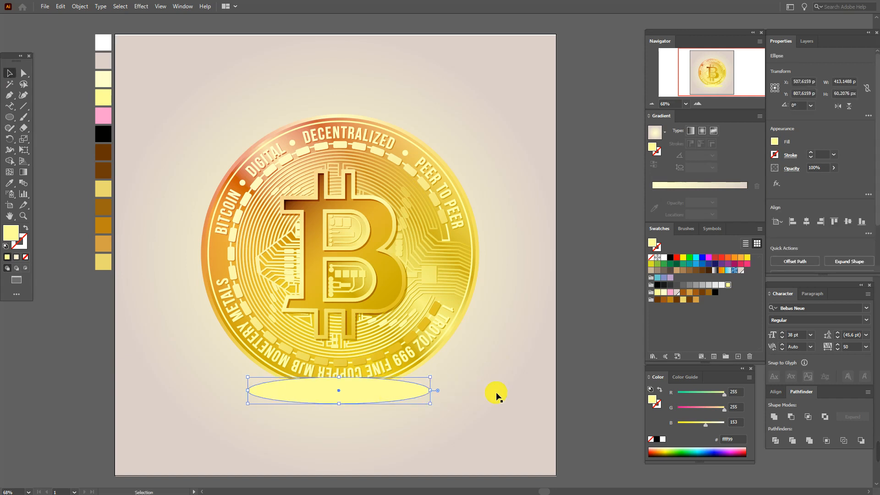
Step: Send the ellipse and background rectangle to the back together, and shift the ellipse slightly up and right beneath the coin
{"action": "left_click", "coordinate": [543, 389]}
{"action": "right_click", "coordinate": [543, 390]}
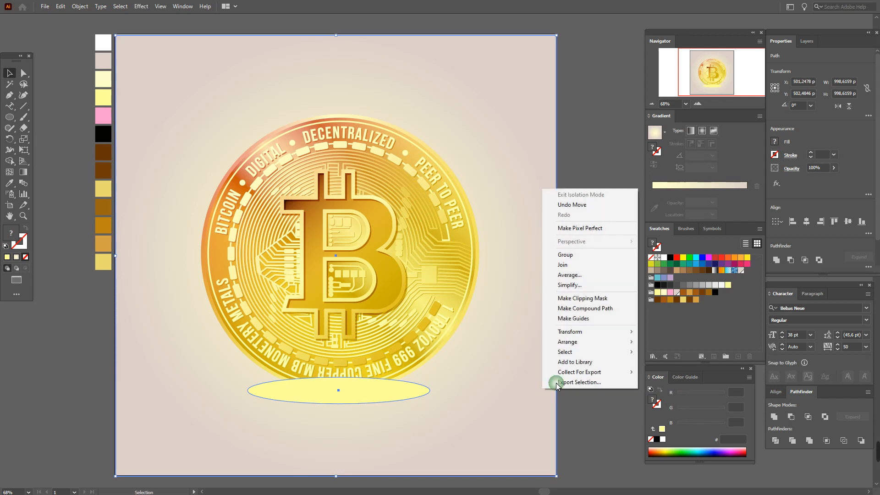
{"action": "mouse_move", "coordinate": [596, 341]}
{"action": "left_click", "coordinate": [668, 372]}
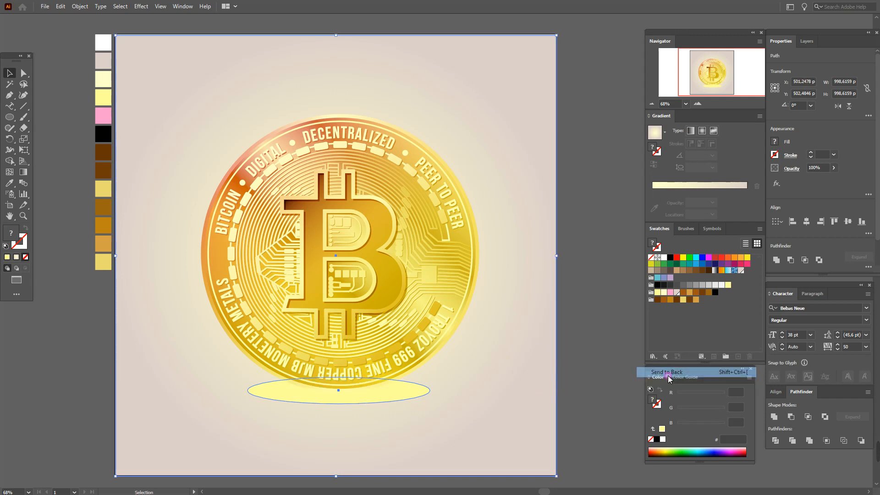
{"action": "left_click_drag", "start_coordinate": [385, 398], "coordinate": [393, 392]}
{"action": "left_click", "coordinate": [575, 367]}
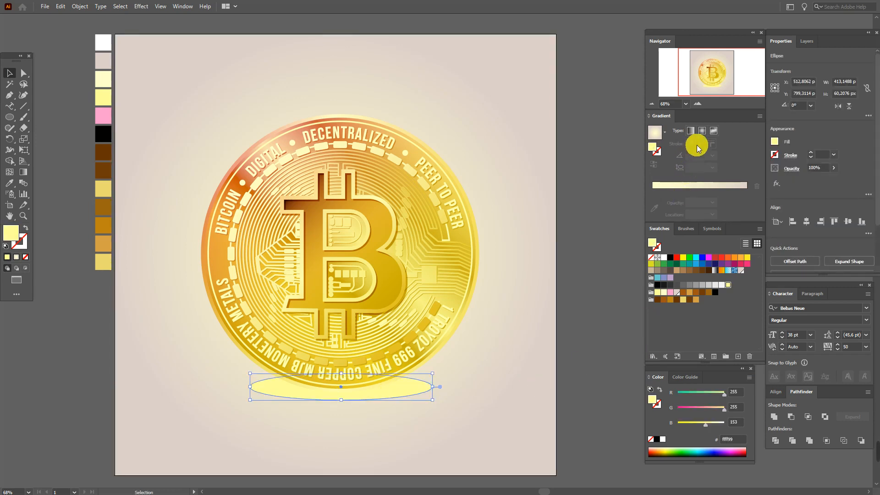
Step: Fill the ellipse with a radial gradient from gray 999999 at the center to white at the edge
{"action": "left_click", "coordinate": [701, 133]}
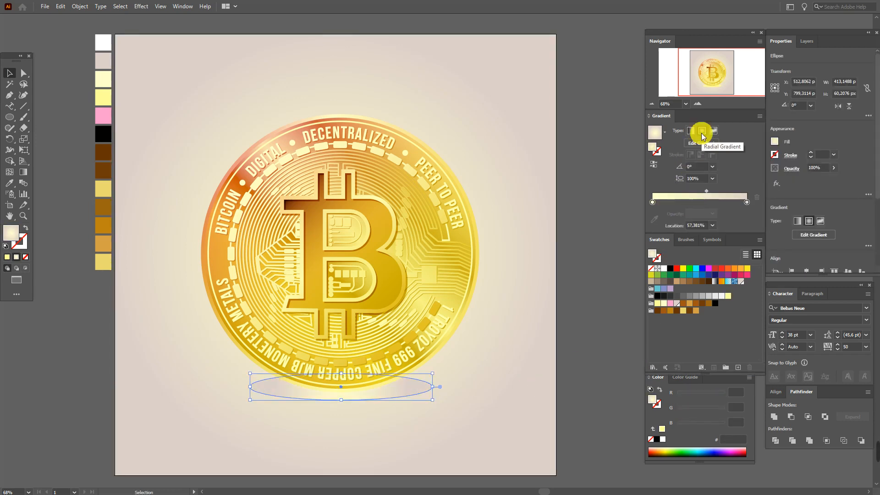
{"action": "left_click_drag", "start_coordinate": [664, 269], "coordinate": [670, 264]}
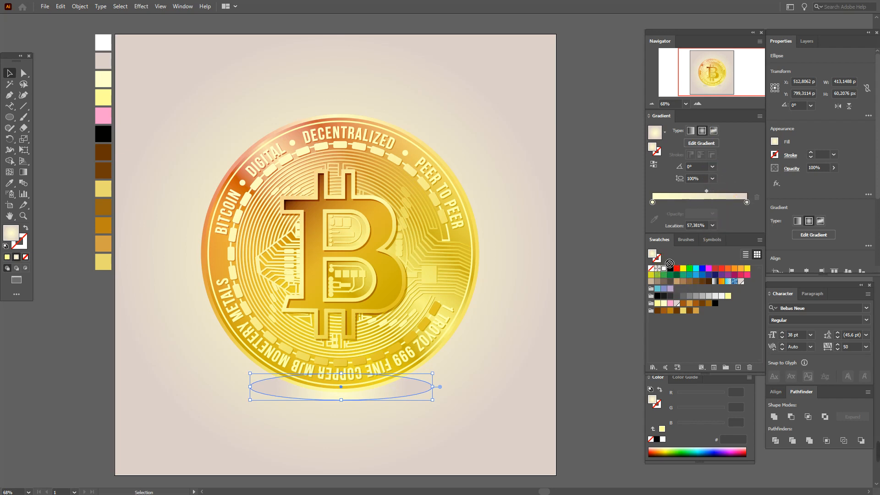
{"action": "left_click_drag", "start_coordinate": [678, 230], "coordinate": [652, 202]}
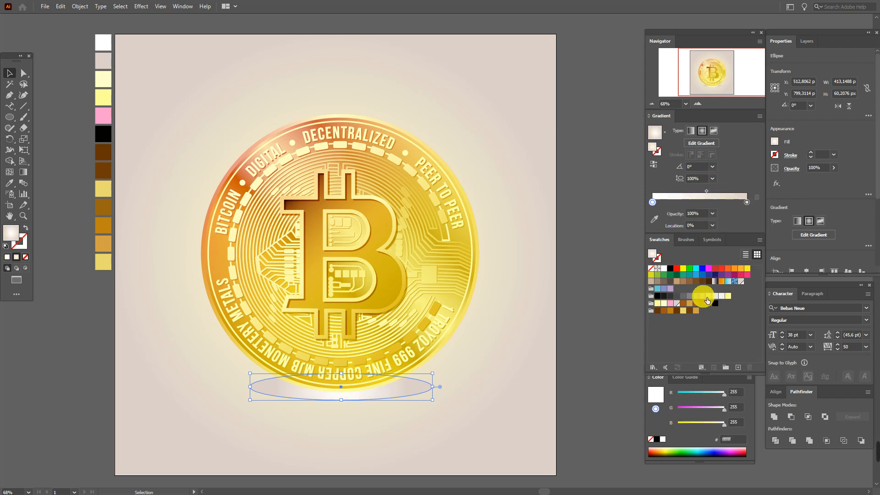
{"action": "mouse_move", "coordinate": [699, 298]}
{"action": "left_mouse_down"}
{"action": "mouse_move", "coordinate": [748, 216]}
{"action": "mouse_move", "coordinate": [747, 203]}
{"action": "mouse_move", "coordinate": [699, 203]}
{"action": "mouse_move", "coordinate": [756, 204]}
{"action": "left_mouse_up"}
{"action": "left_click", "coordinate": [654, 203]}
{"action": "left_click_drag", "start_coordinate": [699, 203], "coordinate": [649, 202]}
Step: Set the shadow ellipse's blending mode to Multiply and deselect it
{"action": "left_click", "coordinate": [791, 168]}
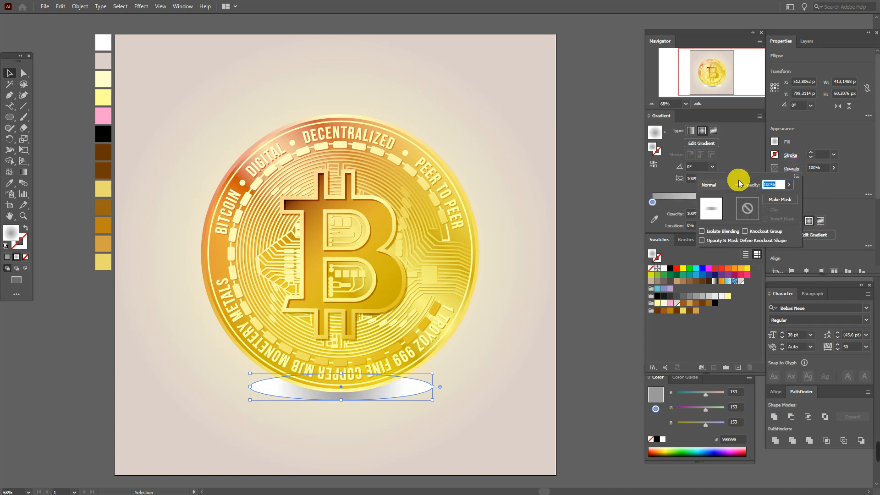
{"action": "left_click", "coordinate": [729, 185]}
{"action": "left_click", "coordinate": [717, 217]}
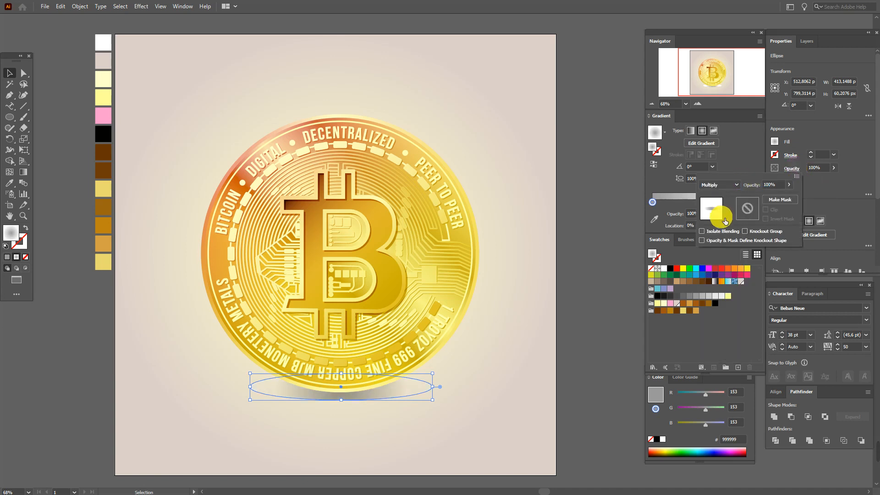
{"action": "left_click", "coordinate": [630, 227]}
{"action": "left_click", "coordinate": [630, 228]}
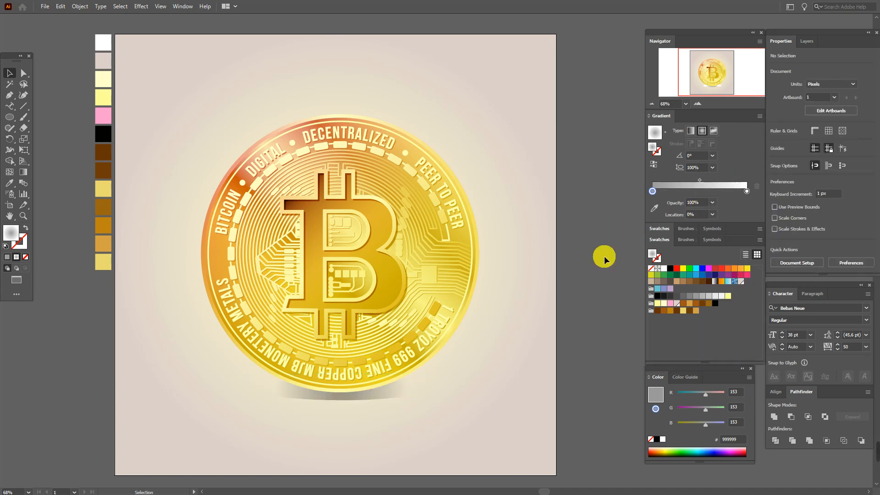
Step: Soften the shadow ellipse beneath the coin with a Gaussian Blur effect
{"action": "left_click", "coordinate": [394, 394]}
{"action": "left_click", "coordinate": [141, 6]}
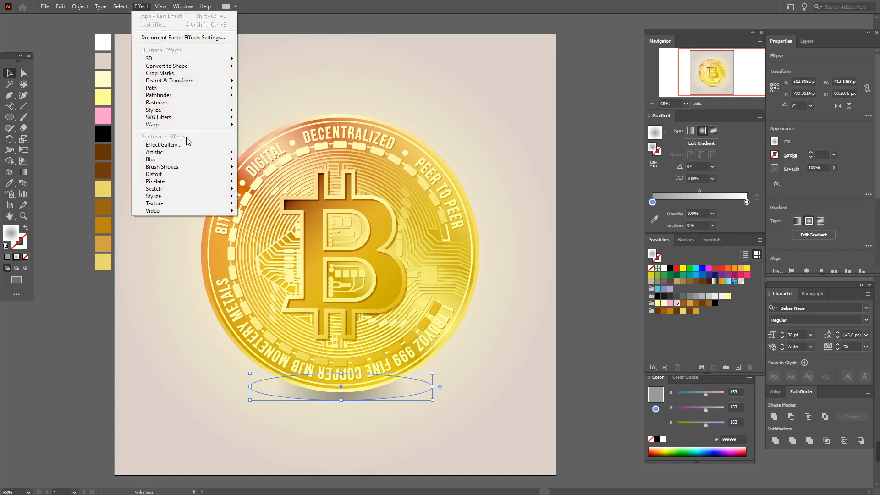
{"action": "mouse_move", "coordinate": [226, 158]}
{"action": "left_click", "coordinate": [259, 160]}
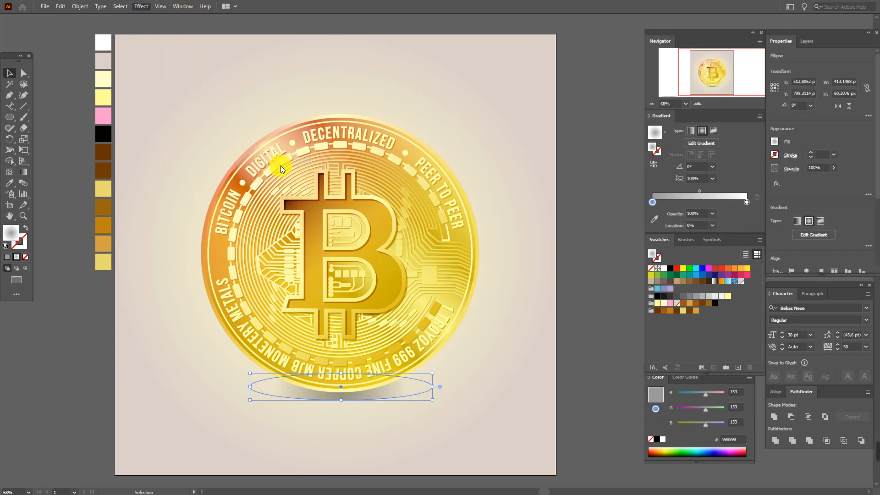
{"action": "left_click", "coordinate": [573, 248]}
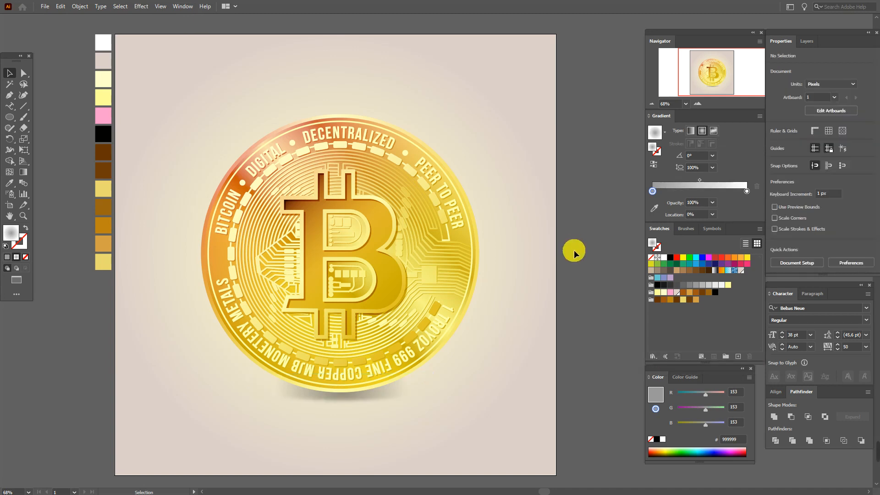
Step: Stretch the shadow ellipse downward to about 161 px tall and flatten its radial gradient to about a 45% aspect ratio
{"action": "left_click", "coordinate": [384, 394]}
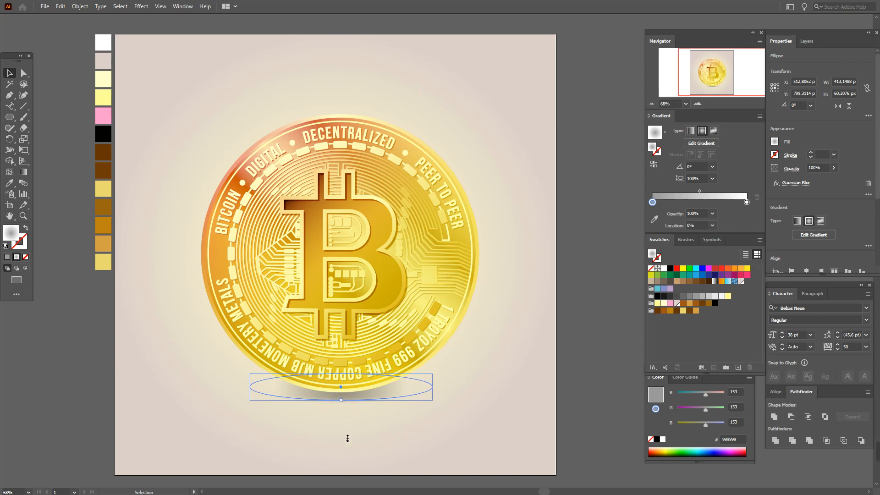
{"action": "left_click_drag", "start_coordinate": [347, 427], "coordinate": [344, 445]}
{"action": "left_click", "coordinate": [22, 173]}
{"action": "left_click", "coordinate": [341, 408]}
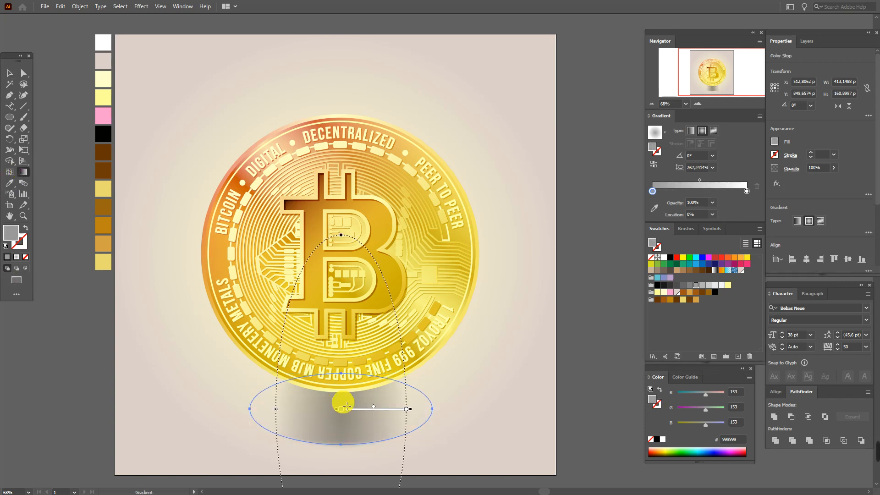
{"action": "mouse_move", "coordinate": [341, 238]}
{"action": "left_mouse_down"}
{"action": "mouse_move", "coordinate": [344, 364]}
{"action": "mouse_move", "coordinate": [331, 381]}
{"action": "left_mouse_up"}
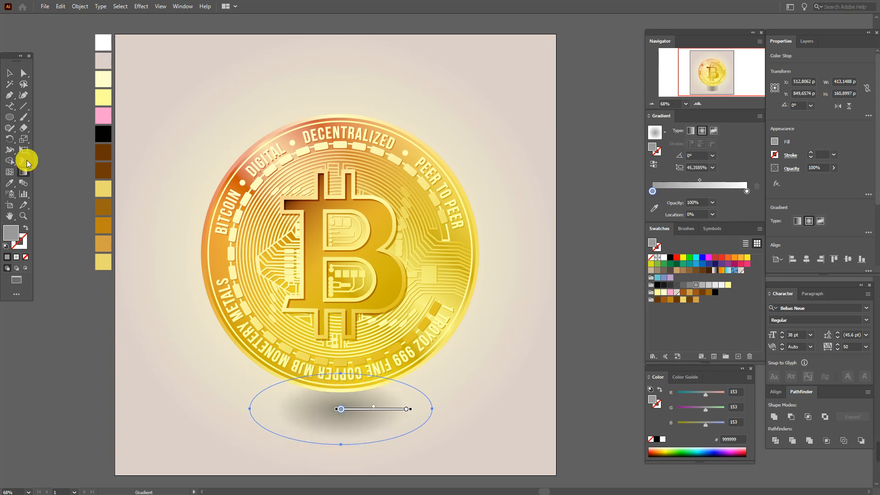
Step: Squash the shadow ellipse to about 94 px tall, widen it, and reposition it beneath the coin's lower edge
{"action": "left_click", "coordinate": [9, 73]}
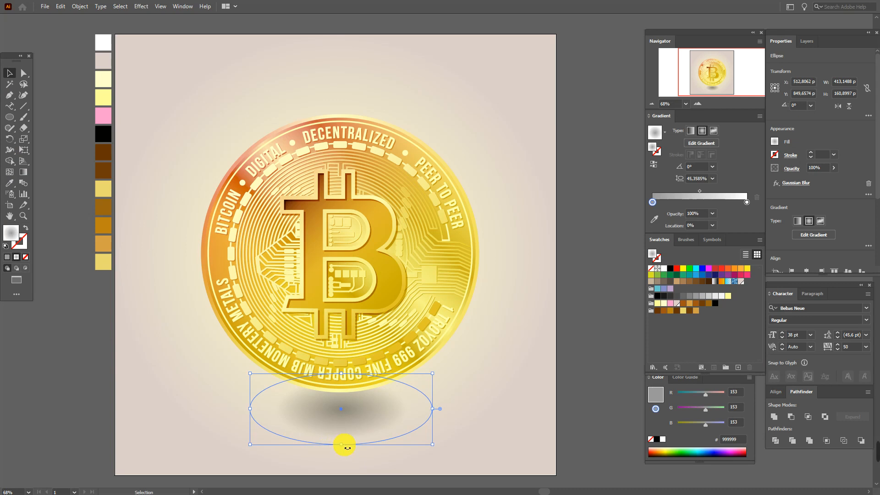
{"action": "left_click_drag", "start_coordinate": [344, 444], "coordinate": [343, 414]}
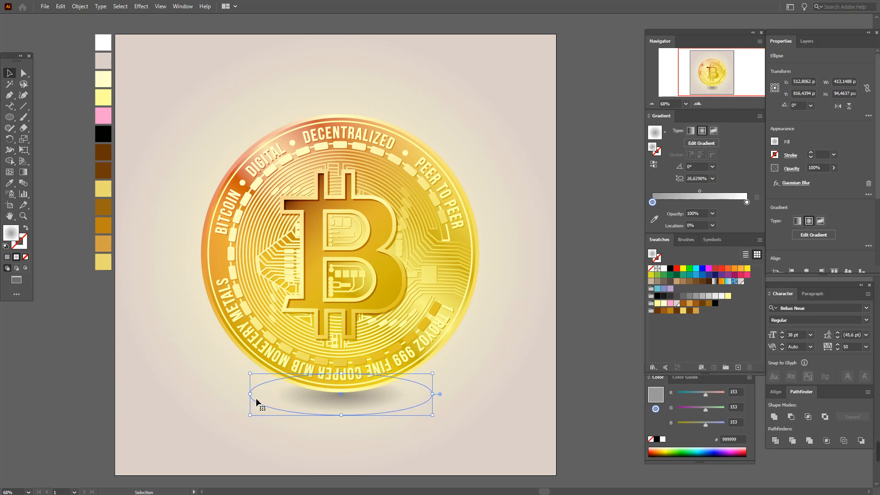
{"action": "left_click_drag", "start_coordinate": [253, 397], "coordinate": [180, 397]}
{"action": "left_click_drag", "start_coordinate": [299, 399], "coordinate": [330, 390]}
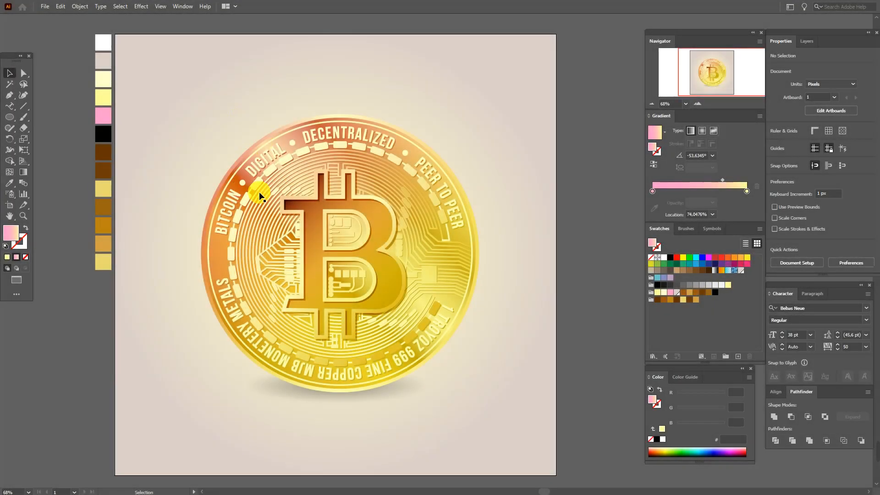
Step: Draw a circle about 273 px wide over the coin's upper-left rim, filled with a radial gradient from light yellow FFFF99 to black
{"action": "left_click", "coordinate": [7, 119]}
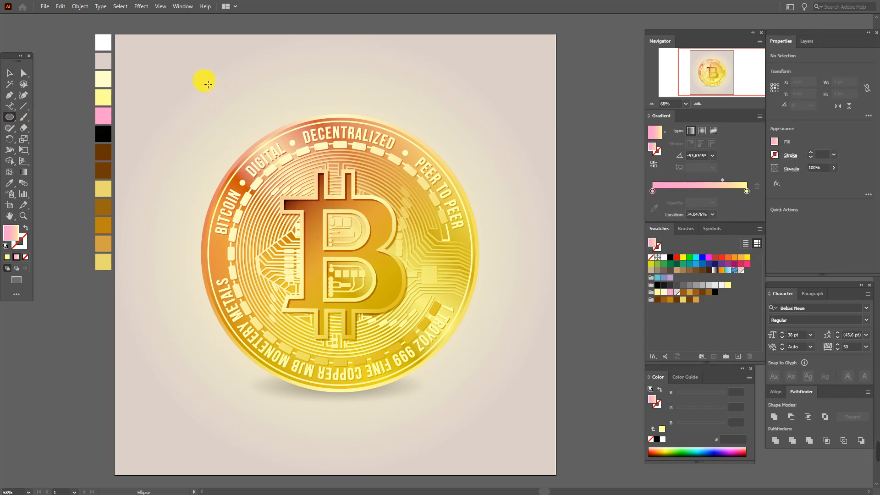
{"action": "left_click_drag", "start_coordinate": [278, 175], "coordinate": [320, 191]}
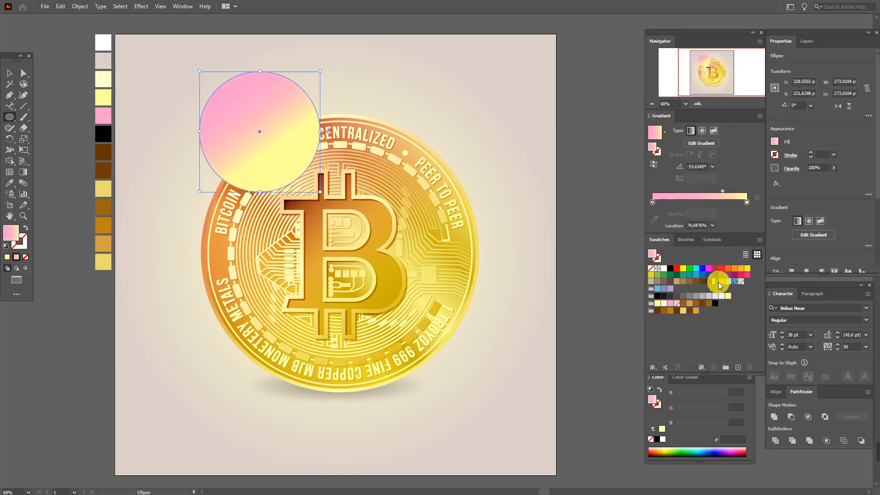
{"action": "left_click", "coordinate": [716, 282]}
{"action": "left_click", "coordinate": [702, 131]}
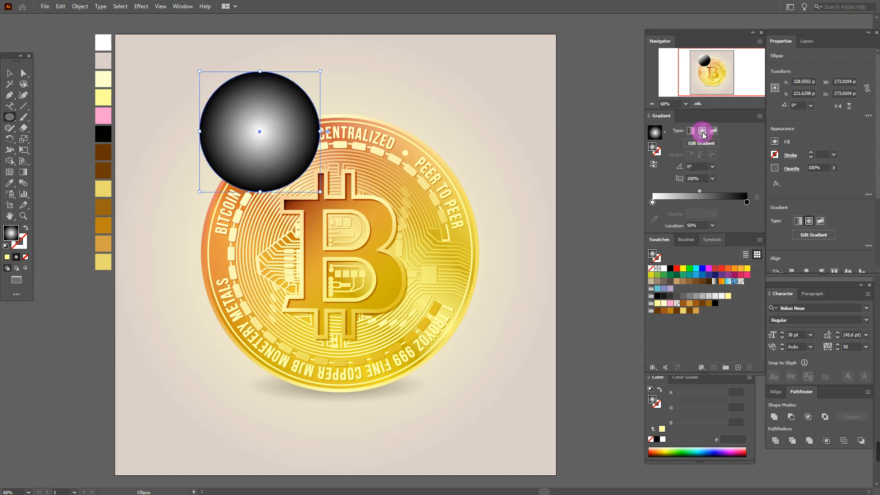
{"action": "left_click_drag", "start_coordinate": [657, 303], "coordinate": [653, 203]}
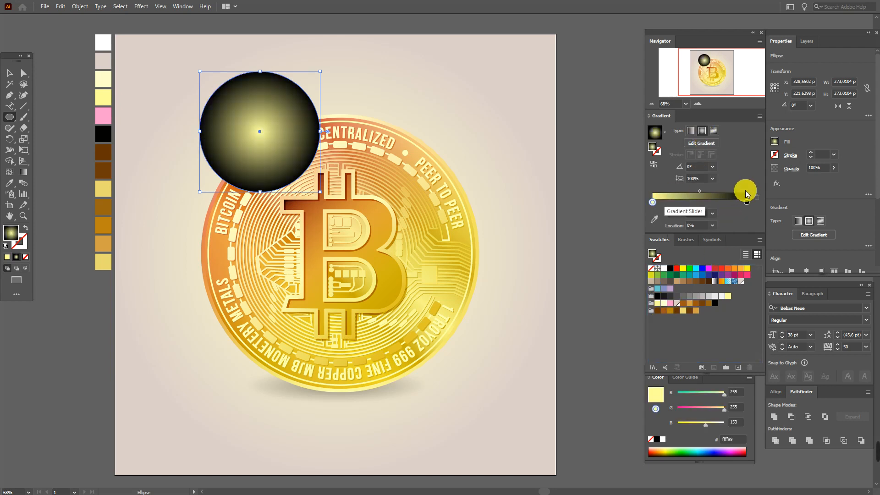
Step: Set the yellow-black circle's blending mode to Screen
{"action": "left_click", "coordinate": [793, 170]}
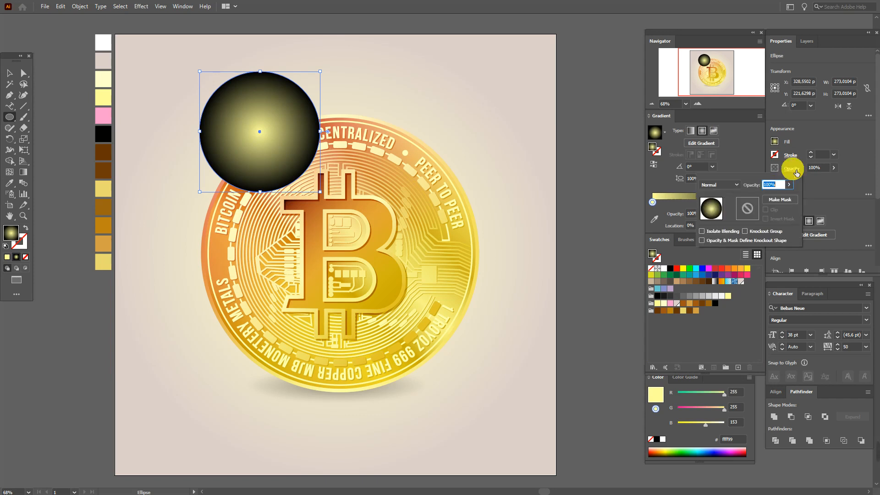
{"action": "left_click", "coordinate": [728, 186]}
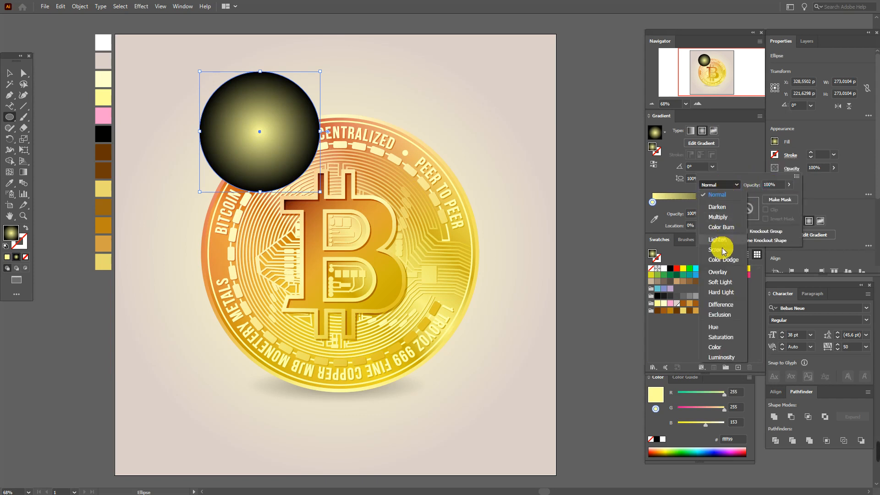
{"action": "left_click", "coordinate": [717, 249]}
Step: Rotate the glow circle to 315°, flatten it into an ellipse along the coin's upper-left rim, and deselect it
{"action": "left_click", "coordinate": [12, 73]}
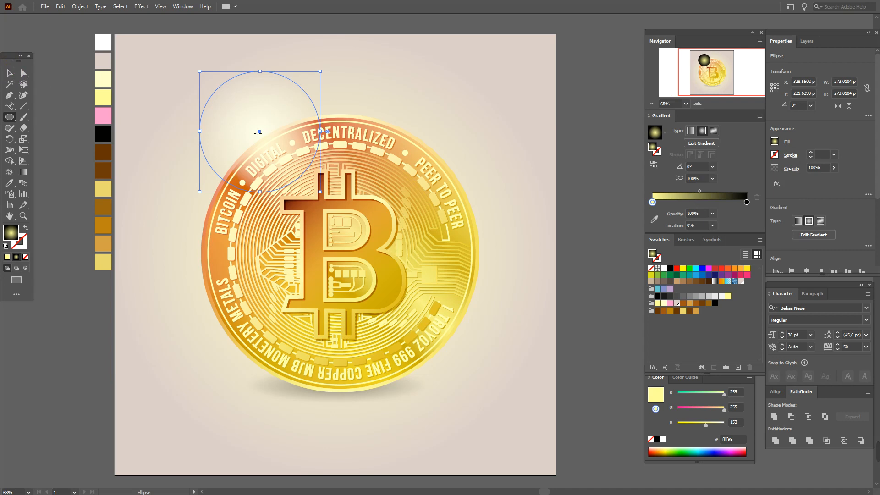
{"action": "left_click_drag", "start_coordinate": [321, 132], "coordinate": [276, 178]}
{"action": "left_click_drag", "start_coordinate": [262, 140], "coordinate": [265, 162]}
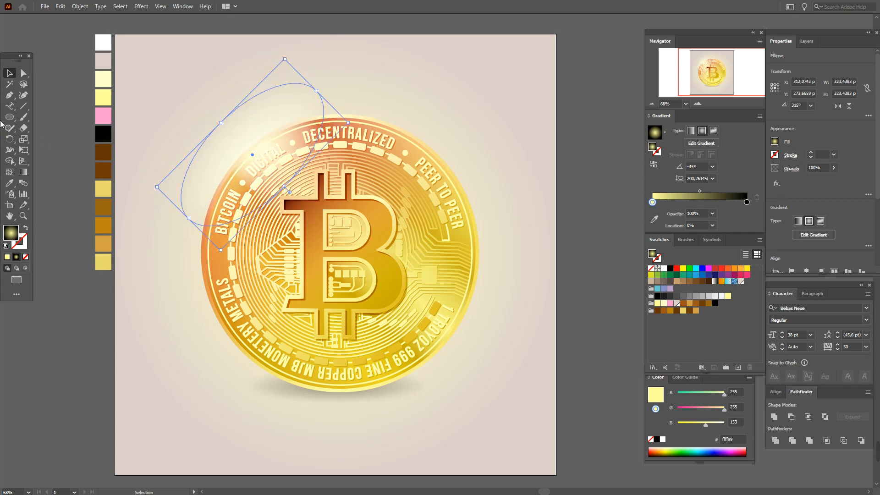
{"action": "left_click", "coordinate": [57, 90]}
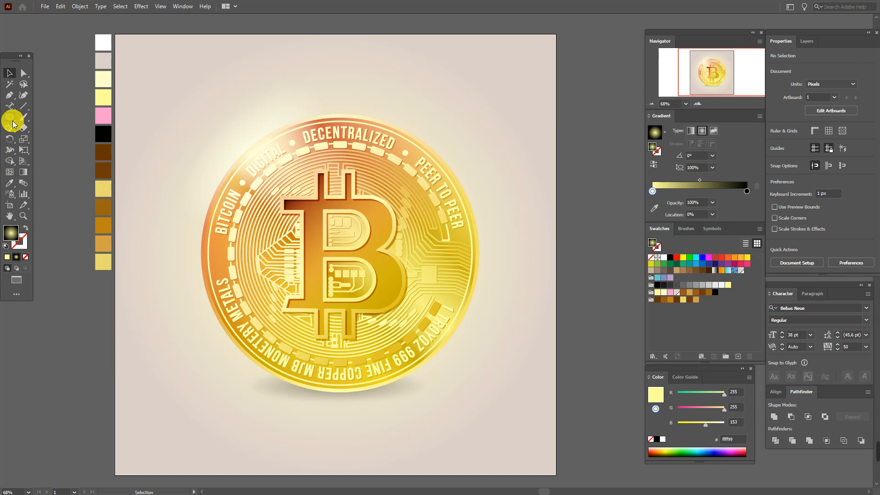
Step: Draw a circle about 85 px wide beside the artboard and fill it with a white-to-black radial gradient
{"action": "left_click", "coordinate": [715, 270]}
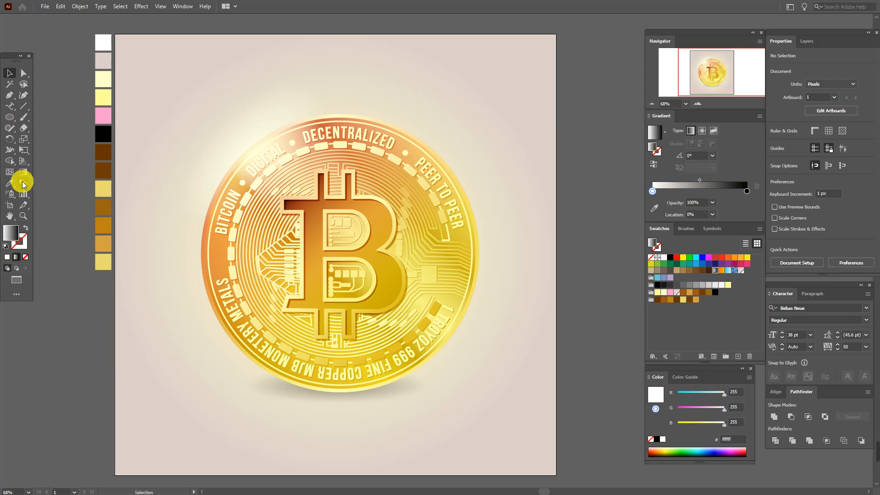
{"action": "left_click", "coordinate": [9, 117]}
{"action": "left_click_drag", "start_coordinate": [579, 133], "coordinate": [616, 173]}
{"action": "left_click", "coordinate": [703, 131]}
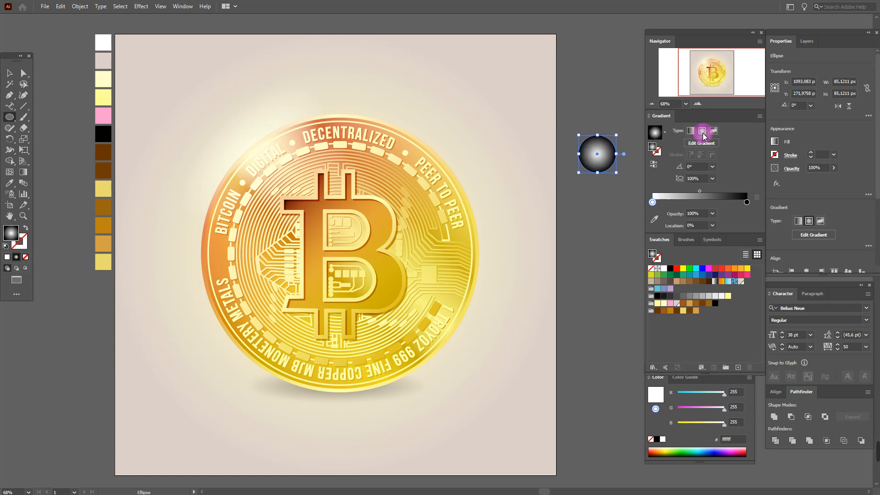
Step: Add a white stop near 11% and an orange-brown stop just beyond it to the small circle's gradient, moving the outer midpoint to about 25%
{"action": "left_click", "coordinate": [23, 216]}
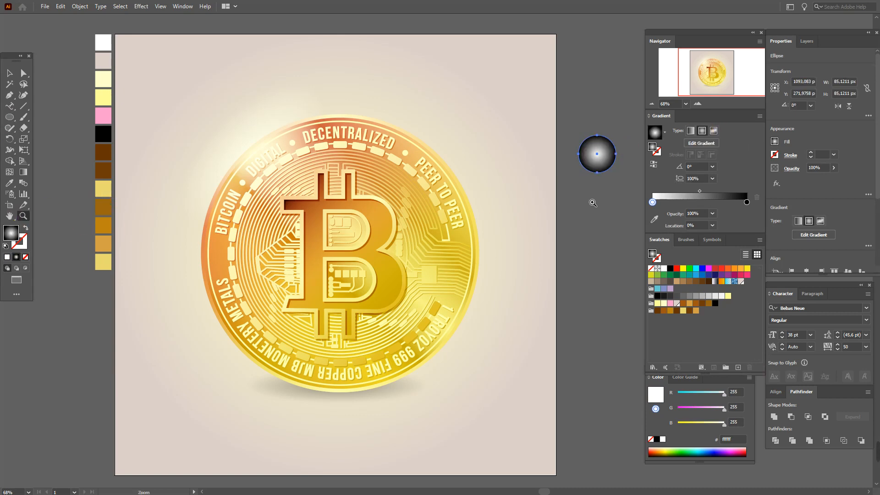
{"action": "left_click", "coordinate": [618, 180]}
{"action": "left_click", "coordinate": [510, 212]}
{"action": "left_click", "coordinate": [11, 74]}
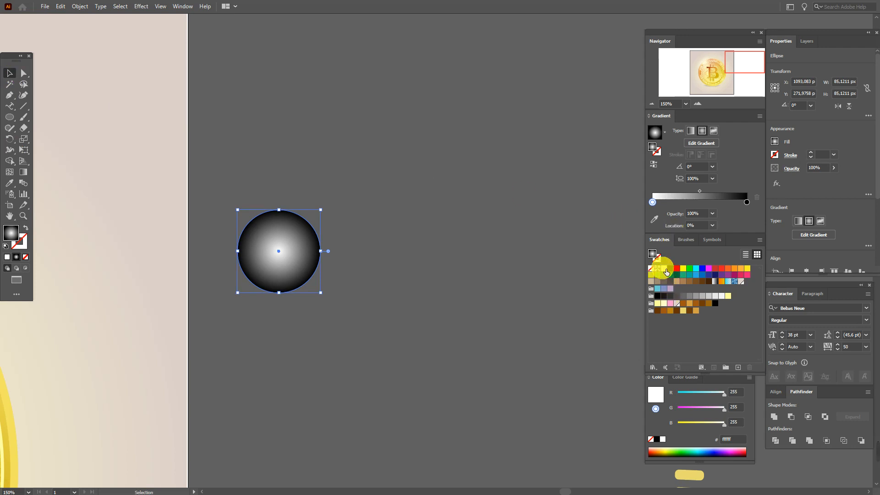
{"action": "left_click", "coordinate": [663, 202]}
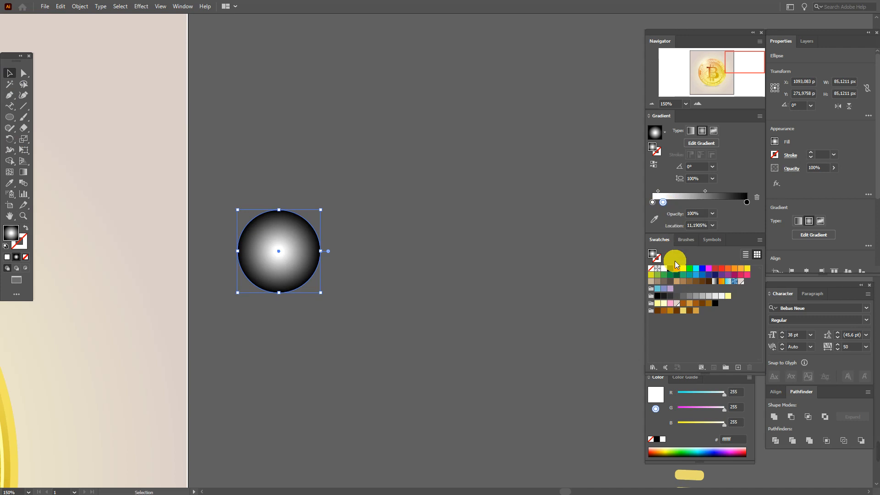
{"action": "left_click_drag", "start_coordinate": [683, 302], "coordinate": [690, 196]}
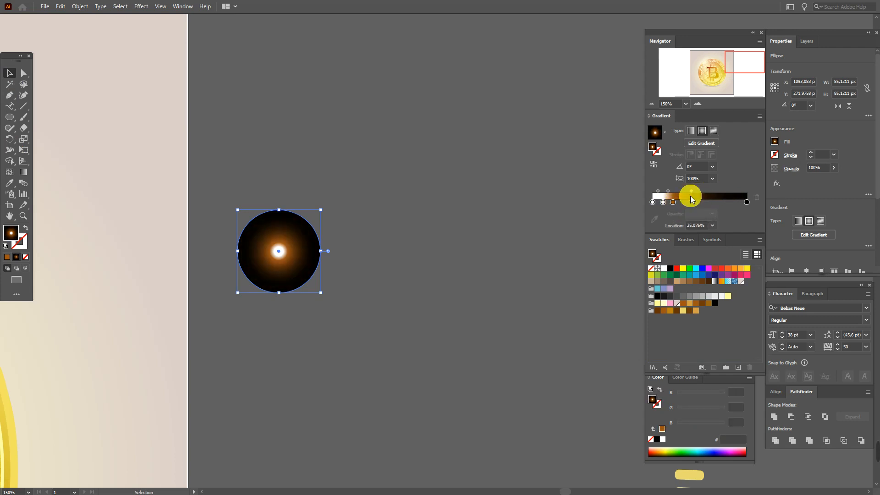
Step: Narrow the glow circle to about 69 px wide, duplicate it, and shrink the copy to about 26 px beside the original
{"action": "left_click_drag", "start_coordinate": [243, 257], "coordinate": [260, 257]}
{"action": "left_click", "coordinate": [335, 265]}
{"action": "left_click", "coordinate": [293, 267]}
{"action": "key", "text": "ctrl+c"}
{"action": "key", "text": "ctrl+v"}
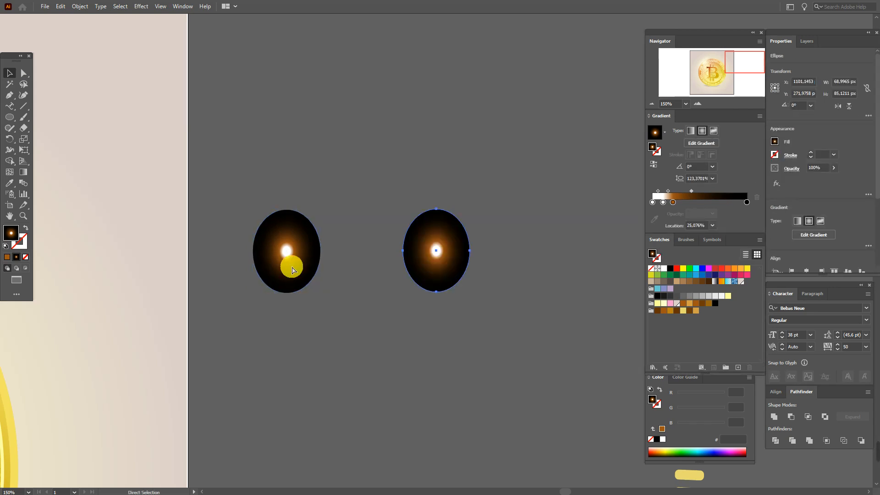
{"action": "left_click_drag", "start_coordinate": [438, 212], "coordinate": [350, 258]}
Step: Duplicate the 26 px glow, shrink the copy to about 13 px, and place it at the end of the row
{"action": "key", "text": "ctrl+c"}
{"action": "key", "text": "ctrl+v"}
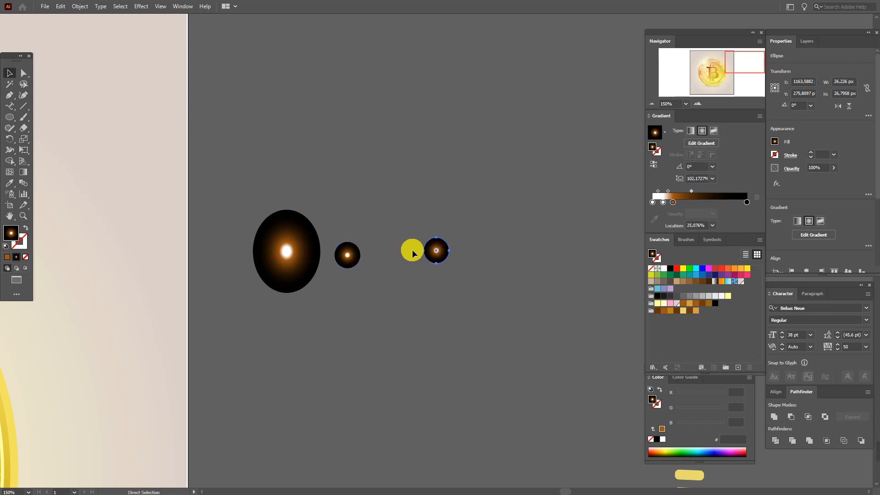
{"action": "left_click_drag", "start_coordinate": [440, 250], "coordinate": [441, 256]}
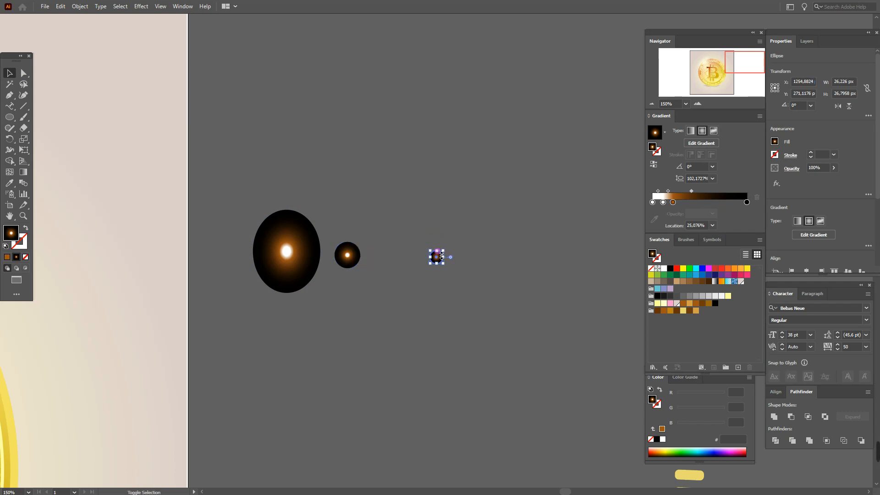
{"action": "left_click", "coordinate": [449, 265]}
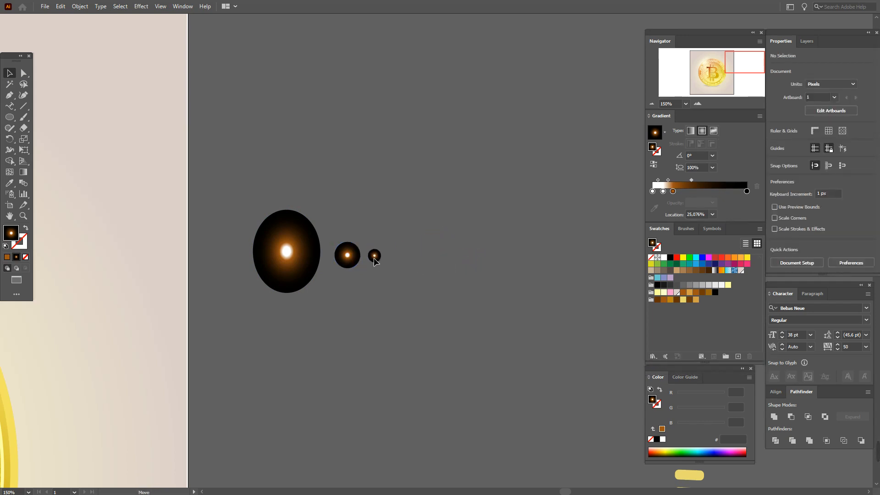
Step: Move all three glow shapes onto the artboard's beige background, set their blending mode to Screen, and deselect them
{"action": "left_click", "coordinate": [375, 255]}
{"action": "left_click", "coordinate": [346, 263], "text": "shift"}
{"action": "left_click", "coordinate": [289, 263], "text": "shift"}
{"action": "left_click_drag", "start_coordinate": [289, 264], "coordinate": [88, 251]}
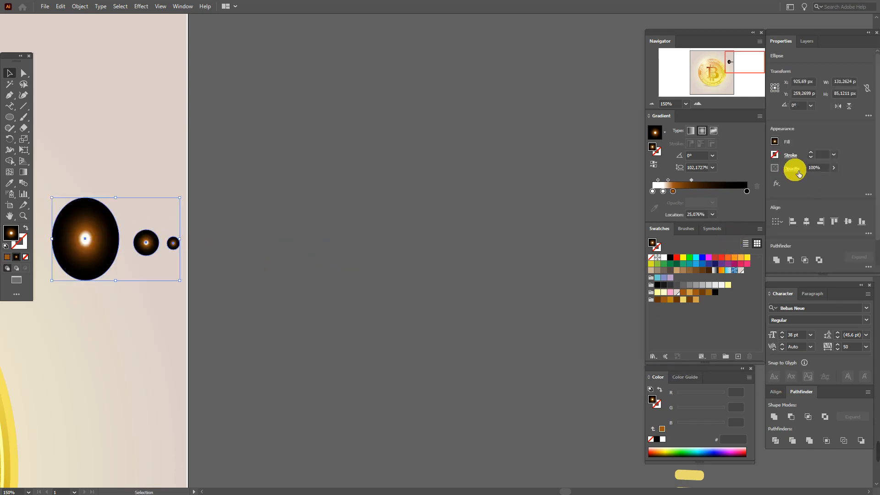
{"action": "left_click", "coordinate": [711, 187]}
{"action": "left_click", "coordinate": [712, 255]}
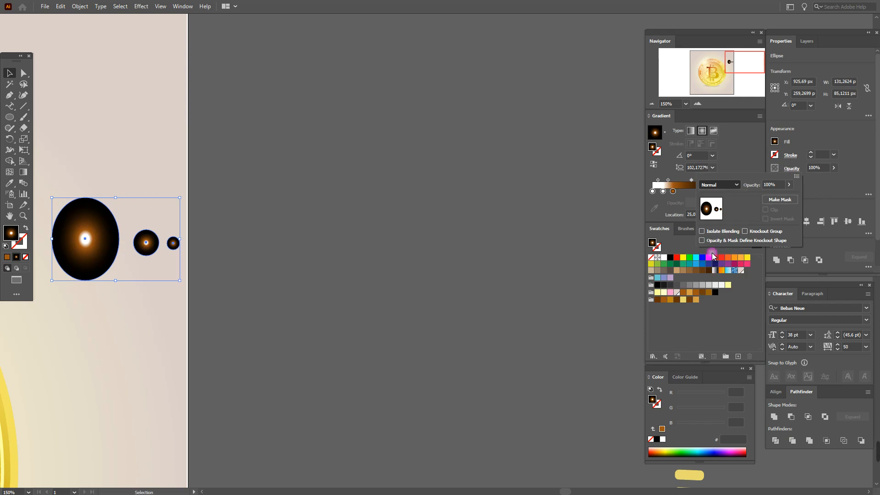
{"action": "left_click", "coordinate": [301, 243]}
{"action": "left_click", "coordinate": [301, 243]}
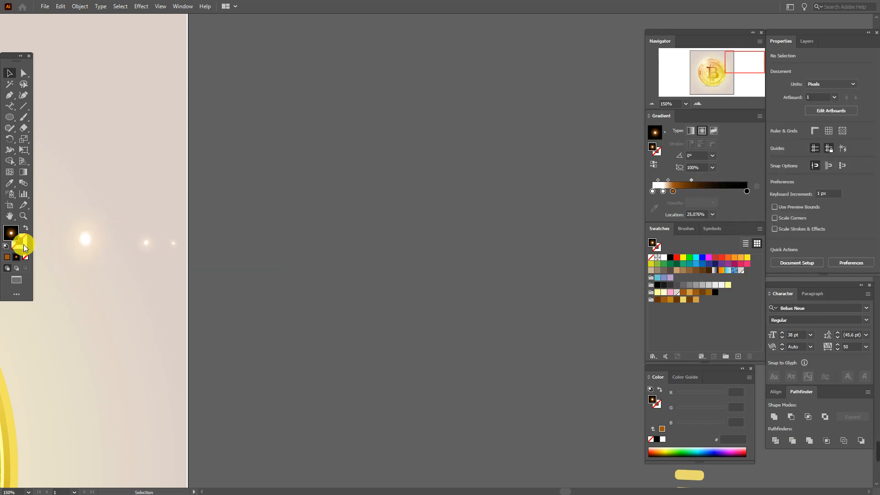
Step: Save the largest glow as a new symbol with the default symbol options
{"action": "left_click", "coordinate": [11, 219]}
{"action": "left_click_drag", "start_coordinate": [120, 229], "coordinate": [196, 235]}
{"action": "left_click", "coordinate": [10, 73]}
{"action": "left_click", "coordinate": [147, 214]}
{"action": "left_click", "coordinate": [712, 238]}
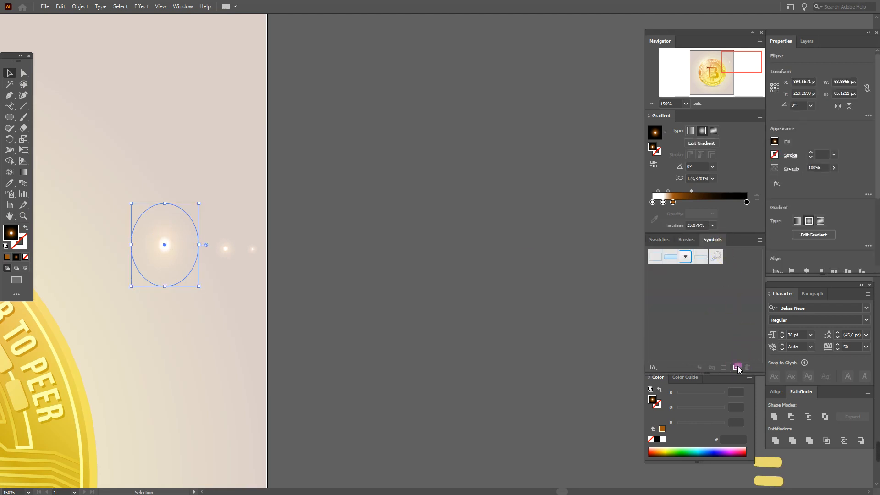
{"action": "left_click", "coordinate": [736, 367]}
{"action": "left_click", "coordinate": [439, 321]}
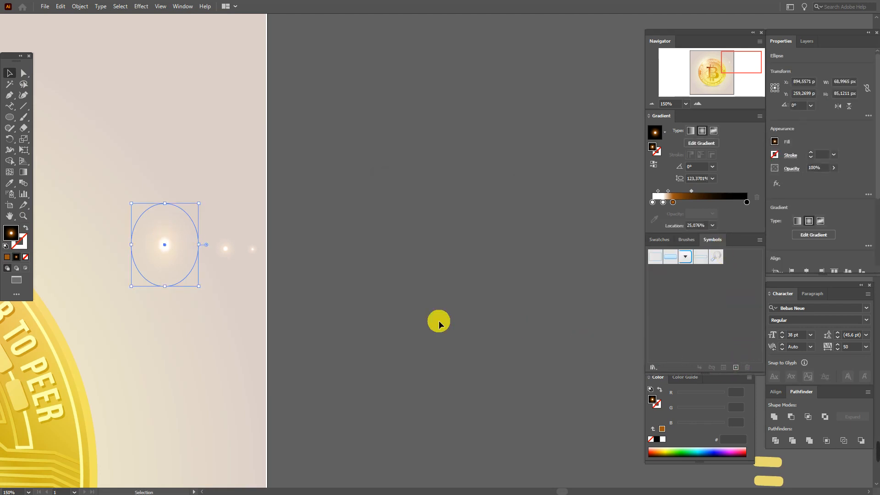
Step: Save the medium and smallest glows as two separate new symbols with the default options
{"action": "left_click", "coordinate": [223, 246]}
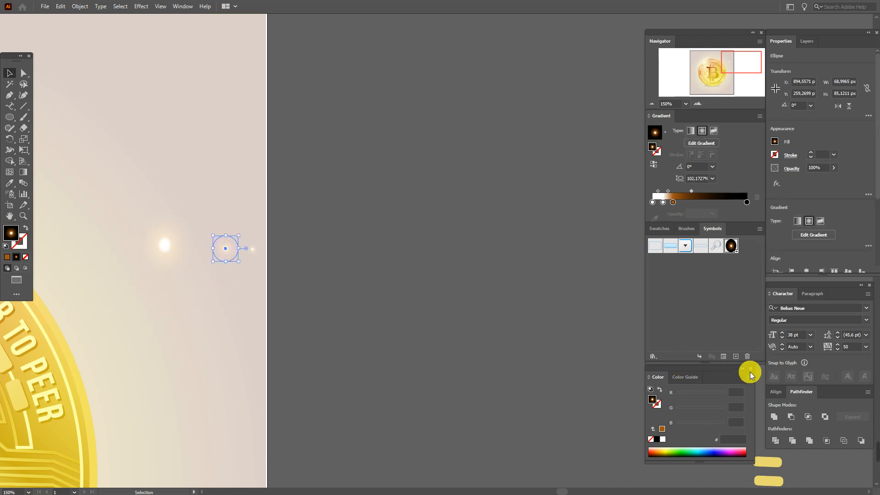
{"action": "left_click", "coordinate": [737, 367]}
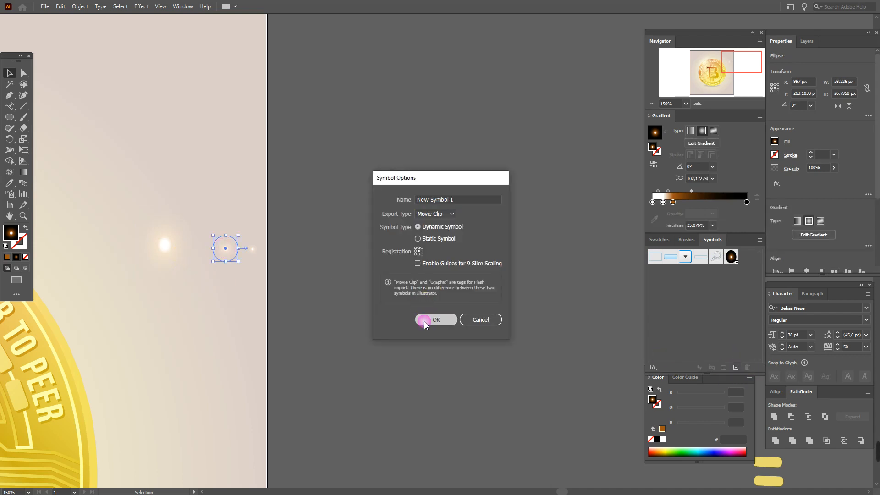
{"action": "left_click", "coordinate": [424, 320]}
{"action": "key", "text": "ctrl+z"}
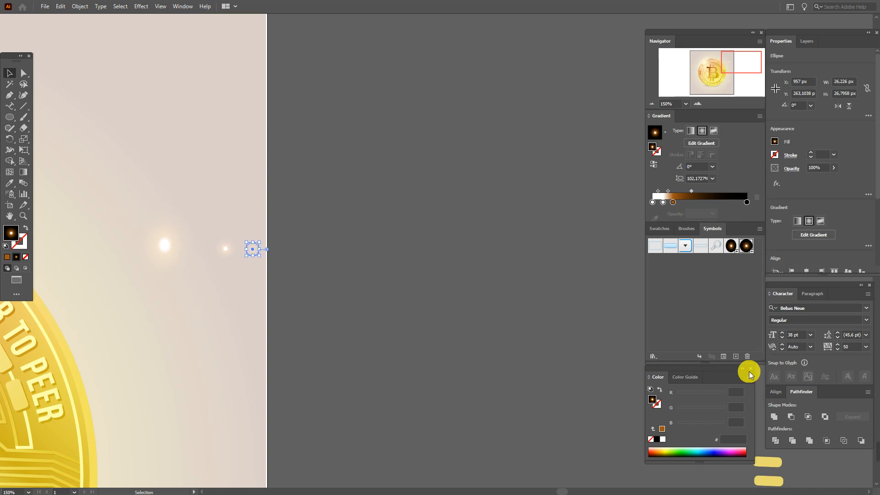
{"action": "left_click", "coordinate": [736, 367]}
{"action": "left_click", "coordinate": [449, 322]}
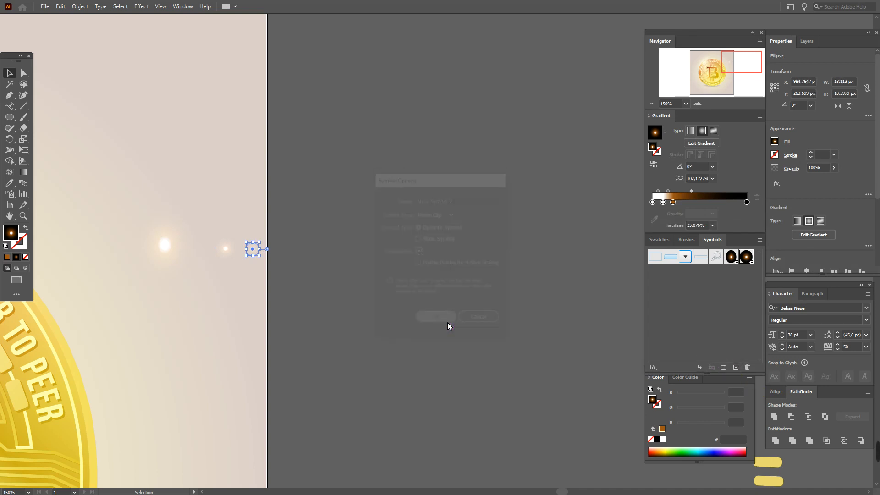
Step: Select the three glow shapes on the artboard and delete them
{"action": "left_click_drag", "start_coordinate": [162, 262], "coordinate": [162, 262]}
{"action": "left_click", "coordinate": [255, 306], "text": "shift"}
{"action": "key", "text": "Delete"}
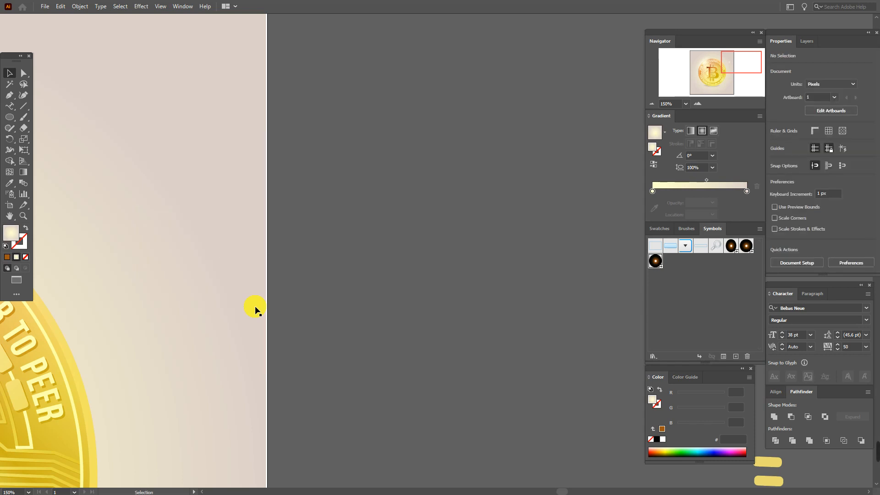
Step: Spray the smallest glow symbol around the coin's upper-left and lower-right edges with the Symbol Sprayer, and deselect the set
{"action": "left_click_drag", "start_coordinate": [338, 244], "coordinate": [677, 244]}
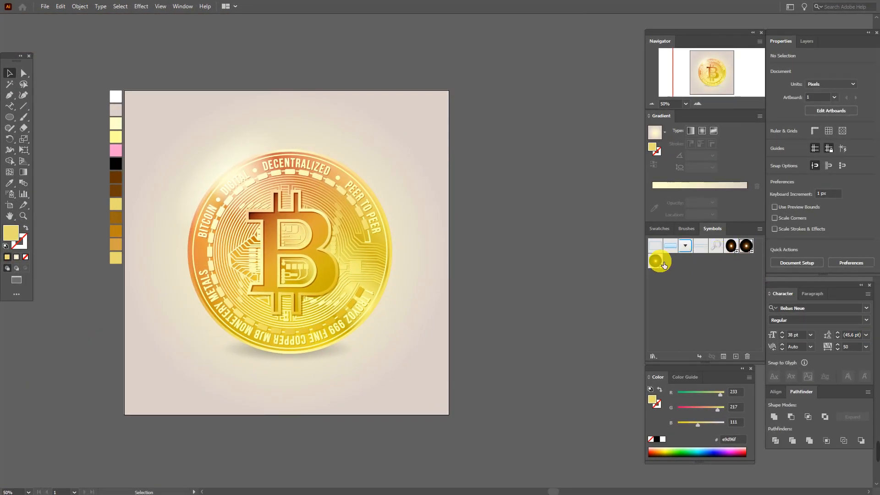
{"action": "left_click", "coordinate": [664, 264]}
{"action": "mouse_move", "coordinate": [219, 185]}
{"action": "left_mouse_down"}
{"action": "mouse_move", "coordinate": [191, 140]}
{"action": "mouse_move", "coordinate": [237, 181]}
{"action": "mouse_move", "coordinate": [204, 166]}
{"action": "mouse_move", "coordinate": [230, 140]}
{"action": "left_mouse_up"}
{"action": "mouse_move", "coordinate": [344, 299]}
{"action": "left_mouse_down"}
{"action": "mouse_move", "coordinate": [390, 317]}
{"action": "mouse_move", "coordinate": [349, 318]}
{"action": "mouse_move", "coordinate": [345, 337]}
{"action": "mouse_move", "coordinate": [403, 297]}
{"action": "mouse_move", "coordinate": [385, 347]}
{"action": "mouse_move", "coordinate": [361, 337]}
{"action": "mouse_move", "coordinate": [382, 294]}
{"action": "left_mouse_up"}
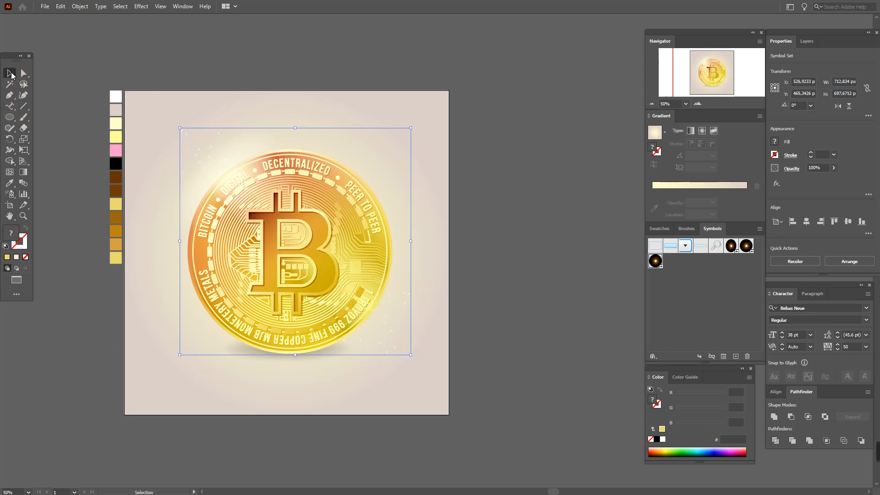
{"action": "left_click", "coordinate": [116, 55]}
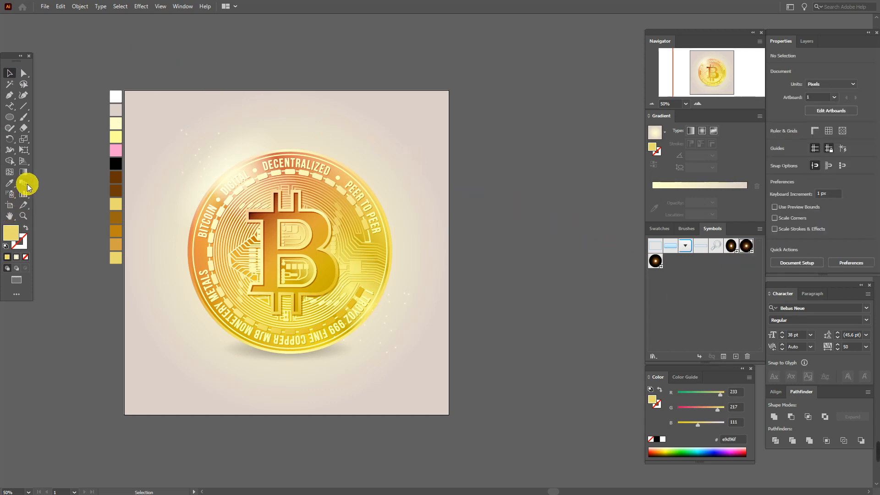
Step: Spray a second set of glow symbols near the coin's upper-left and lower-right edges, and deselect it
{"action": "left_click", "coordinate": [10, 194]}
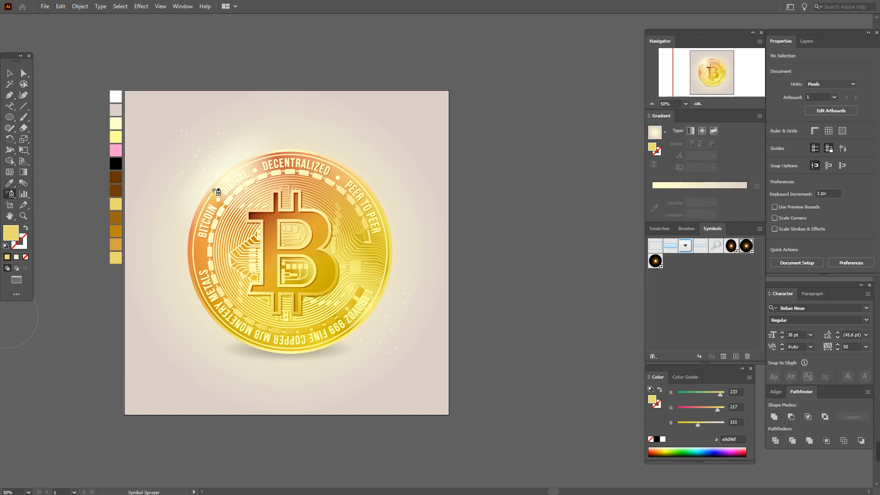
{"action": "mouse_move", "coordinate": [208, 186]}
{"action": "left_mouse_down"}
{"action": "mouse_move", "coordinate": [223, 162]}
{"action": "mouse_move", "coordinate": [190, 151]}
{"action": "mouse_move", "coordinate": [249, 184]}
{"action": "mouse_move", "coordinate": [272, 229]}
{"action": "mouse_move", "coordinate": [224, 240]}
{"action": "mouse_move", "coordinate": [225, 202]}
{"action": "mouse_move", "coordinate": [211, 166]}
{"action": "mouse_move", "coordinate": [208, 174]}
{"action": "mouse_move", "coordinate": [223, 174]}
{"action": "mouse_move", "coordinate": [207, 173]}
{"action": "mouse_move", "coordinate": [242, 168]}
{"action": "left_mouse_up"}
{"action": "left_click", "coordinate": [194, 168]}
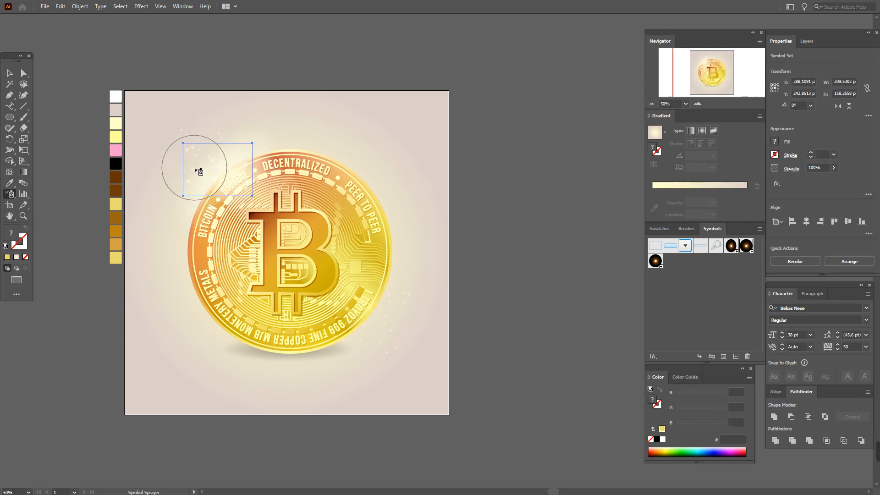
{"action": "left_click", "coordinate": [9, 73]}
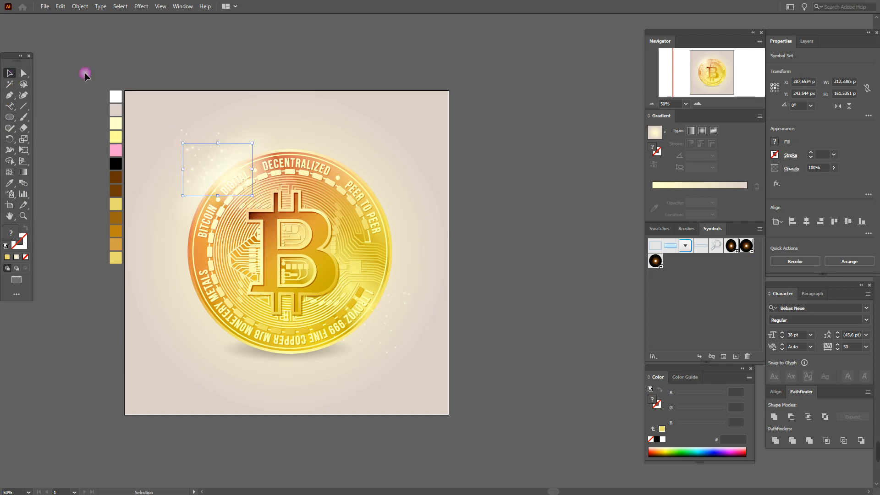
{"action": "left_click", "coordinate": [9, 194]}
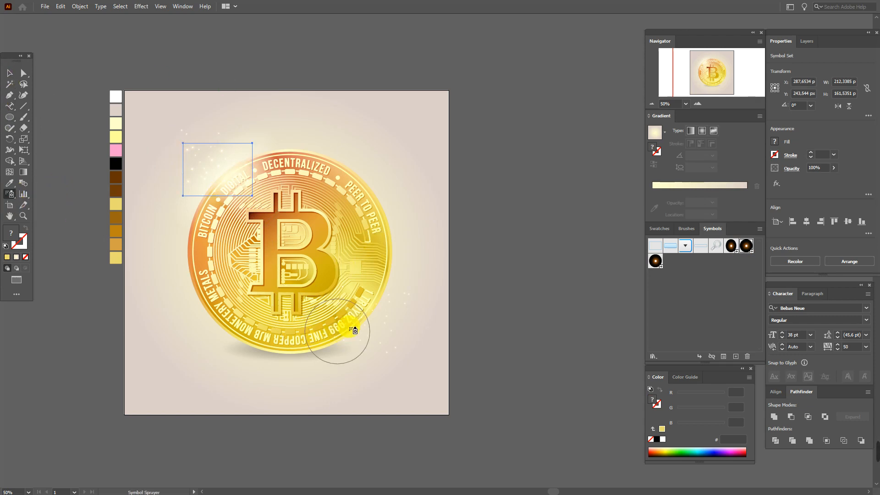
{"action": "mouse_move", "coordinate": [350, 326]}
{"action": "left_mouse_down"}
{"action": "mouse_move", "coordinate": [385, 322]}
{"action": "mouse_move", "coordinate": [379, 299]}
{"action": "mouse_move", "coordinate": [349, 308]}
{"action": "mouse_move", "coordinate": [392, 321]}
{"action": "left_mouse_up"}
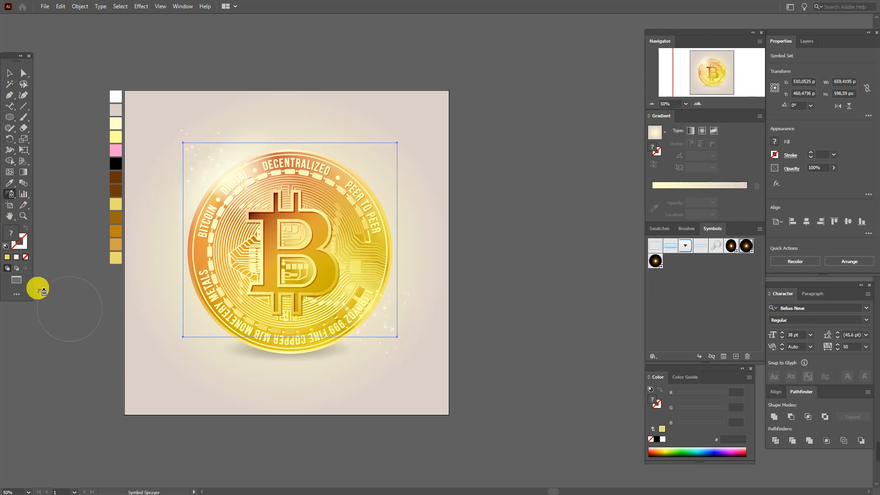
{"action": "left_click", "coordinate": [120, 62]}
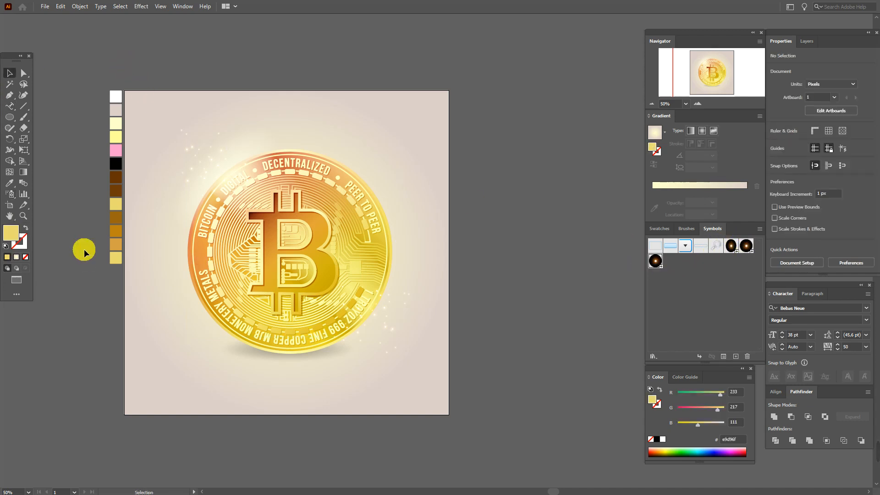
Step: Scatter a few more glow symbols farther out beyond the coin's lower-right and upper-left edges, and deselect the set
{"action": "left_click", "coordinate": [10, 194]}
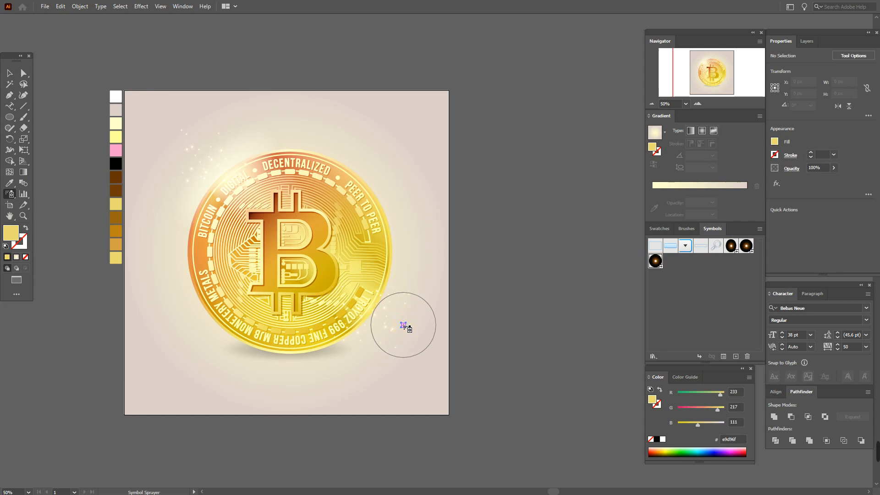
{"action": "left_click", "coordinate": [415, 347]}
{"action": "mouse_move", "coordinate": [171, 151]}
{"action": "left_mouse_down"}
{"action": "mouse_move", "coordinate": [154, 120]}
{"action": "mouse_move", "coordinate": [193, 128]}
{"action": "left_mouse_up"}
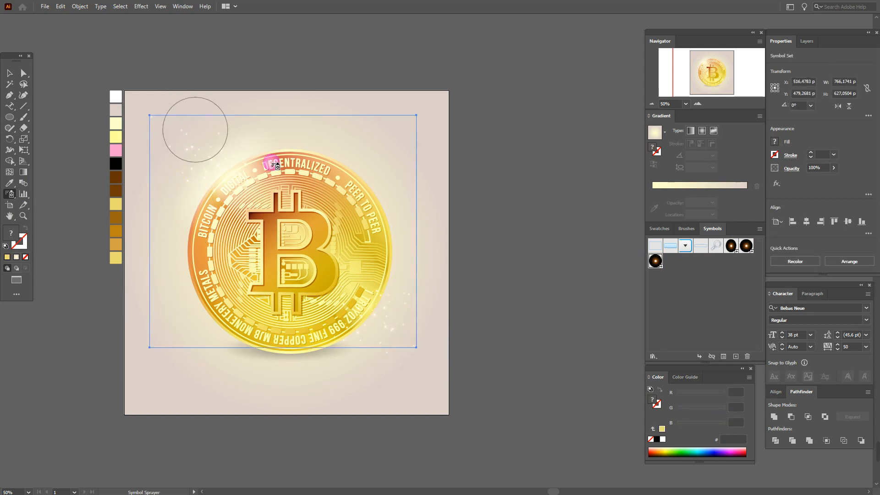
{"action": "left_click", "coordinate": [135, 67]}
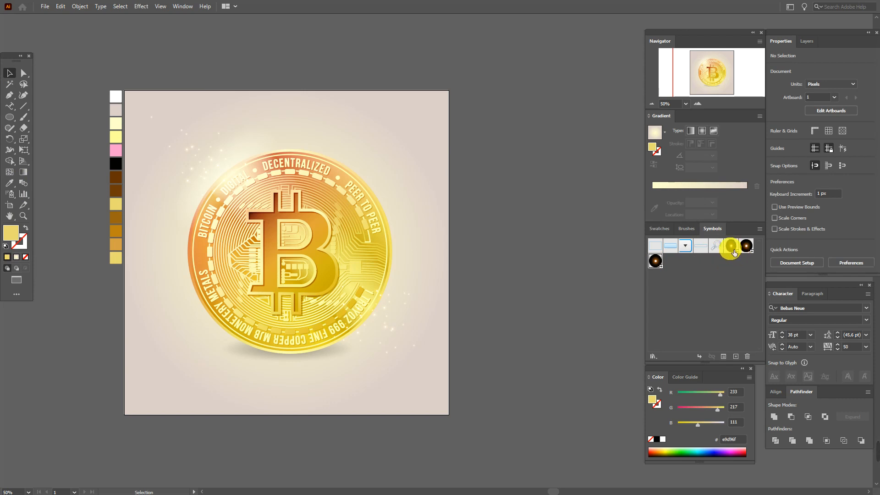
Step: Spray the largest glow symbol over the sparkles at the coin's upper-left and lower-right edges, and deselect the set
{"action": "left_click", "coordinate": [10, 194]}
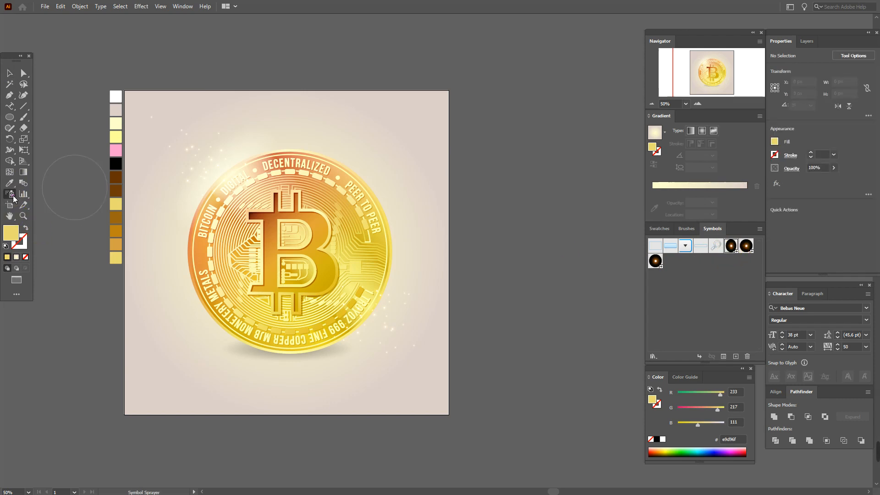
{"action": "mouse_move", "coordinate": [216, 179]}
{"action": "left_mouse_down"}
{"action": "mouse_move", "coordinate": [226, 167]}
{"action": "mouse_move", "coordinate": [177, 151]}
{"action": "mouse_move", "coordinate": [181, 158]}
{"action": "mouse_move", "coordinate": [220, 142]}
{"action": "mouse_move", "coordinate": [192, 130]}
{"action": "mouse_move", "coordinate": [197, 149]}
{"action": "left_mouse_up"}
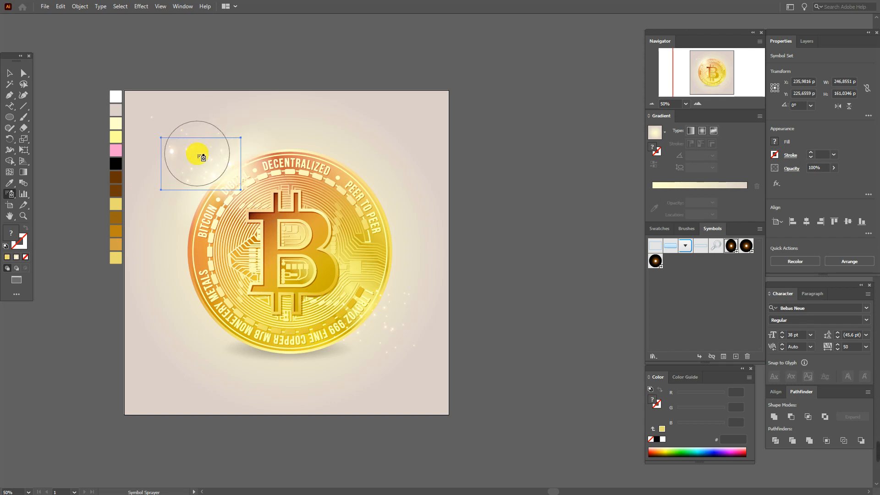
{"action": "mouse_move", "coordinate": [215, 181]}
{"action": "left_mouse_down"}
{"action": "mouse_move", "coordinate": [210, 189]}
{"action": "mouse_move", "coordinate": [235, 167]}
{"action": "left_mouse_up"}
{"action": "left_click", "coordinate": [356, 319]}
{"action": "mouse_move", "coordinate": [371, 296]}
{"action": "left_mouse_down"}
{"action": "mouse_move", "coordinate": [400, 309]}
{"action": "mouse_move", "coordinate": [397, 345]}
{"action": "mouse_move", "coordinate": [373, 332]}
{"action": "left_mouse_up"}
{"action": "left_click_drag", "start_coordinate": [421, 346], "coordinate": [397, 349]}
{"action": "left_click", "coordinate": [8, 73]}
{"action": "left_click", "coordinate": [171, 68]}
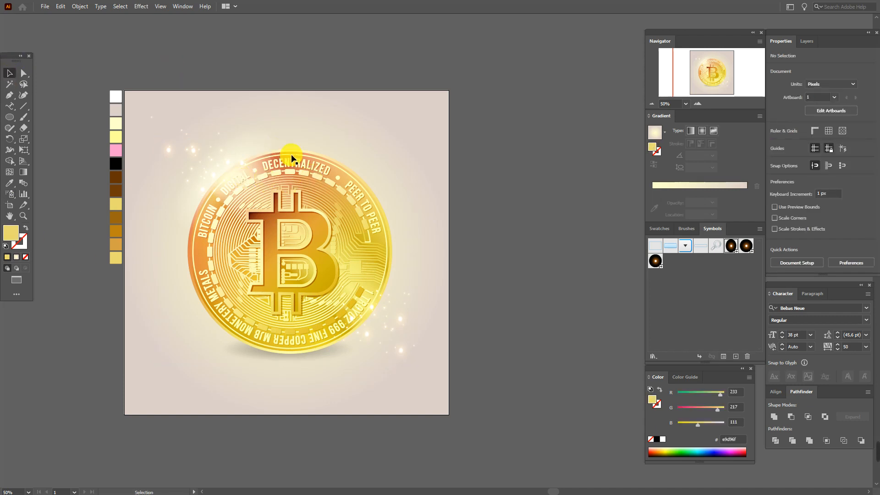
Step: Copy the elliptical highlight from the coin's upper-left edge onto its lower-right edge, and deselect it
{"action": "left_click", "coordinate": [263, 146]}
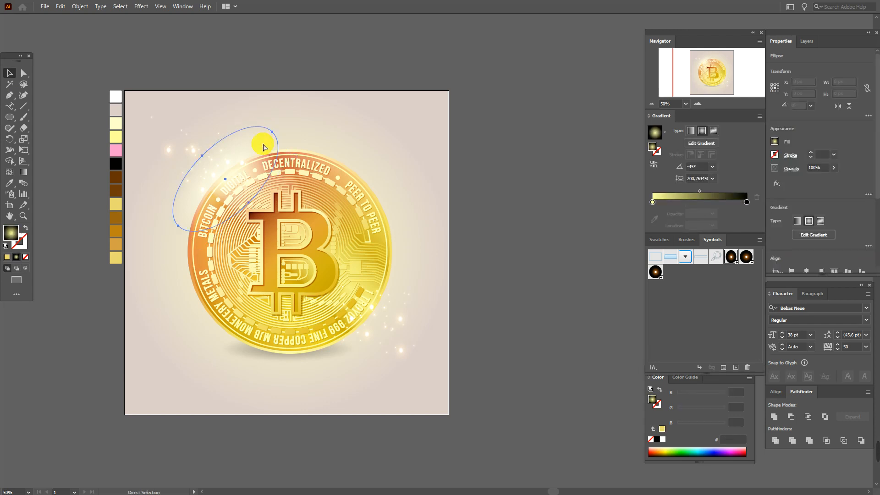
{"action": "left_click_drag", "start_coordinate": [263, 147], "coordinate": [374, 307]}
{"action": "left_click", "coordinate": [149, 66]}
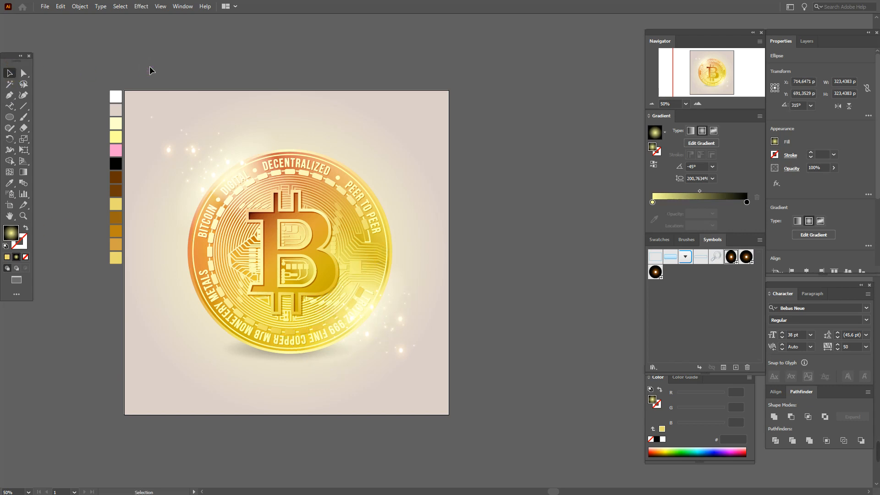